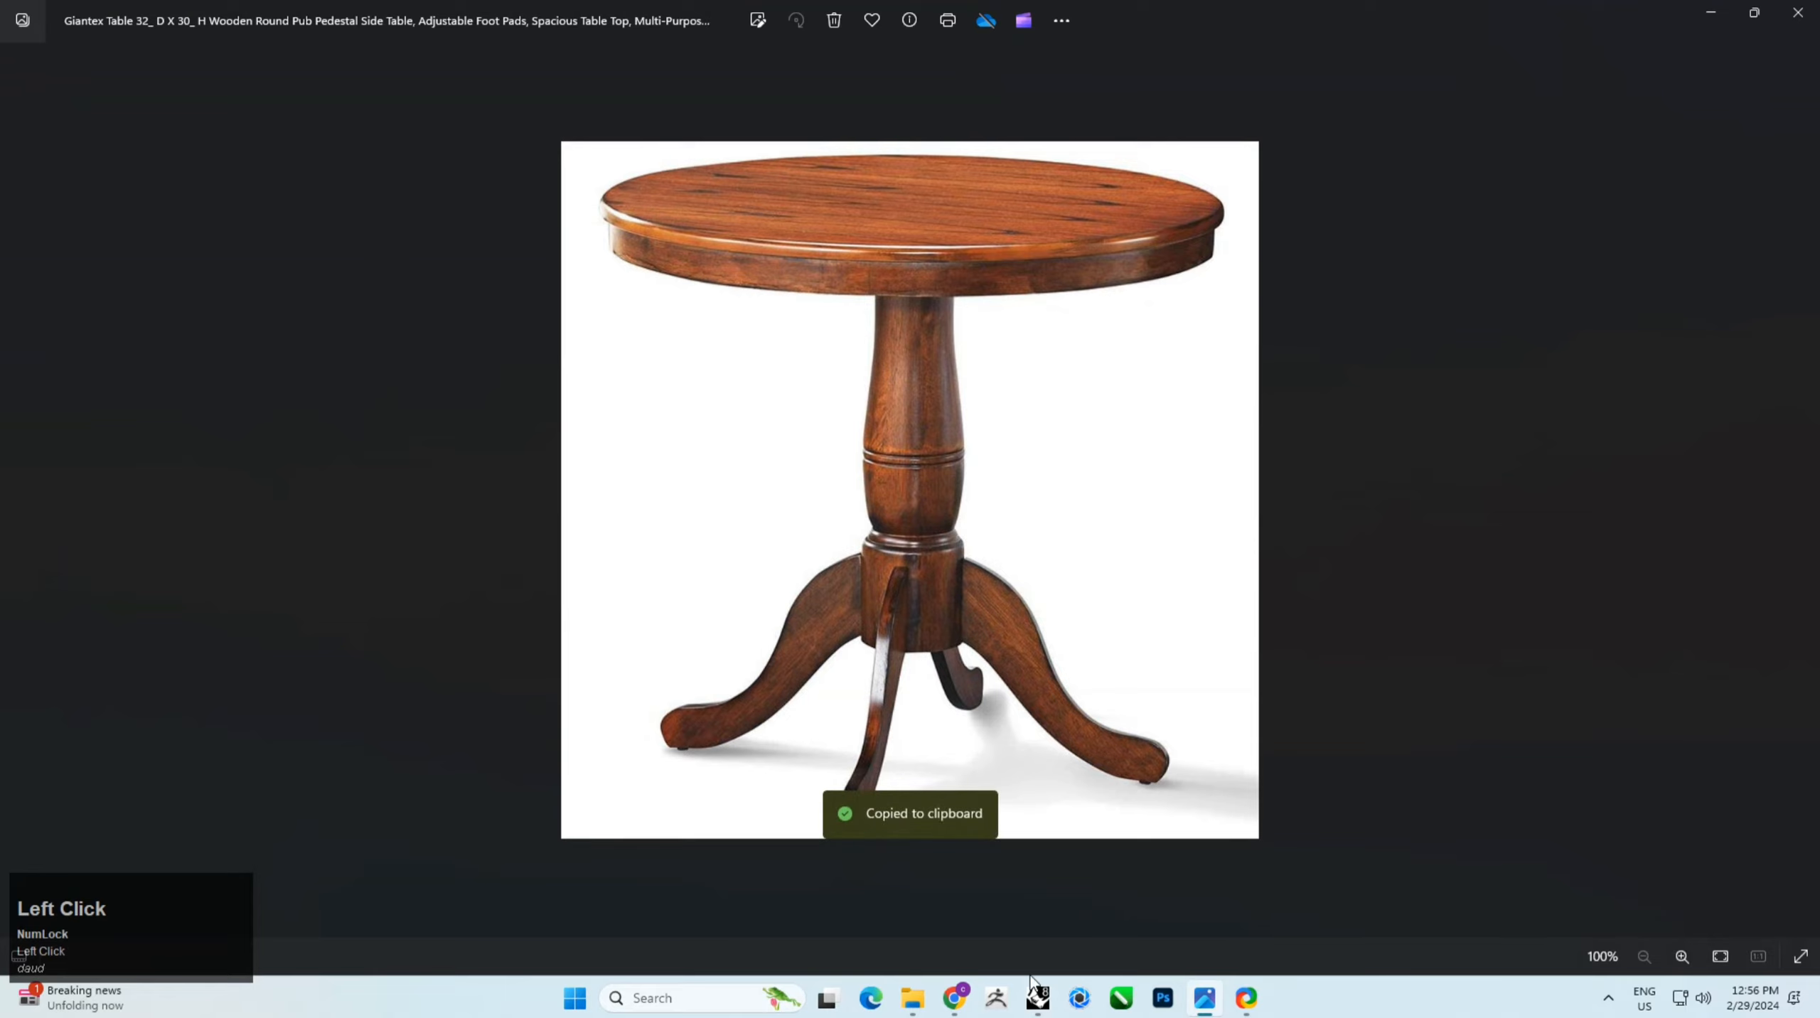
# Step: Switch to Rhino and paste the copied table photo into the Front view with its first corner at the origin (0)
pyautogui.click(1038, 998)
pyautogui.hotkey('ctrl', 'v')
pyautogui.write('0')
pyautogui.press('Return')
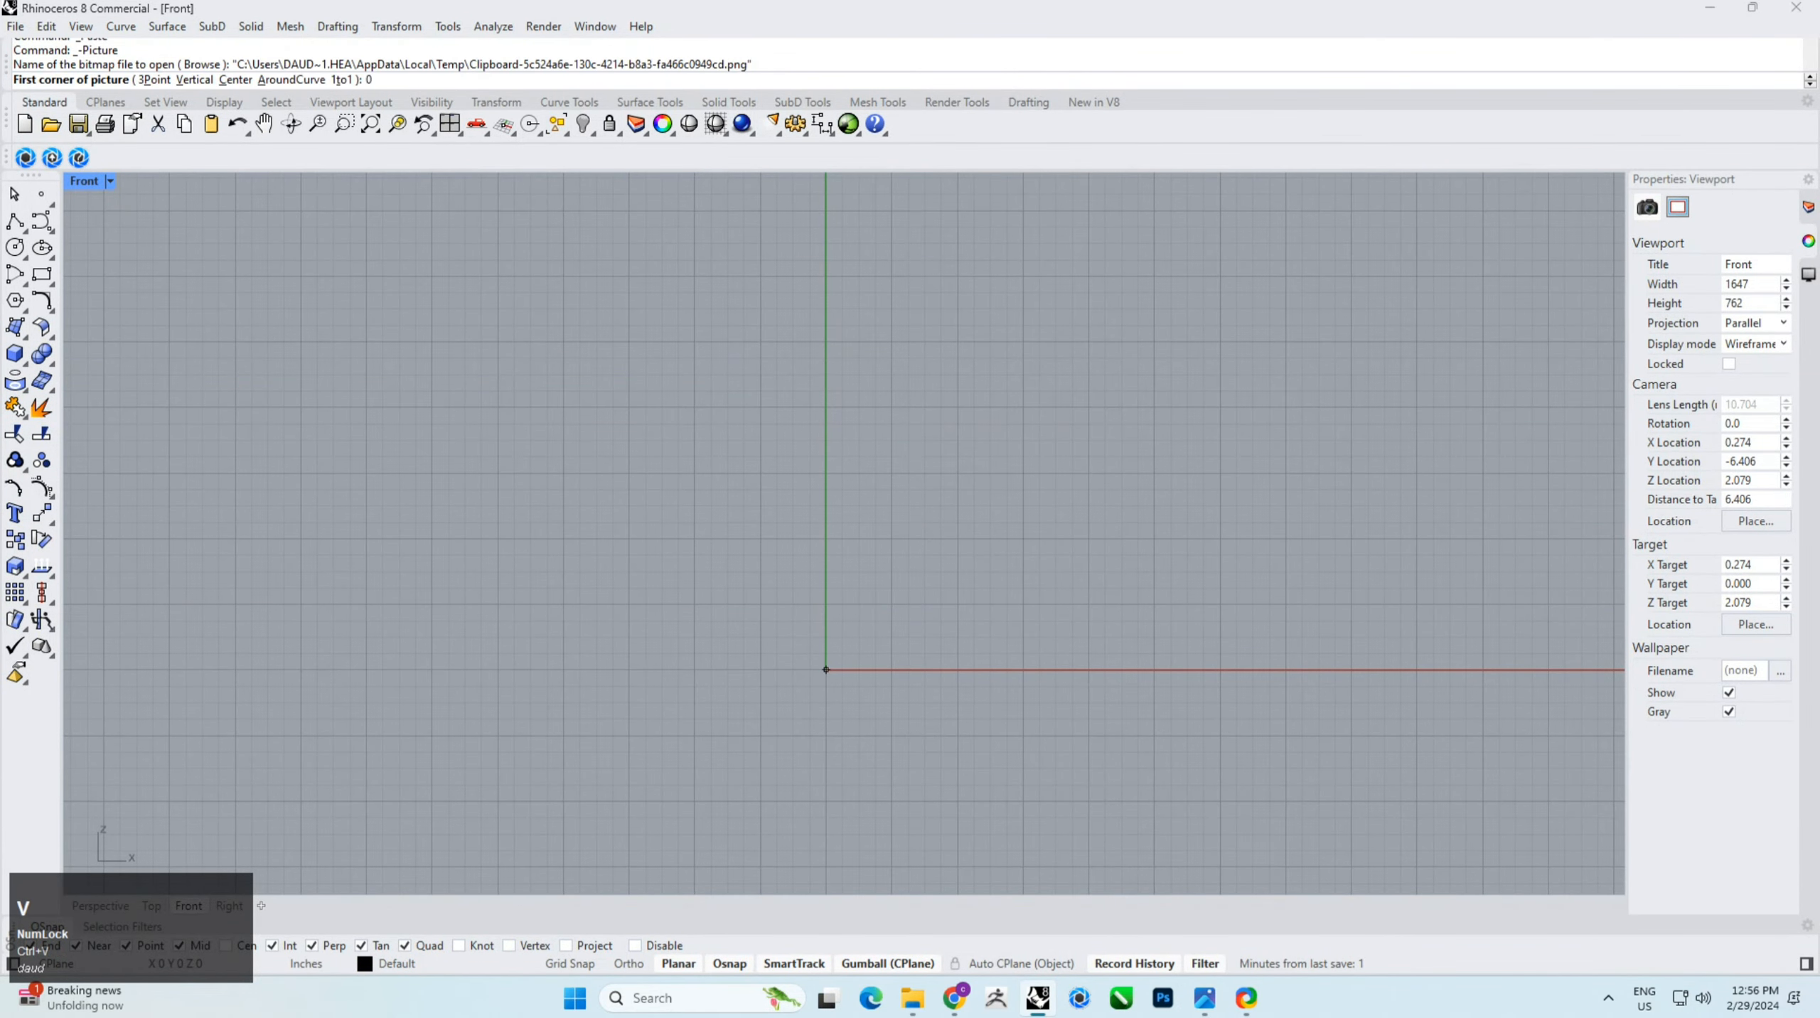
pyautogui.scroll(-2, 809, 476)
pyautogui.moveTo(822, 521); pyautogui.dragTo(732, 720, button='right')
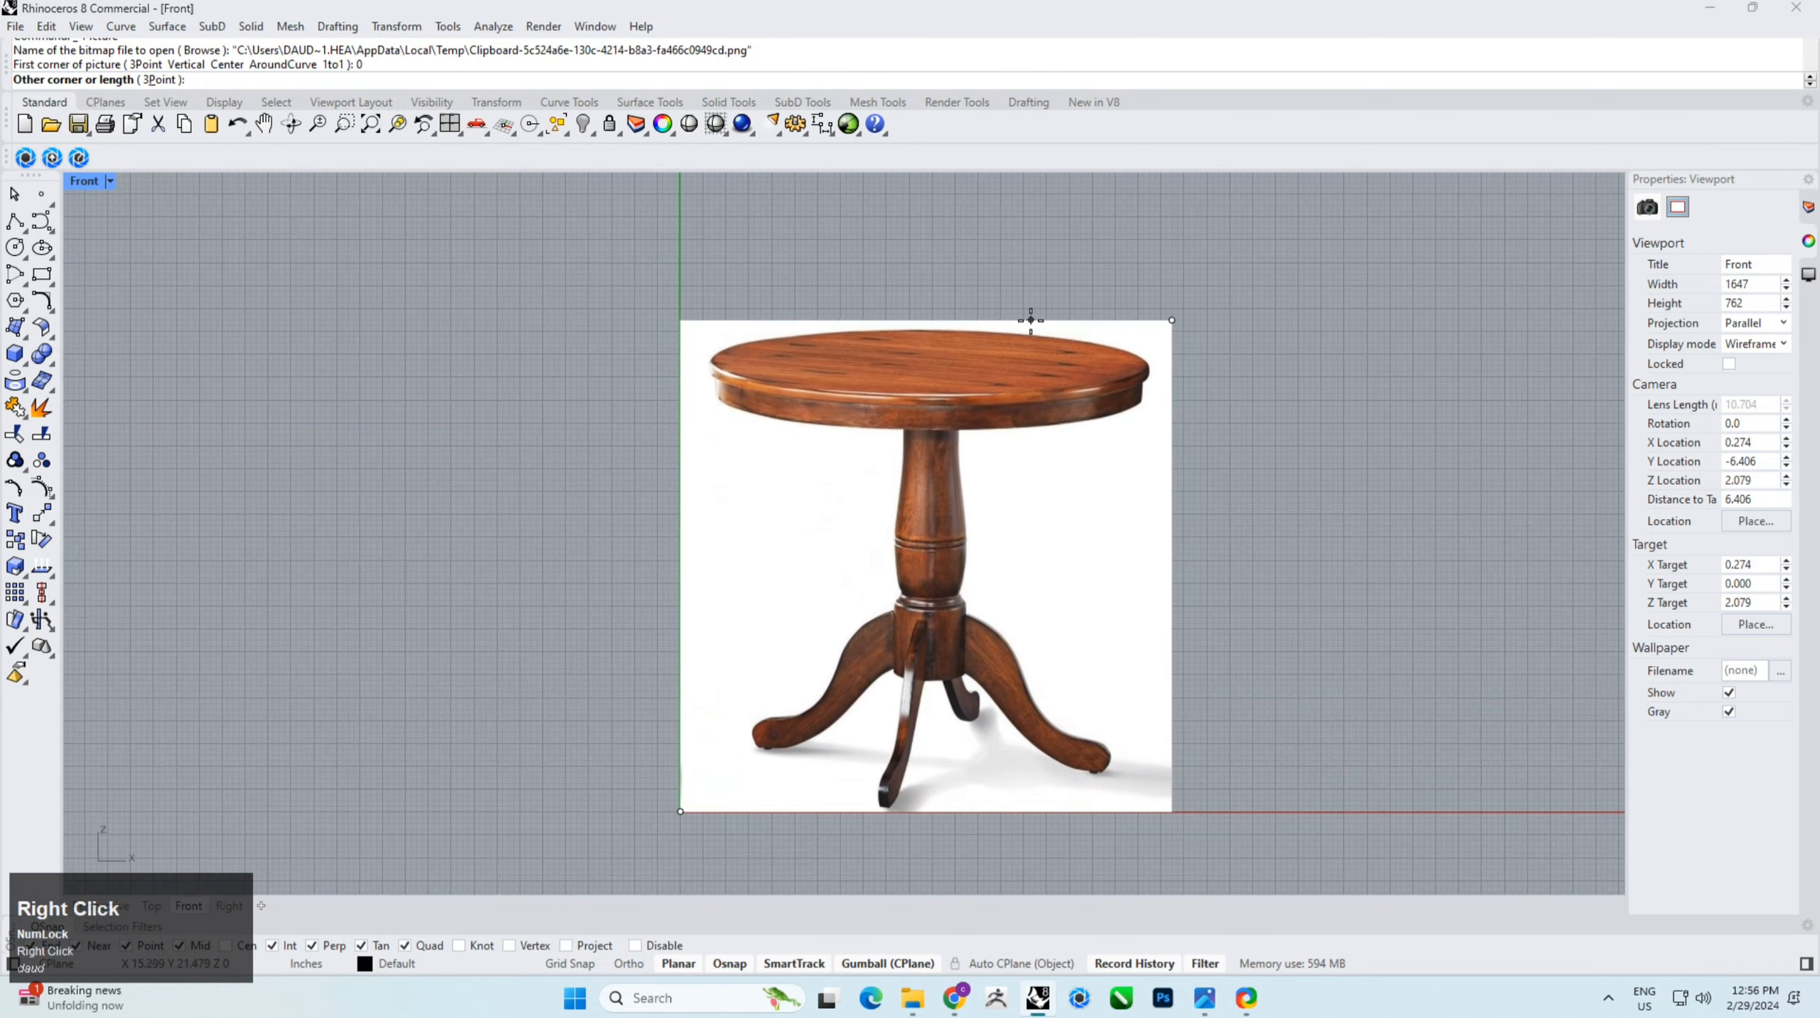
pyautogui.click(992, 338)
# Step: Align the table picture by its vertical centre to the origin (0)
pyautogui.click(1014, 476)
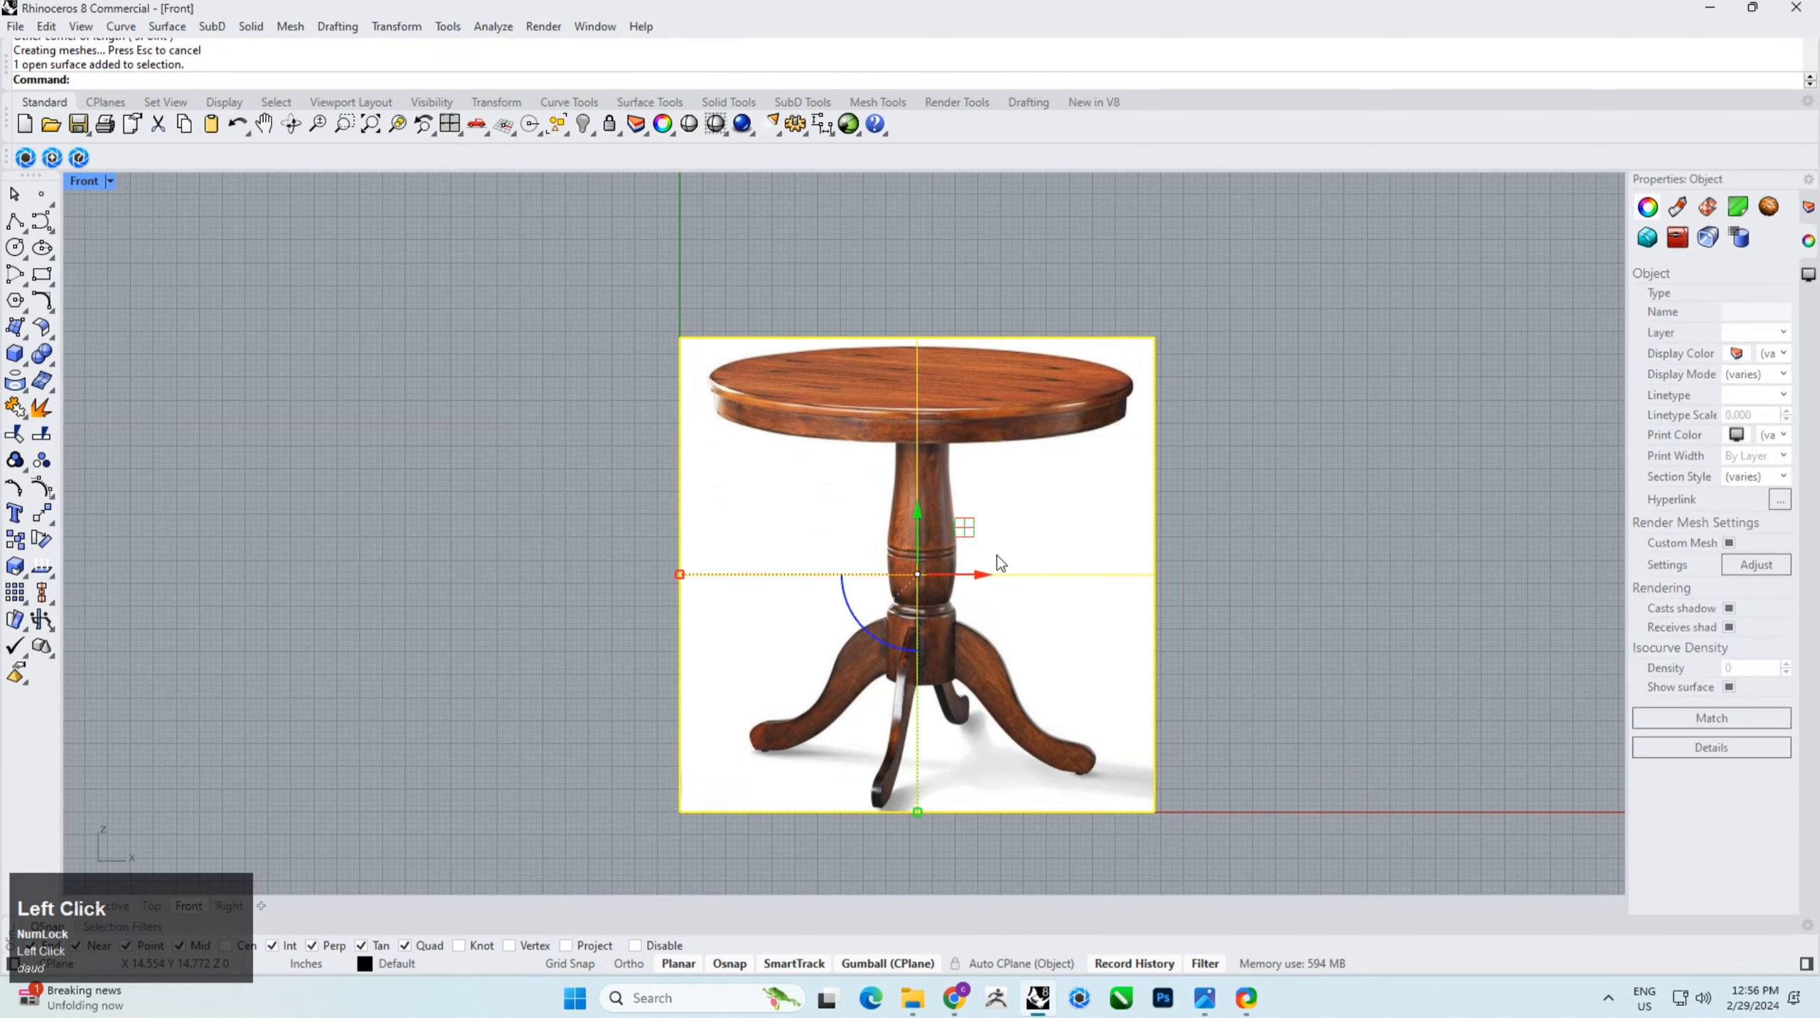
pyautogui.click(50, 605)
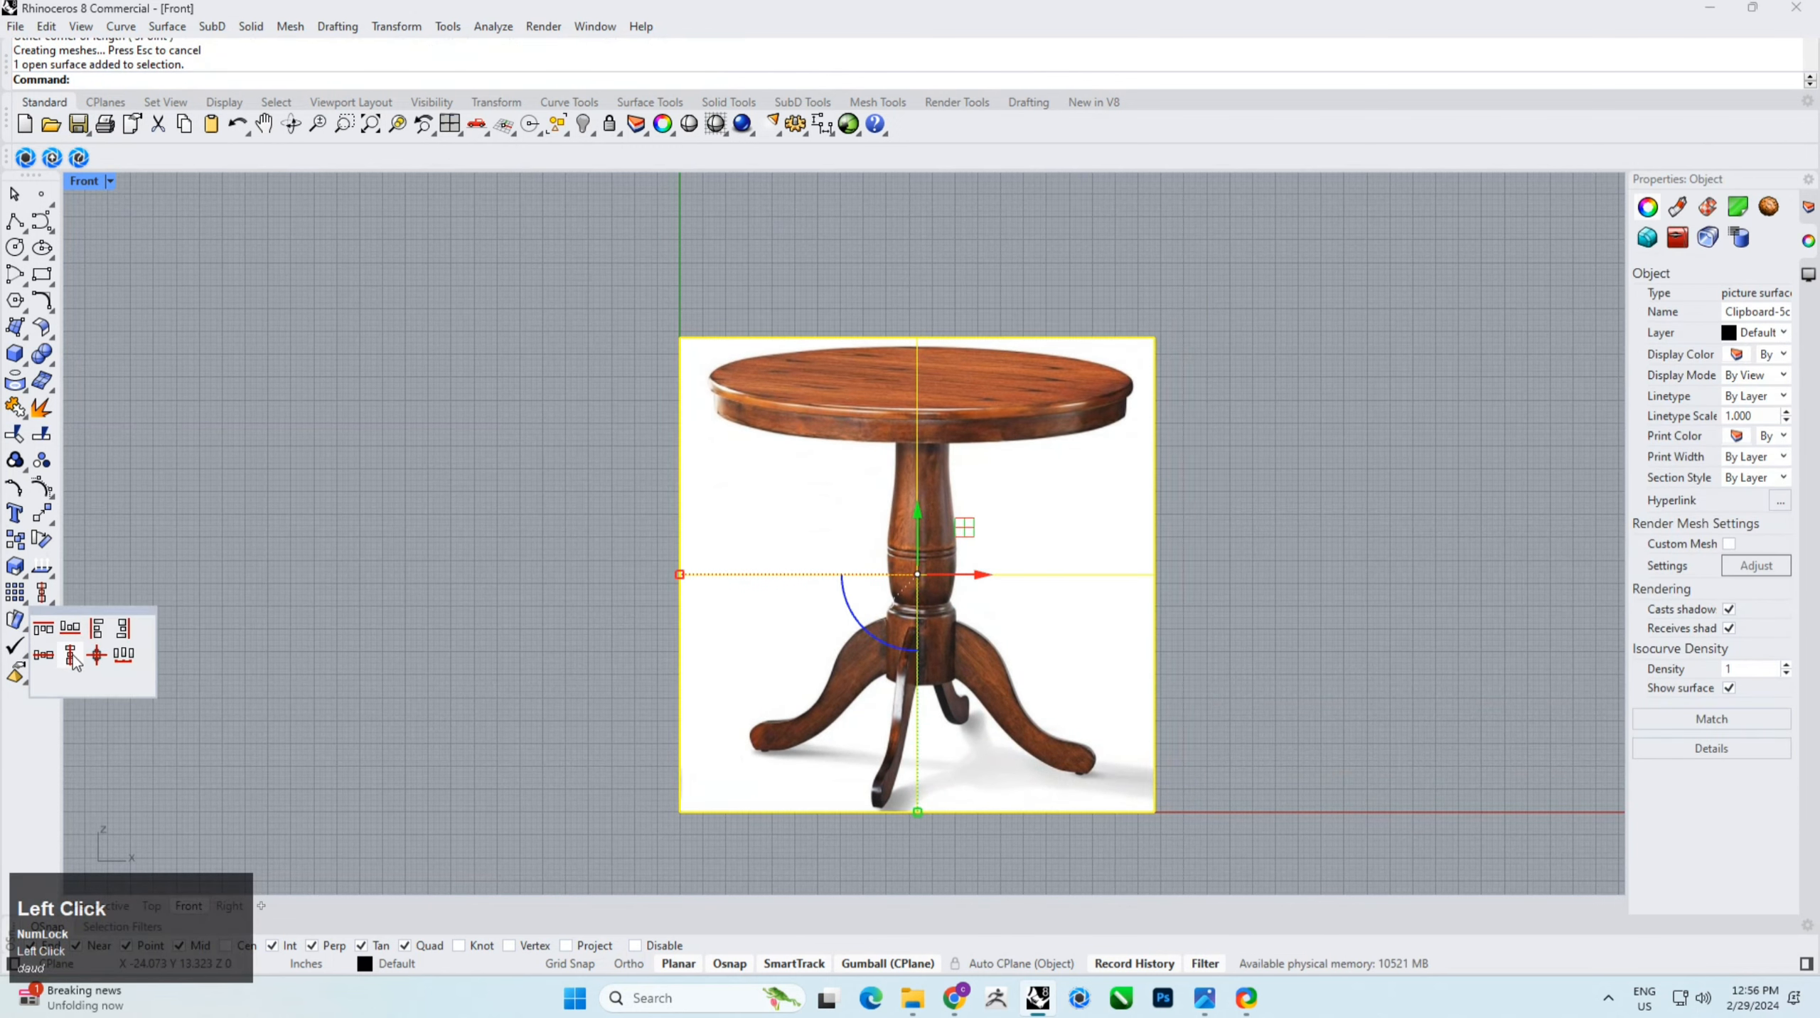
pyautogui.click(65, 645)
pyautogui.write('0')
pyautogui.press('Return')
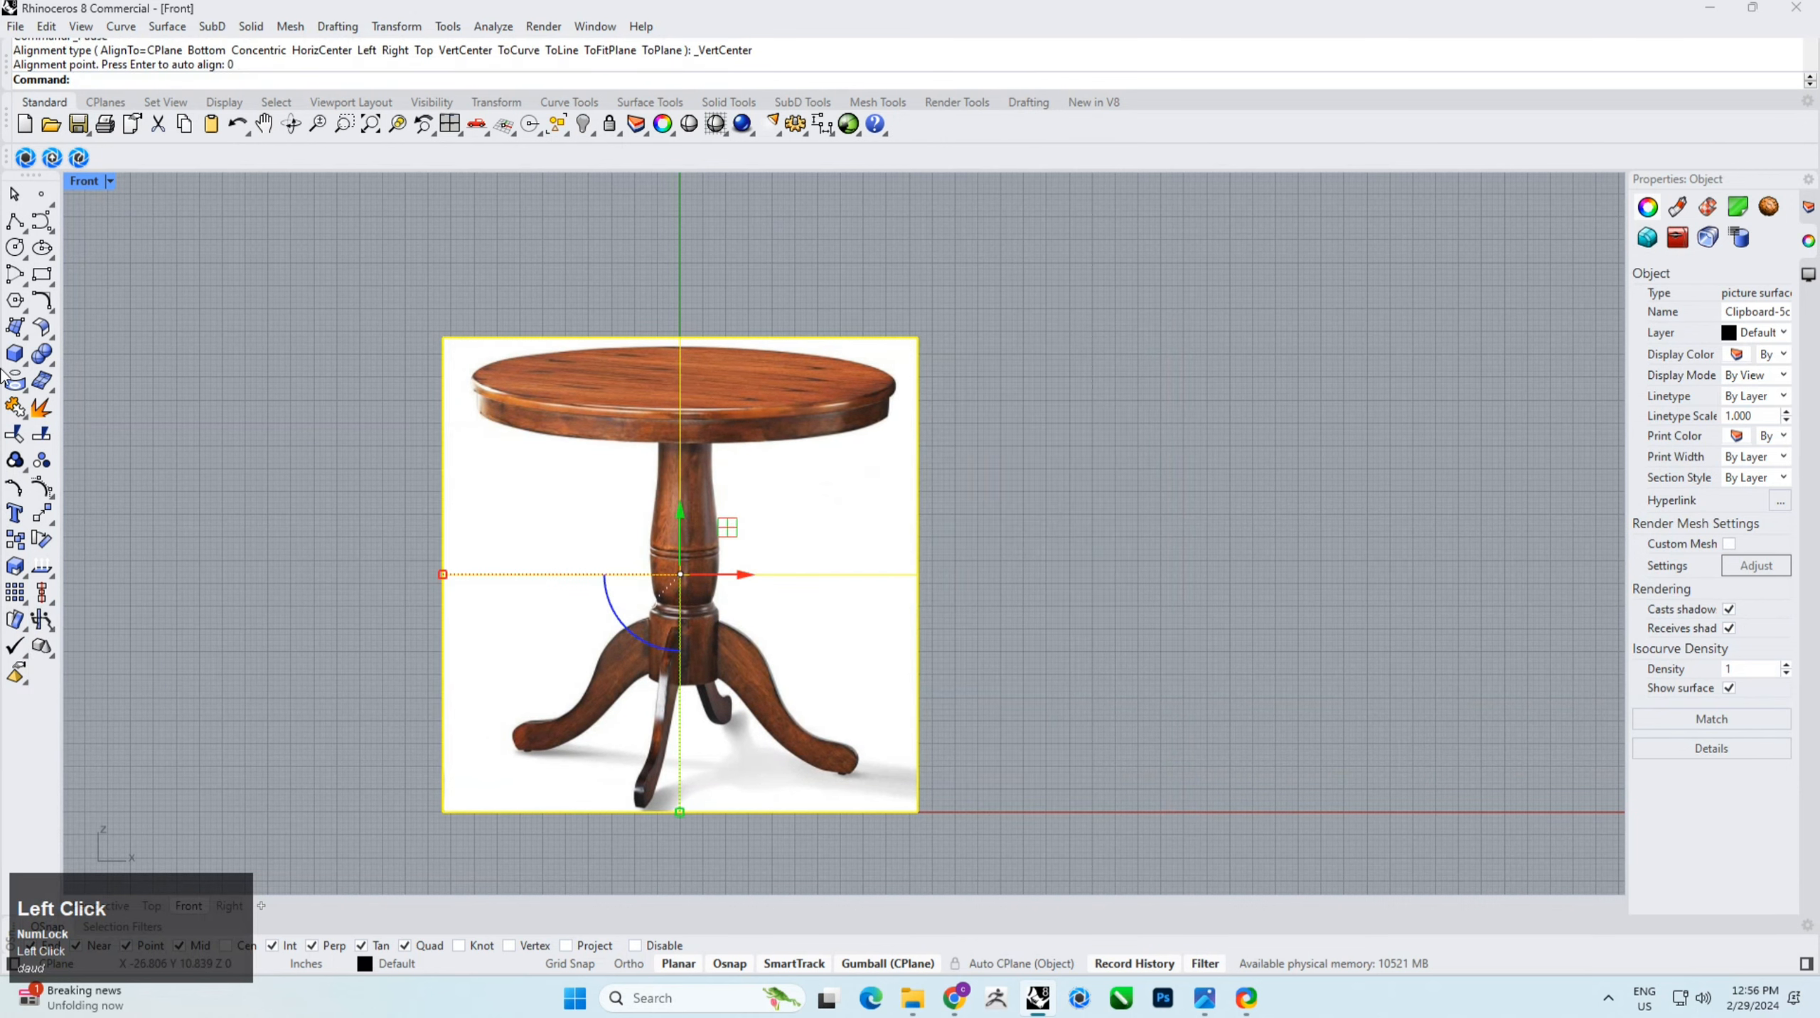
# Step: Draw a vertical polyline from the origin (0) straight up past the top of the picture as the table's centre axis
pyautogui.click(14, 222)
pyautogui.scroll(5, 476, 405)
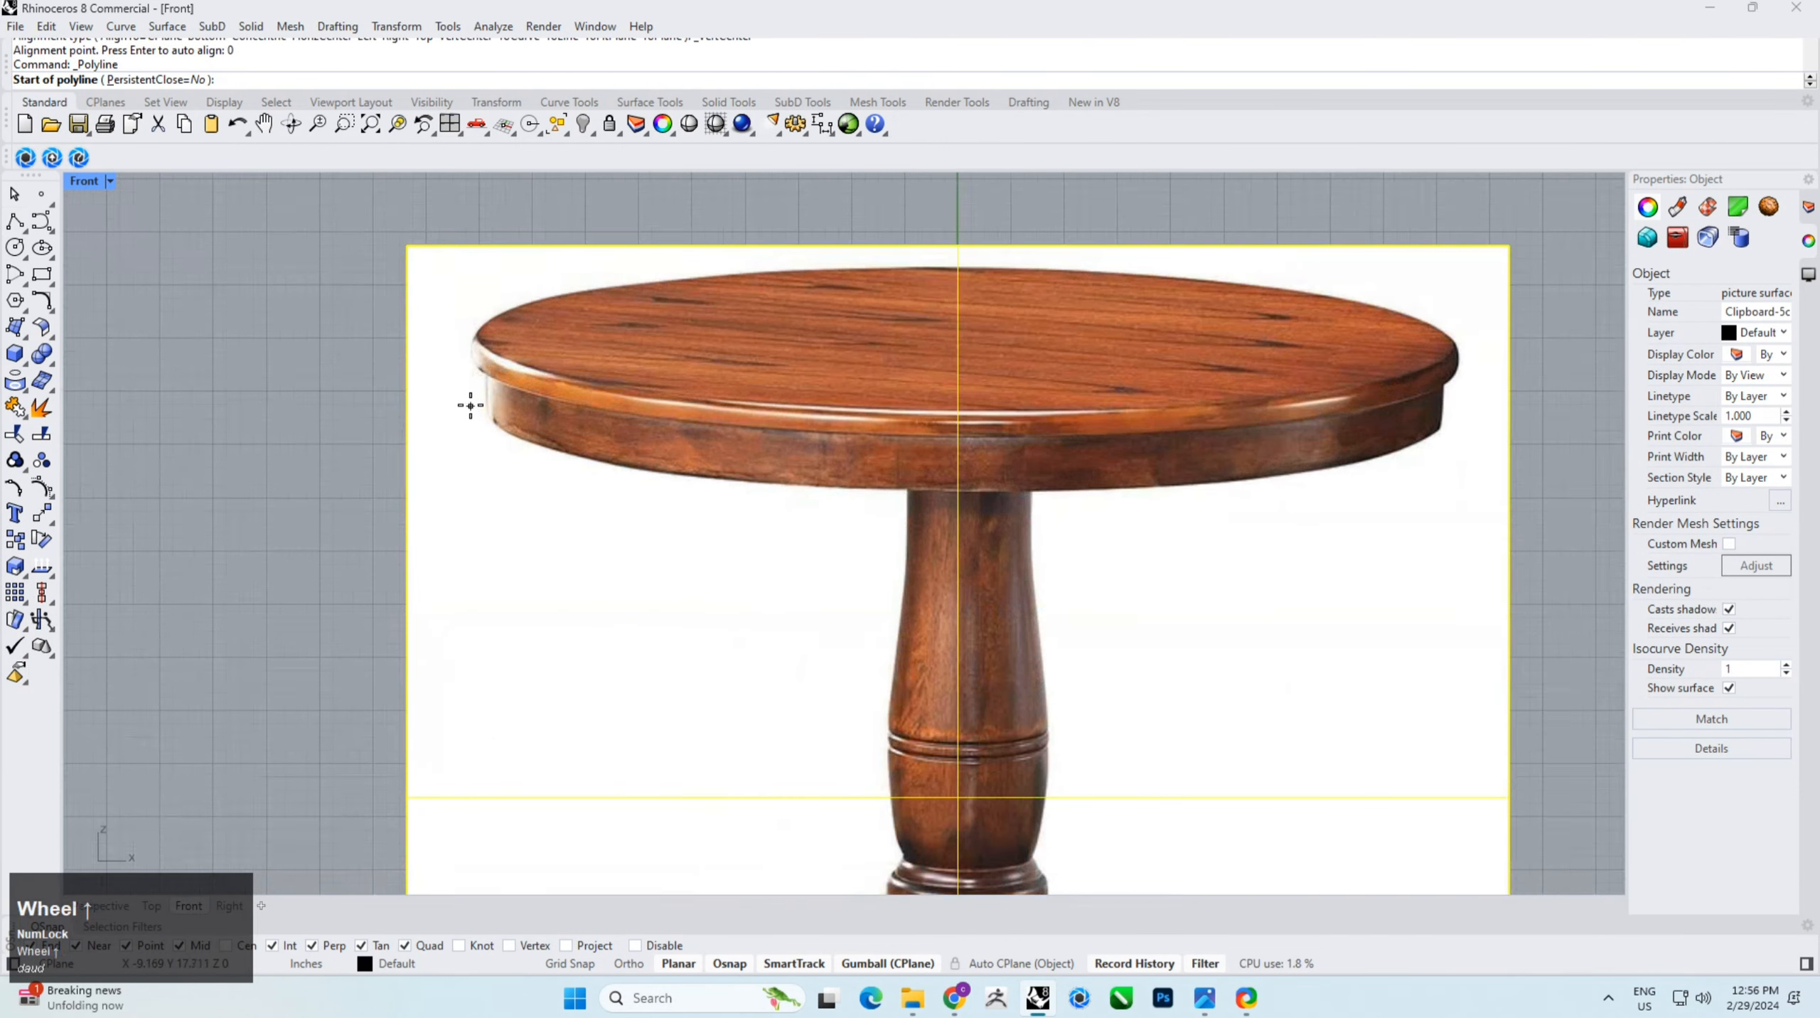
pyautogui.scroll(-5, 534, 404)
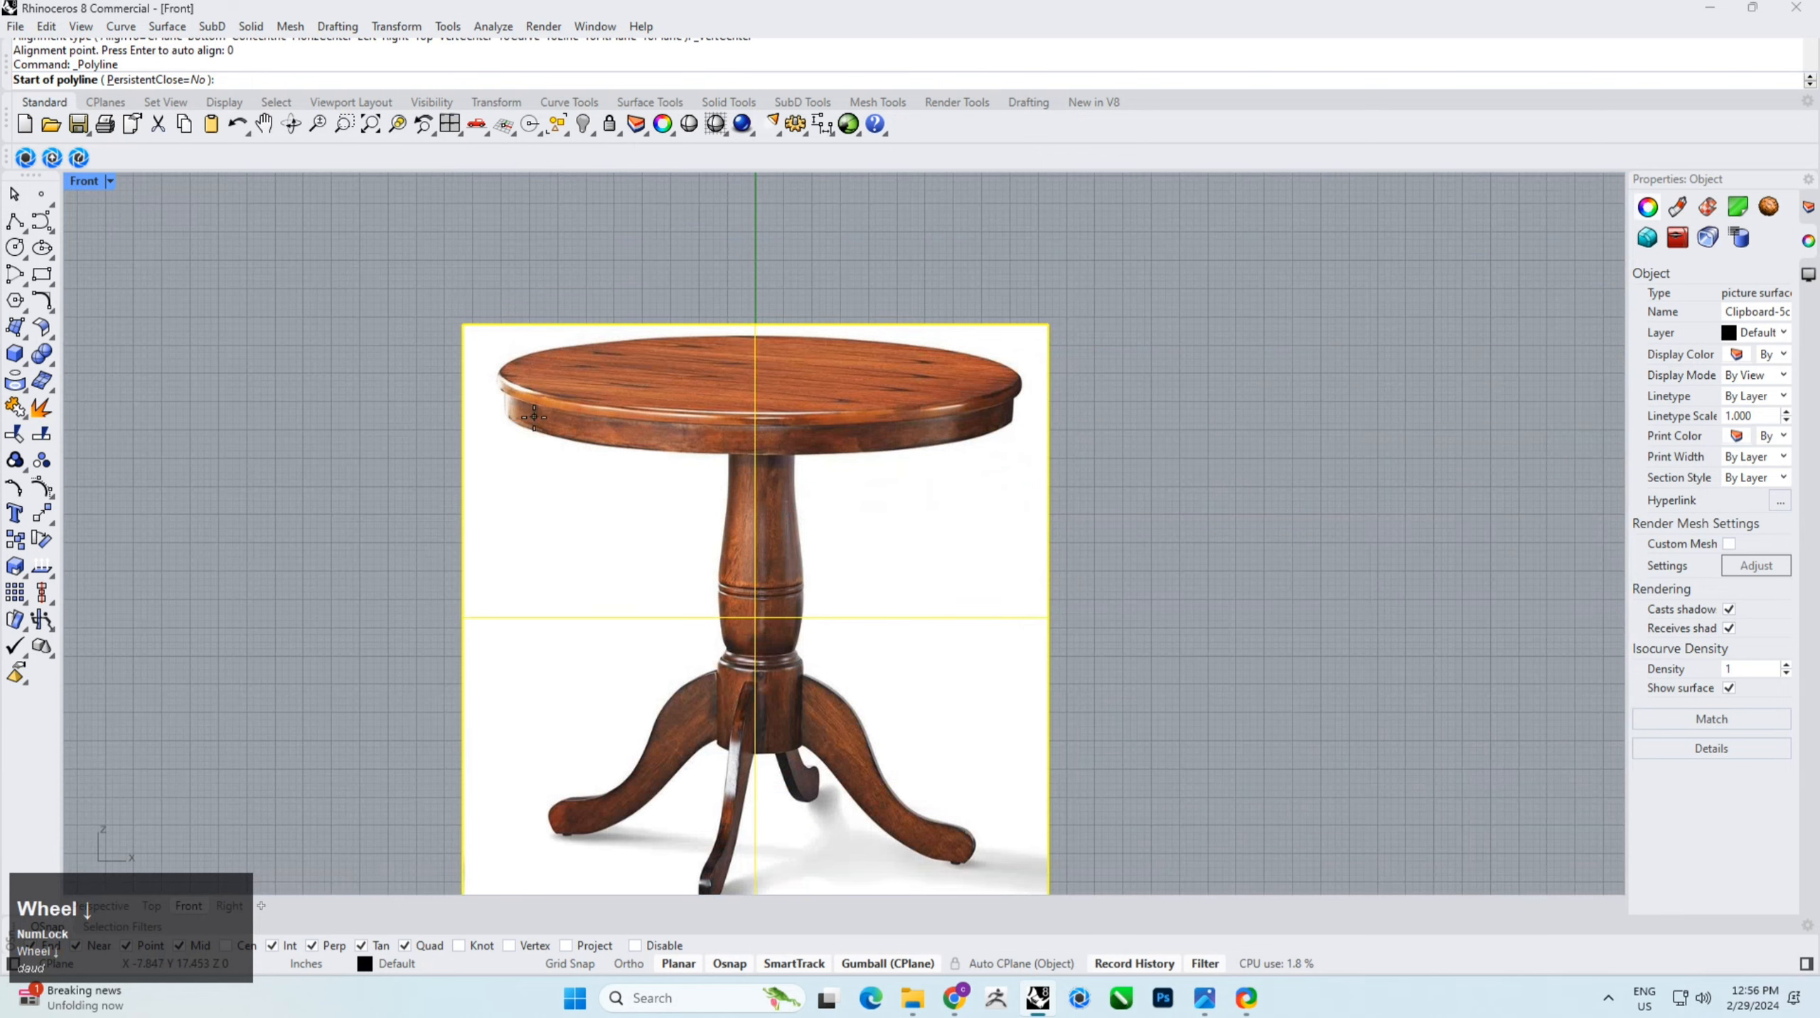
pyautogui.press('Return')
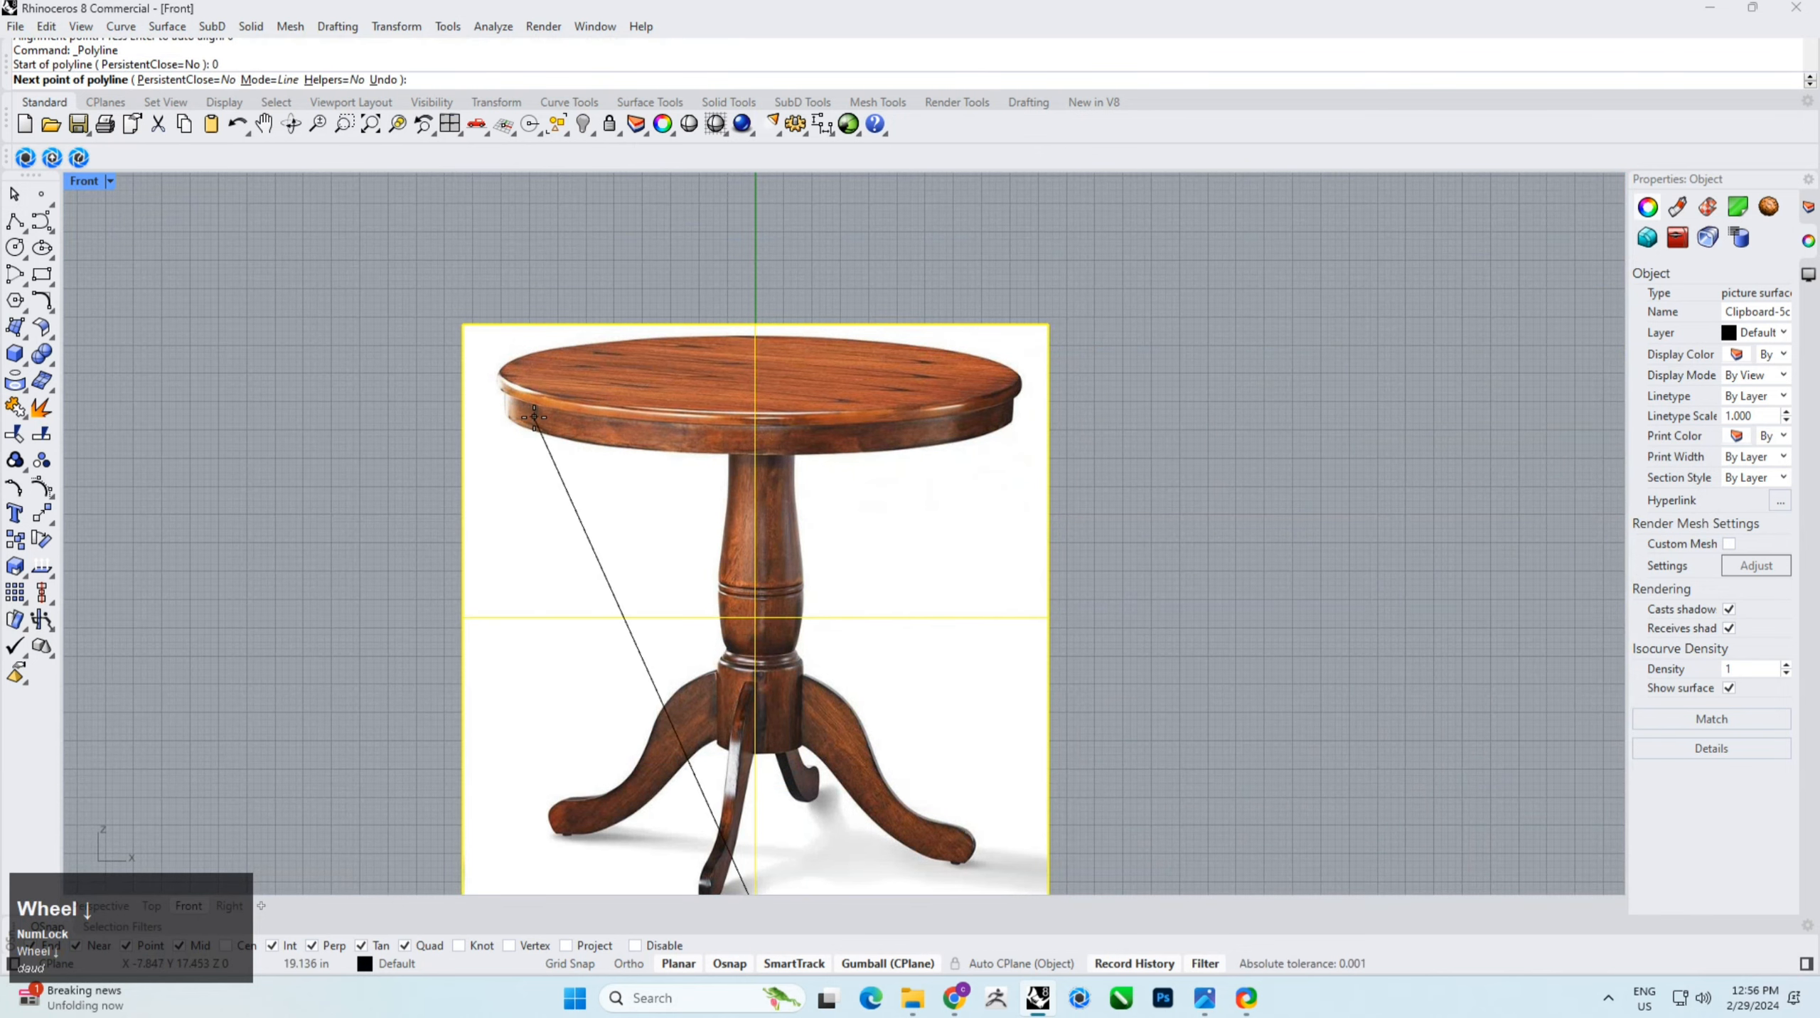
pyautogui.keyDown('shift'); pyautogui.click(668, 231); pyautogui.keyUp('shift')
pyautogui.rightClick(670, 226)
# Step: Draw a horizontal line from the centre axis to the tabletop's left end, and lock the reference picture
pyautogui.scroll(3, 771, 367)
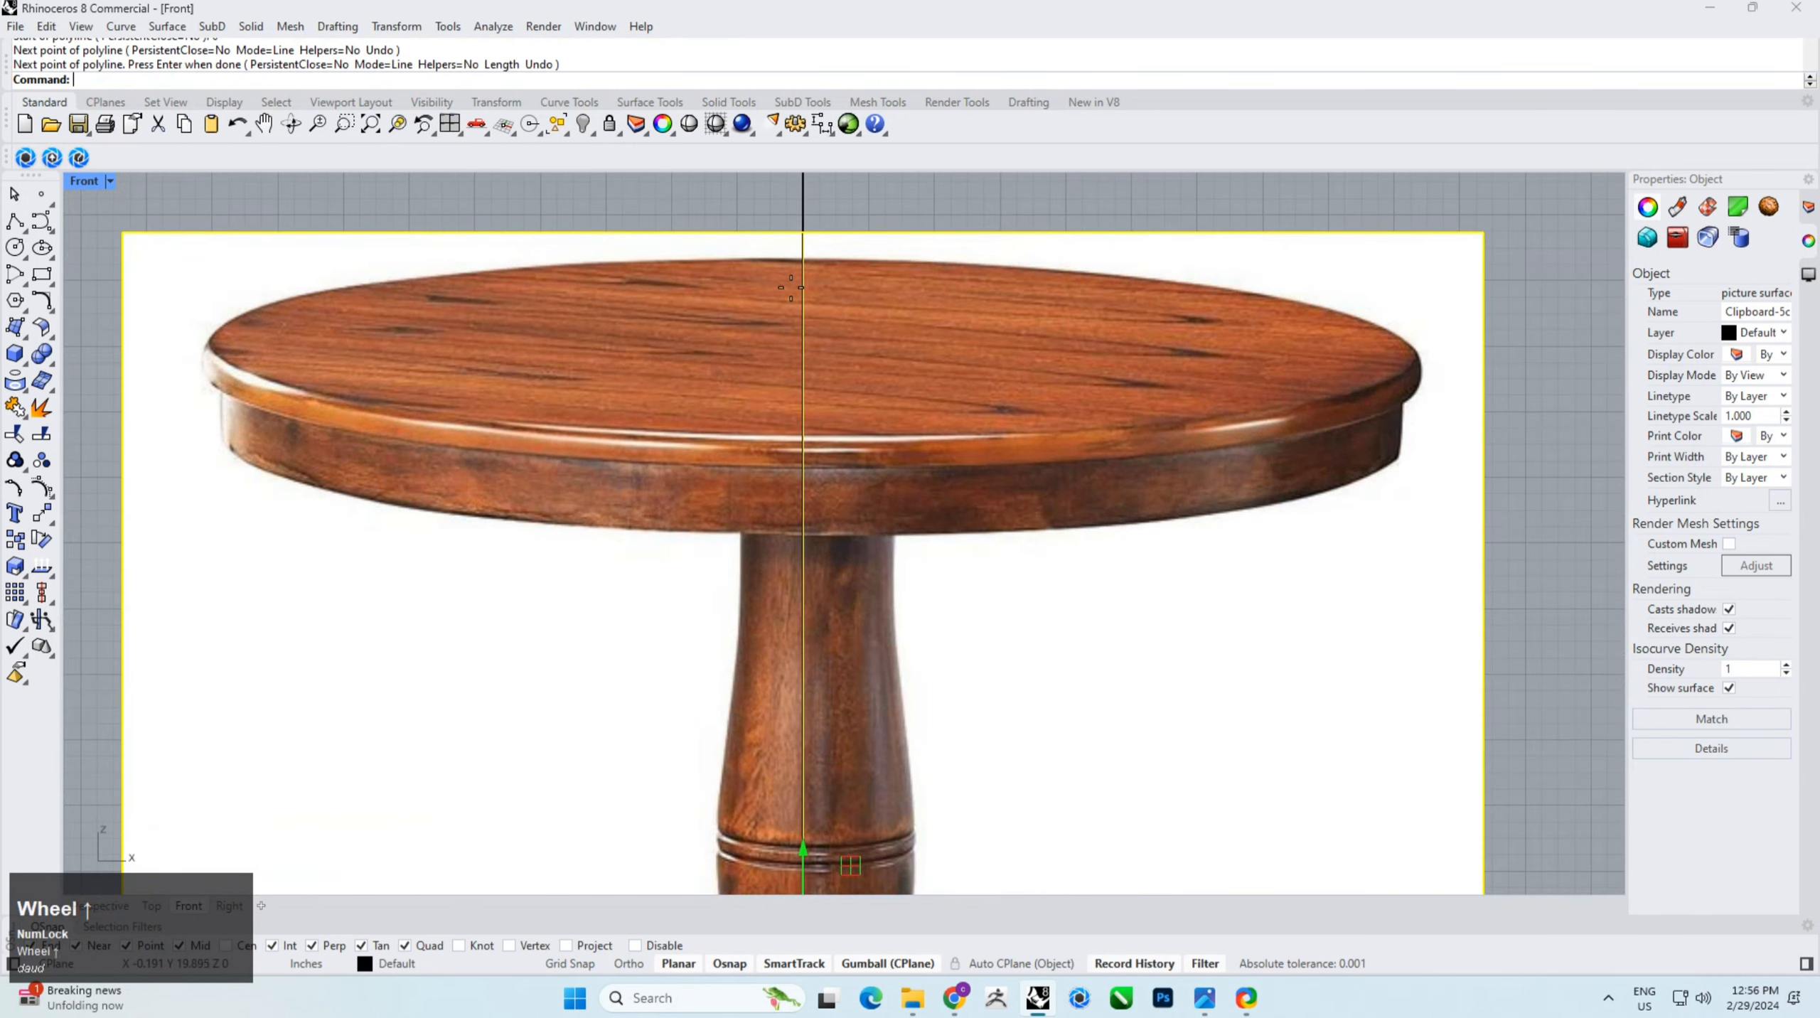
pyautogui.press('space')
pyautogui.click(804, 311)
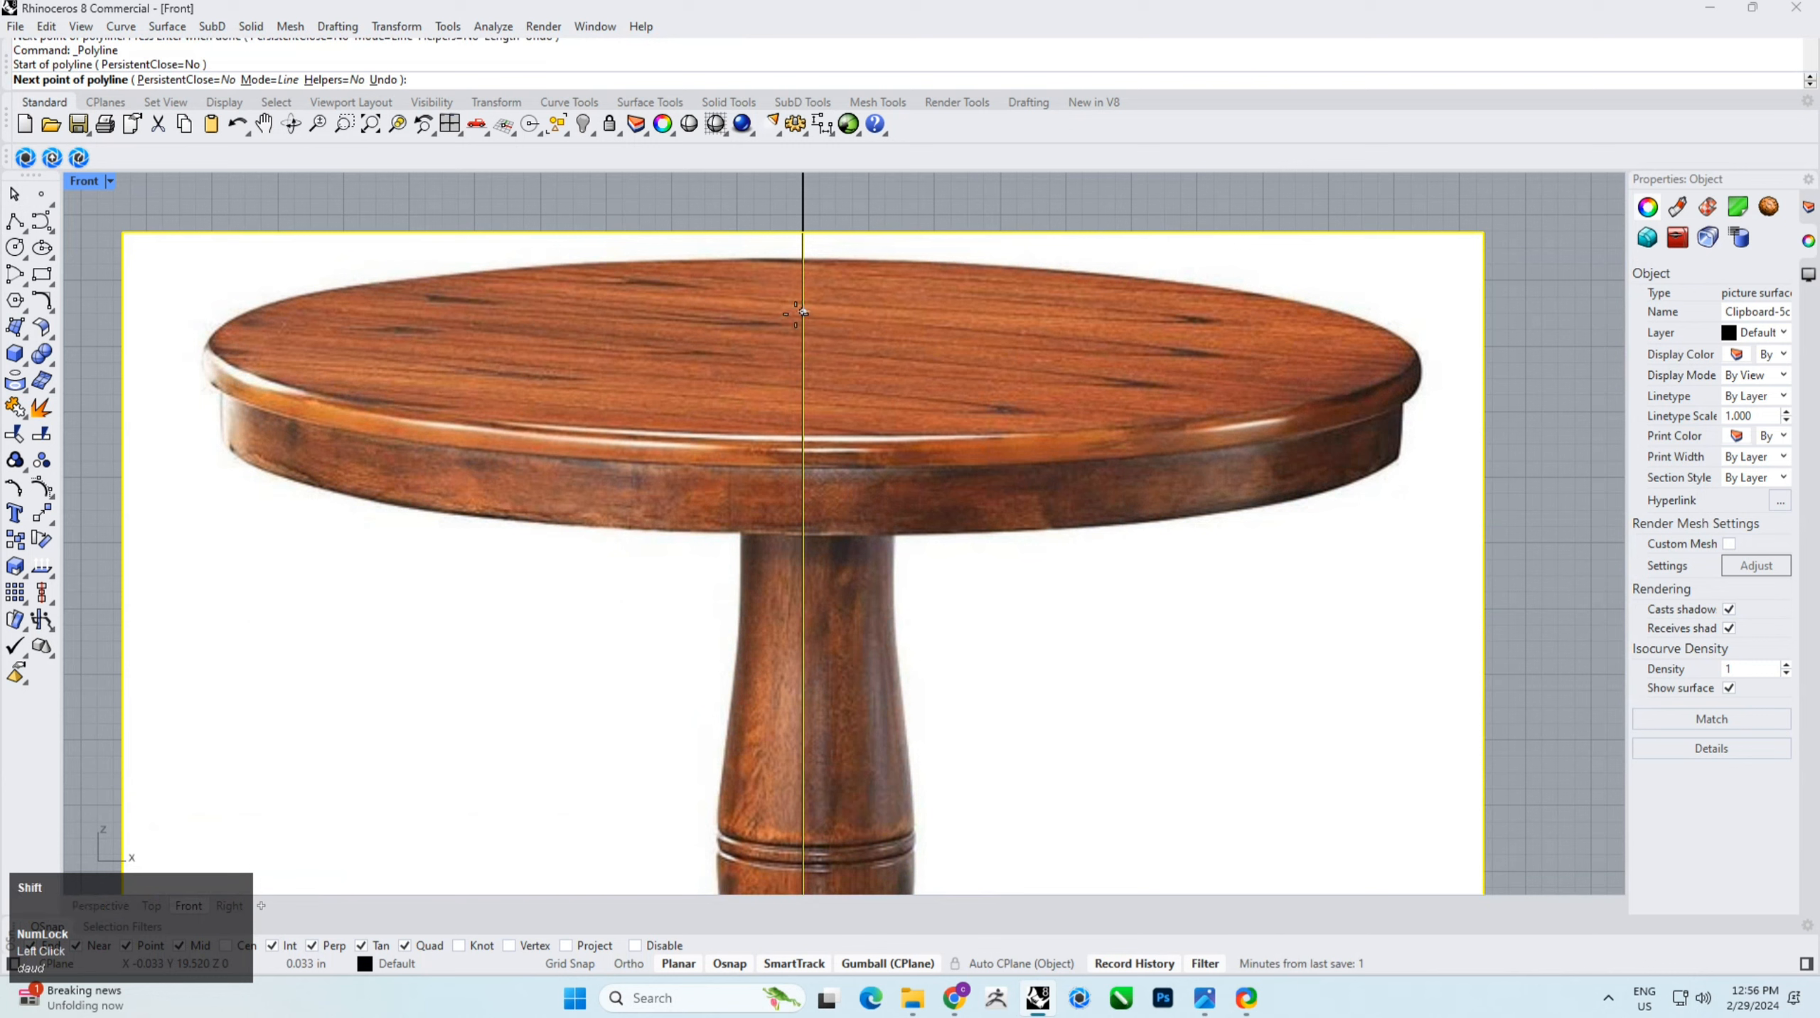
pyautogui.keyDown('shift'); pyautogui.click(223, 311); pyautogui.keyUp('shift')
pyautogui.rightClick(207, 296)
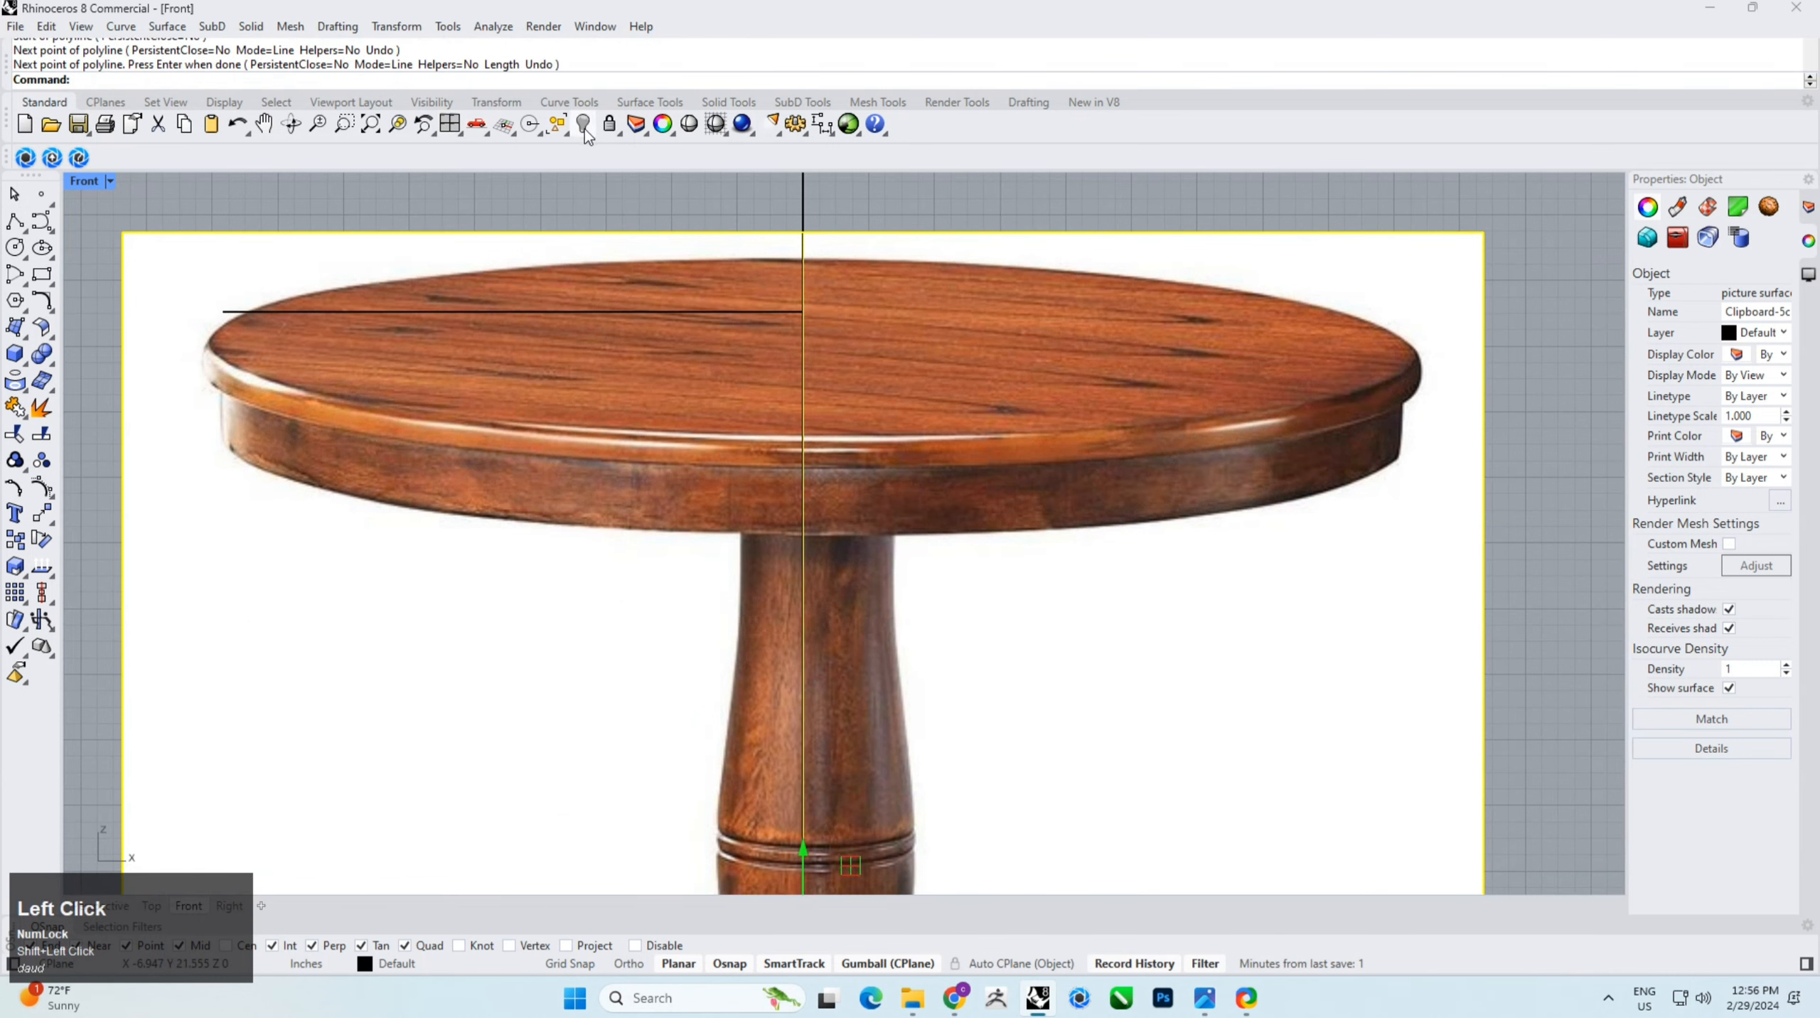
pyautogui.click(609, 126)
# Step: Duplicate the horizontal tabletop line a short distance straight below the original to set the top's thickness
pyautogui.scroll(3, 391, 260)
pyautogui.click(670, 295)
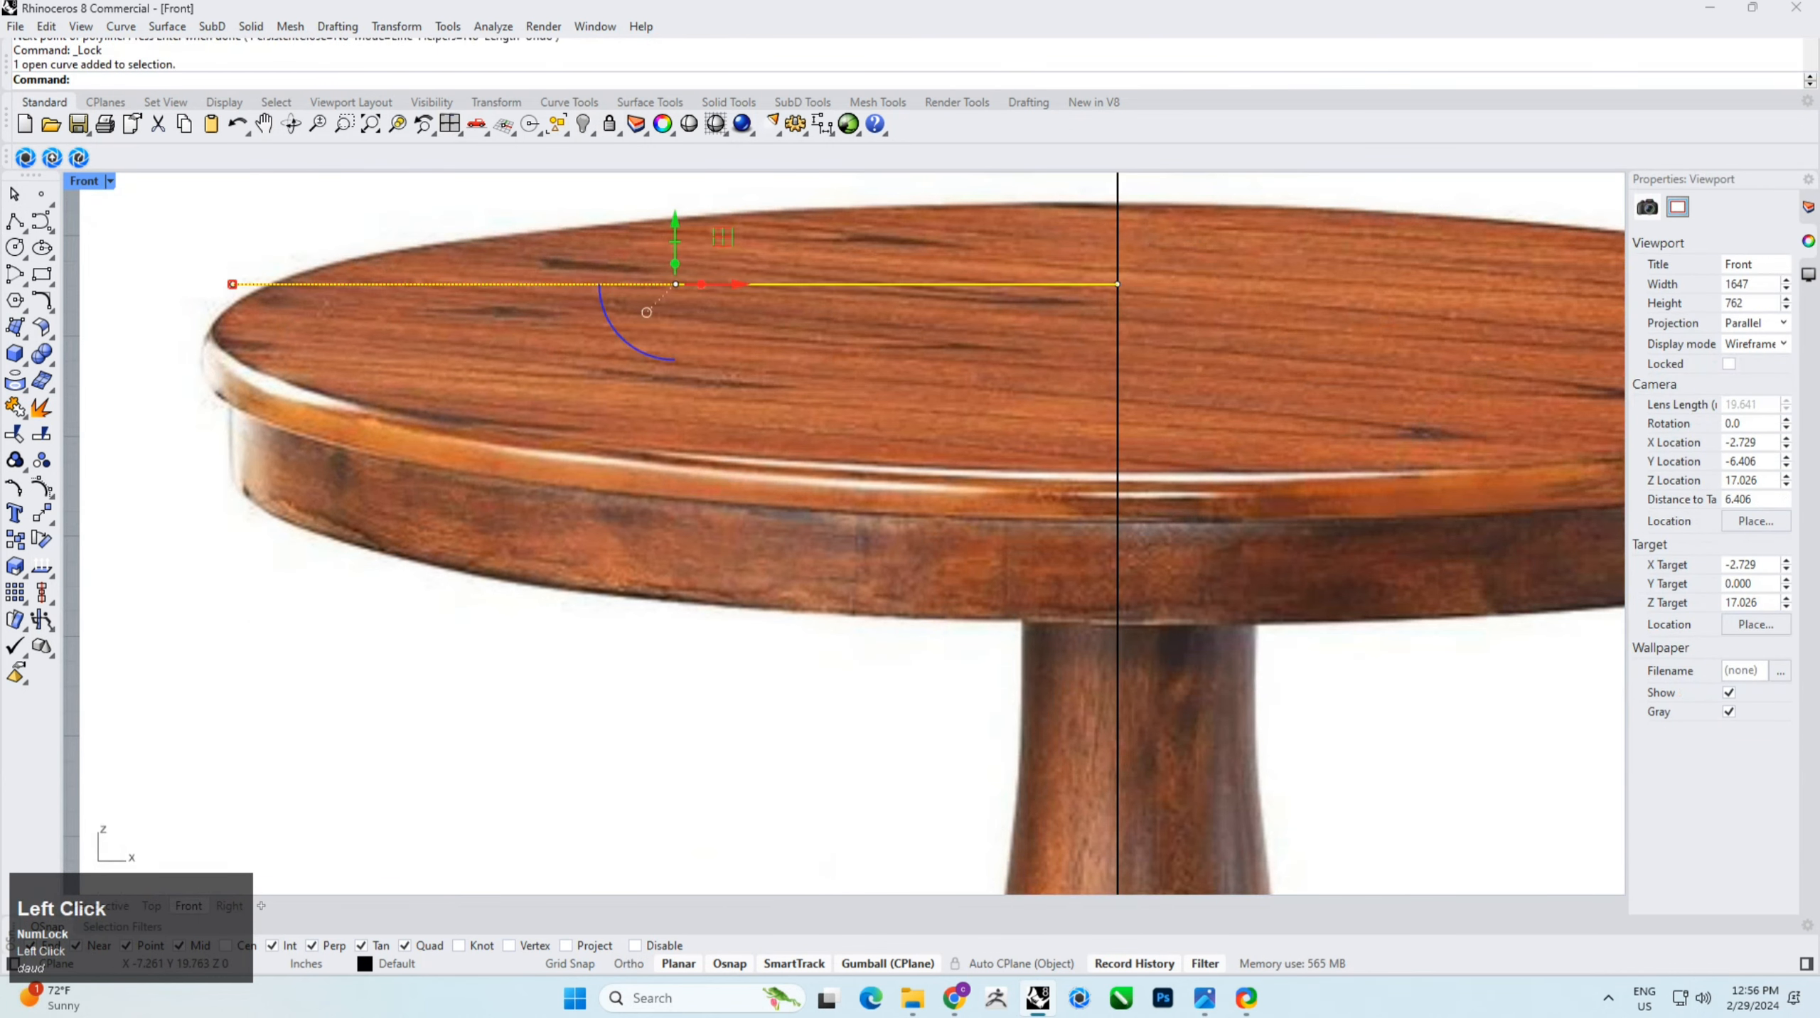
pyautogui.scroll(3, 666, 235)
pyautogui.moveTo(673, 242); pyautogui.dragTo(927, 257, button='right')
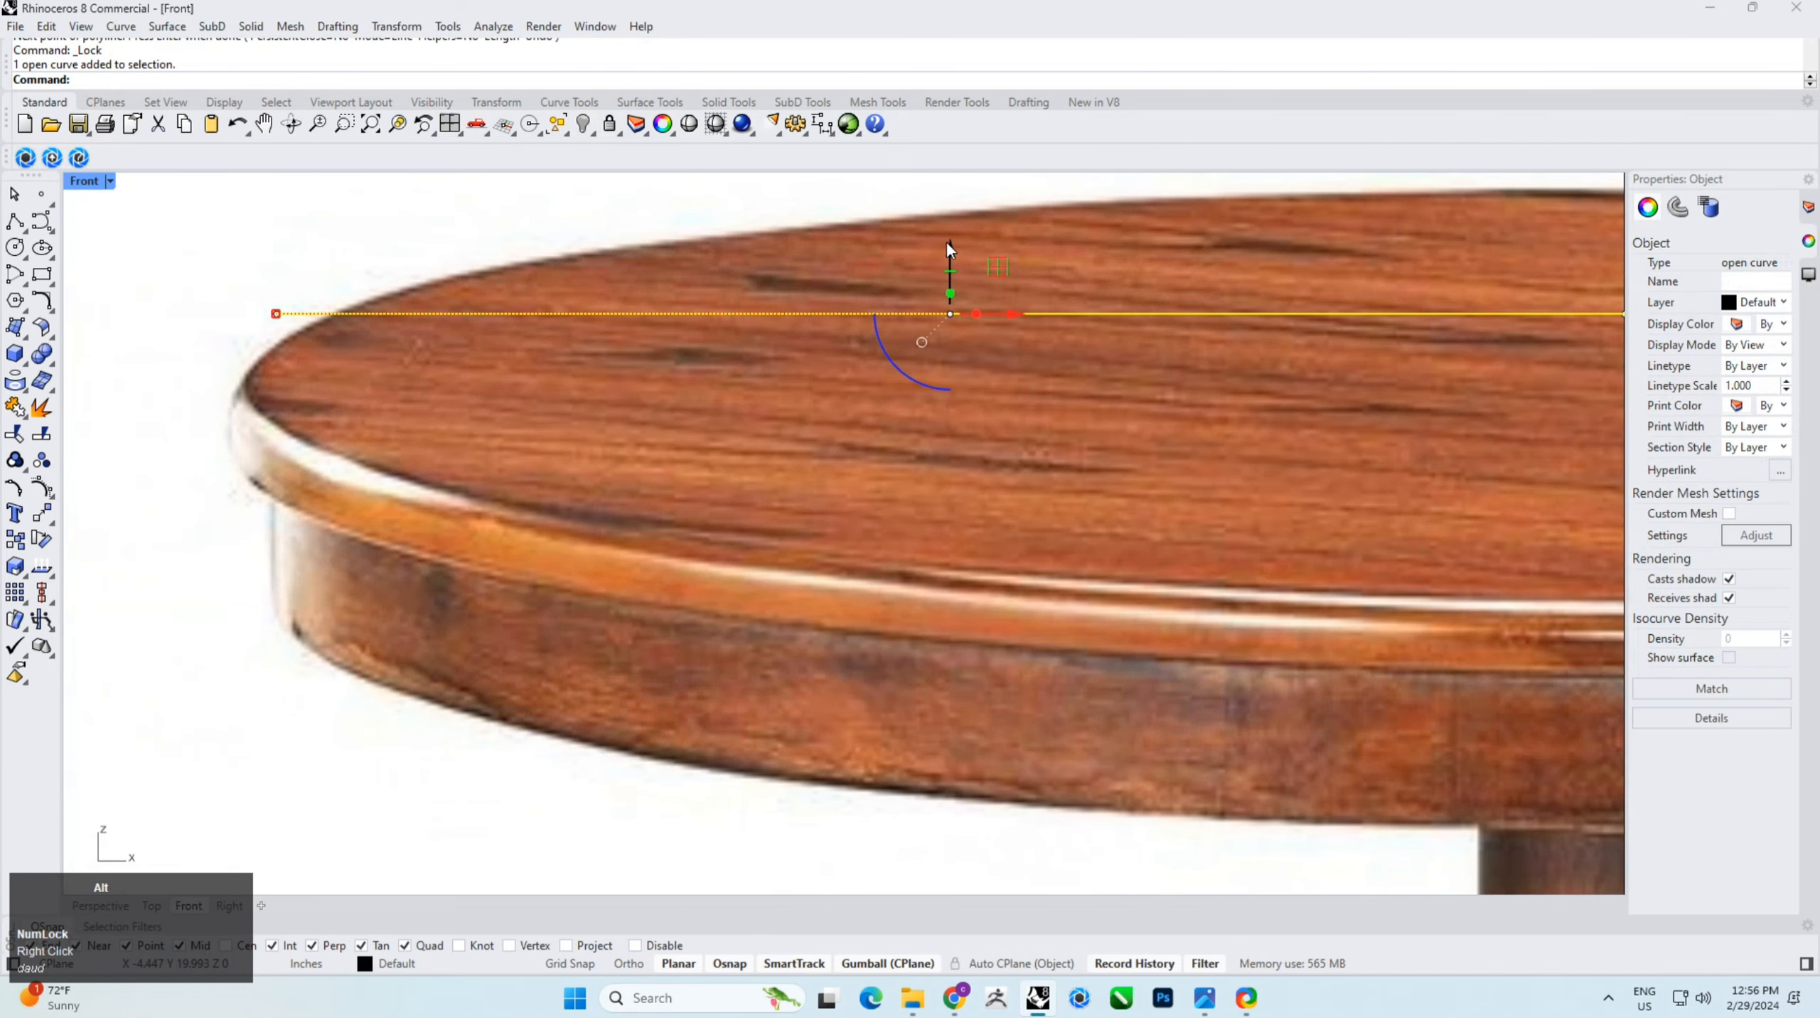
pyautogui.keyDown('alt'); pyautogui.moveTo(949, 250); pyautogui.dragTo(953, 293); pyautogui.keyUp('alt')
pyautogui.click(489, 303)
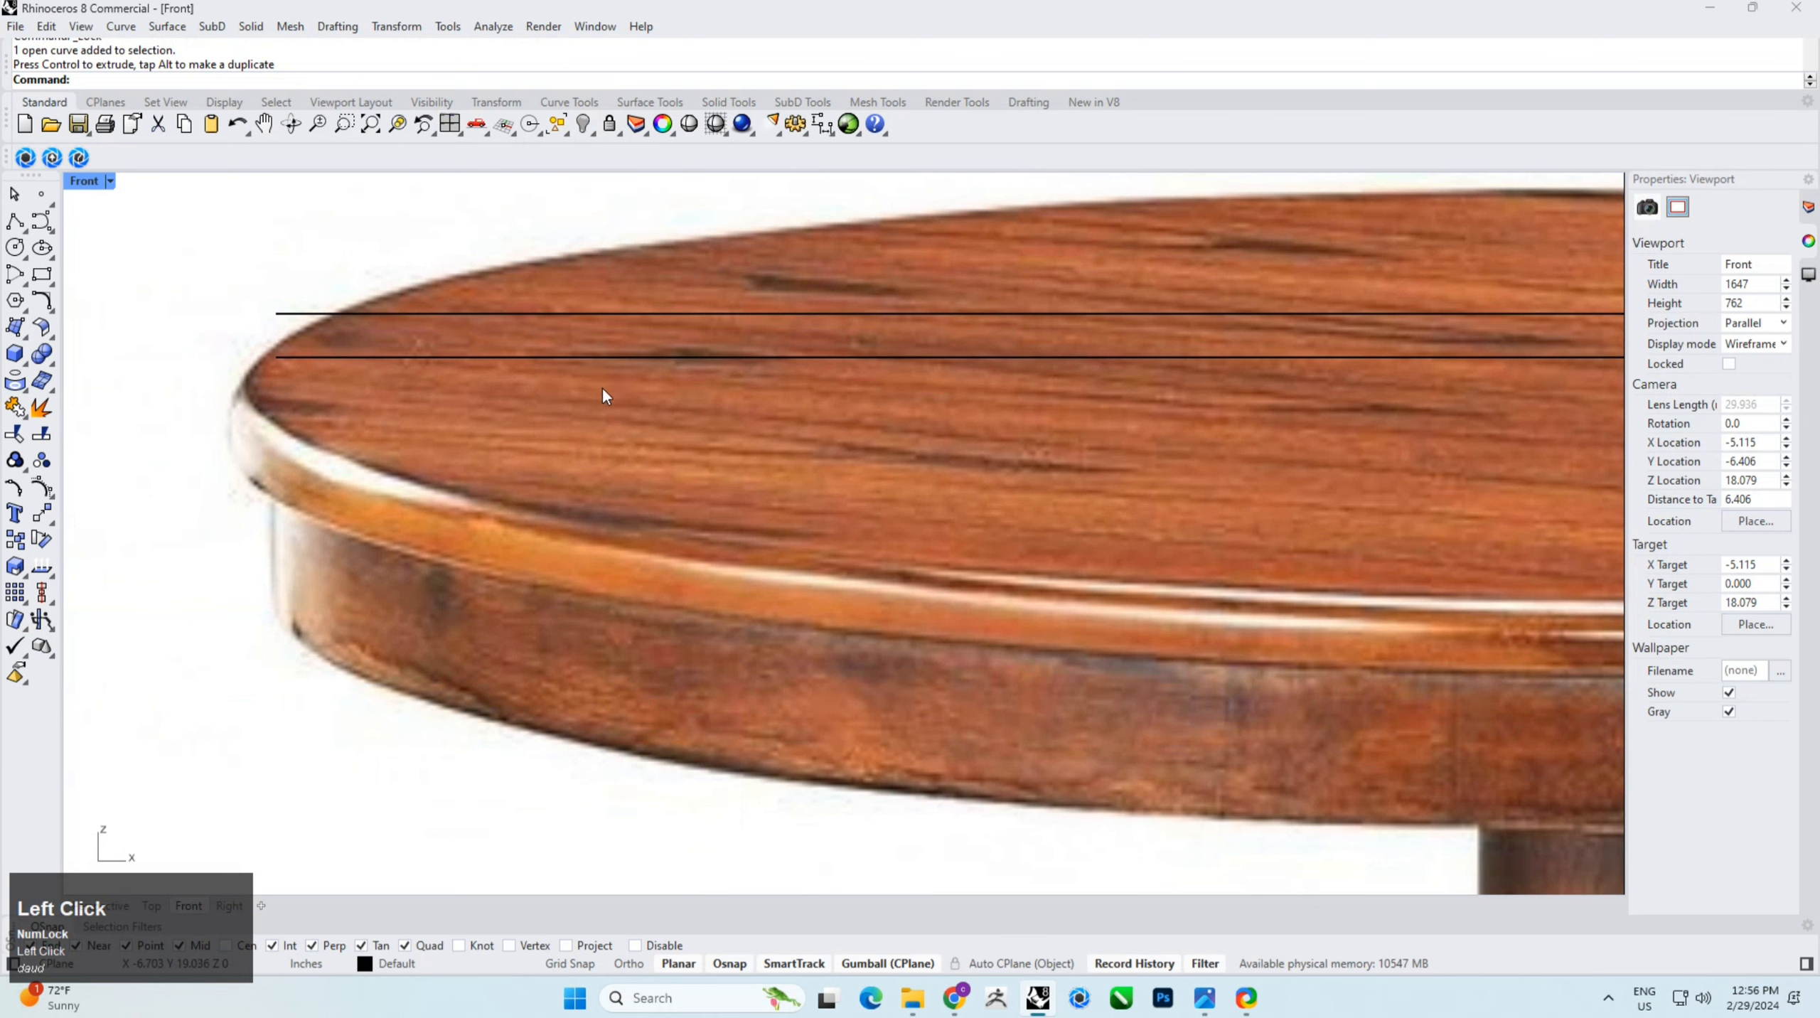
pyautogui.click(563, 342)
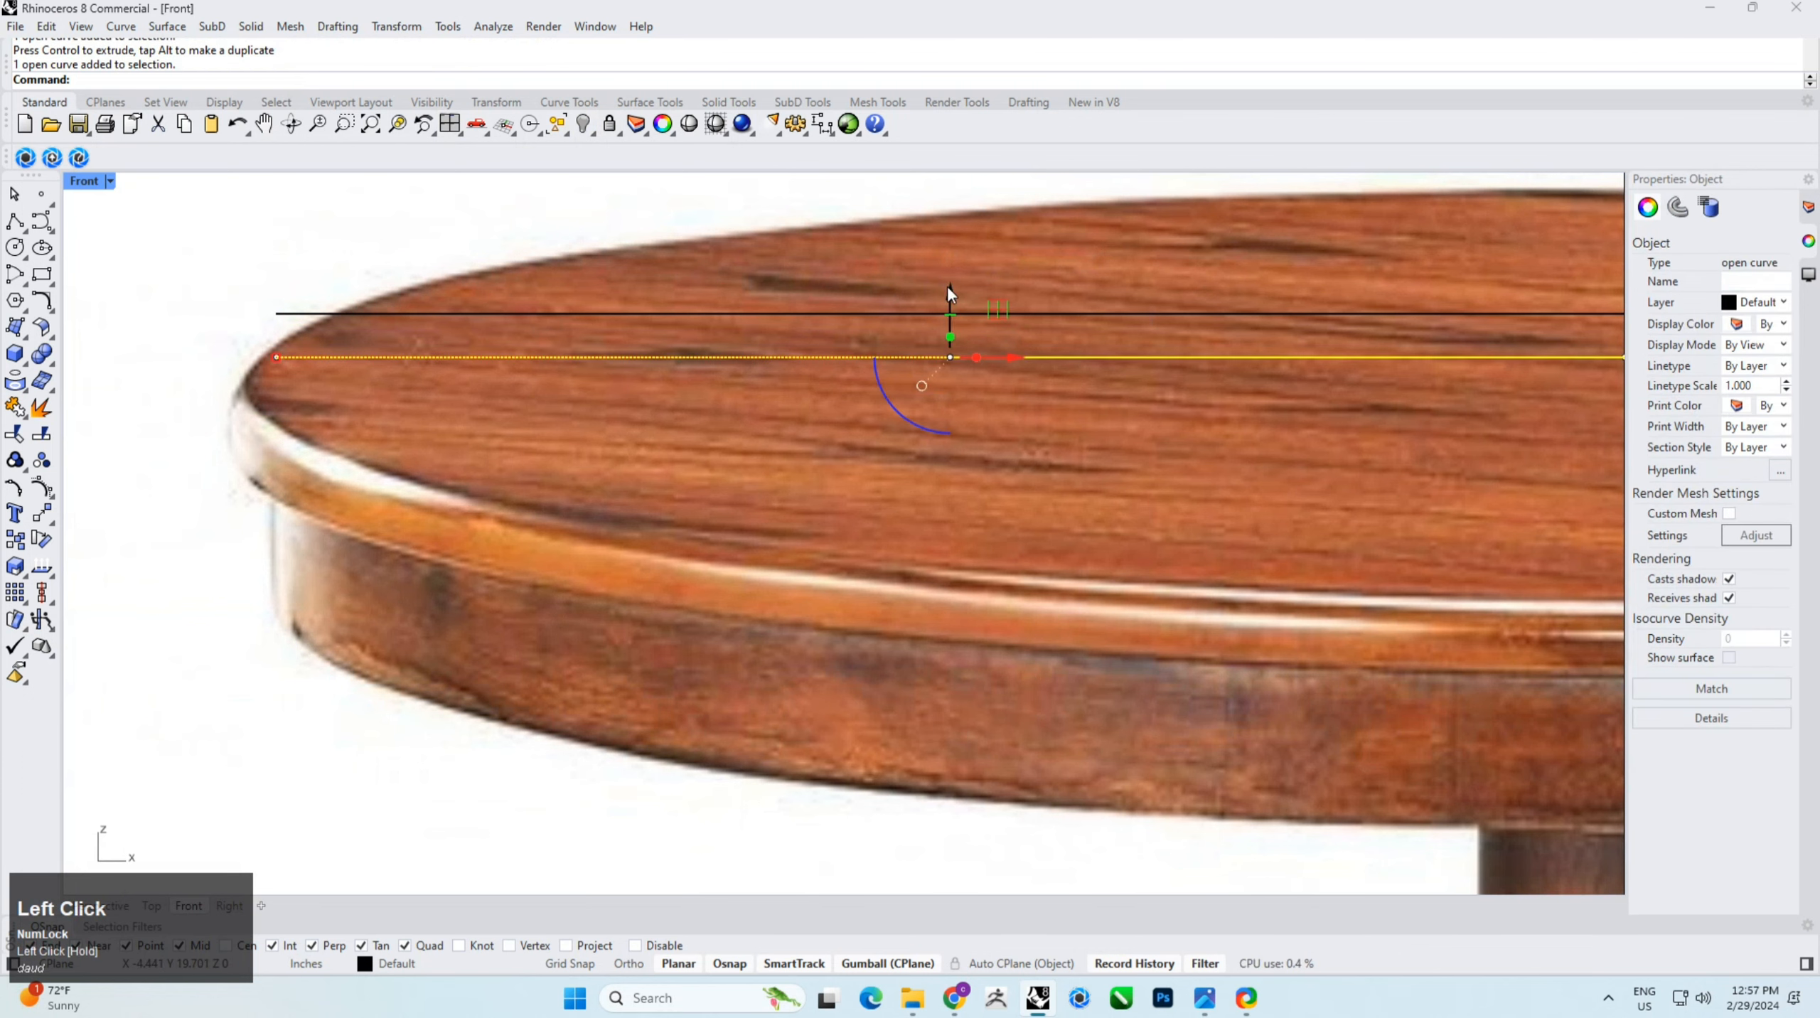
pyautogui.moveTo(947, 287); pyautogui.dragTo(955, 292)
pyautogui.click(542, 263)
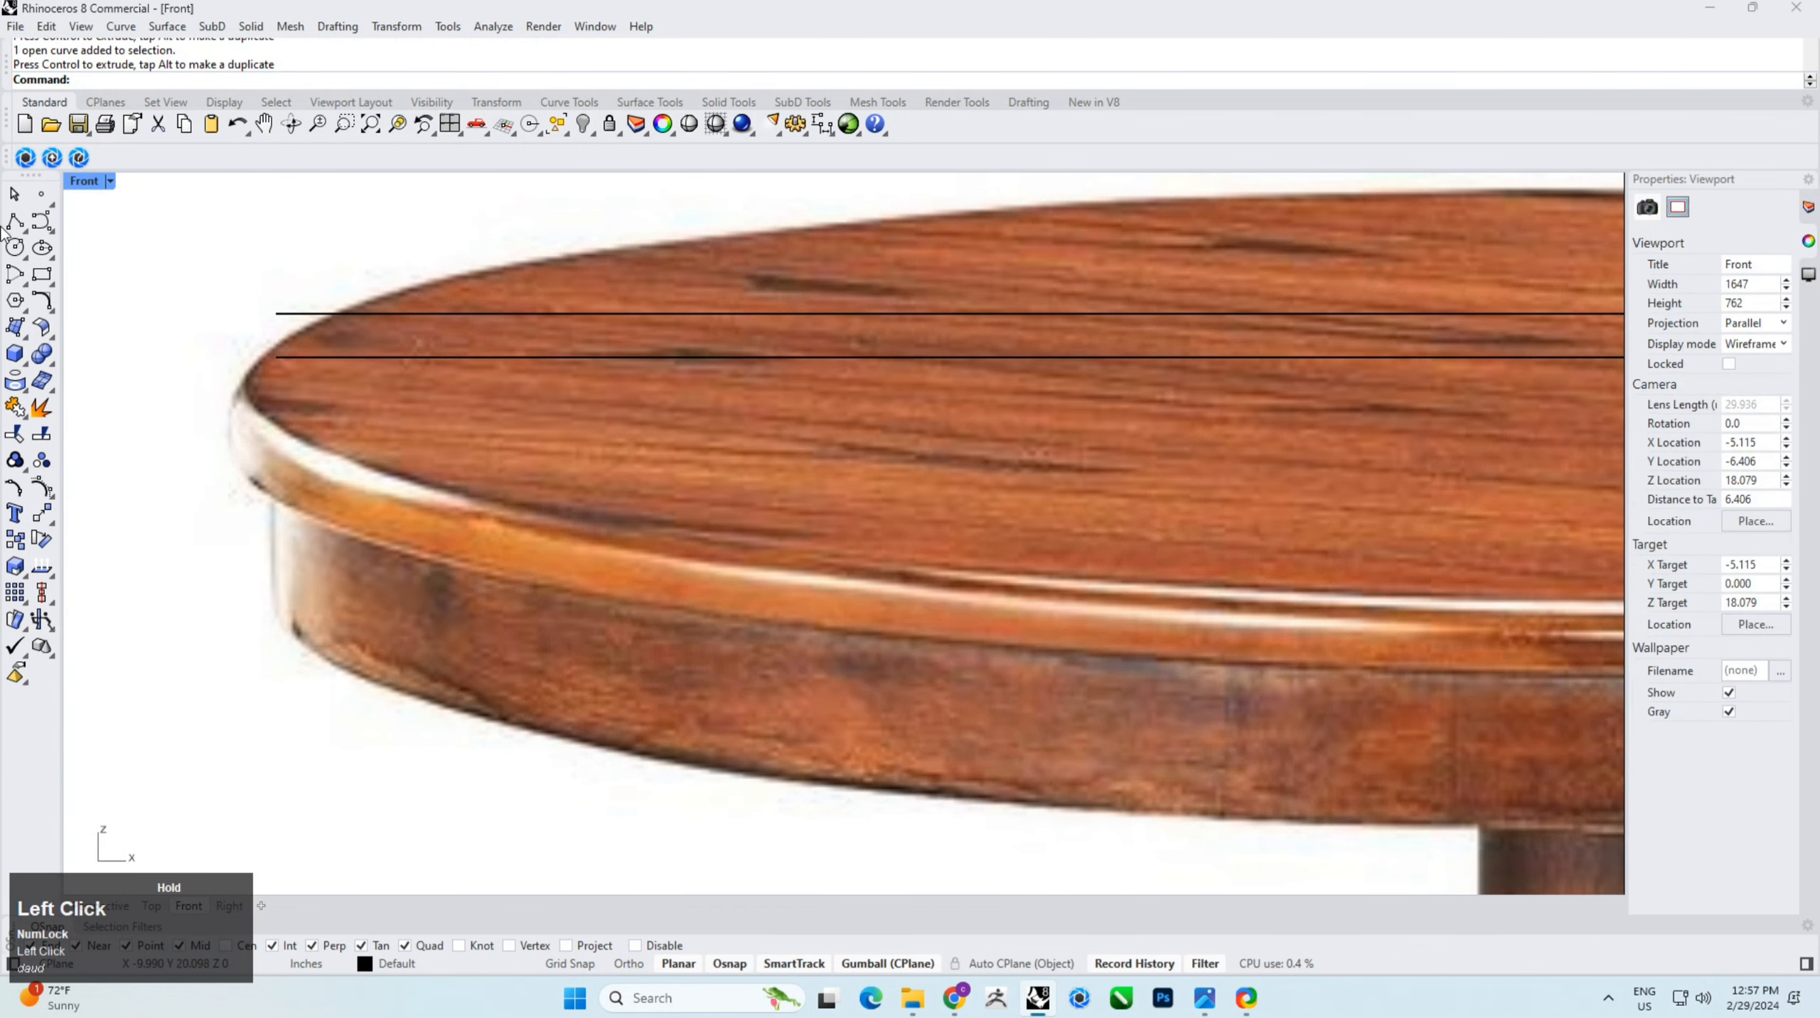
# Step: Draw a degree 3 control point curve bulging outward between the left ends of the two tabletop lines
pyautogui.click(40, 226)
pyautogui.scroll(2, 317, 374)
pyautogui.click(280, 379)
pyautogui.scroll(2, 252, 334)
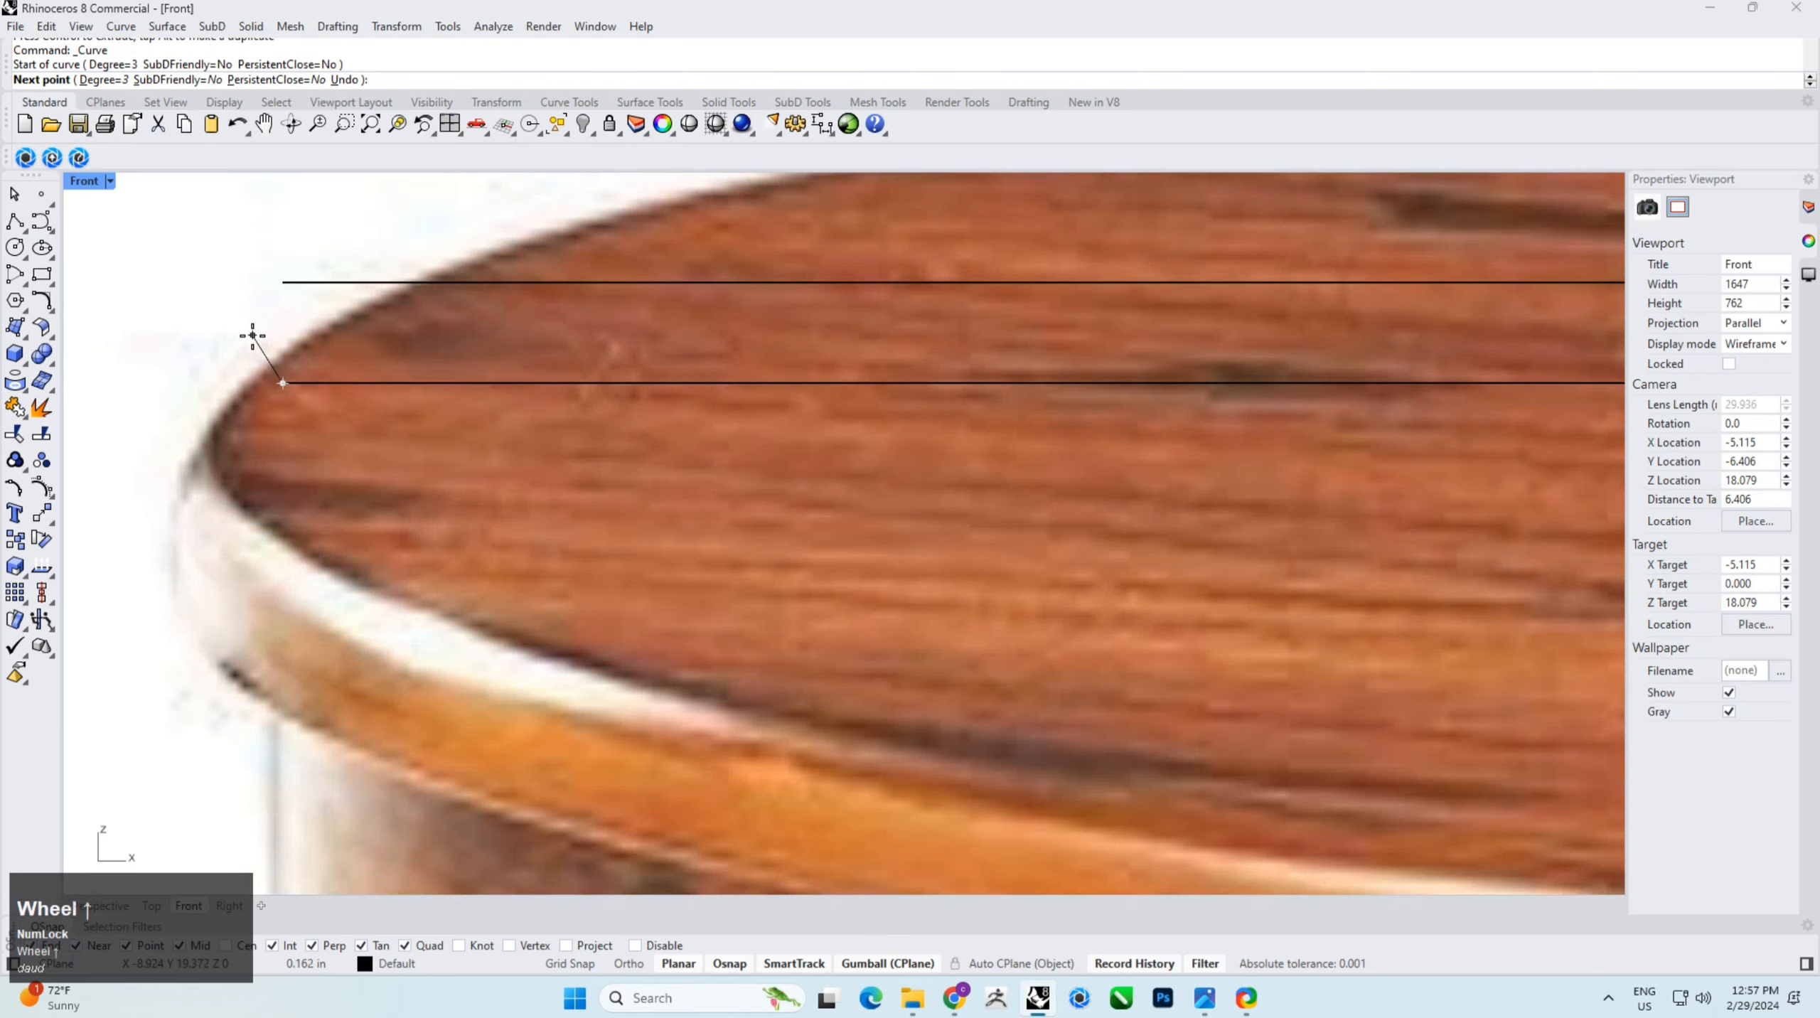
pyautogui.click(254, 350)
pyautogui.click(258, 304)
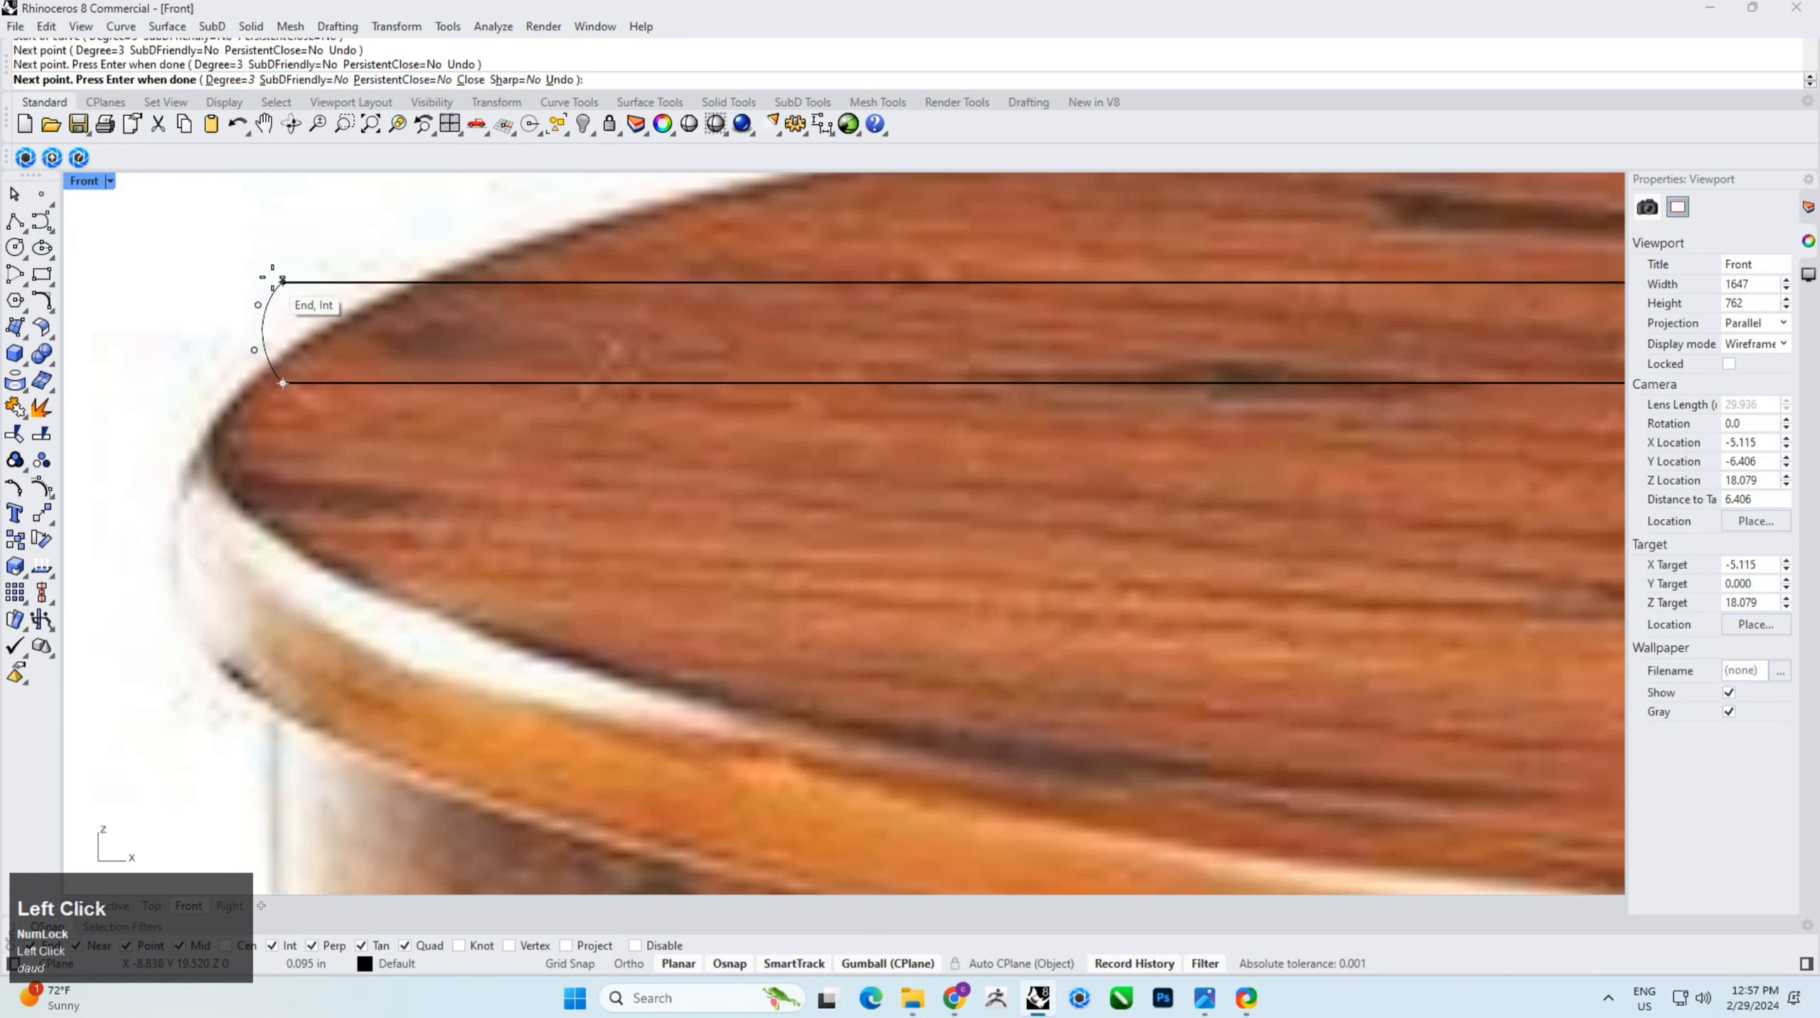
pyautogui.click(273, 277)
pyautogui.rightClick(272, 277)
# Step: Scale the edge curve's two middle control points apart vertically to make the tabletop edge fuller
pyautogui.click(267, 308)
pyautogui.scroll(8, 246, 315)
pyautogui.moveTo(236, 253); pyautogui.dragTo(291, 441)
pyautogui.click(401, 438)
pyautogui.scroll(-10, 395, 428)
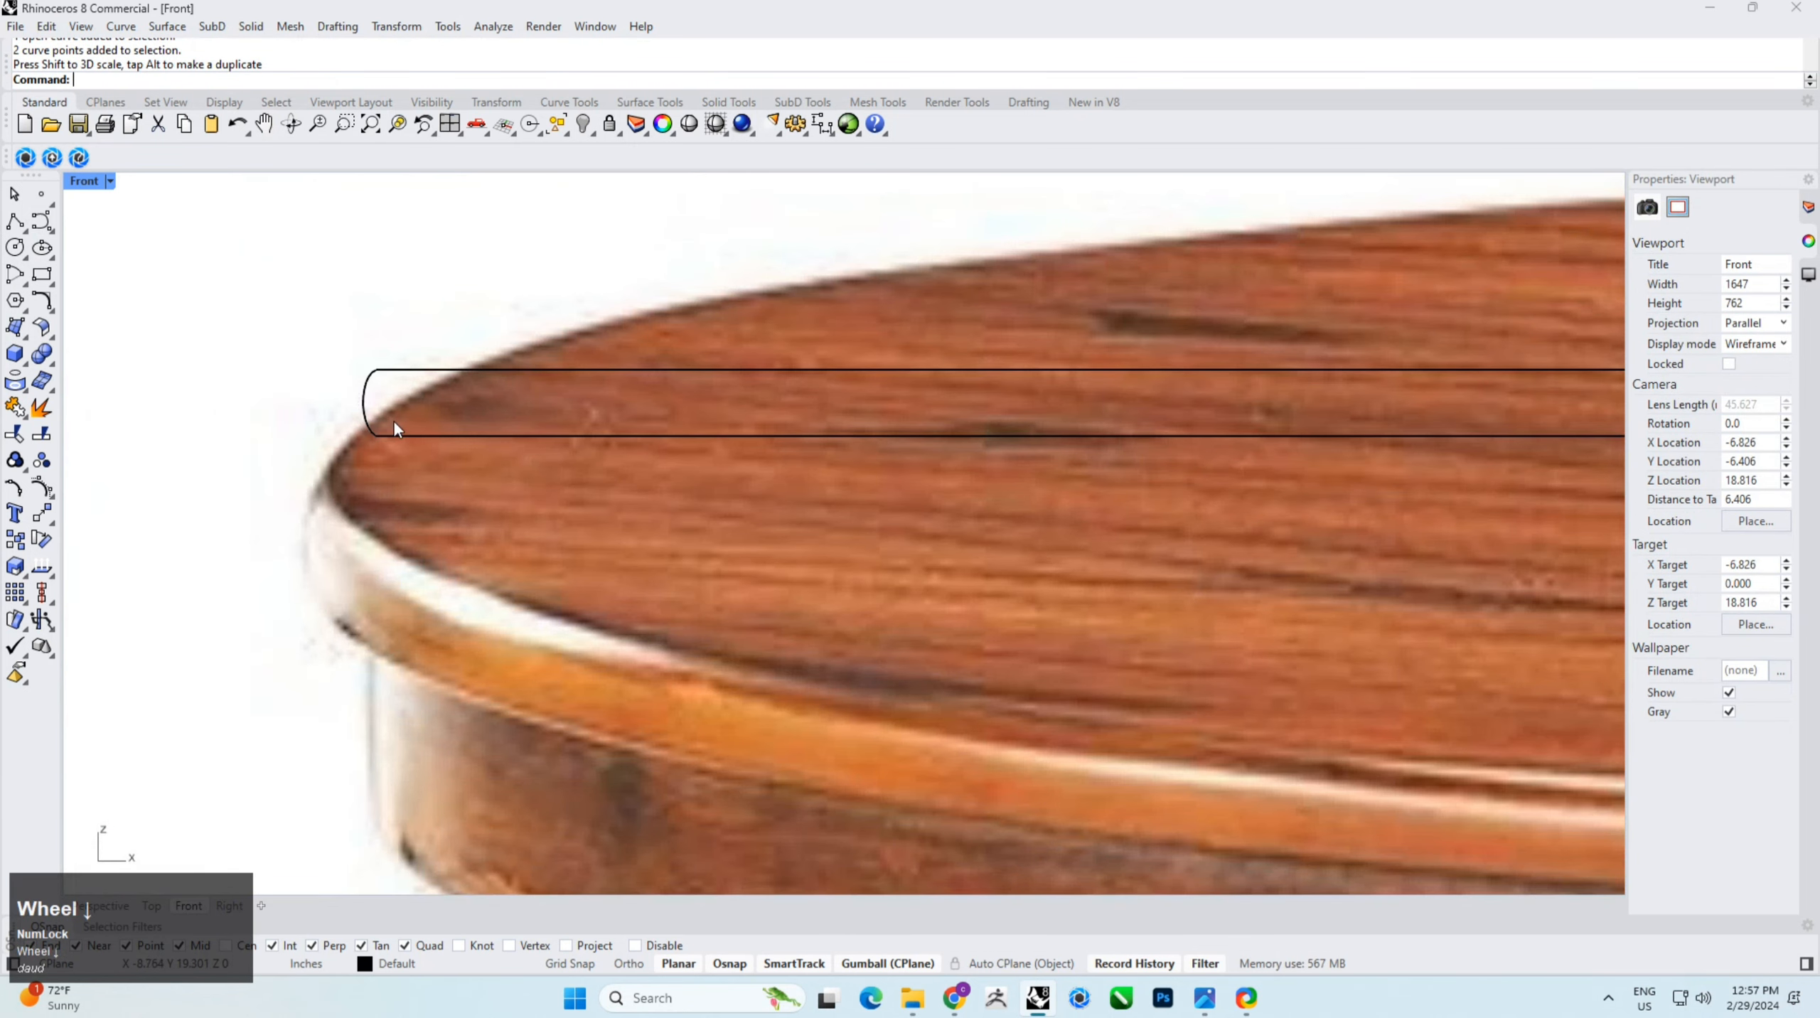
# Step: Join the two horizontal lines and the edge curve into one open tabletop profile
pyautogui.scroll(-6, 394, 422)
pyautogui.moveTo(394, 421); pyautogui.dragTo(340, 354, button='right')
pyautogui.moveTo(387, 430); pyautogui.dragTo(253, 270)
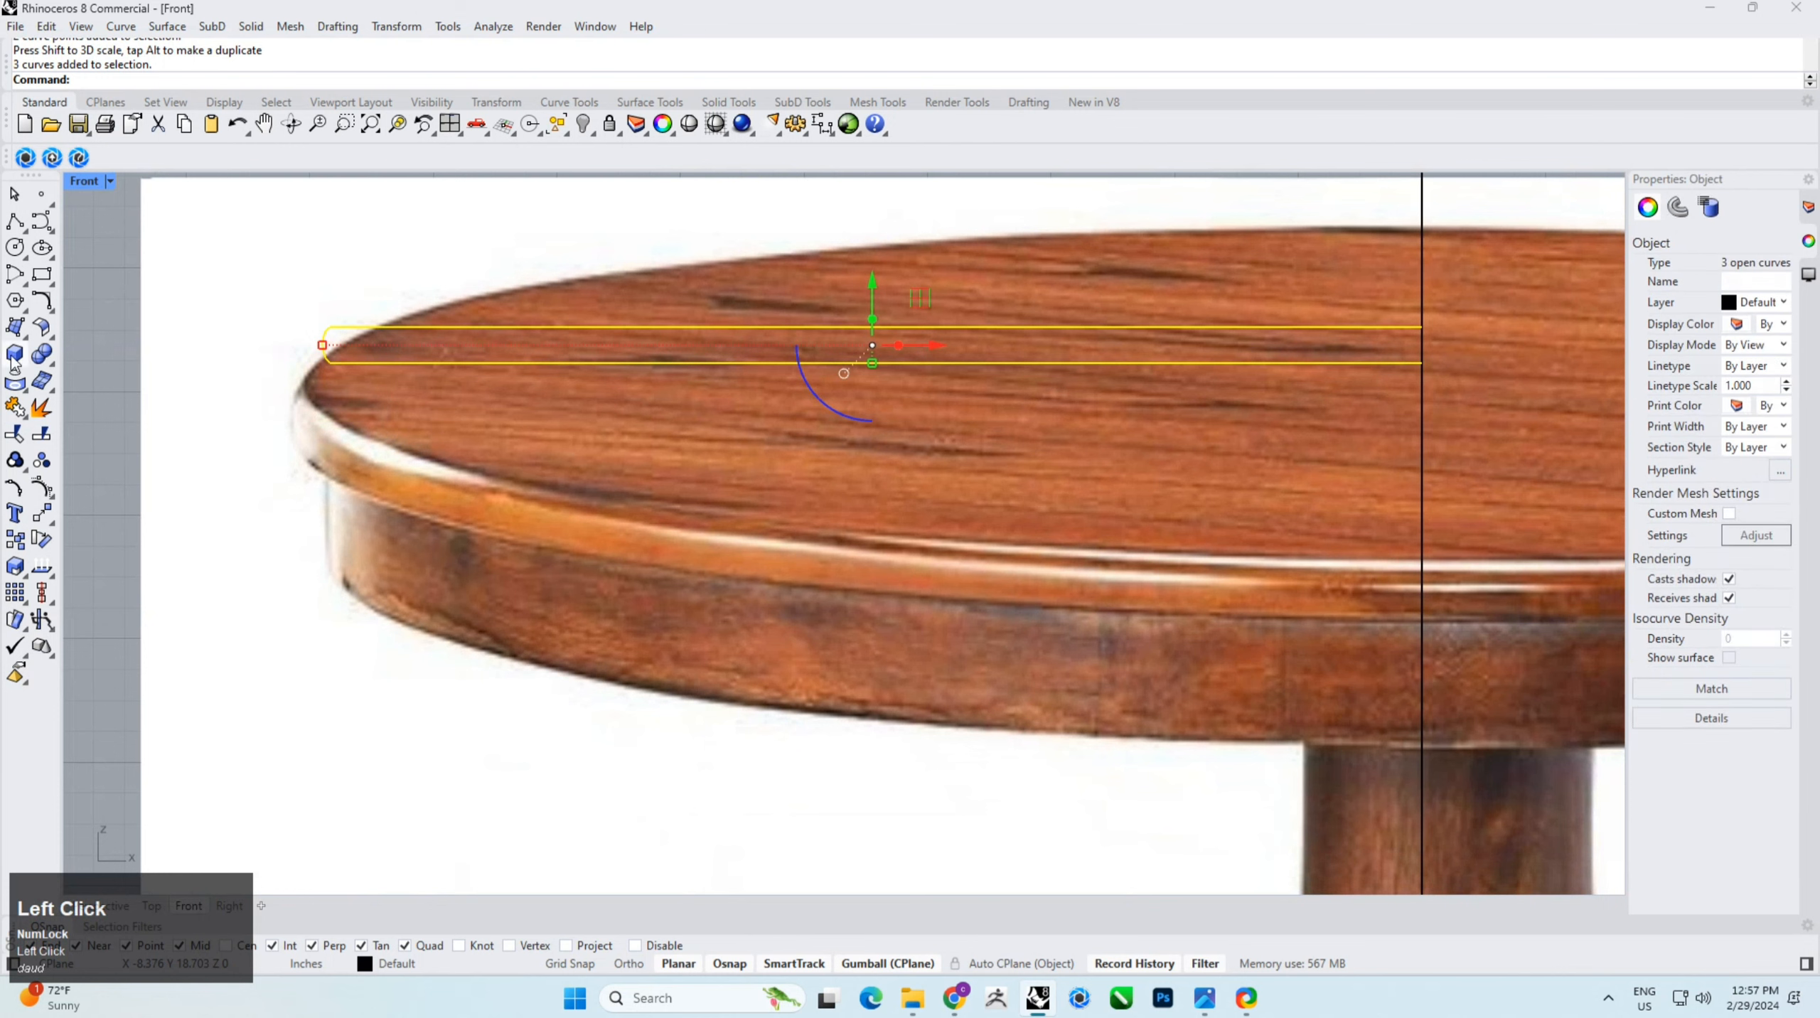
pyautogui.click(21, 410)
pyautogui.scroll(10, 268, 324)
pyautogui.click(717, 369)
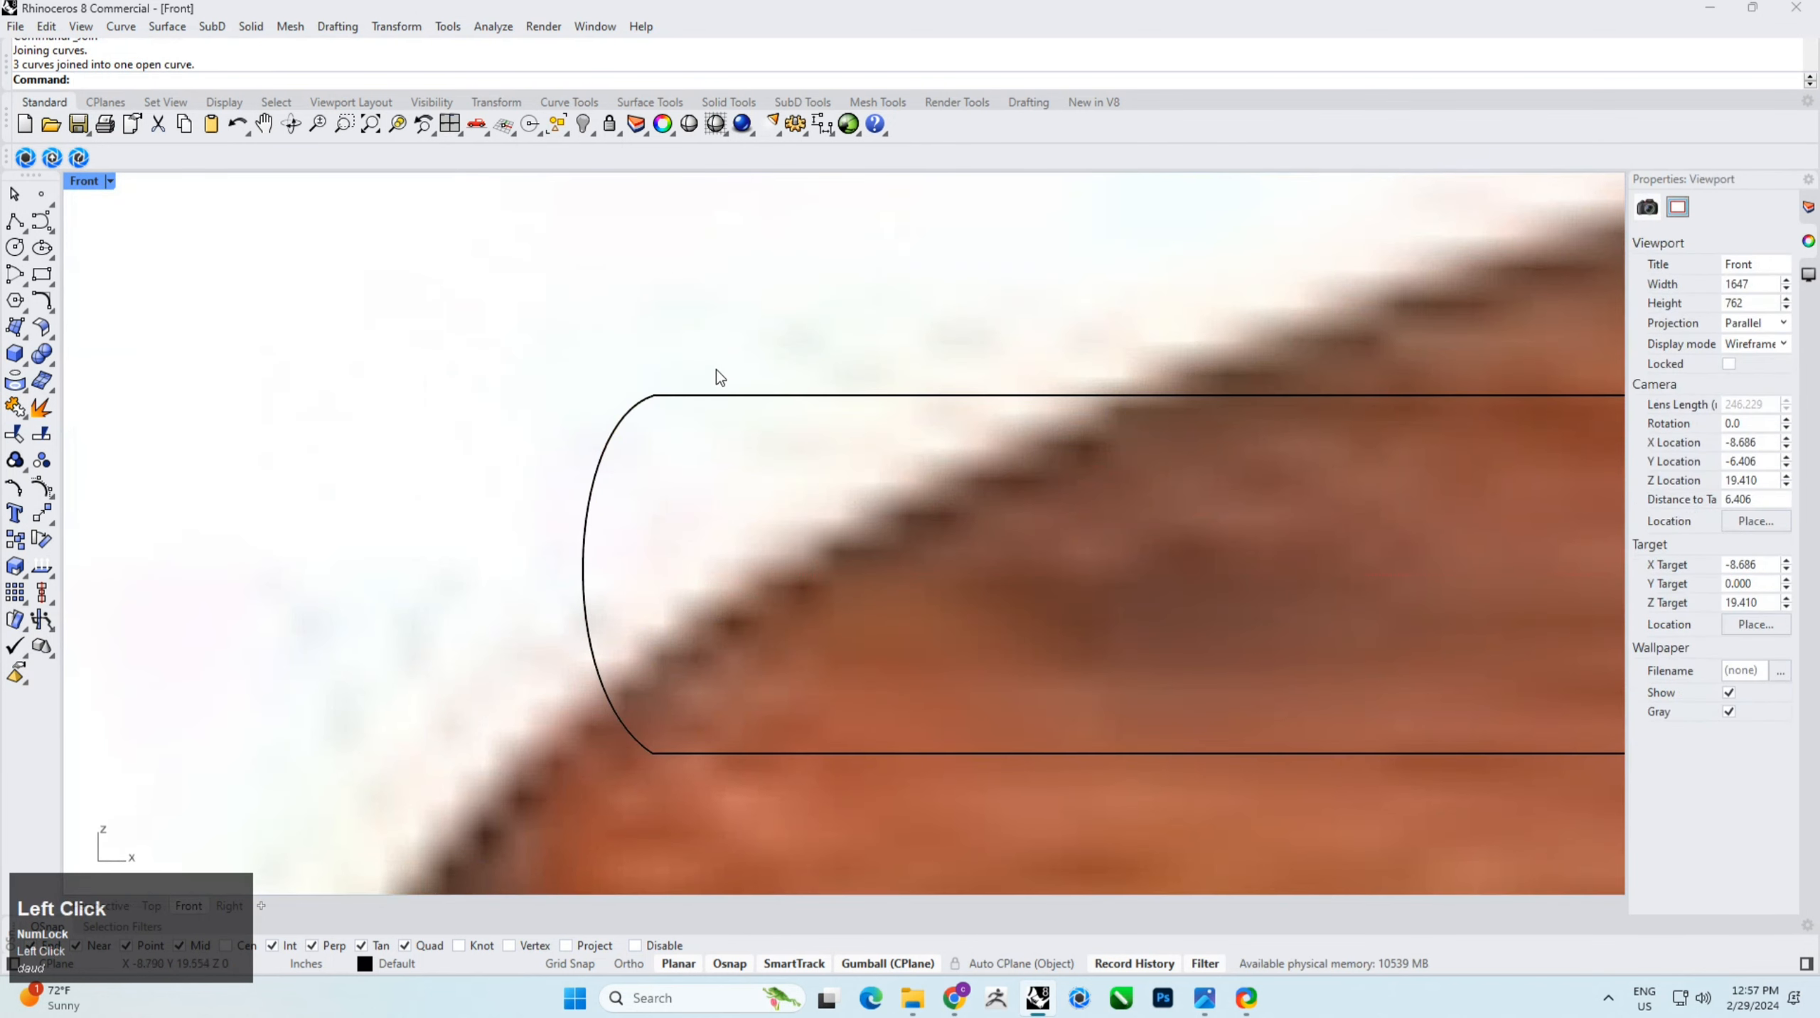
# Step: Apply Fillet Corners to the tabletop profile with a small radius picked from its upper corner along the top line
pyautogui.click(121, 26)
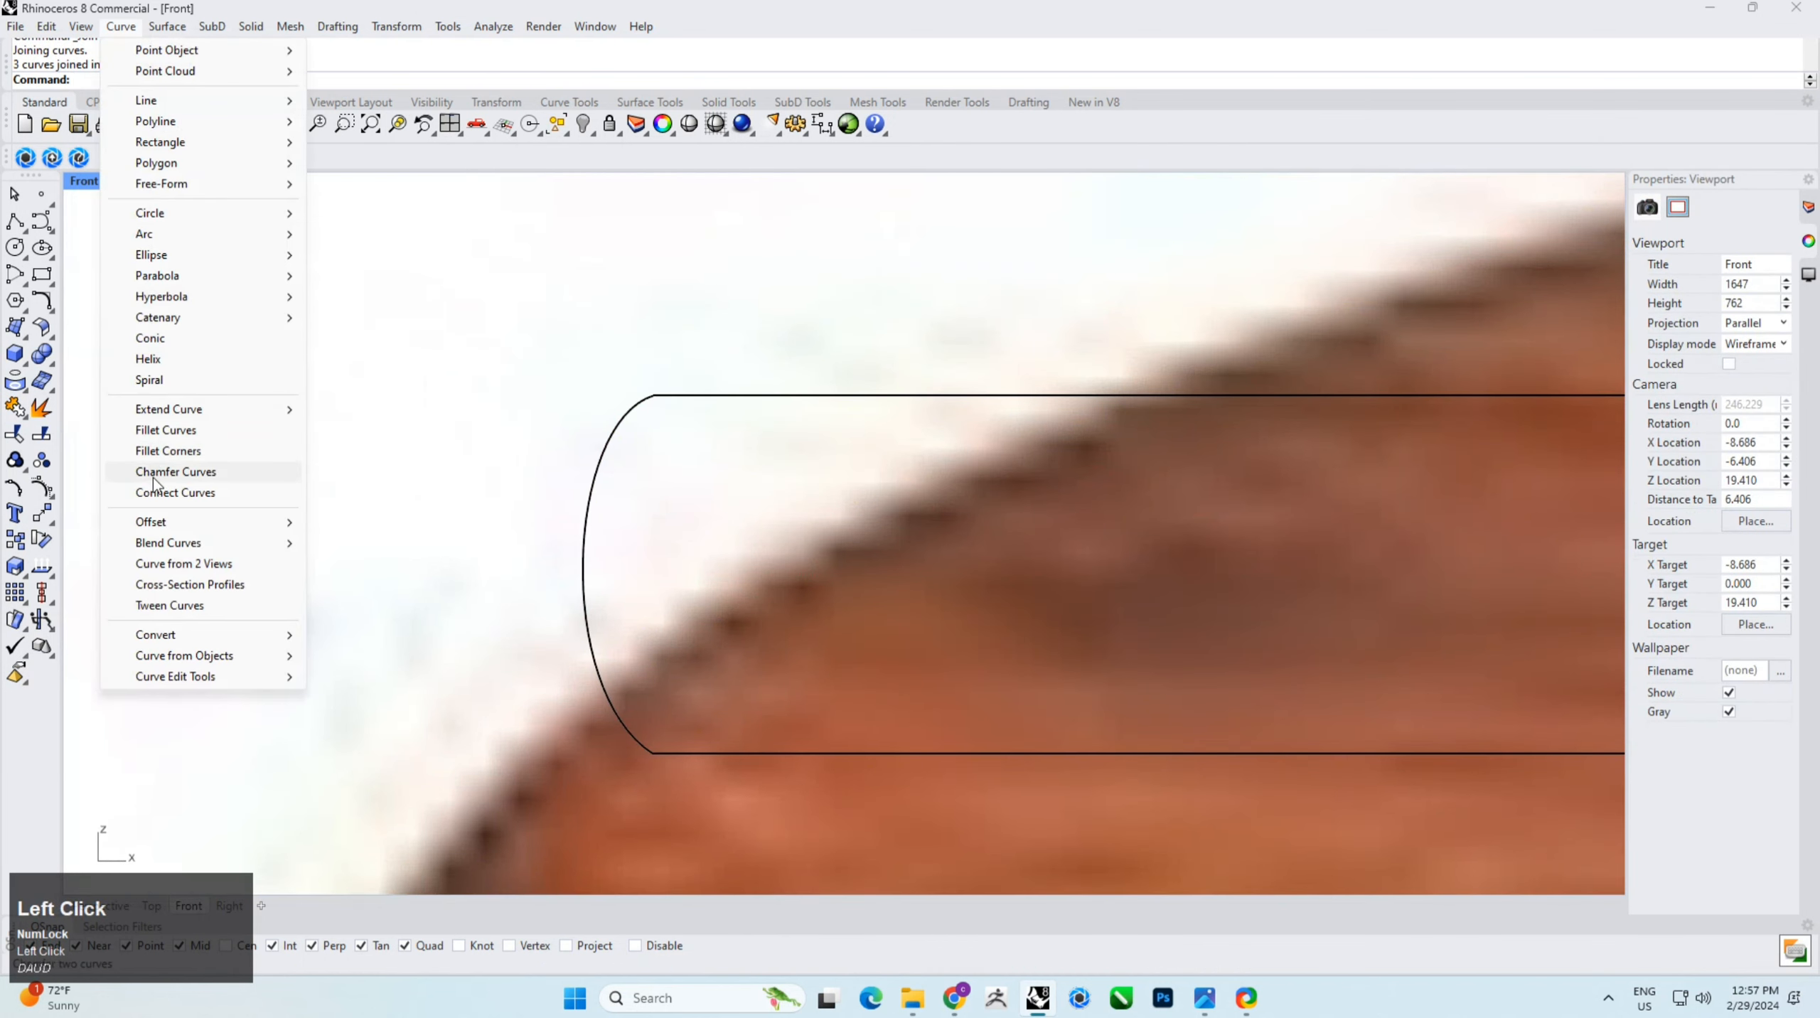
pyautogui.click(179, 453)
pyautogui.click(670, 395)
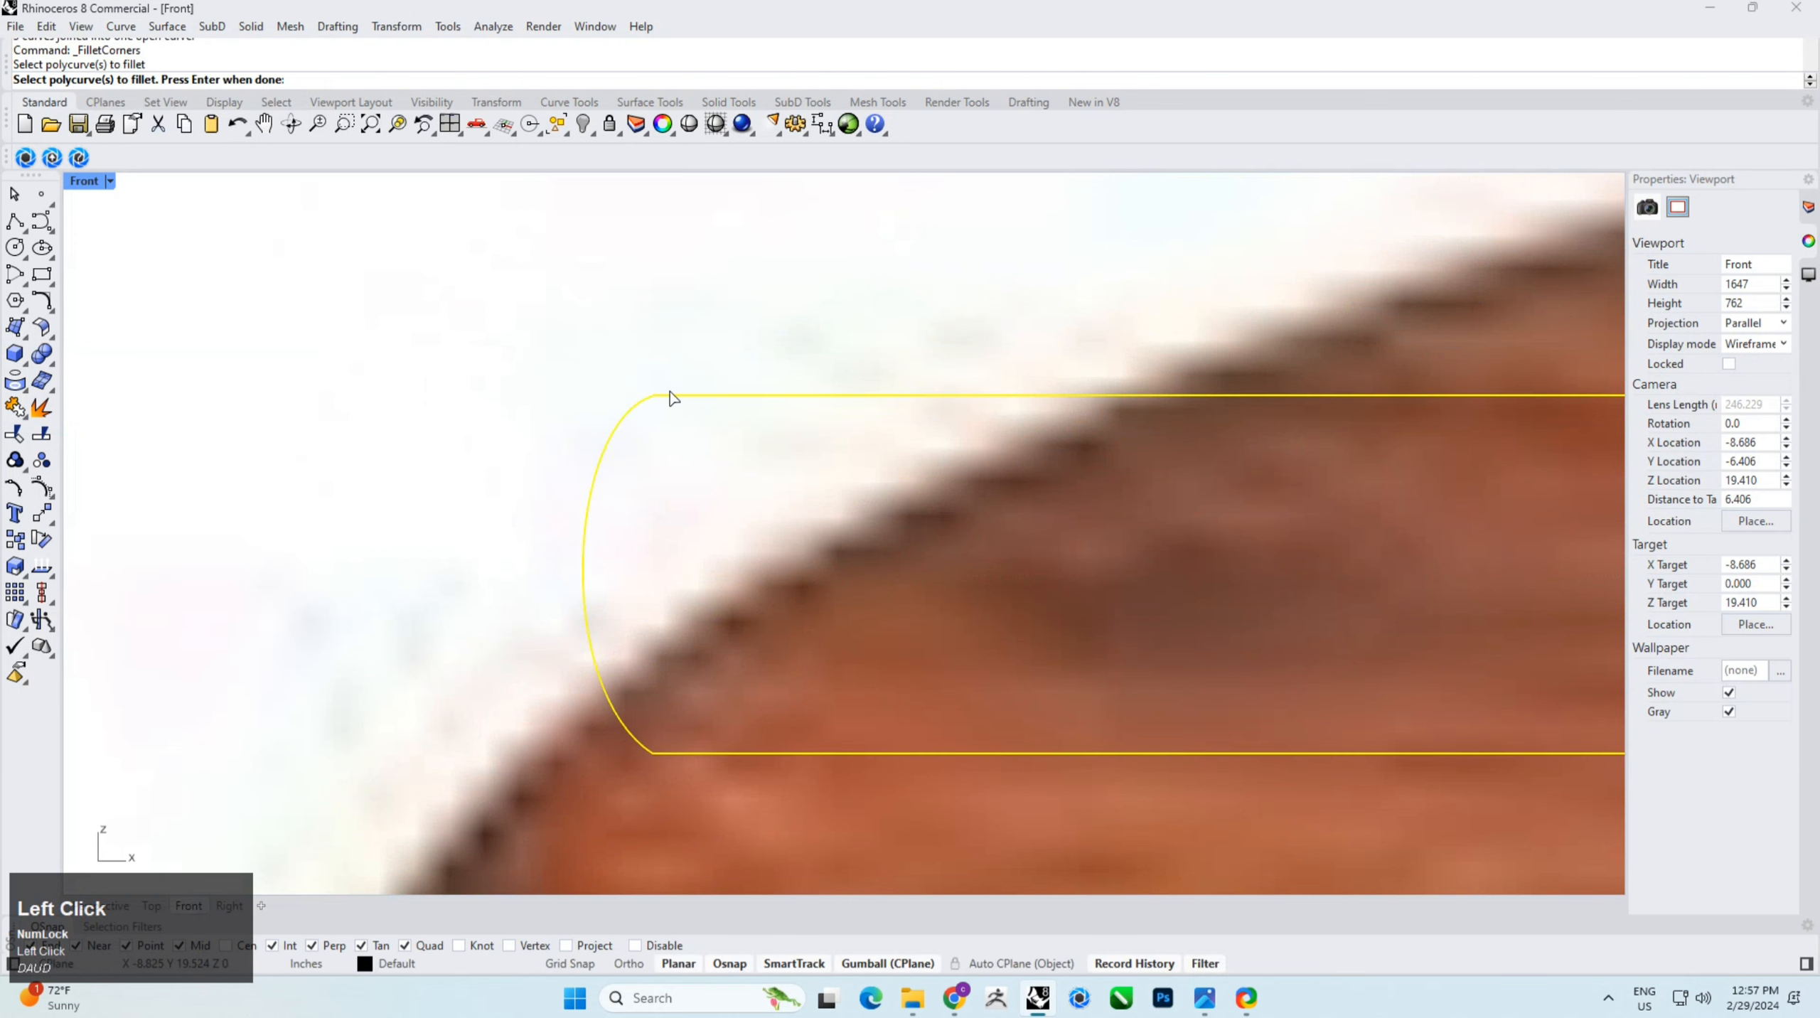
pyautogui.rightClick(654, 391)
pyautogui.click(657, 390)
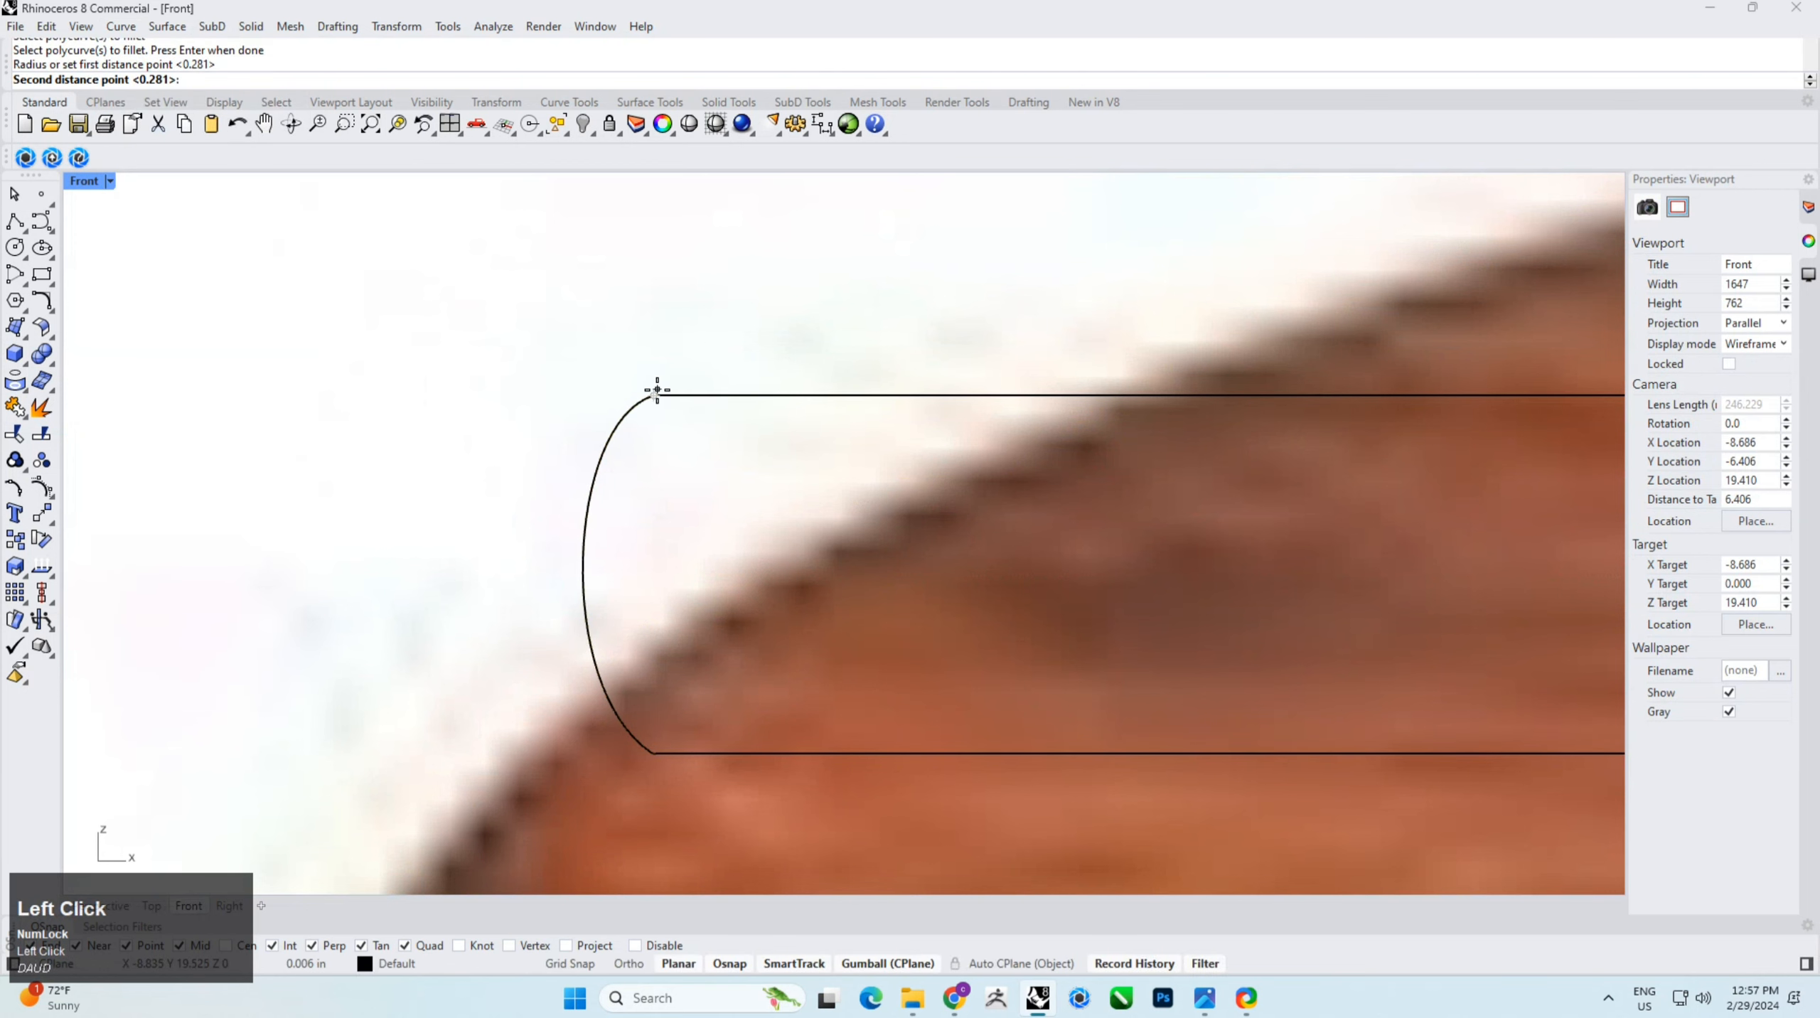
pyautogui.click(724, 391)
pyautogui.scroll(-5, 636, 359)
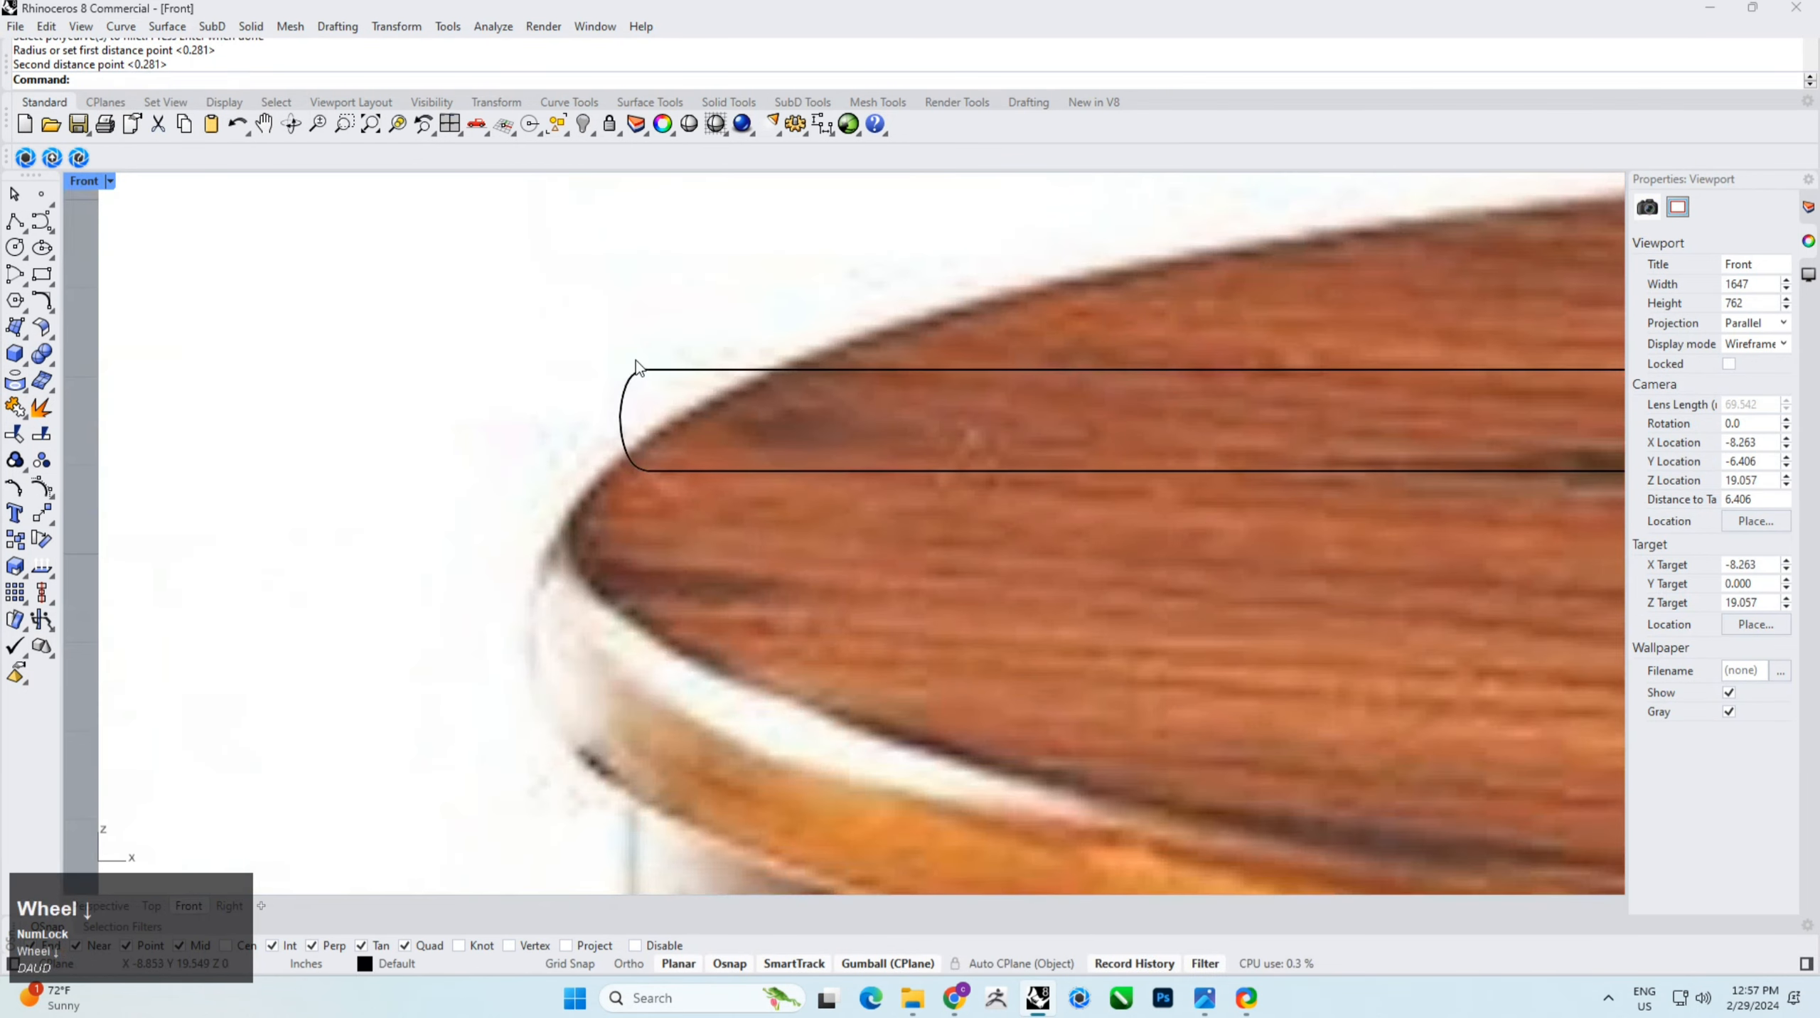
# Step: Draw a 2 inch vertical line downward from the tabletop profile's underside, slightly inside its left end
pyautogui.click(14, 221)
pyautogui.scroll(-3, 853, 467)
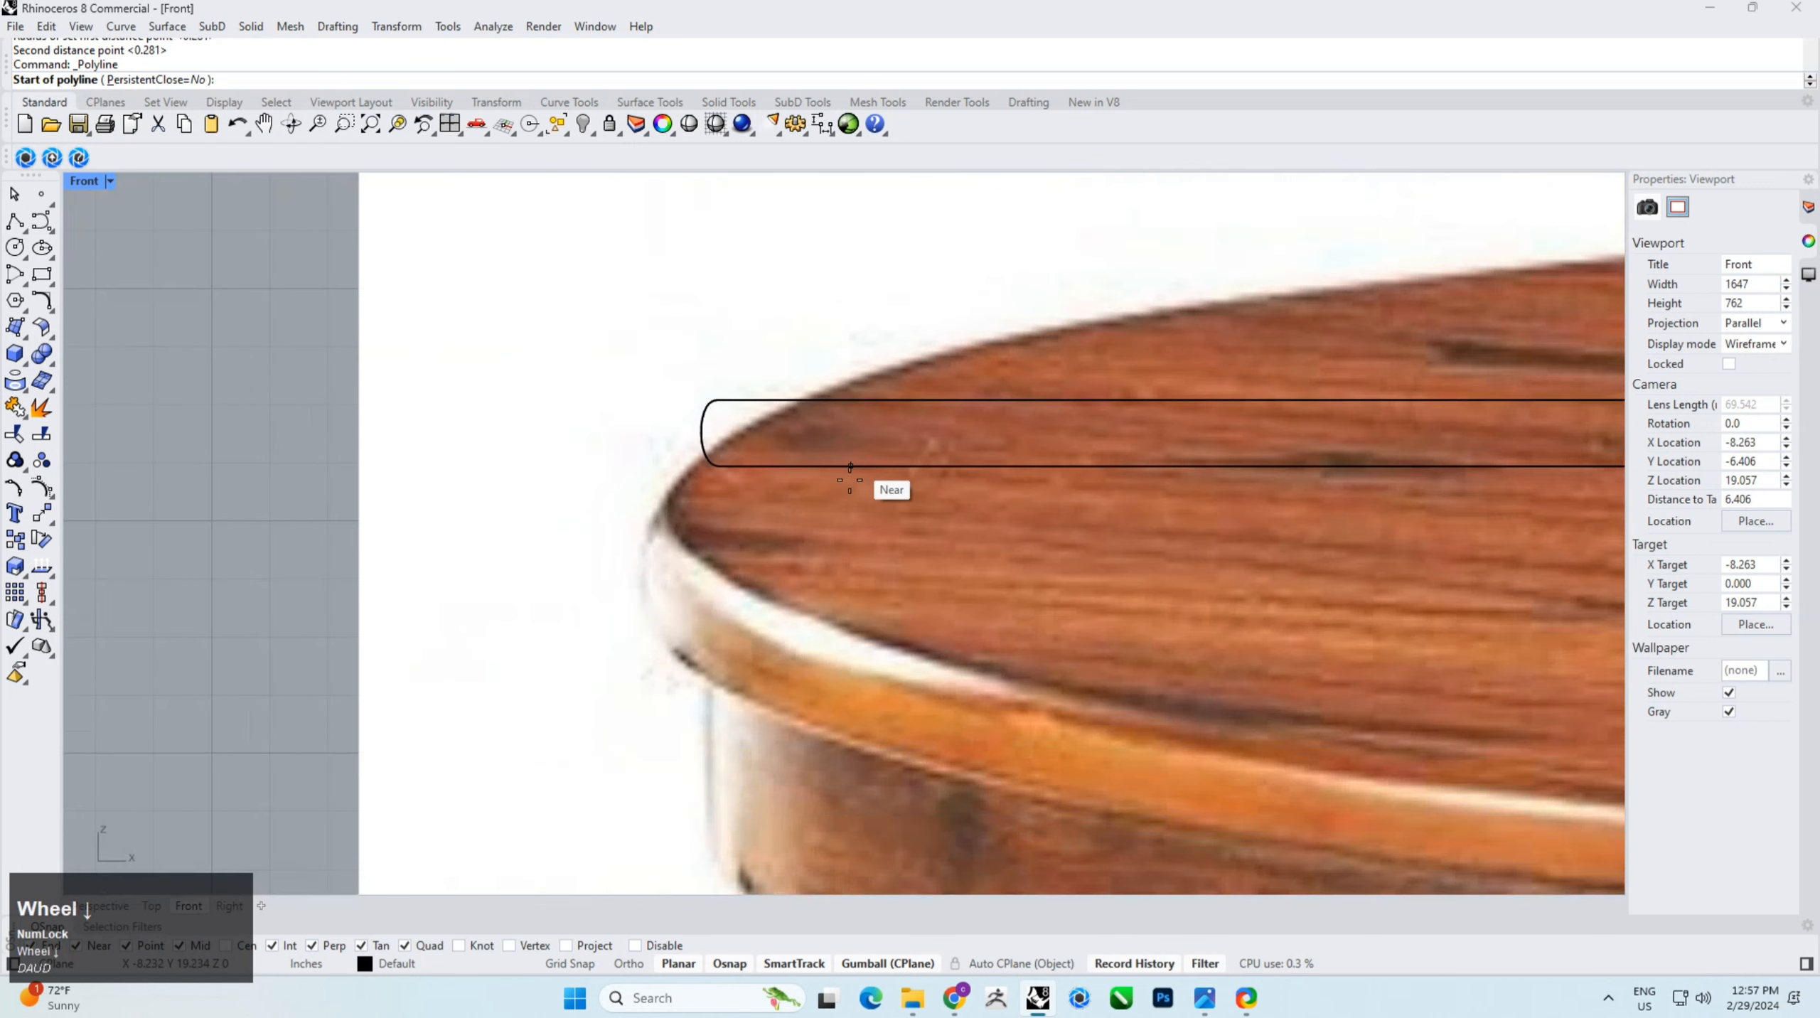
pyautogui.moveTo(854, 468); pyautogui.dragTo(641, 358, button='right')
pyautogui.click(581, 339)
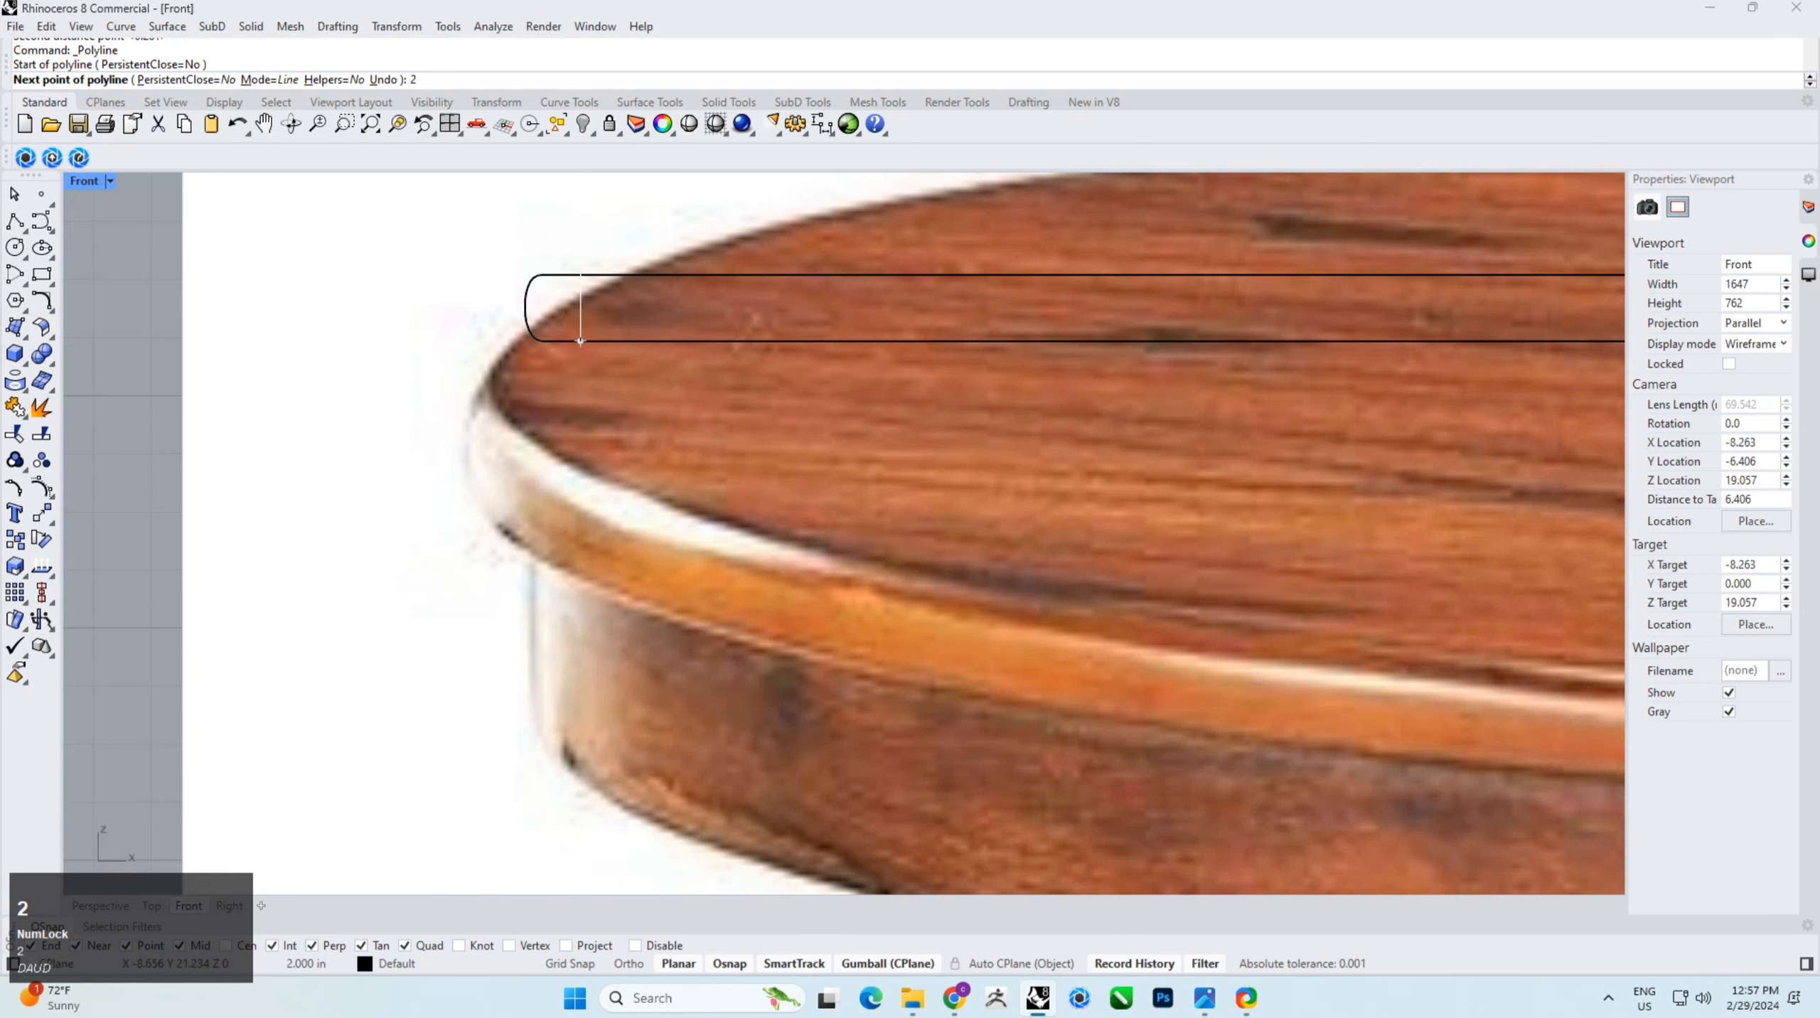
pyautogui.click(581, 804)
pyautogui.keyDown('shift'); pyautogui.rightClick(598, 511); pyautogui.keyUp('shift')
pyautogui.scroll(-2, 597, 506)
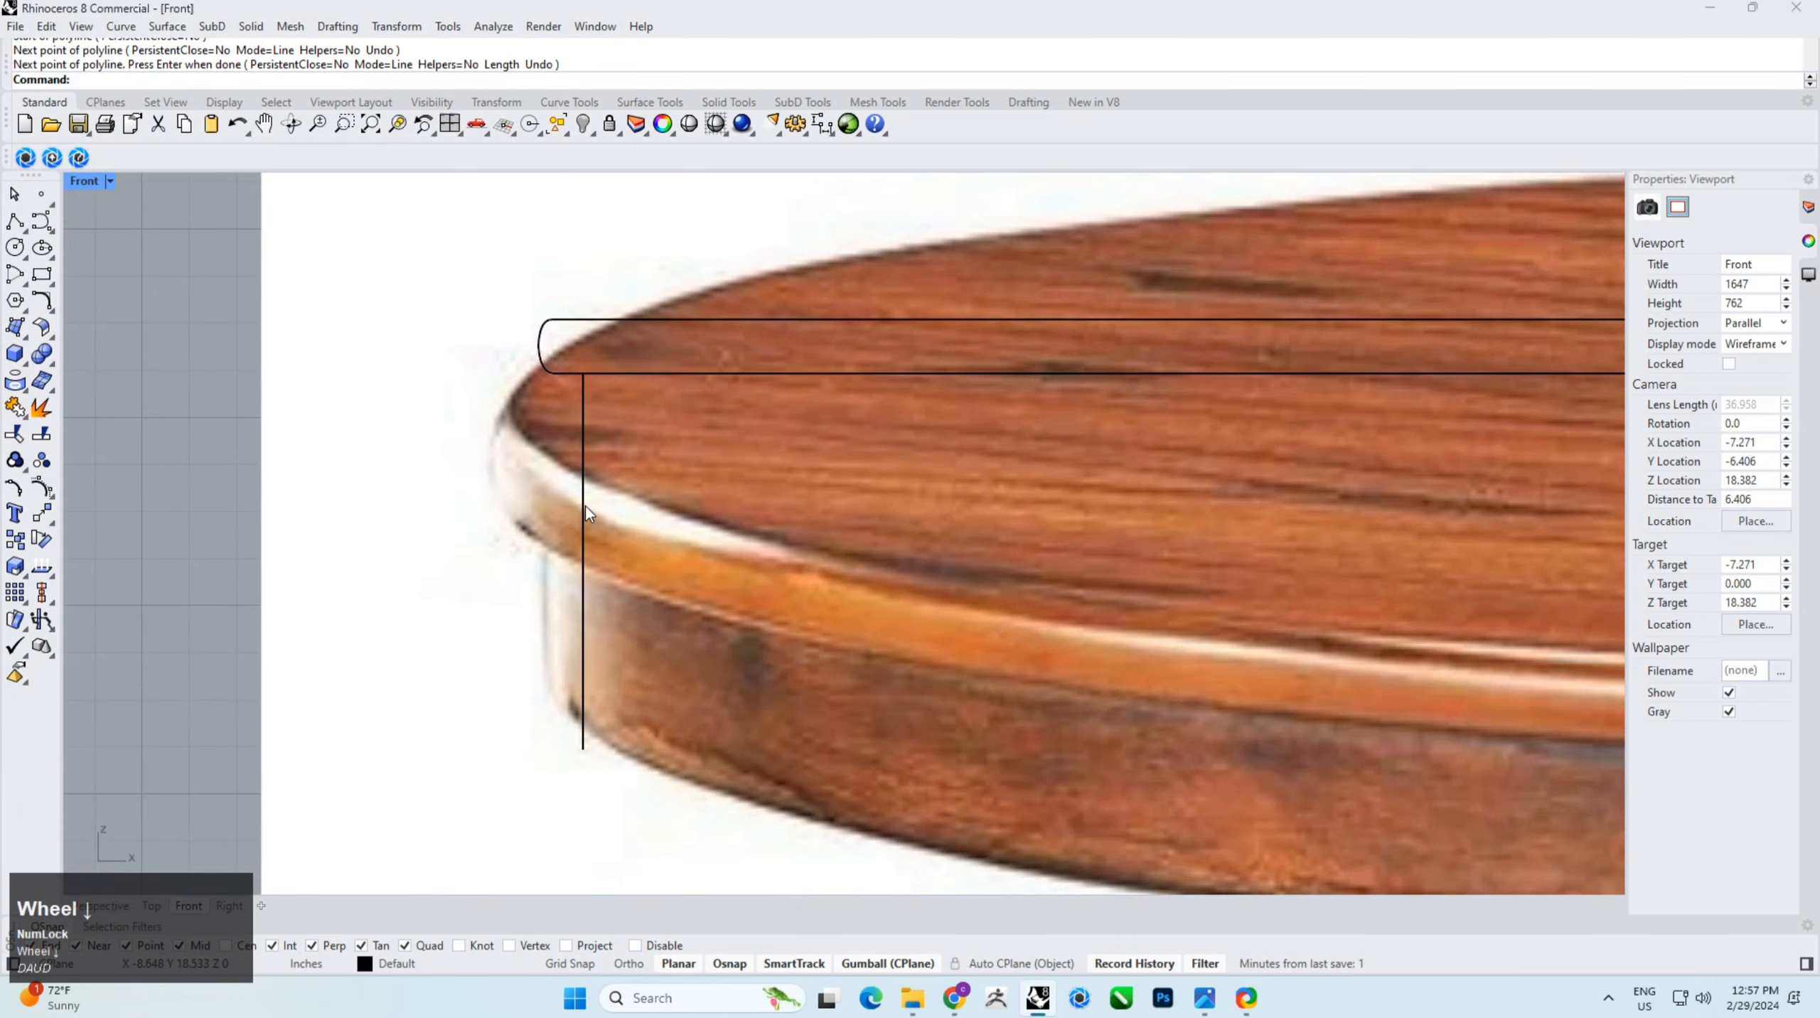
# Step: Shorten the vertical apron line to about half its length by raising its lower endpoint
pyautogui.click(584, 507)
pyautogui.moveTo(469, 575); pyautogui.dragTo(688, 801)
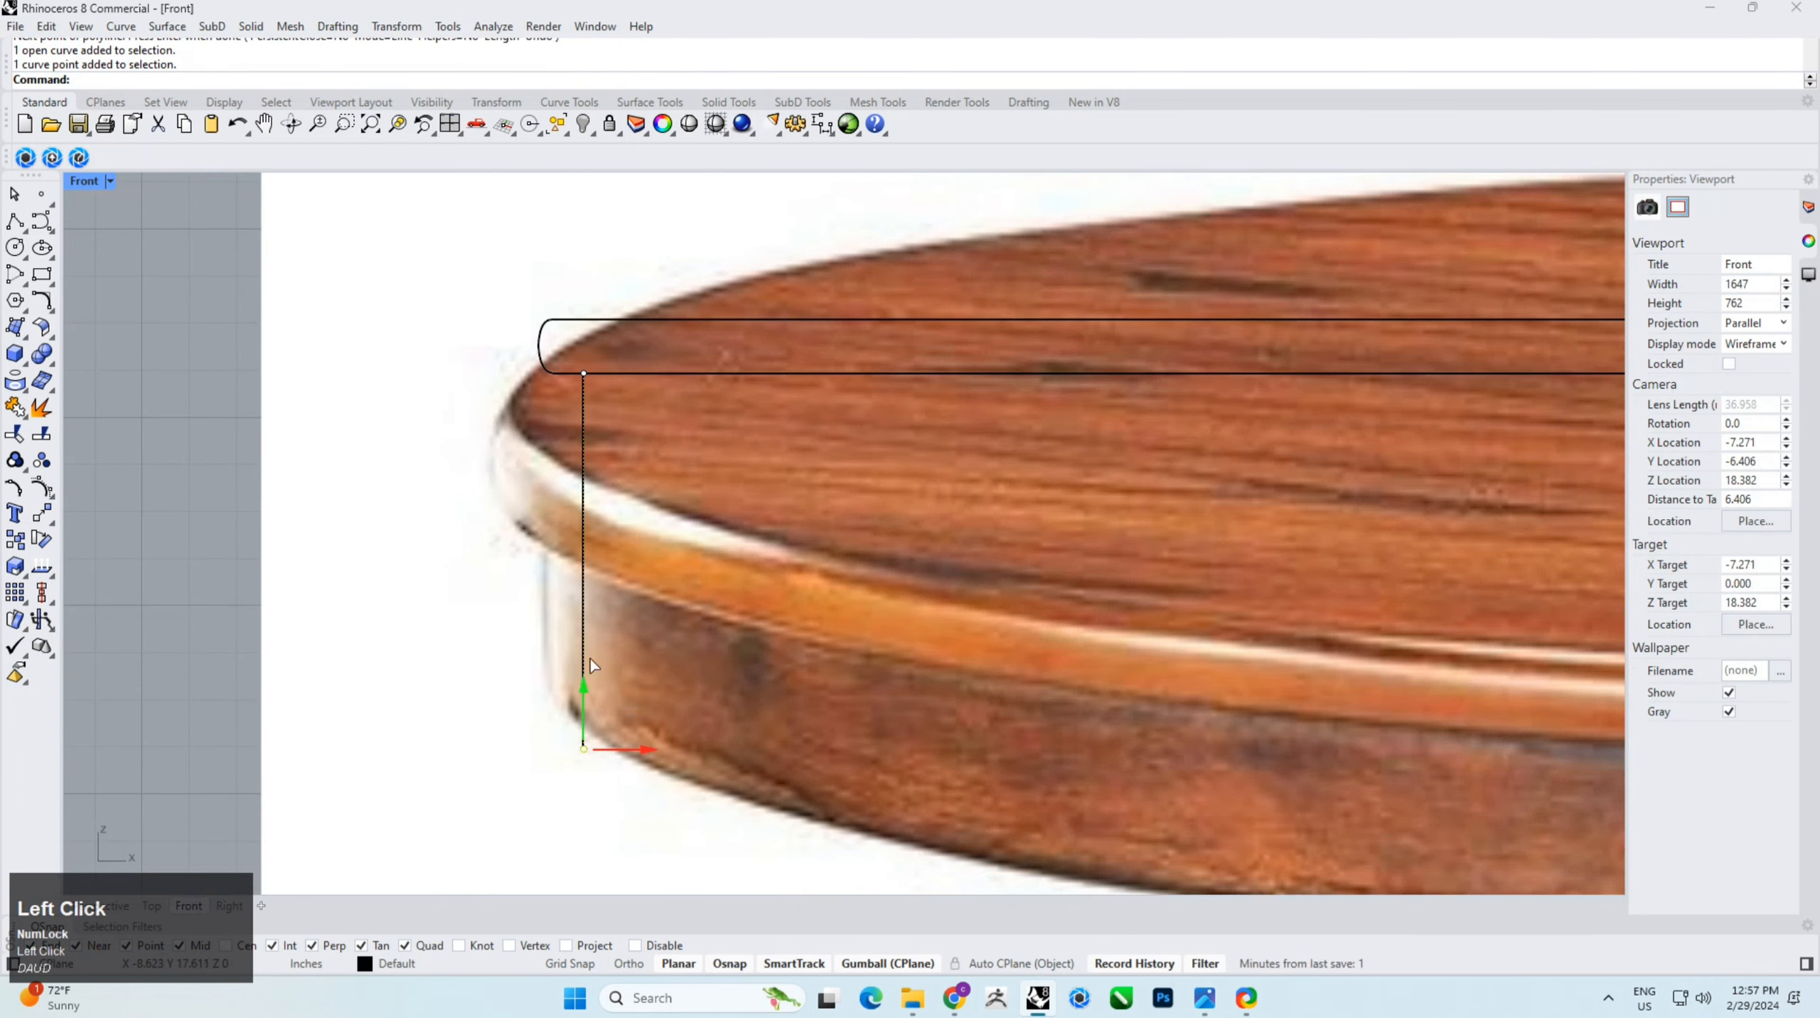
pyautogui.moveTo(590, 660); pyautogui.dragTo(638, 505)
# Step: Offset the shortened apron line 10 mm inward toward the table's centre
pyautogui.click(583, 495)
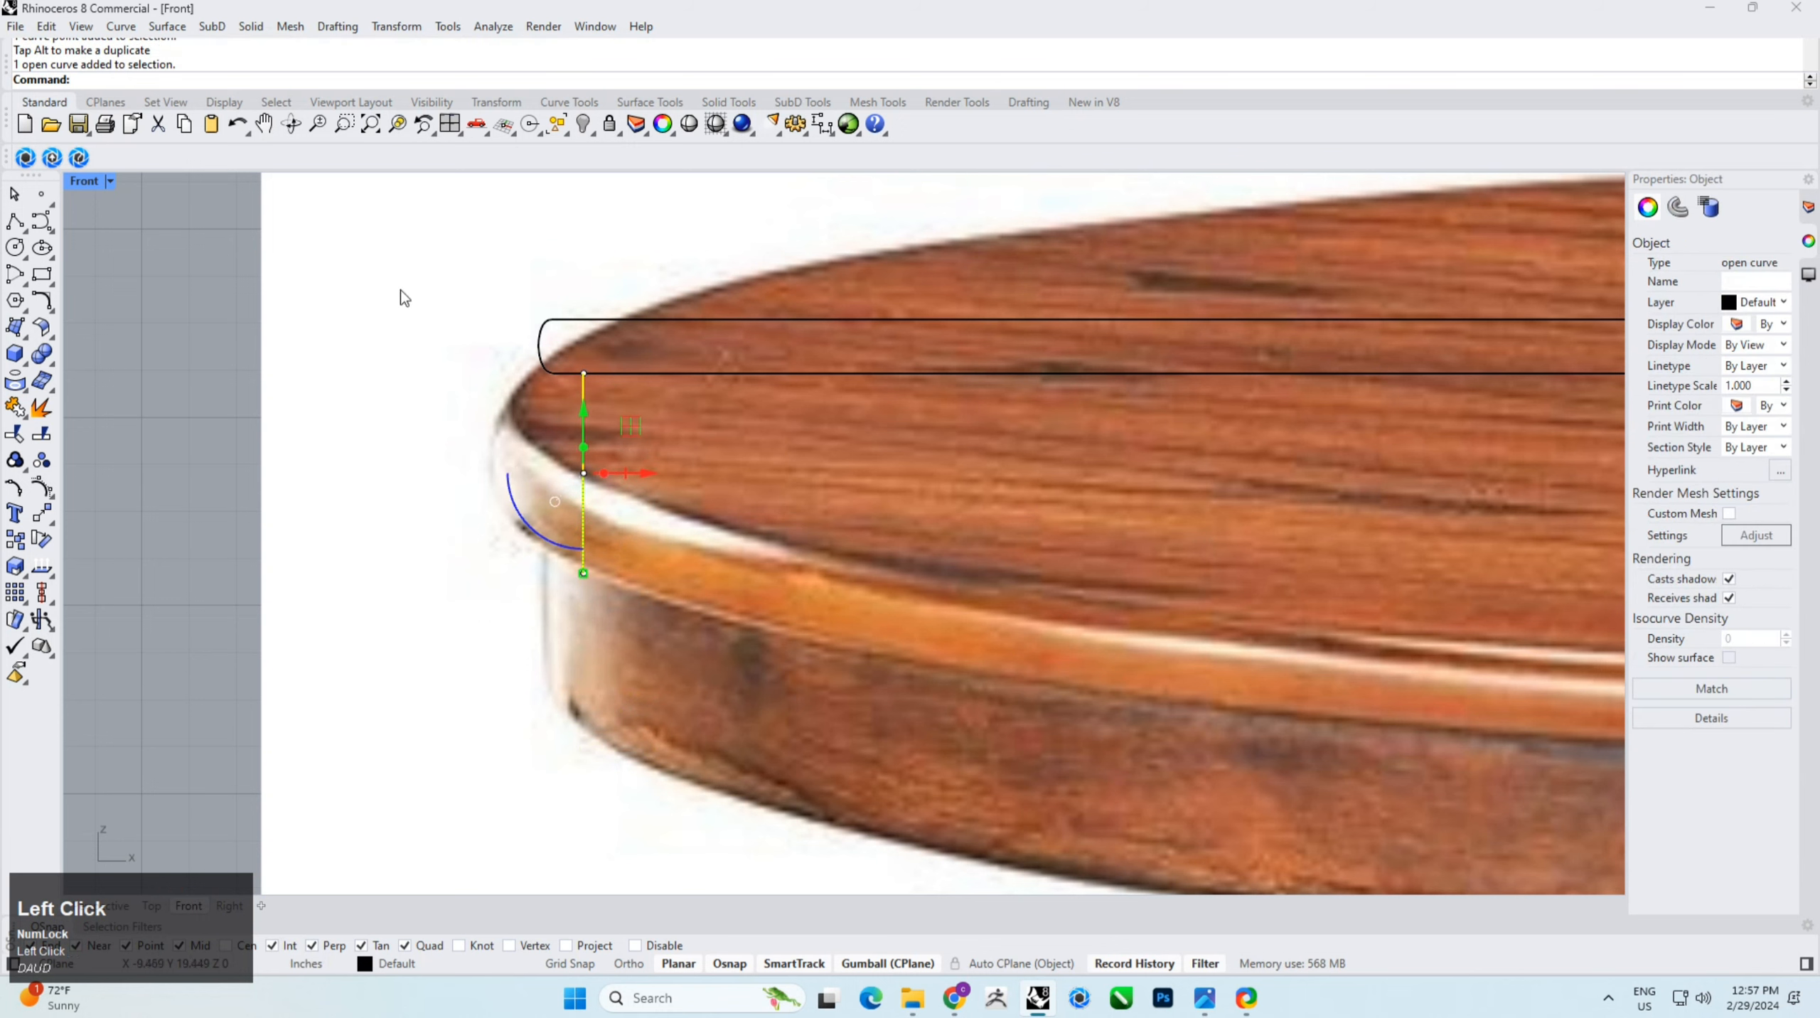
pyautogui.click(121, 26)
pyautogui.moveTo(165, 523)
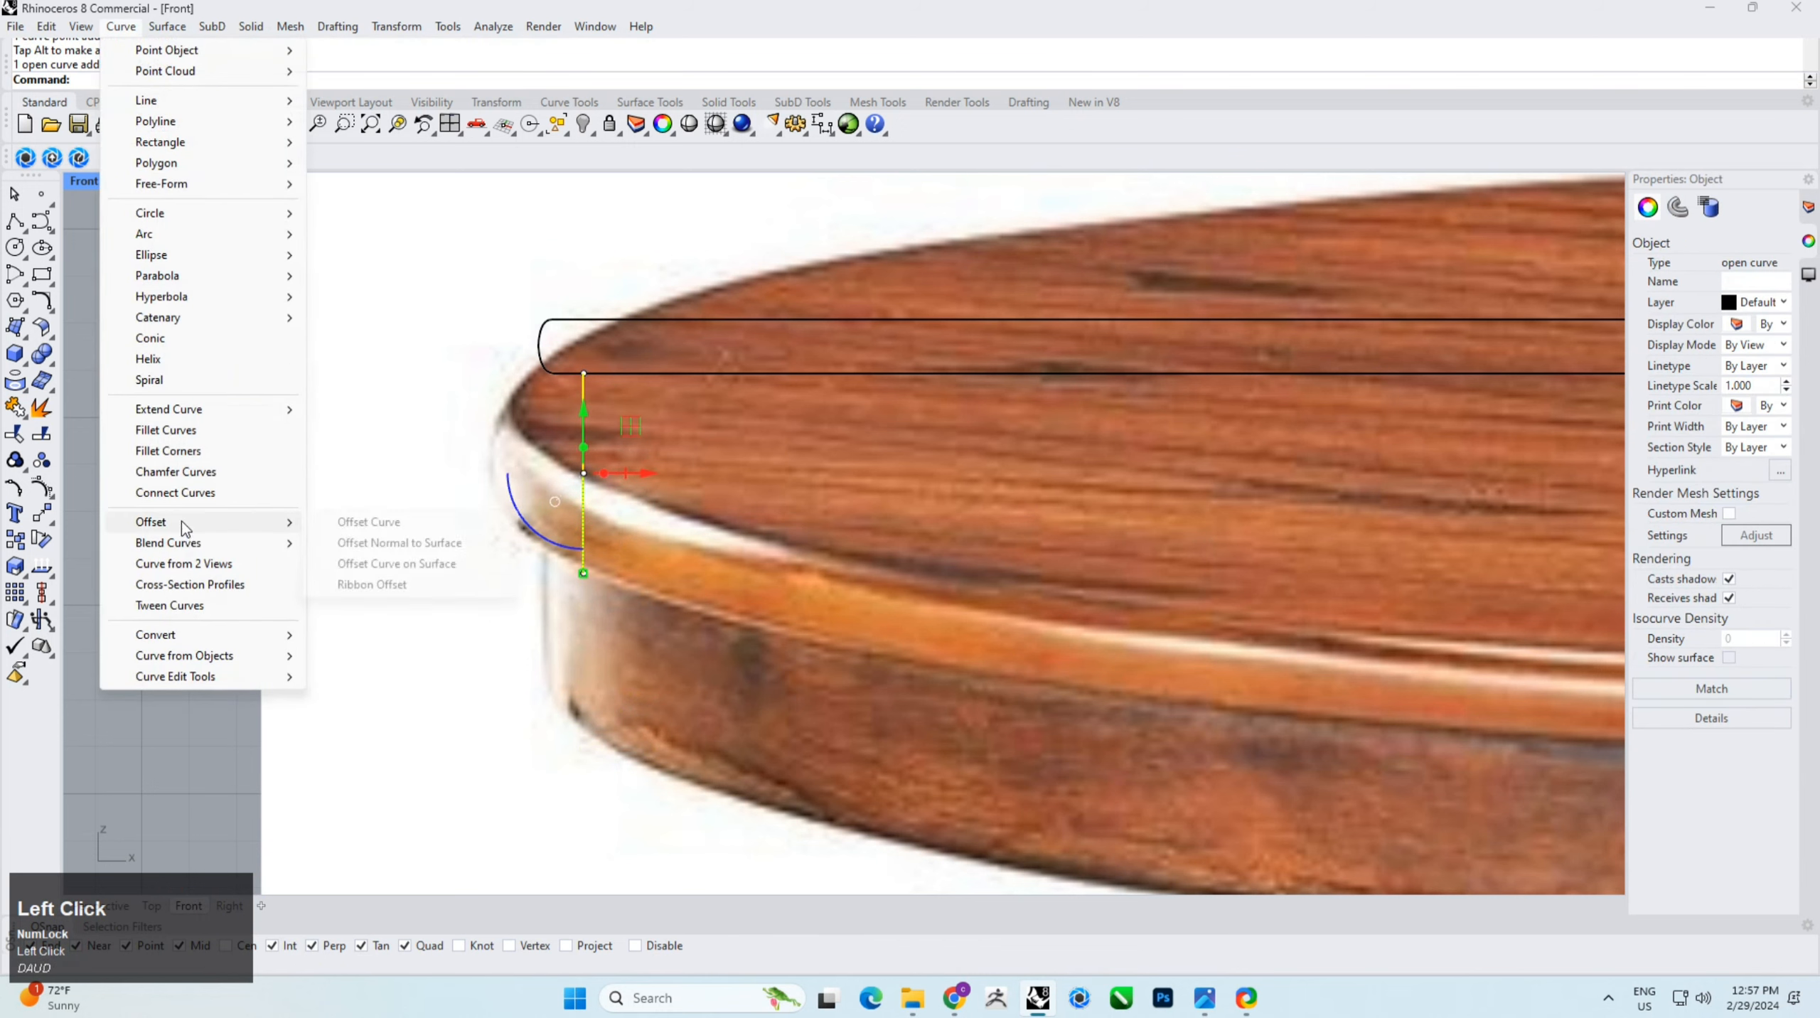
pyautogui.click(373, 523)
pyautogui.click(151, 80)
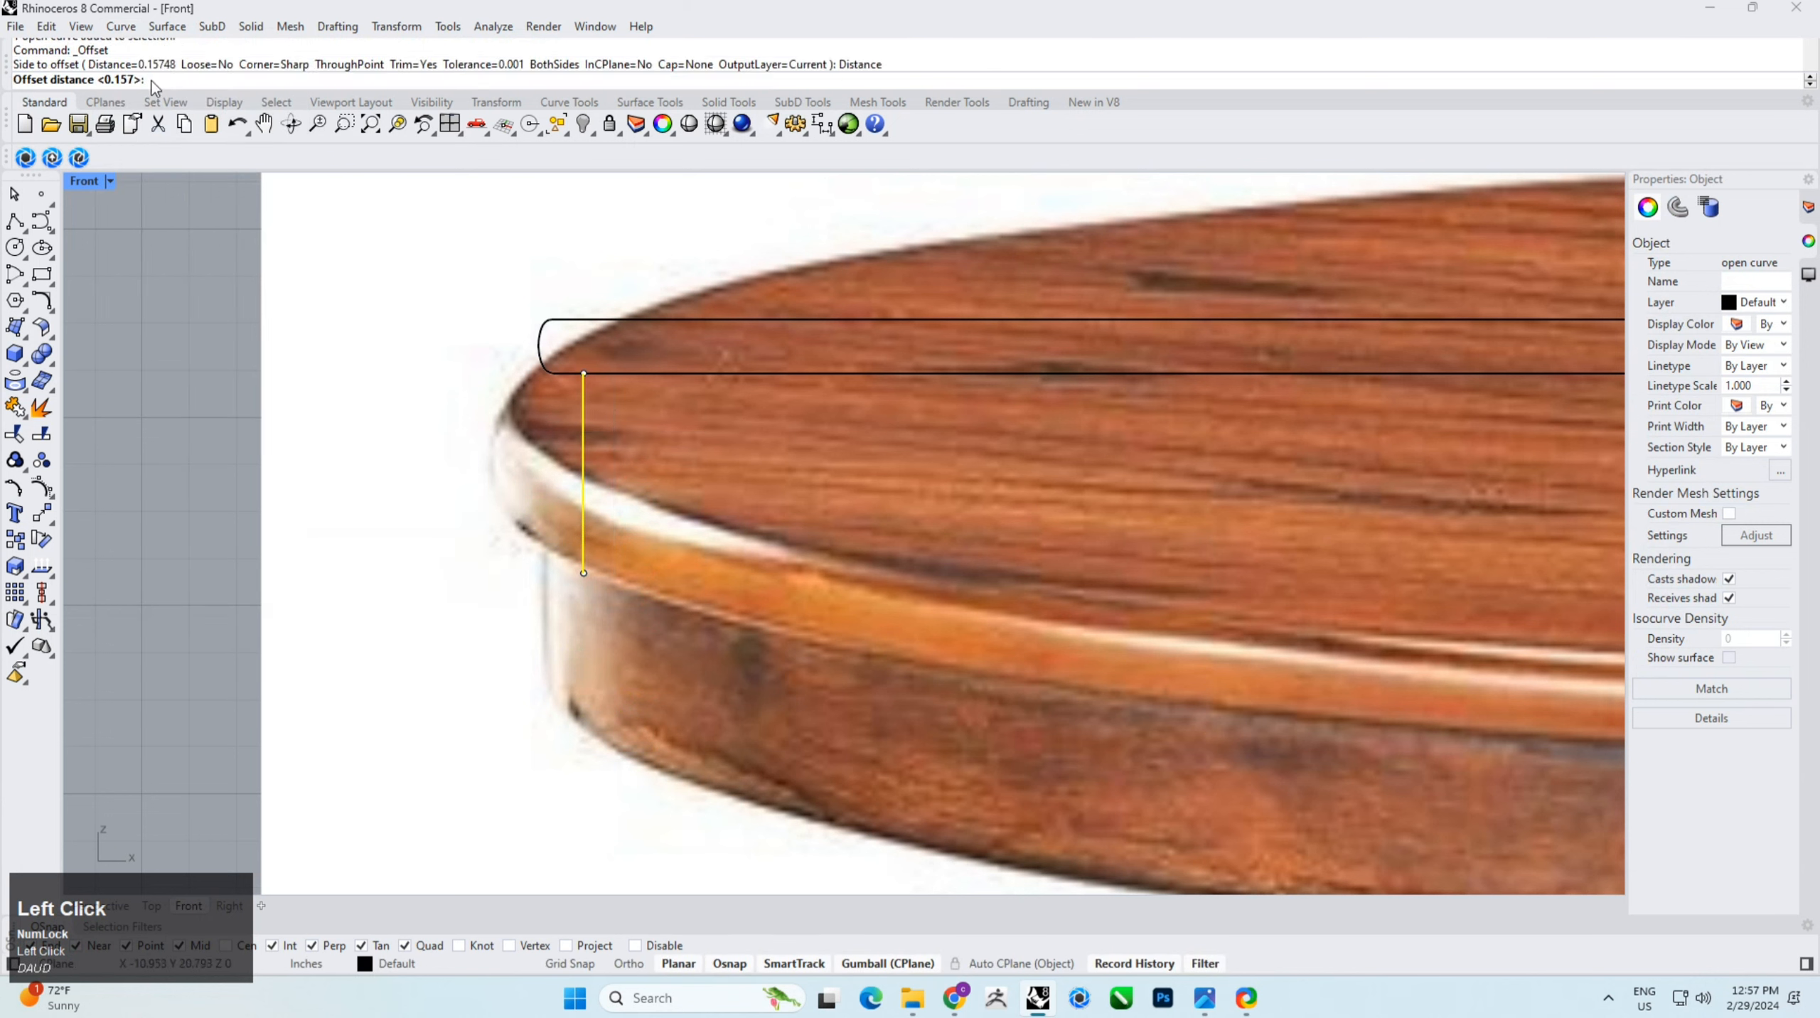
pyautogui.write('10mm')
pyautogui.press('Return')
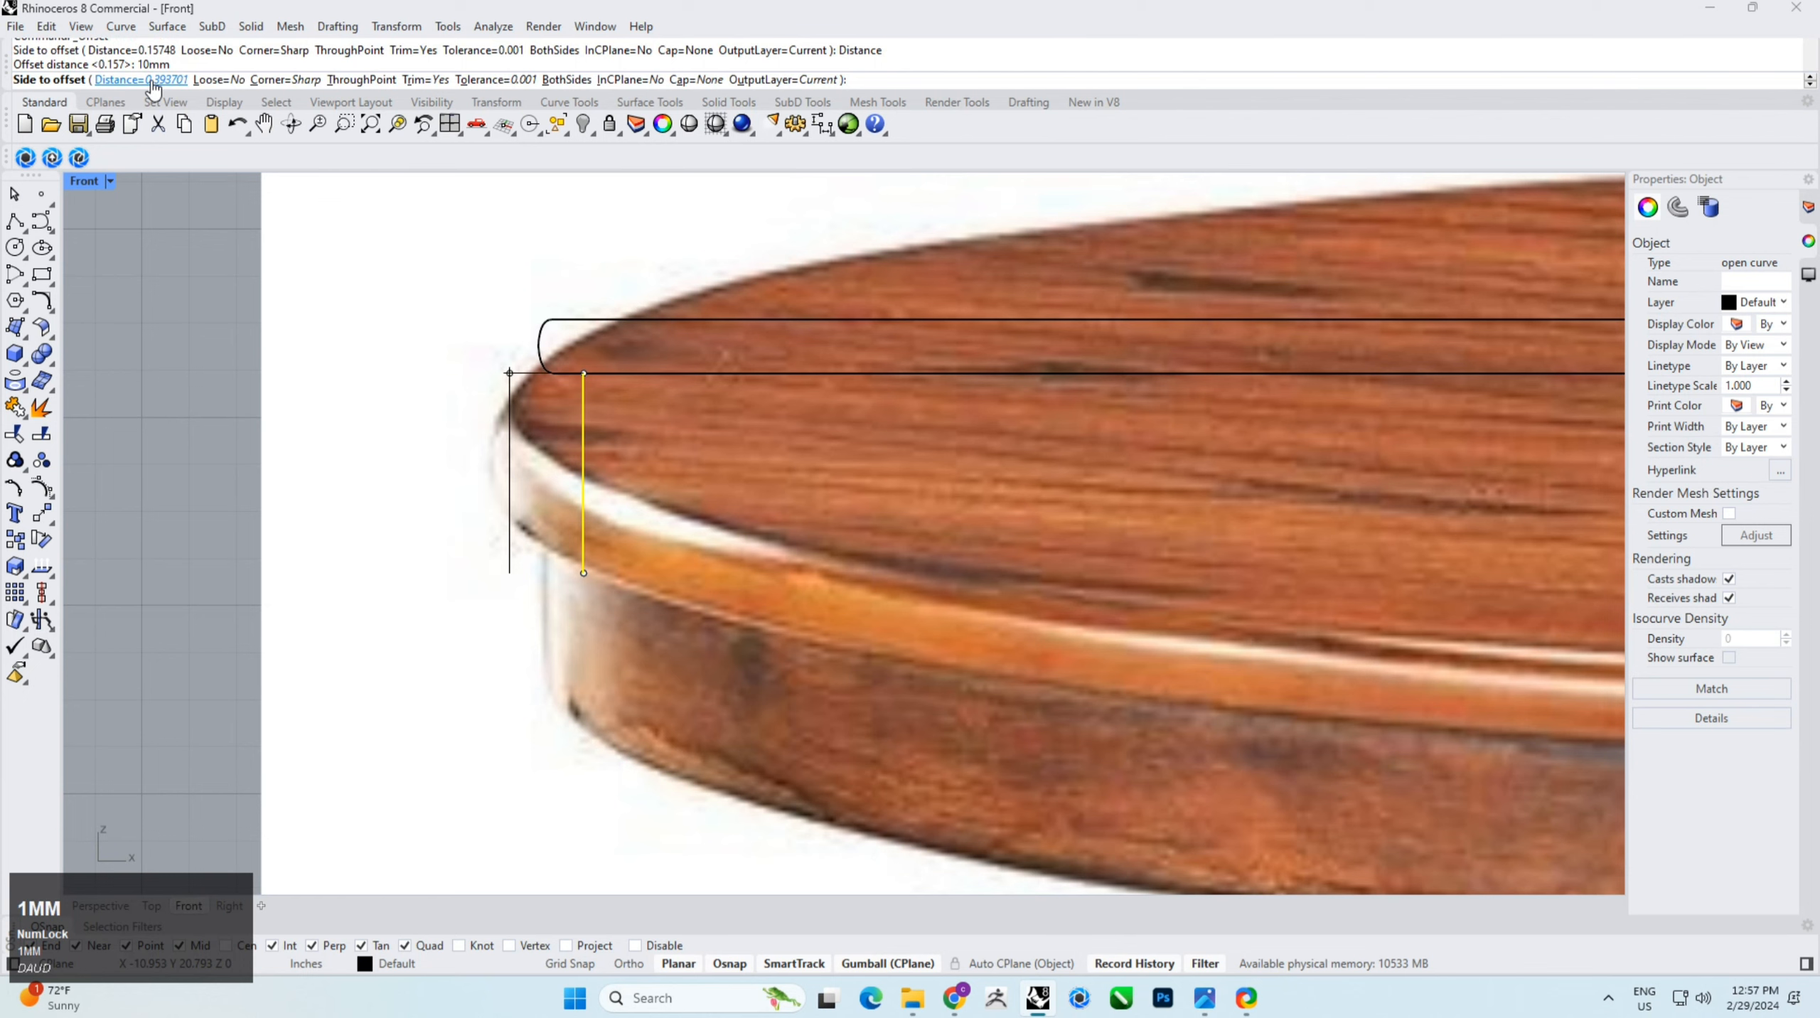
pyautogui.click(652, 415)
# Step: Move the offset apron line slightly outward to narrow the gap to the outer apron line
pyautogui.scroll(3, 653, 417)
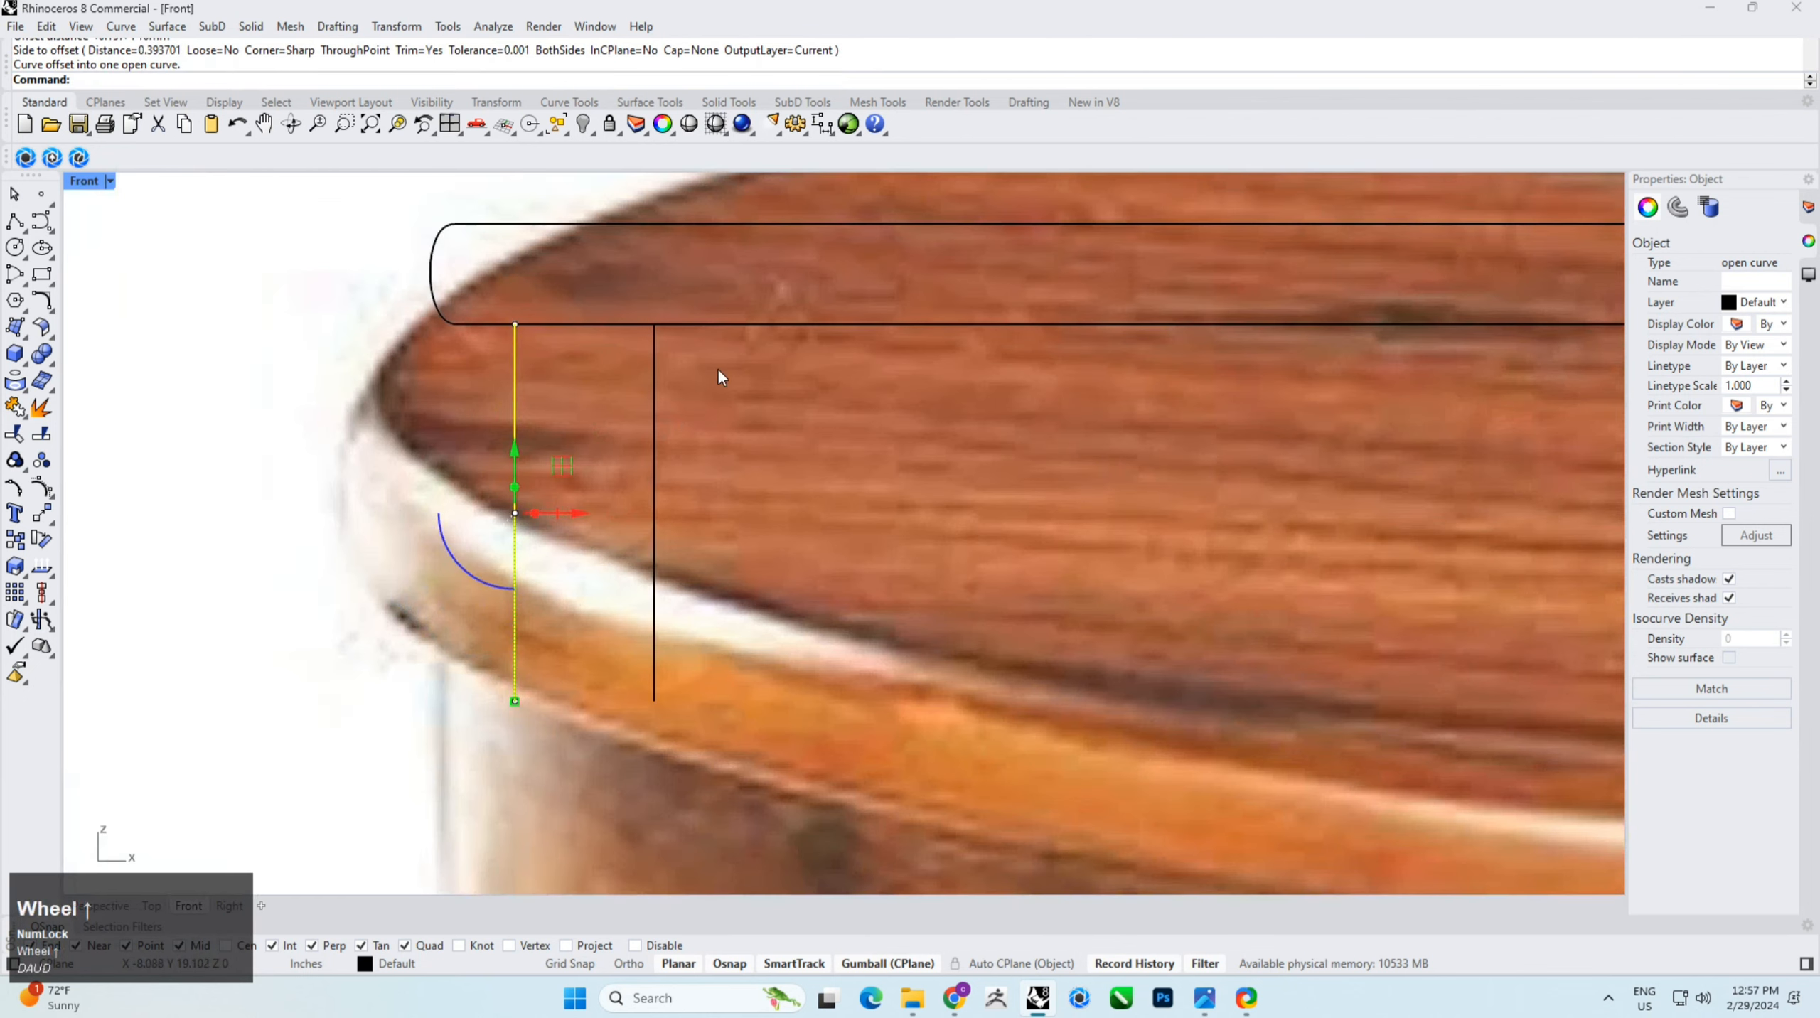
pyautogui.click(754, 471)
pyautogui.click(654, 488)
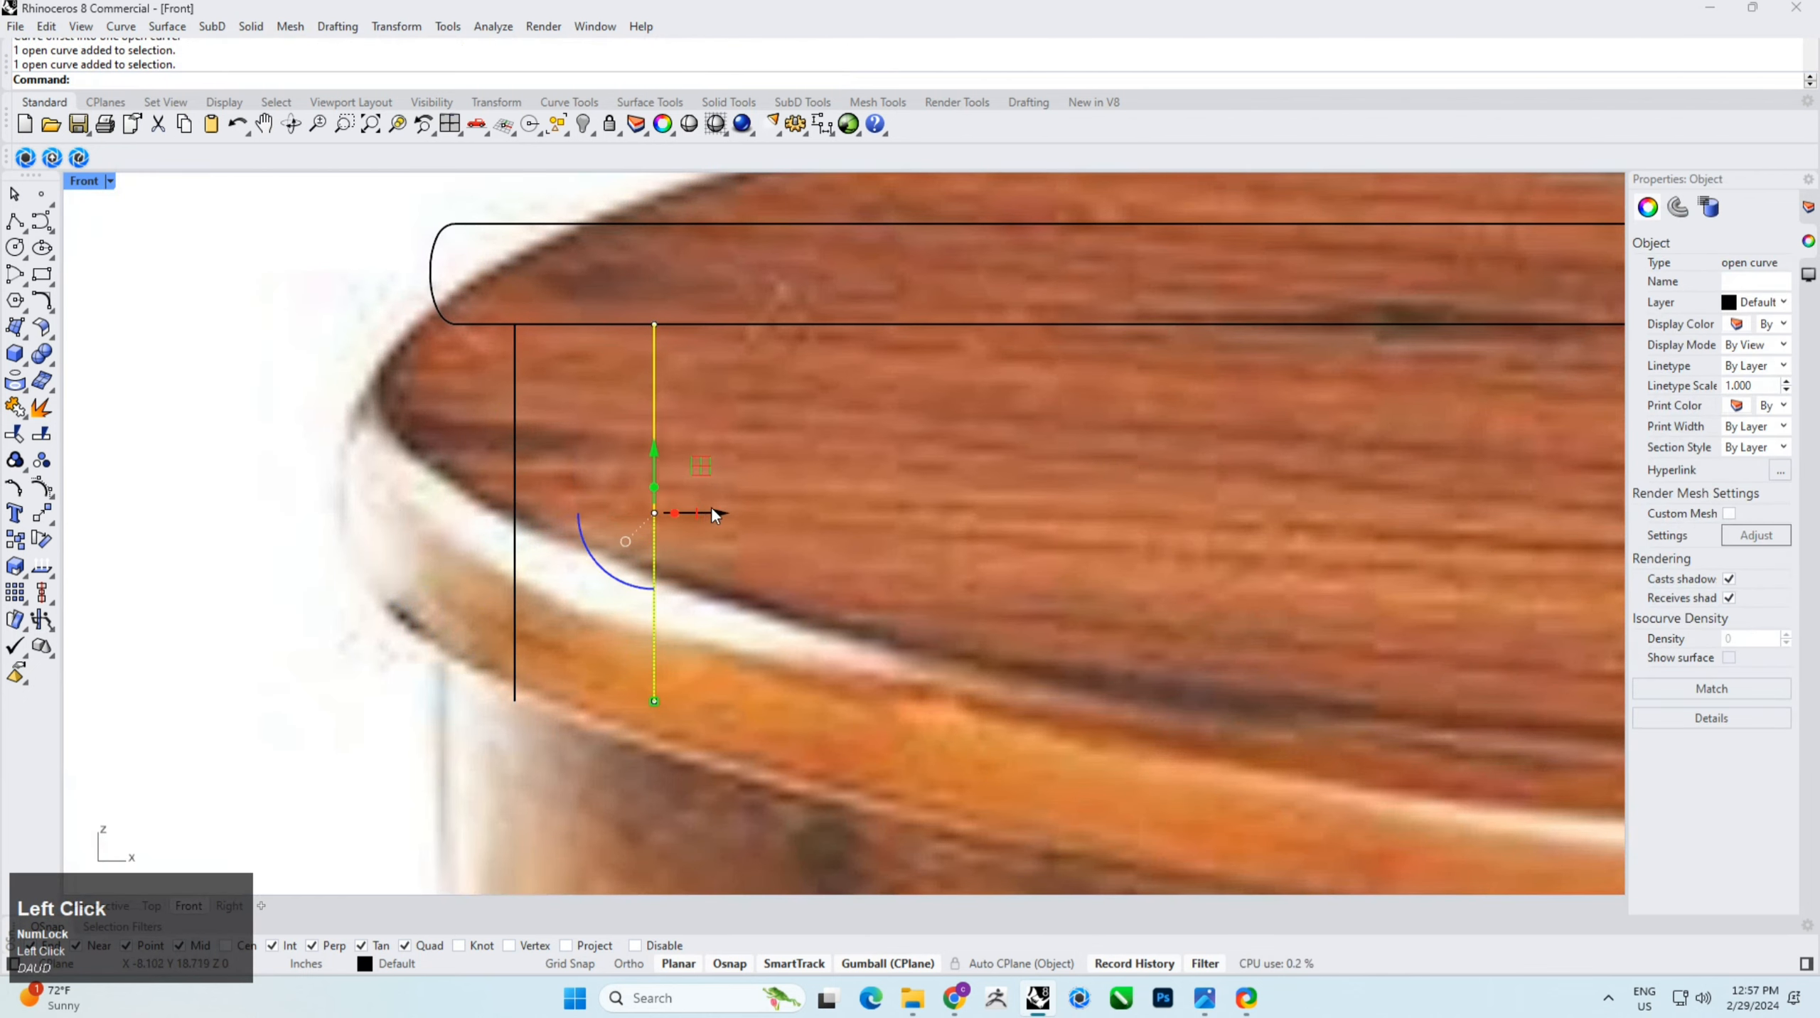
pyautogui.moveTo(710, 508); pyautogui.dragTo(690, 513)
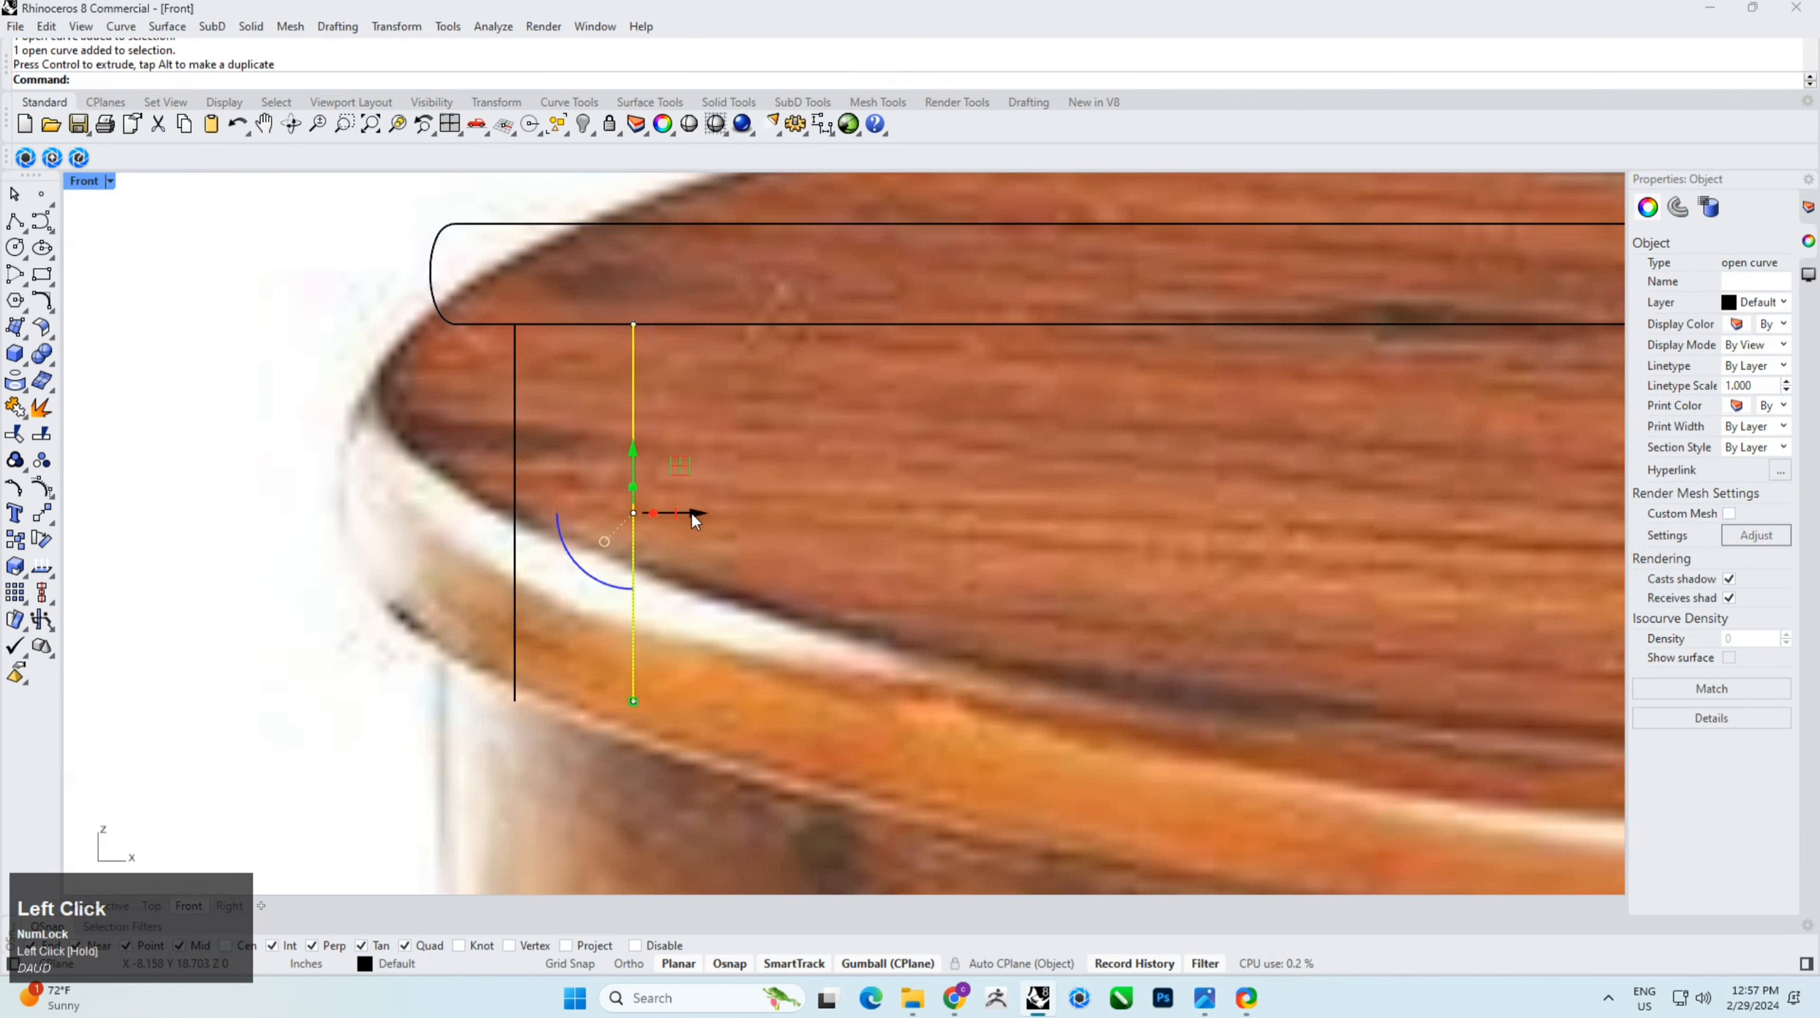
pyautogui.click(732, 533)
# Step: Connect the lower ends of the two apron lines with a straight polyline and join the three curves
pyautogui.click(14, 227)
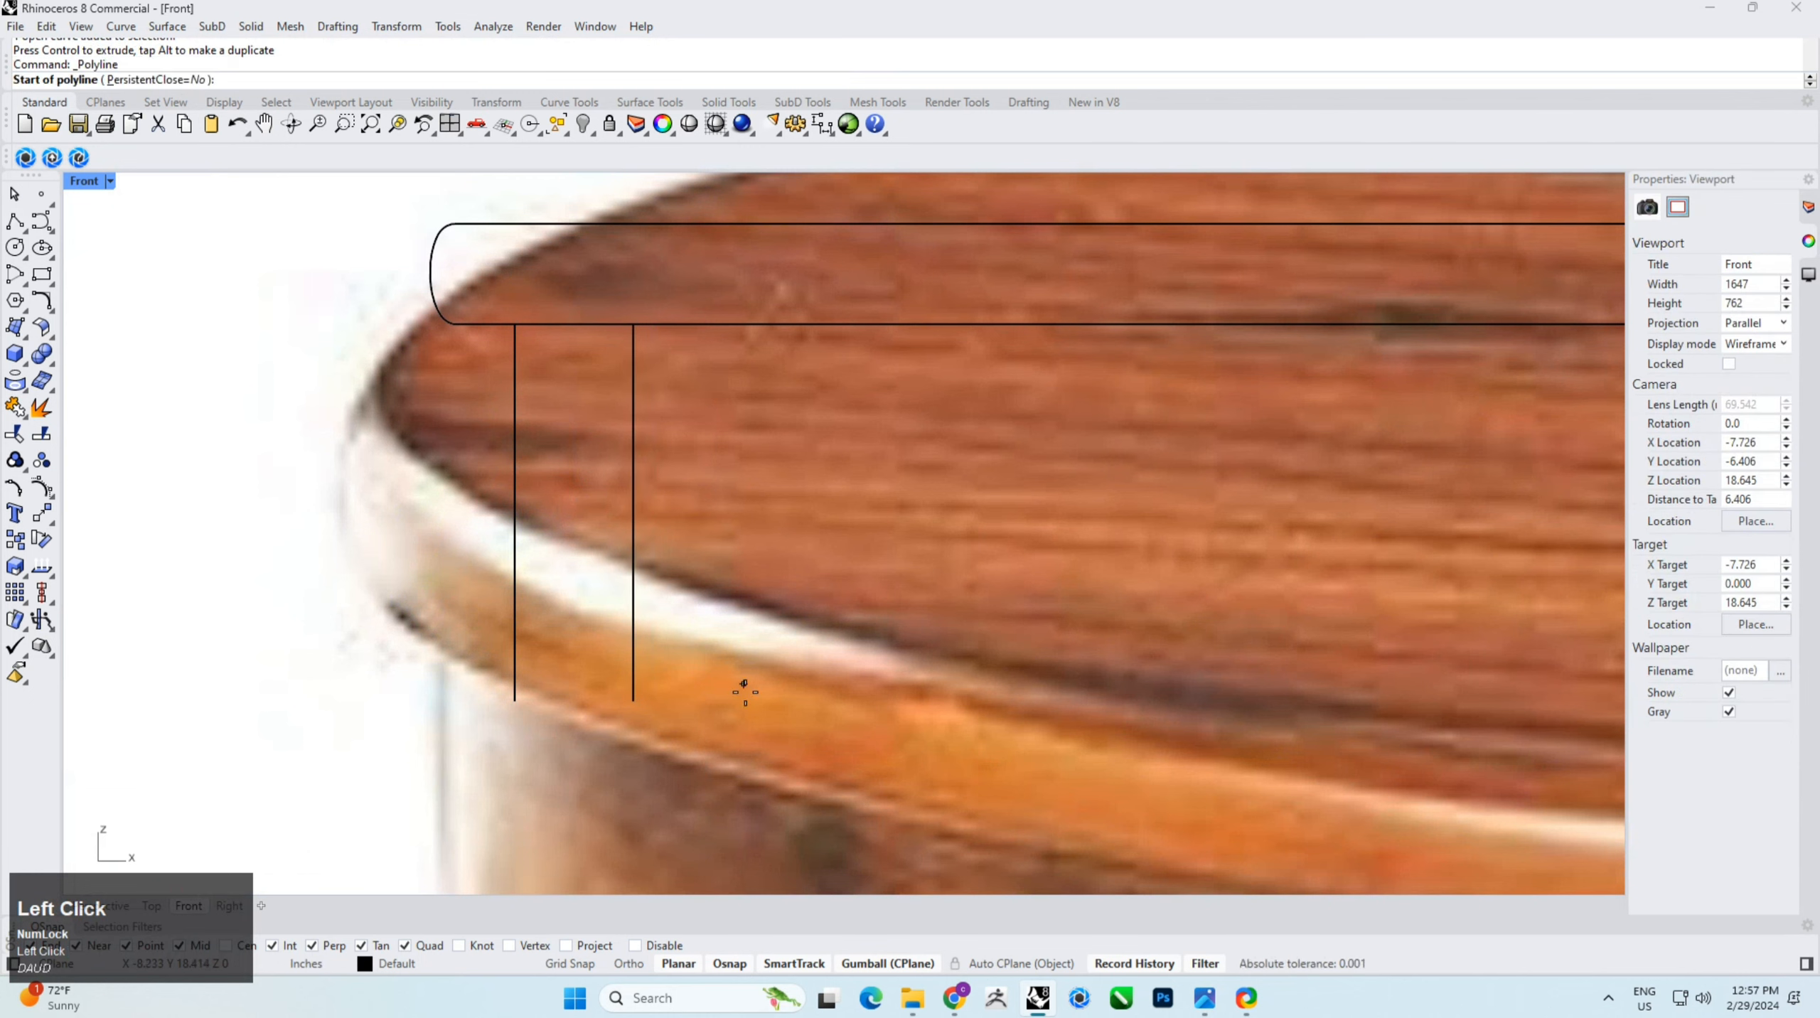
pyautogui.click(515, 701)
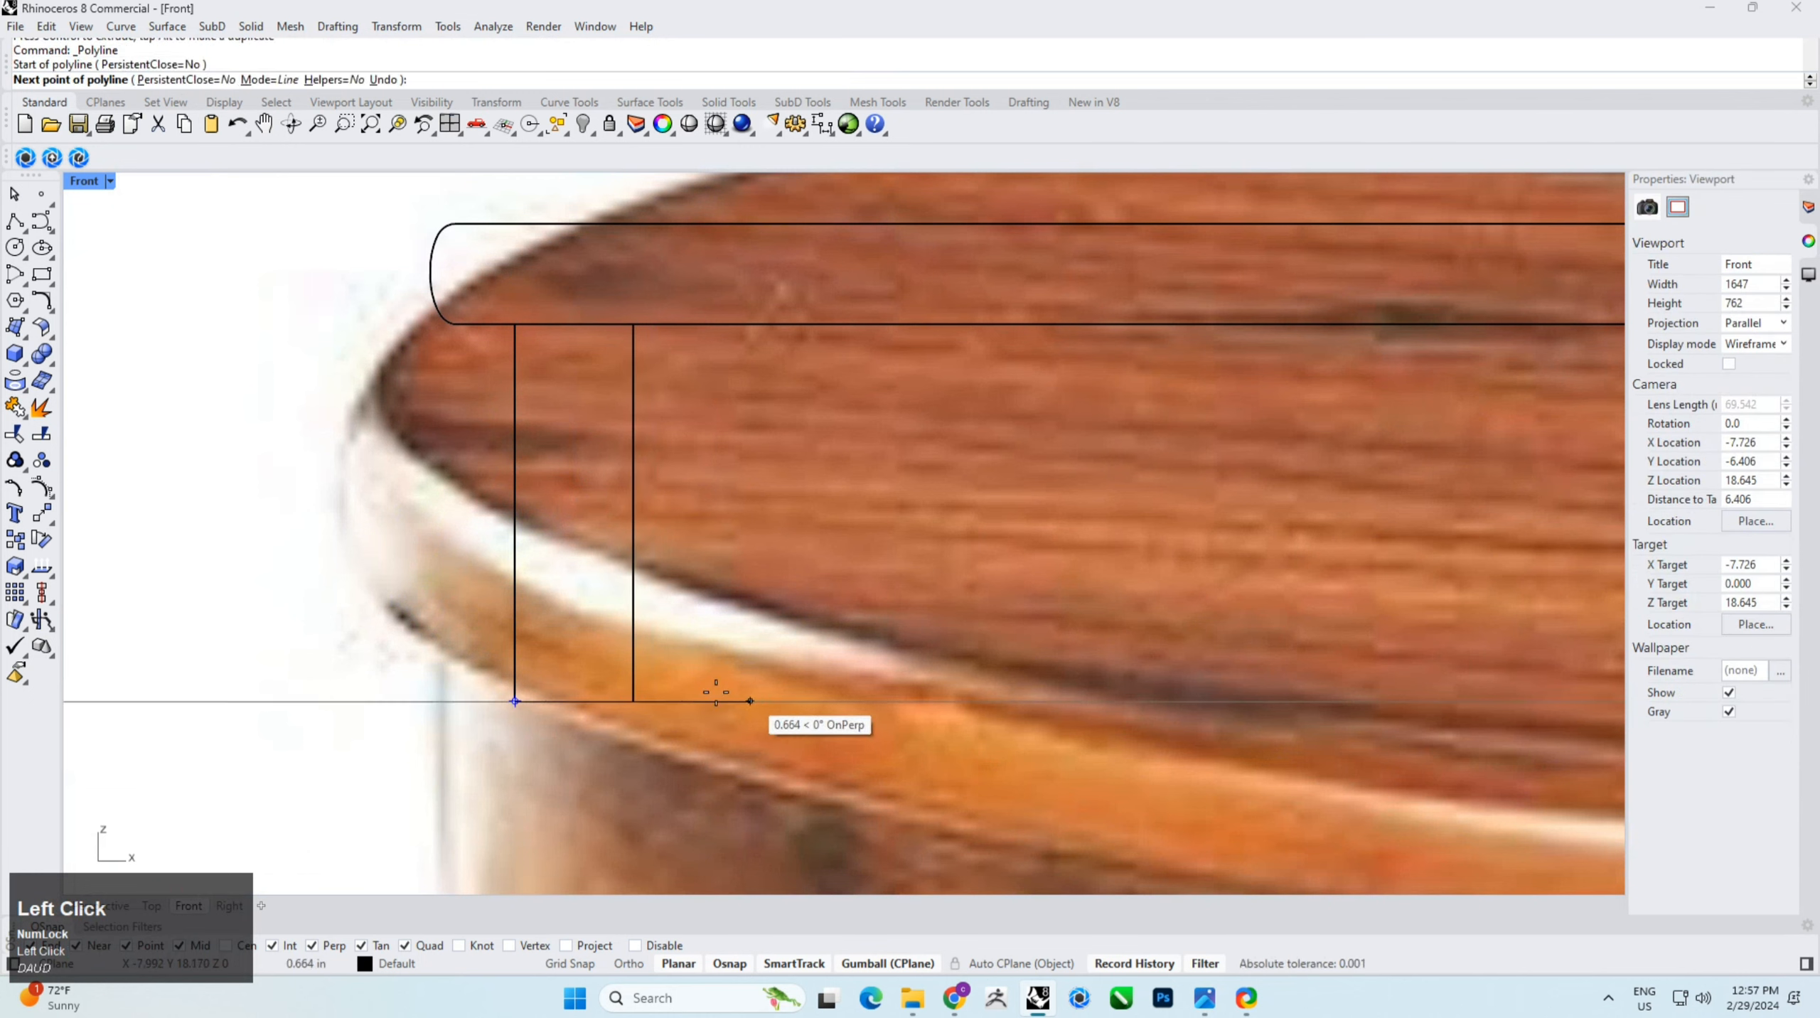
pyautogui.click(632, 700)
pyautogui.rightClick(641, 709)
pyautogui.click(694, 731)
pyautogui.moveTo(694, 732); pyautogui.dragTo(436, 607)
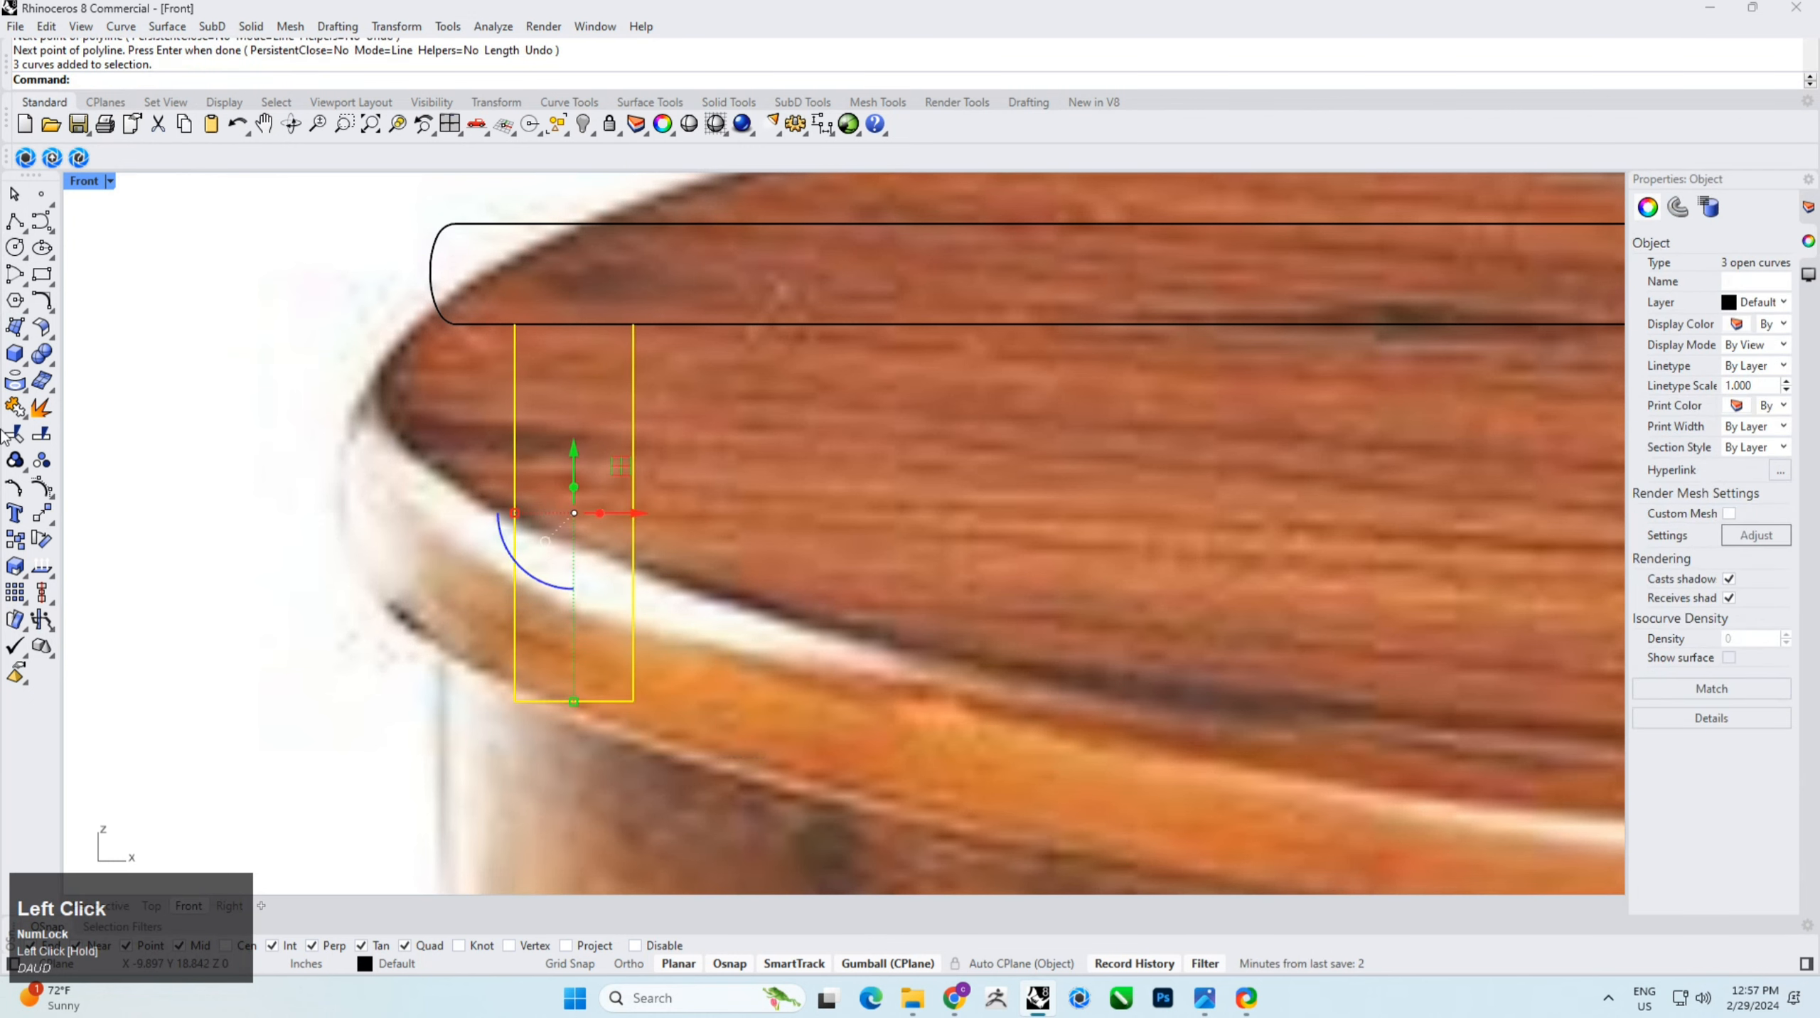
pyautogui.click(14, 408)
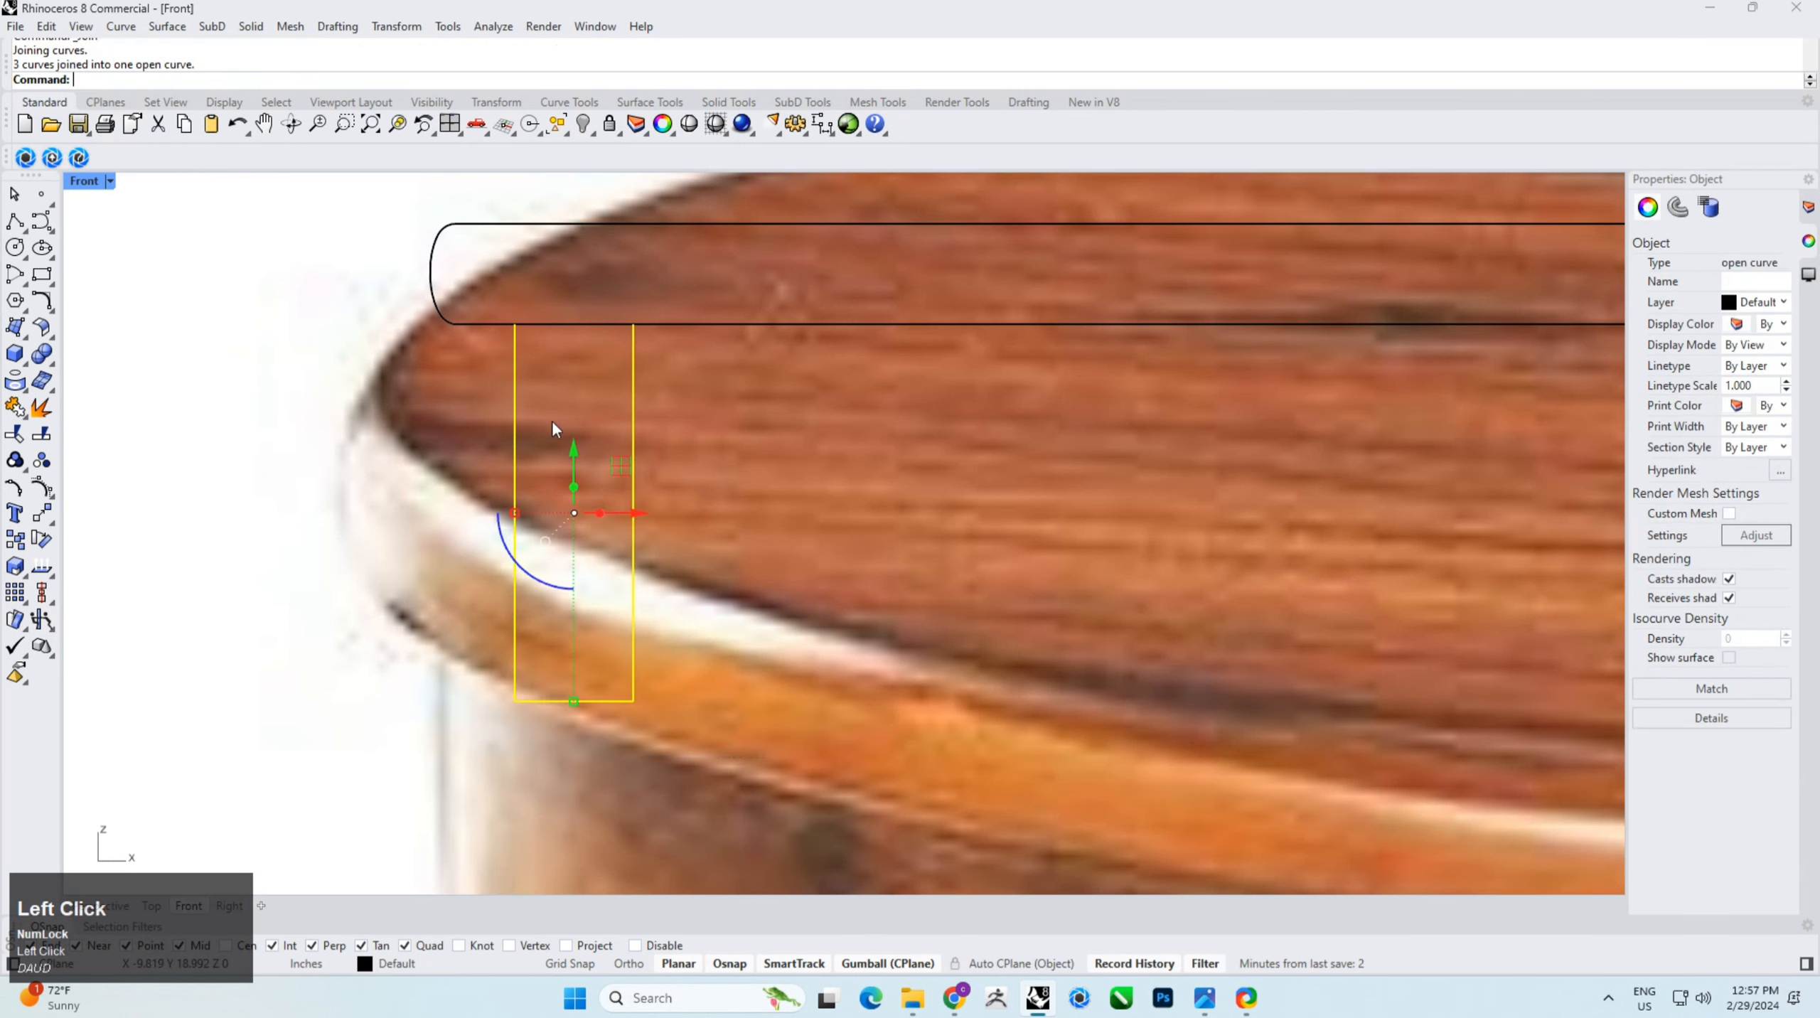
# Step: Apply Fillet Corners to the joined apron profile with a small radius picked from its lower inner corner
pyautogui.click(634, 540)
pyautogui.click(121, 26)
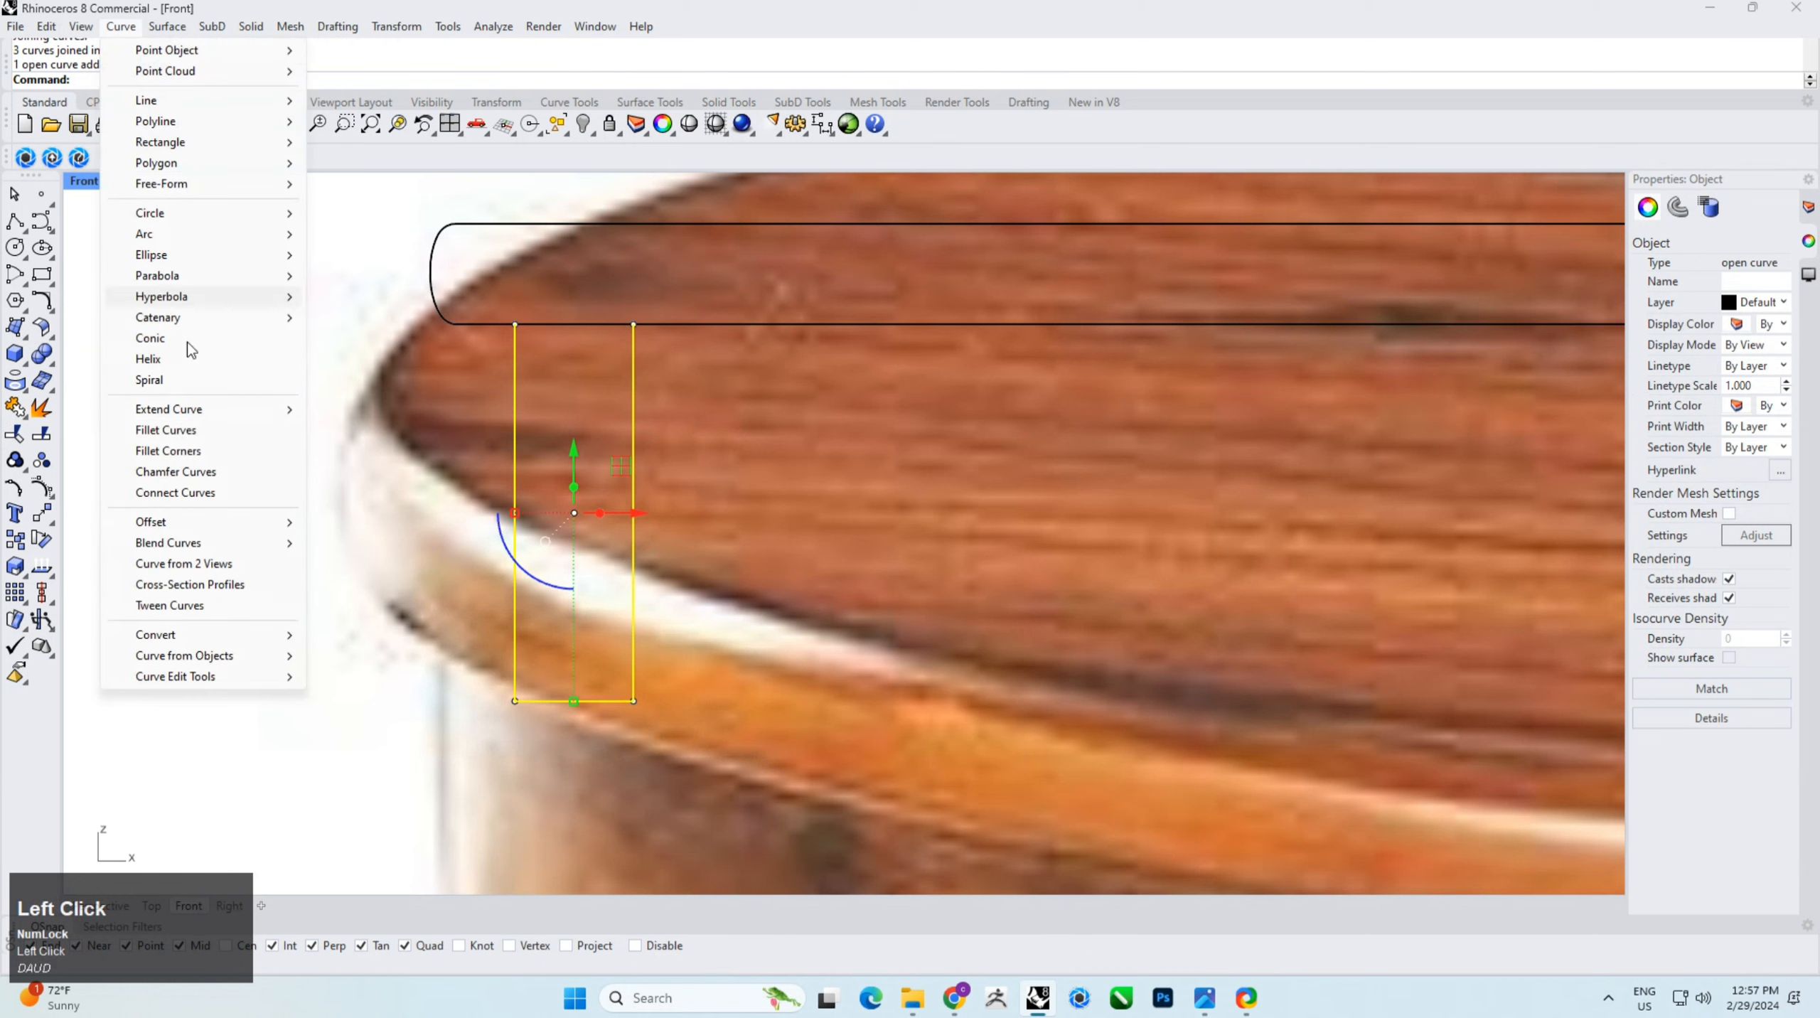
pyautogui.click(149, 451)
pyautogui.scroll(5, 632, 699)
pyautogui.scroll(3, 632, 700)
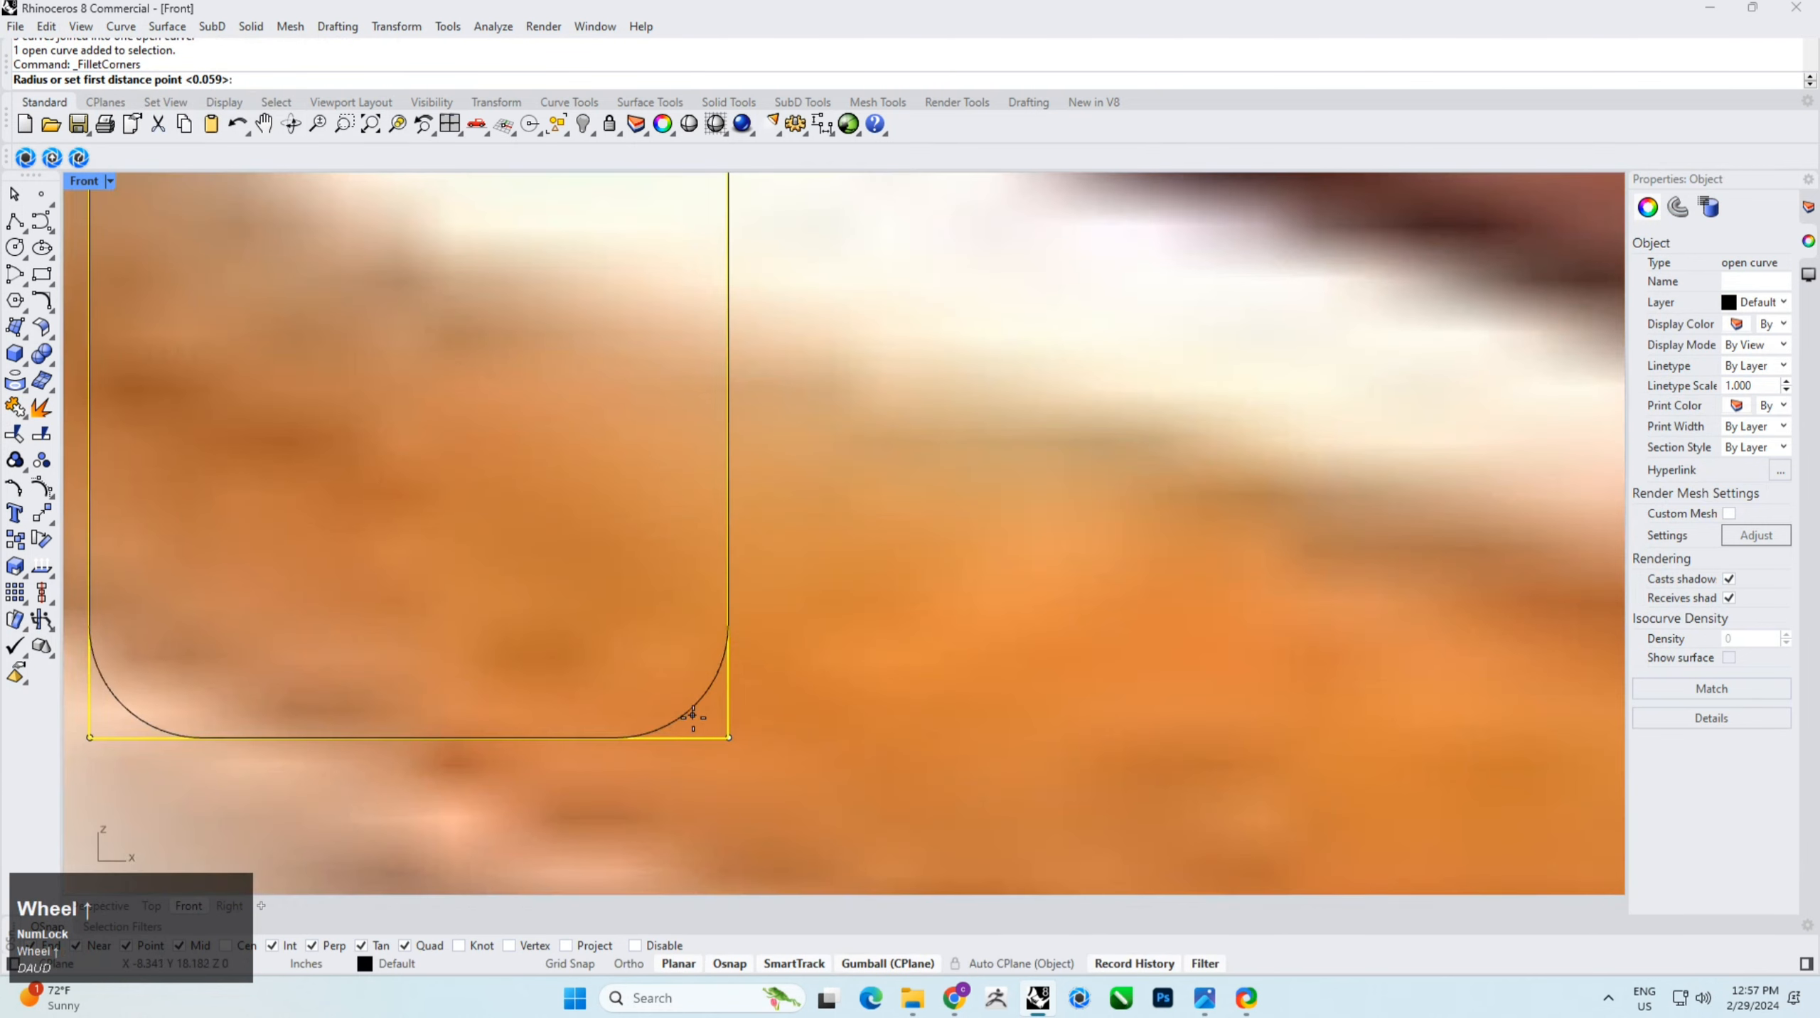
pyautogui.click(734, 735)
pyautogui.click(787, 686)
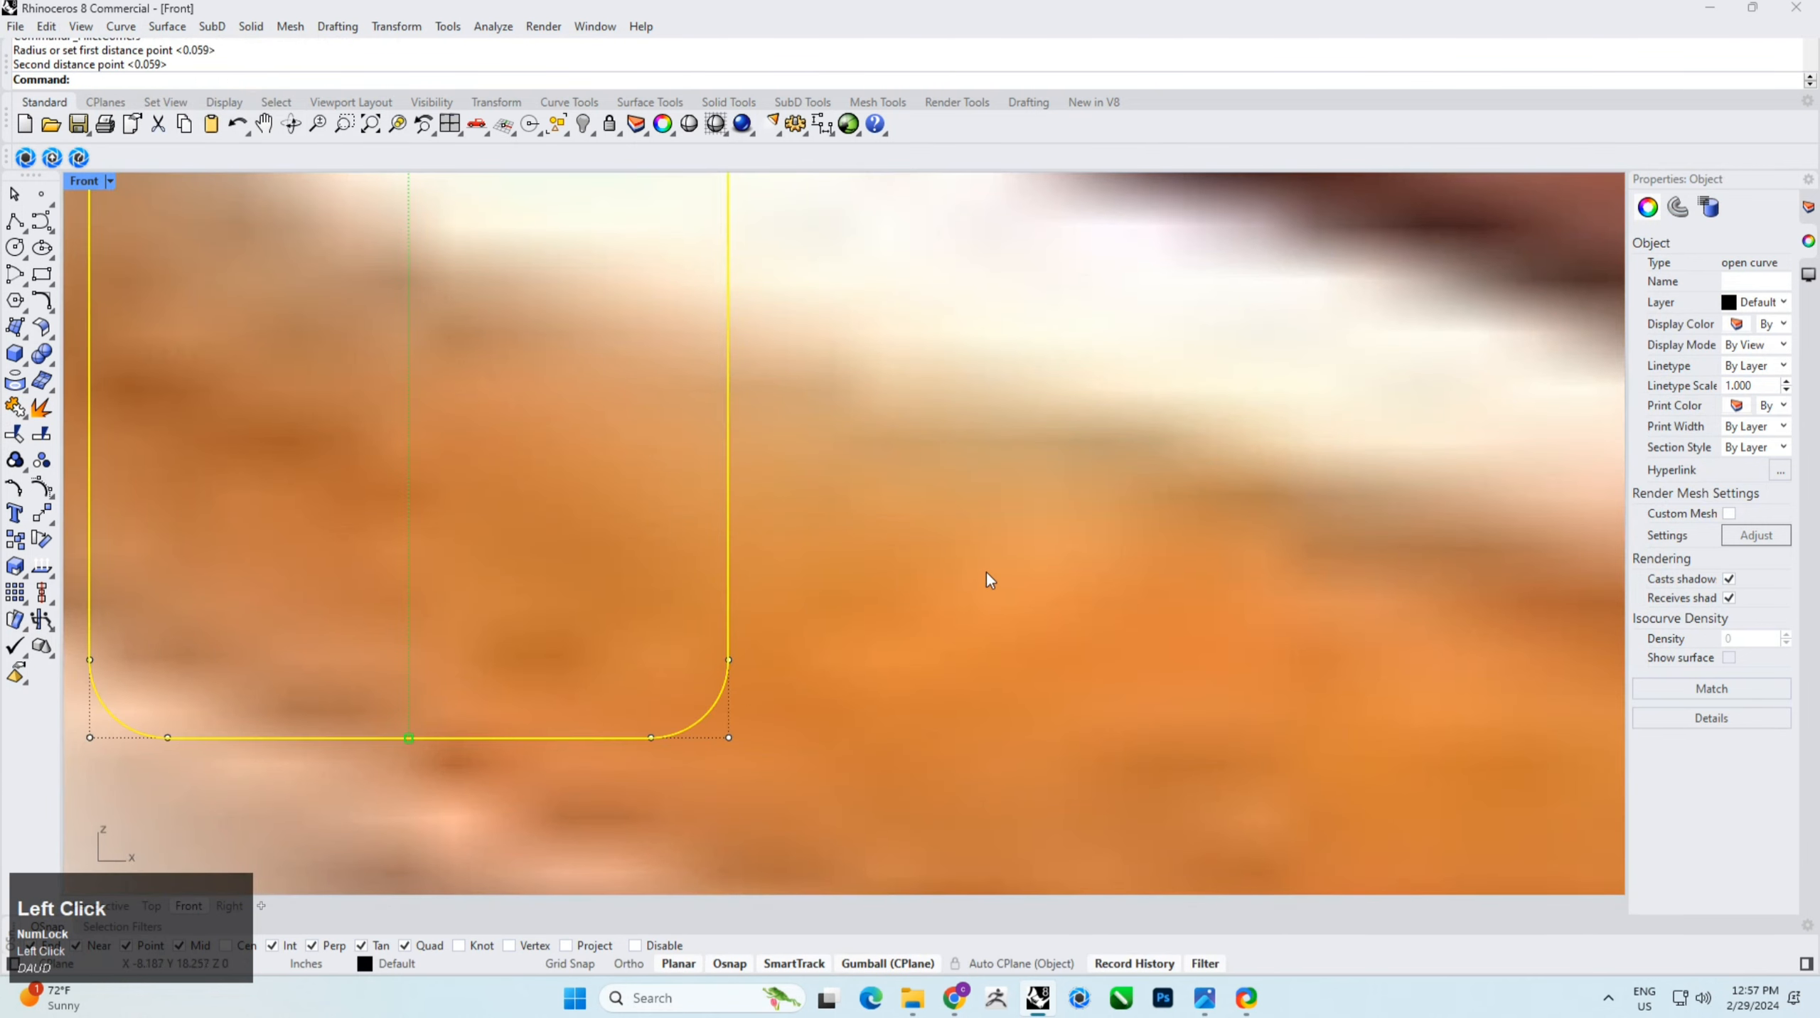
# Step: Show the control points of the tabletop and apron profiles and shift their outer-end points inward, shortening the tabletop
pyautogui.scroll(-6, 777, 537)
pyautogui.scroll(-4, 552, 493)
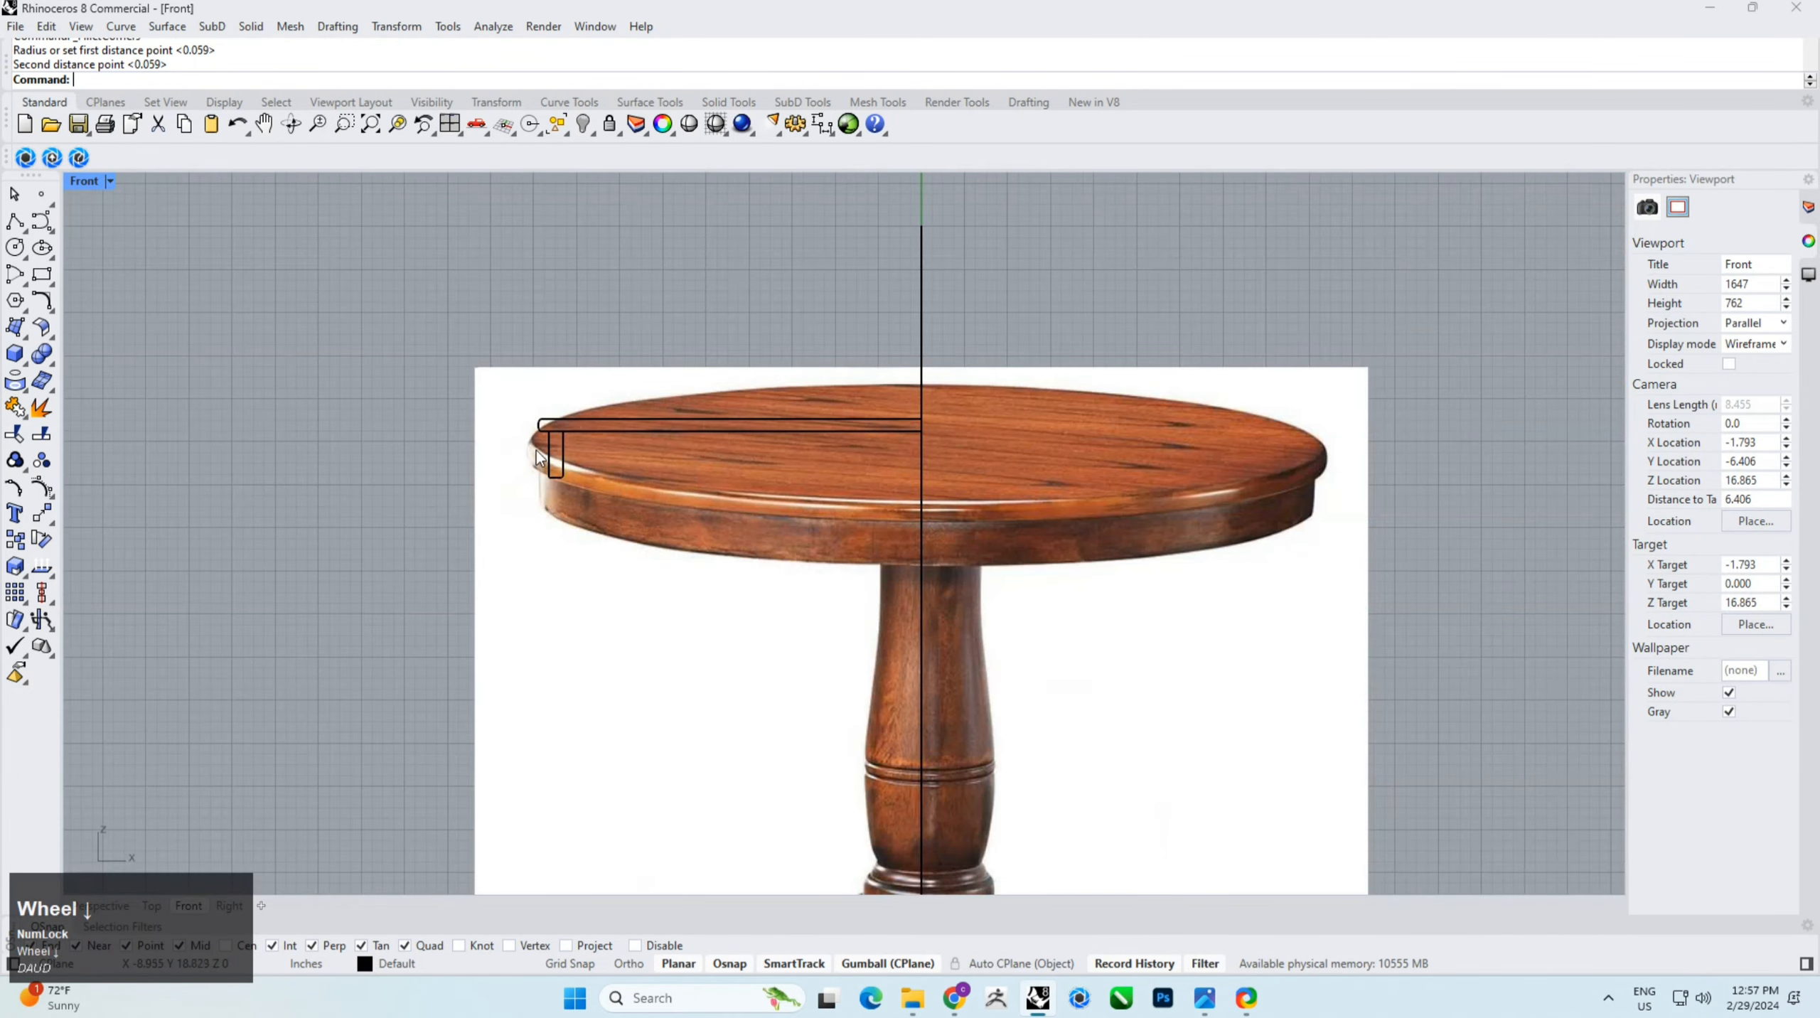
pyautogui.moveTo(552, 493); pyautogui.dragTo(494, 339, button='right')
pyautogui.scroll(2, 478, 332)
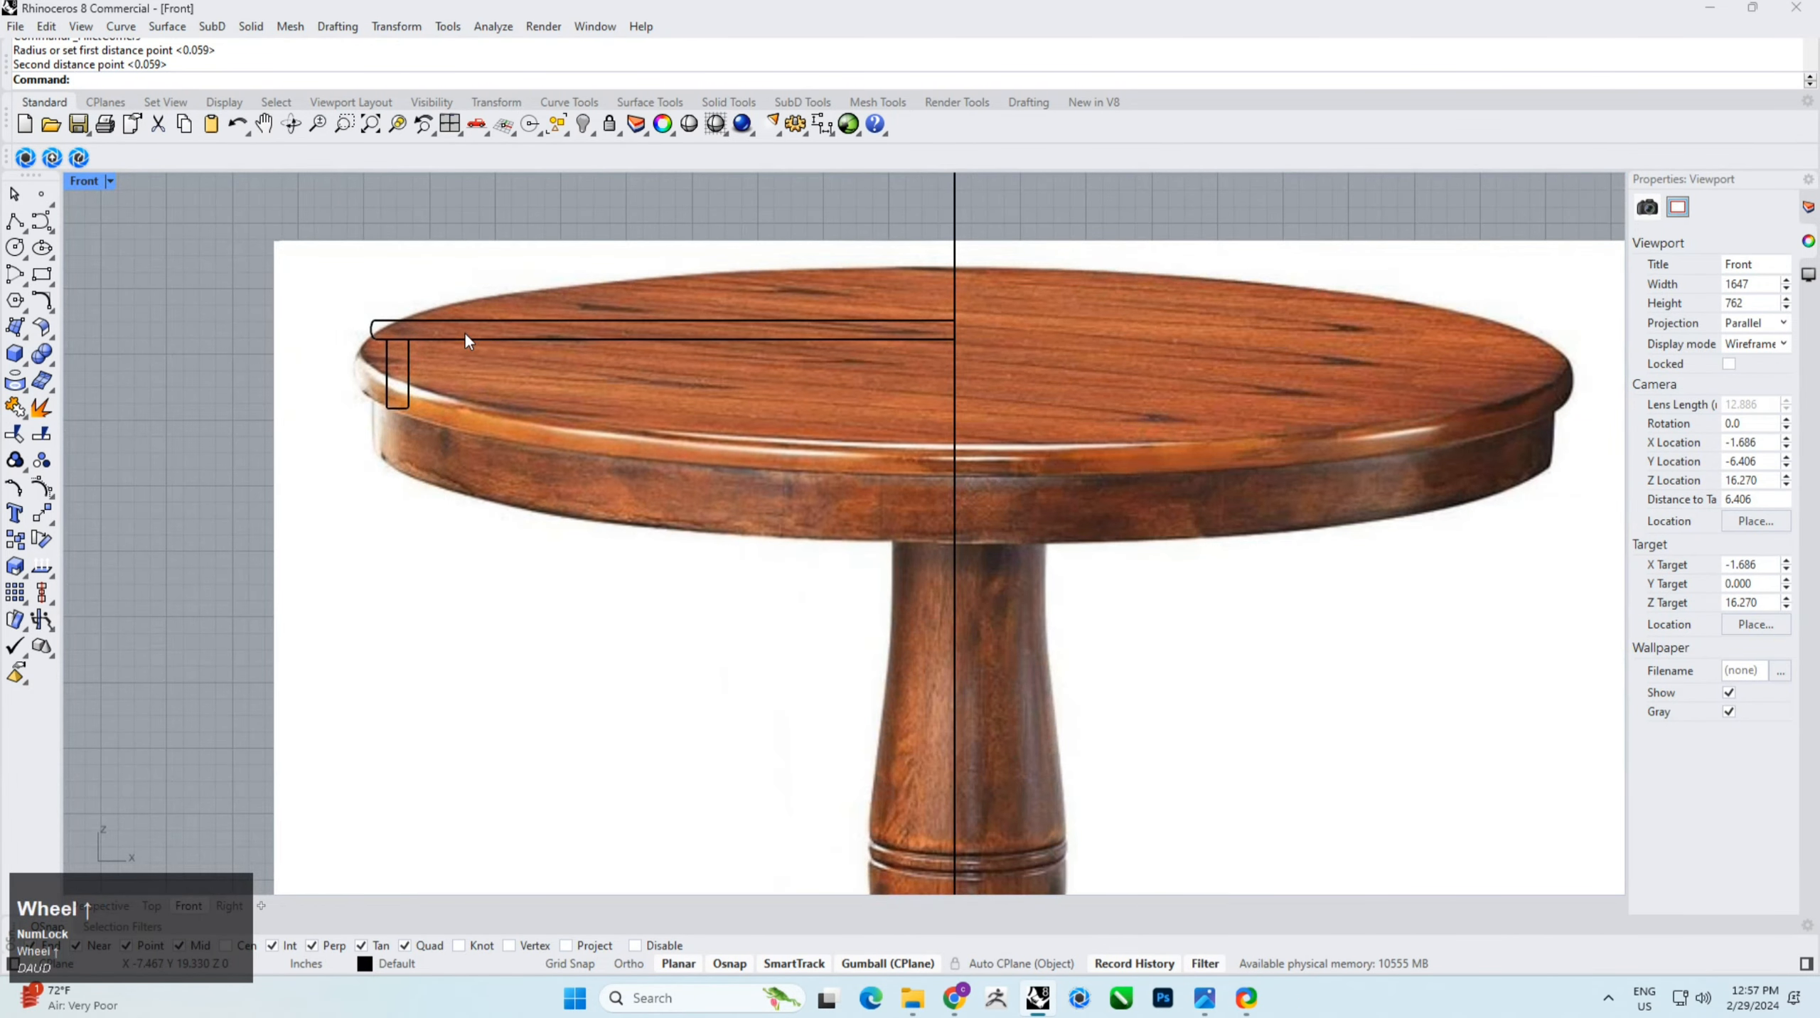
pyautogui.click(465, 334)
pyautogui.keyDown('shift'); pyautogui.click(411, 372); pyautogui.keyUp('shift')
pyautogui.moveTo(301, 244); pyautogui.dragTo(523, 580)
pyautogui.moveTo(451, 362); pyautogui.dragTo(575, 373)
pyautogui.click(663, 526)
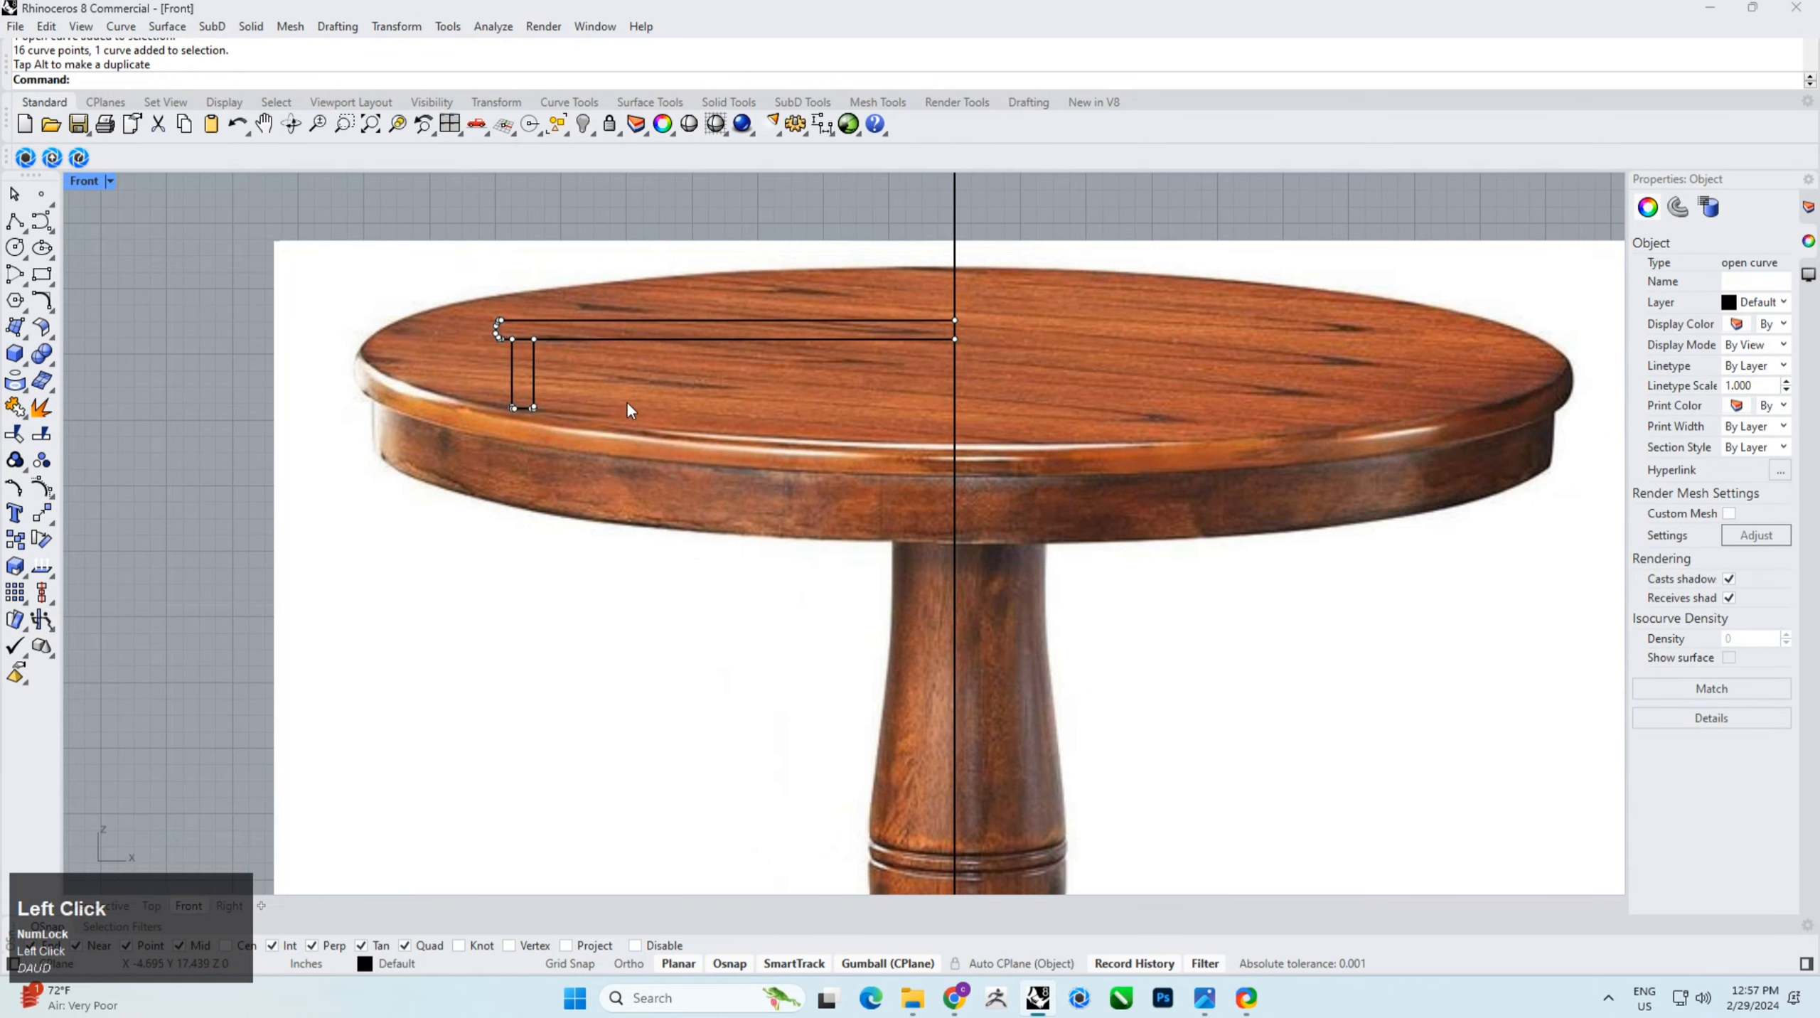
# Step: Start a degree 3 control point curve at the left leg's upper junction with the column and trace its upper edge to the foot
pyautogui.scroll(-8, 627, 403)
pyautogui.moveTo(678, 497); pyautogui.dragTo(679, 424, button='right')
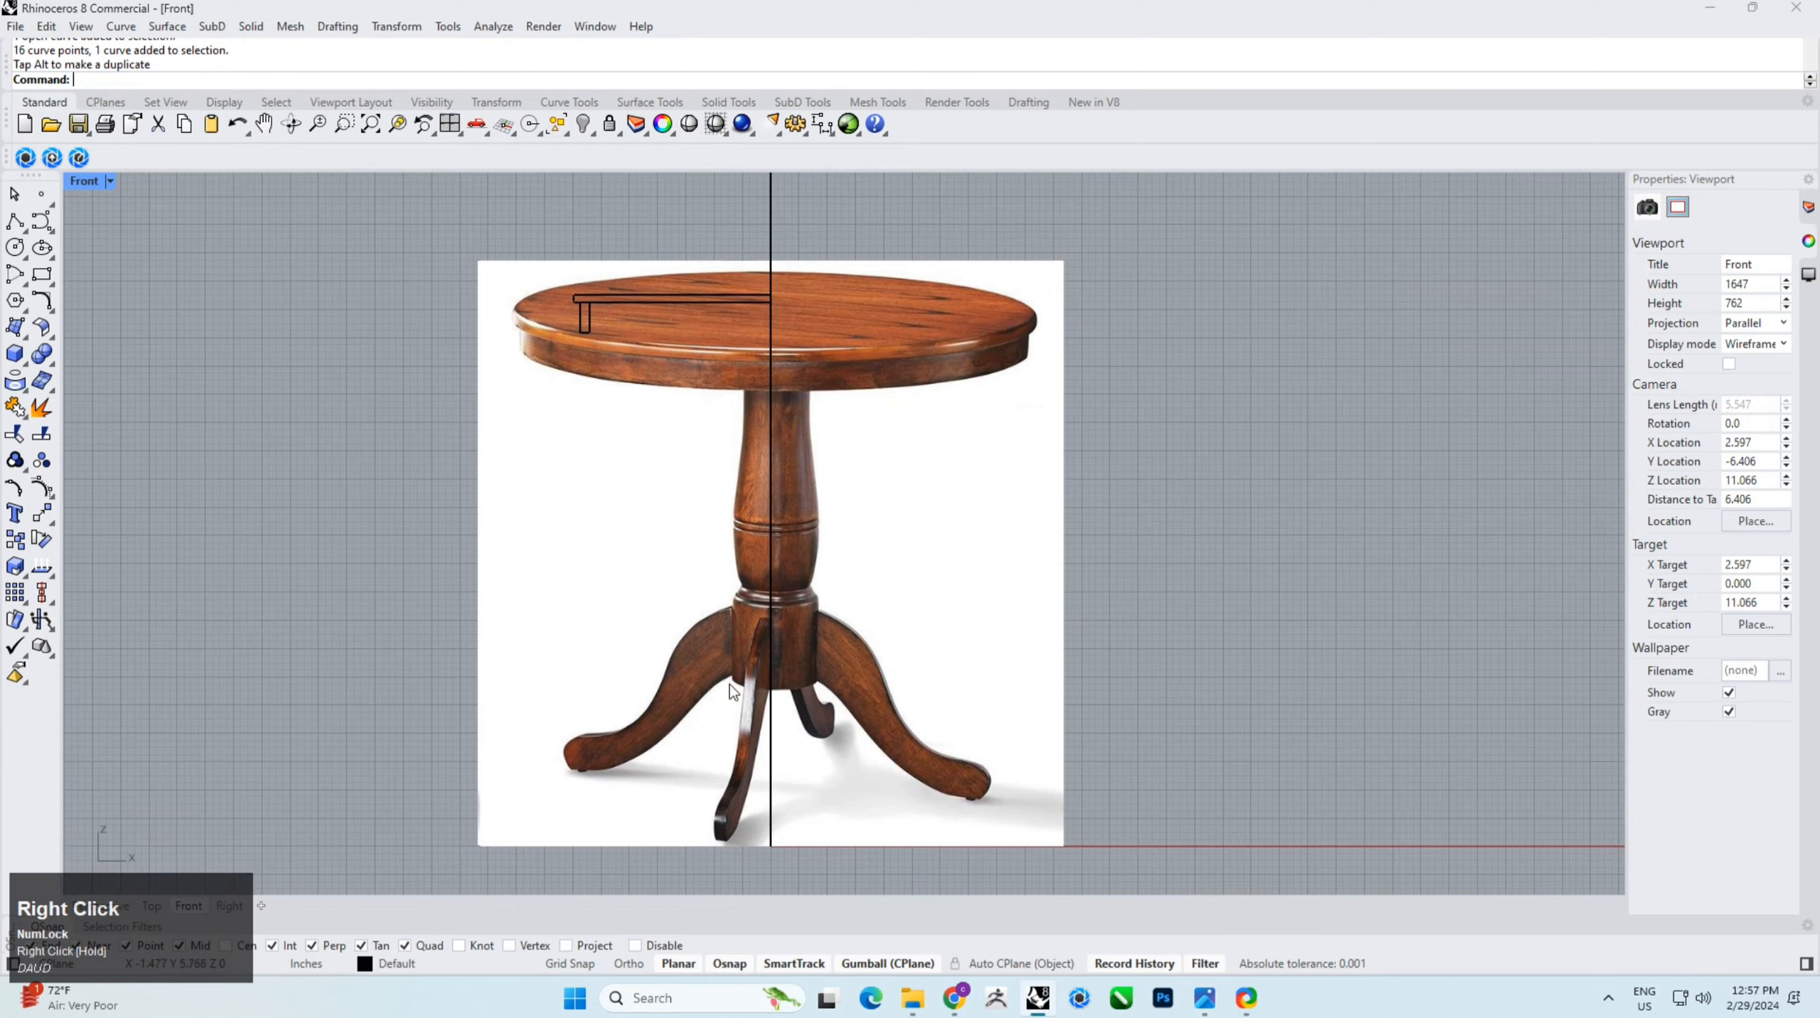
pyautogui.scroll(5, 719, 592)
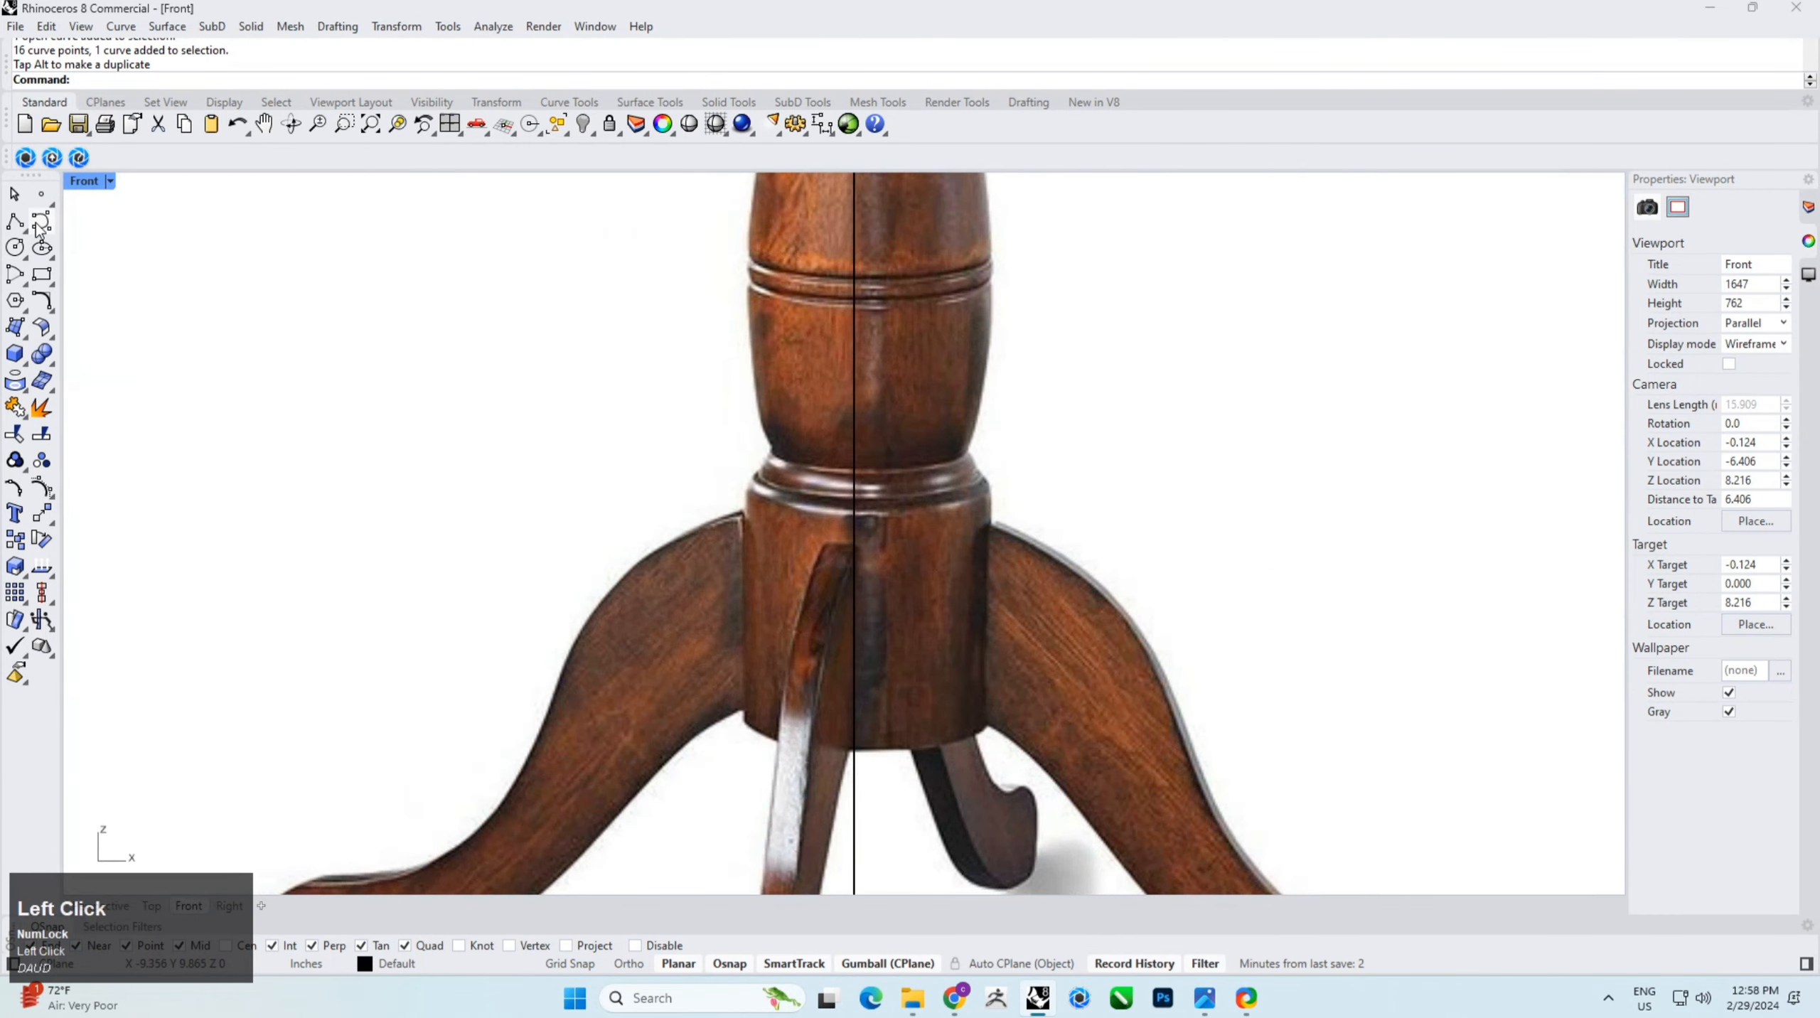
pyautogui.click(38, 224)
pyautogui.moveTo(851, 476); pyautogui.dragTo(1045, 332, button='right')
pyautogui.scroll(4, 948, 366)
pyautogui.click(932, 369)
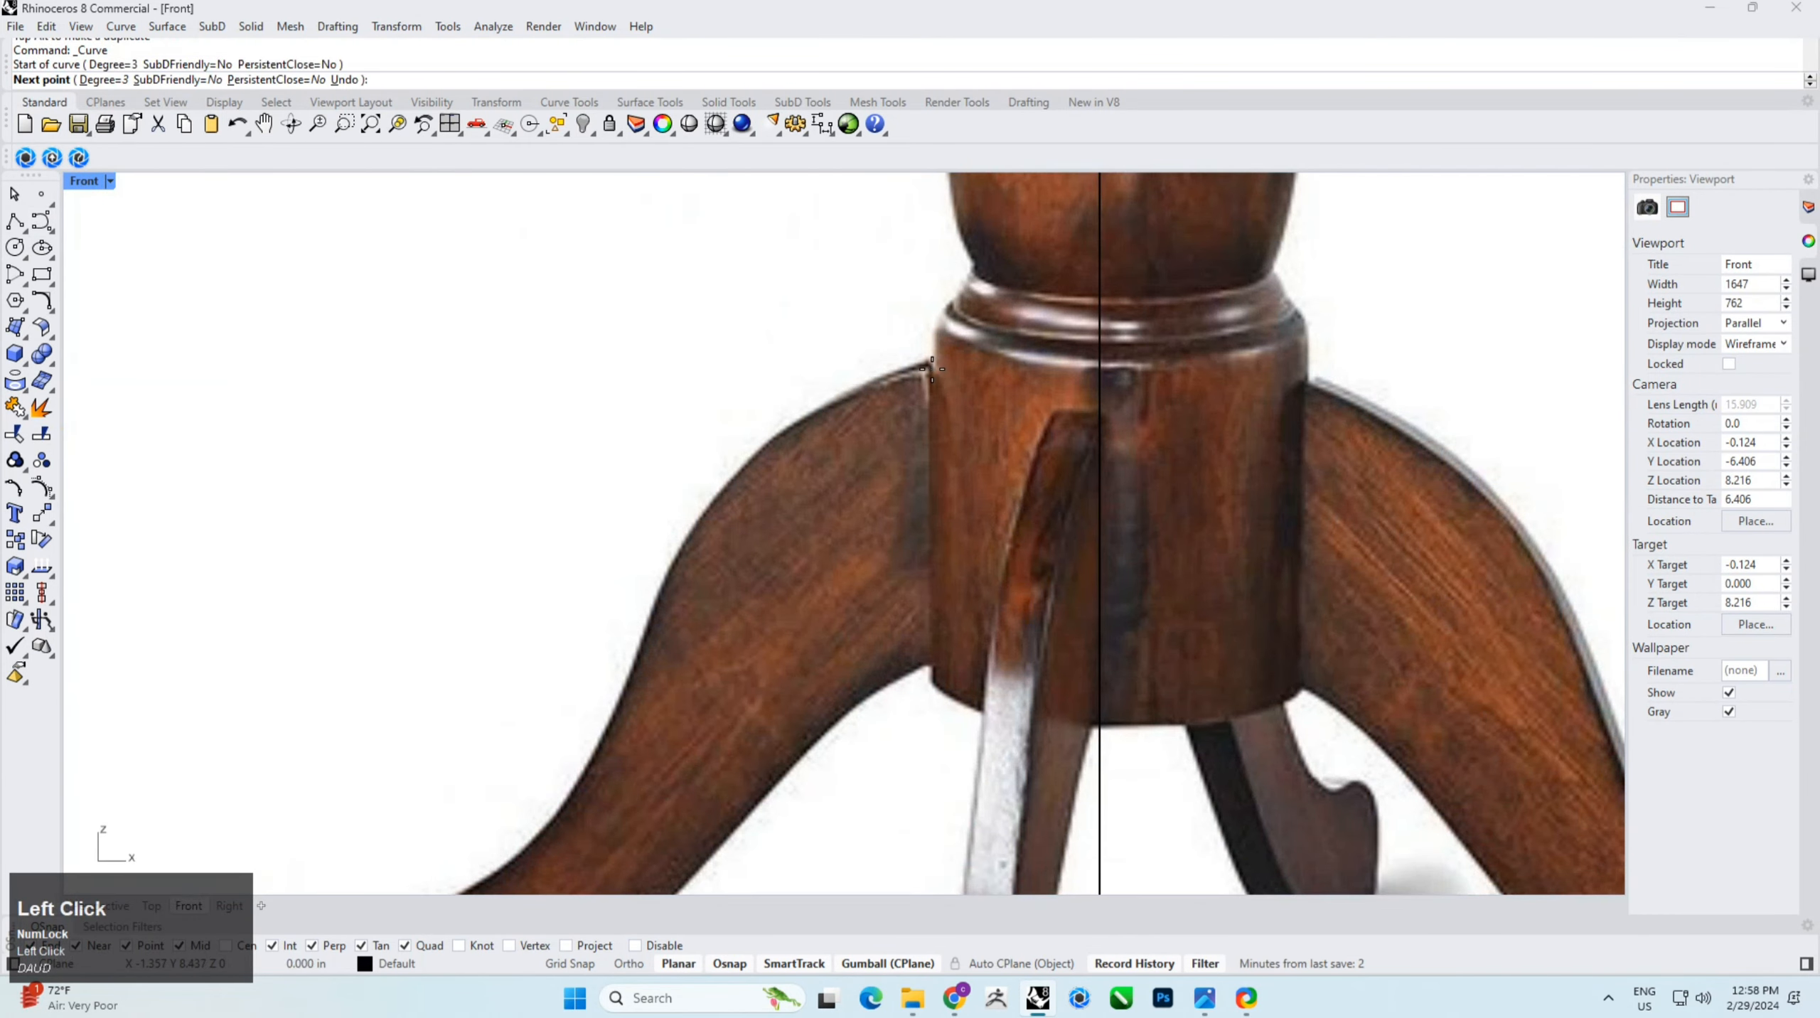
pyautogui.click(817, 381)
pyautogui.moveTo(812, 378); pyautogui.dragTo(912, 312, button='right')
pyautogui.click(746, 432)
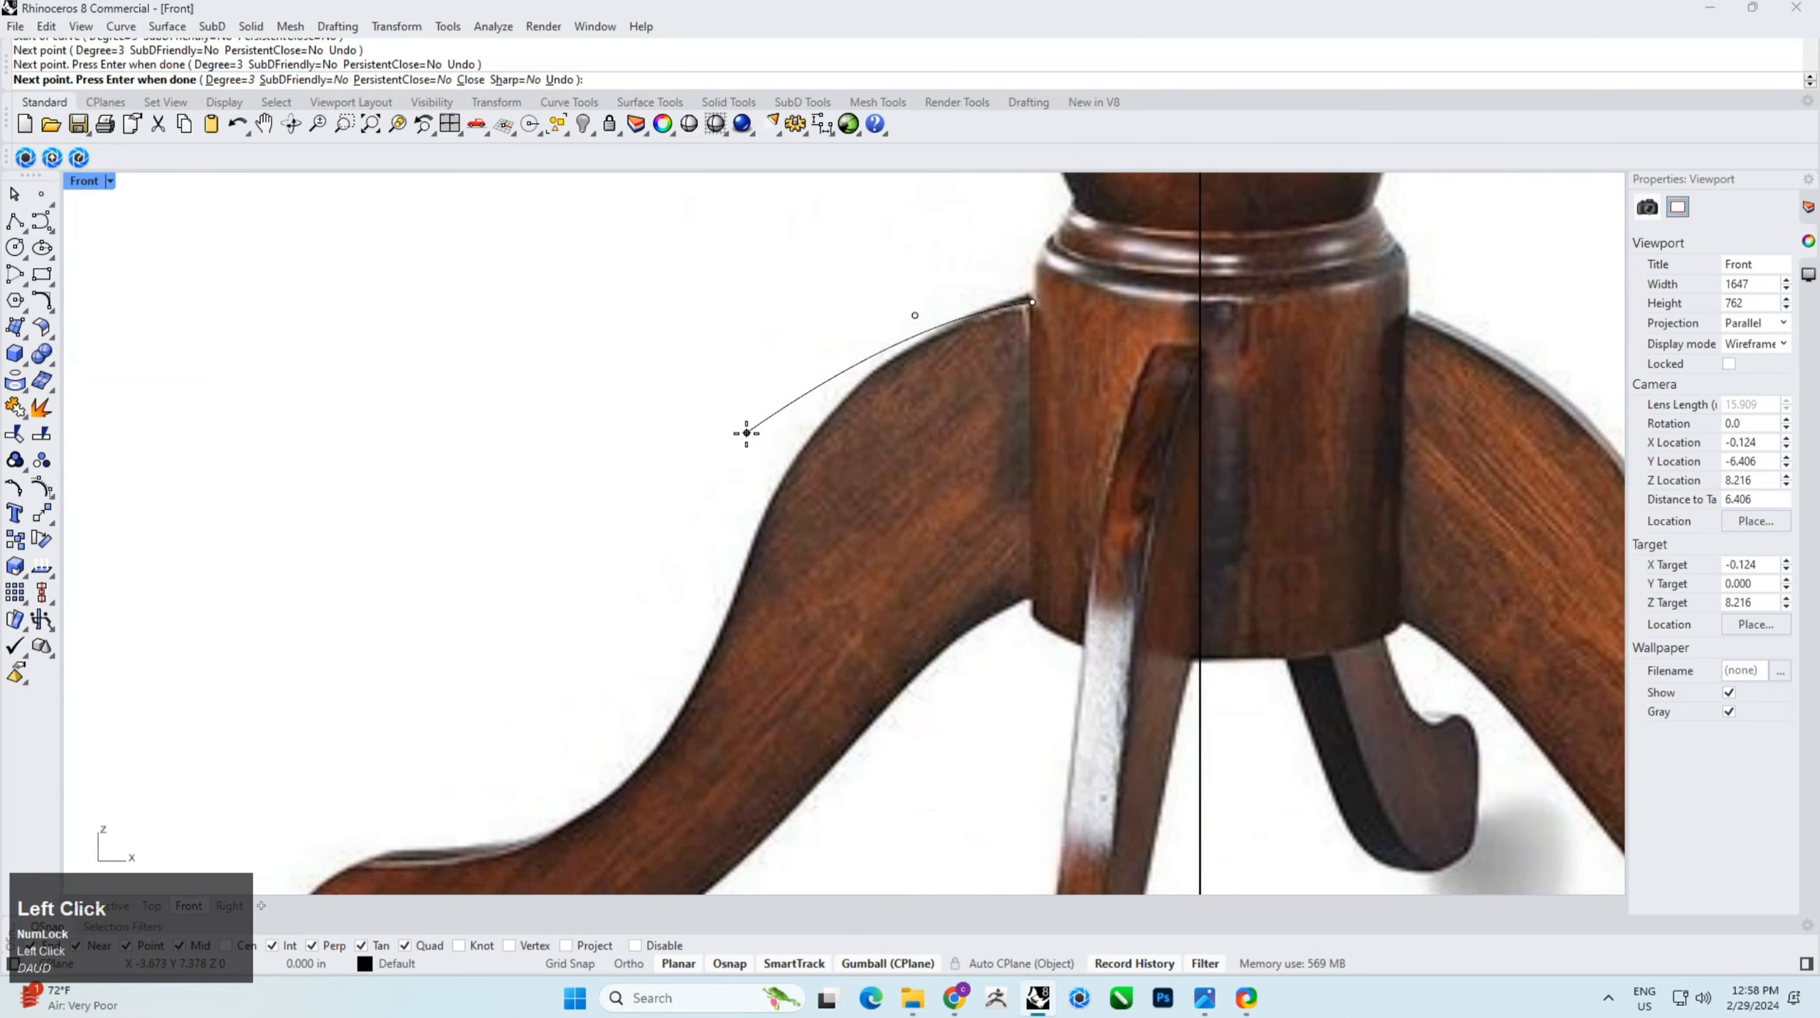
pyautogui.click(708, 738)
pyautogui.moveTo(638, 787); pyautogui.dragTo(854, 564, button='right')
pyautogui.click(789, 609)
pyautogui.scroll(5, 670, 645)
pyautogui.click(673, 630)
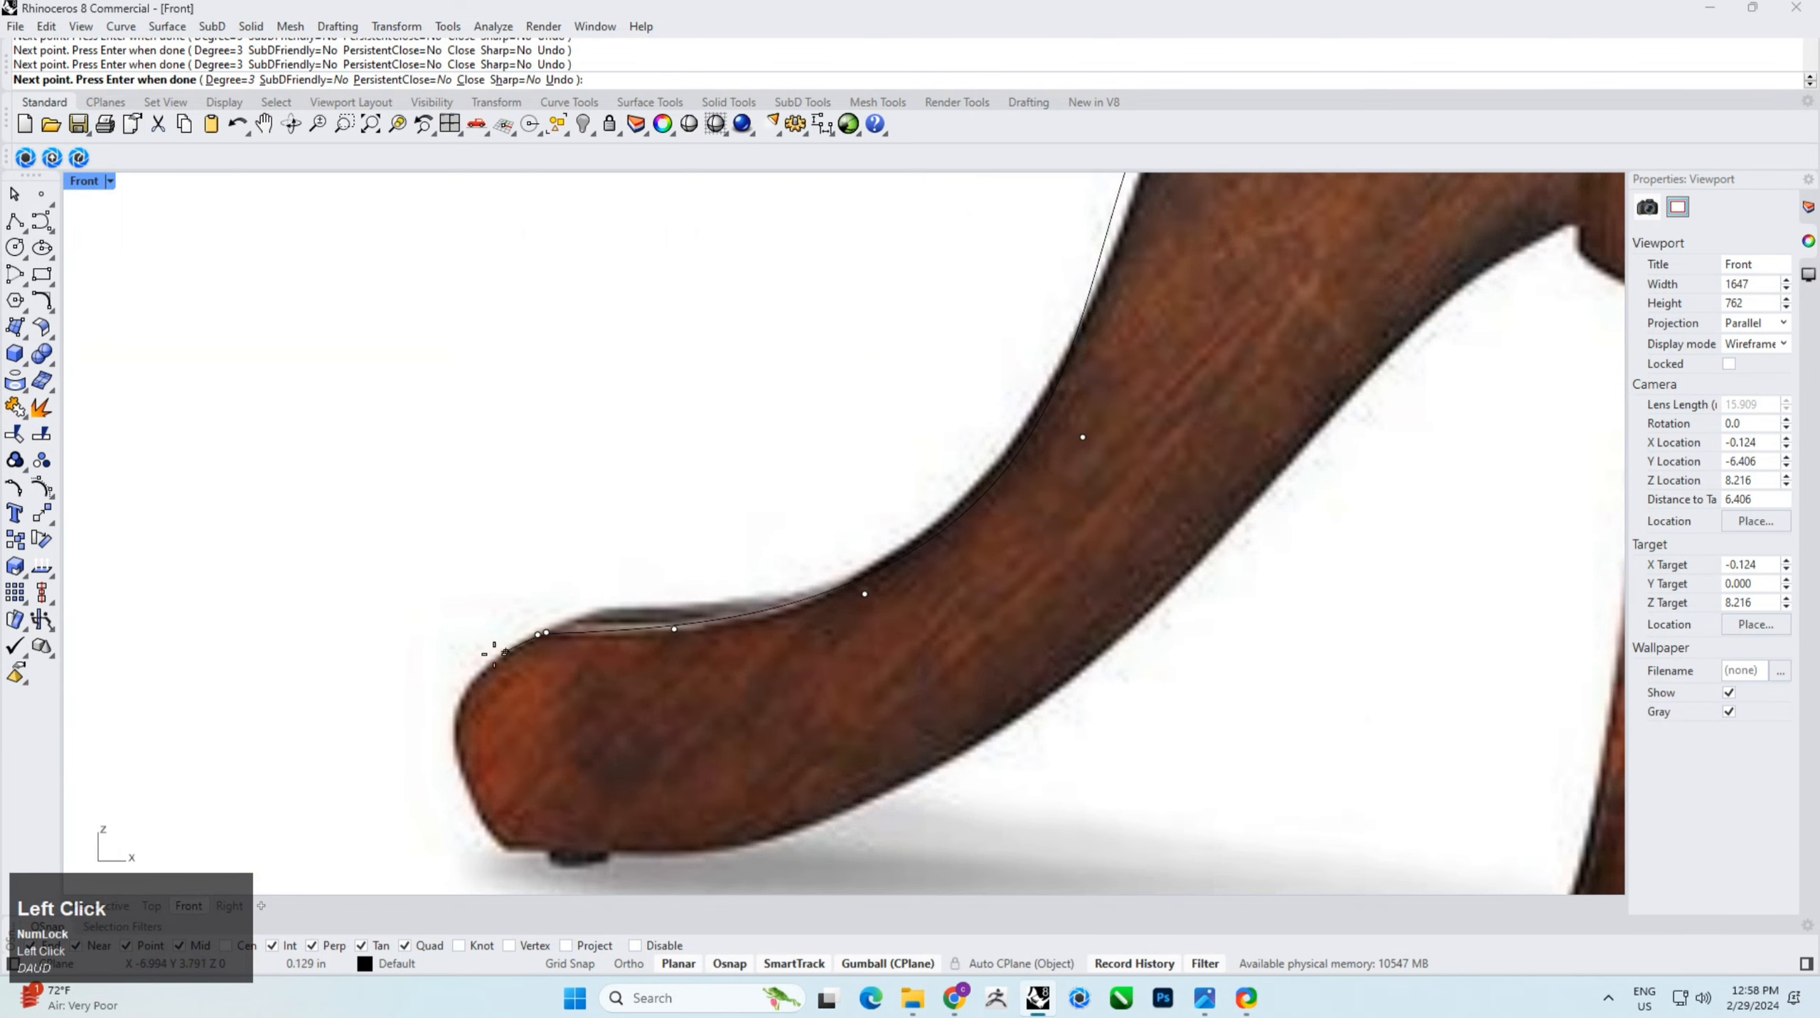
# Step: Continue the leg curve around the foot's rounded end and along its flat base
pyautogui.scroll(3, 494, 652)
pyautogui.click(459, 667)
pyautogui.moveTo(459, 667); pyautogui.dragTo(495, 473, button='right')
pyautogui.click(458, 613)
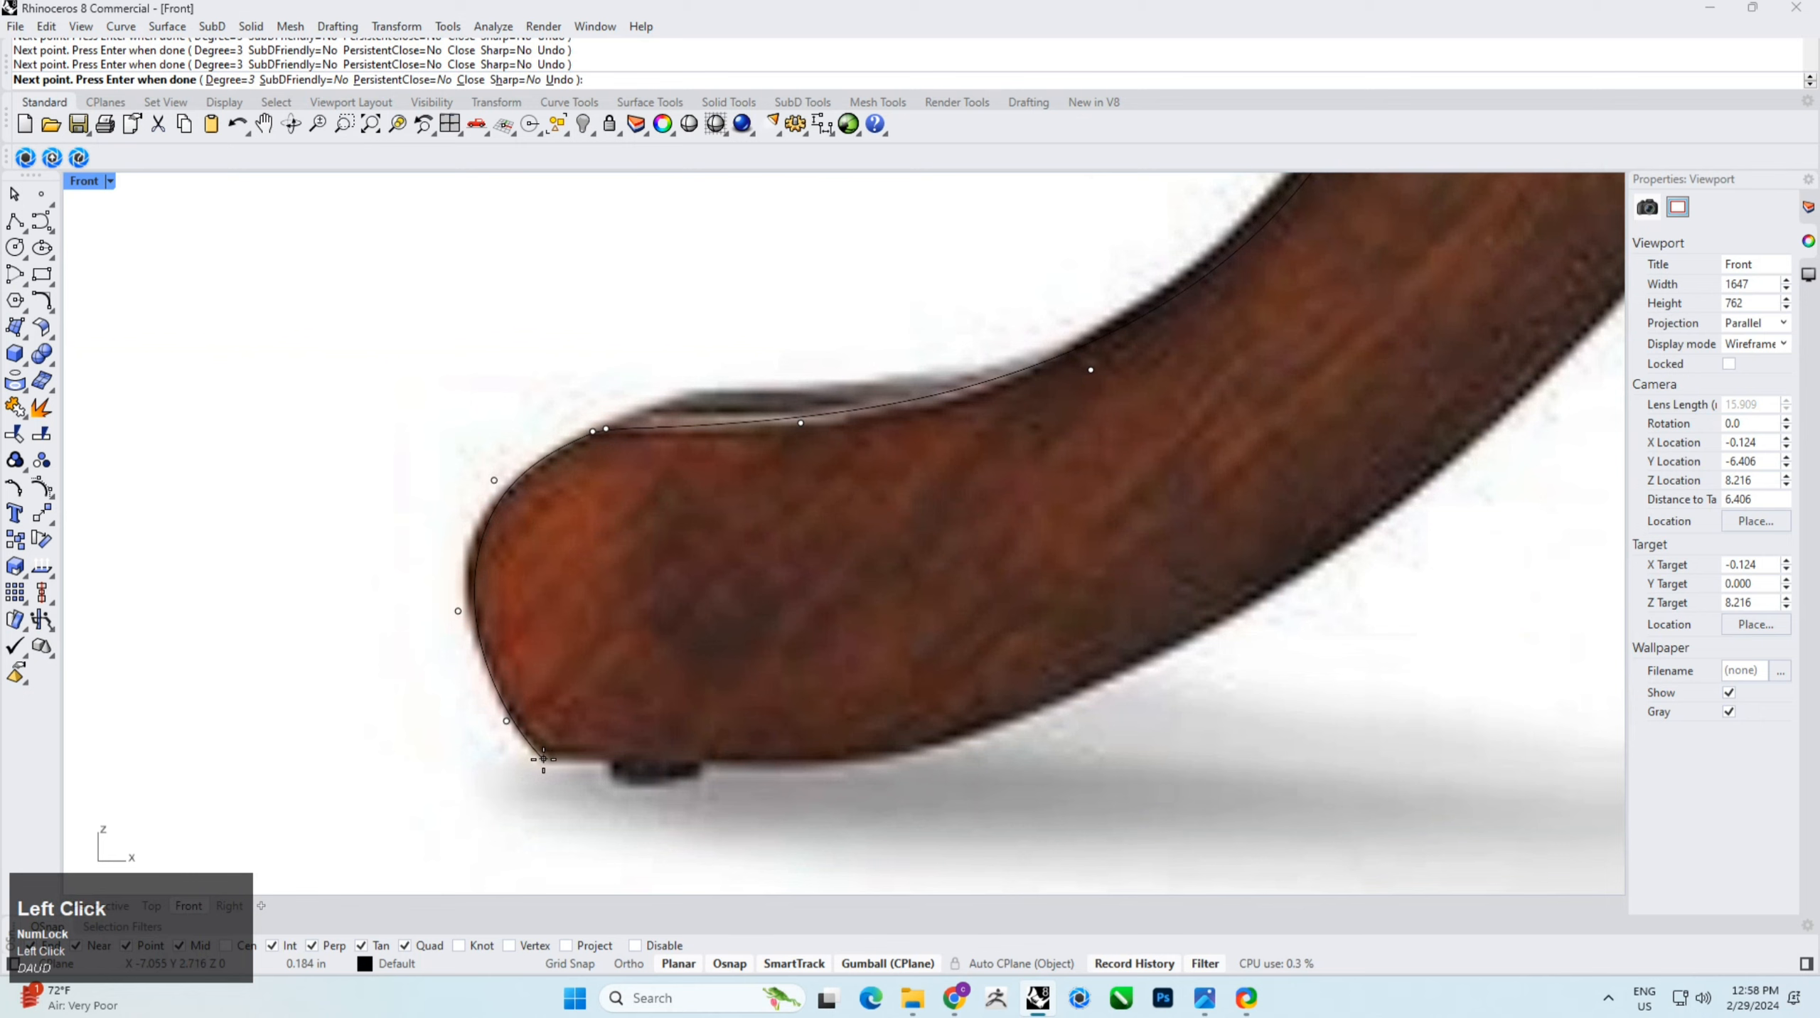
pyautogui.press('shift')
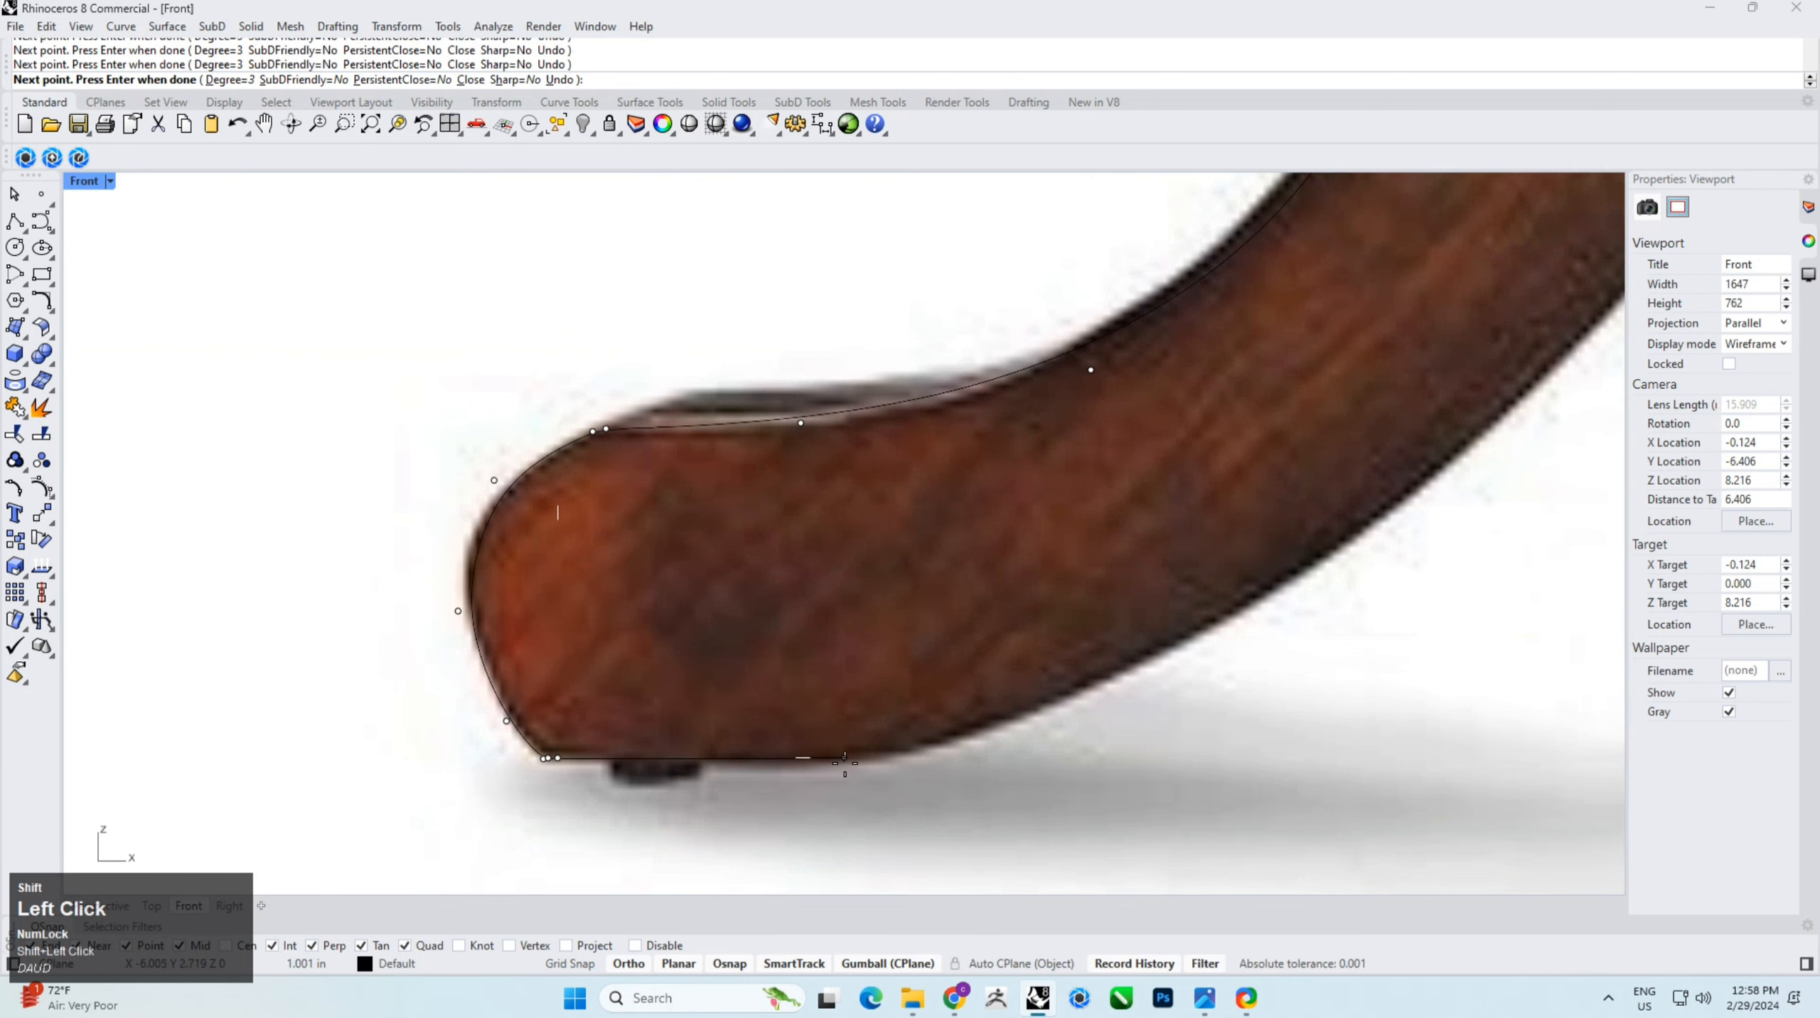
# Step: Continue the leg curve along the underside up to the column and finish it
pyautogui.click(1209, 628)
pyautogui.moveTo(1525, 485); pyautogui.dragTo(1155, 664, button='right')
pyautogui.click(1211, 582)
pyautogui.moveTo(1404, 331); pyautogui.dragTo(1210, 670, button='right')
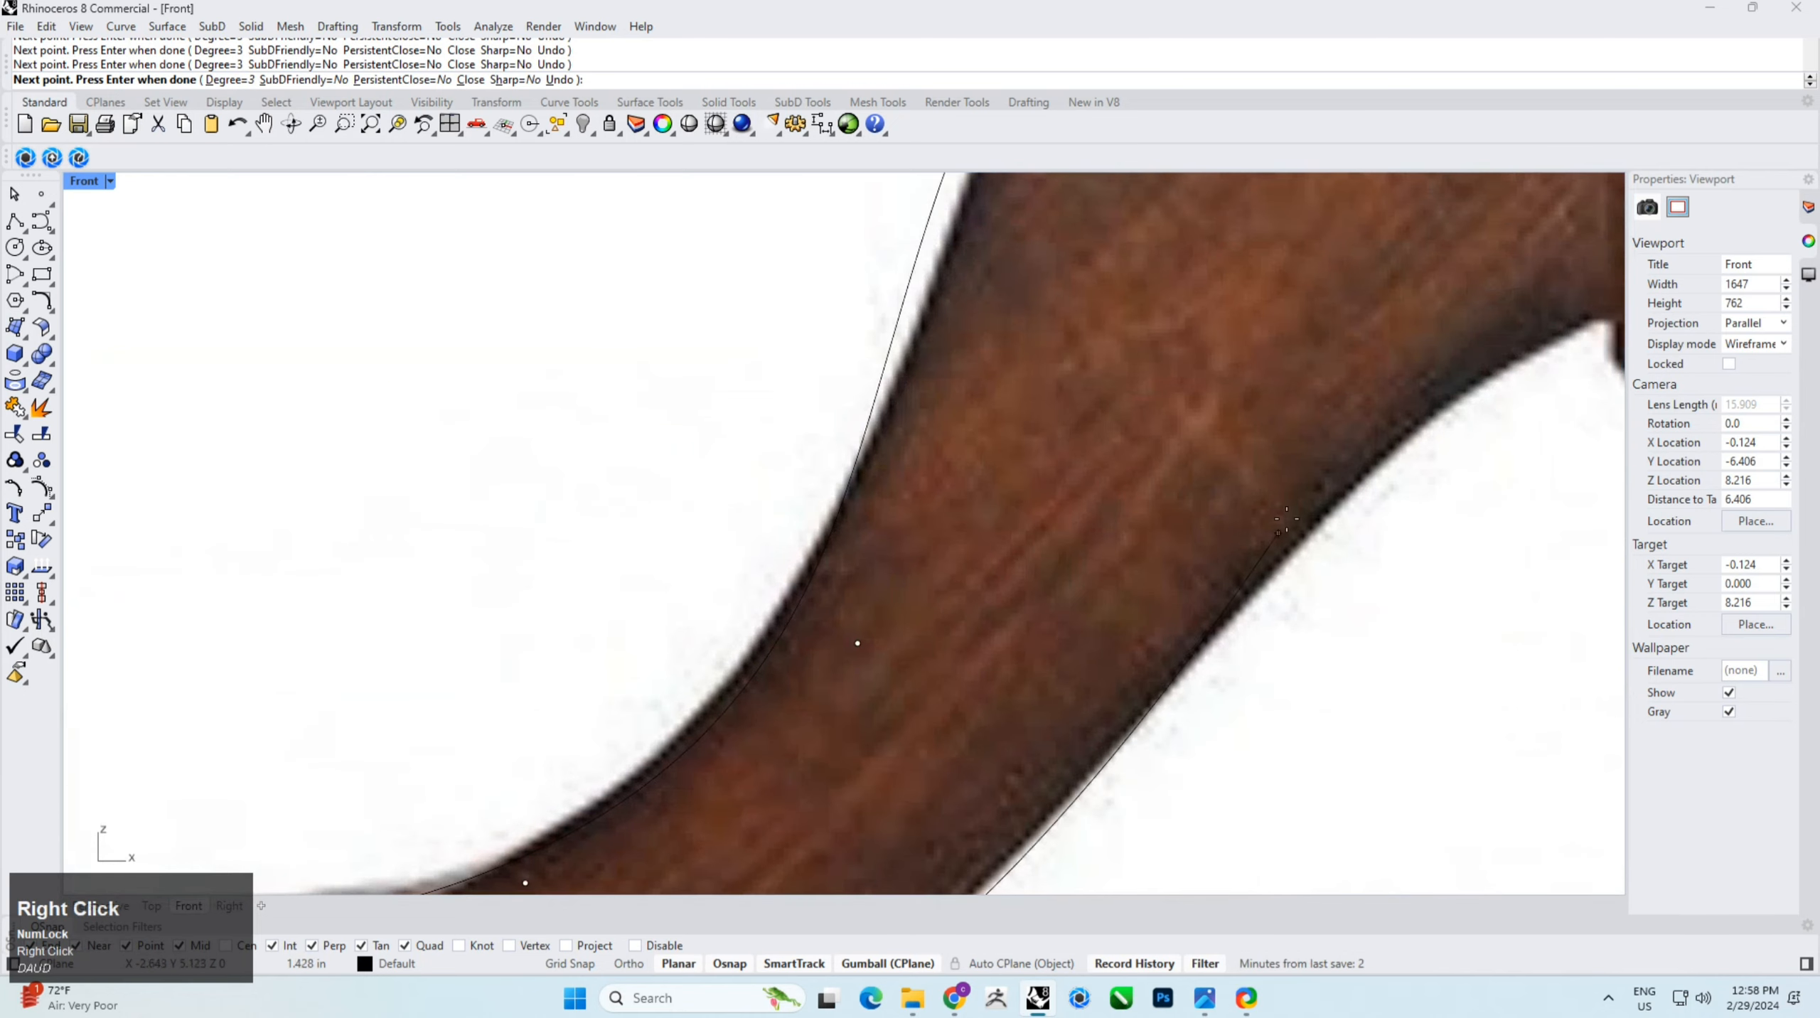
pyautogui.moveTo(1286, 519); pyautogui.dragTo(836, 720, button='right')
pyautogui.click(1103, 558)
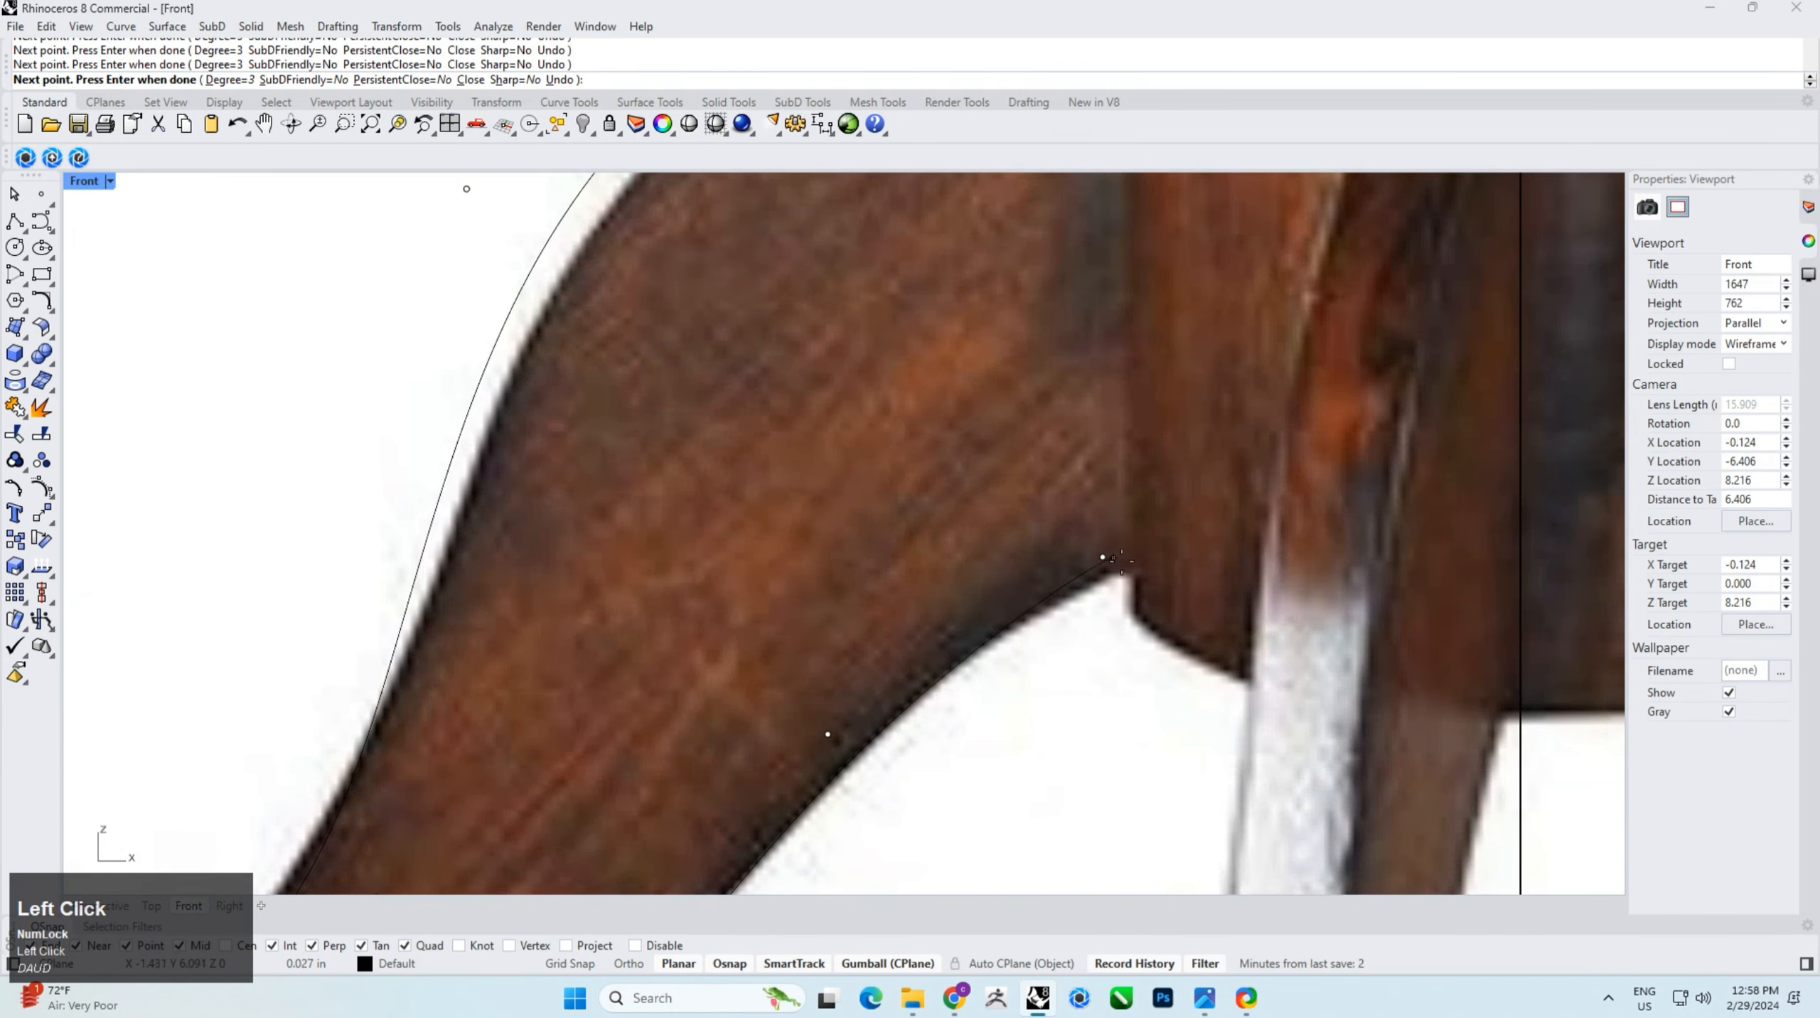
pyautogui.rightClick(1138, 570)
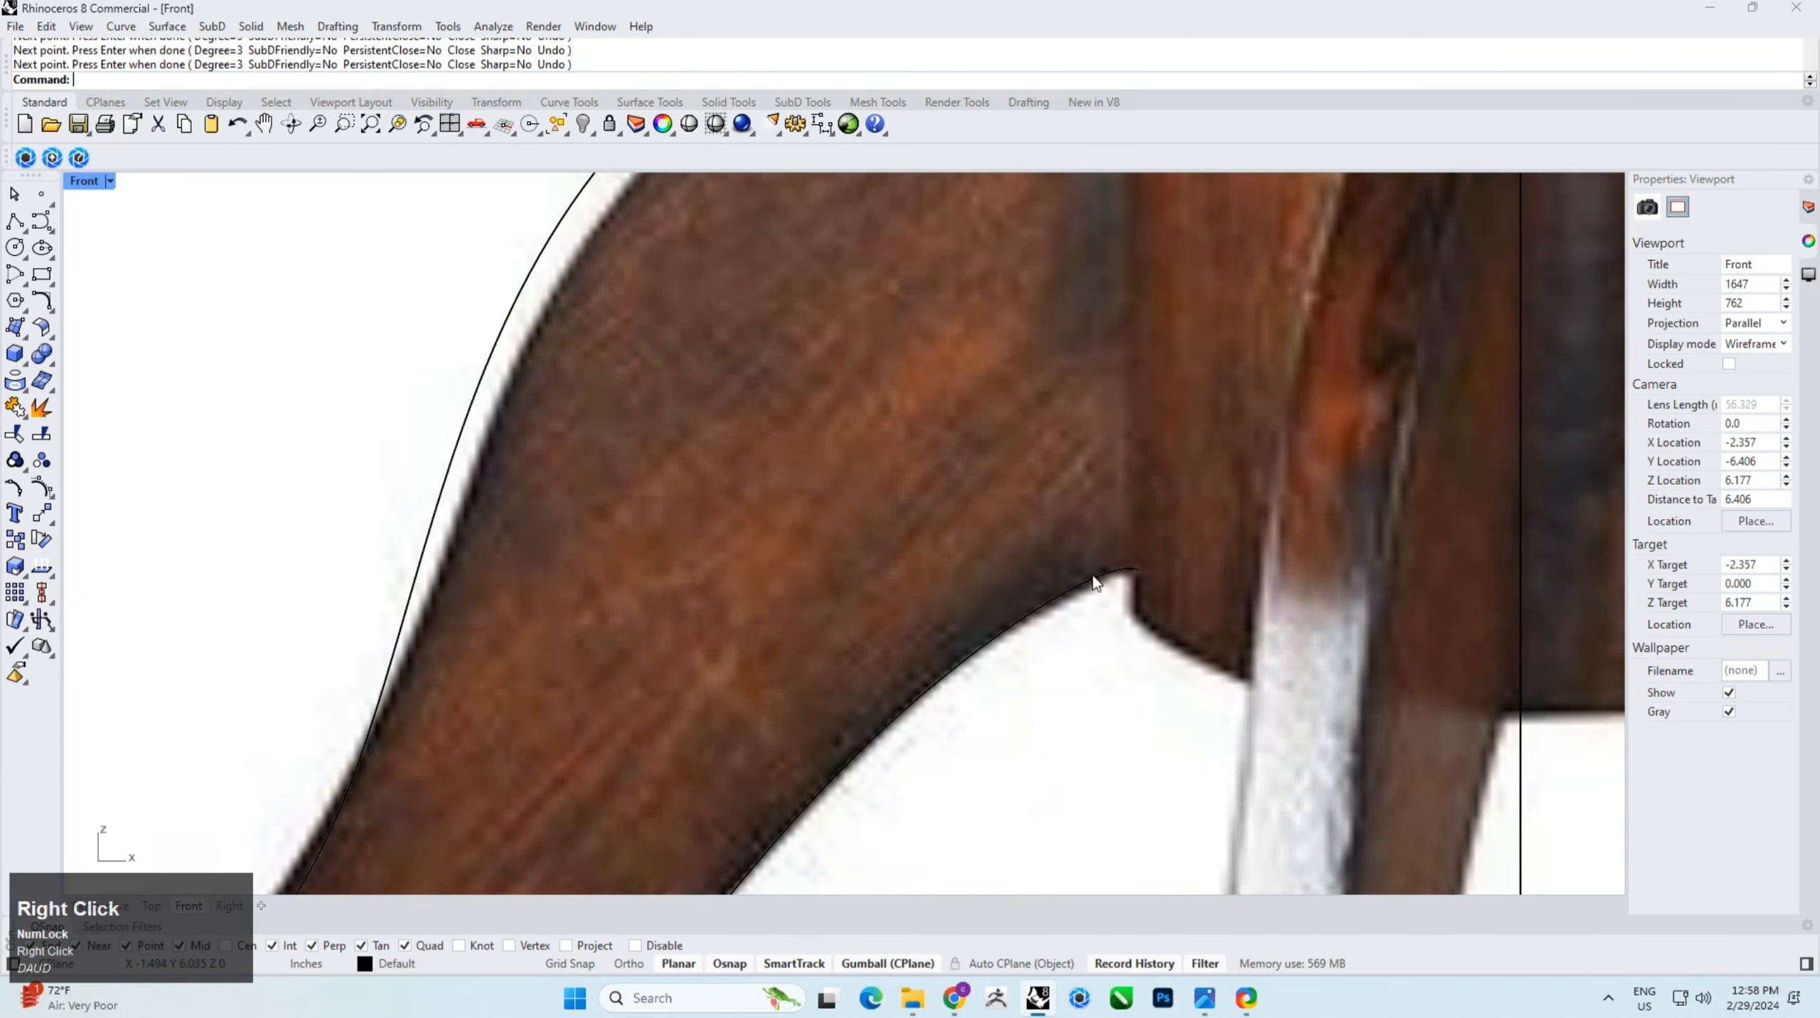
# Step: Show the leg curve's control points and adjust the point near its lower junction with the column
pyautogui.click(1095, 575)
pyautogui.scroll(5, 1095, 571)
pyautogui.click(1118, 533)
pyautogui.moveTo(1166, 486); pyautogui.dragTo(1122, 515)
pyautogui.click(1158, 470)
# Step: Draw a straight vertical line from the leg curve's upper end down the column's side, past the curve's lower end
pyautogui.scroll(-18, 983, 545)
pyautogui.moveTo(934, 472); pyautogui.dragTo(887, 522, button='right')
pyautogui.press('space')
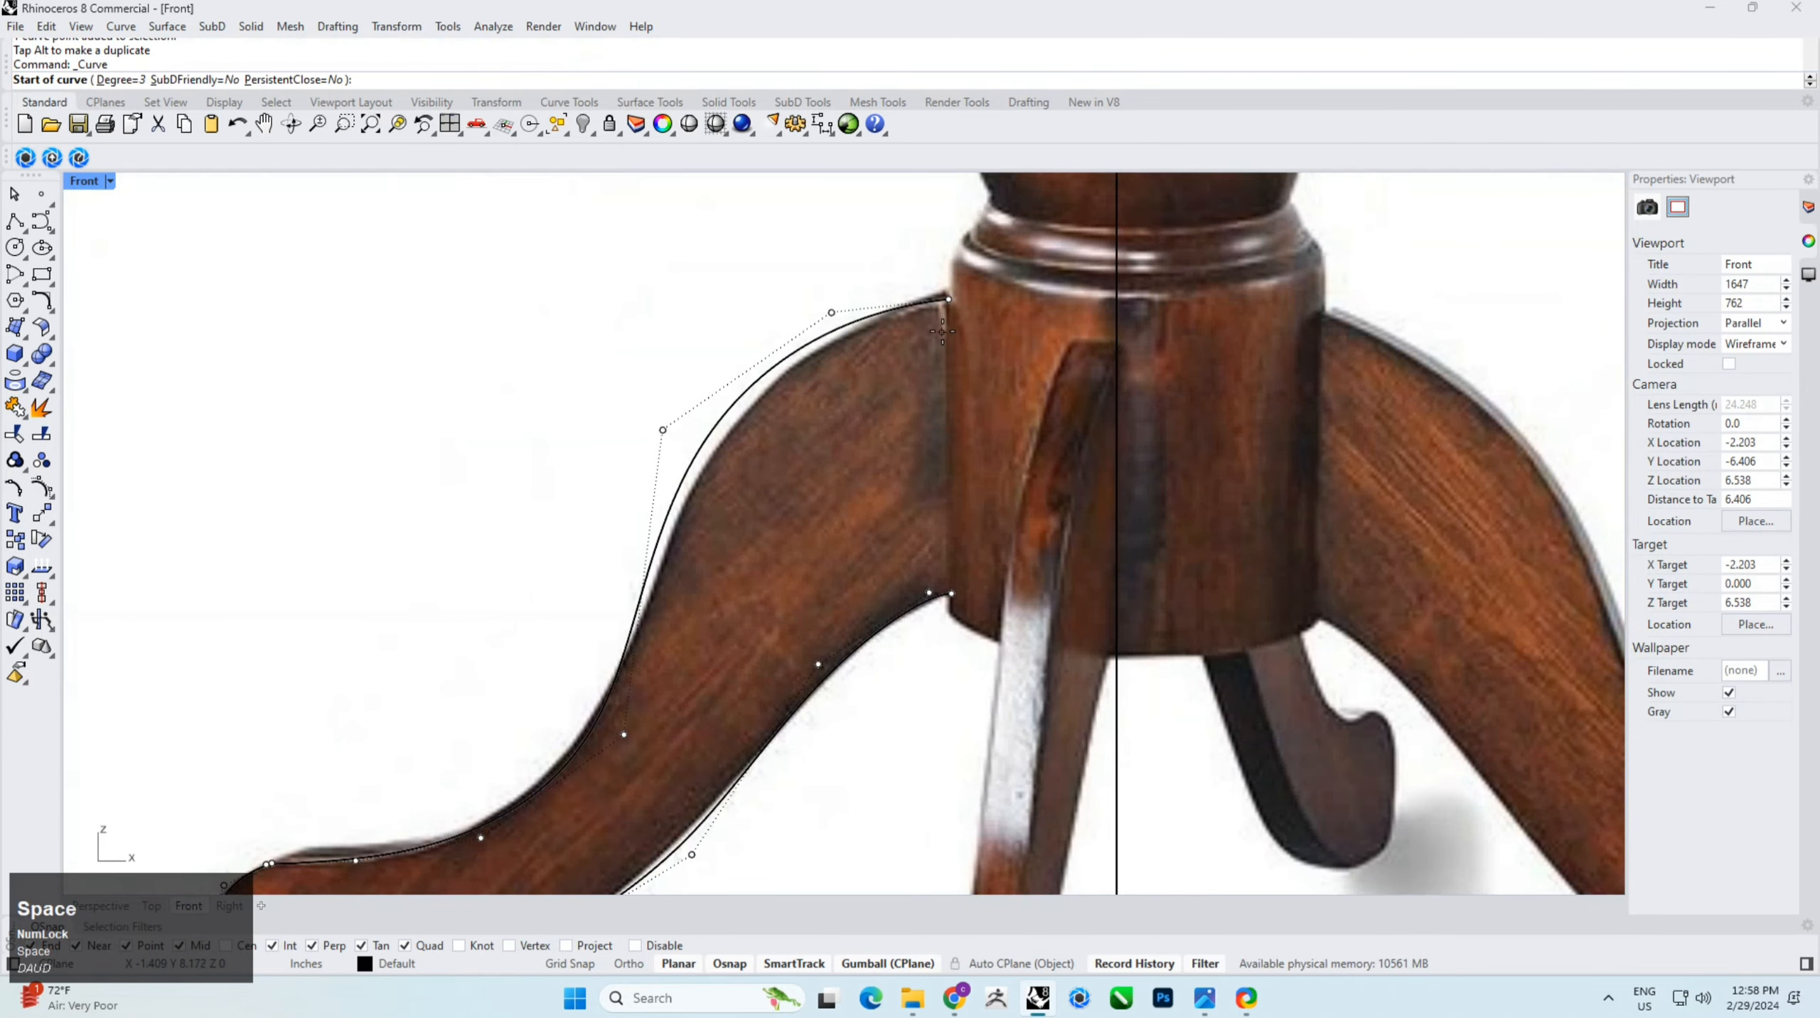
pyautogui.click(949, 300)
pyautogui.click(948, 592)
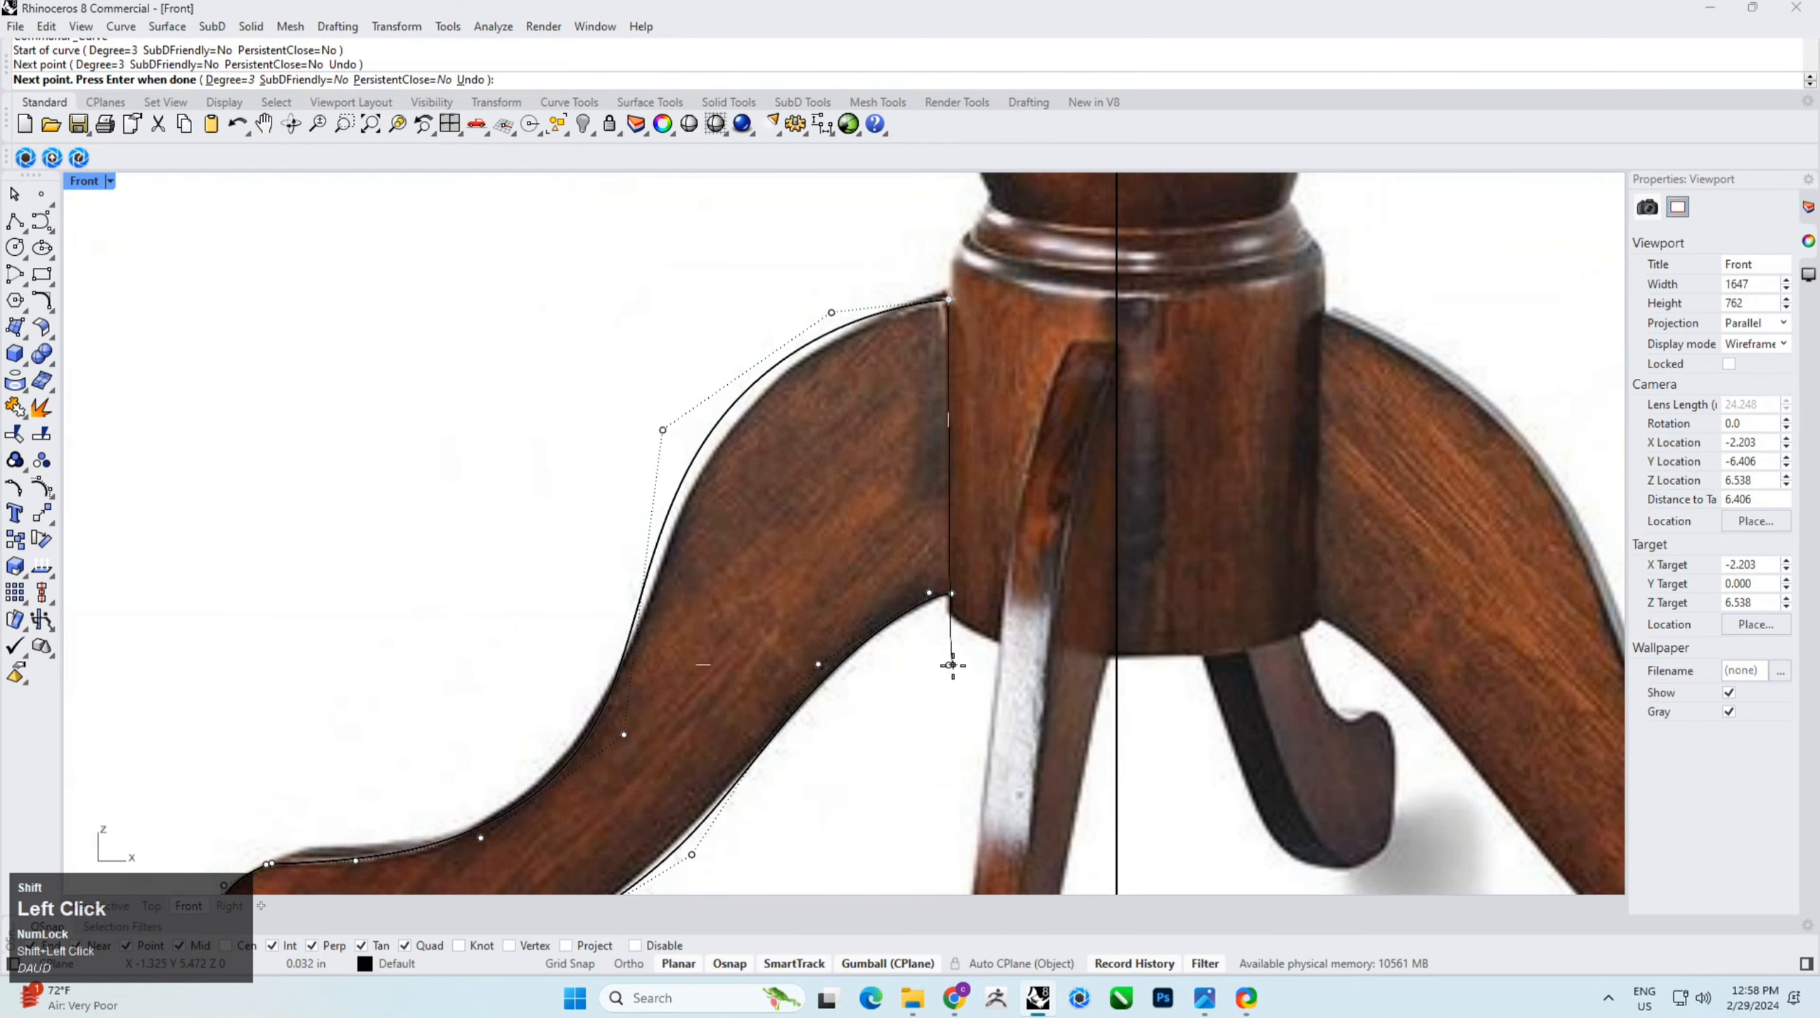
pyautogui.rightClick(944, 593)
# Step: Snap the leg curve's lower end point onto the vertical line and reposition its neighbouring control point along the underside edge
pyautogui.scroll(6, 945, 591)
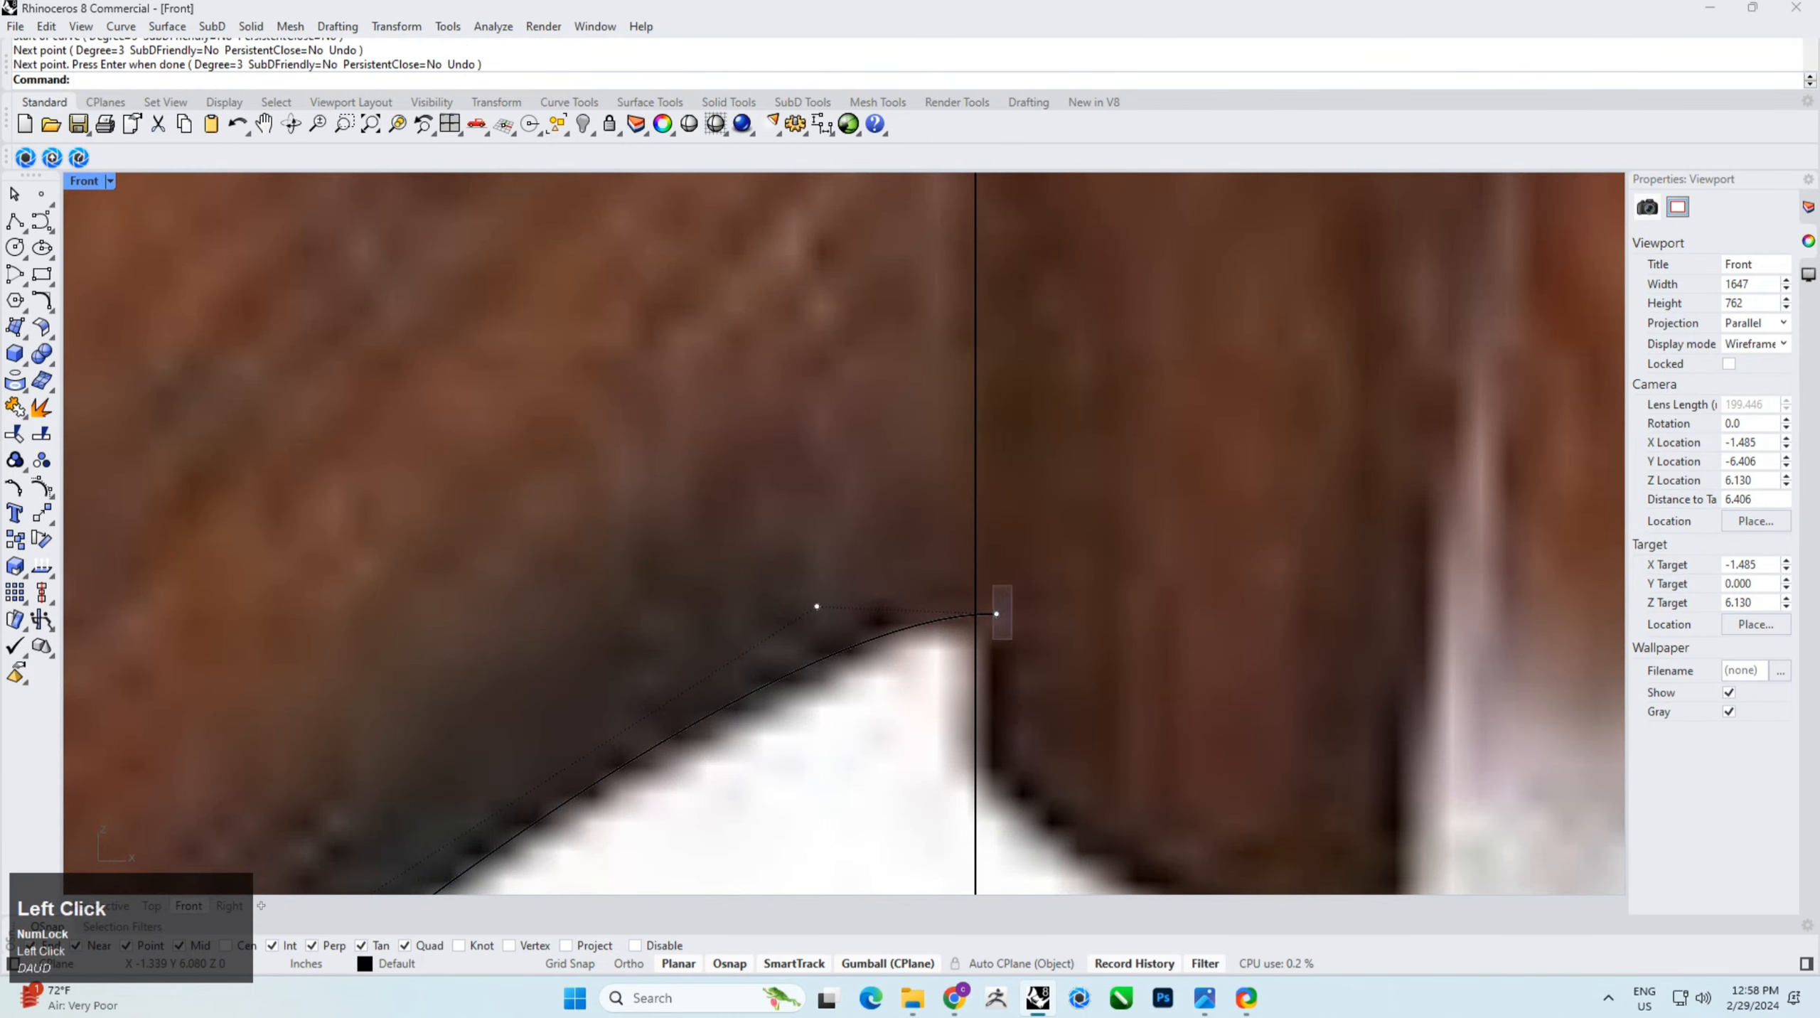
pyautogui.moveTo(1011, 639); pyautogui.dragTo(975, 614)
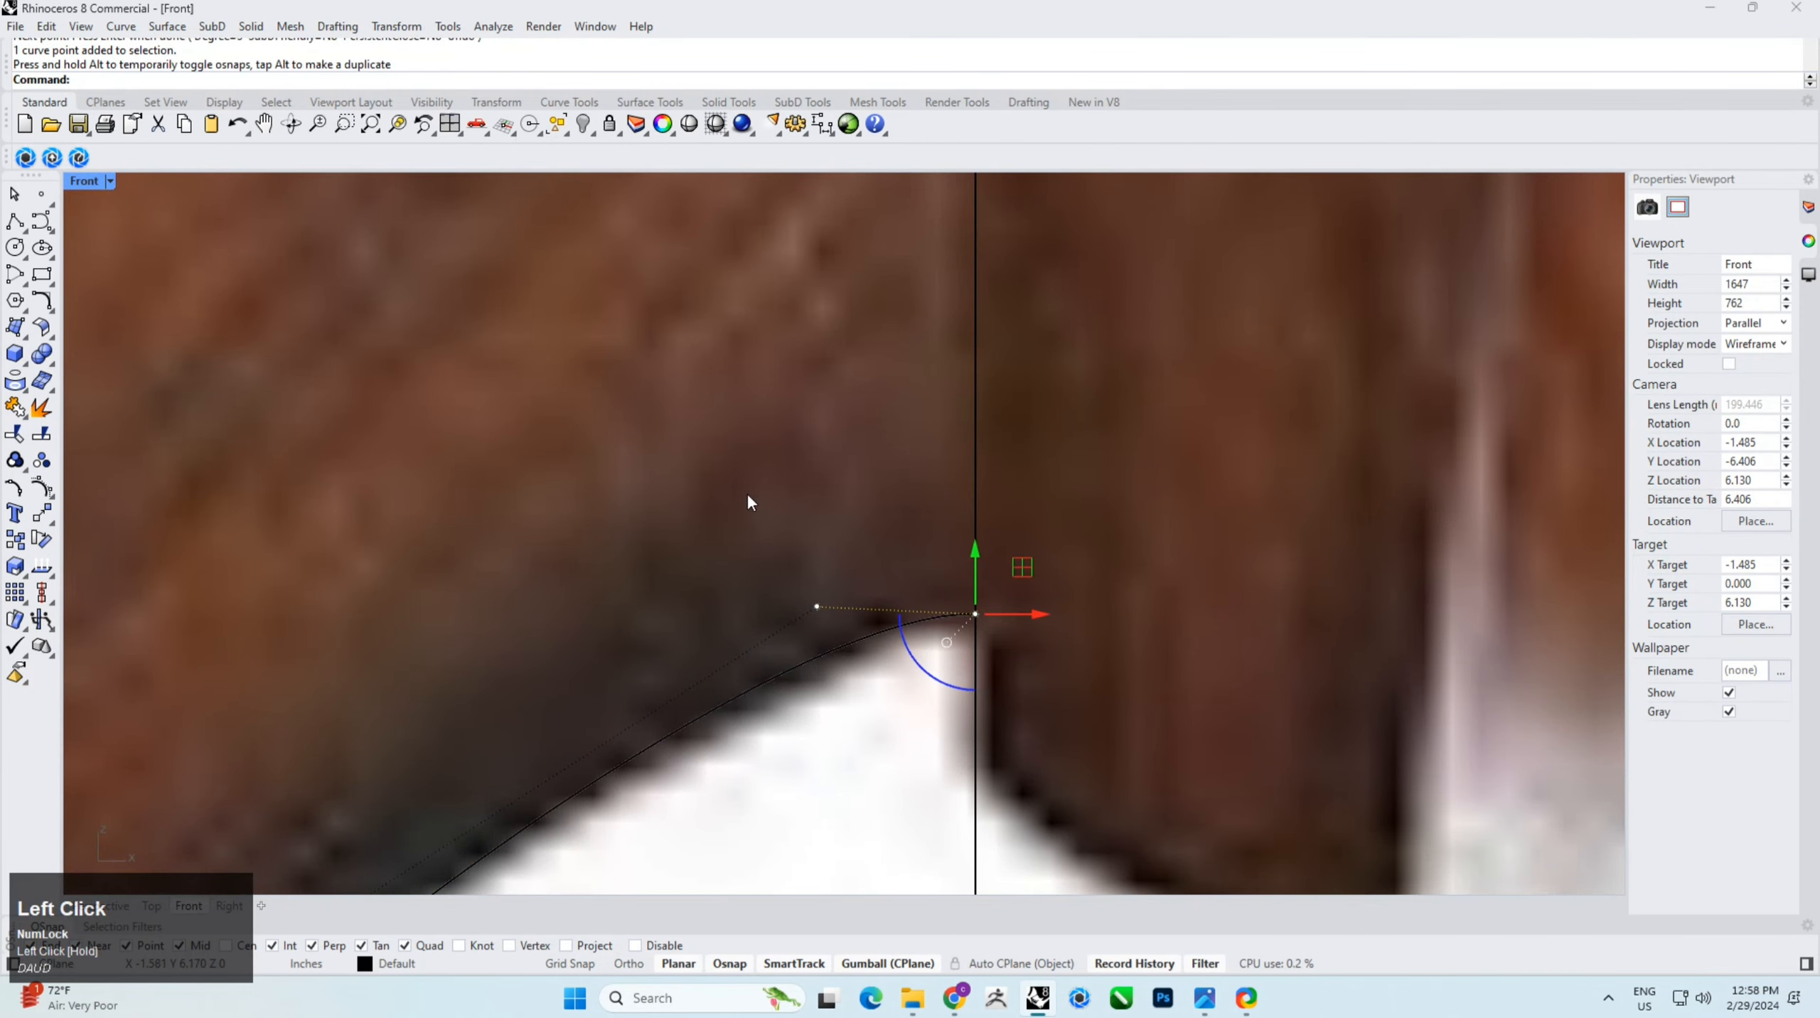
pyautogui.moveTo(747, 496); pyautogui.dragTo(747, 602)
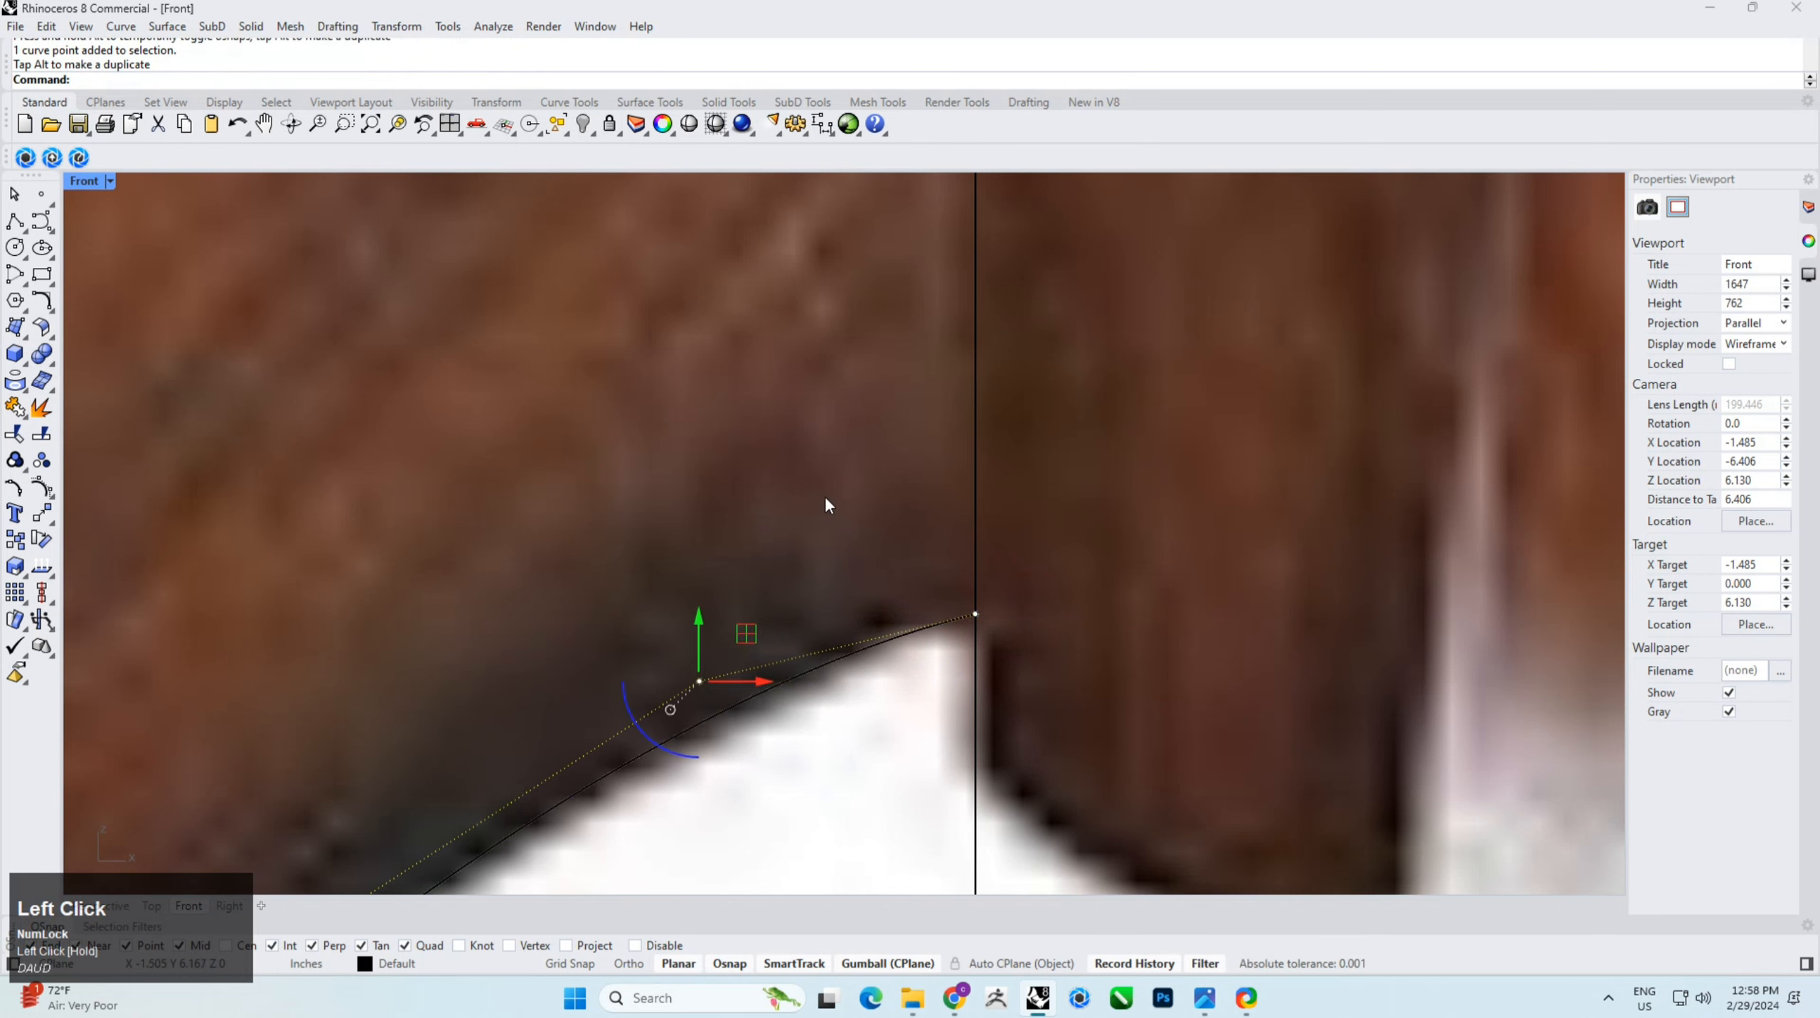
# Step: Adjust the two outer control points of the leg's upper bulge so the curve follows the photo's edge up to the column
pyautogui.scroll(-8, 829, 560)
pyautogui.moveTo(666, 385); pyautogui.dragTo(664, 459, button='right')
pyautogui.scroll(6, 618, 502)
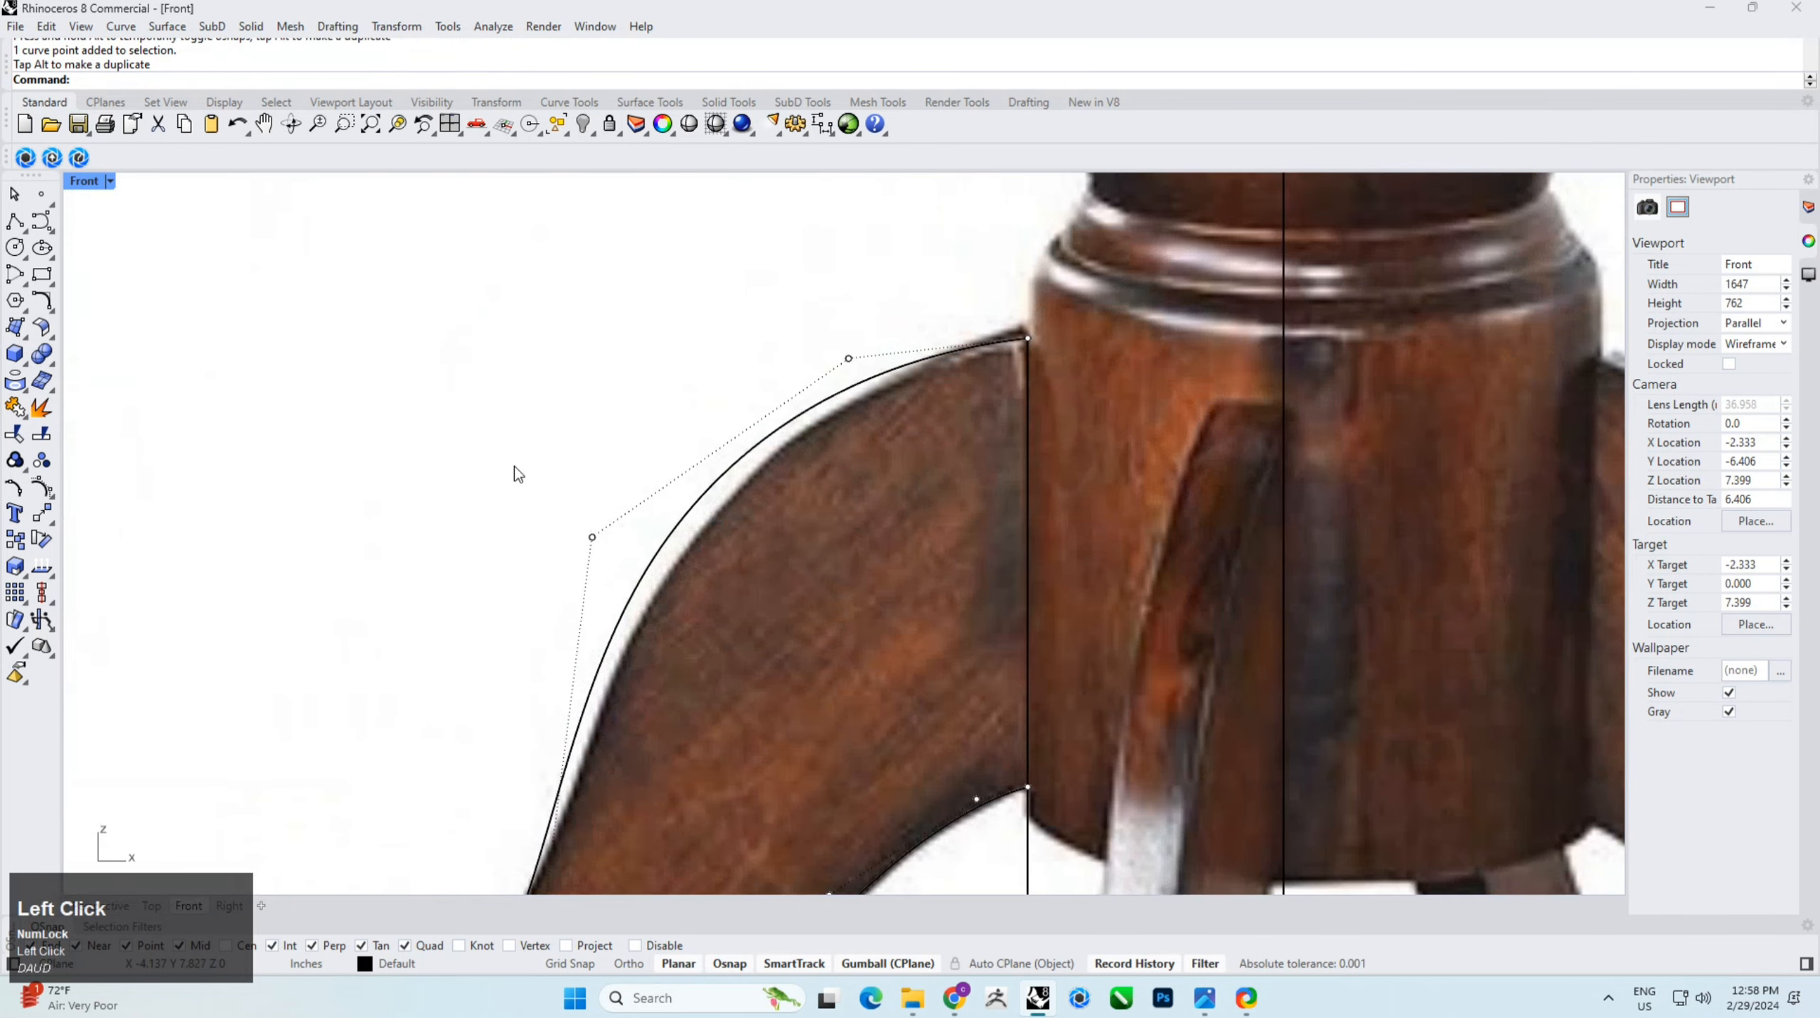
pyautogui.moveTo(515, 466); pyautogui.dragTo(683, 637)
pyautogui.scroll(4, 614, 539)
pyautogui.moveTo(624, 496); pyautogui.dragTo(646, 586)
pyautogui.moveTo(967, 354); pyautogui.dragTo(875, 417, button='right')
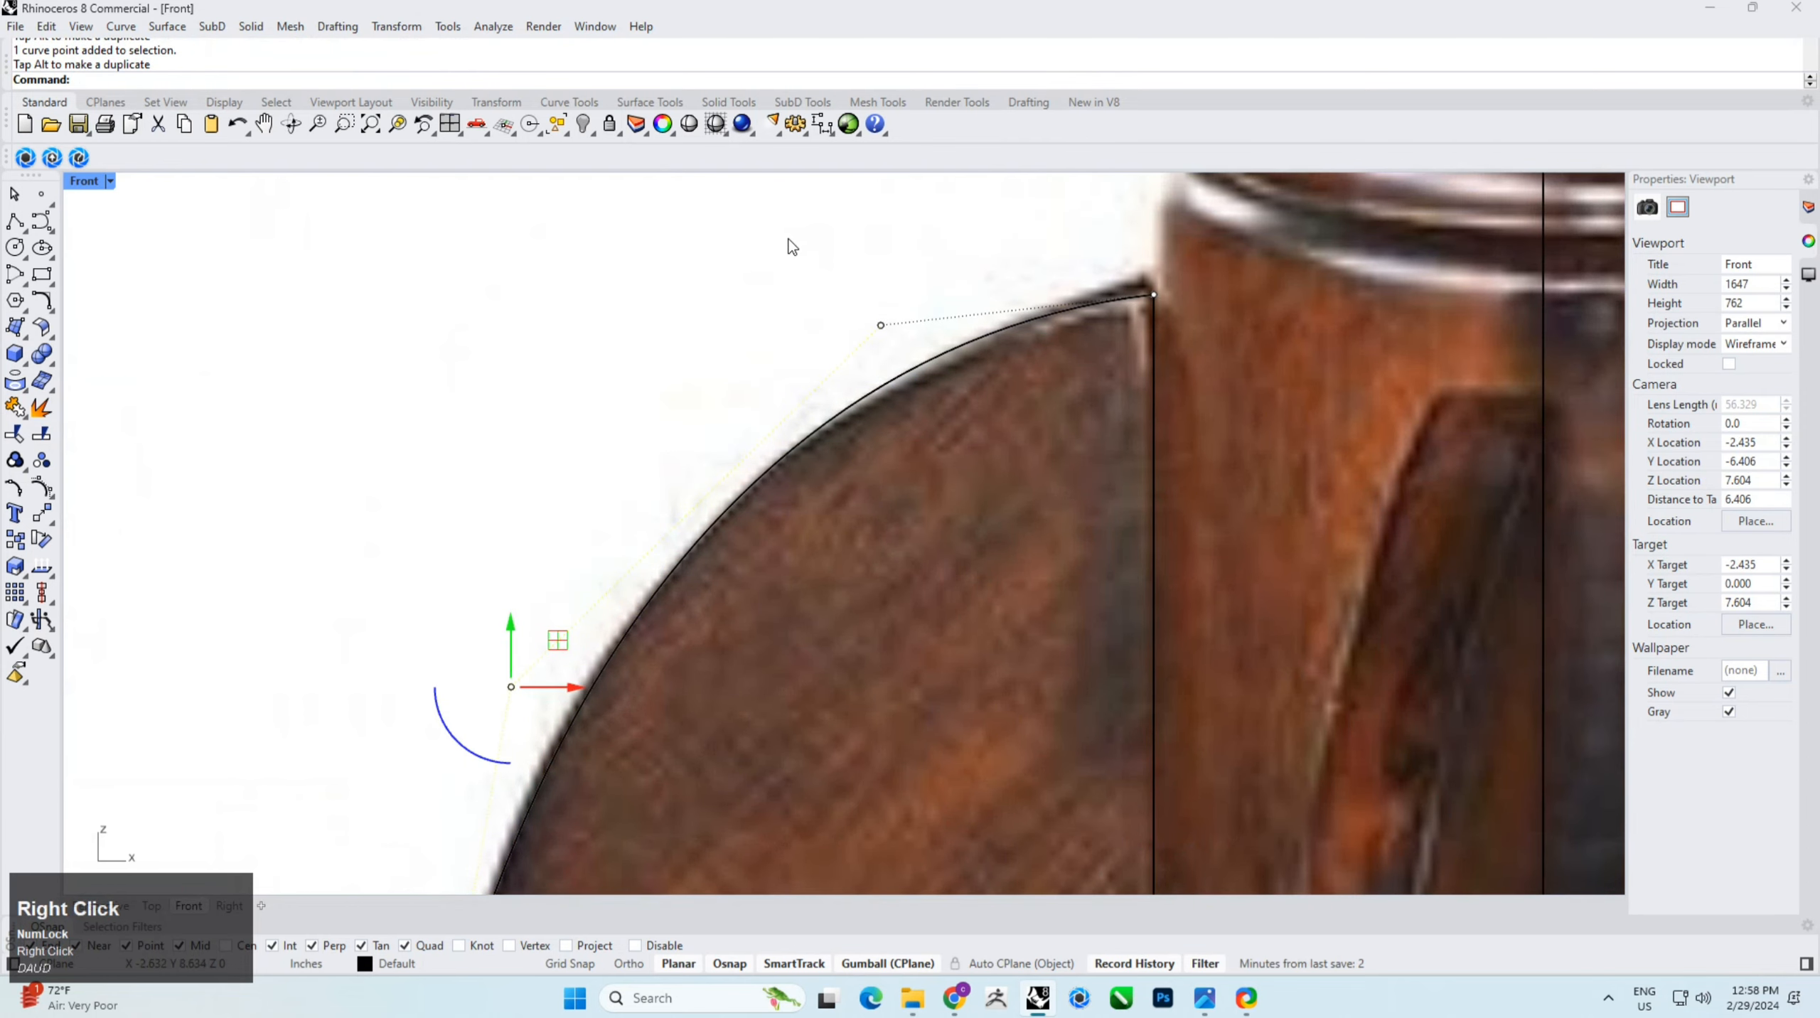
pyautogui.moveTo(791, 246); pyautogui.dragTo(937, 394)
pyautogui.click(929, 278)
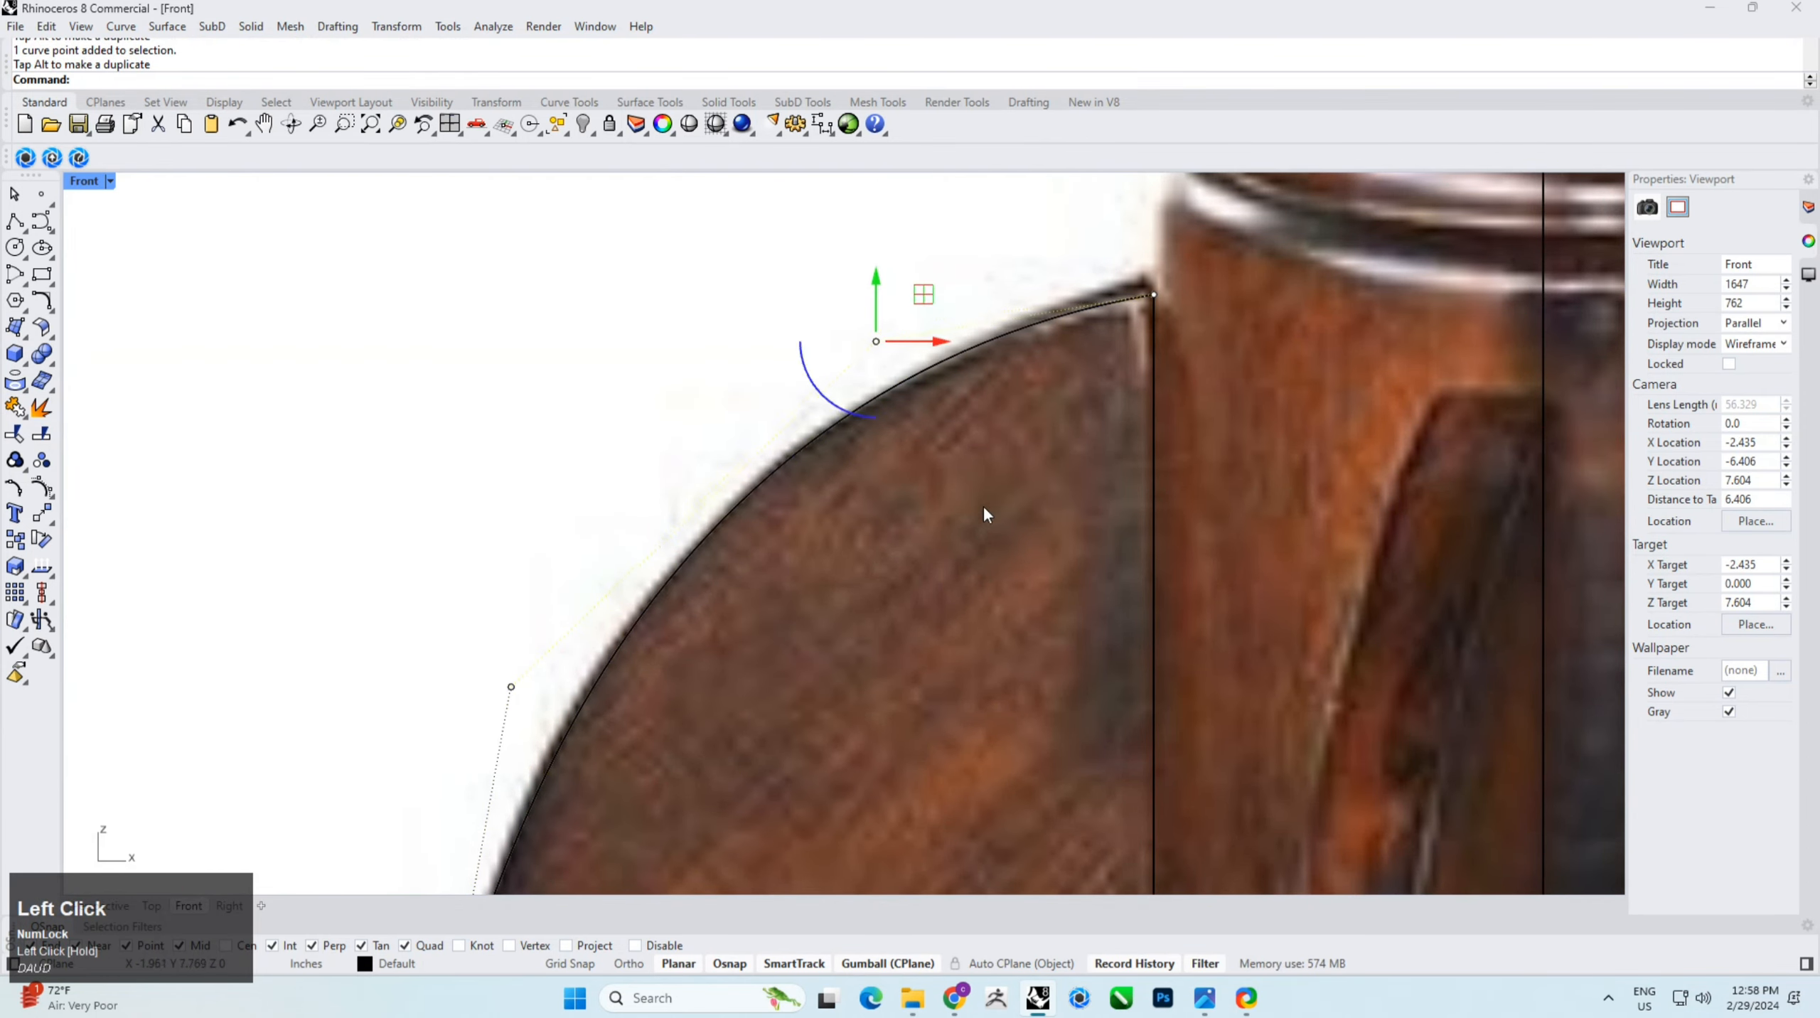
# Step: Move the control point below the leg's underside inward so the curve matches the photo's lower edge
pyautogui.scroll(-5, 792, 446)
pyautogui.scroll(10, 792, 446)
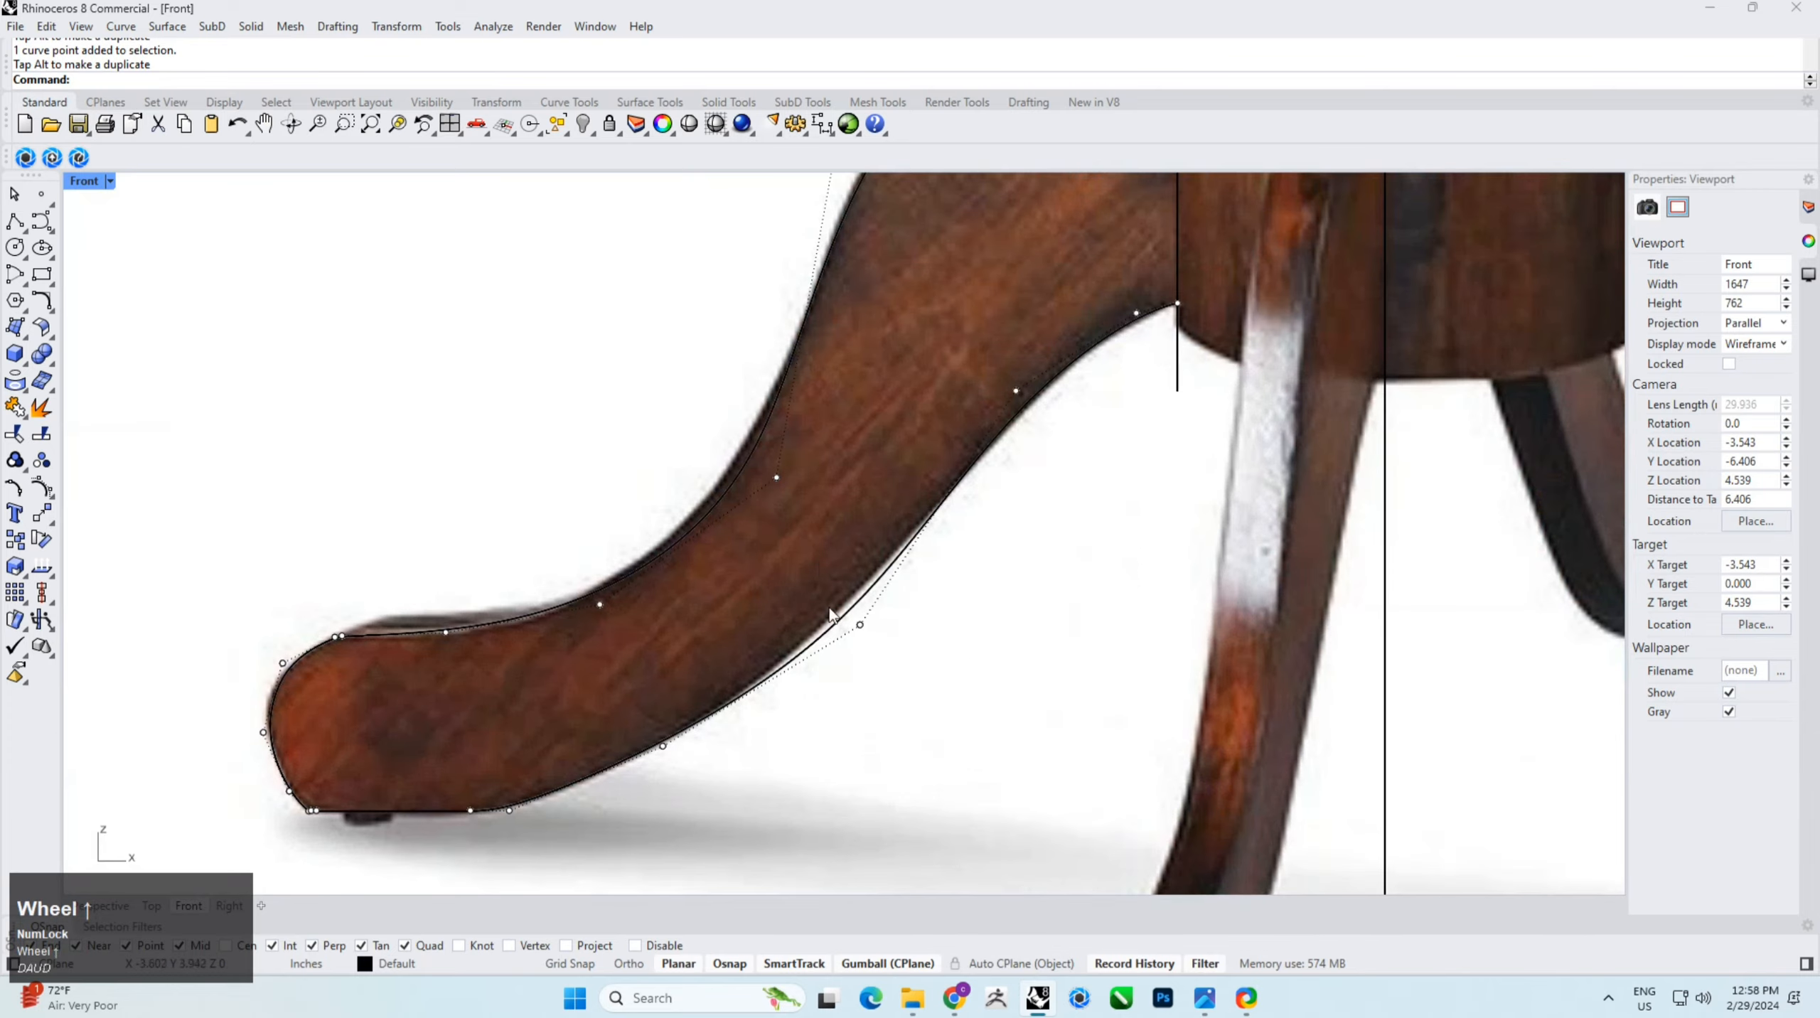
pyautogui.click(875, 651)
pyautogui.click(924, 610)
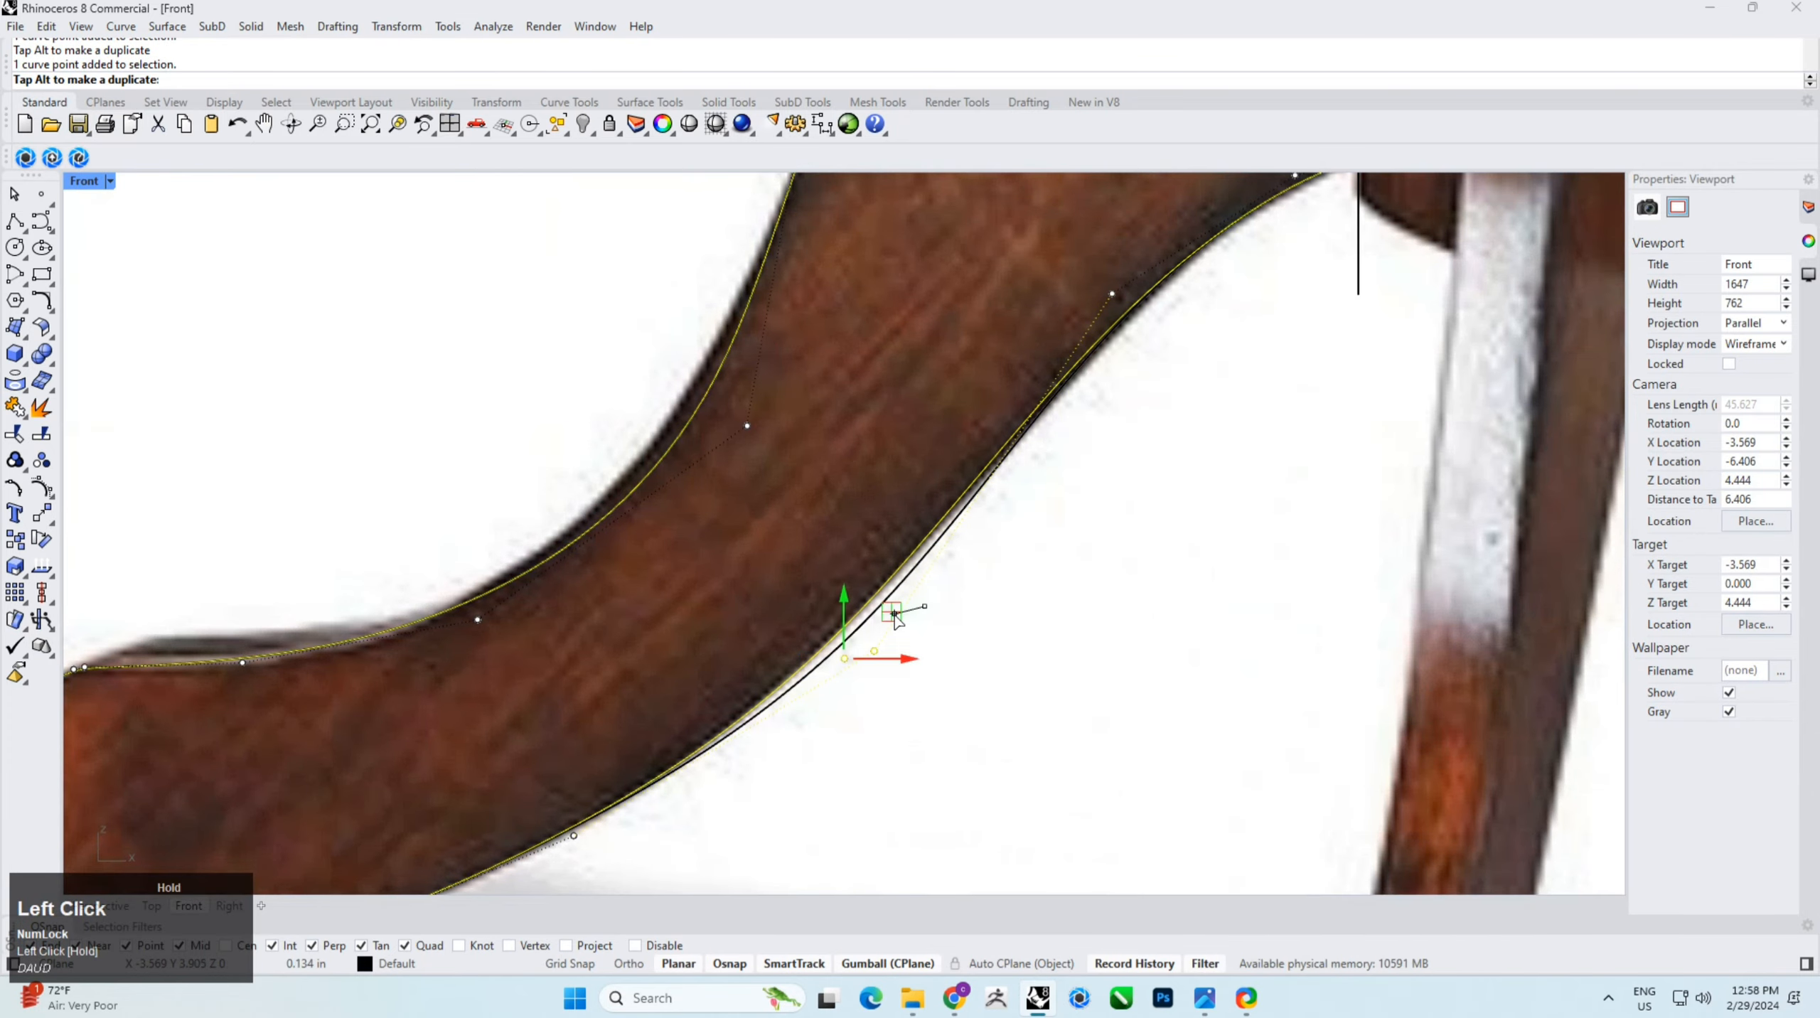
pyautogui.moveTo(682, 700); pyautogui.dragTo(845, 638, button='right')
# Step: Move the control point at the leg's inner upper bend slightly up and outward to fit the photo's edge
pyautogui.moveTo(828, 238); pyautogui.dragTo(1104, 506)
pyautogui.moveTo(954, 345); pyautogui.dragTo(965, 472, button='right')
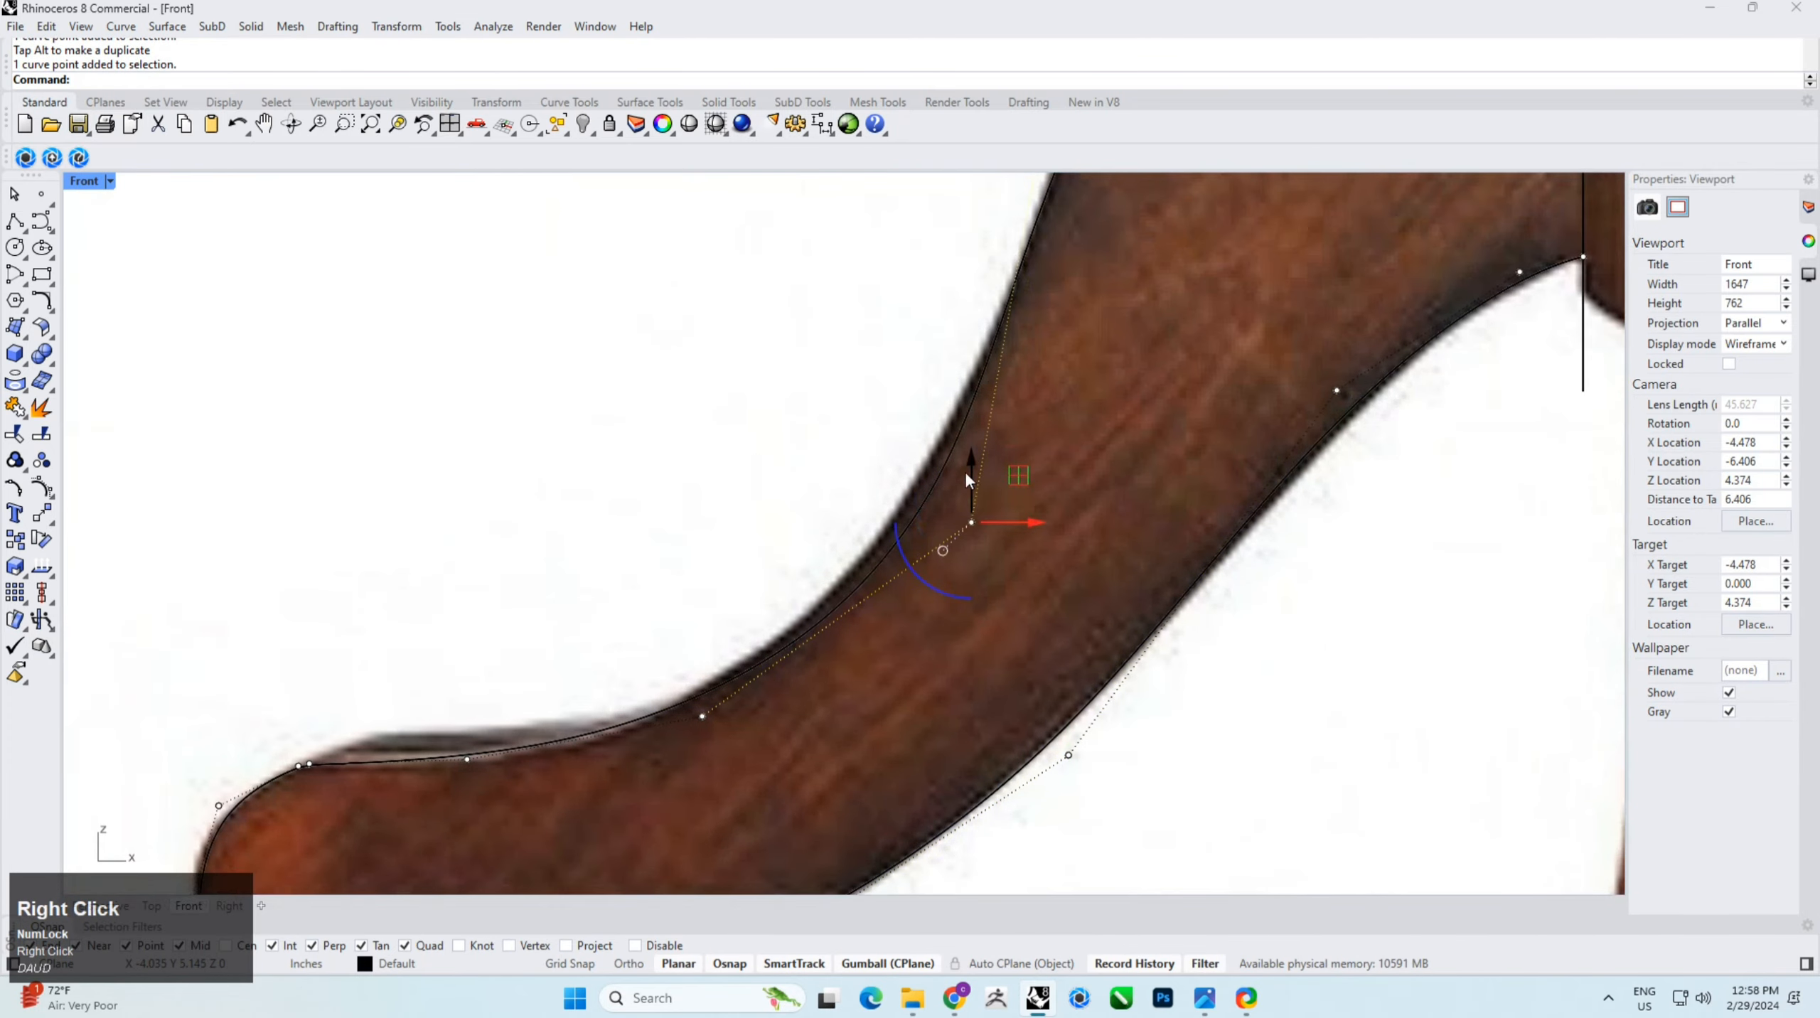
pyautogui.moveTo(1020, 468); pyautogui.dragTo(1011, 440)
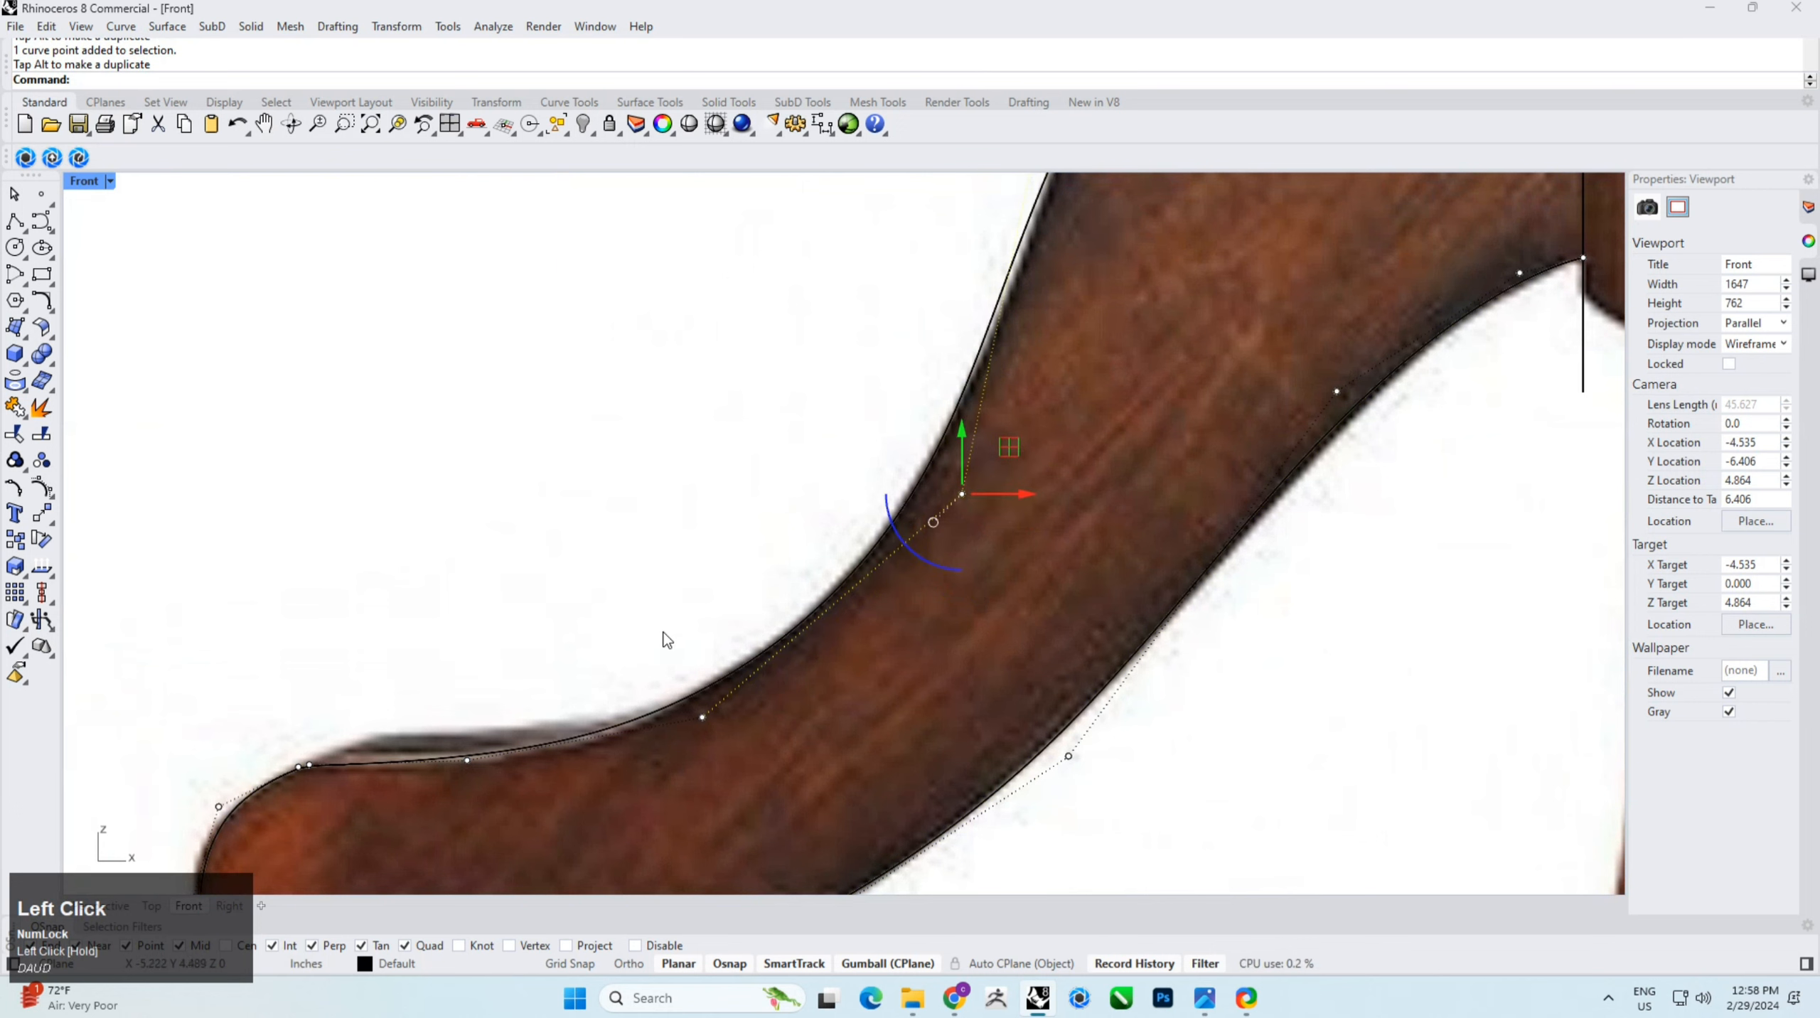
# Step: Move the control point where the foot's flat underside starts curving upward slightly outward along the leg's lower edge
pyautogui.moveTo(578, 687); pyautogui.dragTo(715, 362, button='right')
pyautogui.scroll(4, 684, 601)
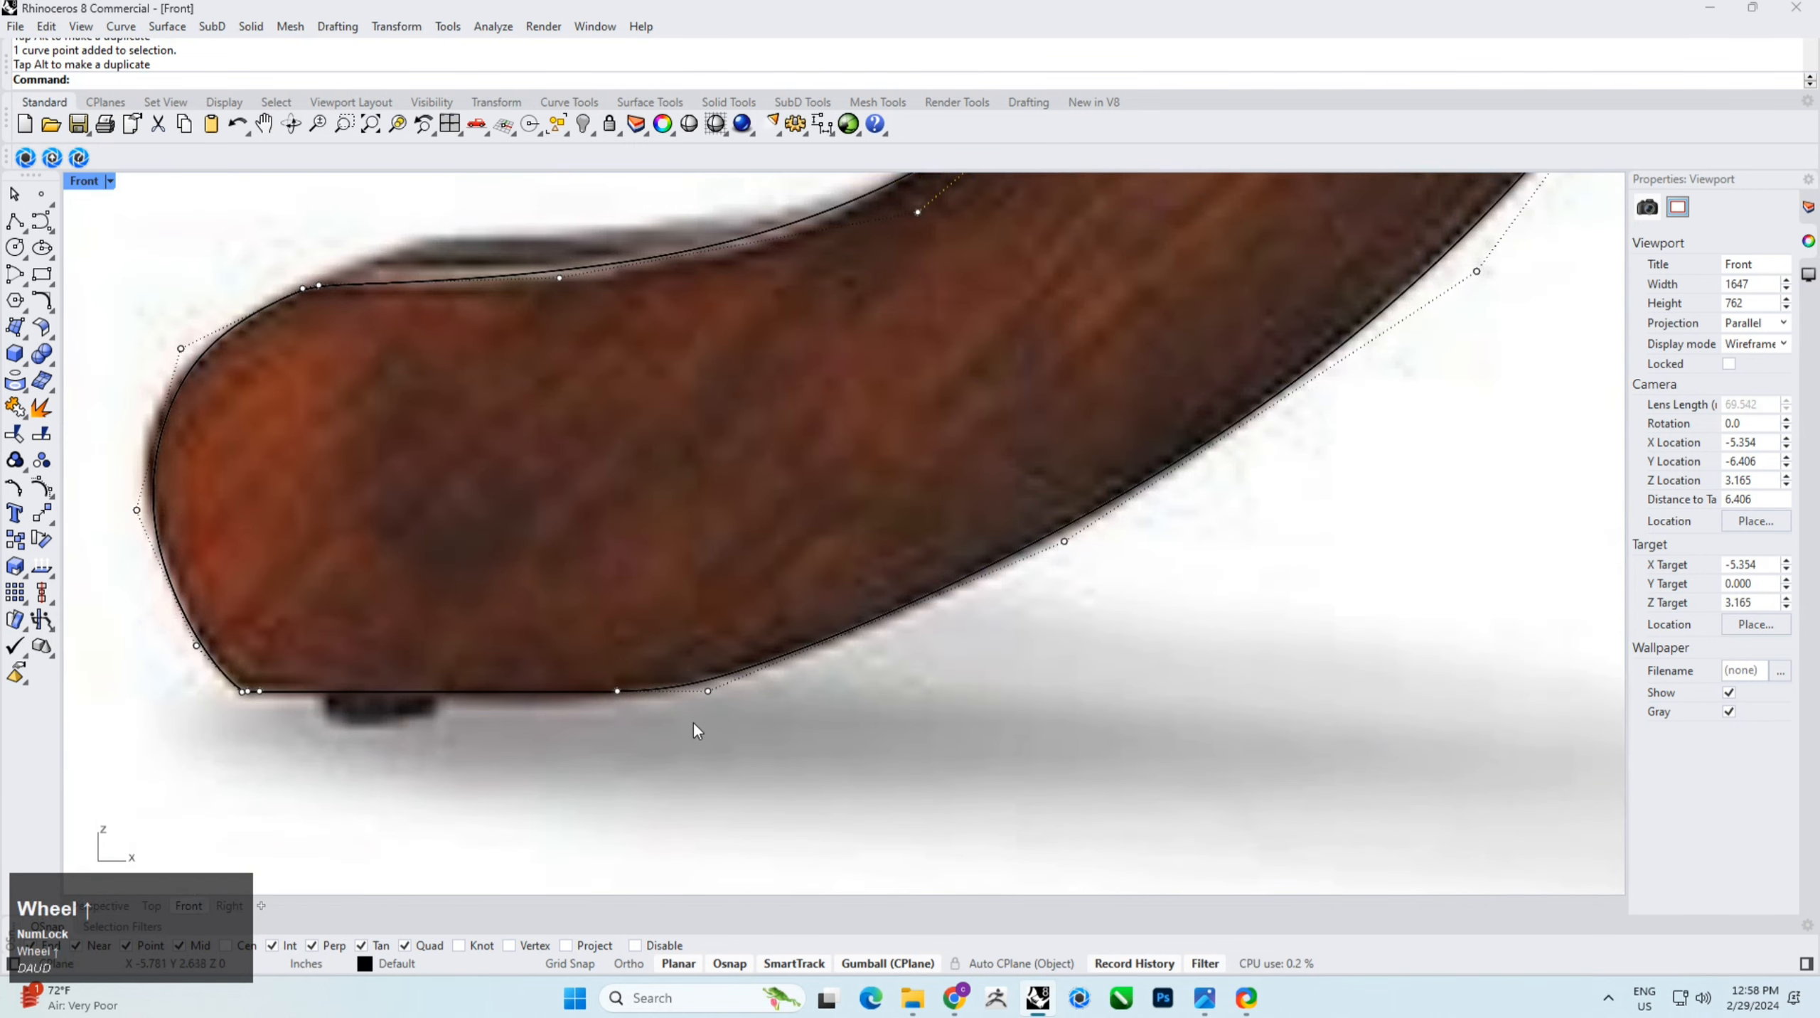
pyautogui.click(708, 689)
pyautogui.moveTo(755, 646); pyautogui.dragTo(765, 646)
pyautogui.click(1330, 647)
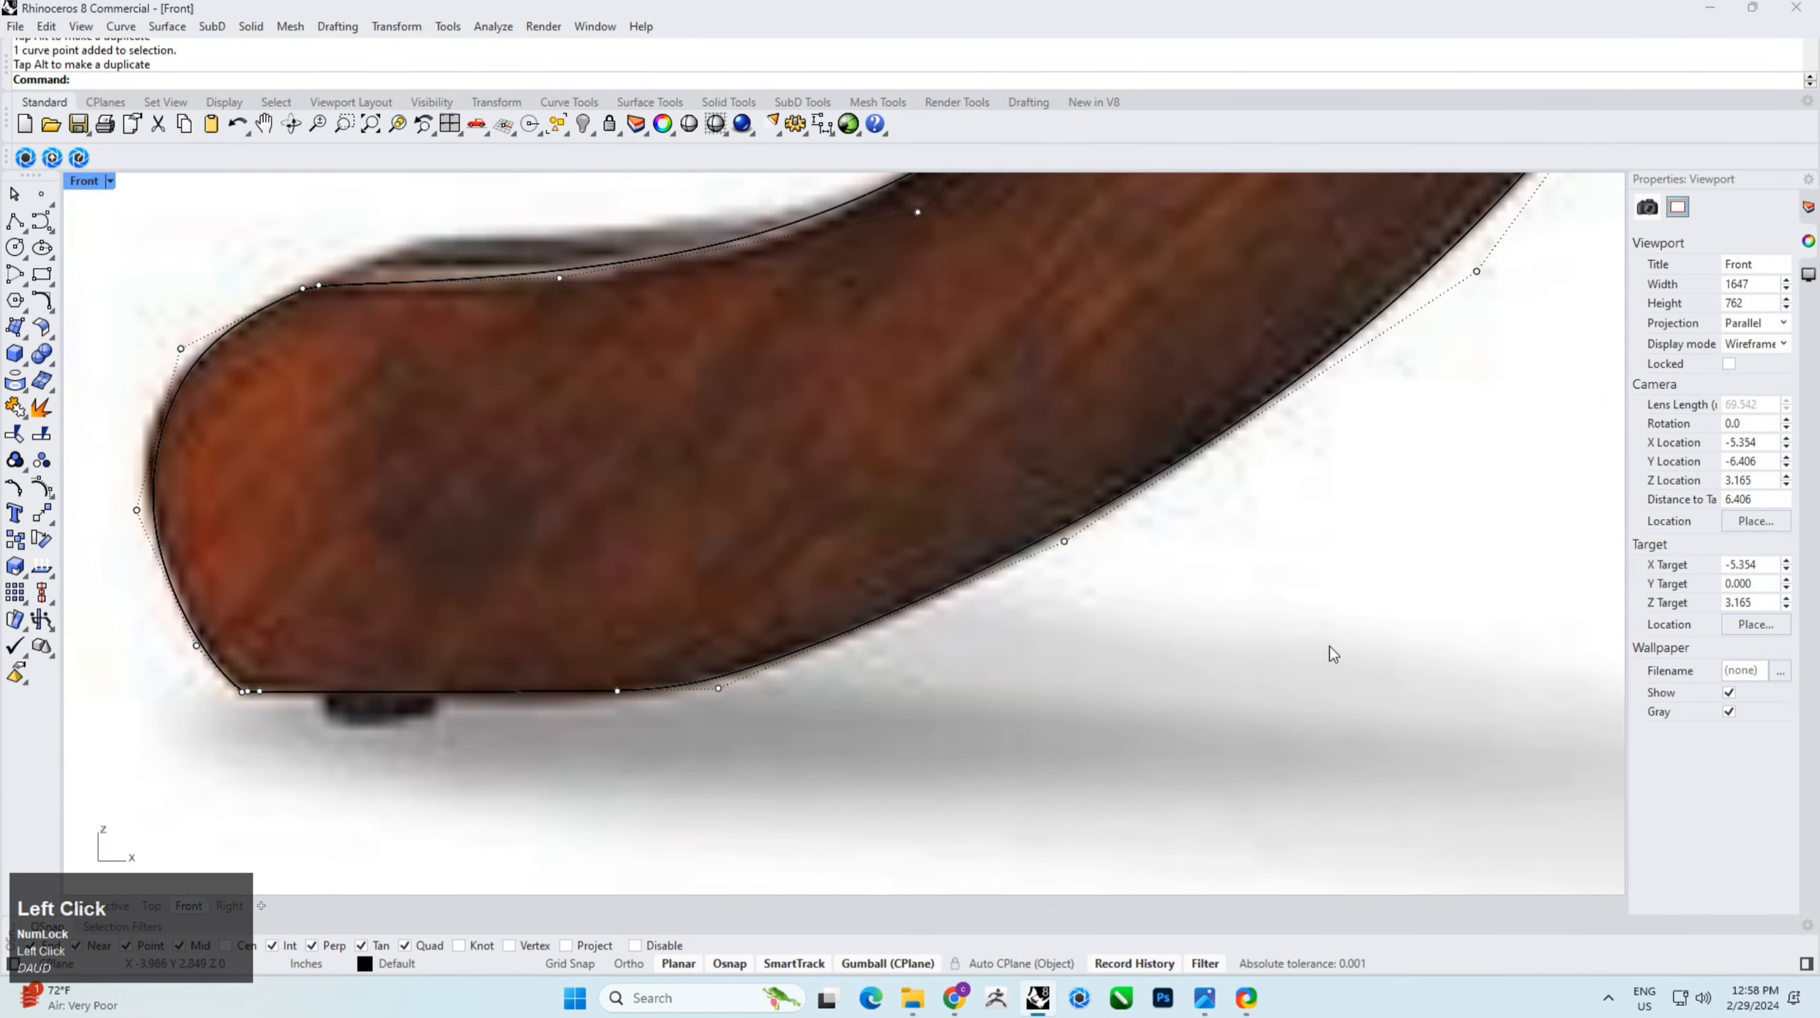
# Step: Unlock the reference photo of the table and delete it, keeping only the traced profile curves
pyautogui.scroll(-12, 864, 573)
pyautogui.moveTo(1201, 437); pyautogui.dragTo(792, 712, button='right')
pyautogui.scroll(-6, 792, 710)
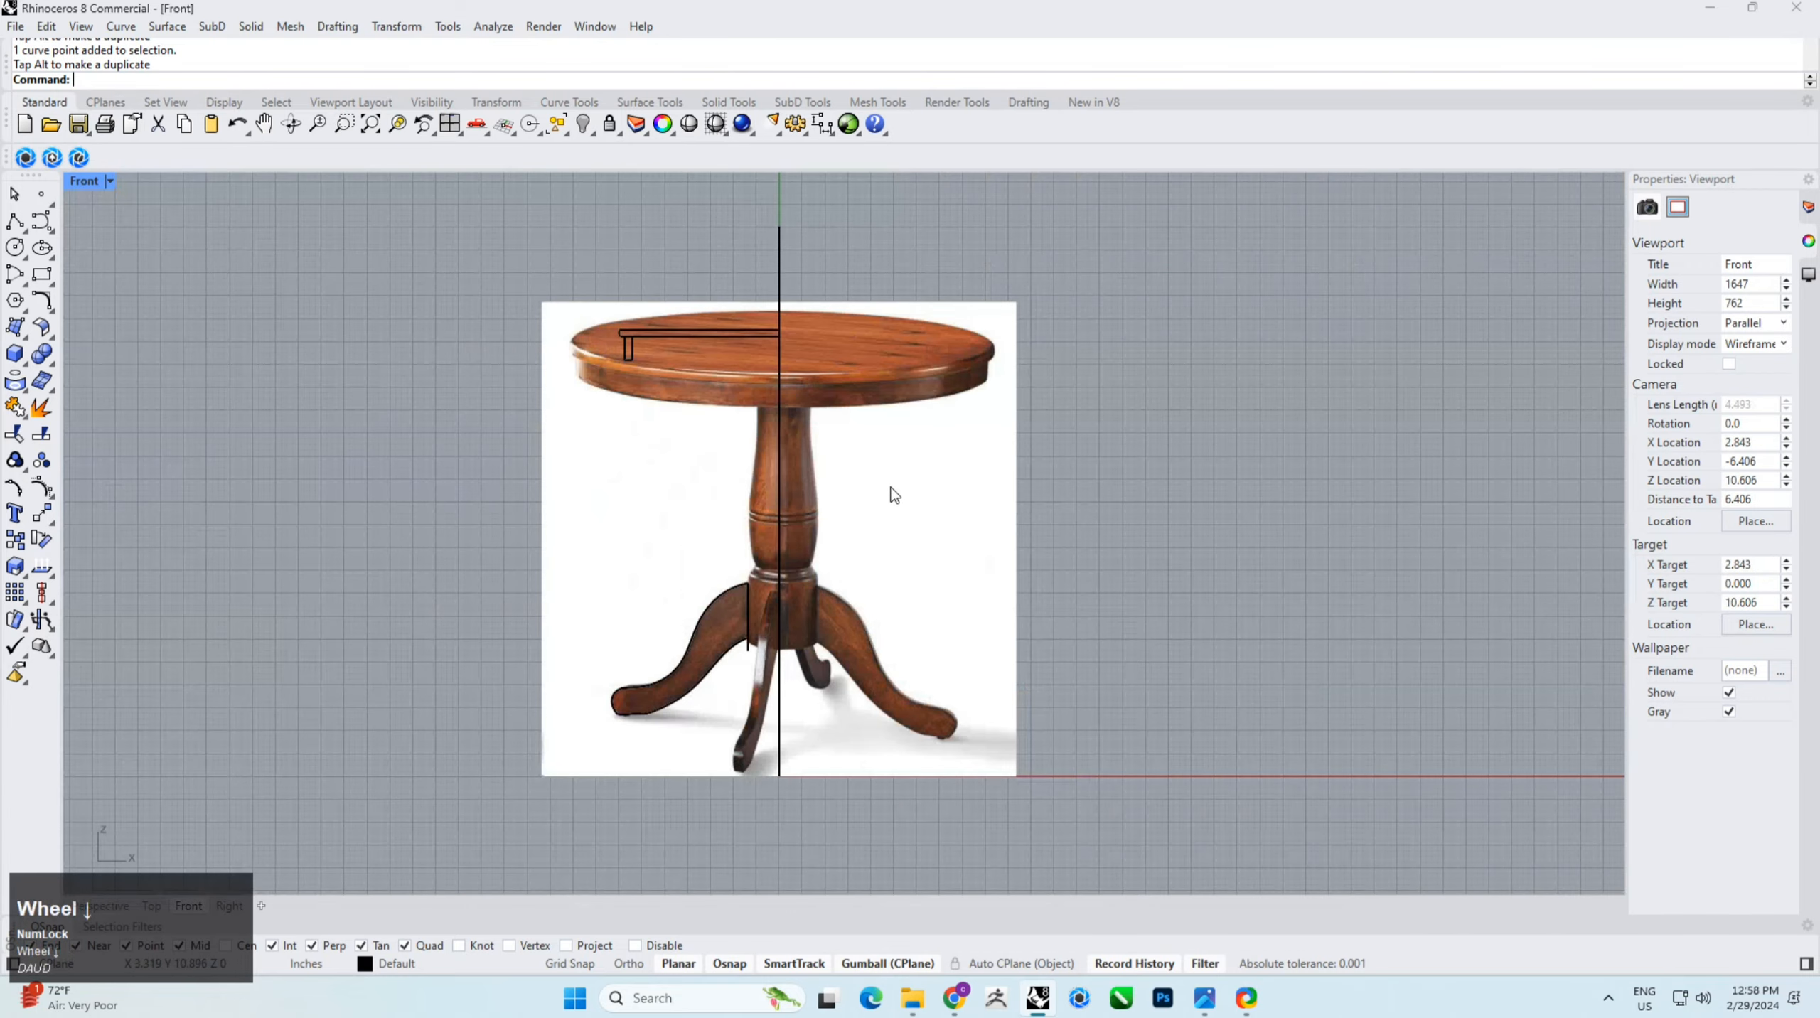
pyautogui.moveTo(852, 284); pyautogui.dragTo(791, 462, button='right')
pyautogui.click(617, 131)
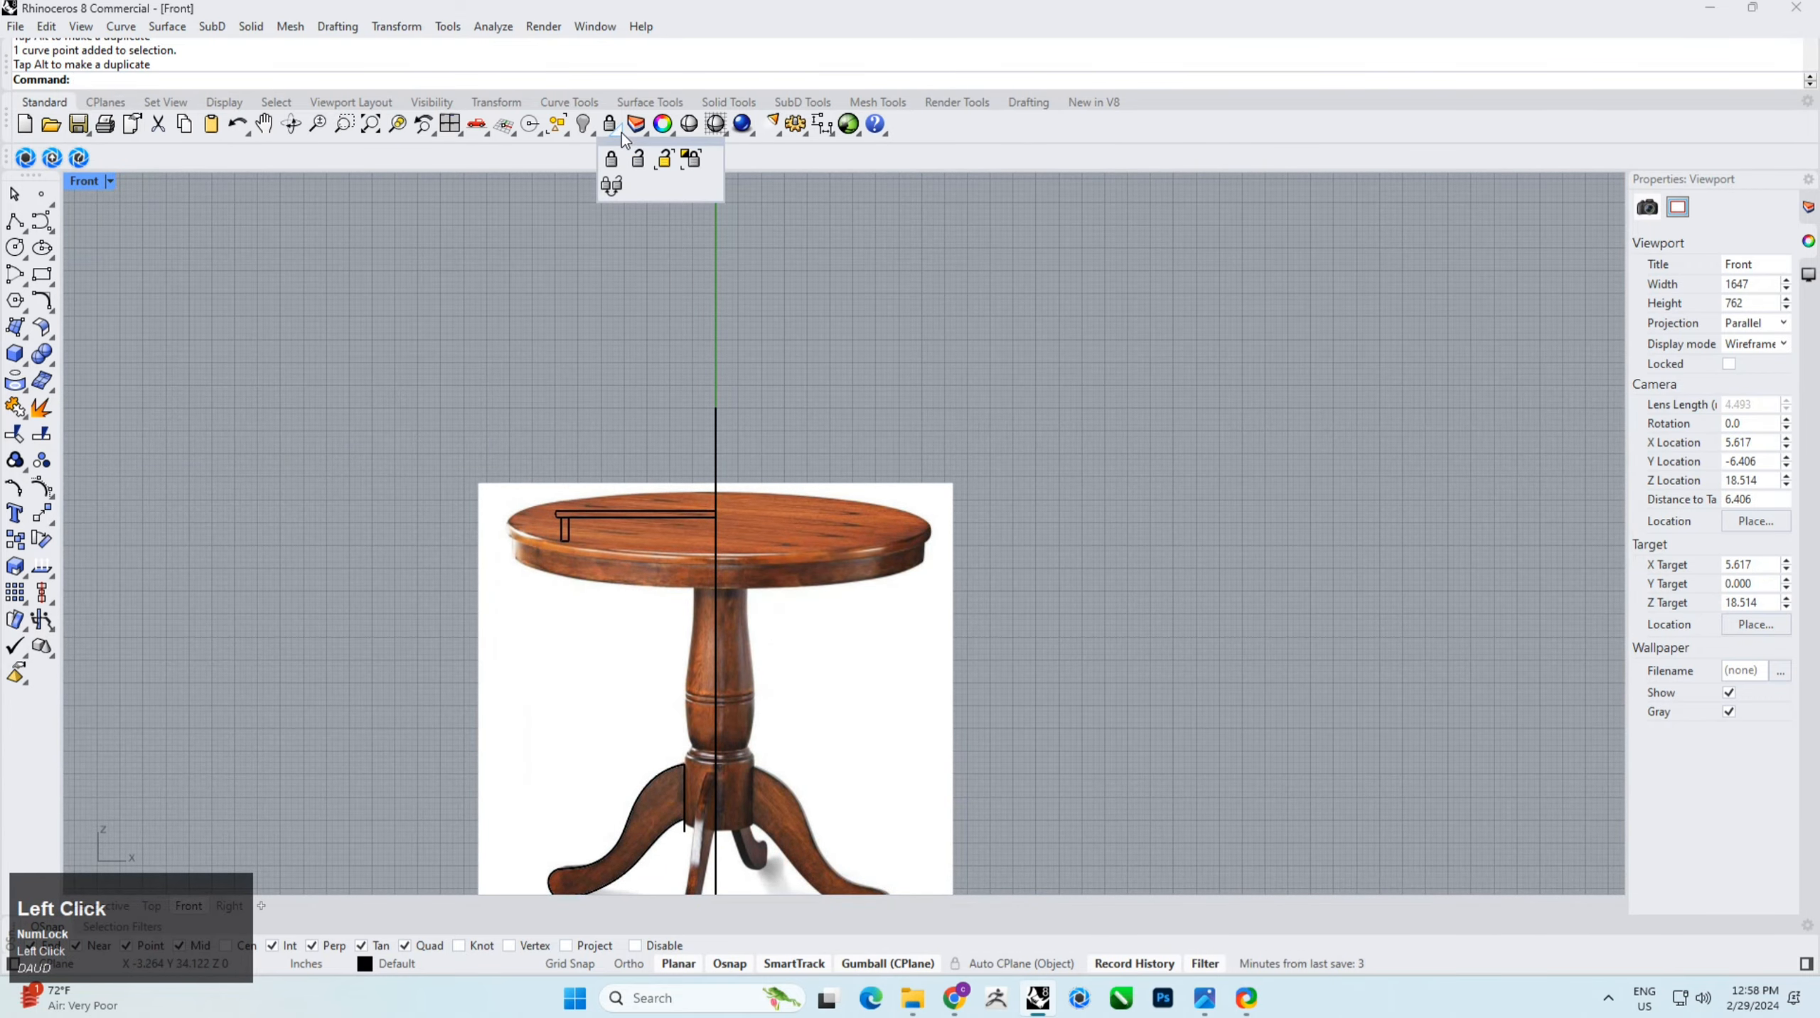
pyautogui.click(637, 170)
pyautogui.click(832, 778)
pyautogui.press('Delete')
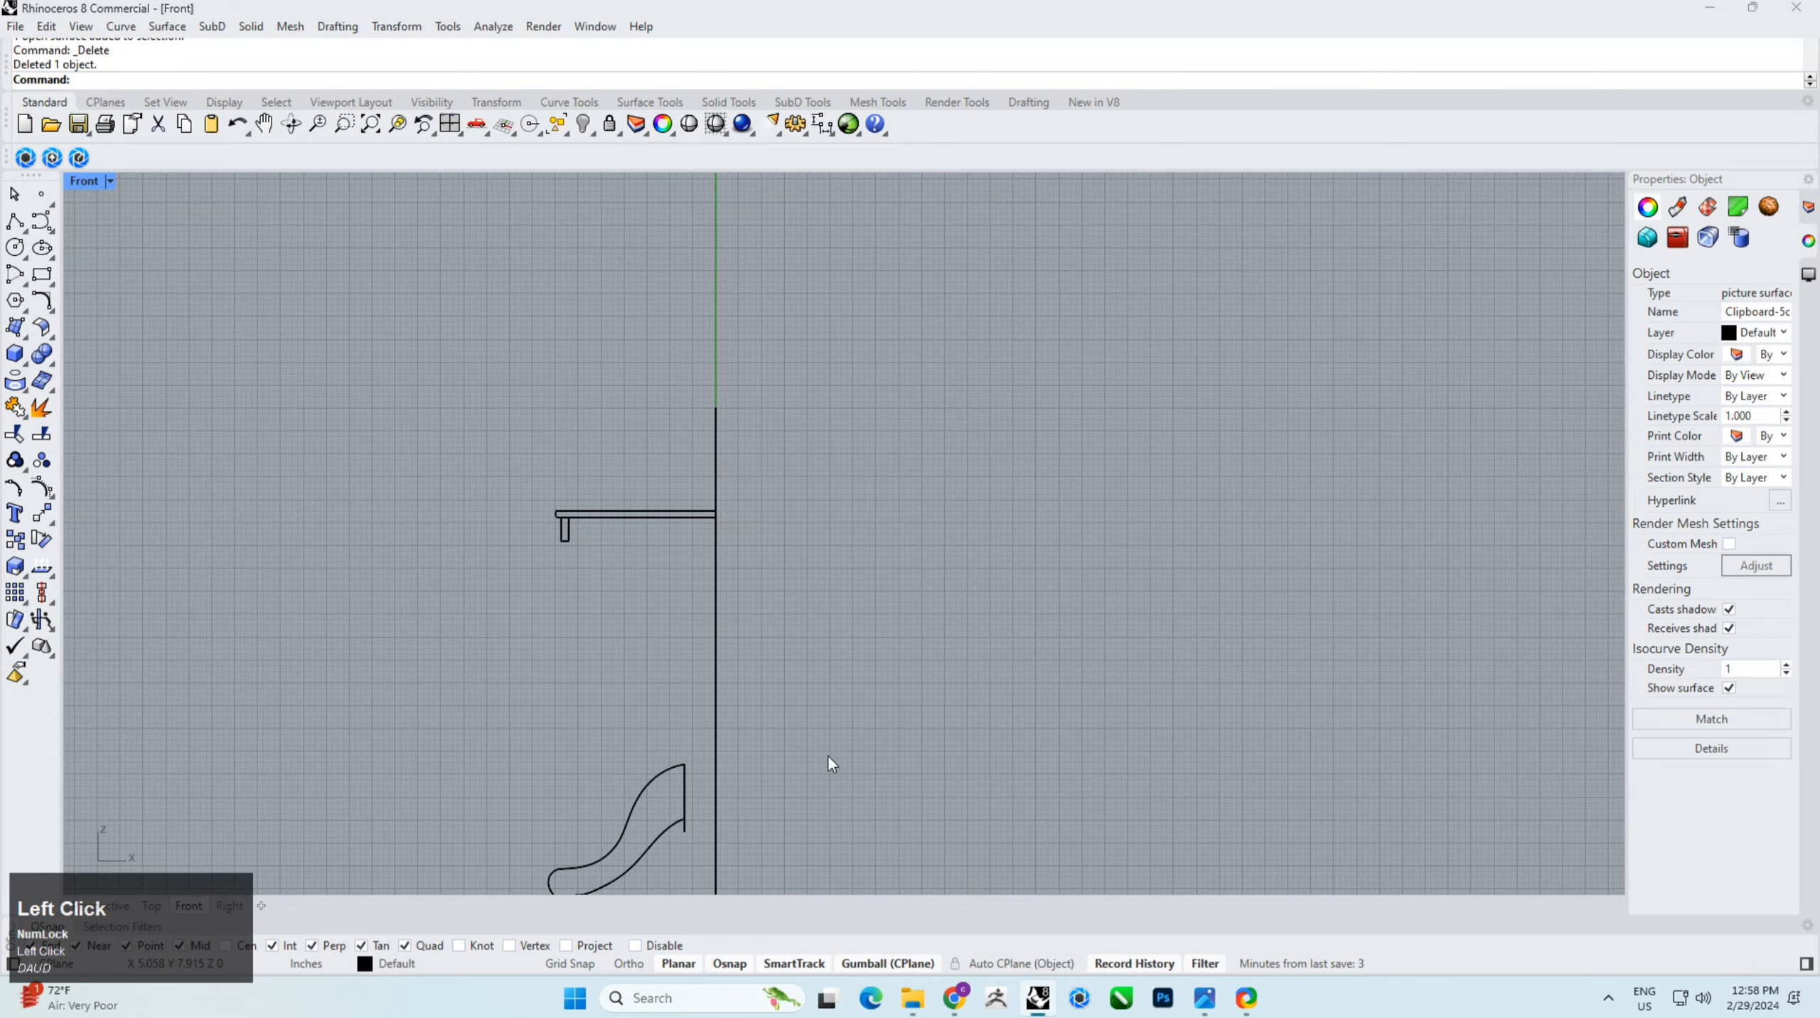
# Step: Delete the overlong vertical line at the inner end of the leg profile
pyautogui.scroll(-2, 716, 539)
pyautogui.moveTo(716, 539); pyautogui.dragTo(714, 470, button='right')
pyautogui.scroll(8, 660, 623)
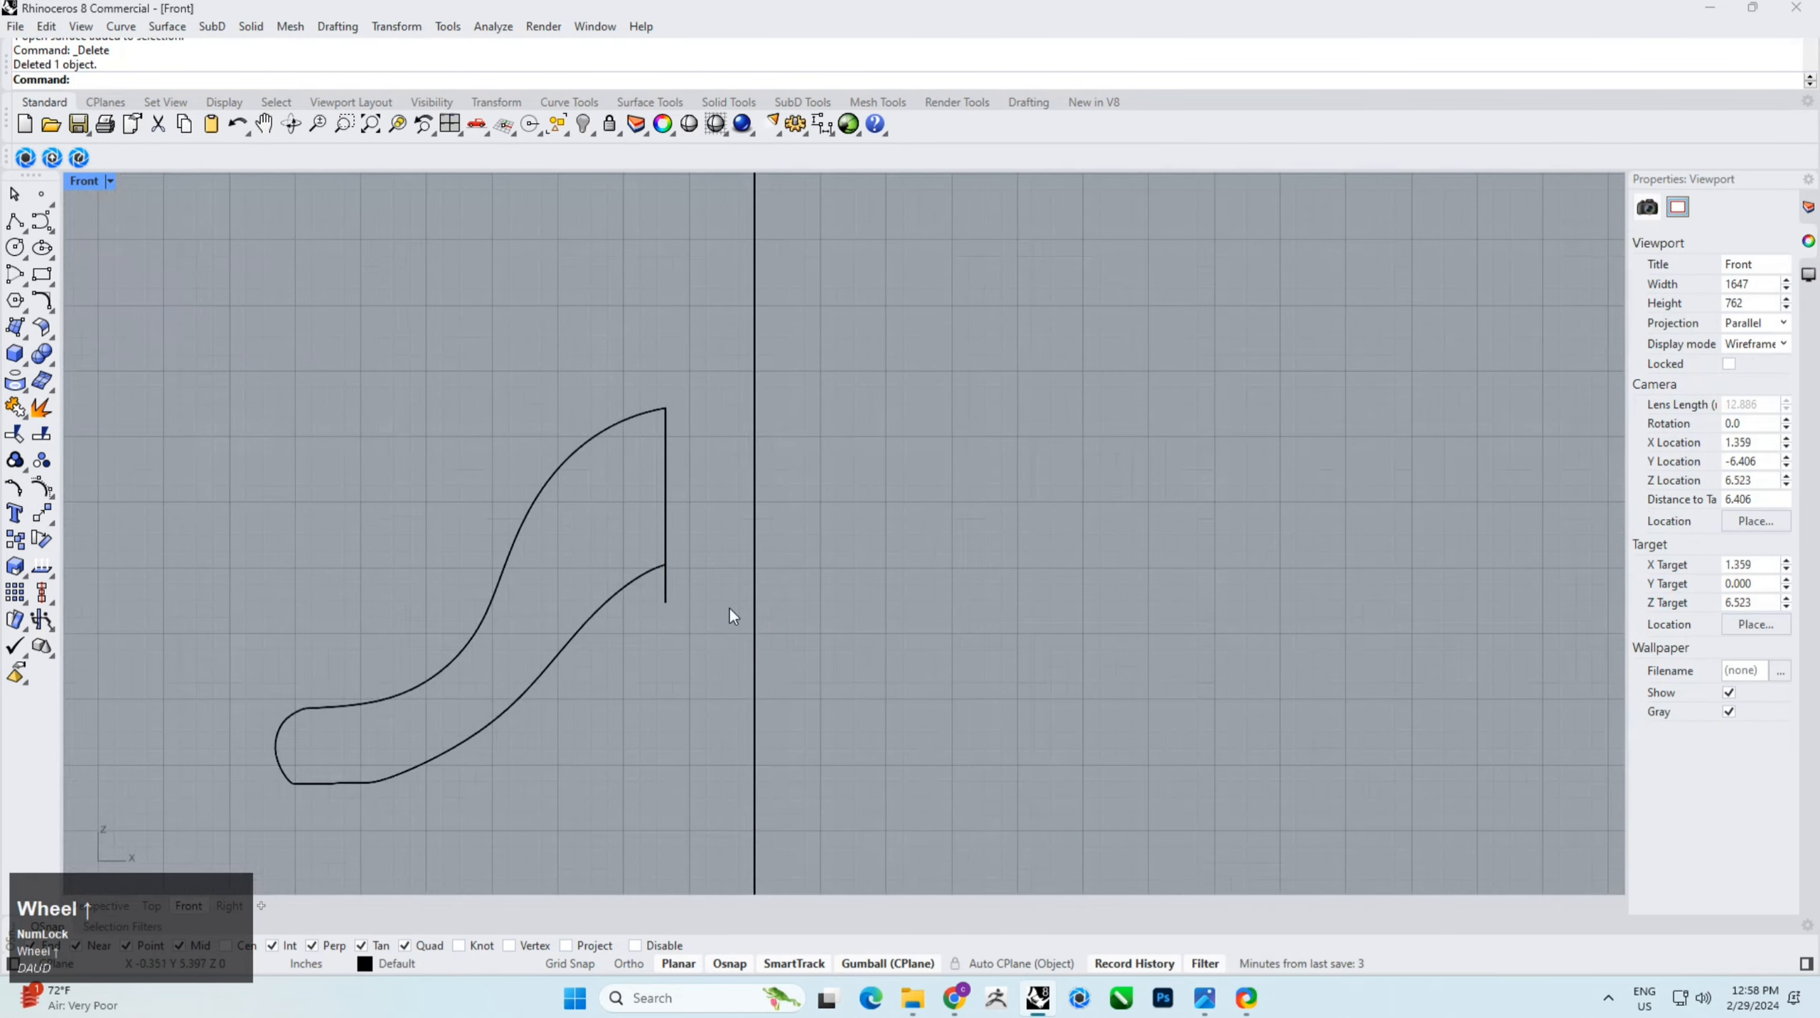
pyautogui.click(669, 592)
pyautogui.press('Delete')
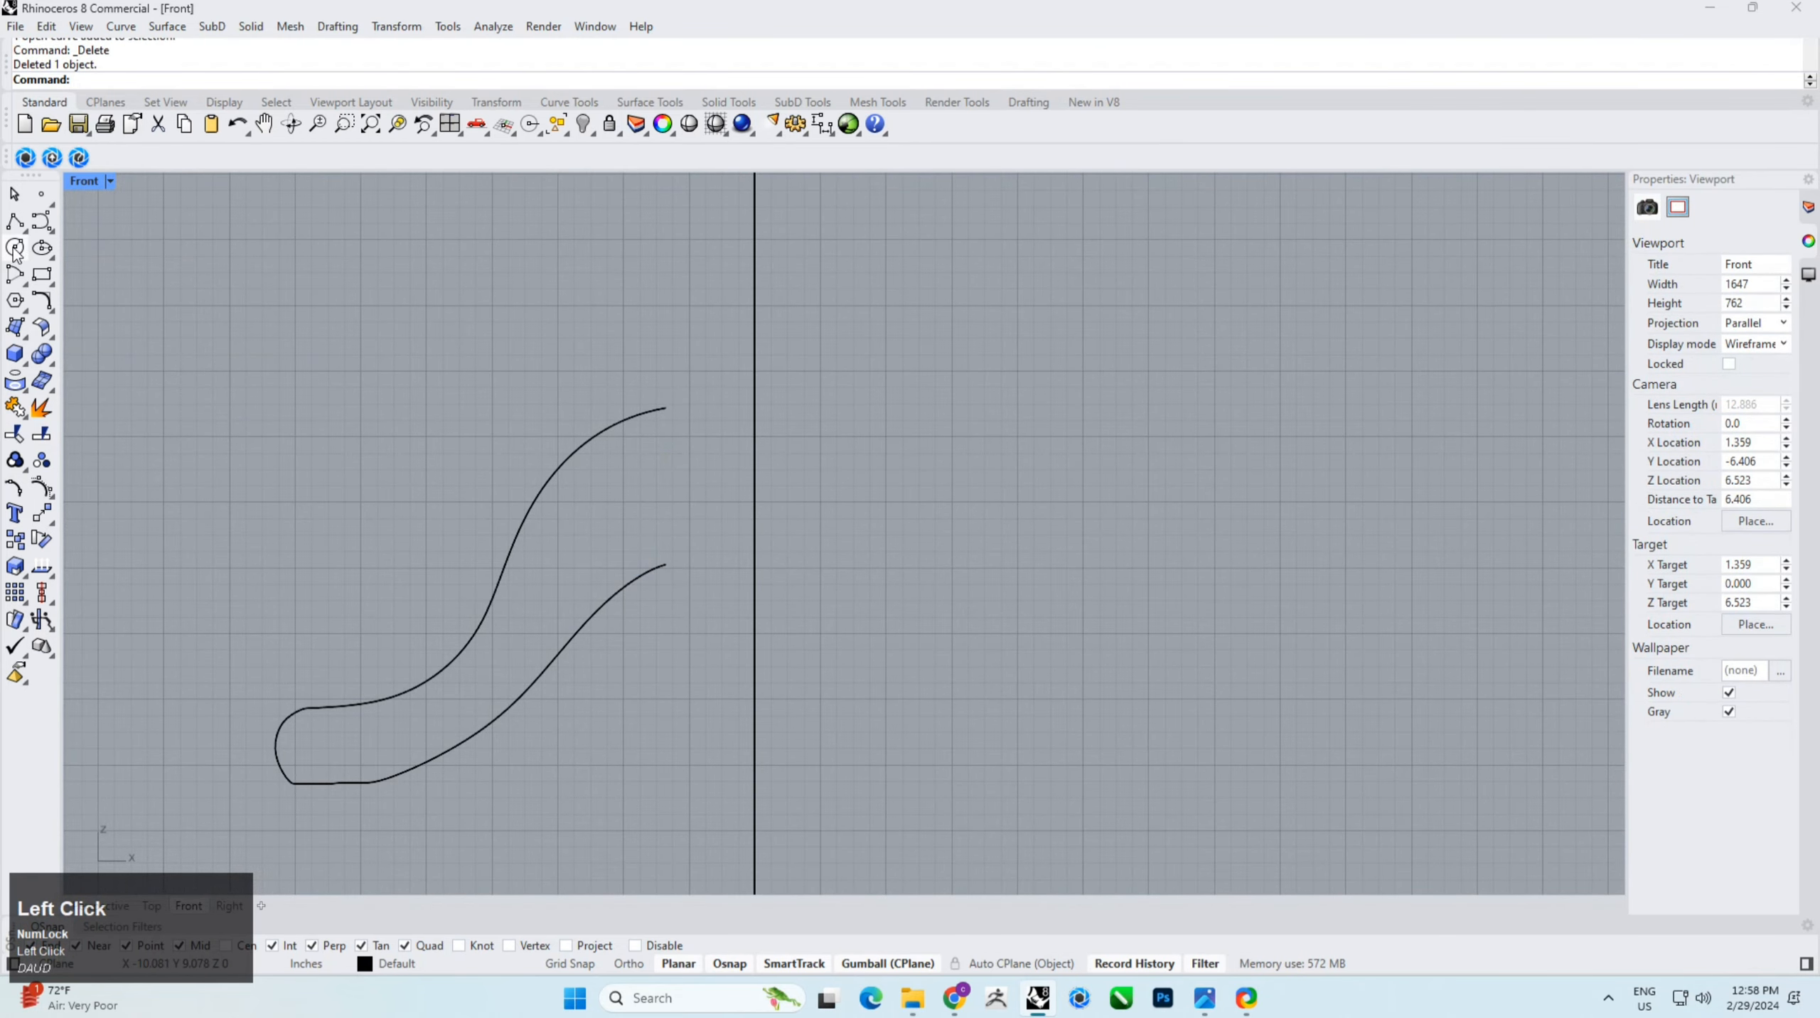
# Step: Draw a vertical polyline between the leg curve's two open ends and join it with the curve into a closed profile
pyautogui.click(15, 222)
pyautogui.click(665, 564)
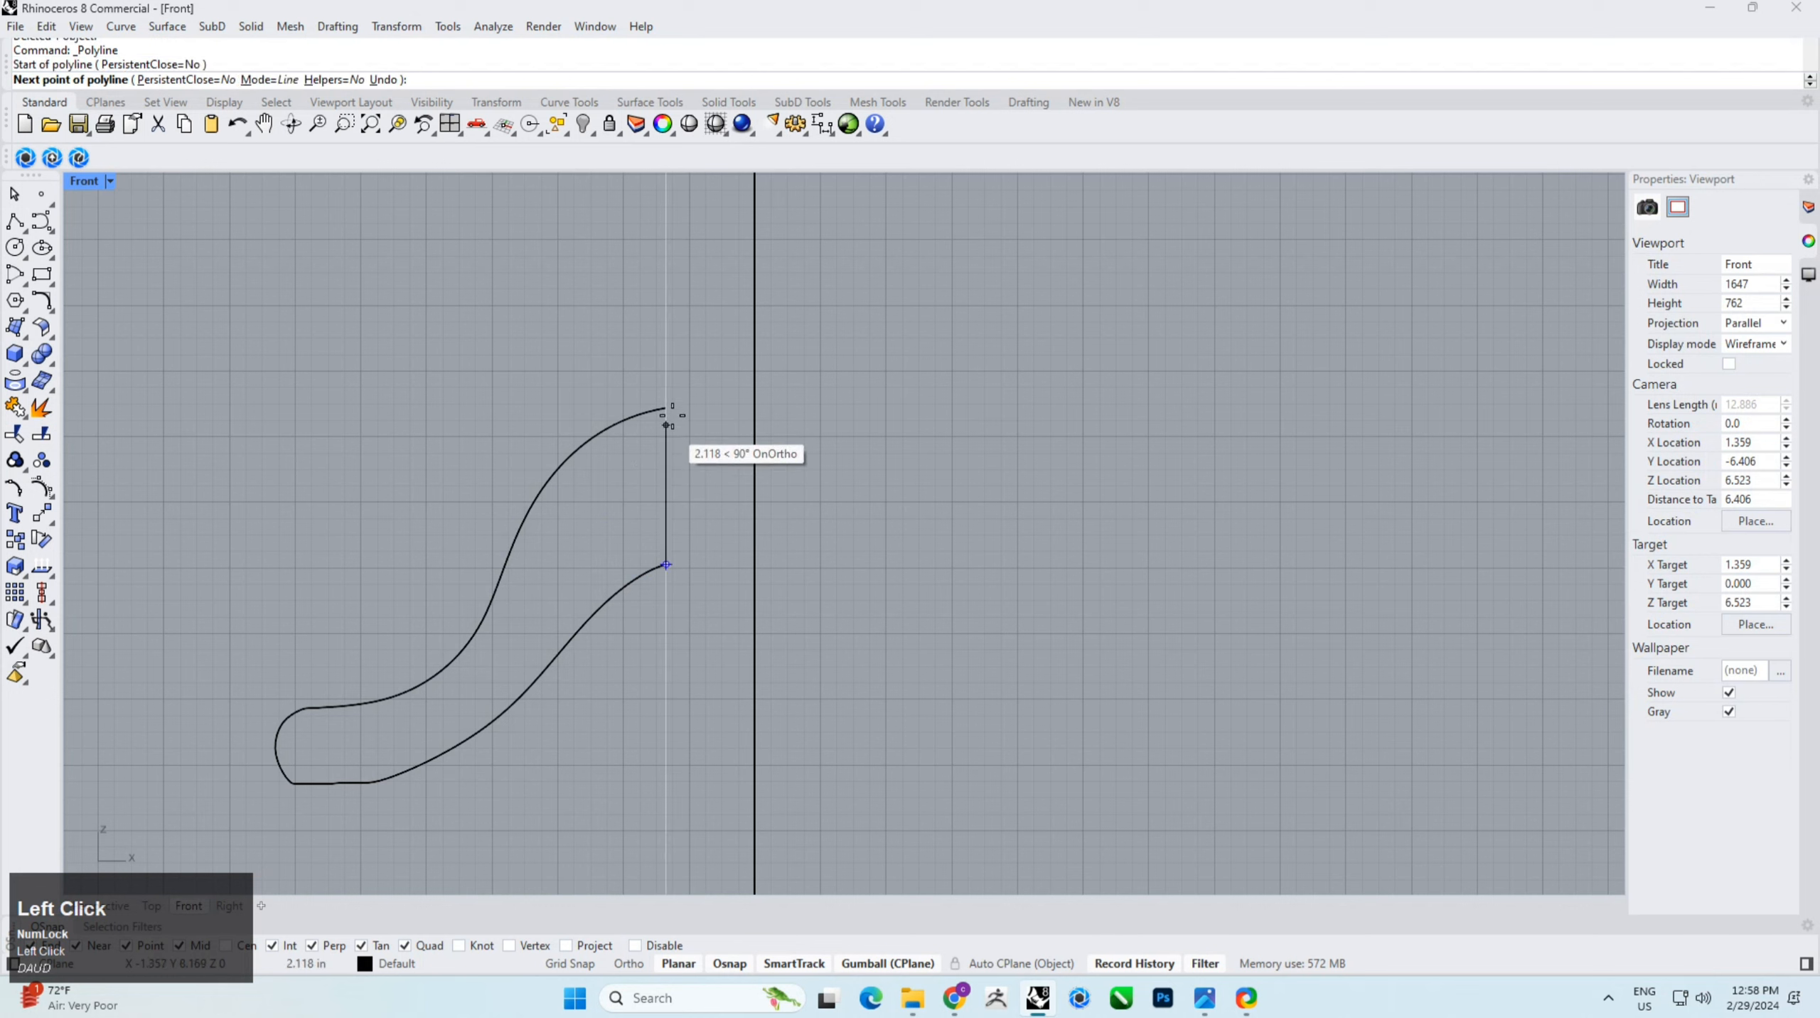
pyautogui.click(668, 410)
pyautogui.rightClick(673, 410)
pyautogui.moveTo(694, 371); pyautogui.dragTo(611, 600)
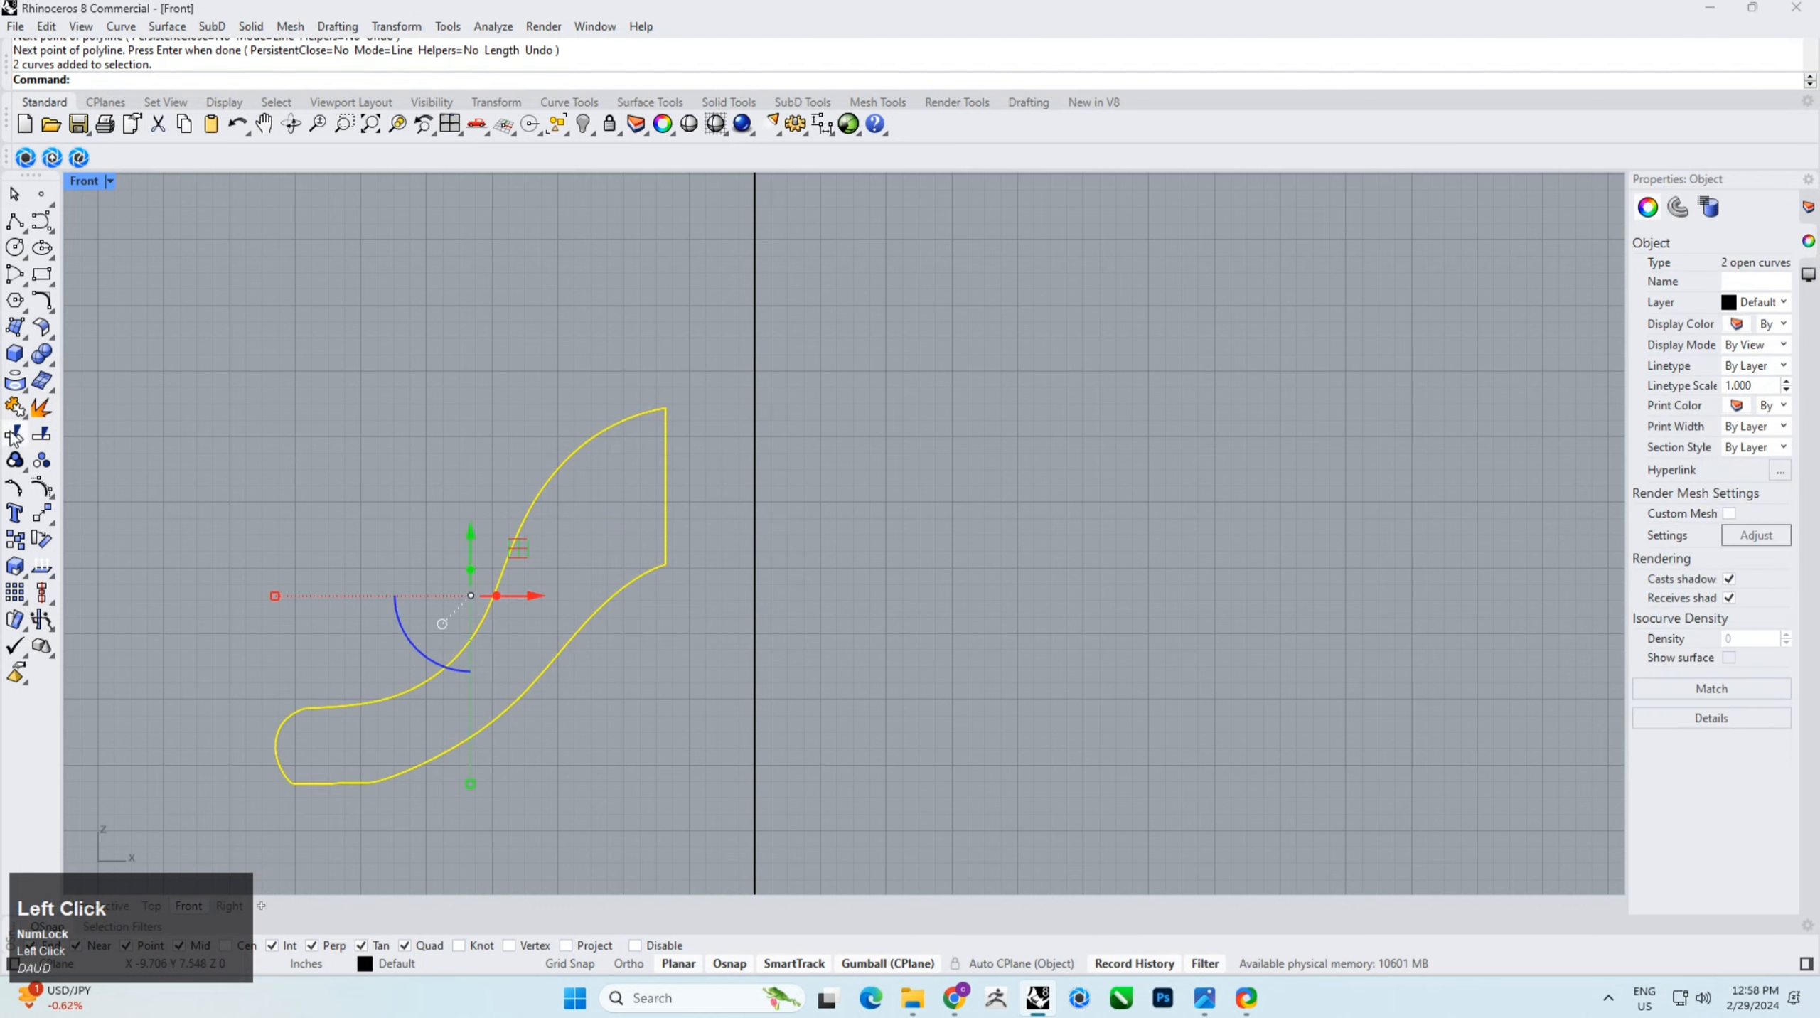
pyautogui.click(15, 408)
# Step: Align the bottom of the closed leg profile to the ground line at point 0
pyautogui.click(53, 605)
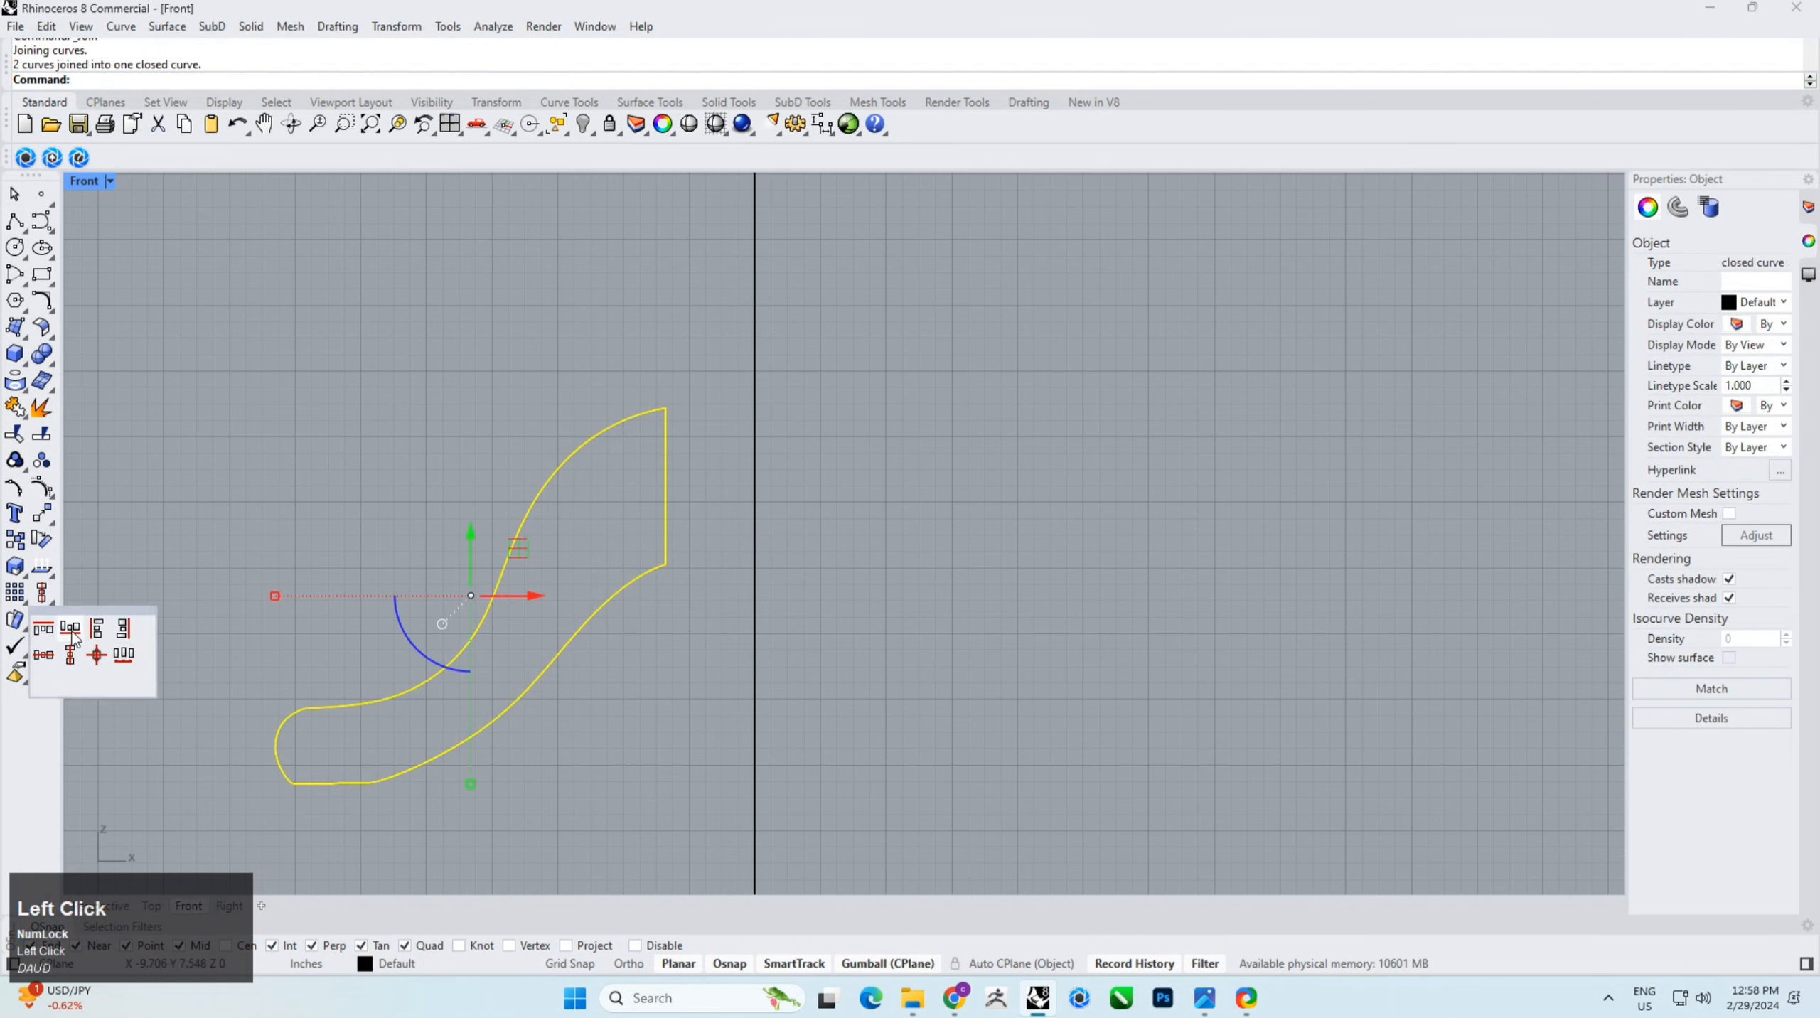
pyautogui.click(80, 630)
pyautogui.write('0')
pyautogui.press('Return')
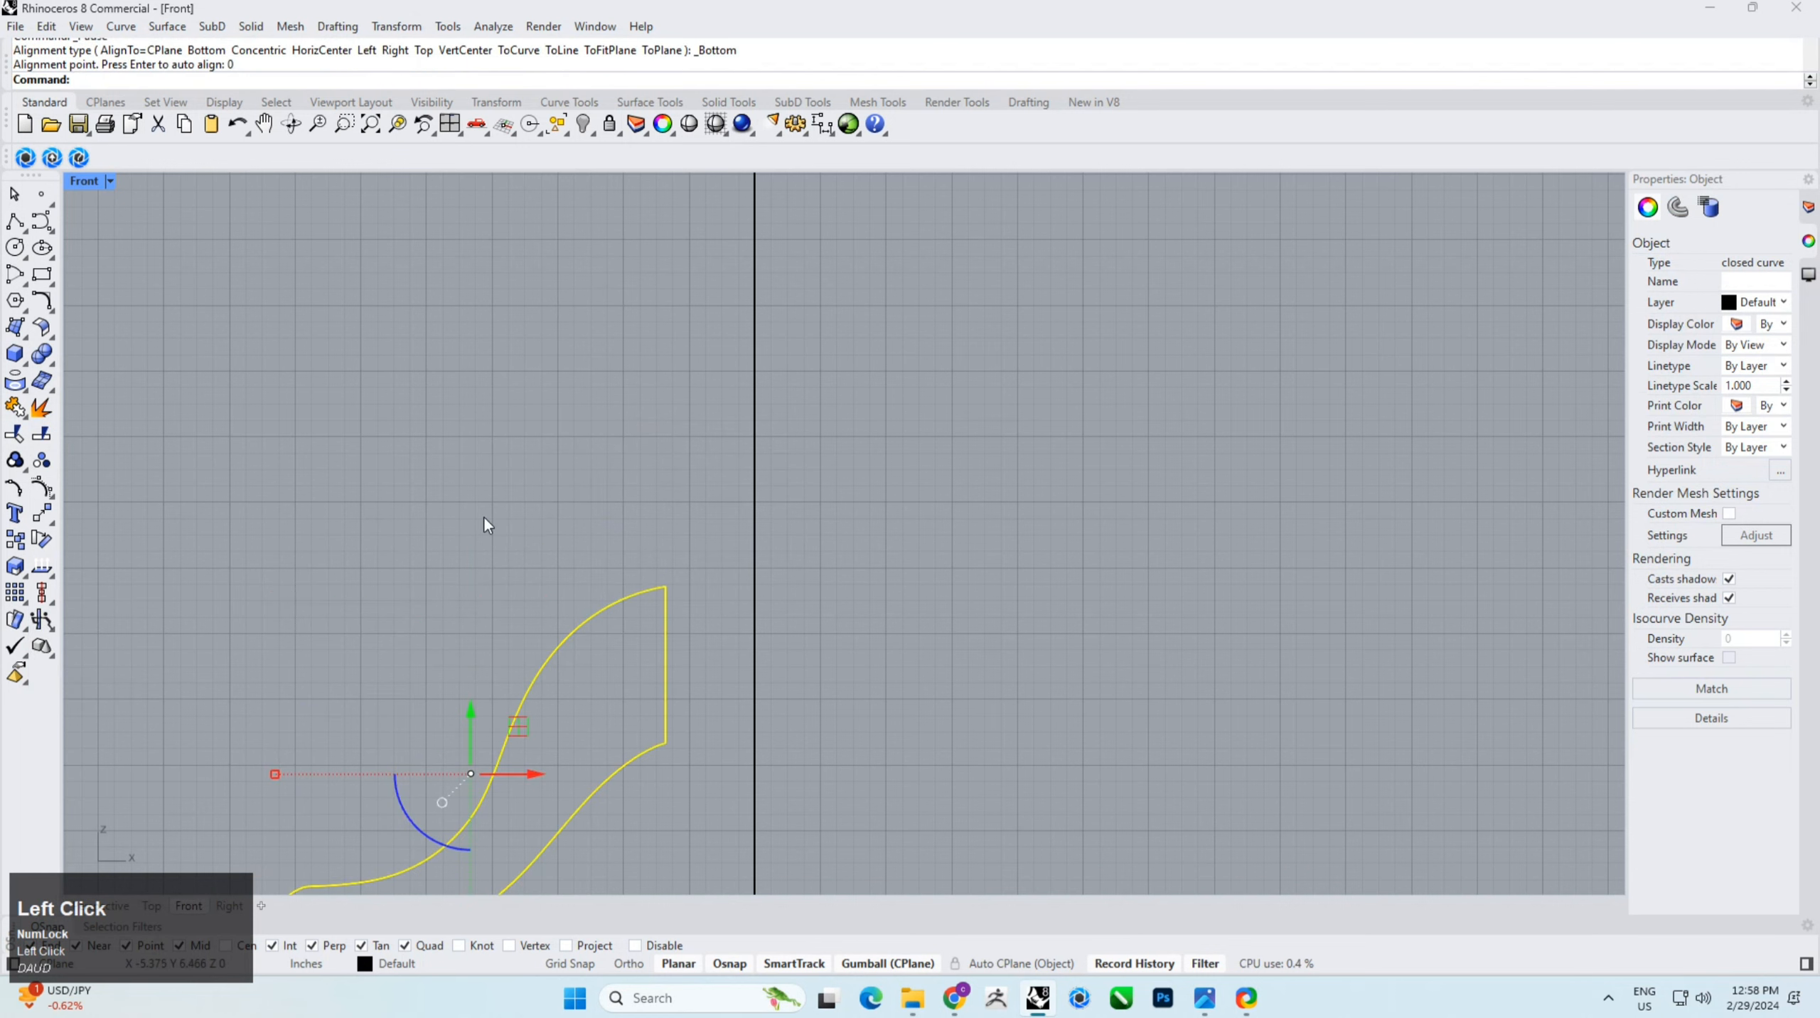
pyautogui.scroll(-5, 542, 517)
pyautogui.click(835, 546)
pyautogui.moveTo(581, 438); pyautogui.dragTo(616, 564, button='right')
pyautogui.click(650, 485)
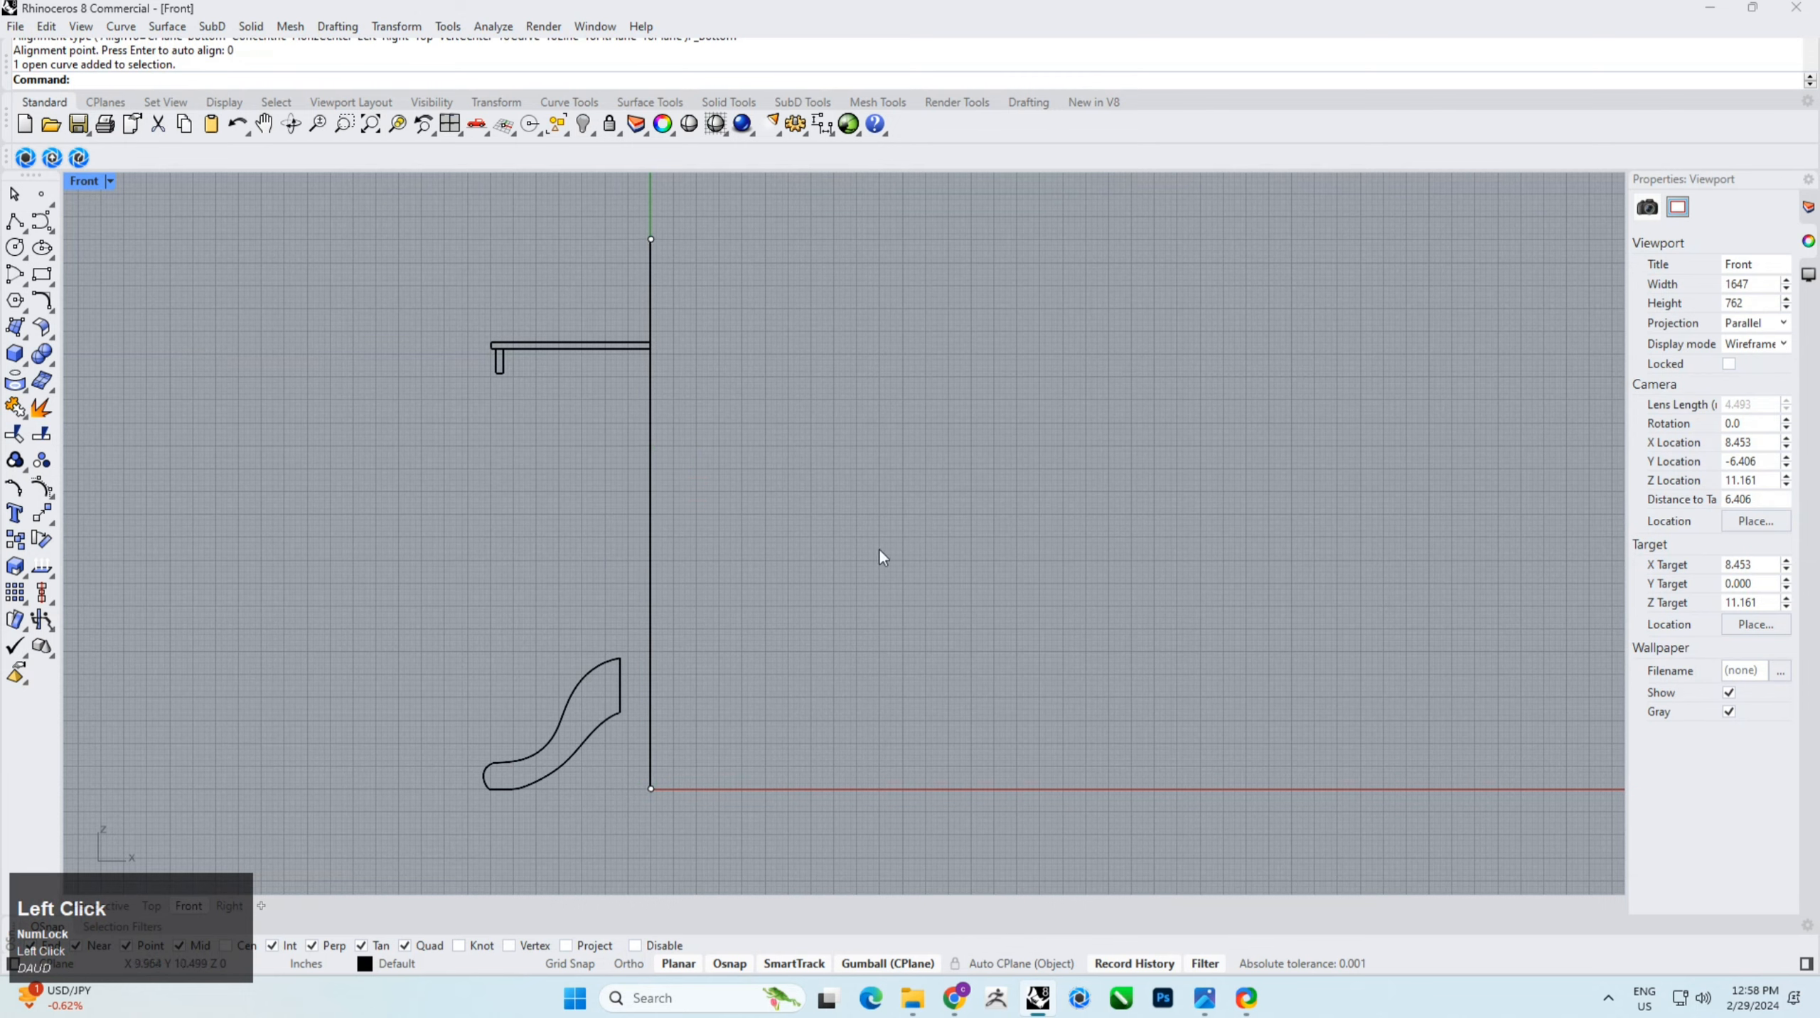
# Step: Switch to Pinterest in Chrome and search for "candle holder"
pyautogui.click(951, 1000)
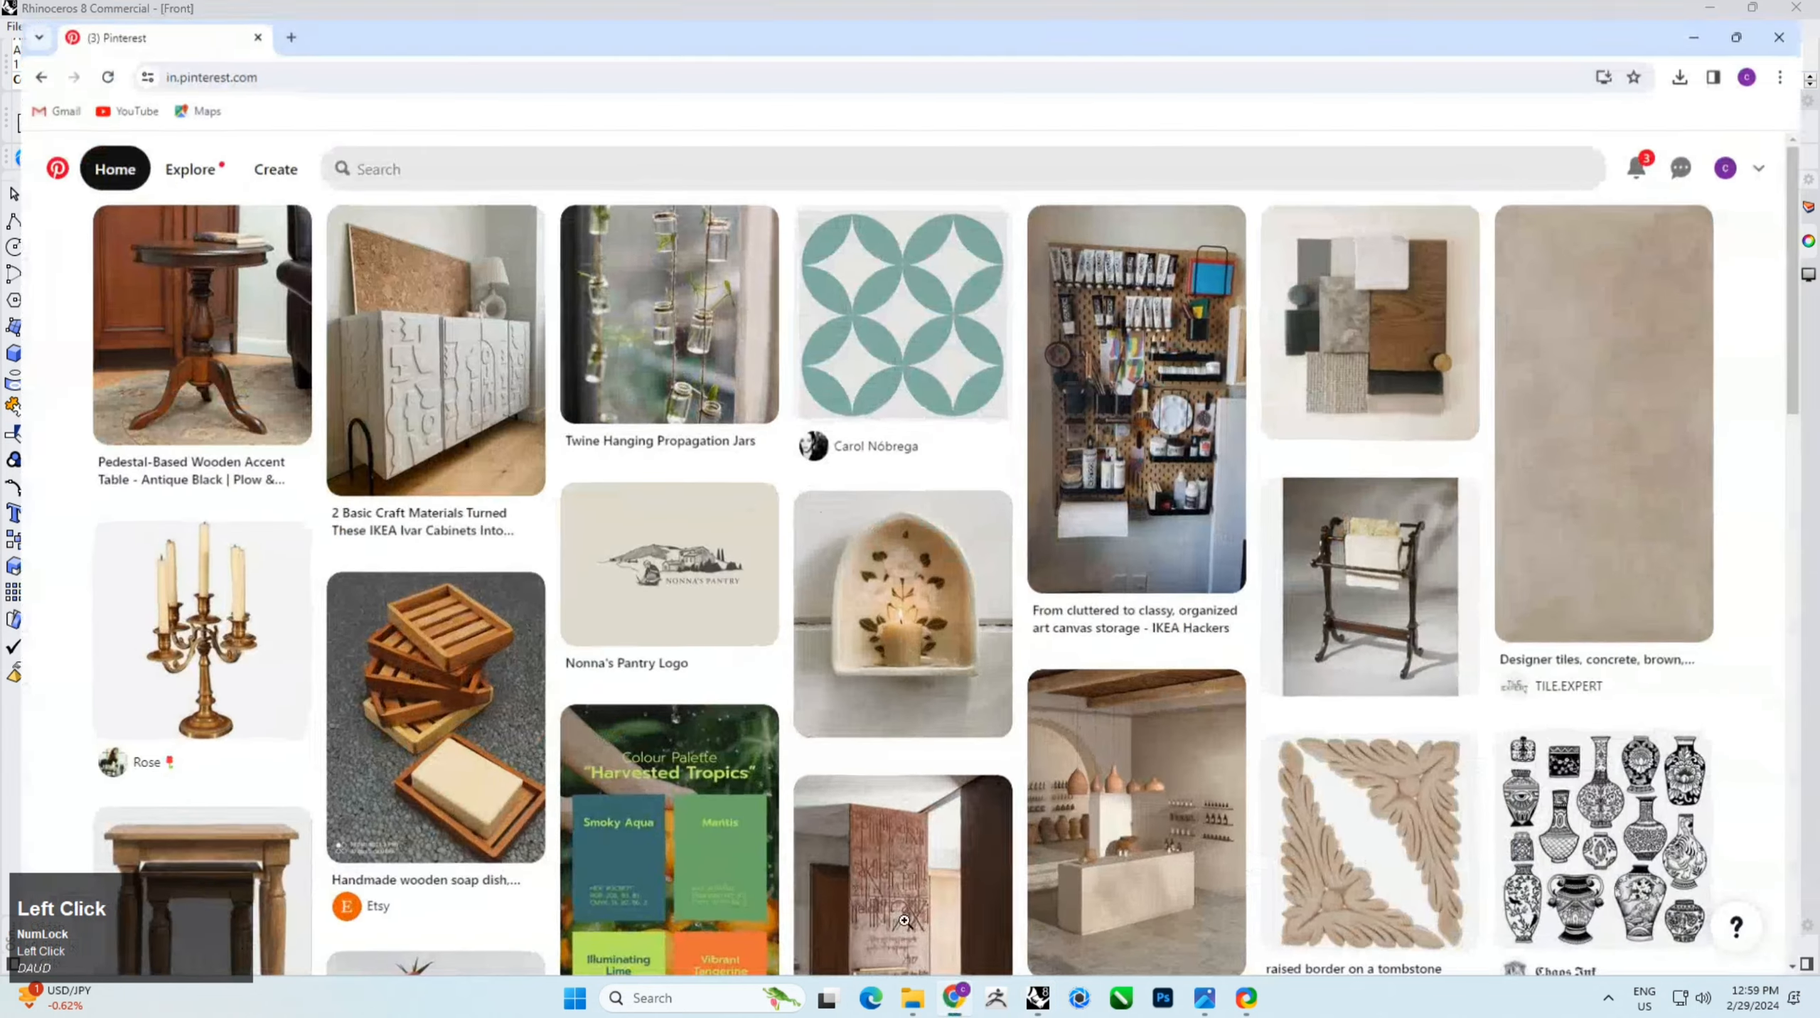
pyautogui.click(369, 147)
pyautogui.write('c')
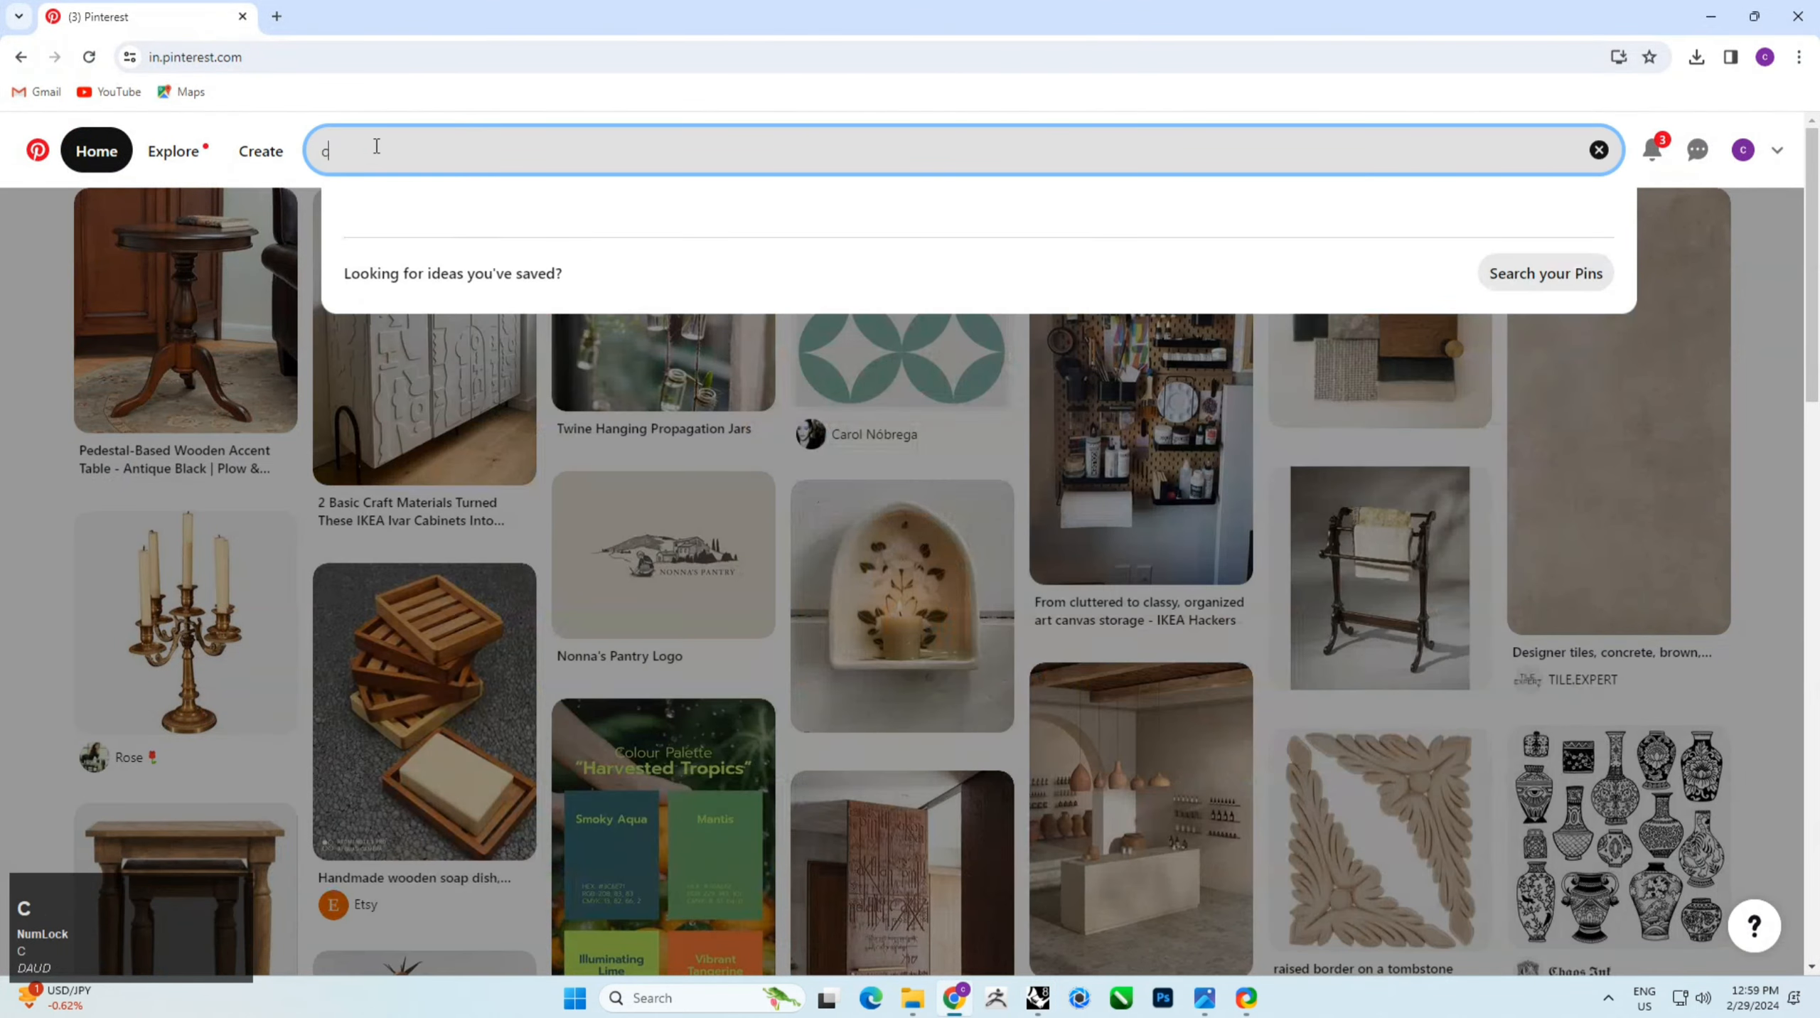
pyautogui.write('andle')
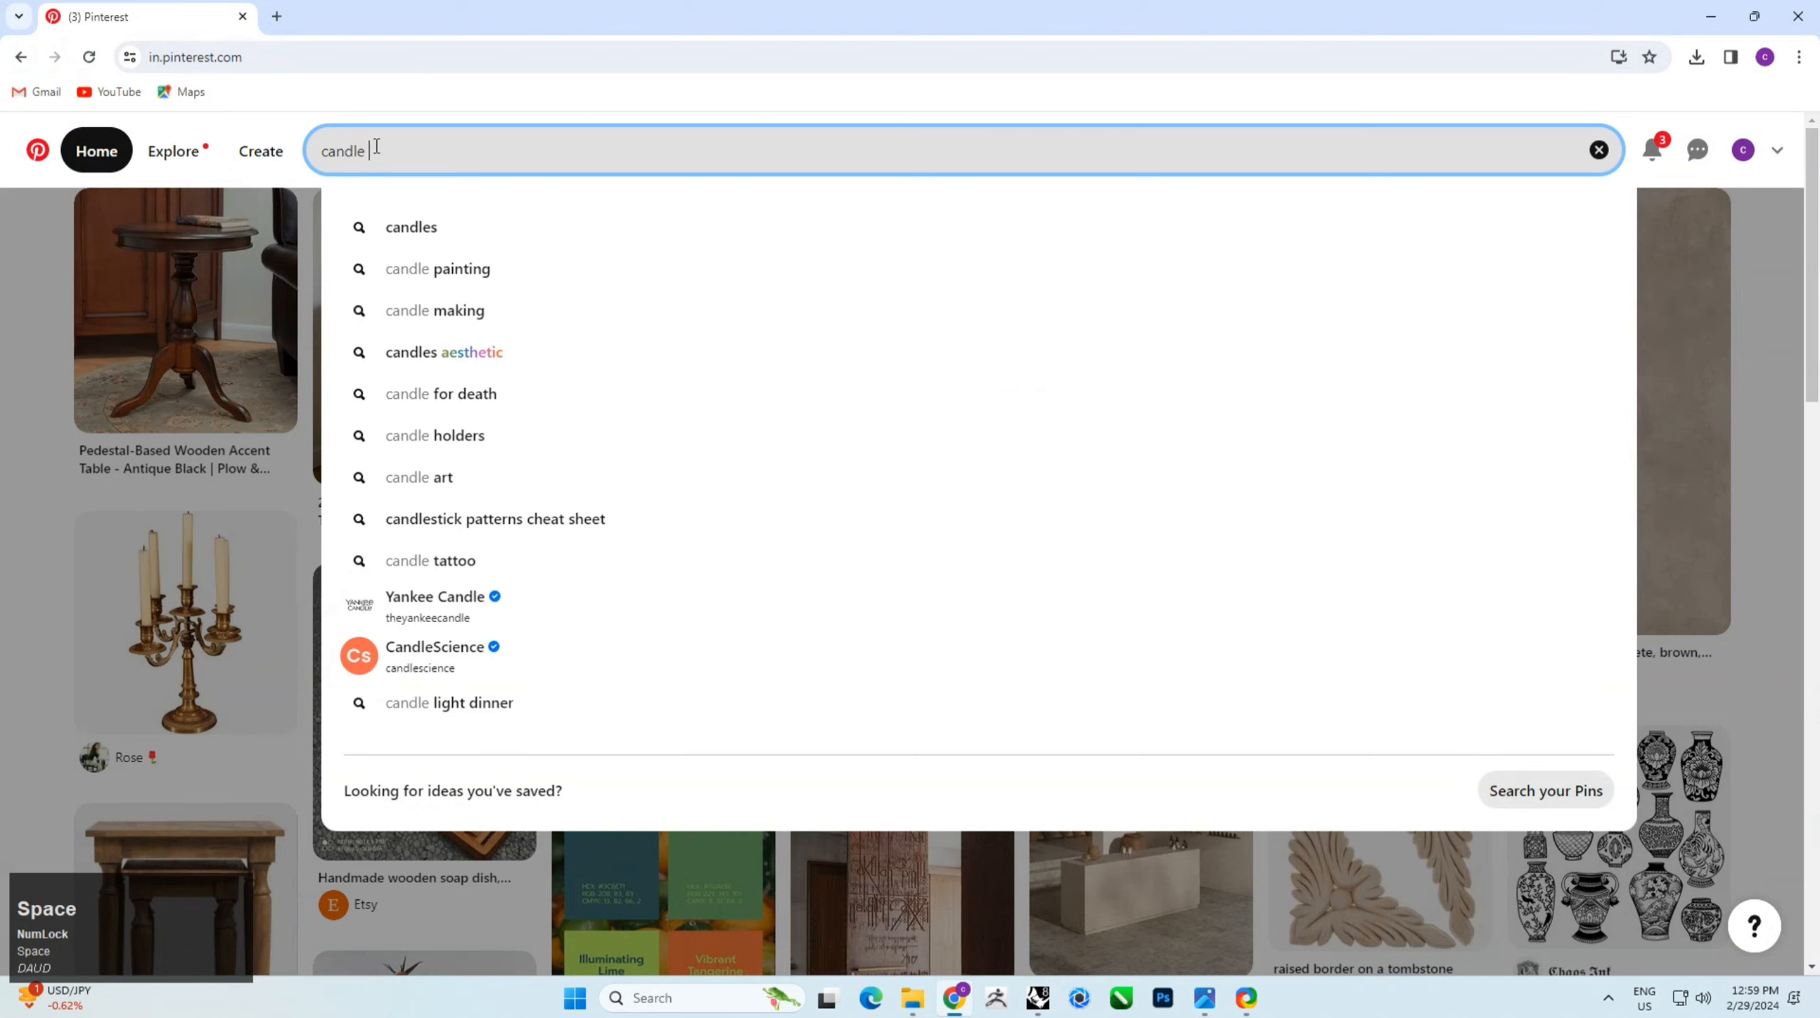
pyautogui.write('lder')
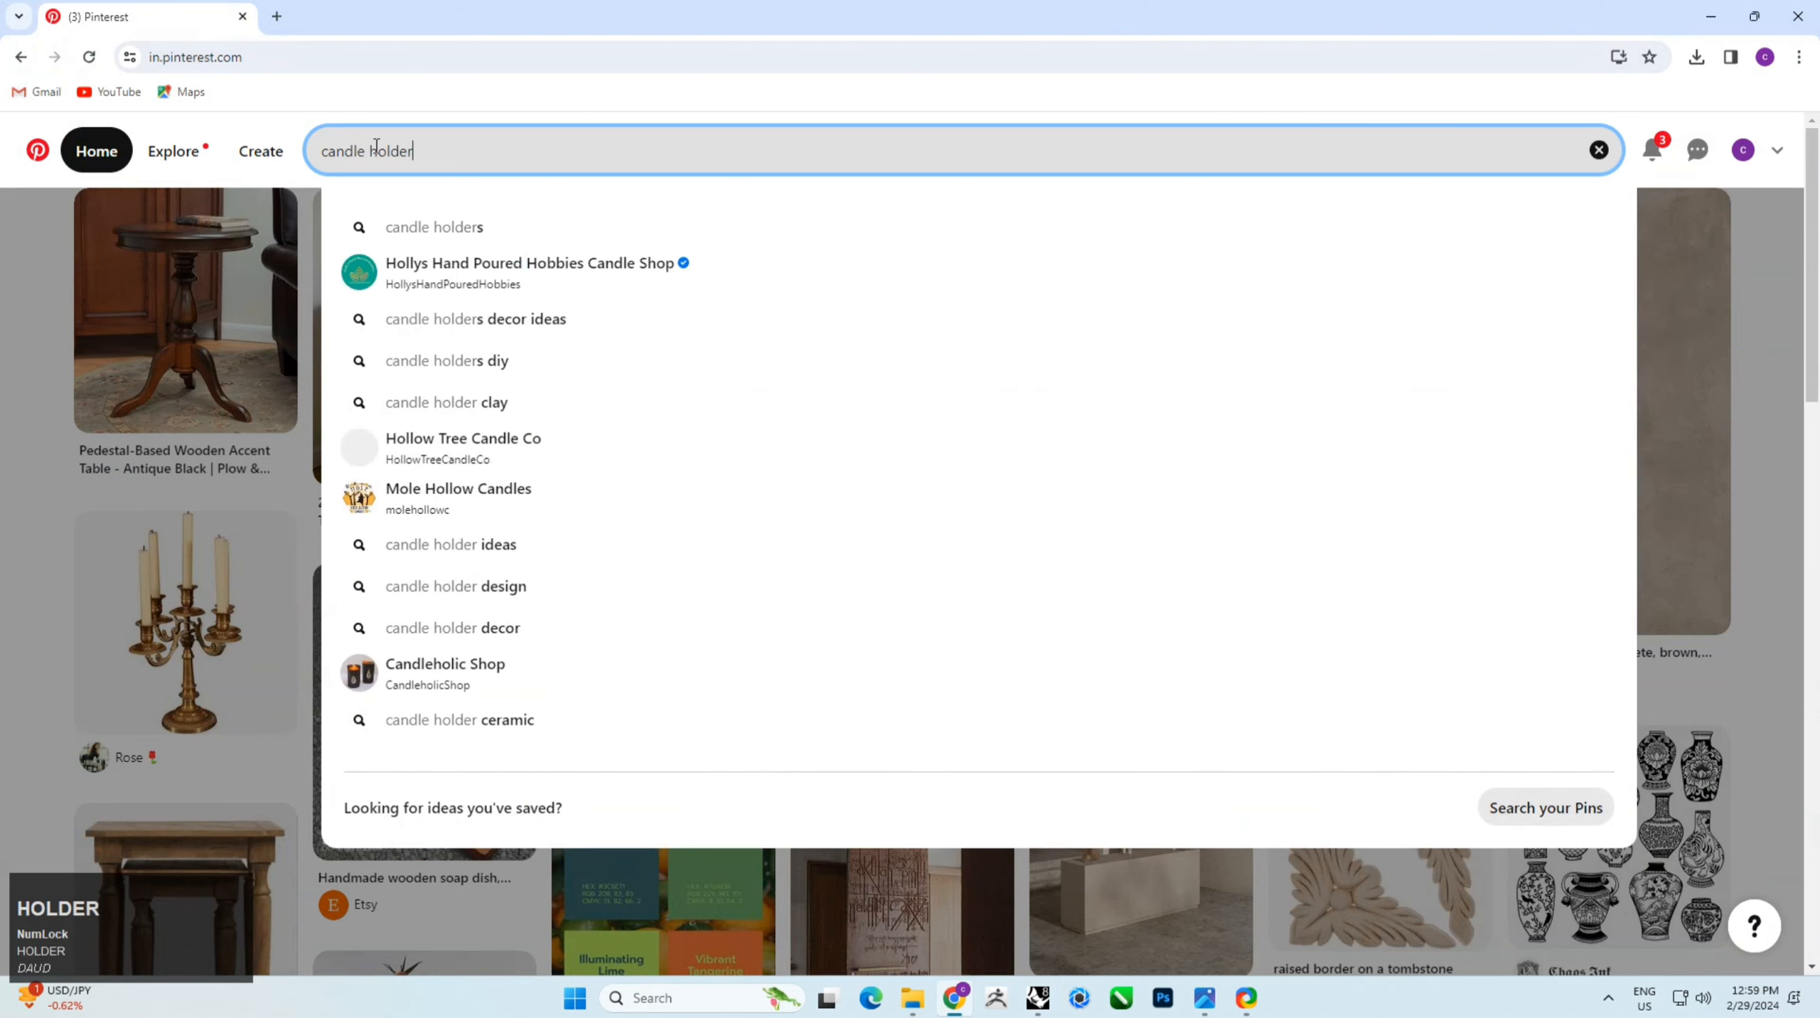
pyautogui.press('Return')
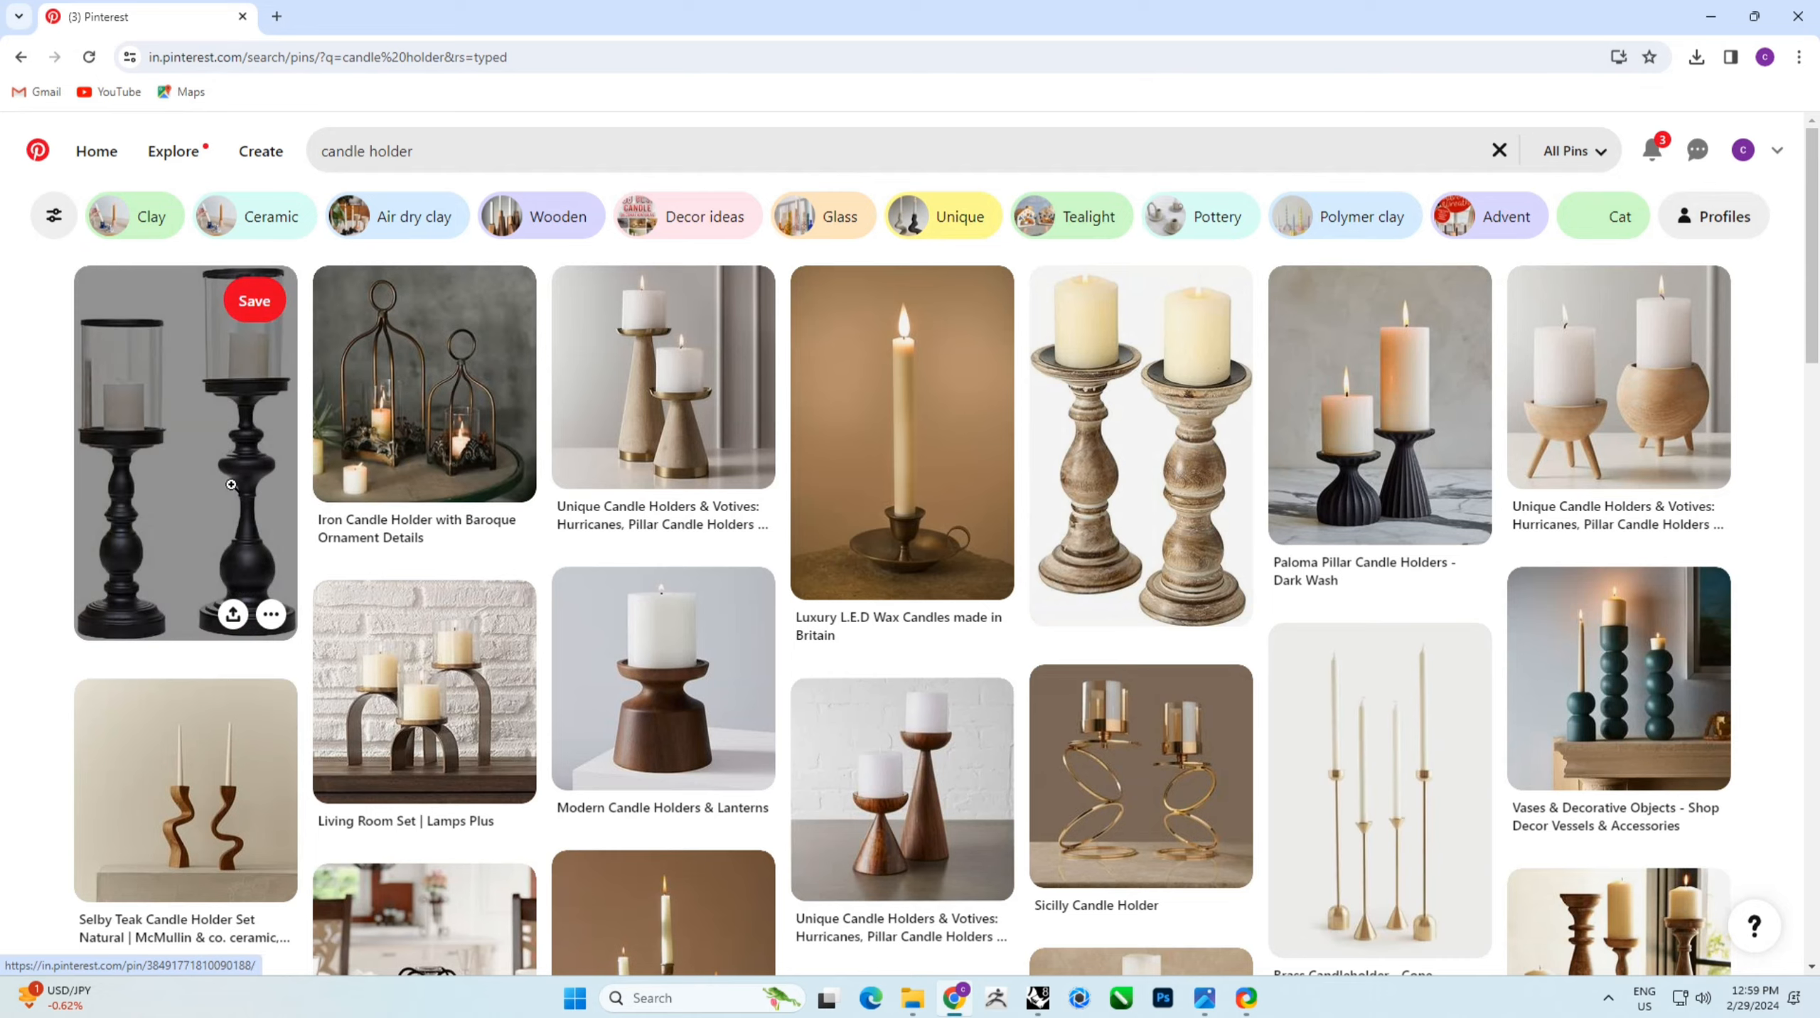
# Step: Open the Housewares + Kitchenware Store pin showing three turned wooden candle holders
pyautogui.scroll(-3, 238, 492)
pyautogui.scroll(-1, 238, 492)
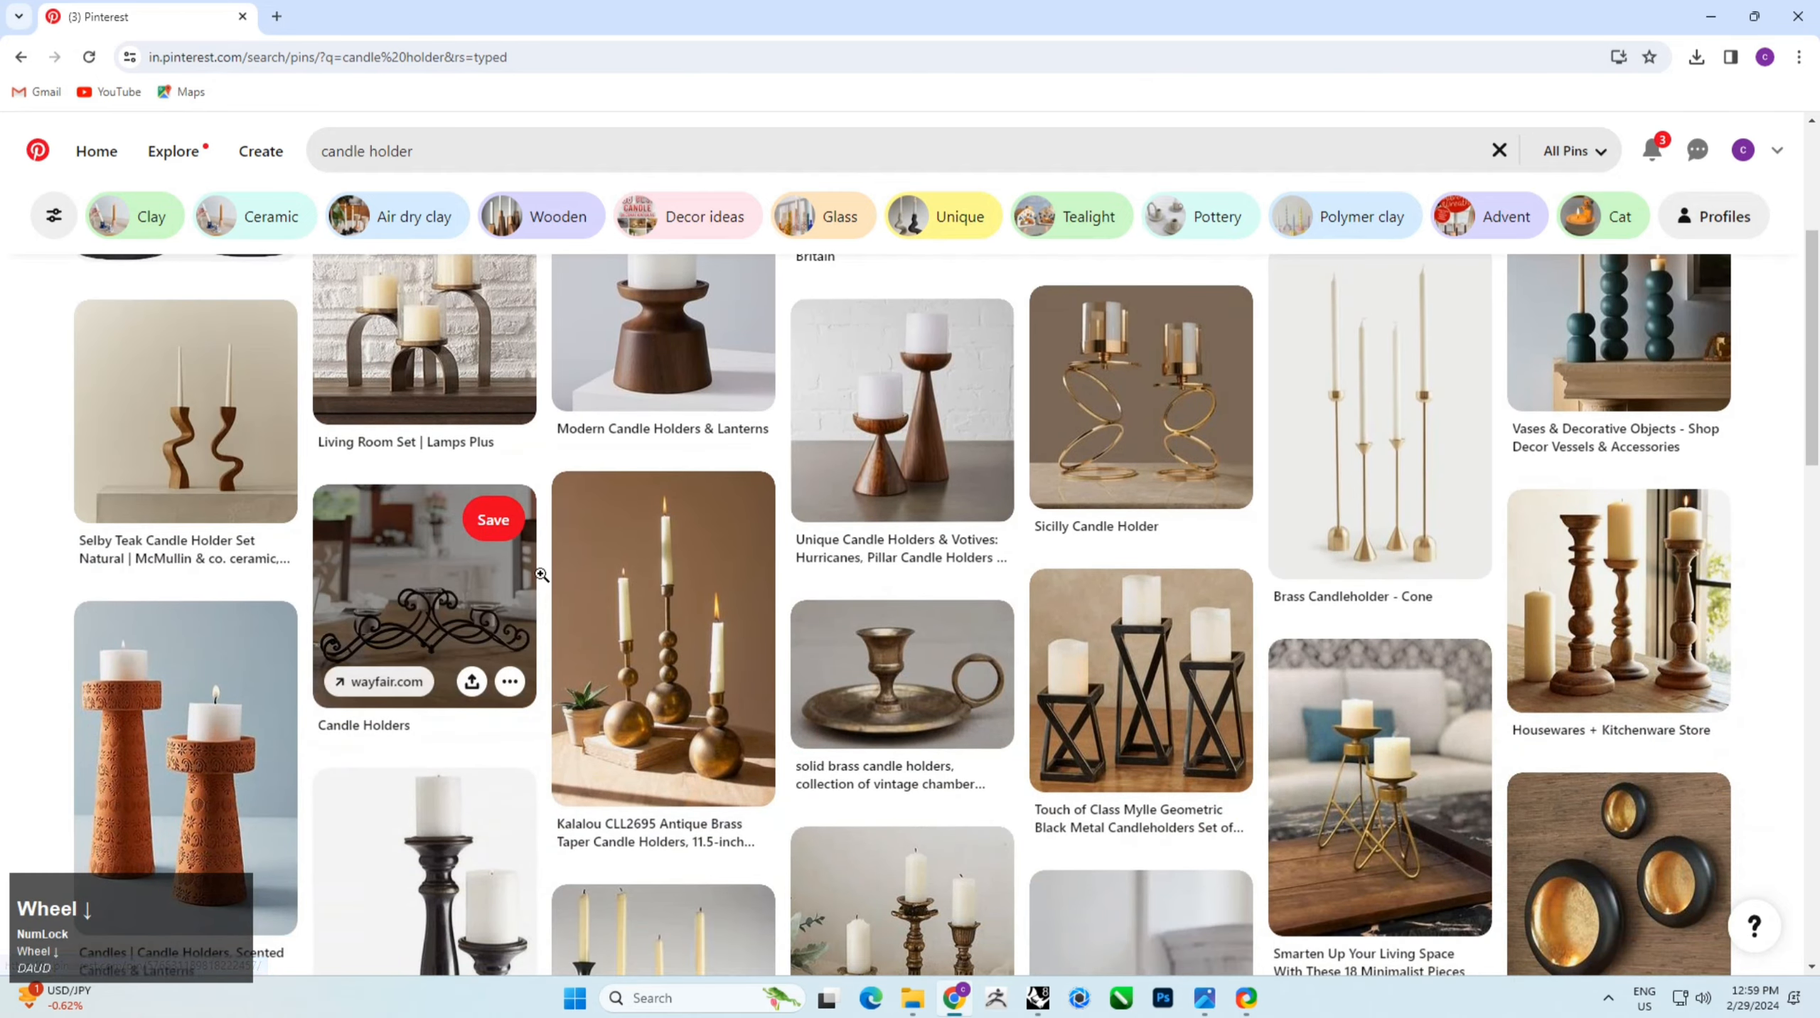
pyautogui.click(1521, 642)
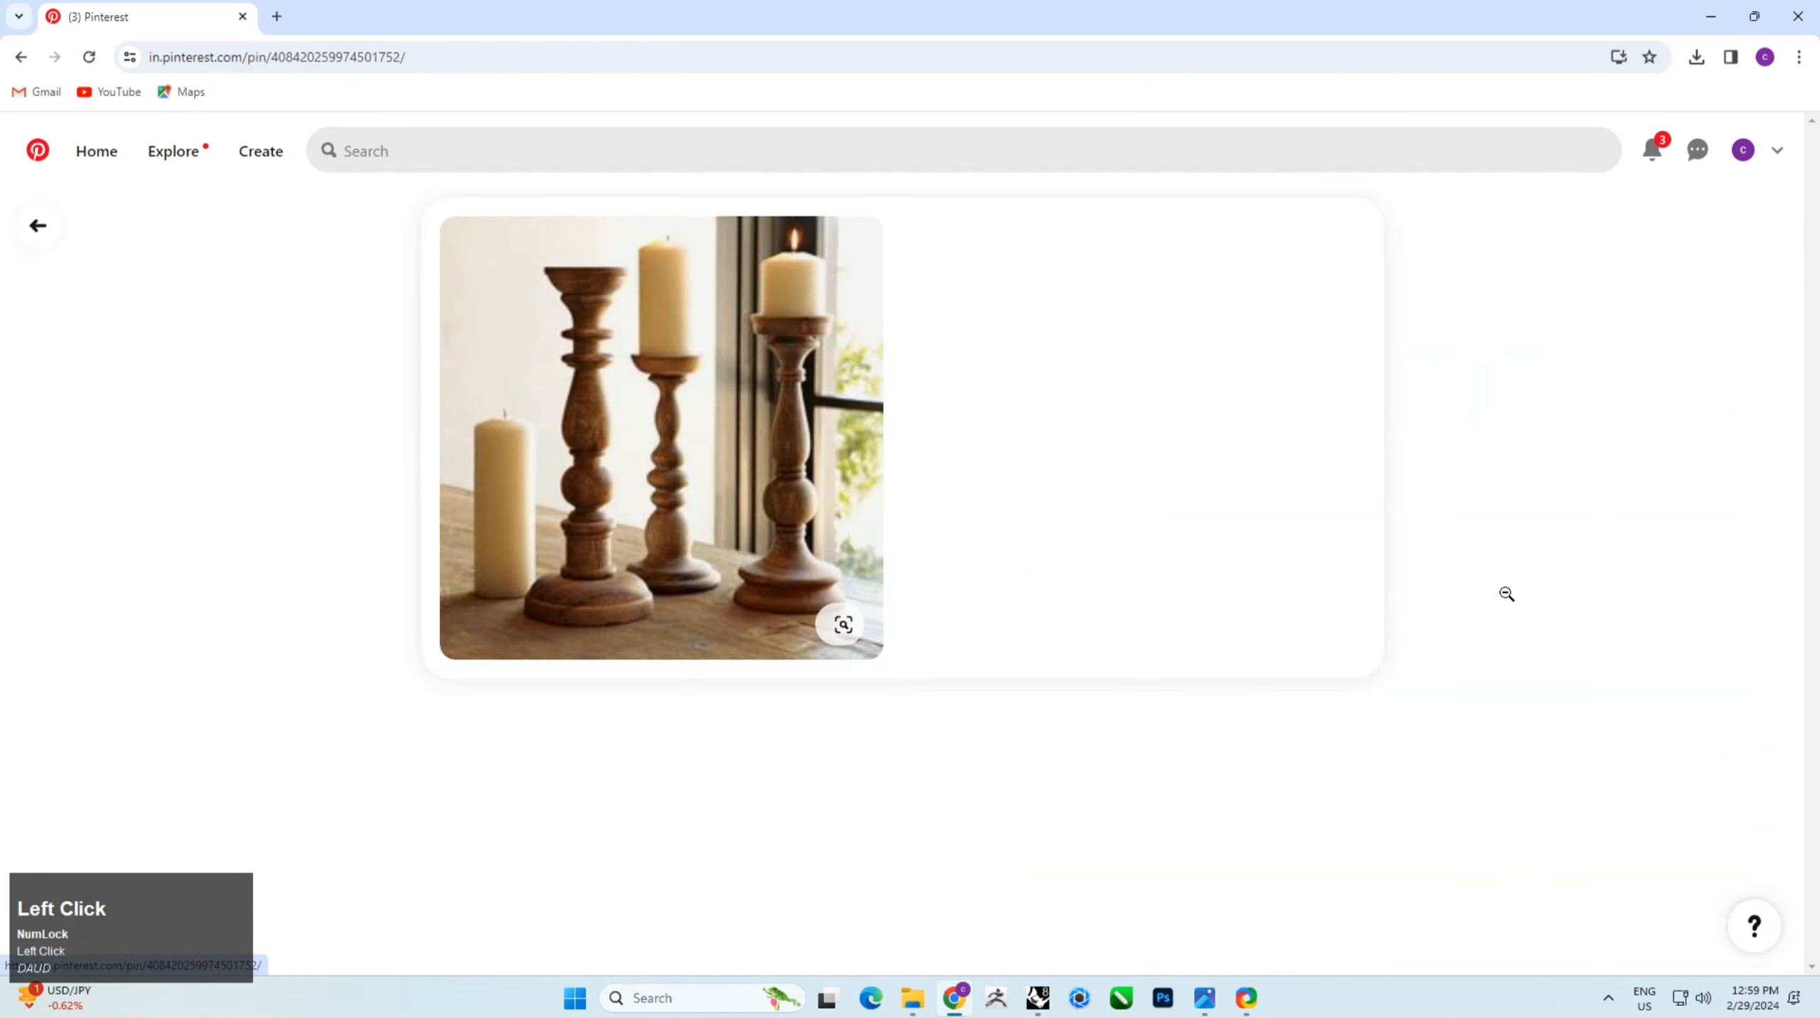
# Step: Browse the related candle holder pins for turned-wood profiles suited to the table's column
pyautogui.scroll(-5, 586, 470)
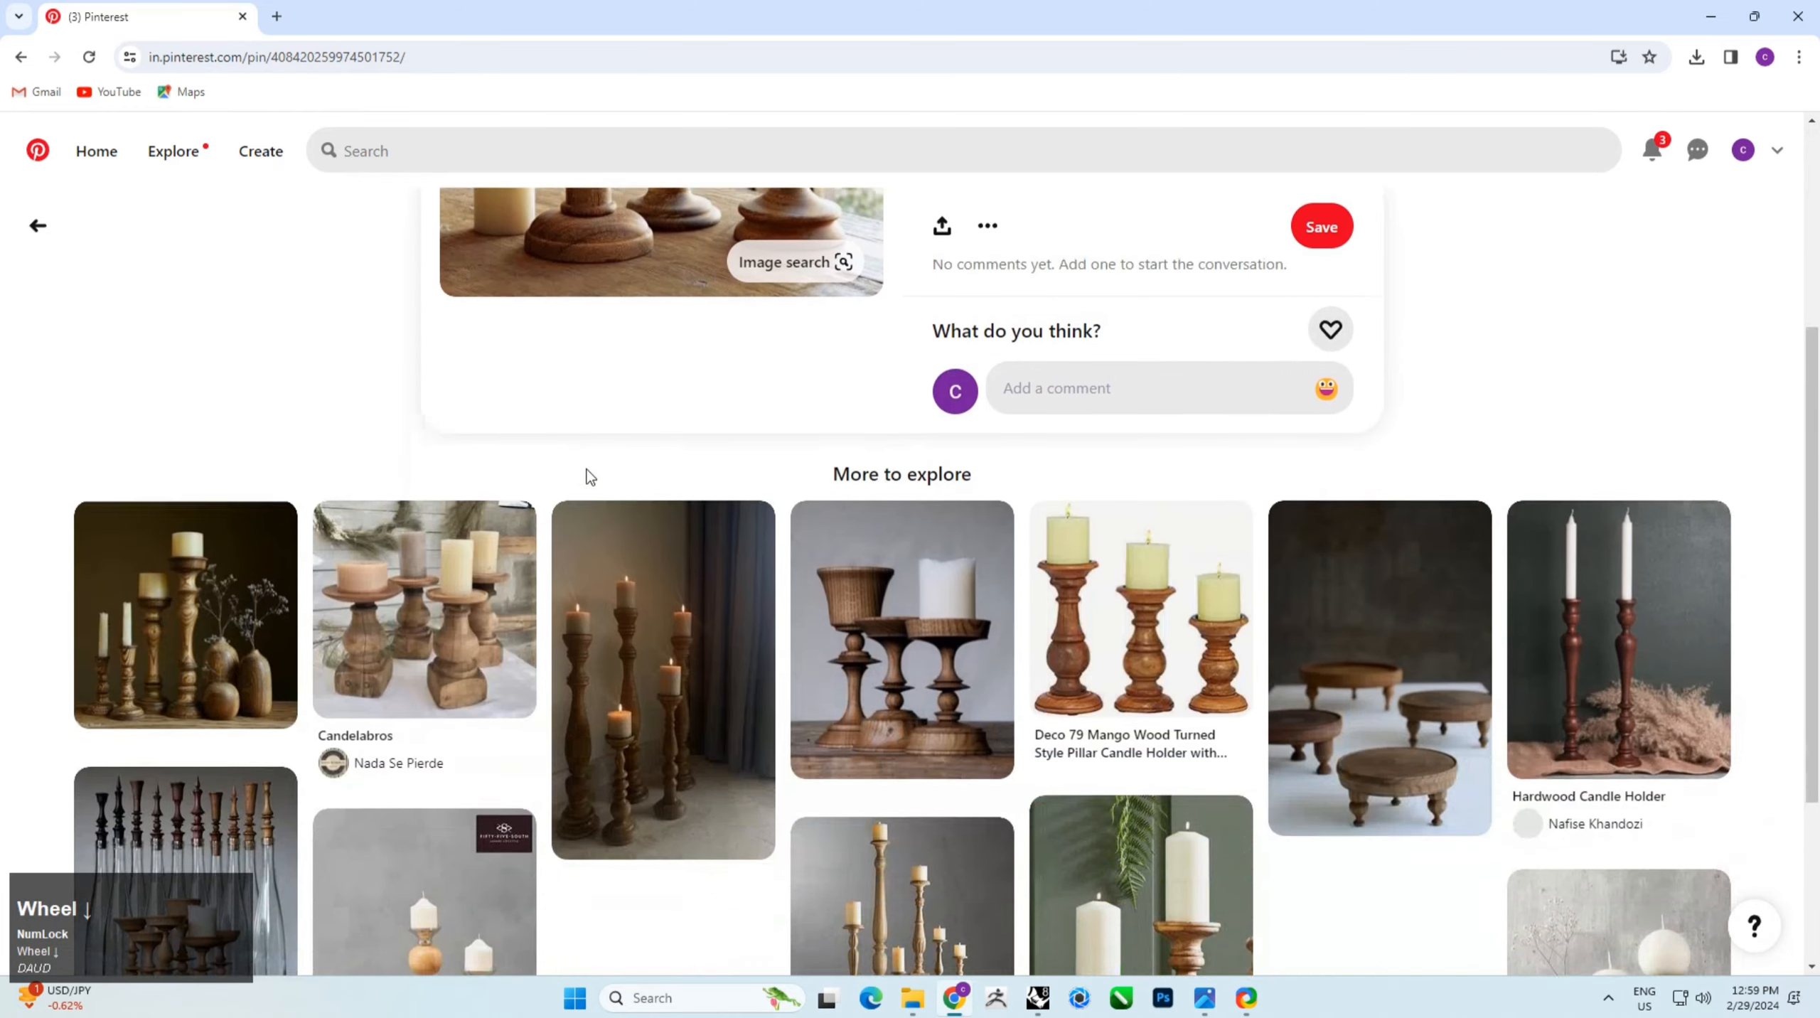
pyautogui.scroll(-1, 586, 471)
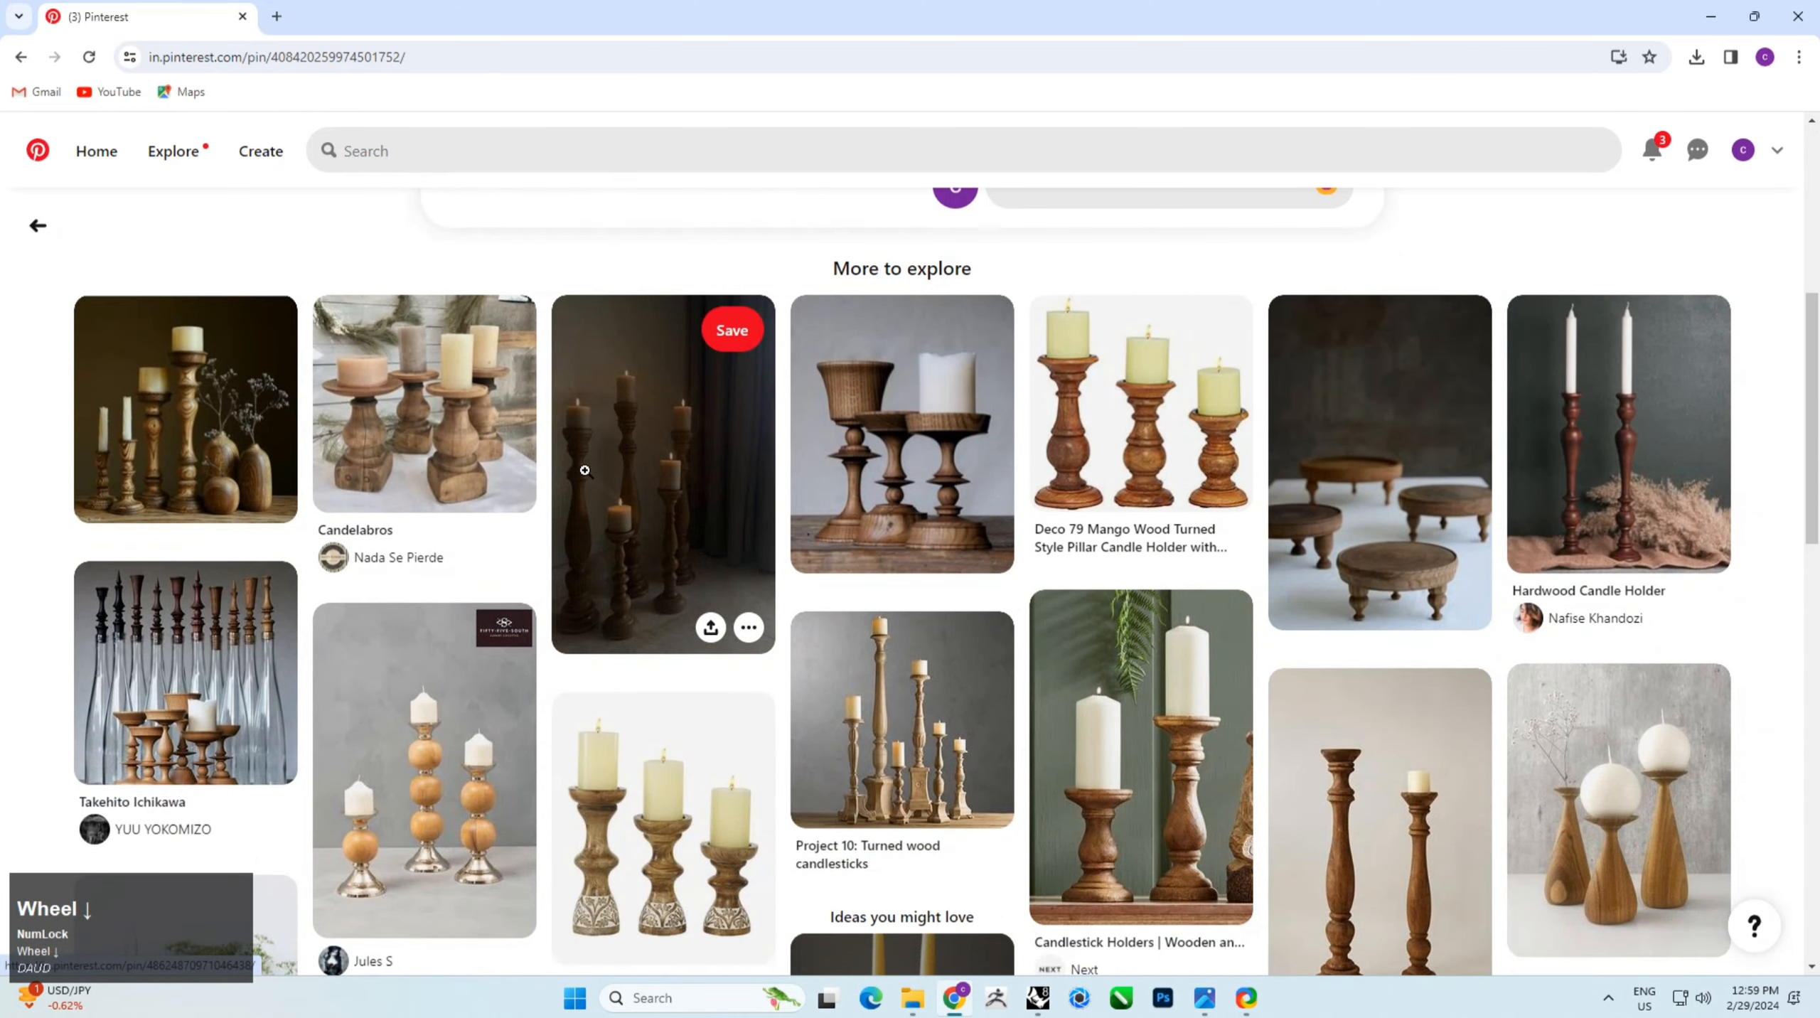
pyautogui.scroll(-3, 584, 471)
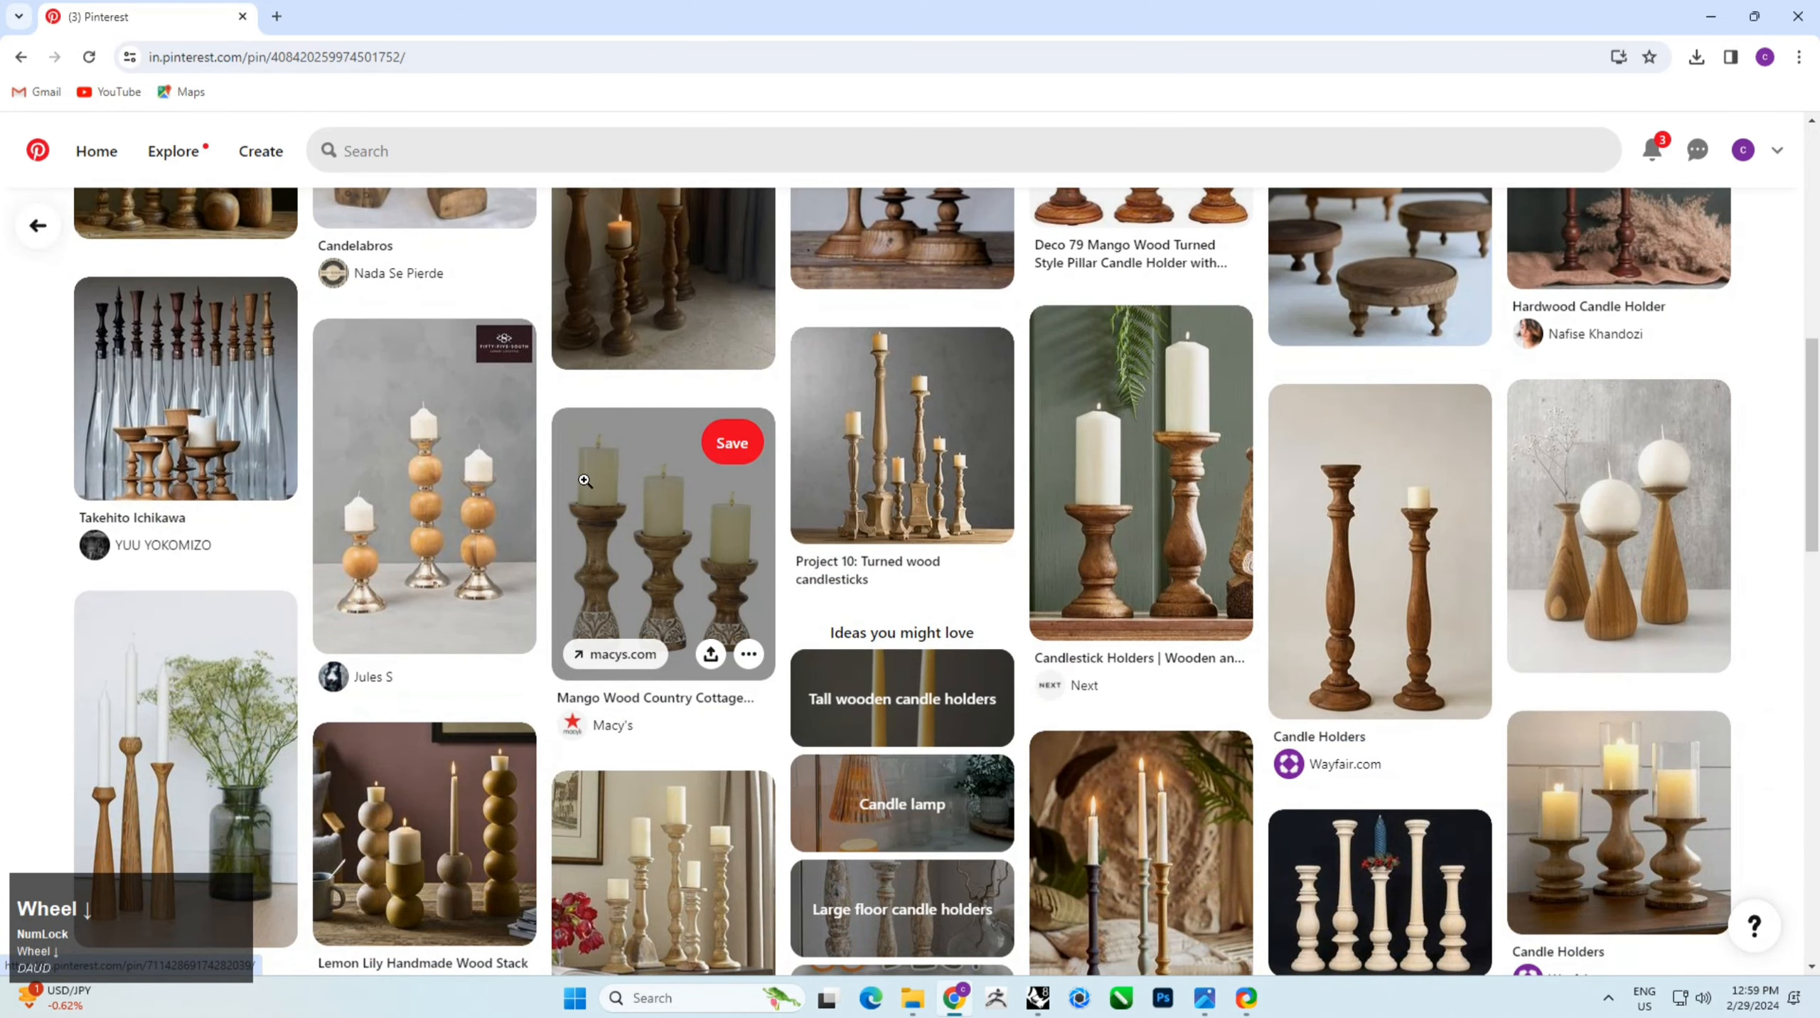
pyautogui.scroll(-4, 584, 494)
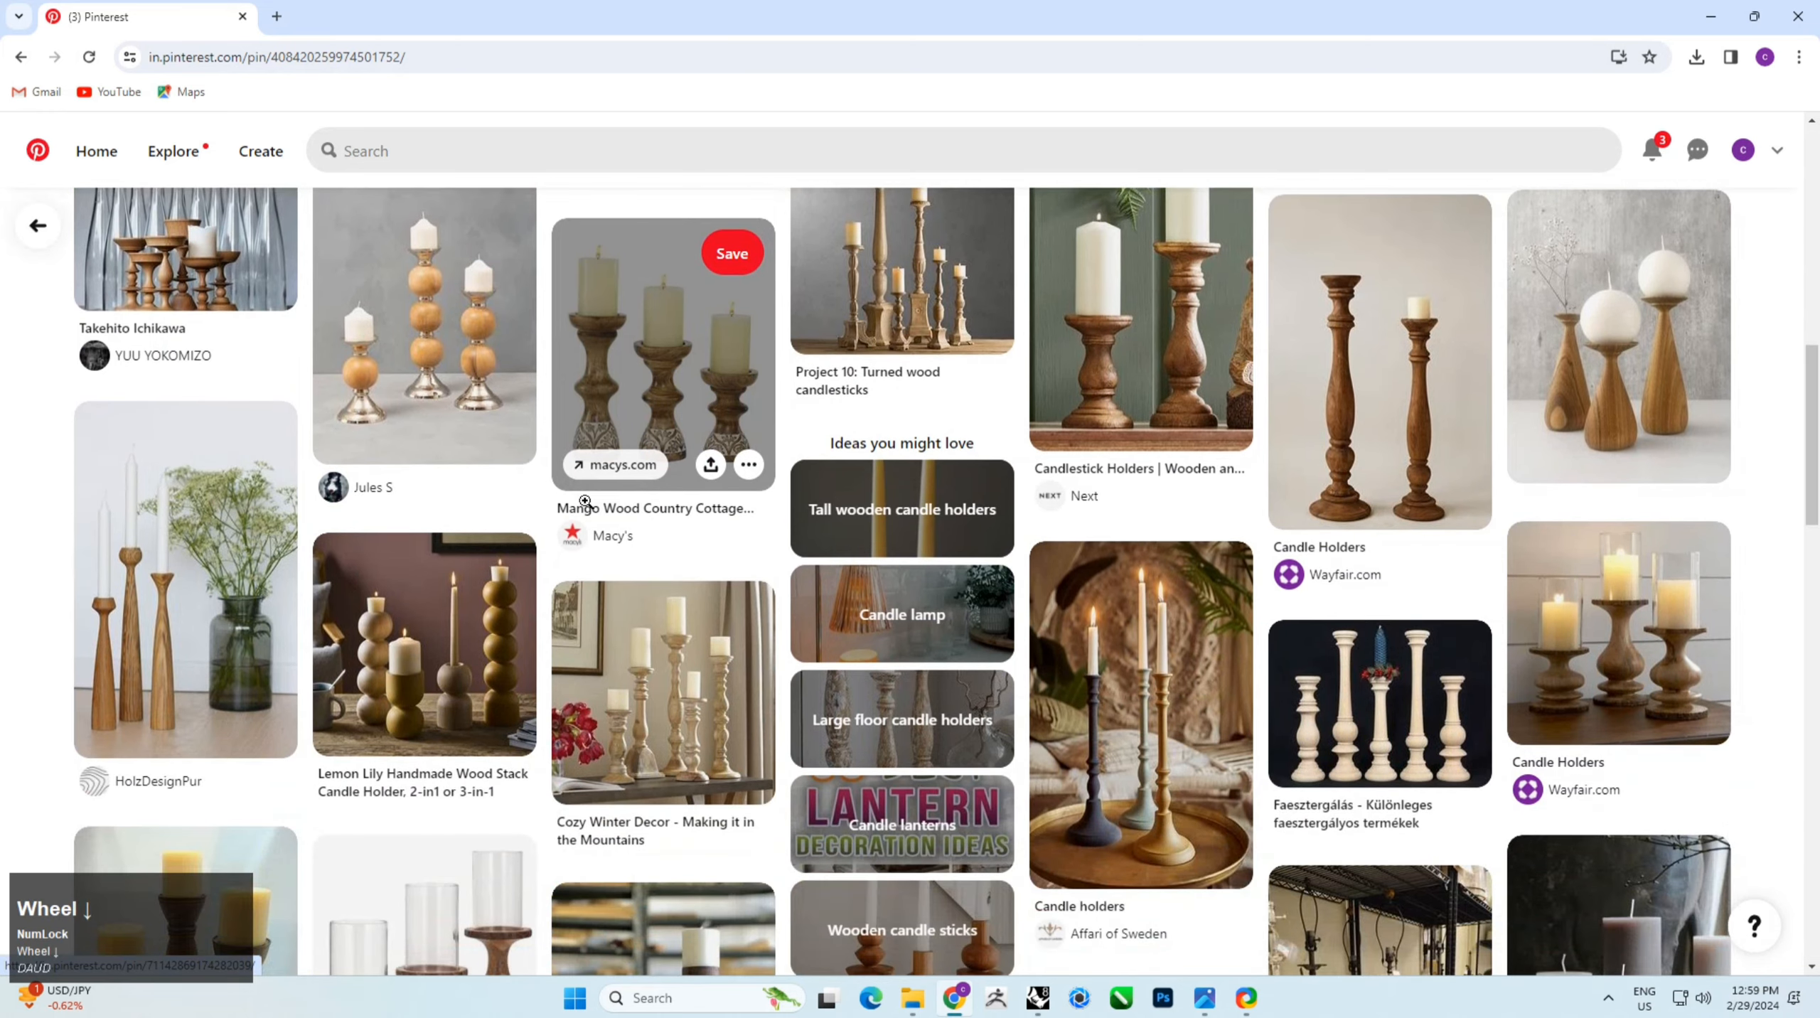
pyautogui.scroll(-2, 583, 516)
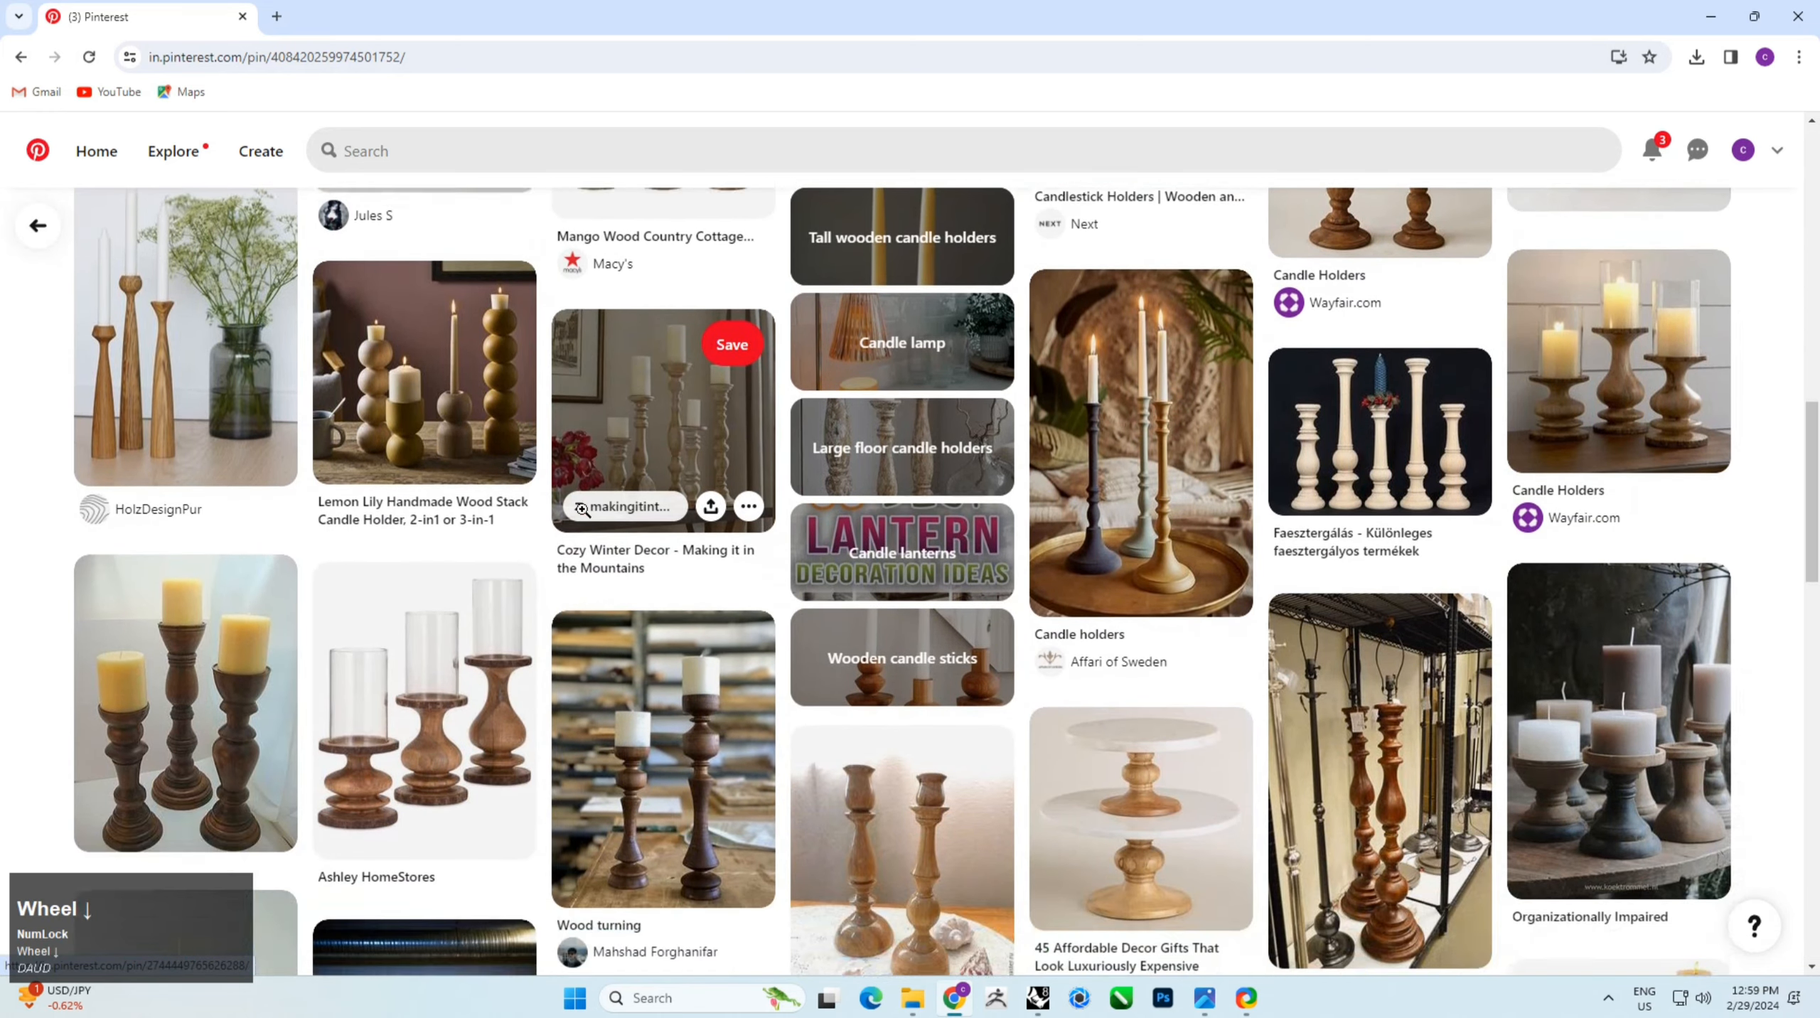
pyautogui.scroll(-3, 581, 528)
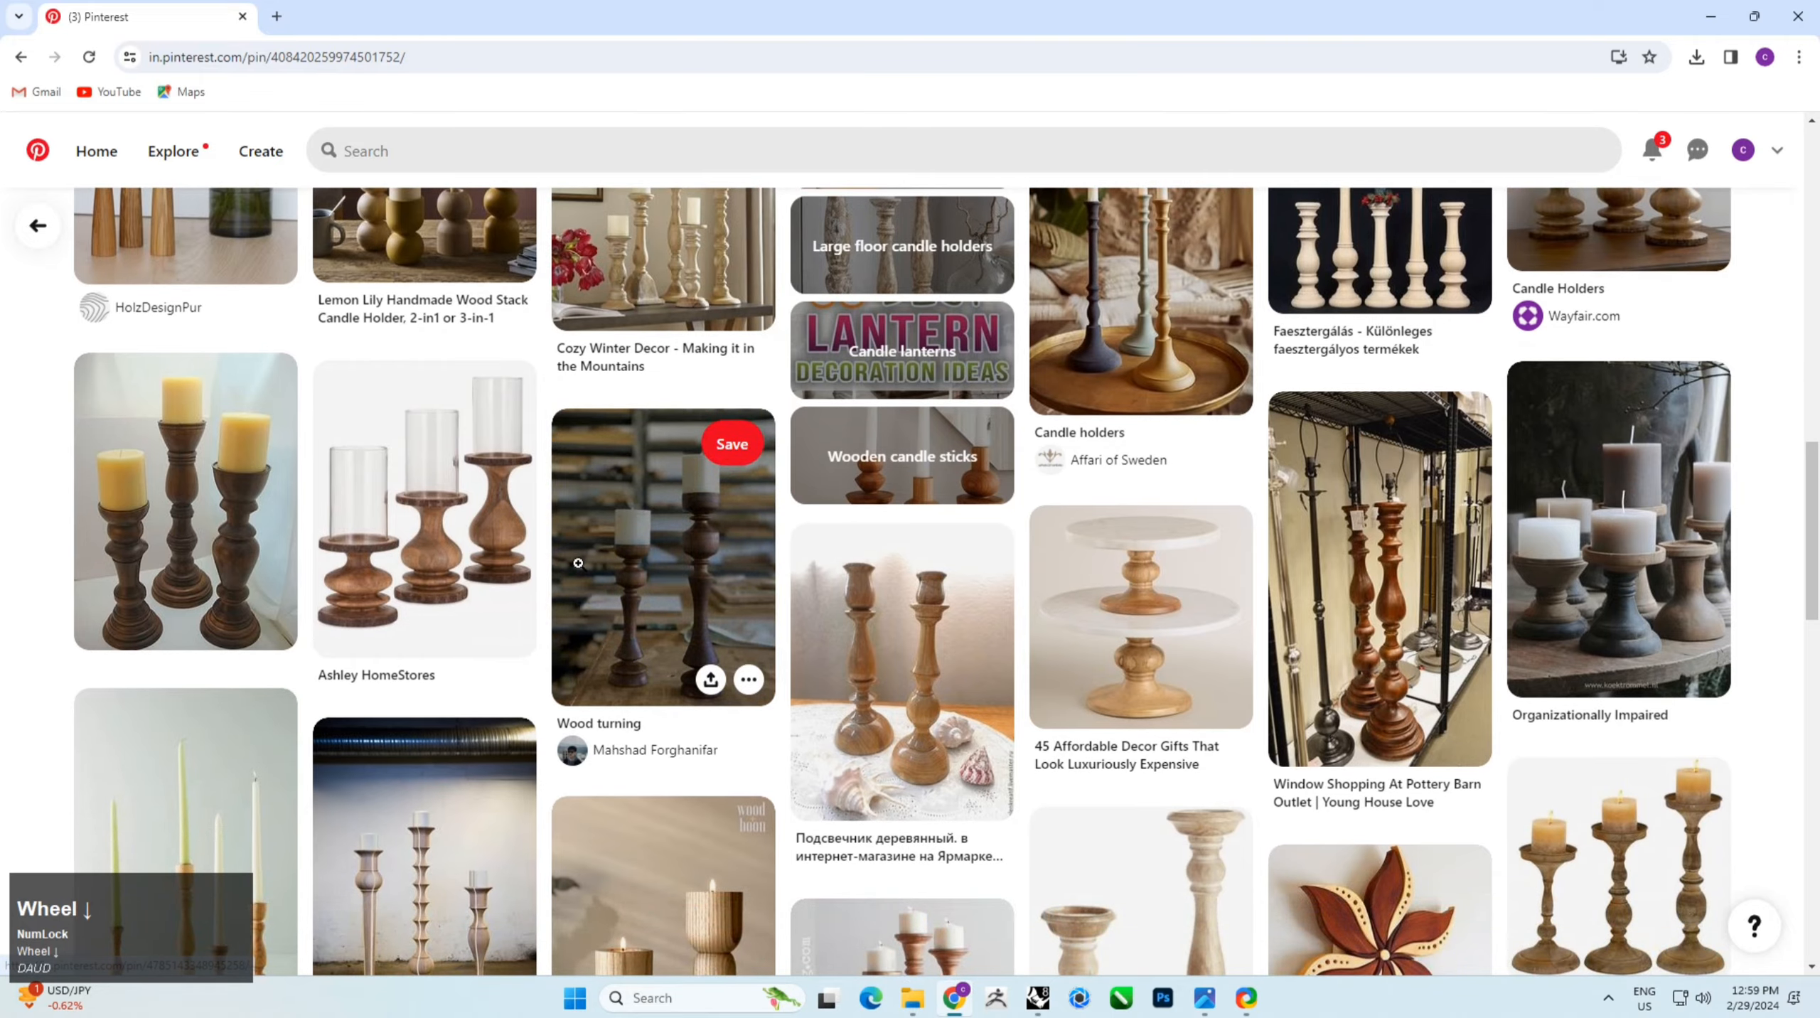
pyautogui.scroll(6, 565, 617)
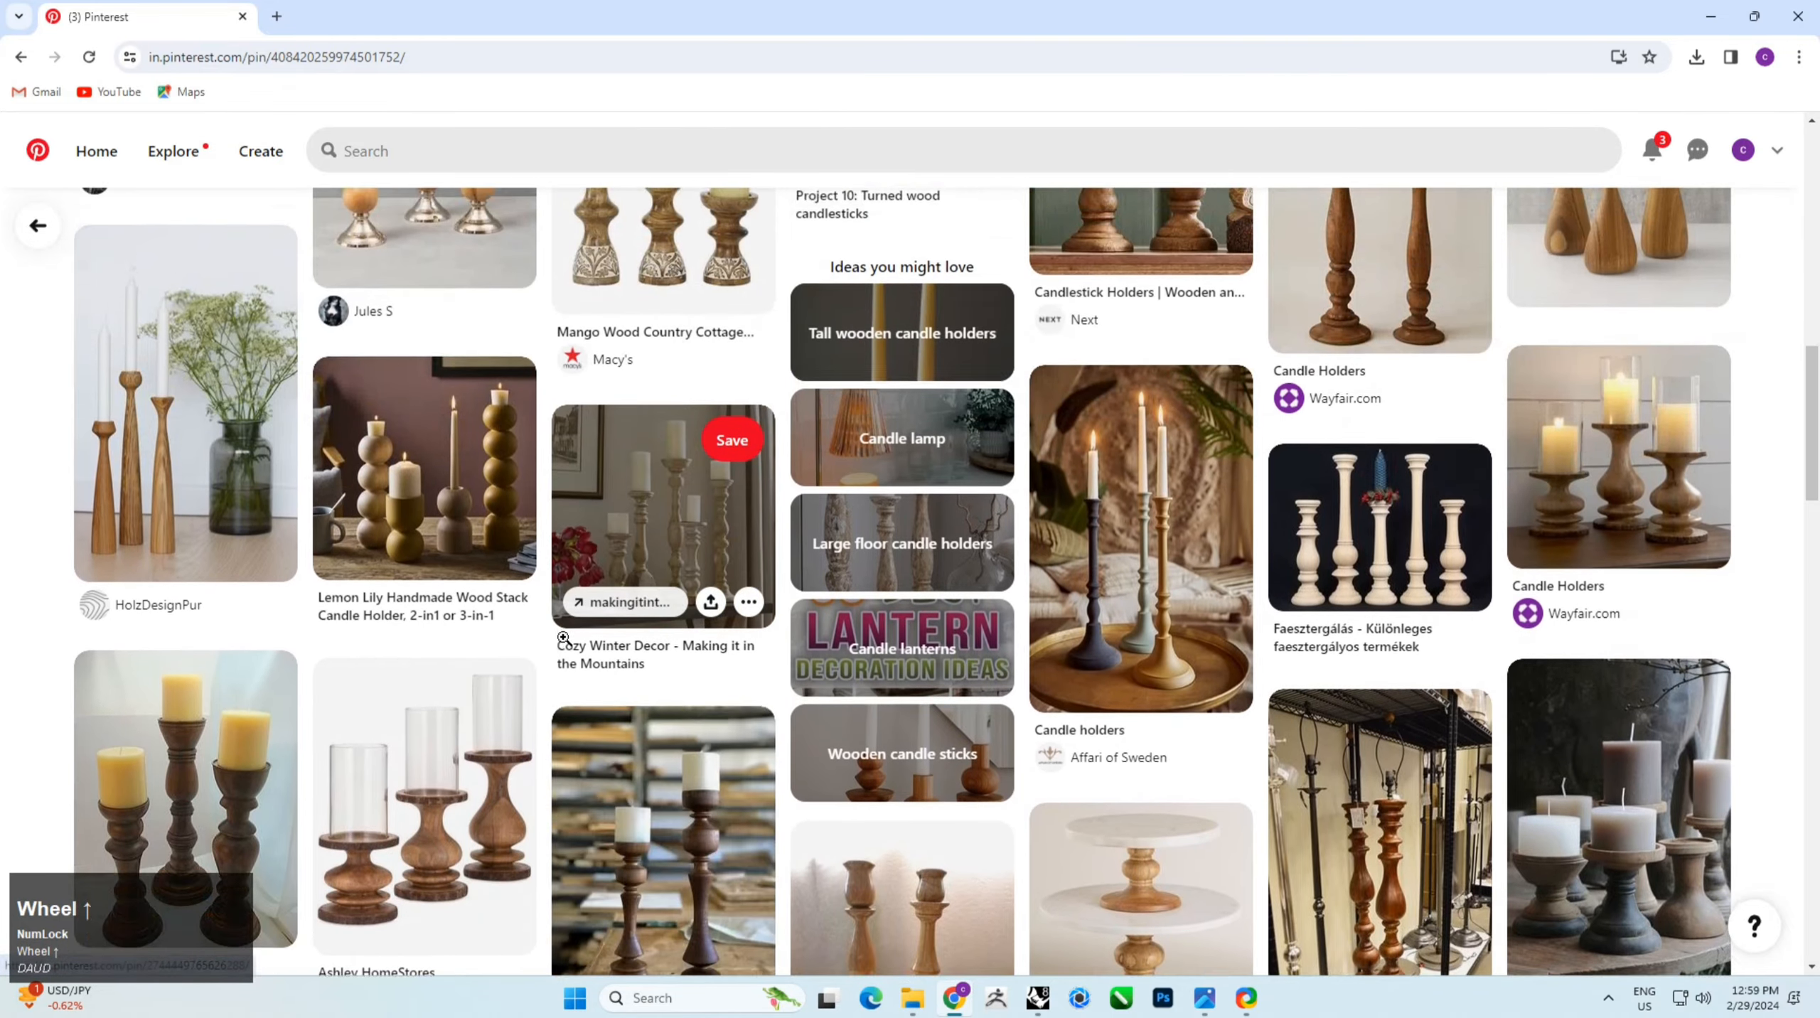
pyautogui.scroll(8, 527, 626)
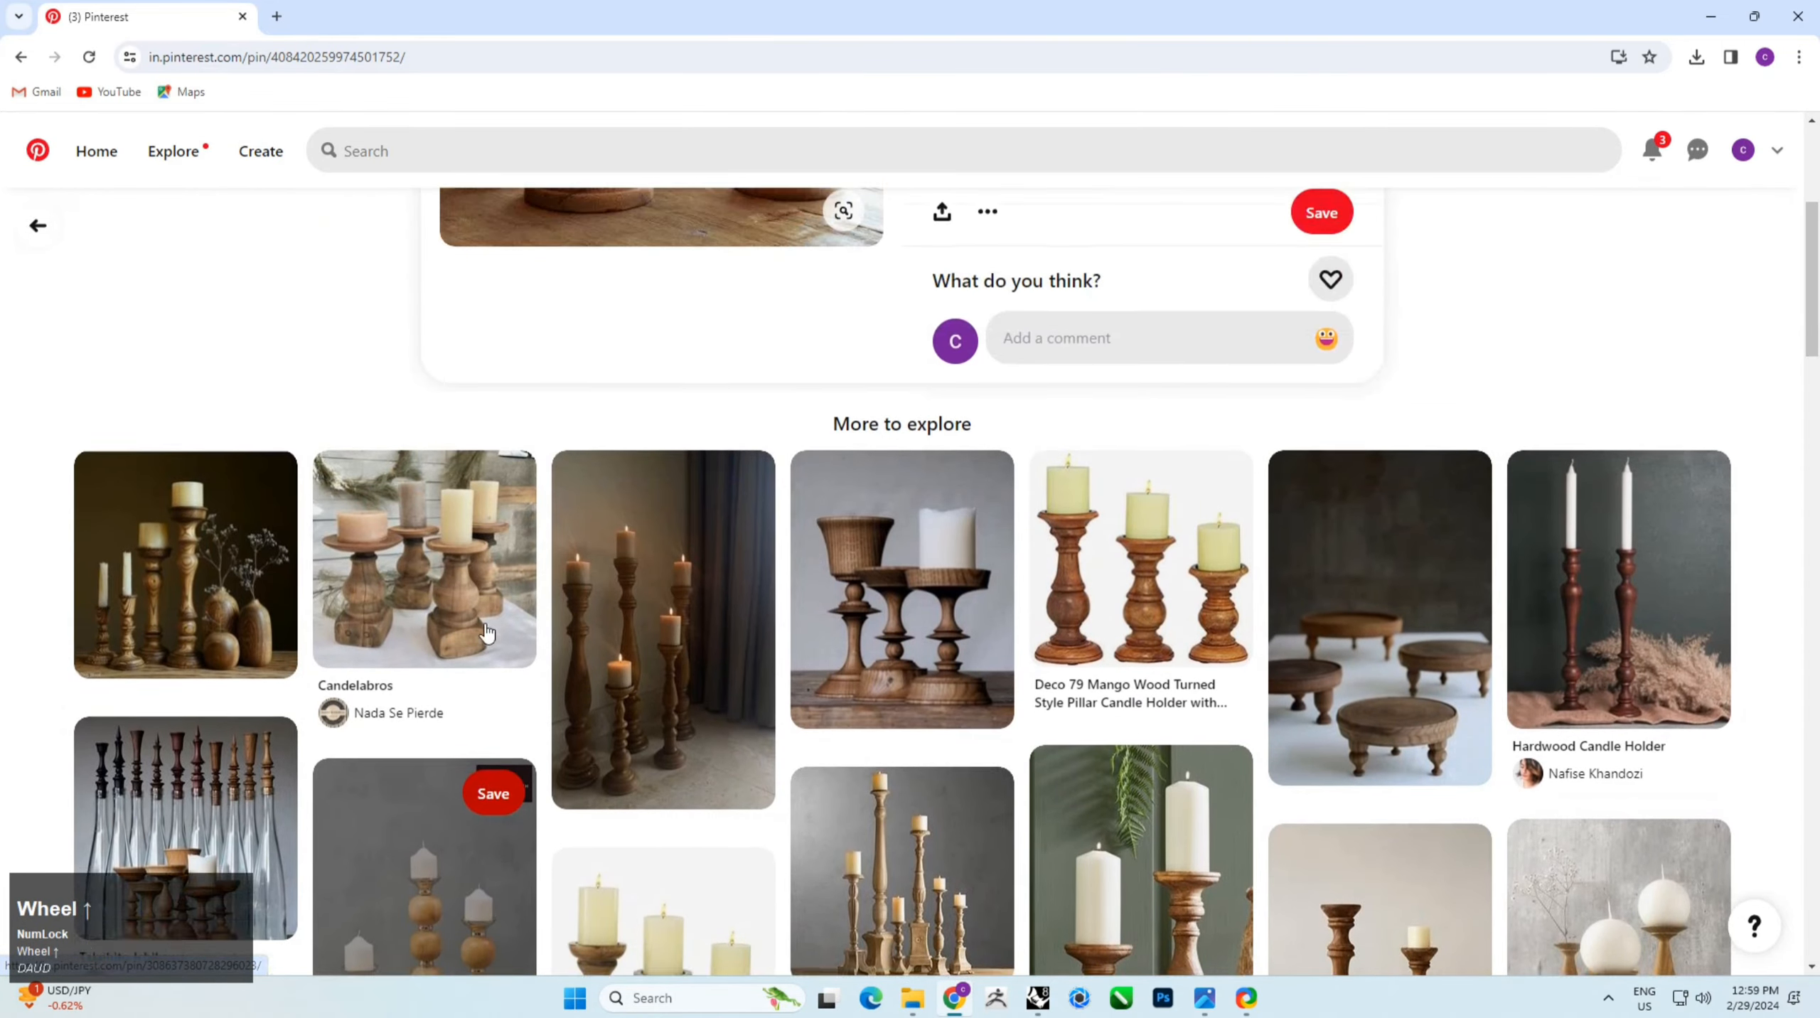
pyautogui.scroll(5, 484, 622)
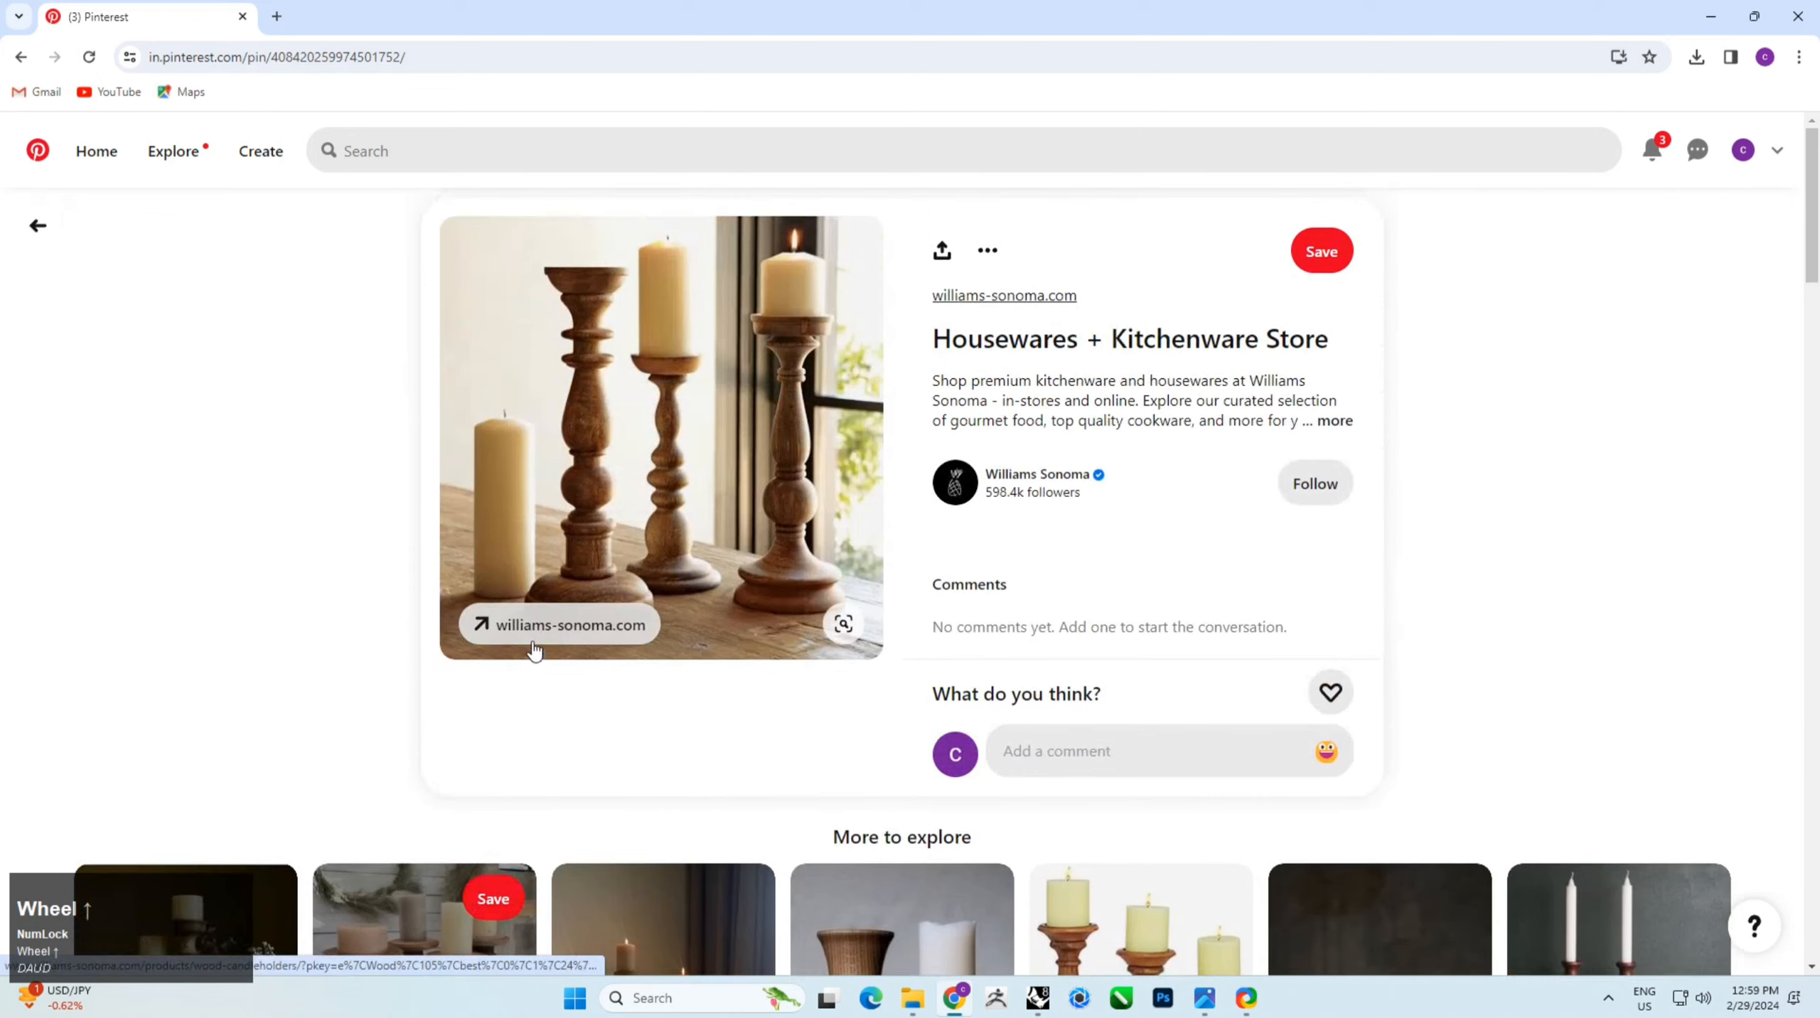
# Step: Copy the pin's candle holder image and paste it into Rhino's Front view with its first corner at 0, scaled to about the table's height
pyautogui.rightClick(663, 350)
pyautogui.click(708, 425)
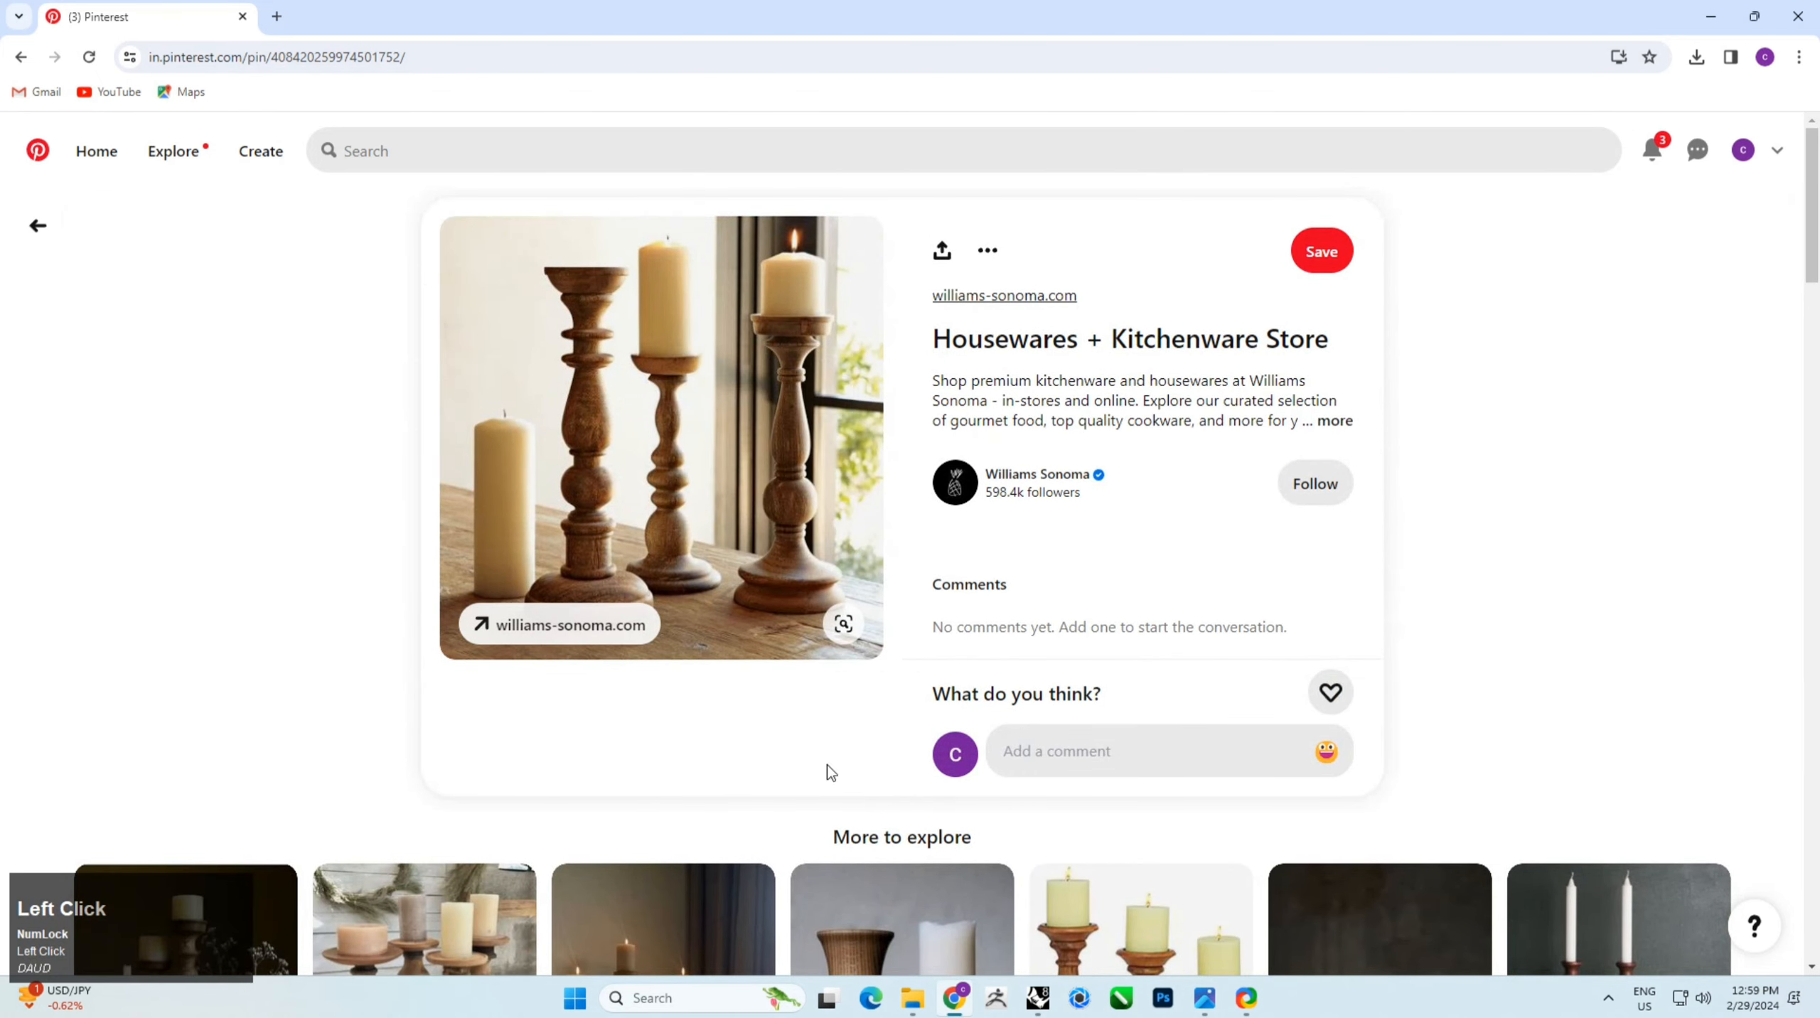
pyautogui.click(1038, 998)
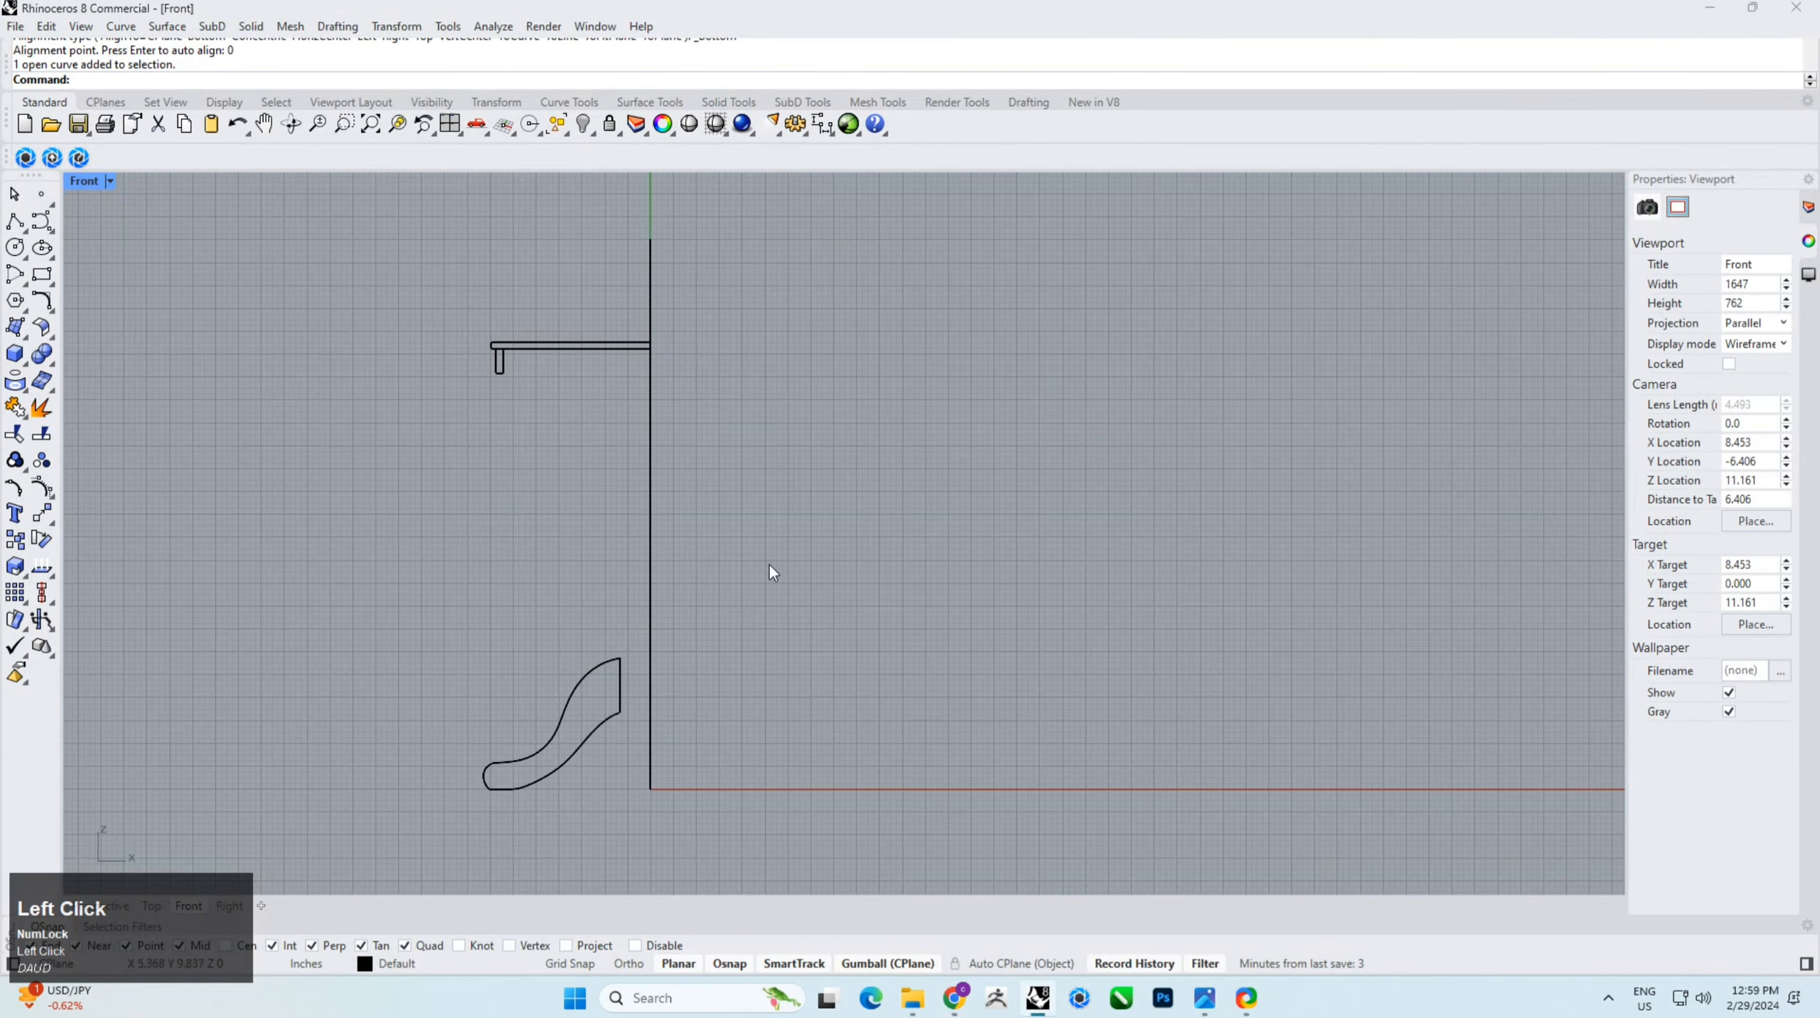
pyautogui.hotkey('ctrl', 'v')
pyautogui.write('0')
pyautogui.press('Return')
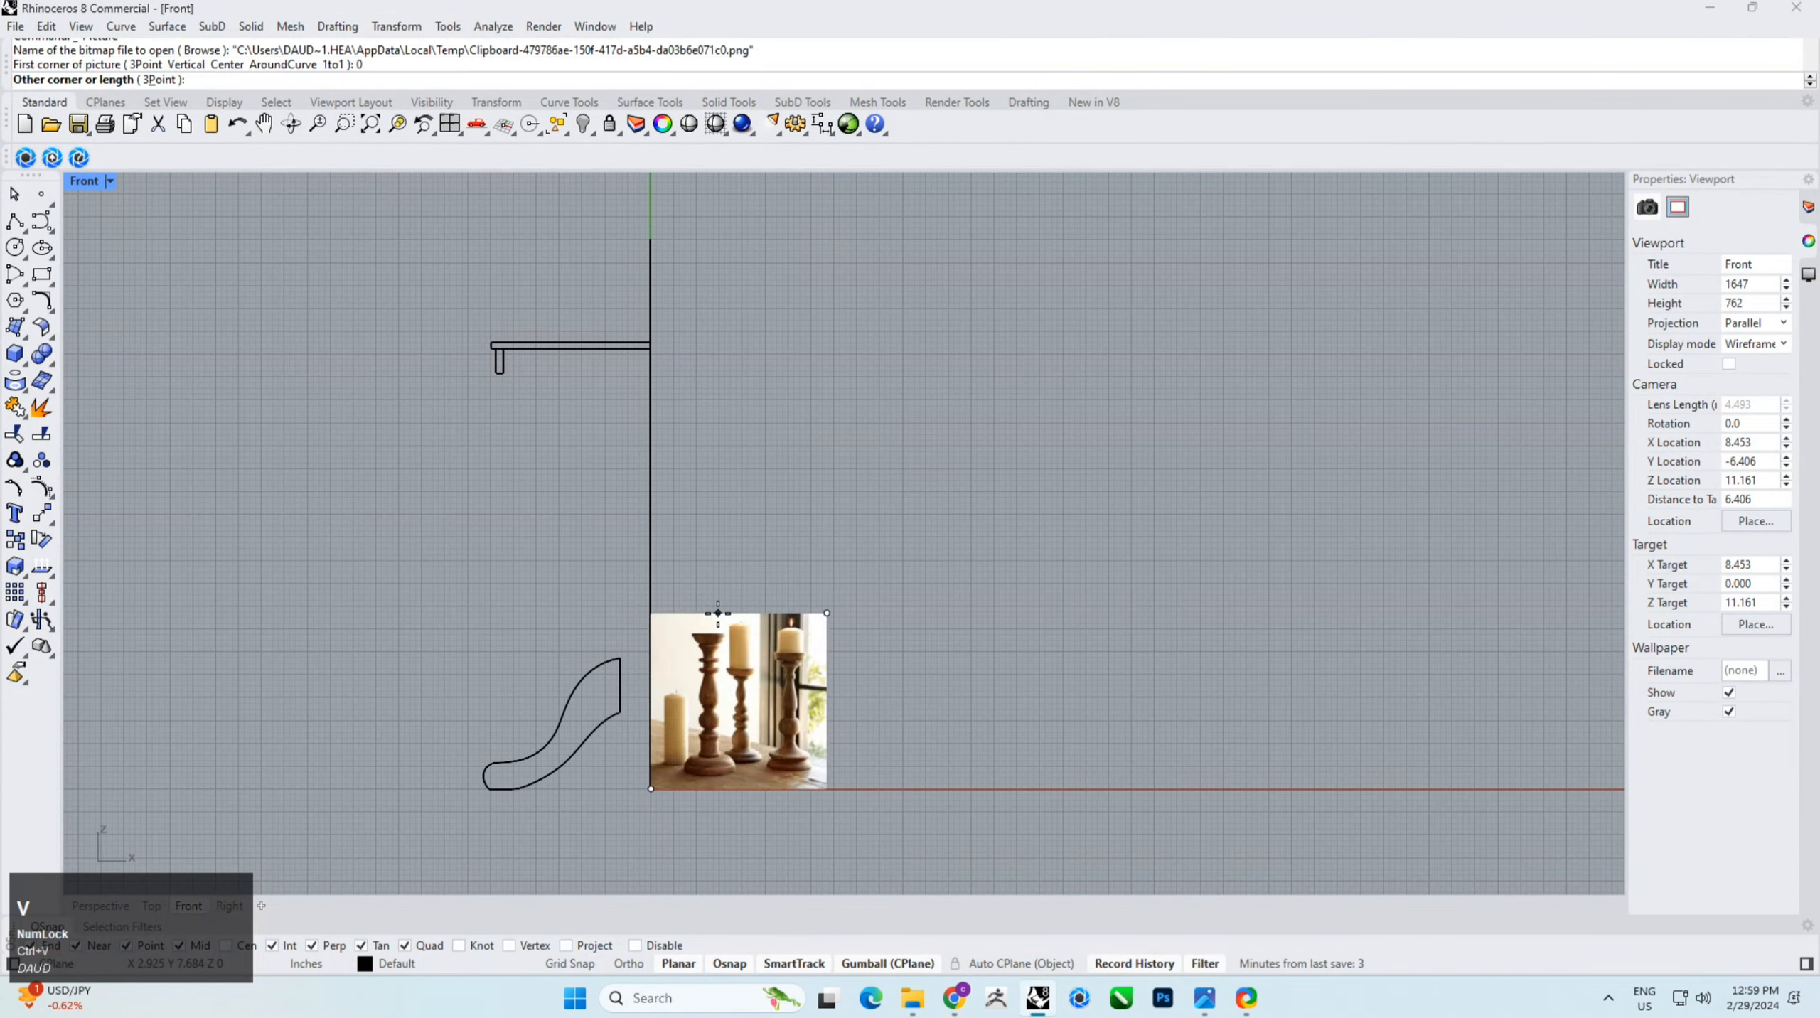
pyautogui.click(1239, 399)
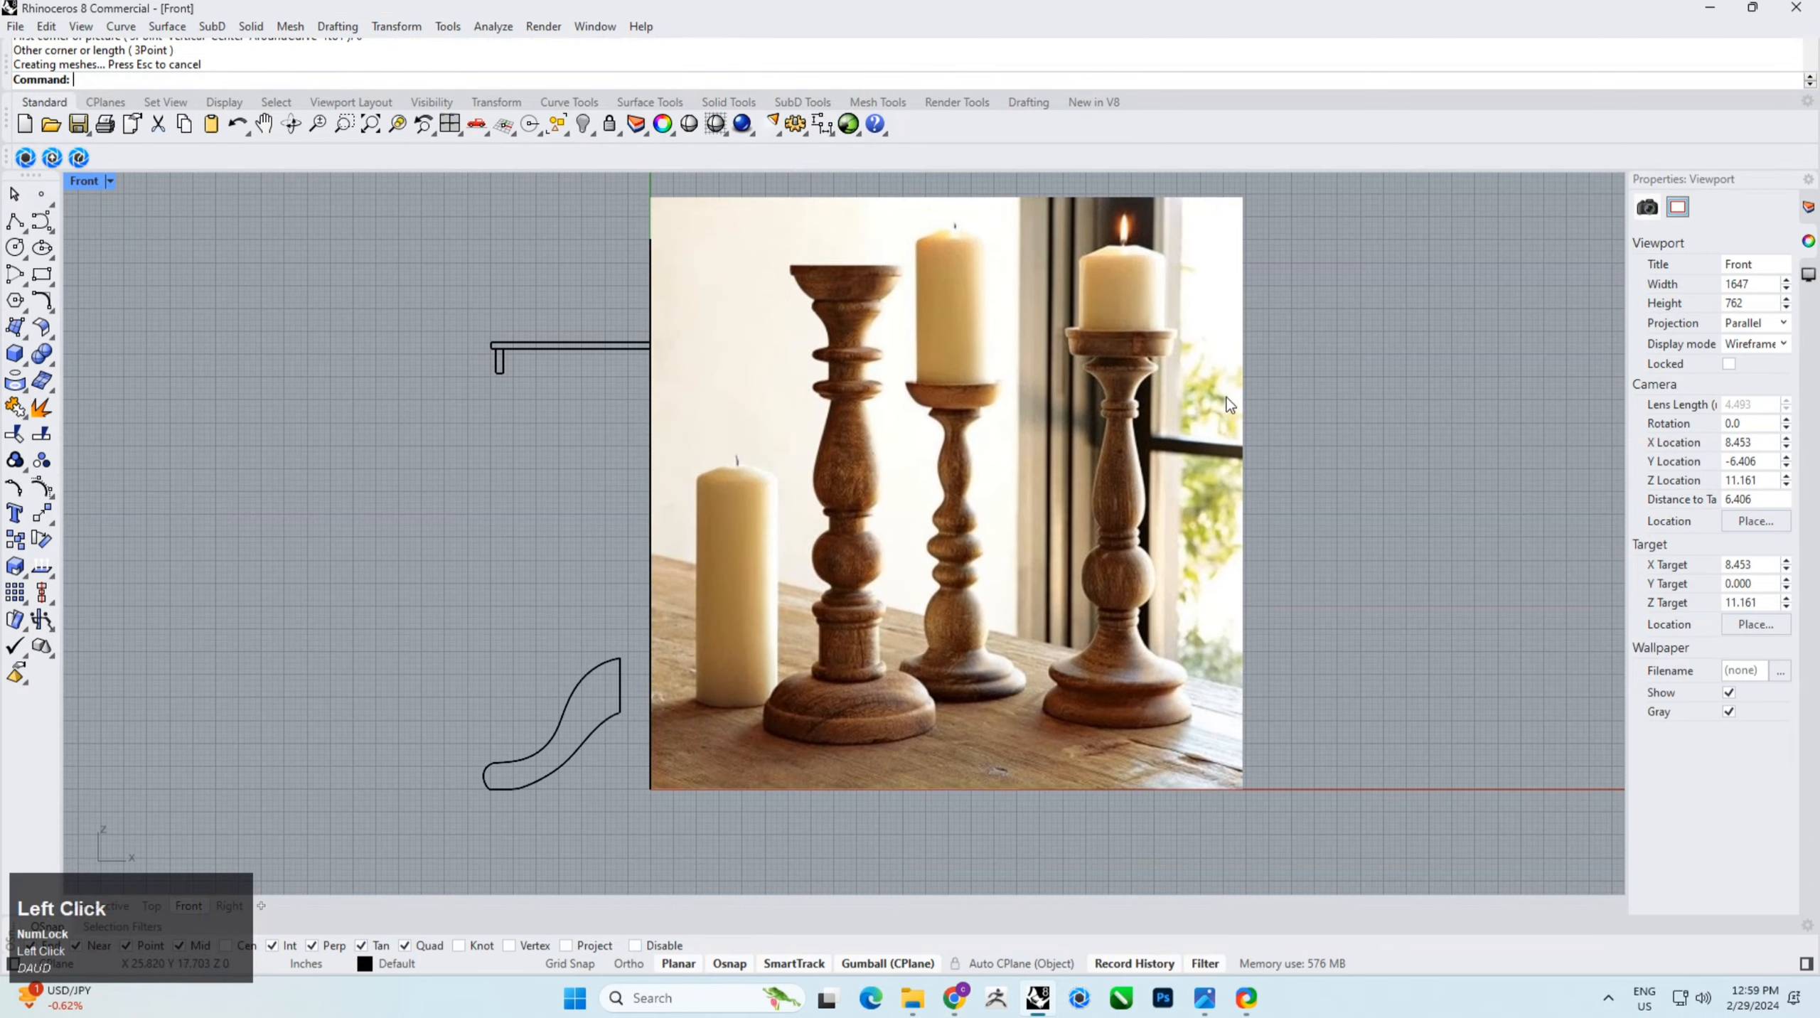
# Step: Move the candle holder picture so its rightmost candlestick sits roughly on the vertical centre line beneath the tabletop profile
pyautogui.moveTo(1120, 432); pyautogui.dragTo(640, 447)
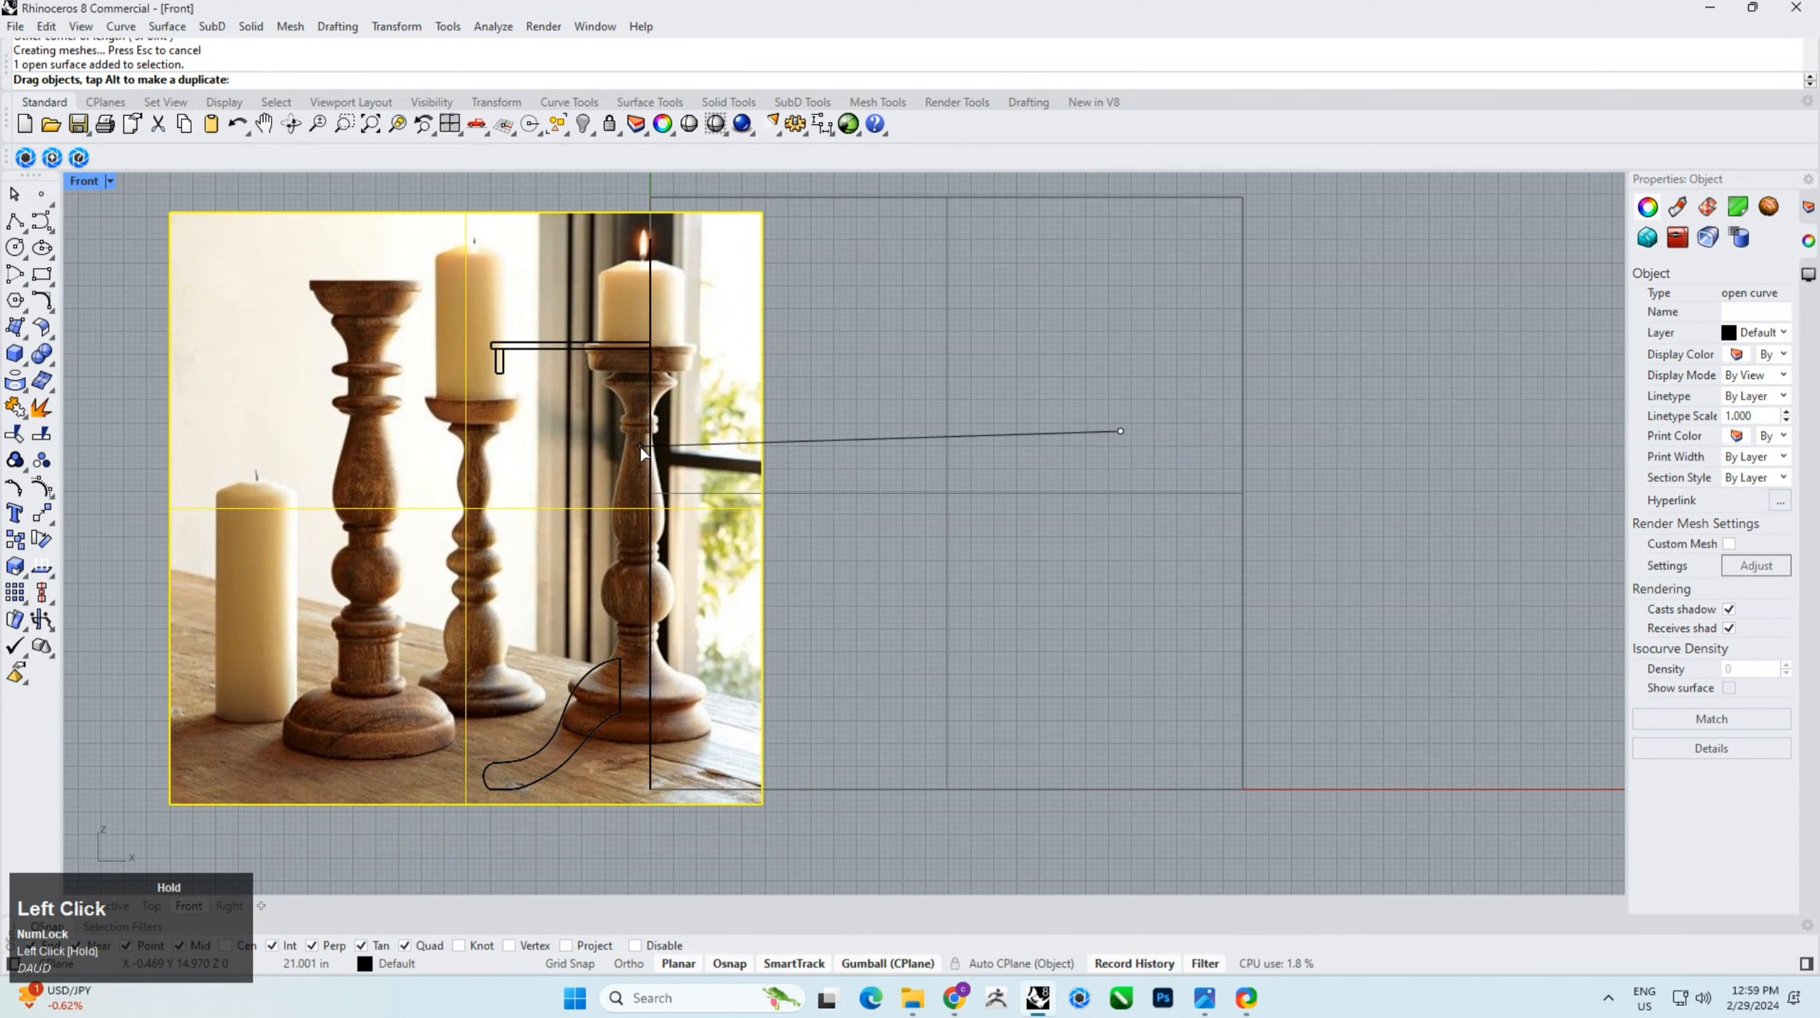
pyautogui.moveTo(640, 447); pyautogui.dragTo(640, 448)
pyautogui.click(978, 551)
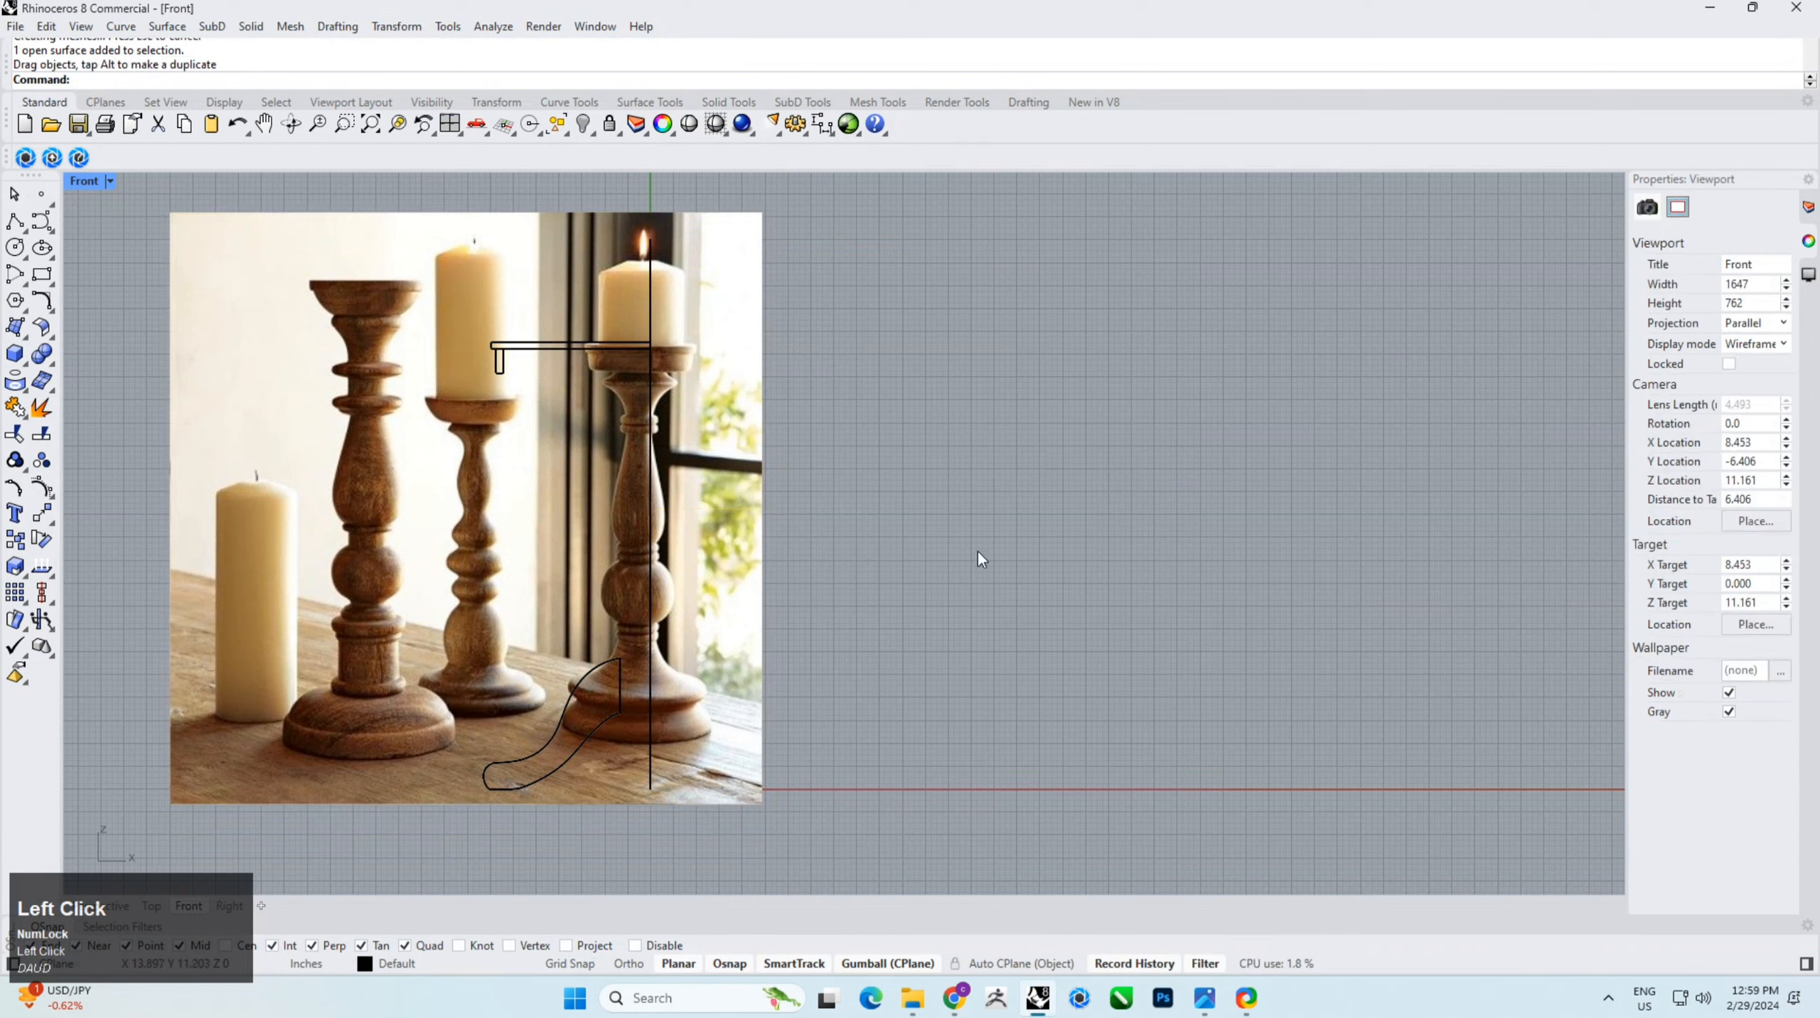
# Step: Check the reference table photo and shift the candle holder picture sideways so its rightmost candlestick centres on the vertical axis line
pyautogui.click(1198, 1001)
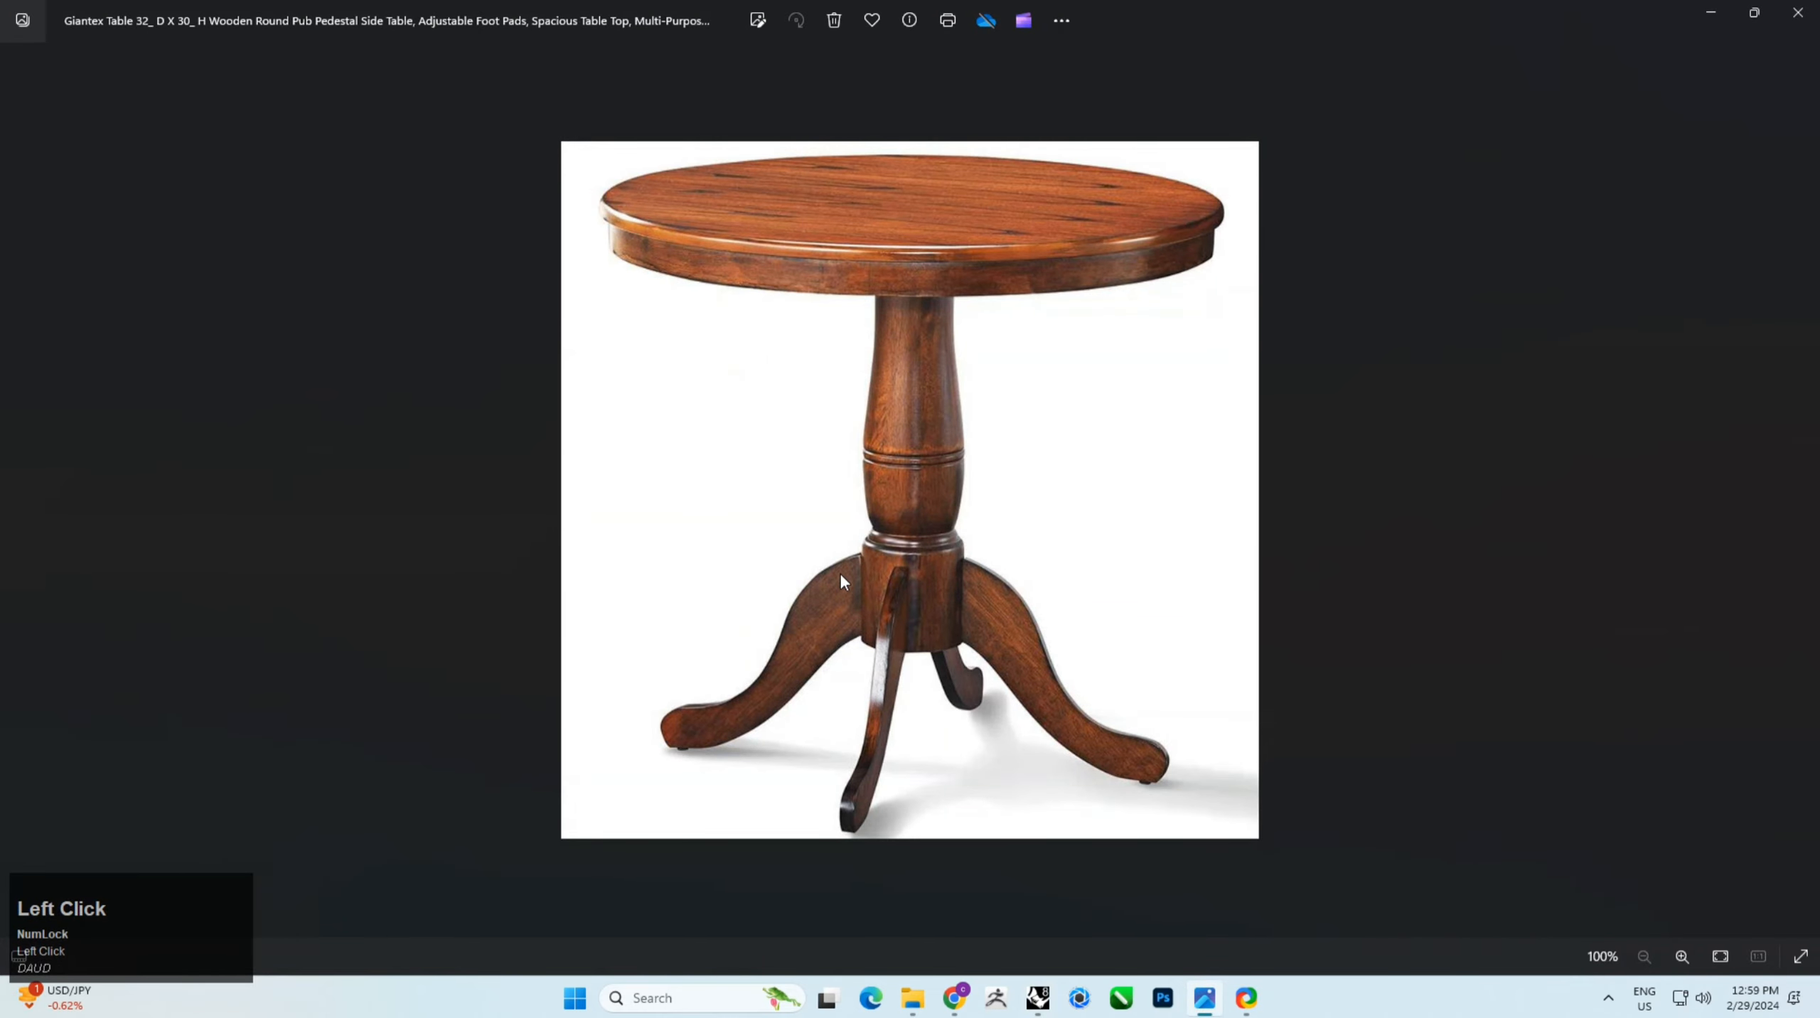
pyautogui.click(1204, 999)
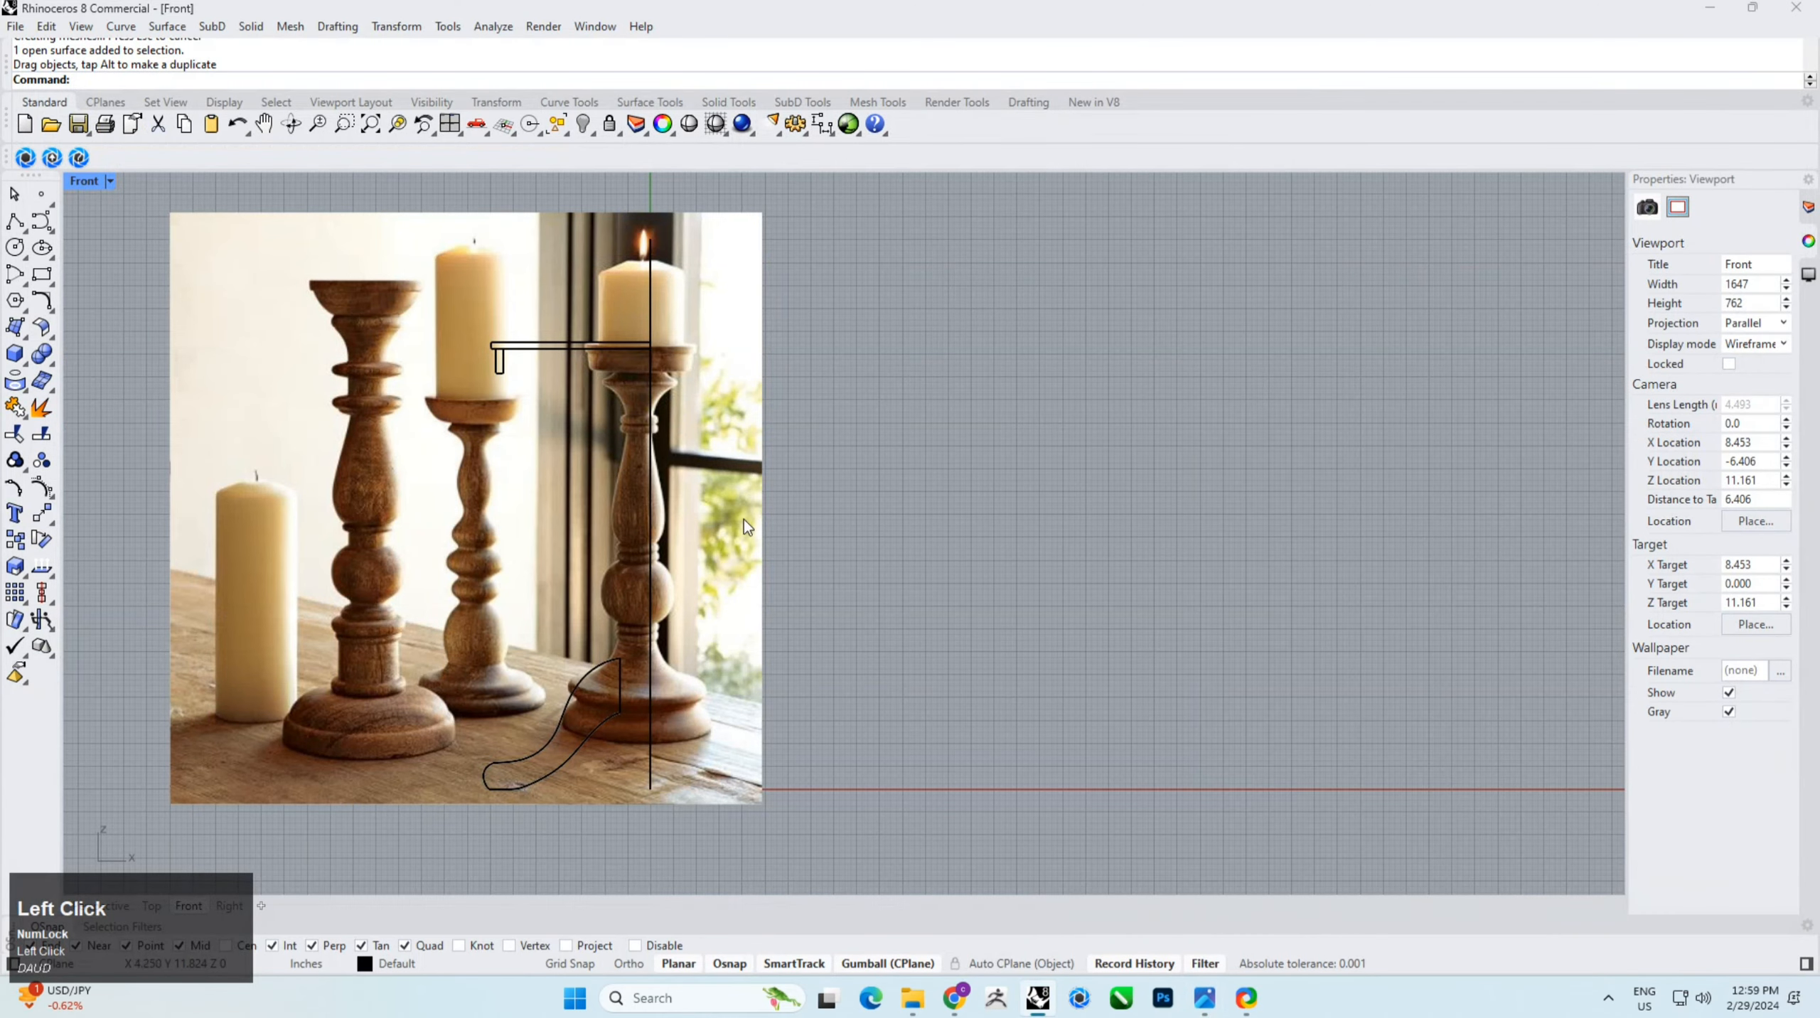
pyautogui.scroll(3, 629, 605)
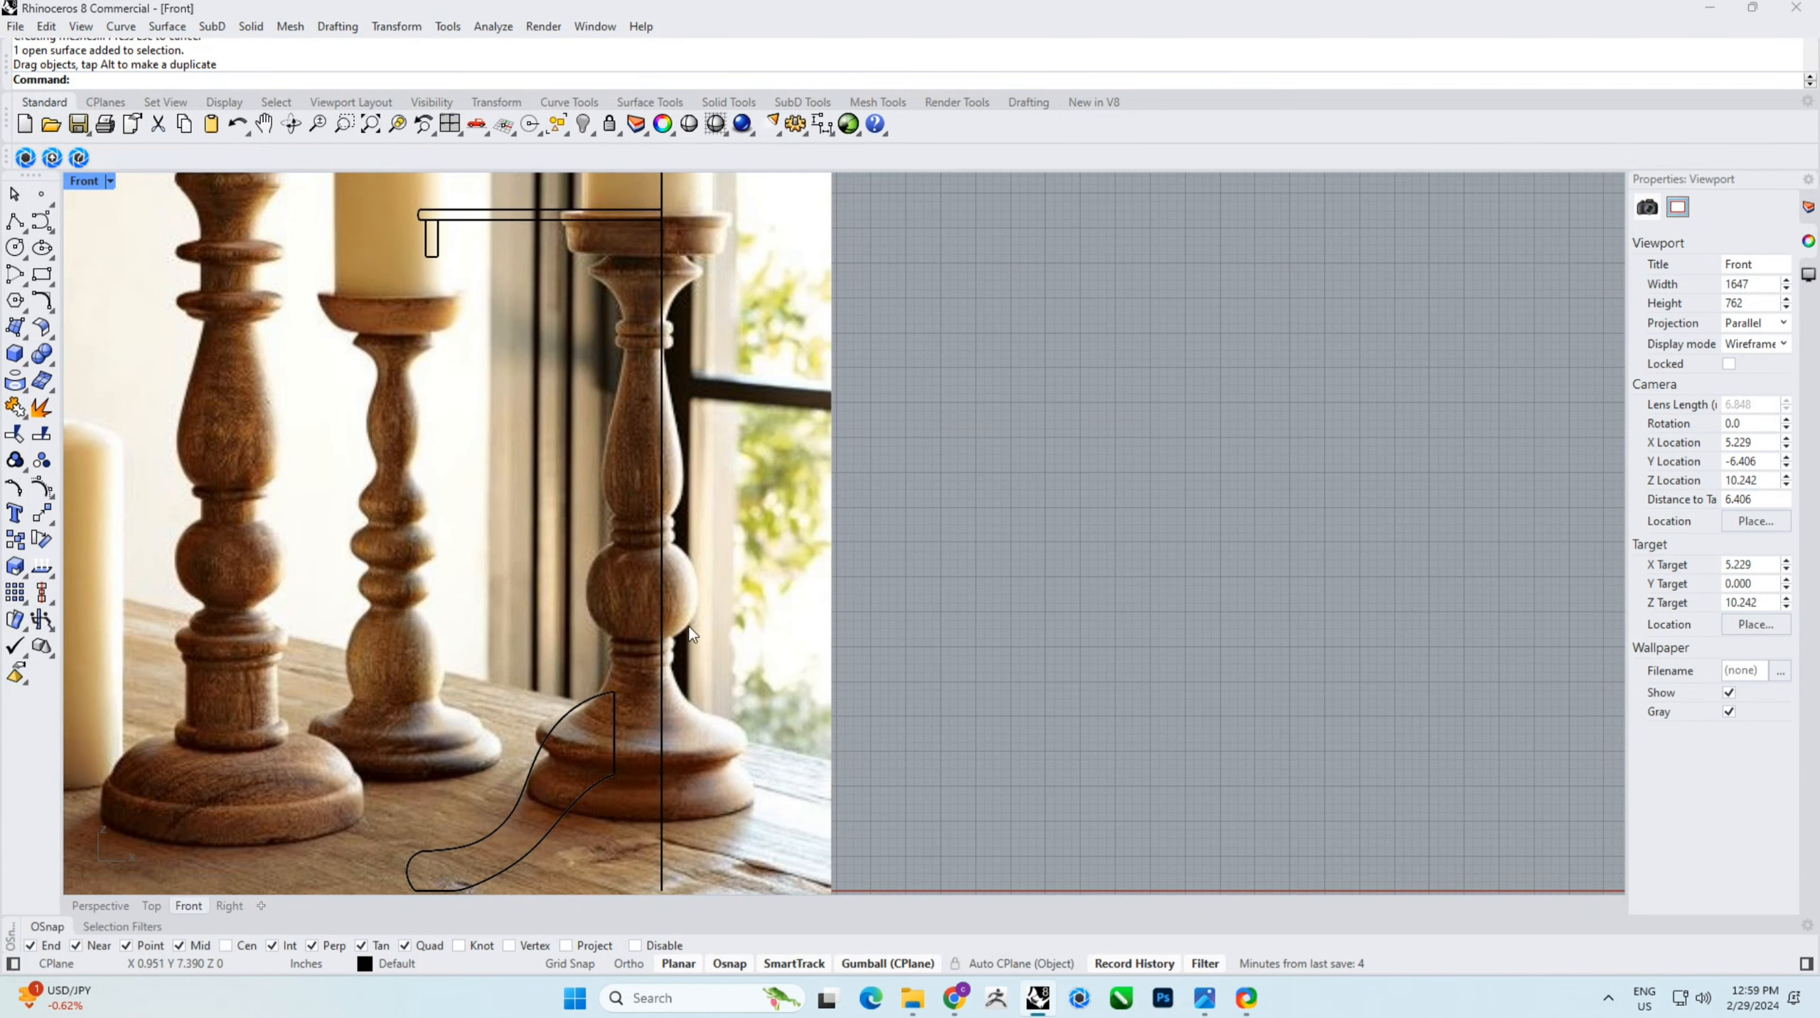
pyautogui.moveTo(658, 529); pyautogui.dragTo(670, 557, button='right')
pyautogui.click(731, 620)
pyautogui.moveTo(731, 622); pyautogui.dragTo(745, 630, button='right')
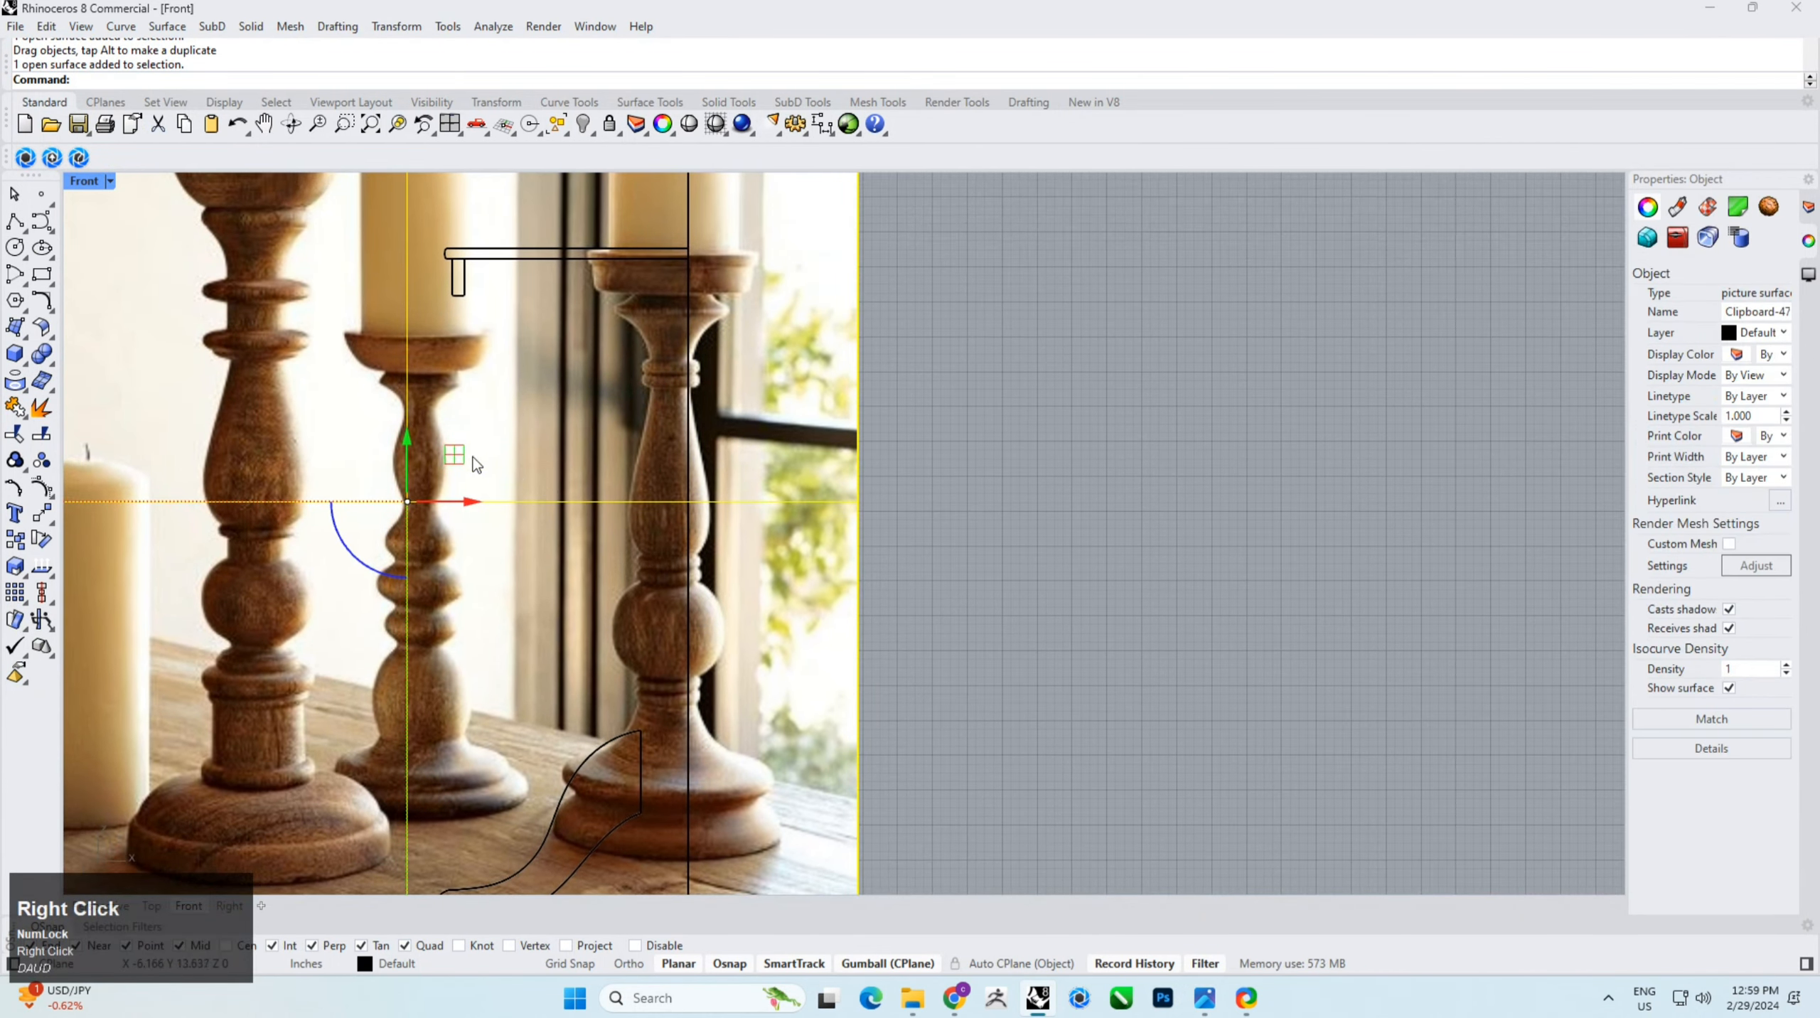
pyautogui.scroll(2, 463, 499)
pyautogui.moveTo(449, 522); pyautogui.dragTo(468, 526)
pyautogui.scroll(-2, 499, 535)
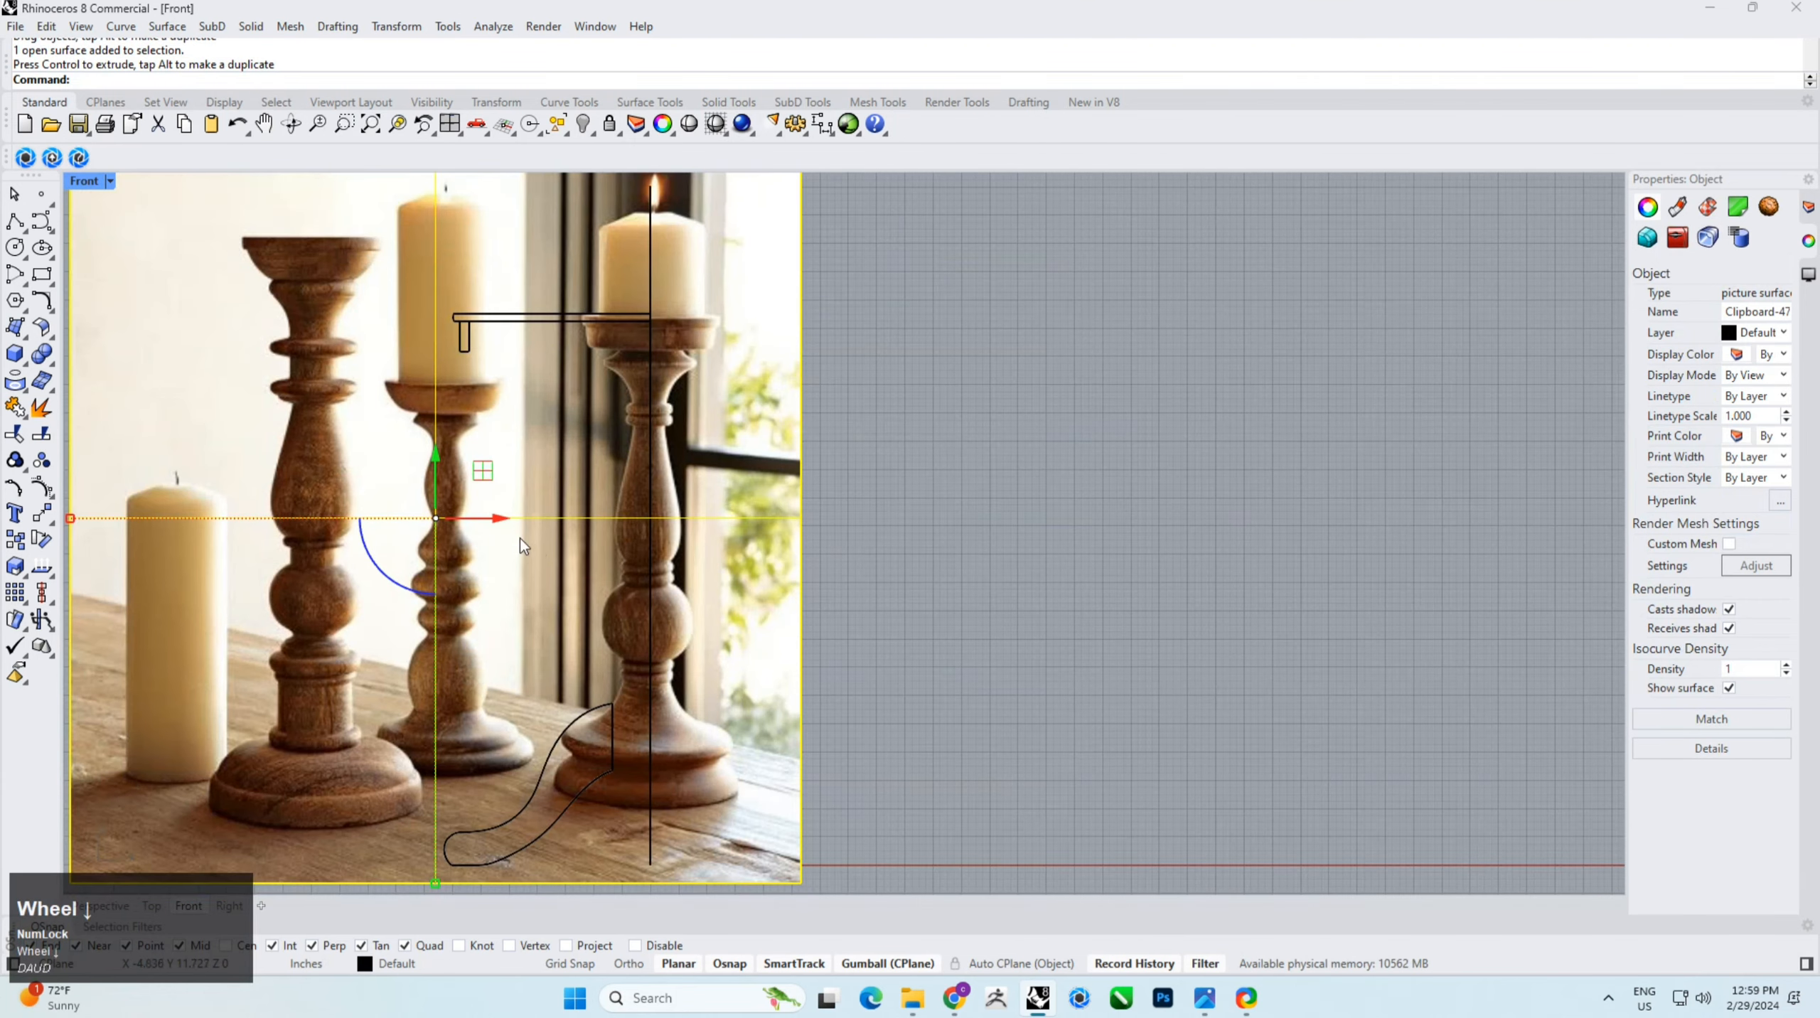
pyautogui.moveTo(521, 539); pyautogui.dragTo(575, 549, button='right')
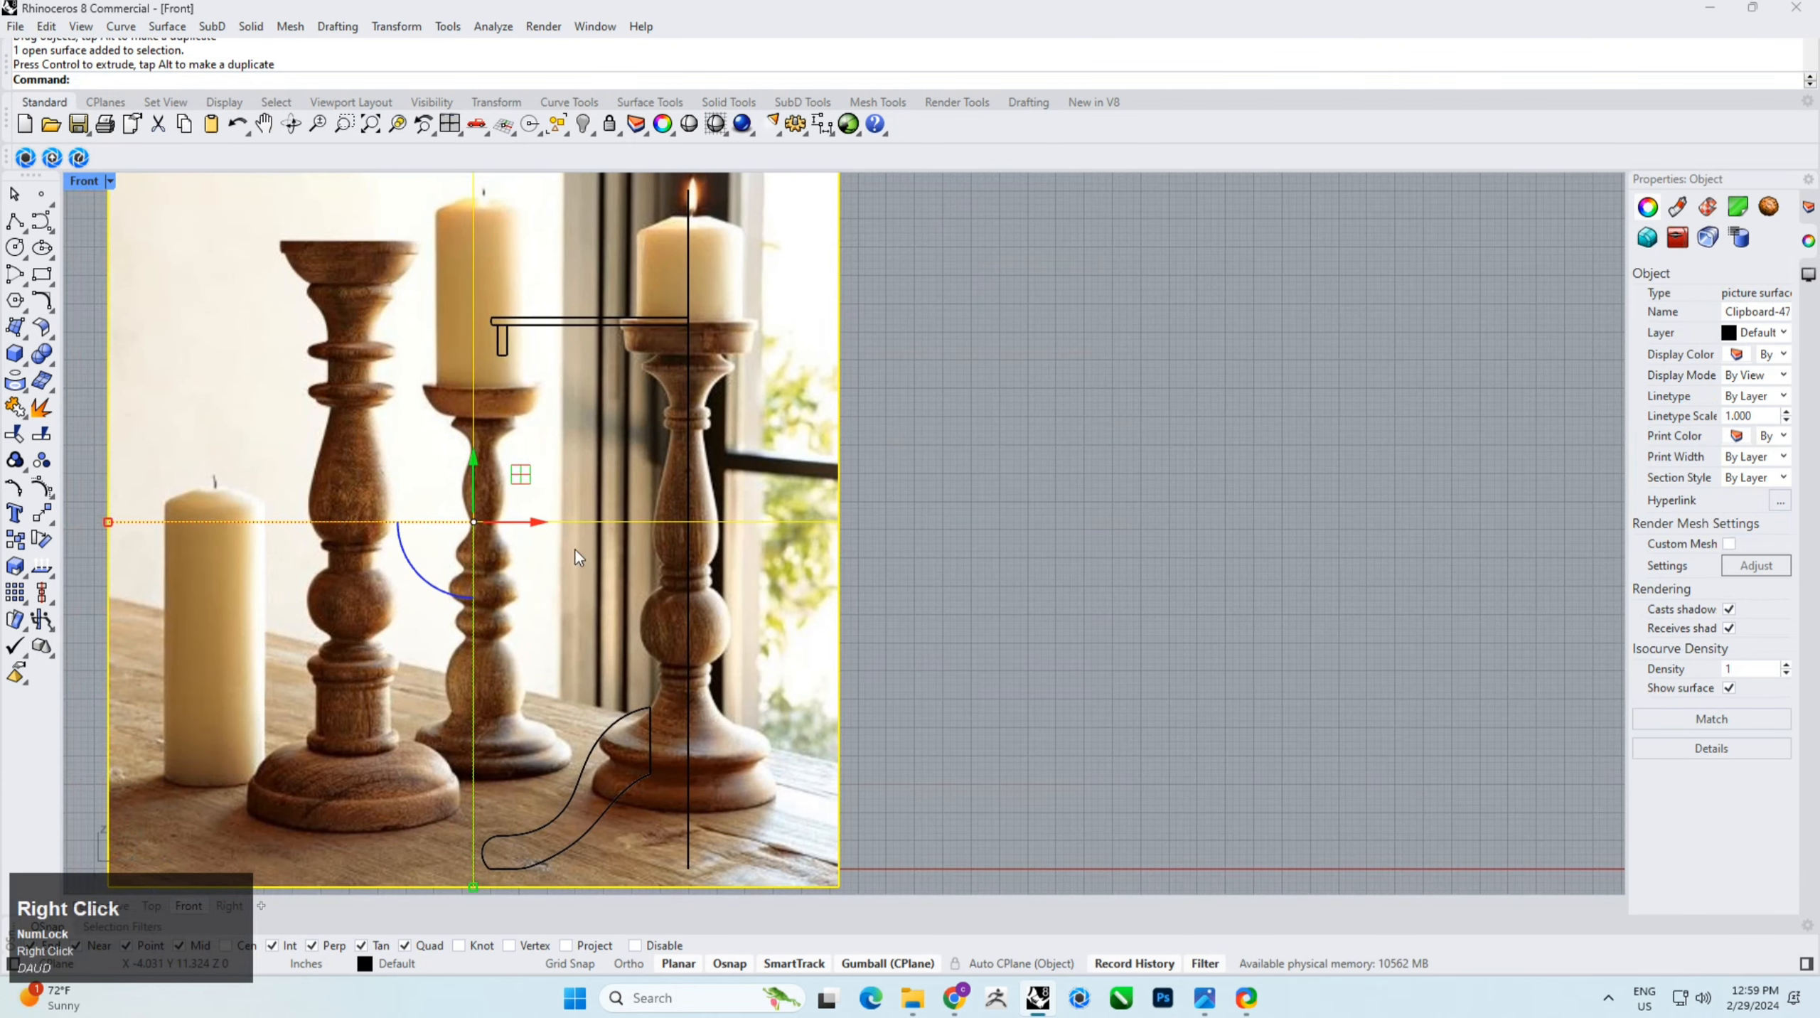
# Step: Rotate the picture about the intersection of the tabletop underside and centre line until the rightmost candlestick stands straight along the axis
pyautogui.click(42, 543)
pyautogui.scroll(4, 712, 356)
pyautogui.click(715, 317)
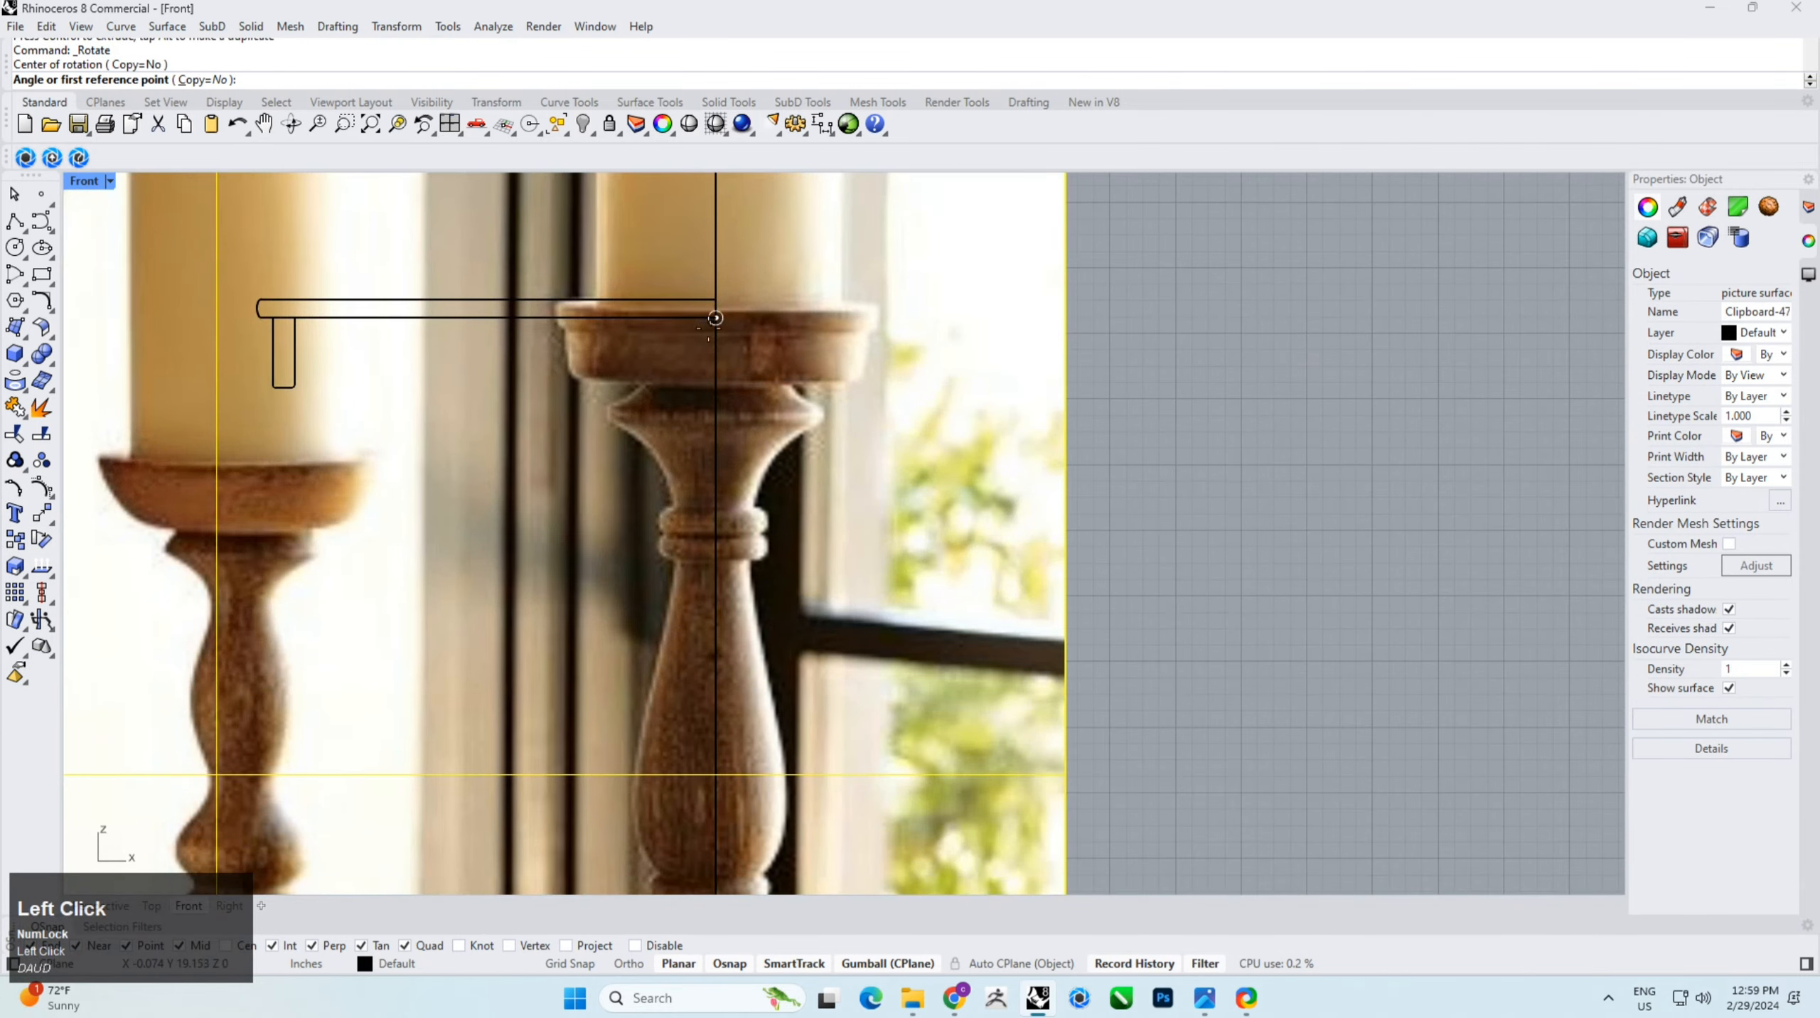
pyautogui.scroll(-3, 715, 318)
pyautogui.moveTo(734, 646); pyautogui.dragTo(735, 467, button='right')
pyautogui.scroll(6, 735, 467)
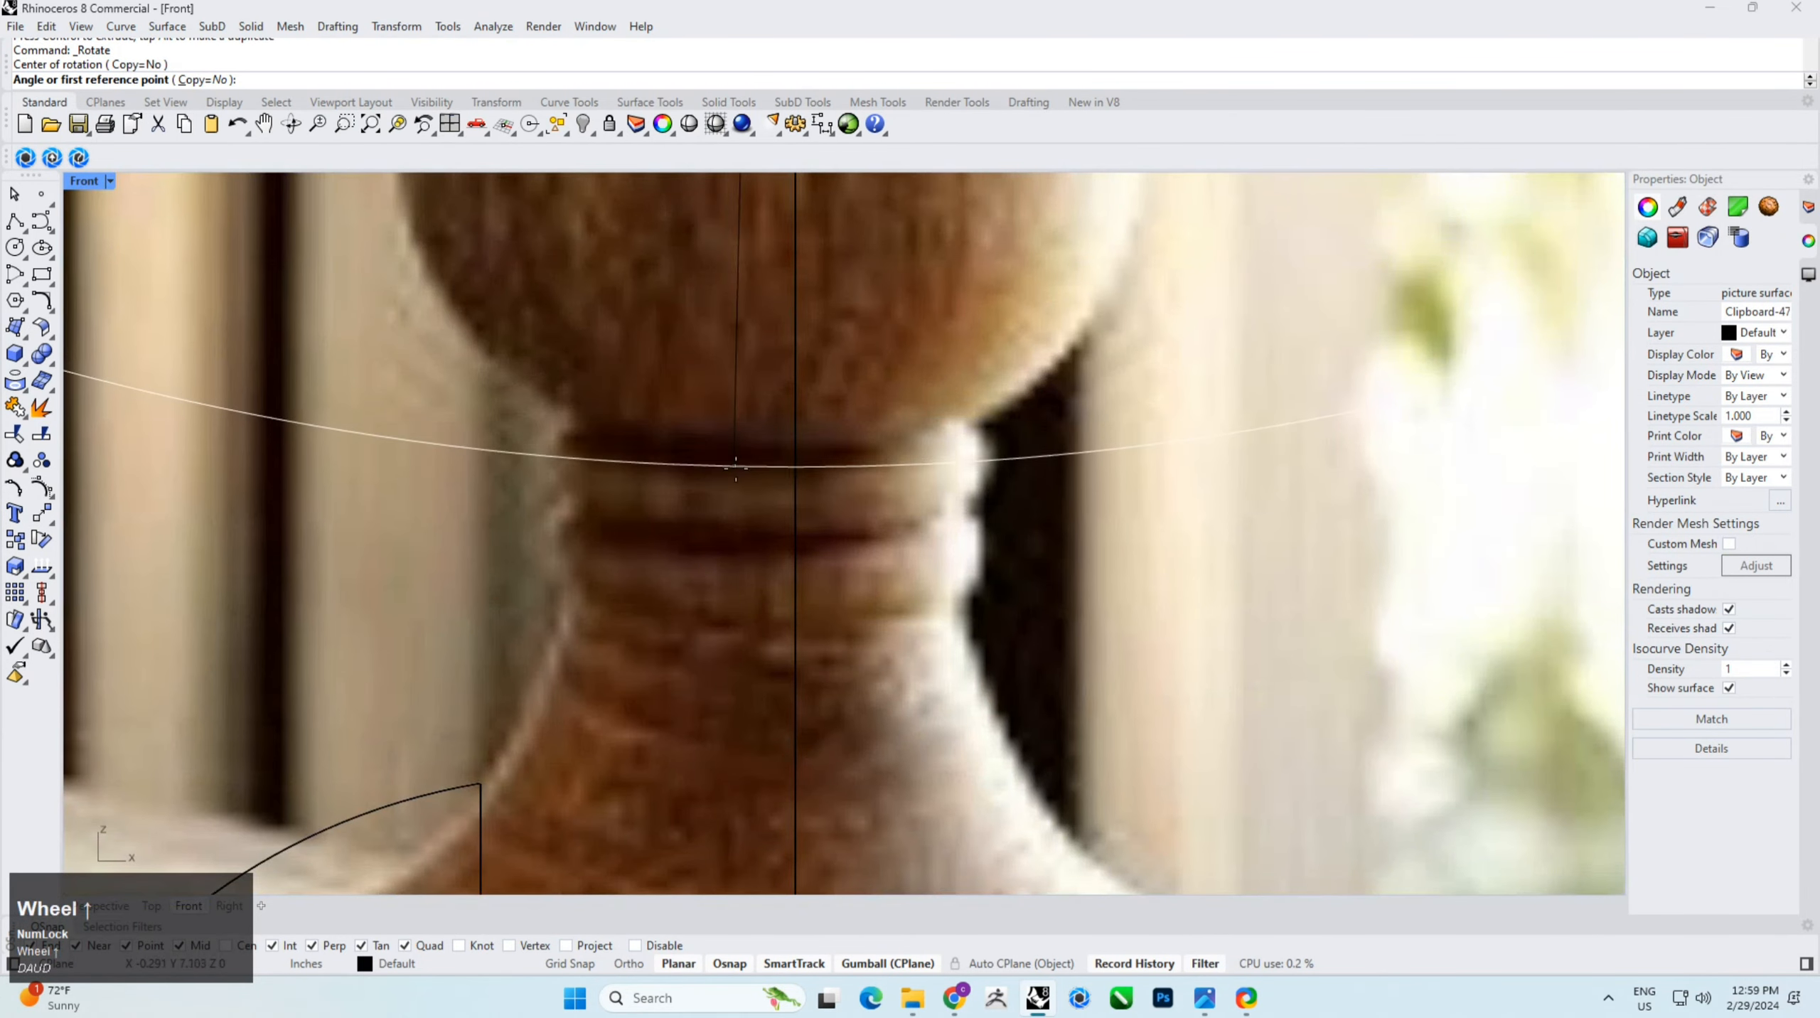
pyautogui.click(772, 501)
pyautogui.click(797, 528)
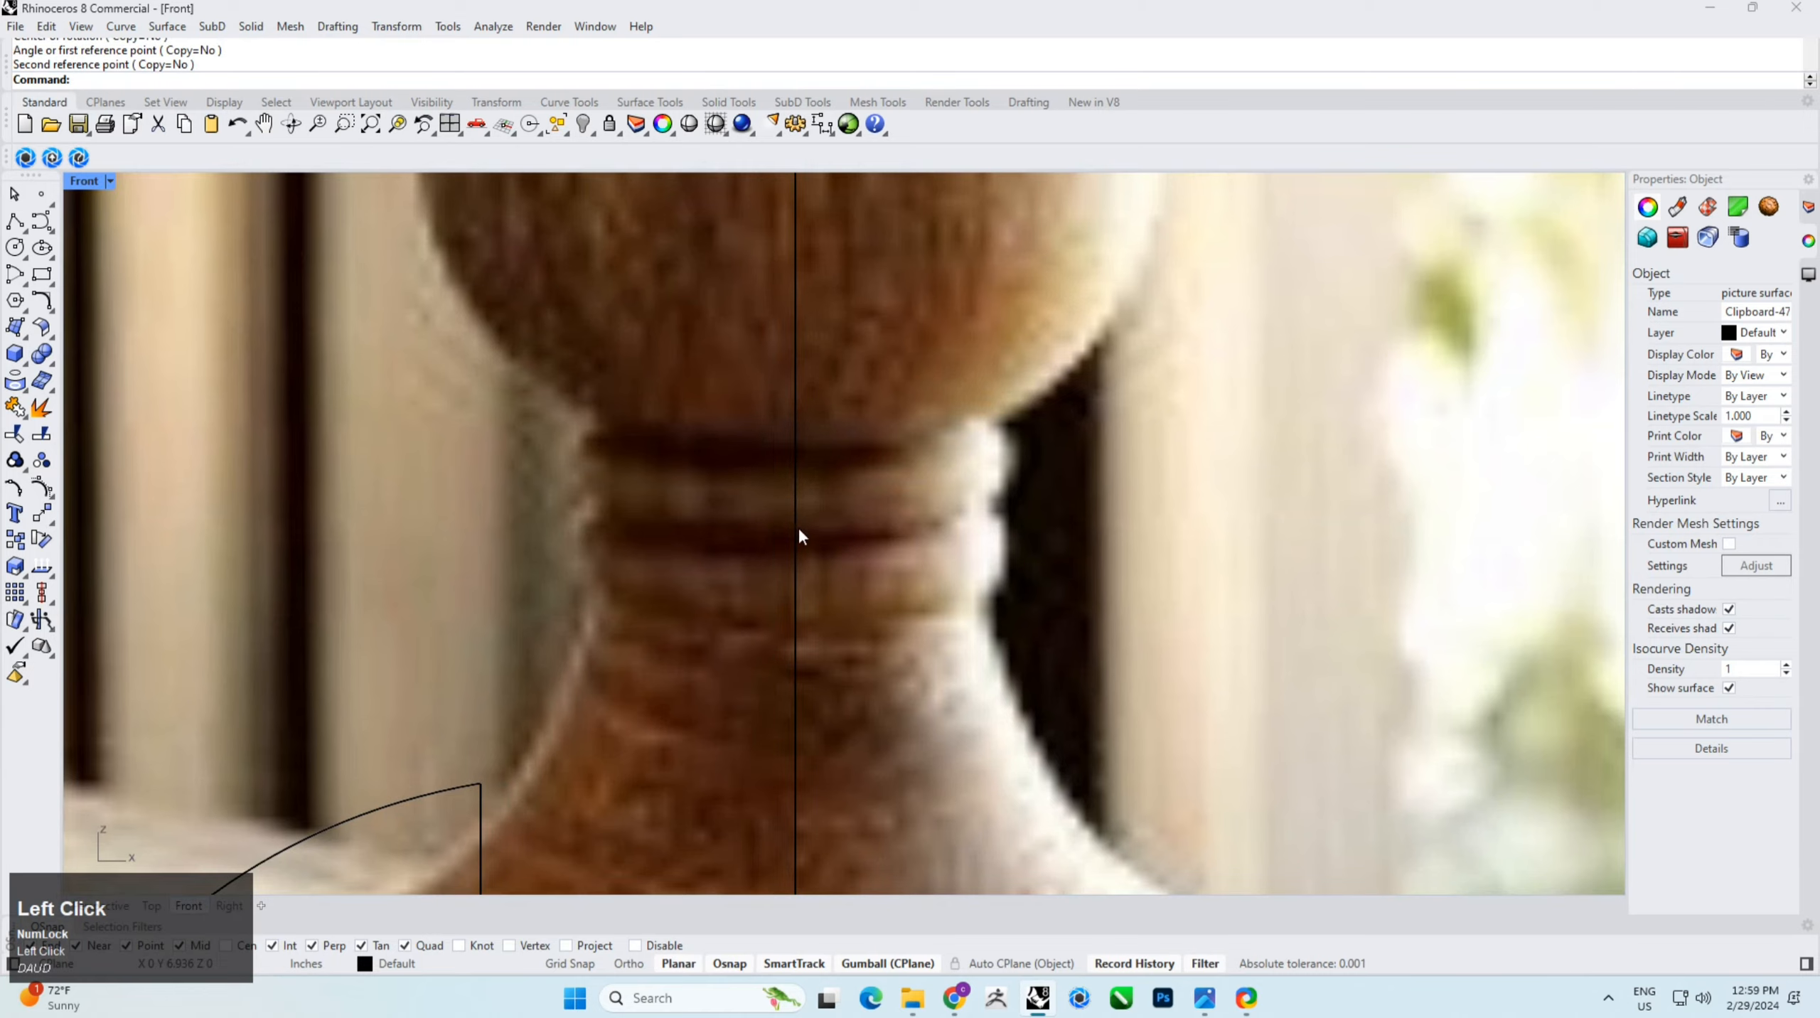
# Step: Check the candlestick's alignment with the centre line and lock the candle holder picture
pyautogui.scroll(-5, 797, 528)
pyautogui.moveTo(781, 550); pyautogui.dragTo(784, 663, button='right')
pyautogui.scroll(-5, 803, 424)
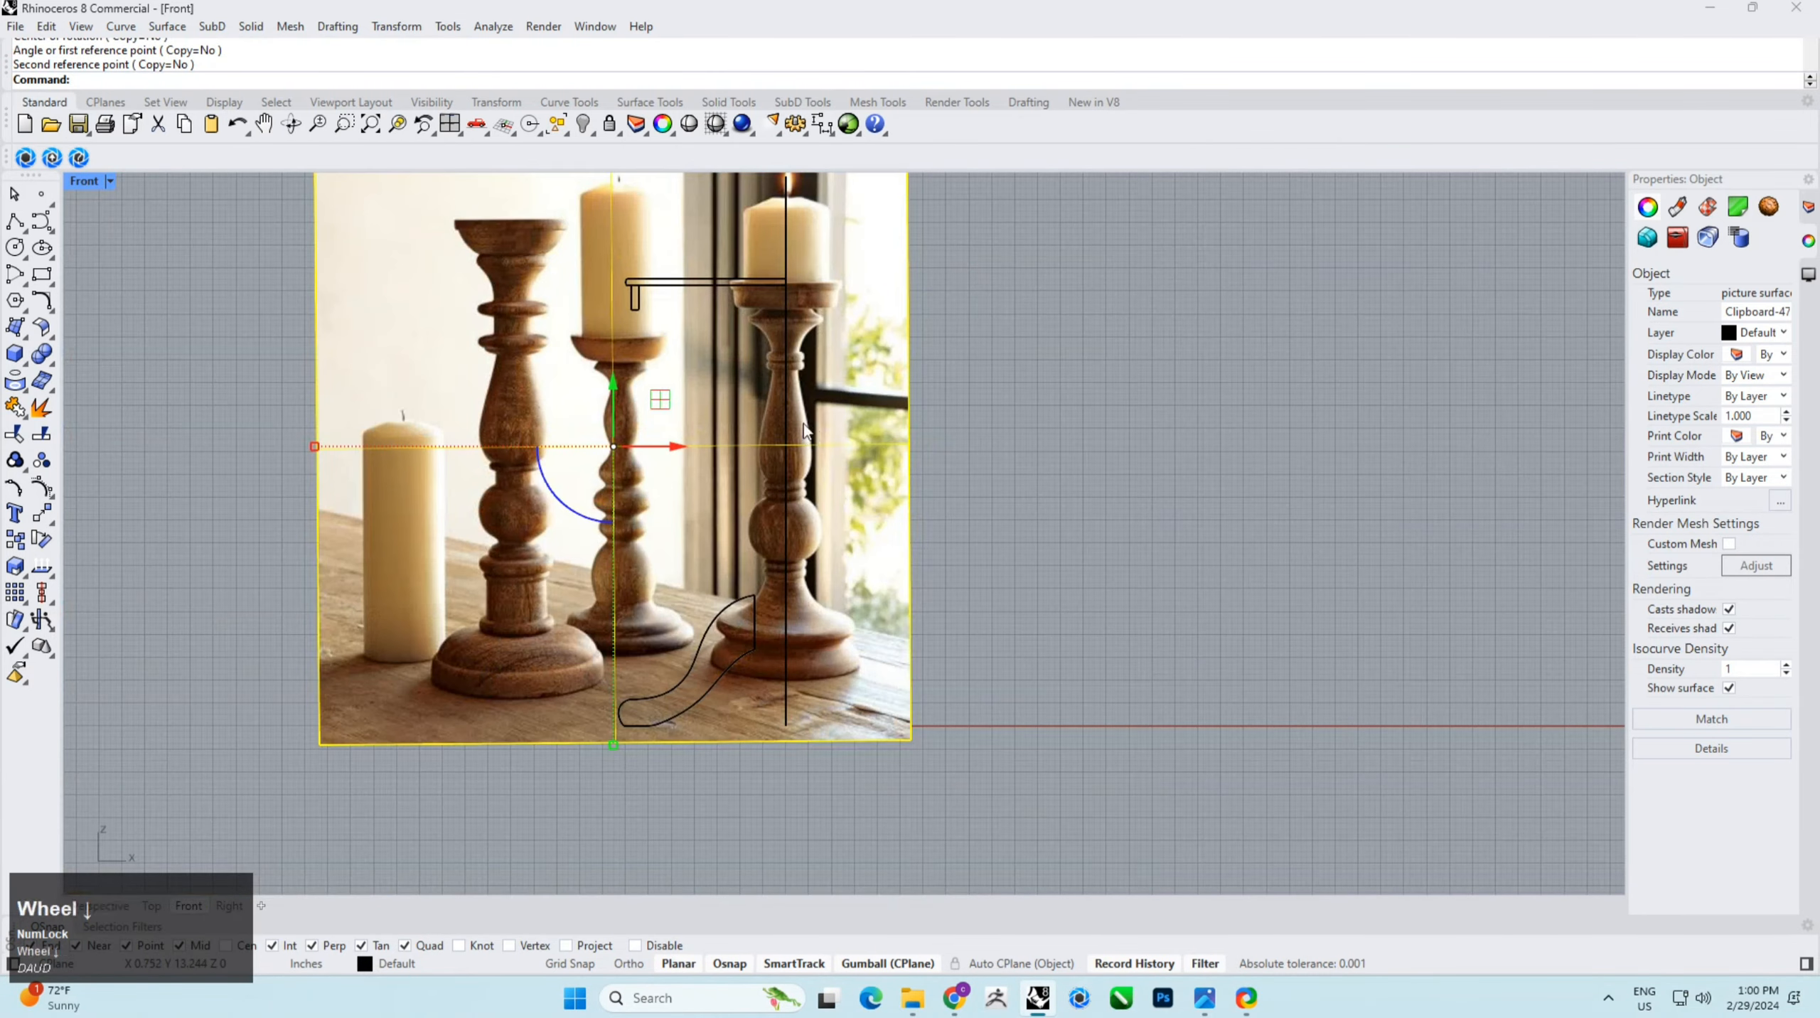
pyautogui.moveTo(803, 425); pyautogui.dragTo(779, 469, button='right')
pyautogui.scroll(8, 771, 359)
pyautogui.scroll(3, 748, 471)
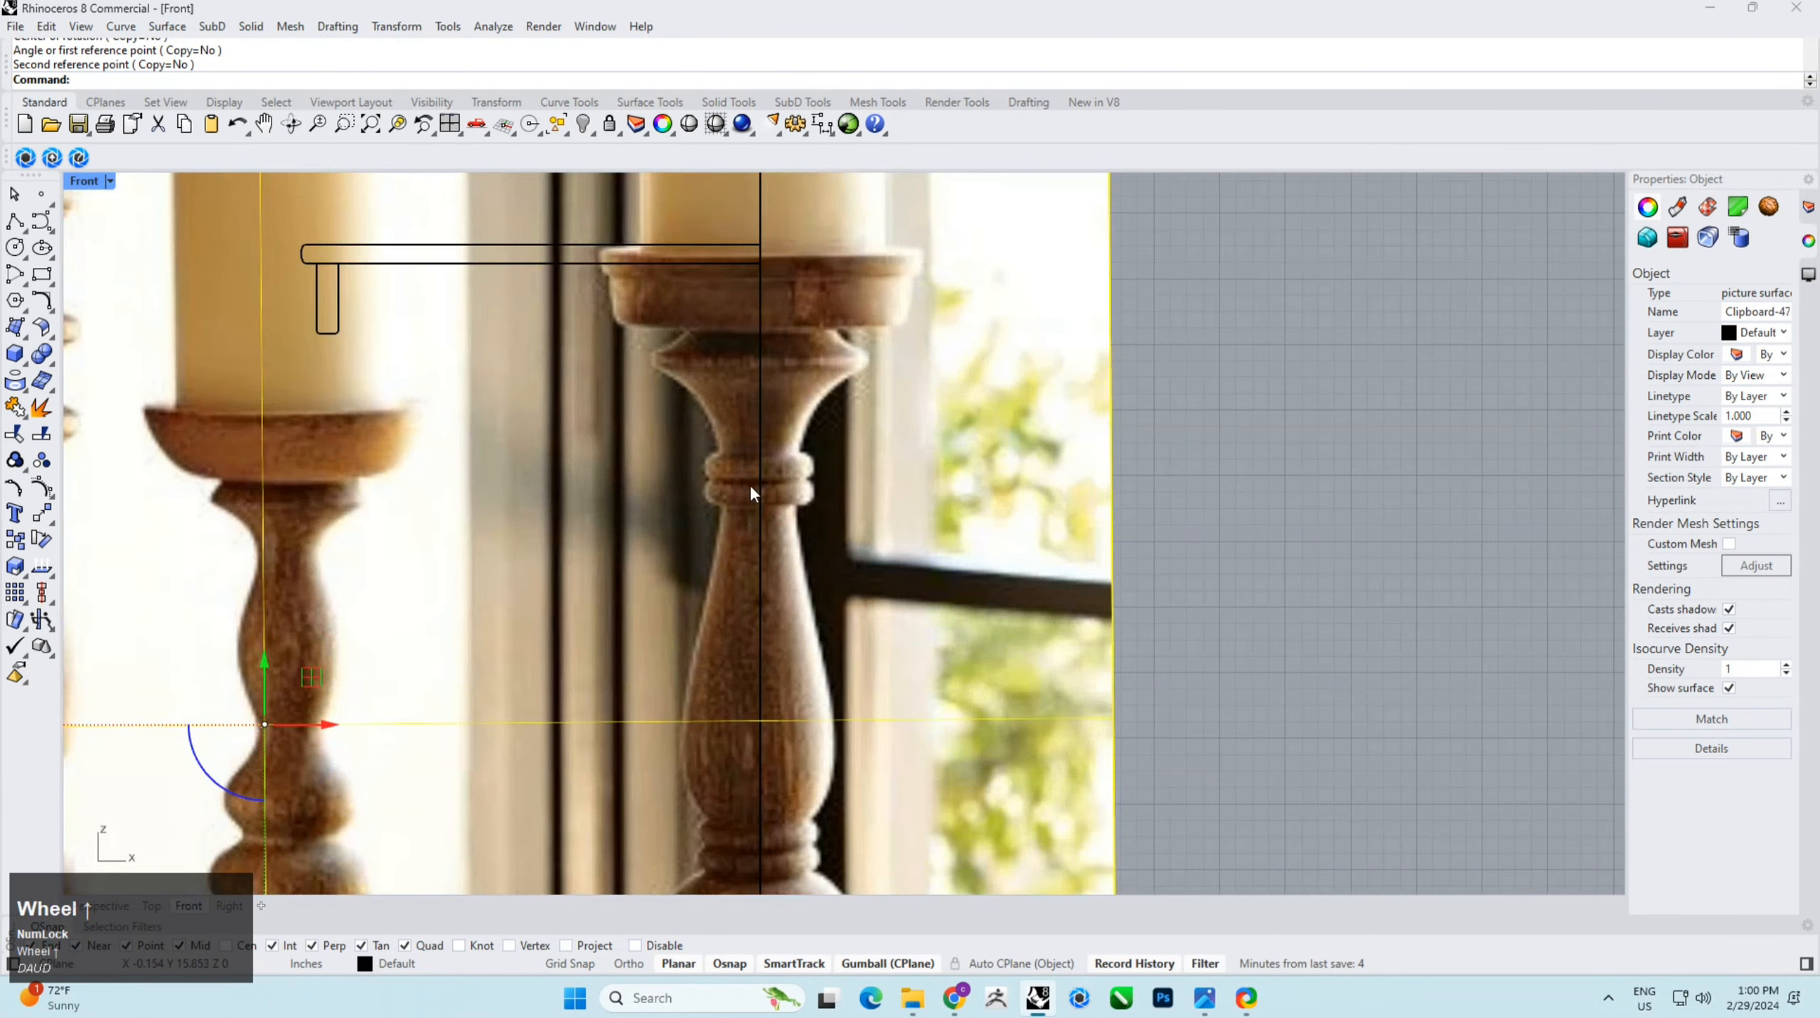
pyautogui.click(611, 125)
# Step: Trace the candlestick cup's left edge with a control-point curve from the tabletop underside, around its lower corner, to the neck
pyautogui.scroll(6, 605, 259)
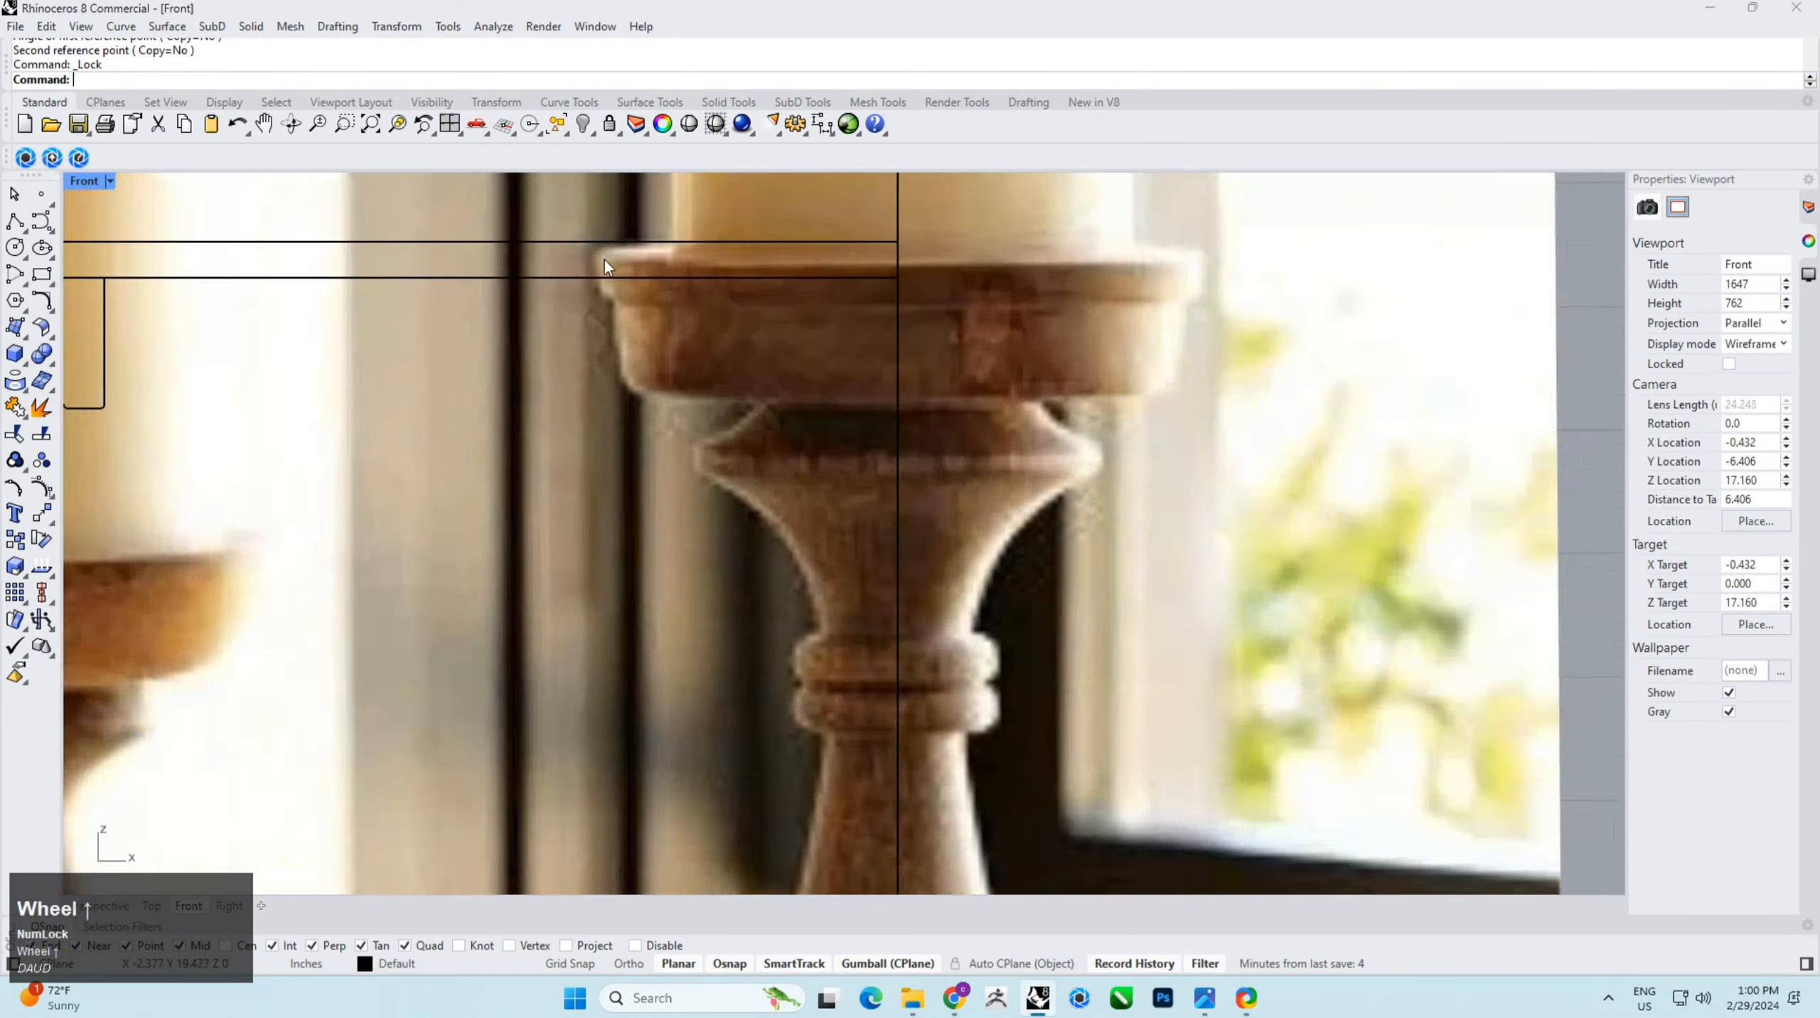
pyautogui.click(42, 222)
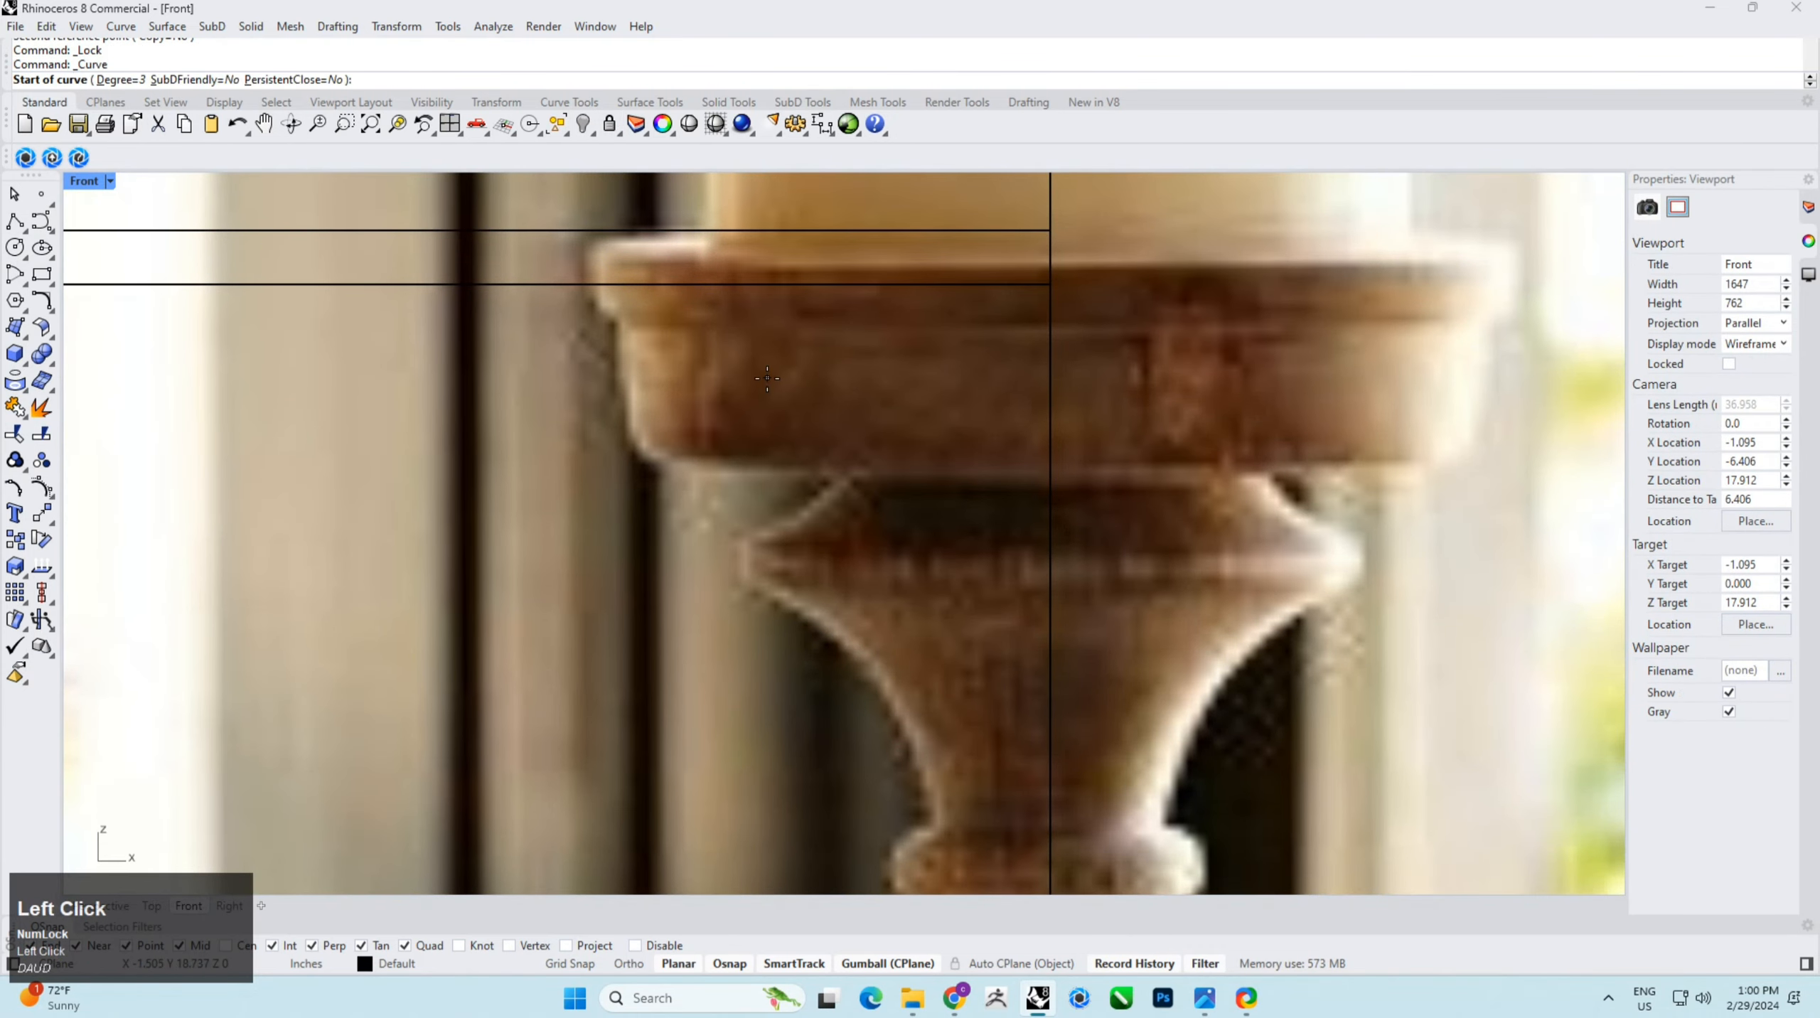
pyautogui.click(600, 283)
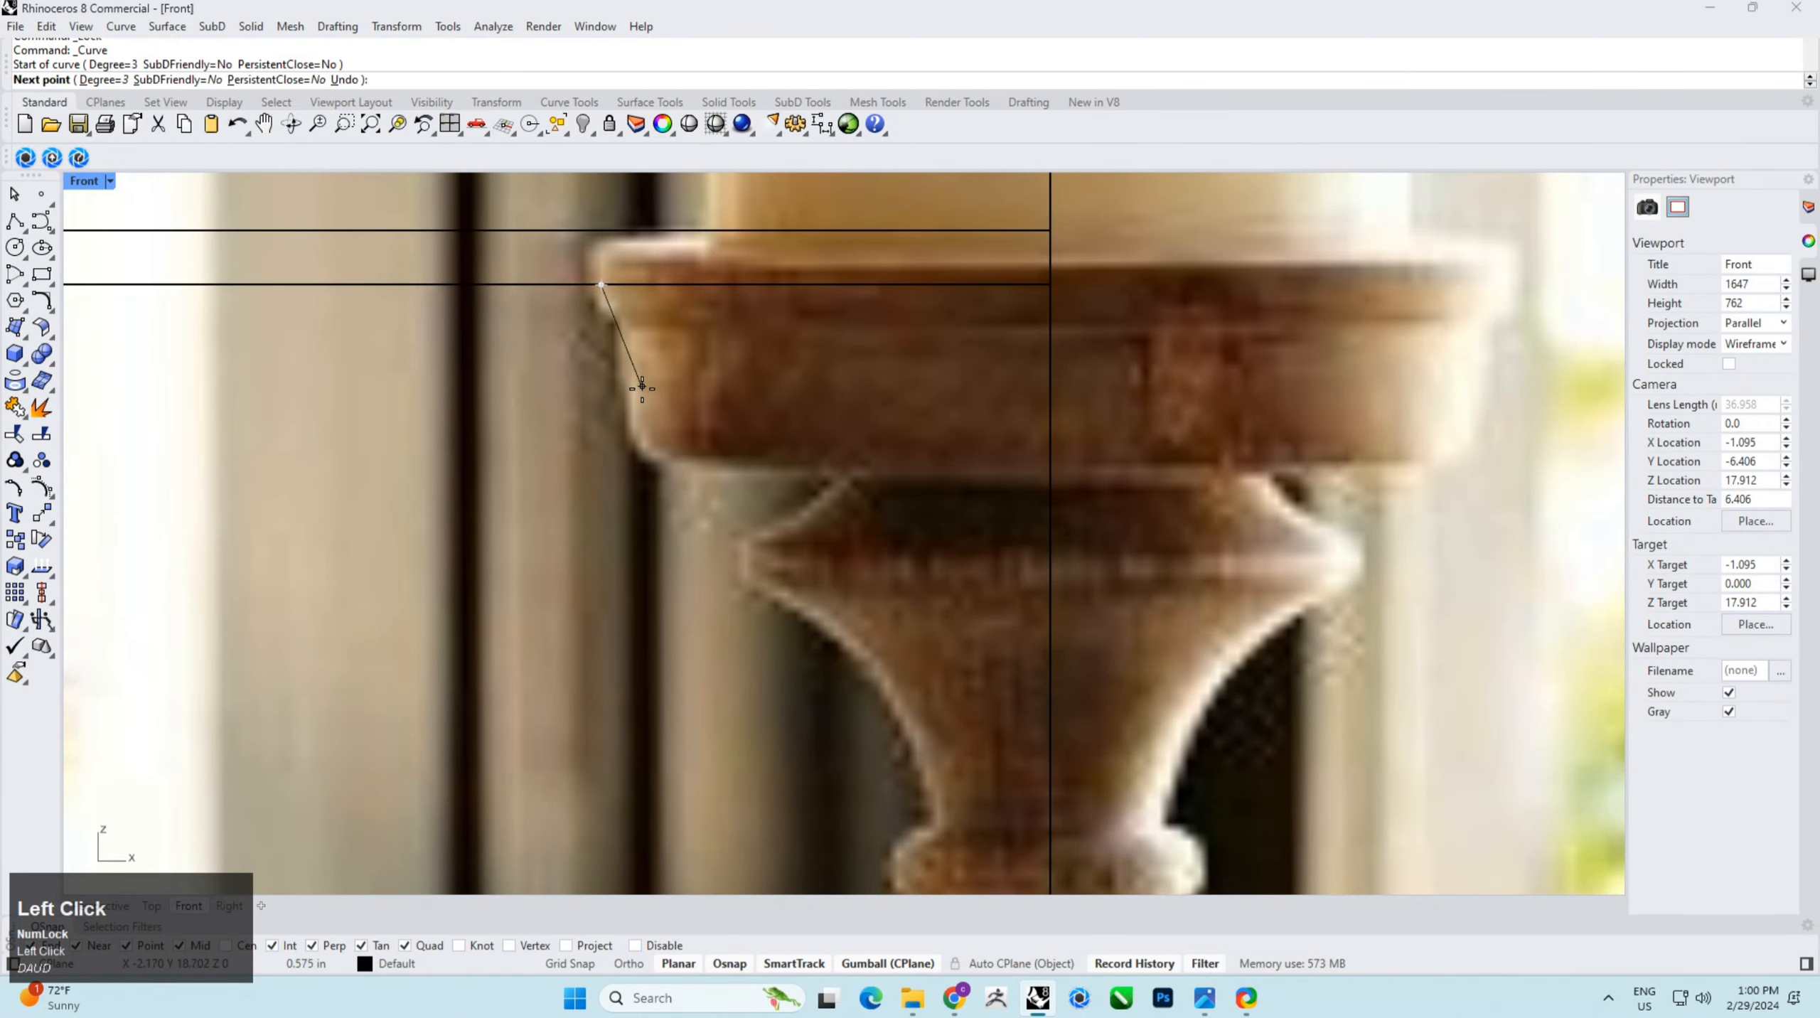
pyautogui.click(637, 425)
pyautogui.click(650, 464)
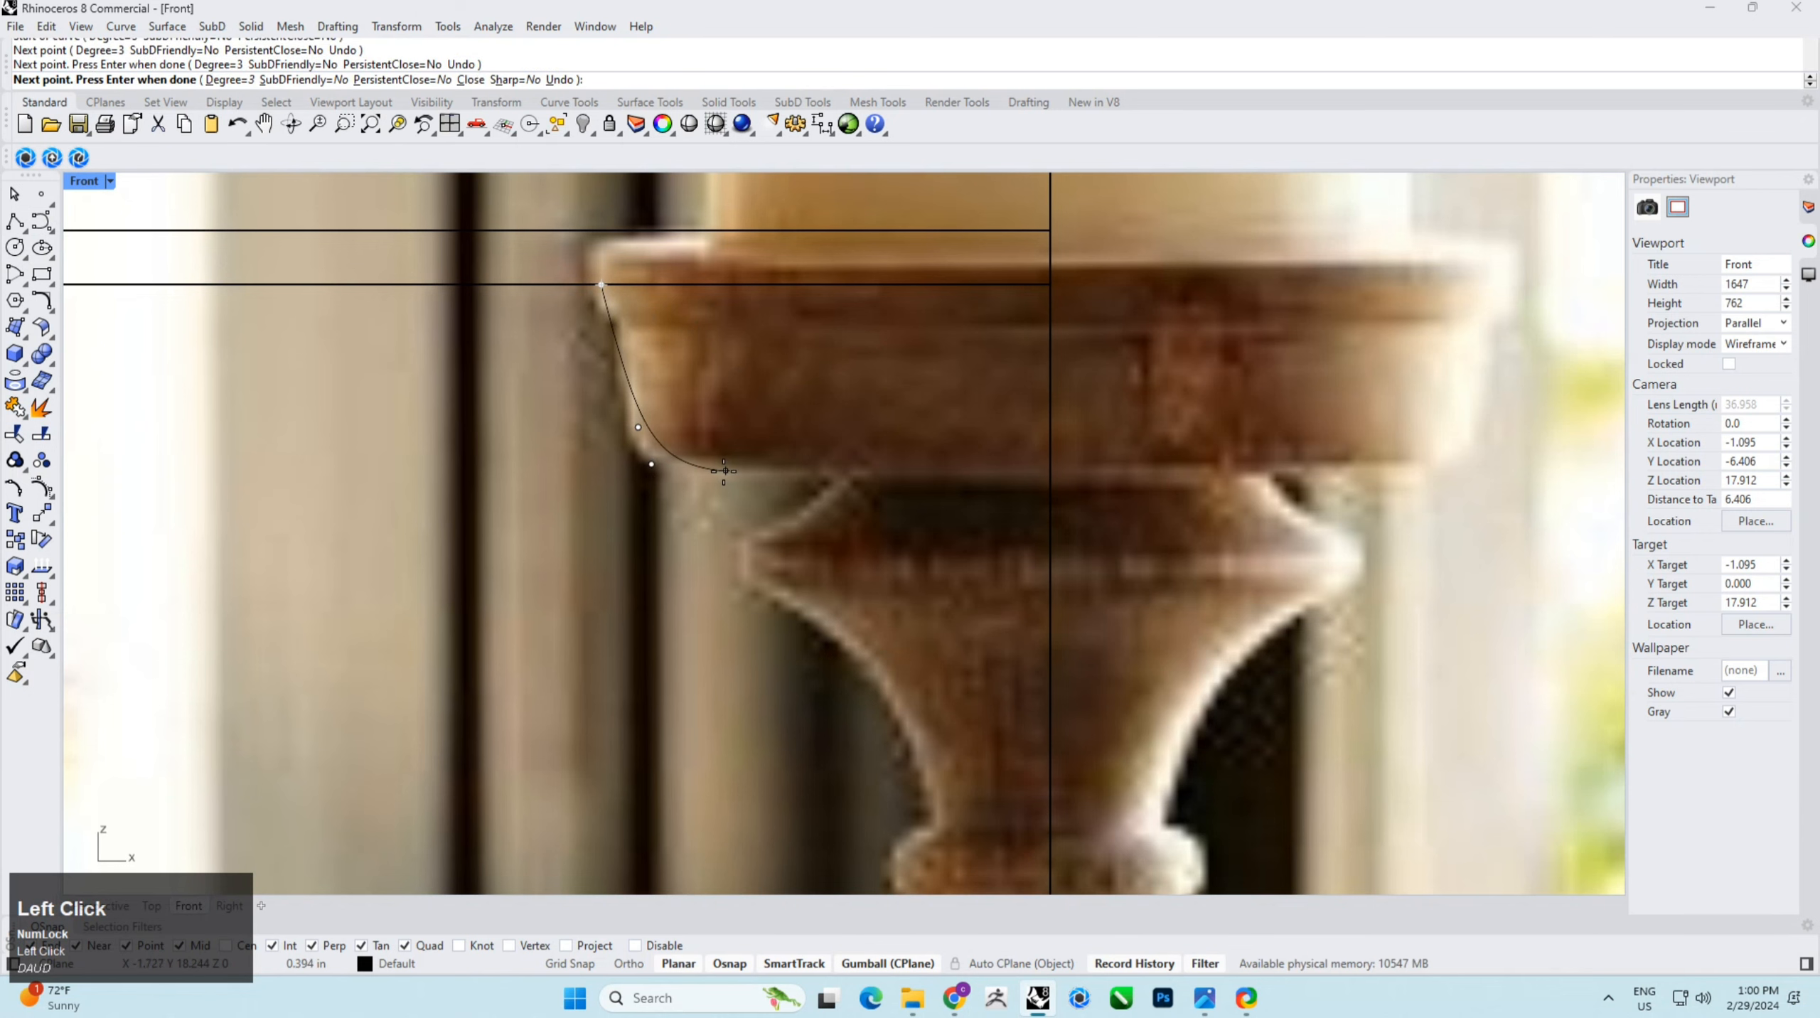
pyautogui.click(705, 471)
pyautogui.rightClick(846, 471)
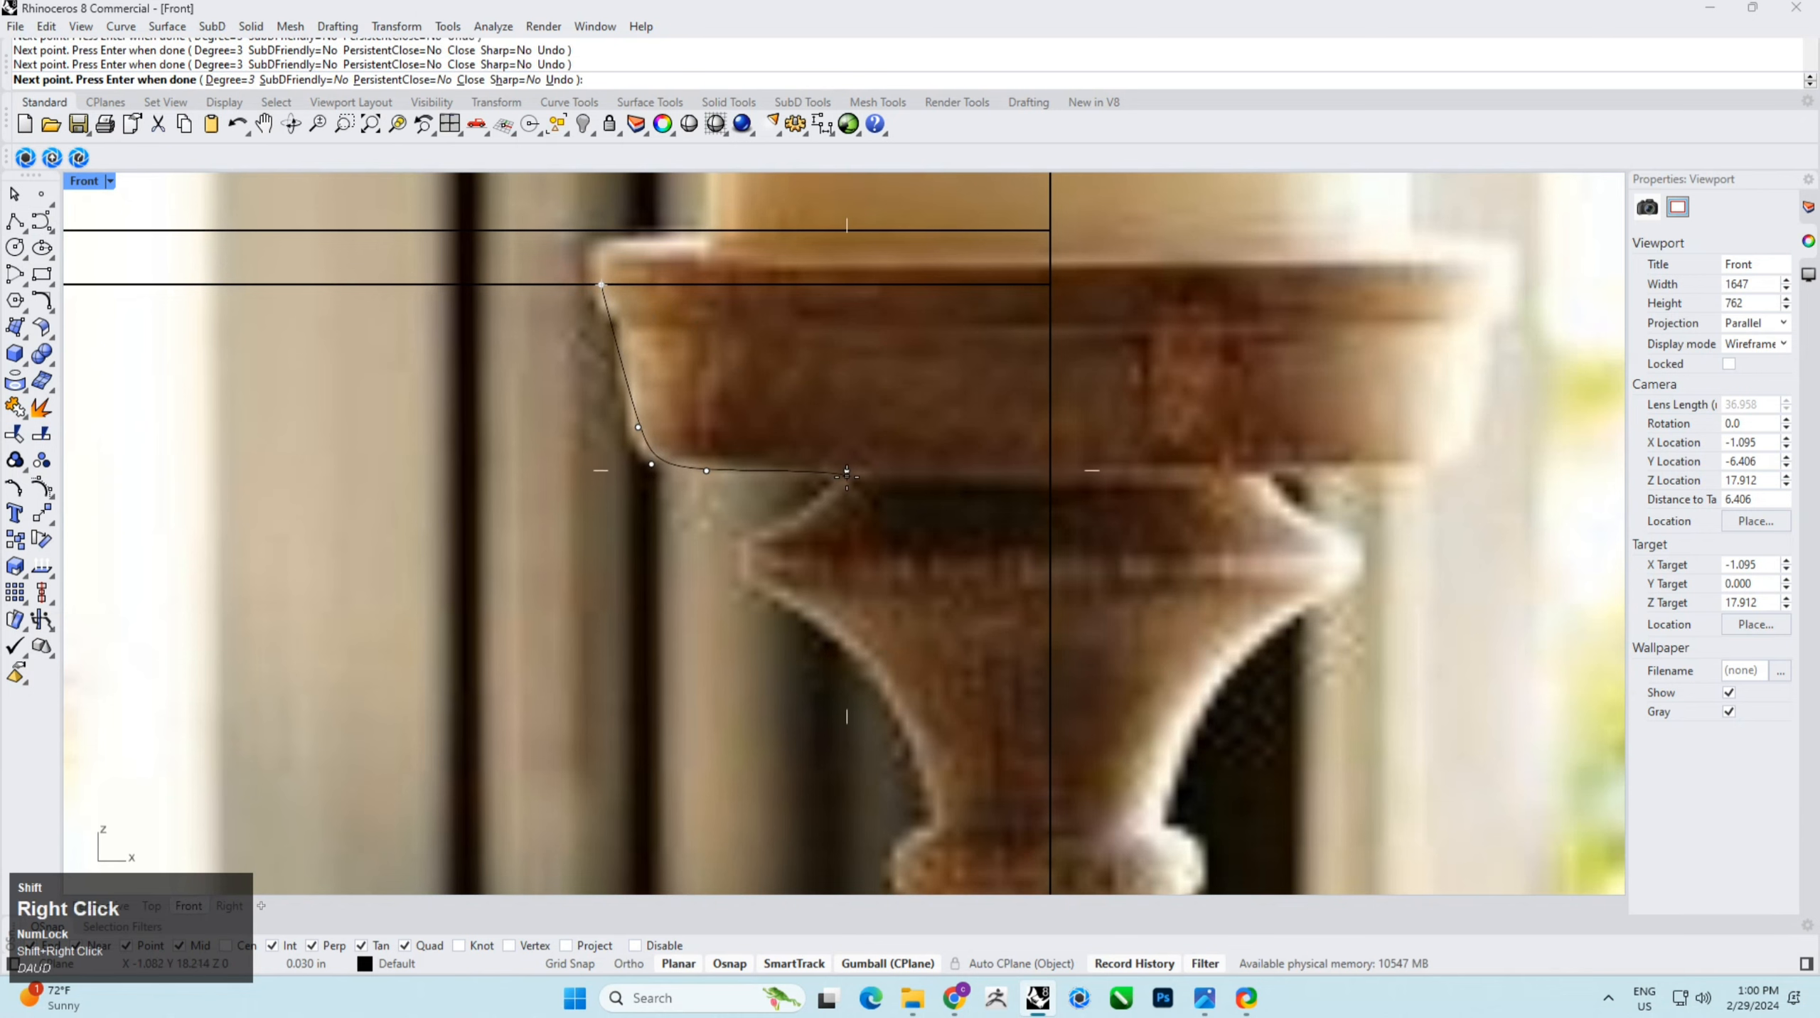
# Step: Draw a three-point control curve from the cup curve's inner end to the collar rim below and adjust its middle point to the picture
pyautogui.press('space')
pyautogui.click(846, 471)
pyautogui.scroll(3, 816, 502)
pyautogui.click(829, 509)
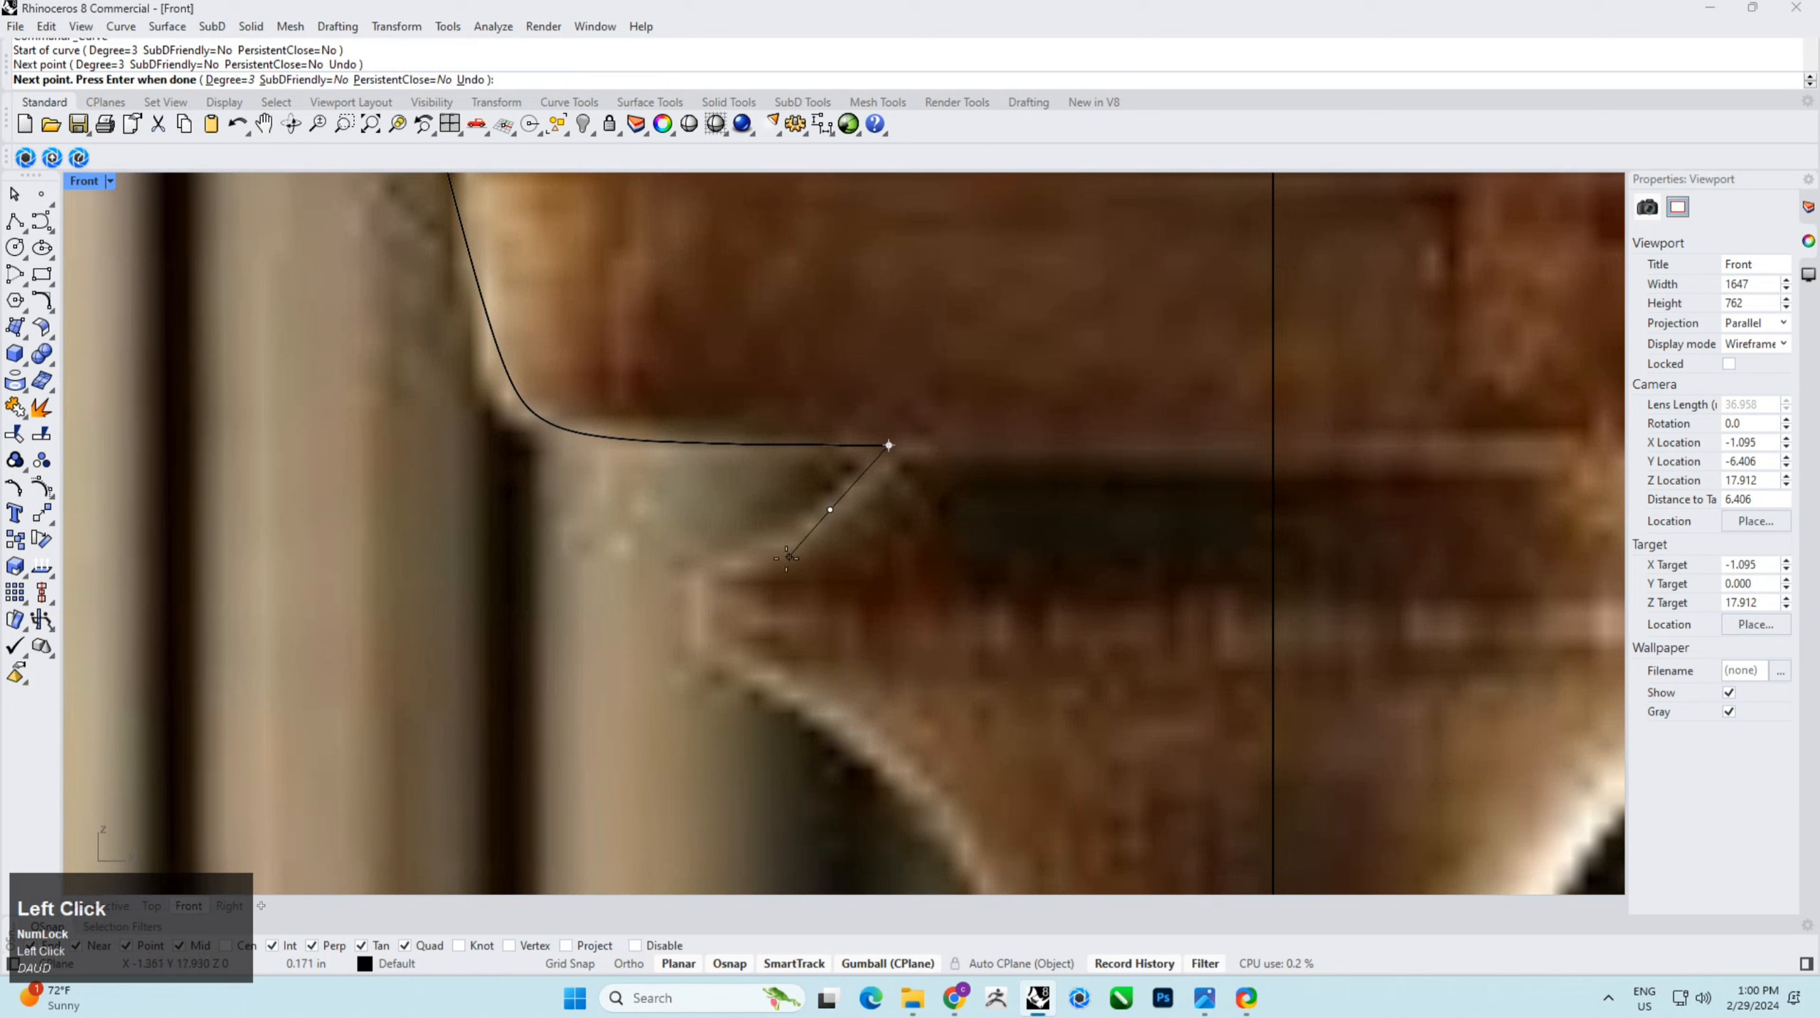
pyautogui.click(693, 567)
pyautogui.rightClick(756, 548)
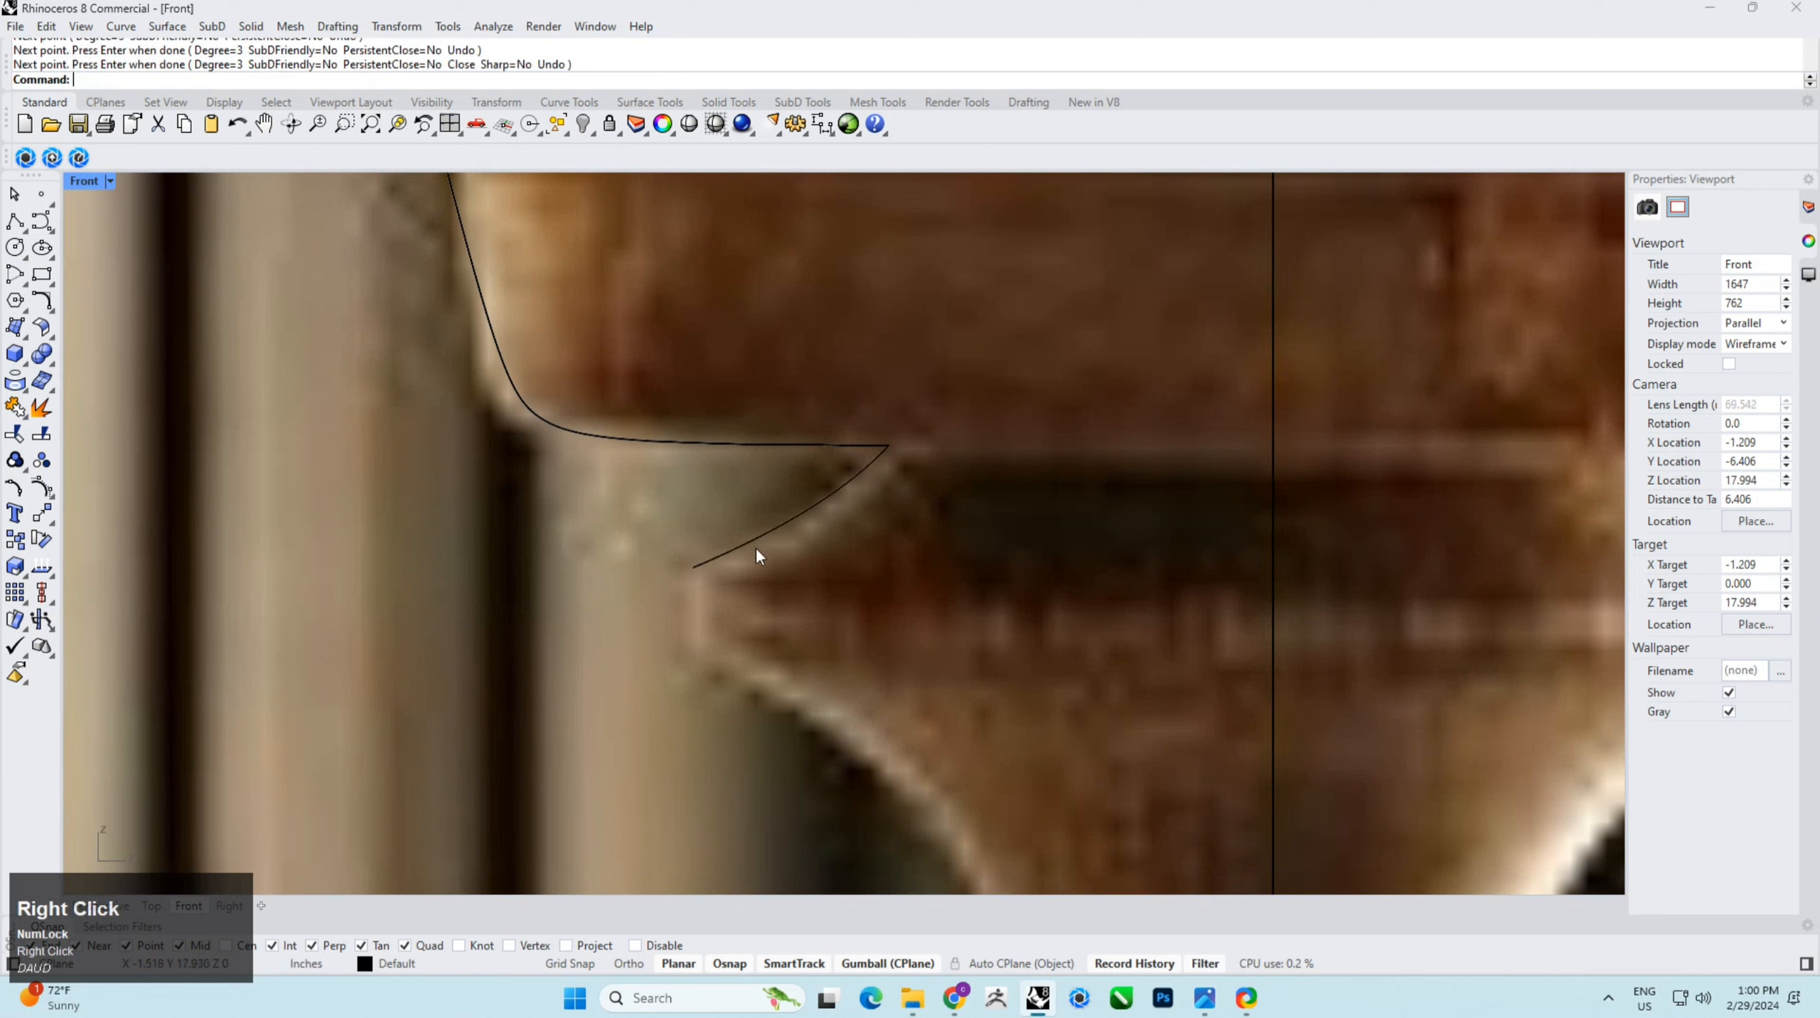
pyautogui.click(802, 518)
pyautogui.moveTo(799, 580); pyautogui.dragTo(865, 479)
# Step: Draw a short vertical polyline down from the end of the neck curve to form the collar's rim
pyautogui.click(12, 225)
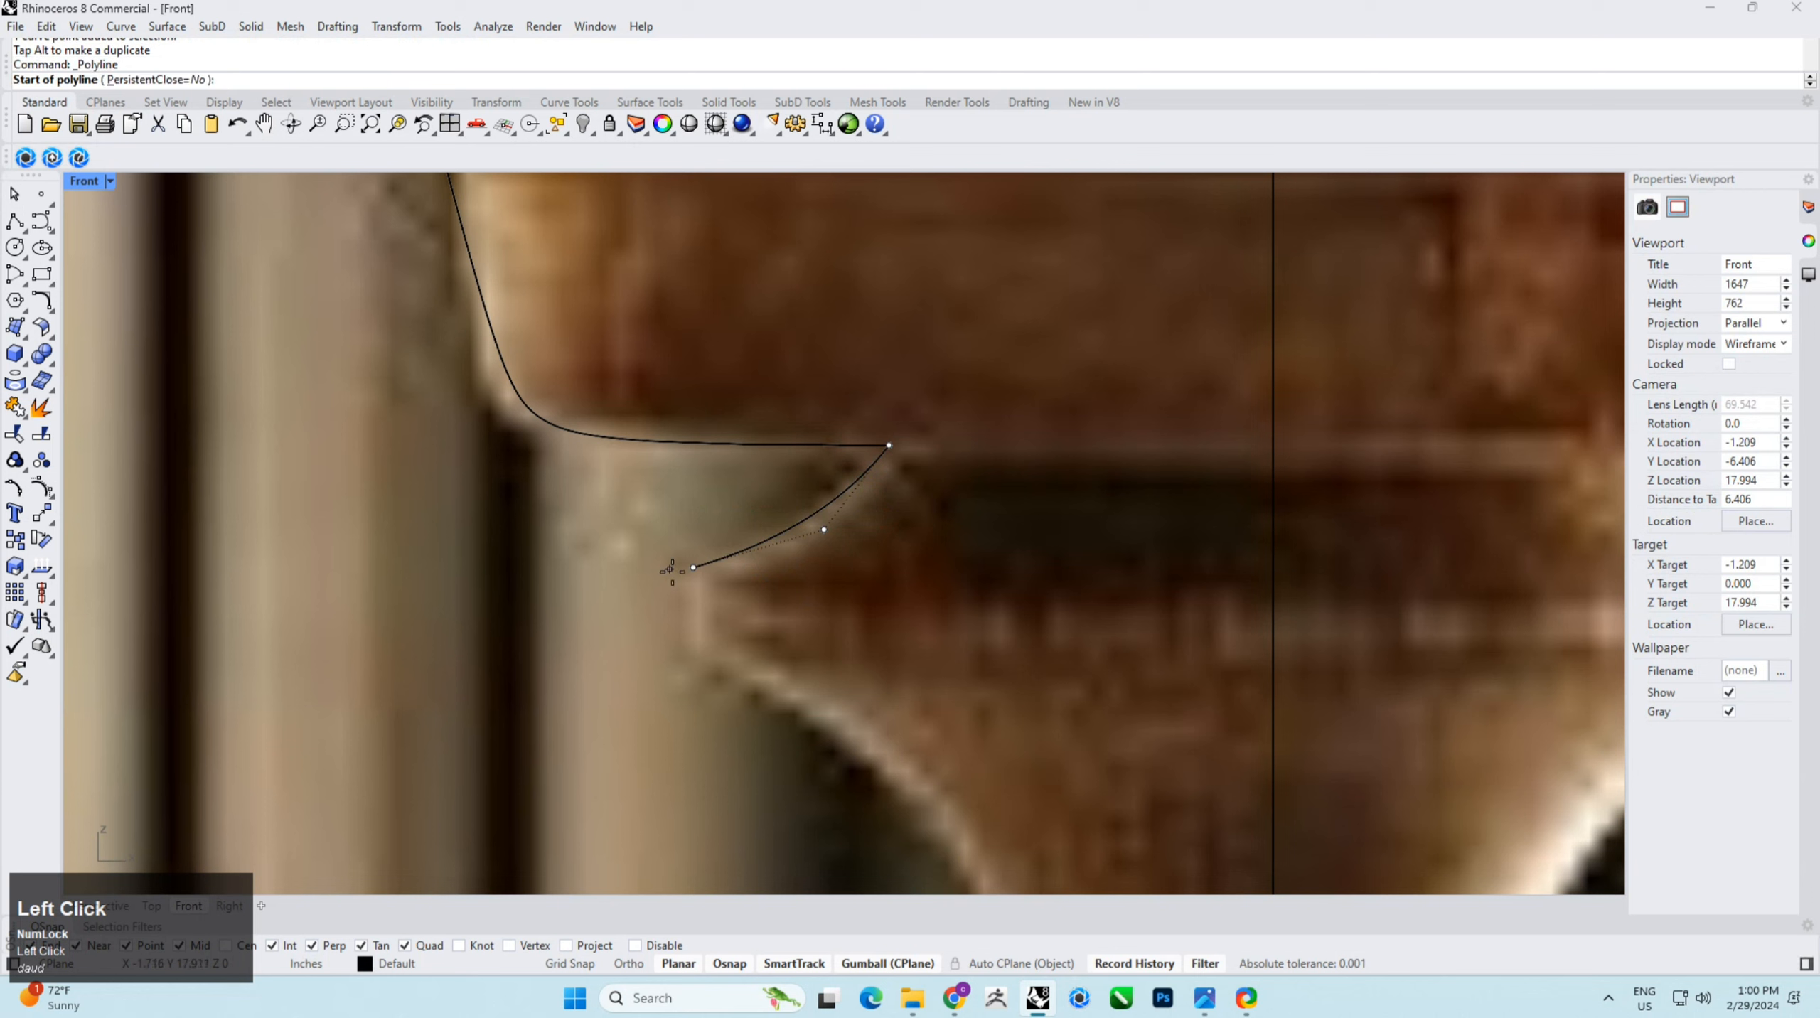
pyautogui.click(693, 568)
pyautogui.keyDown('shift'); pyautogui.click(693, 647); pyautogui.keyUp('shift')
pyautogui.keyDown('shift'); pyautogui.rightClick(694, 648); pyautogui.keyUp('shift')
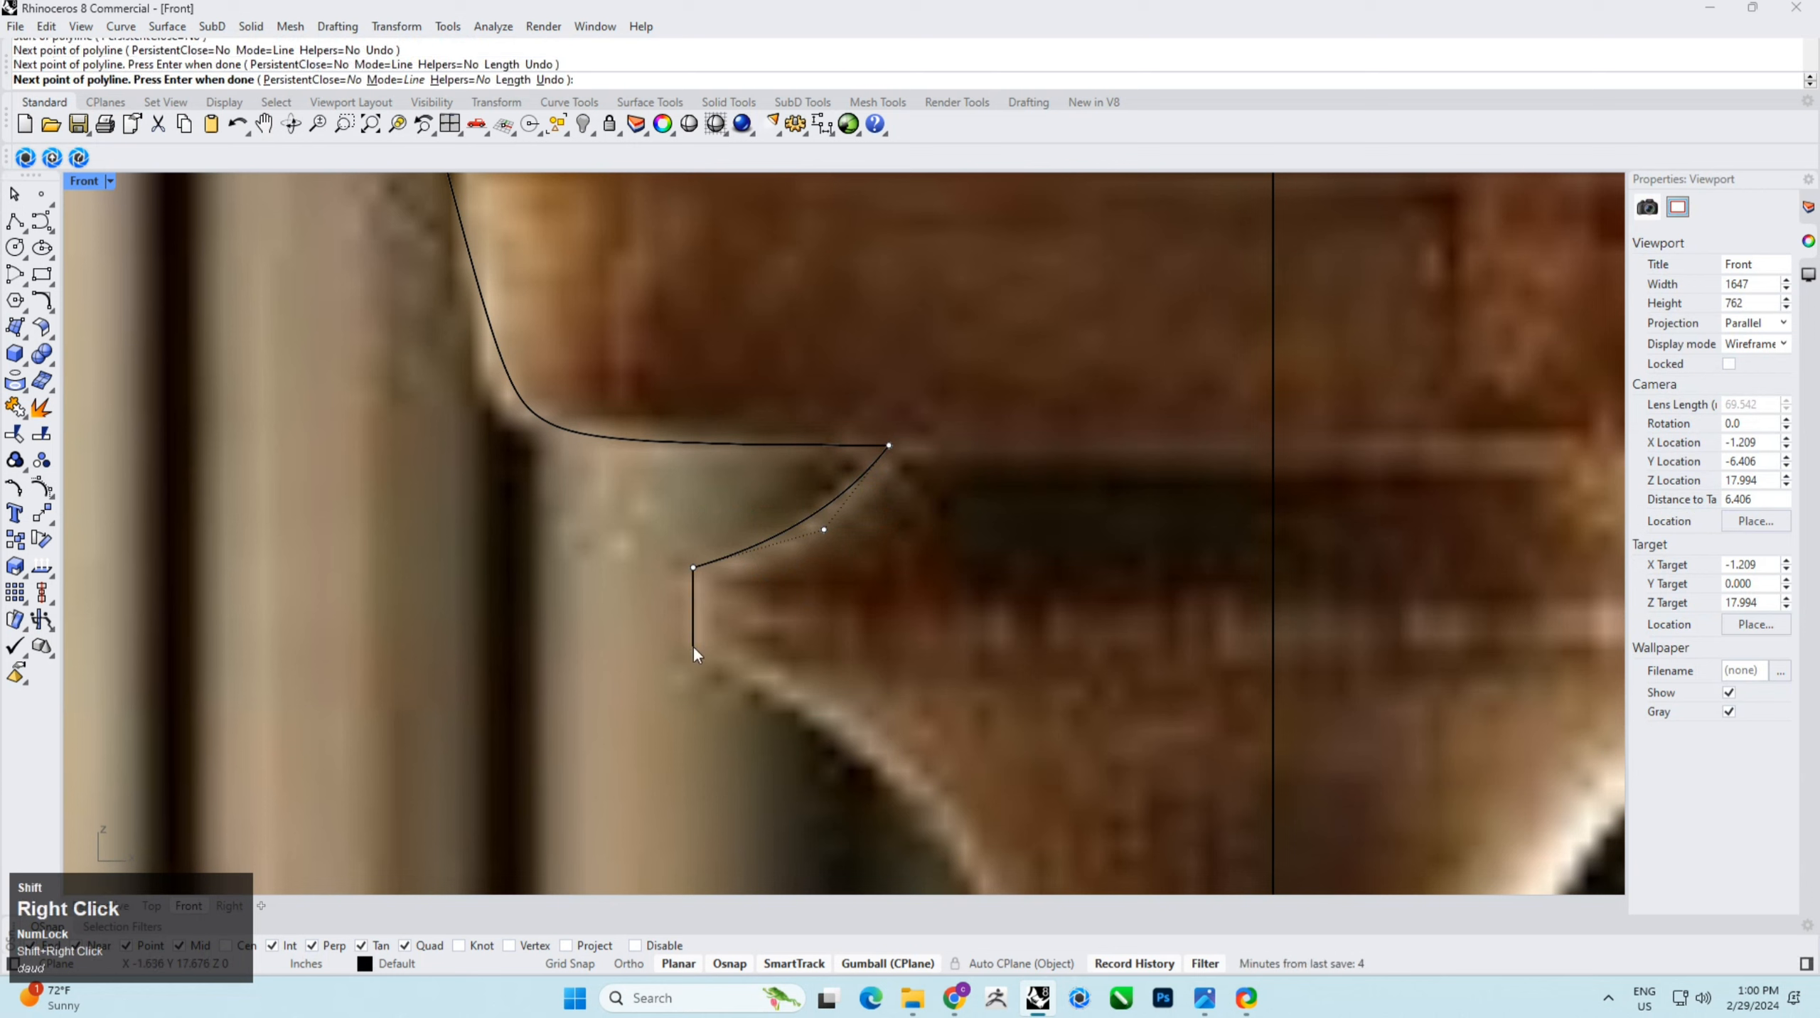
pyautogui.click(754, 604)
# Step: Trace the tapering flare below the collar rim with a three-point control curve ending at the top of the double ring
pyautogui.click(48, 222)
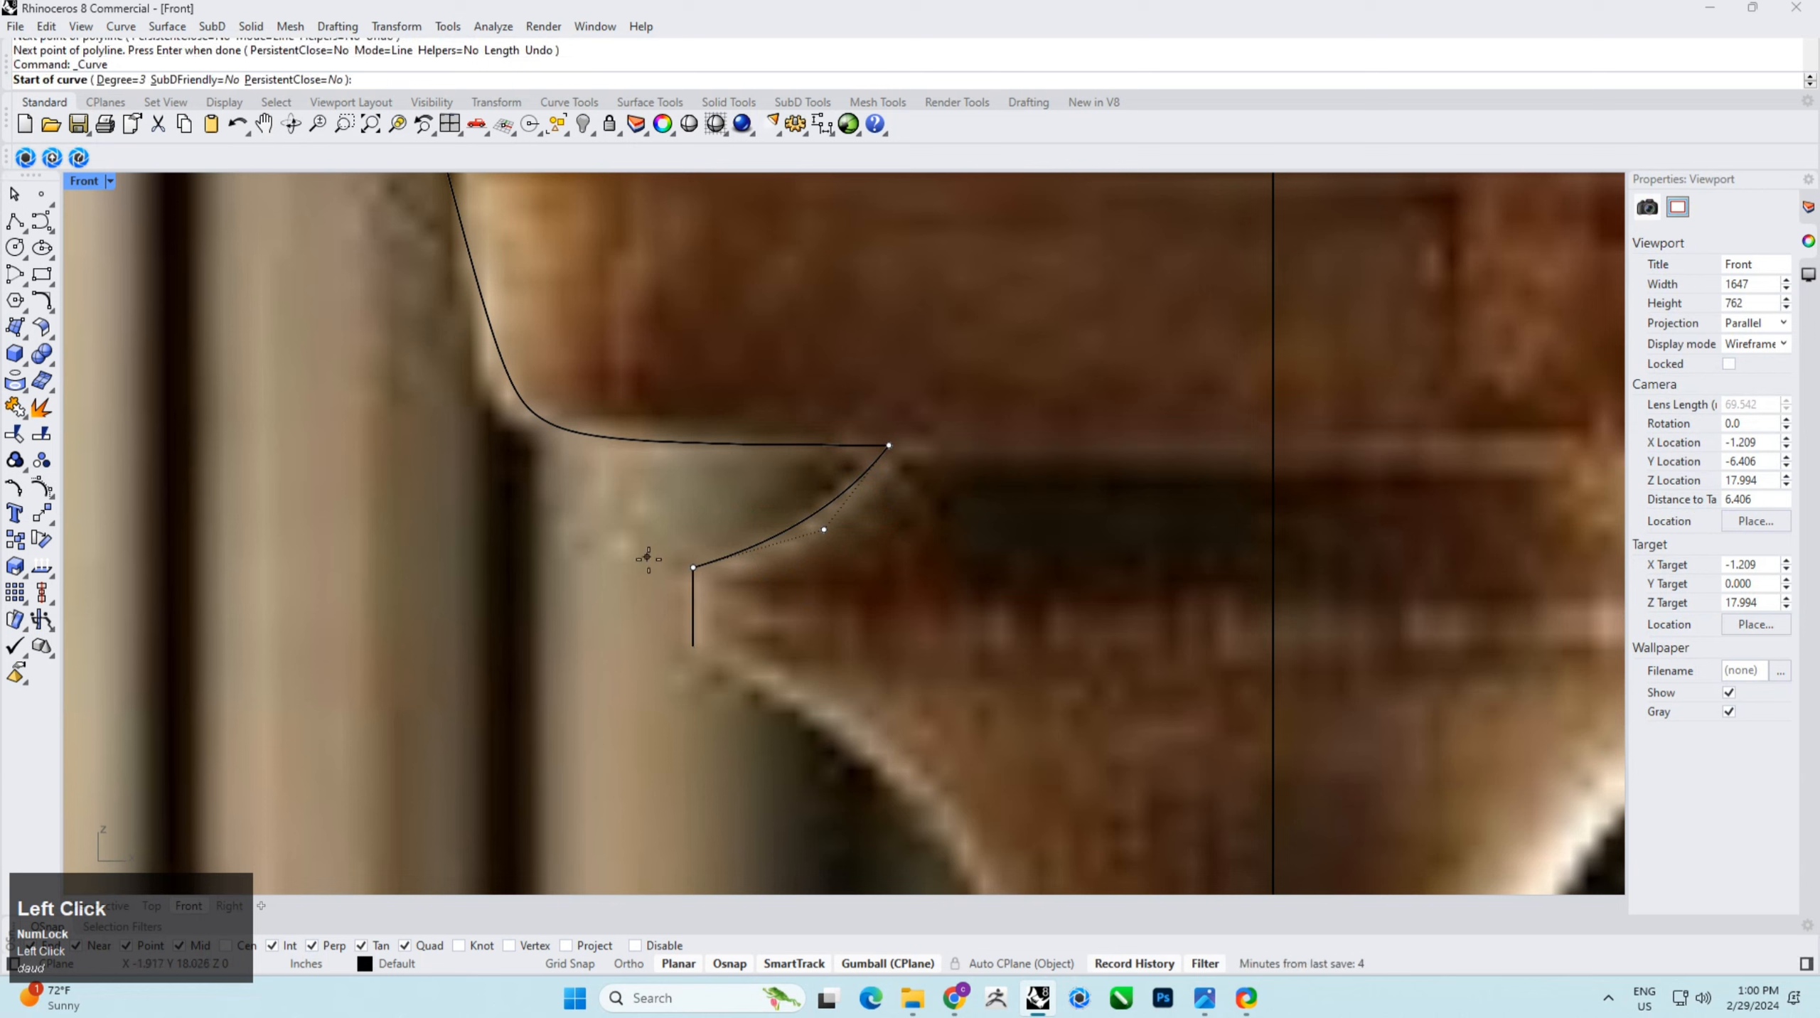
pyautogui.click(701, 660)
pyautogui.scroll(-9, 776, 597)
pyautogui.moveTo(777, 597); pyautogui.dragTo(714, 431, button='right')
pyautogui.scroll(6, 746, 461)
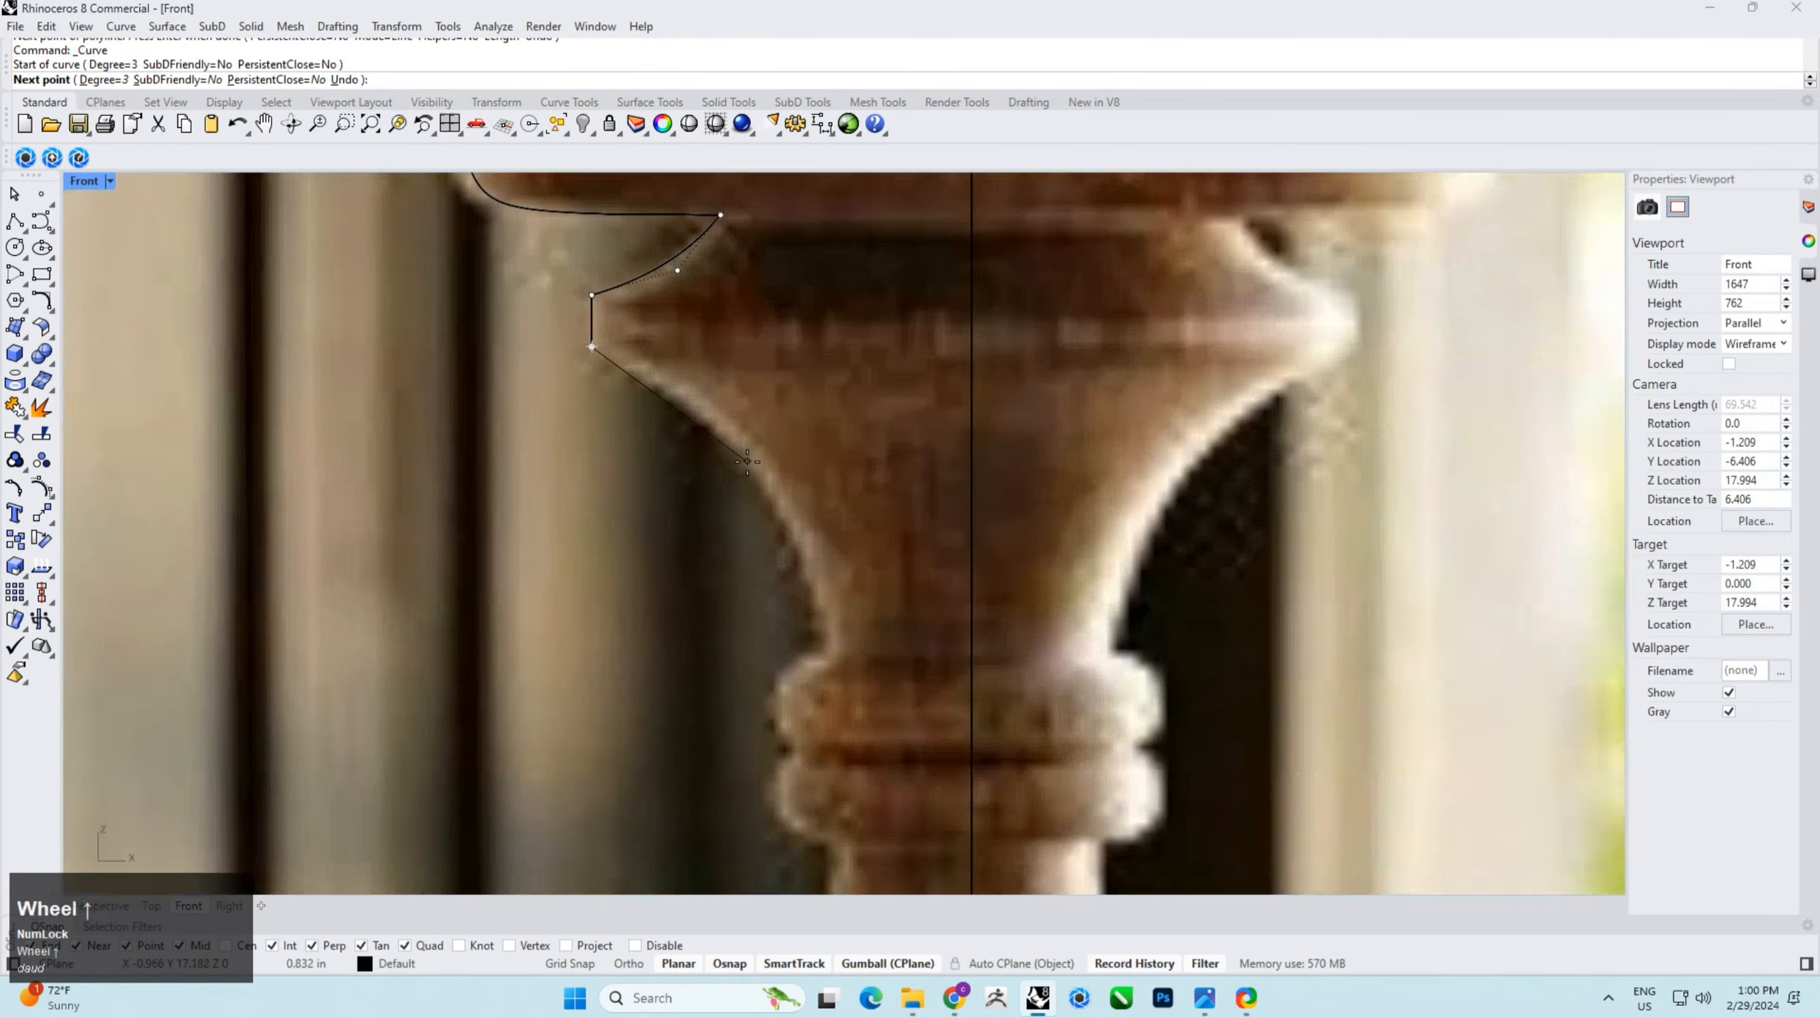
pyautogui.click(745, 424)
pyautogui.click(829, 656)
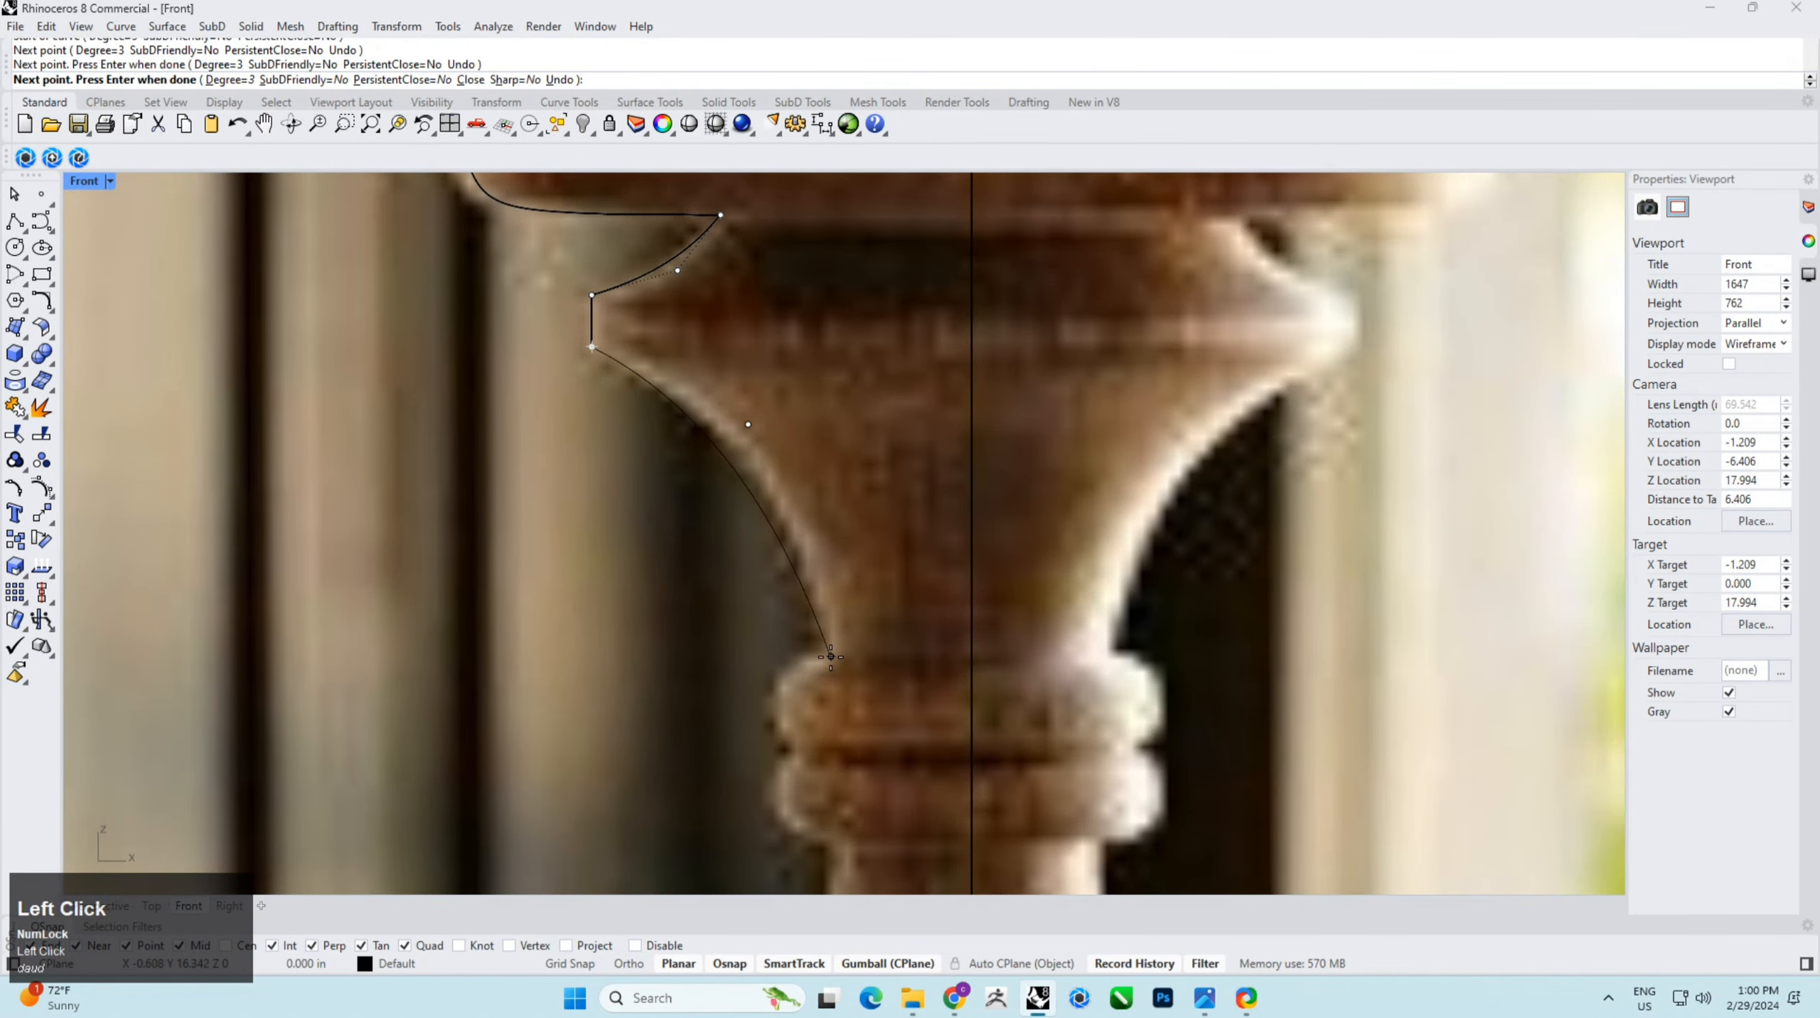
pyautogui.rightClick(769, 532)
# Step: Move the flare curve's middle control point inward and slightly down so the curve follows the pictured edge
pyautogui.click(772, 526)
pyautogui.click(770, 521)
pyautogui.click(748, 425)
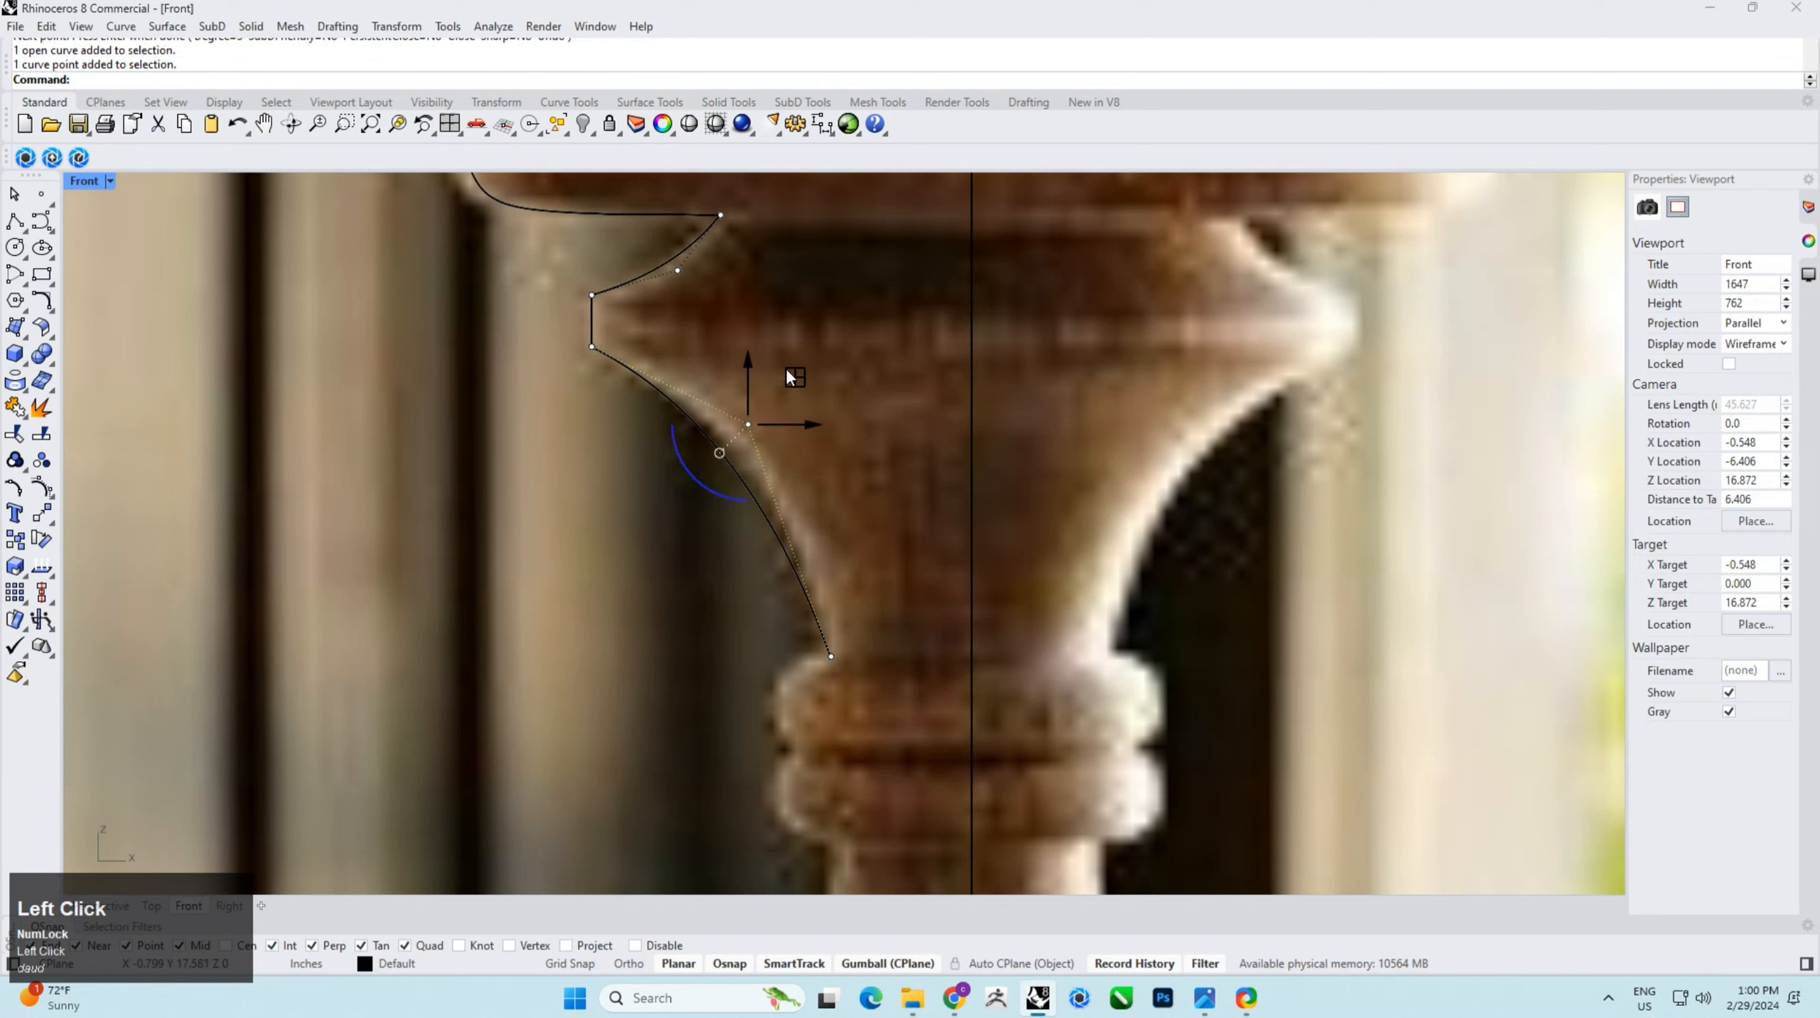
pyautogui.moveTo(788, 368); pyautogui.dragTo(826, 388)
pyautogui.click(914, 408)
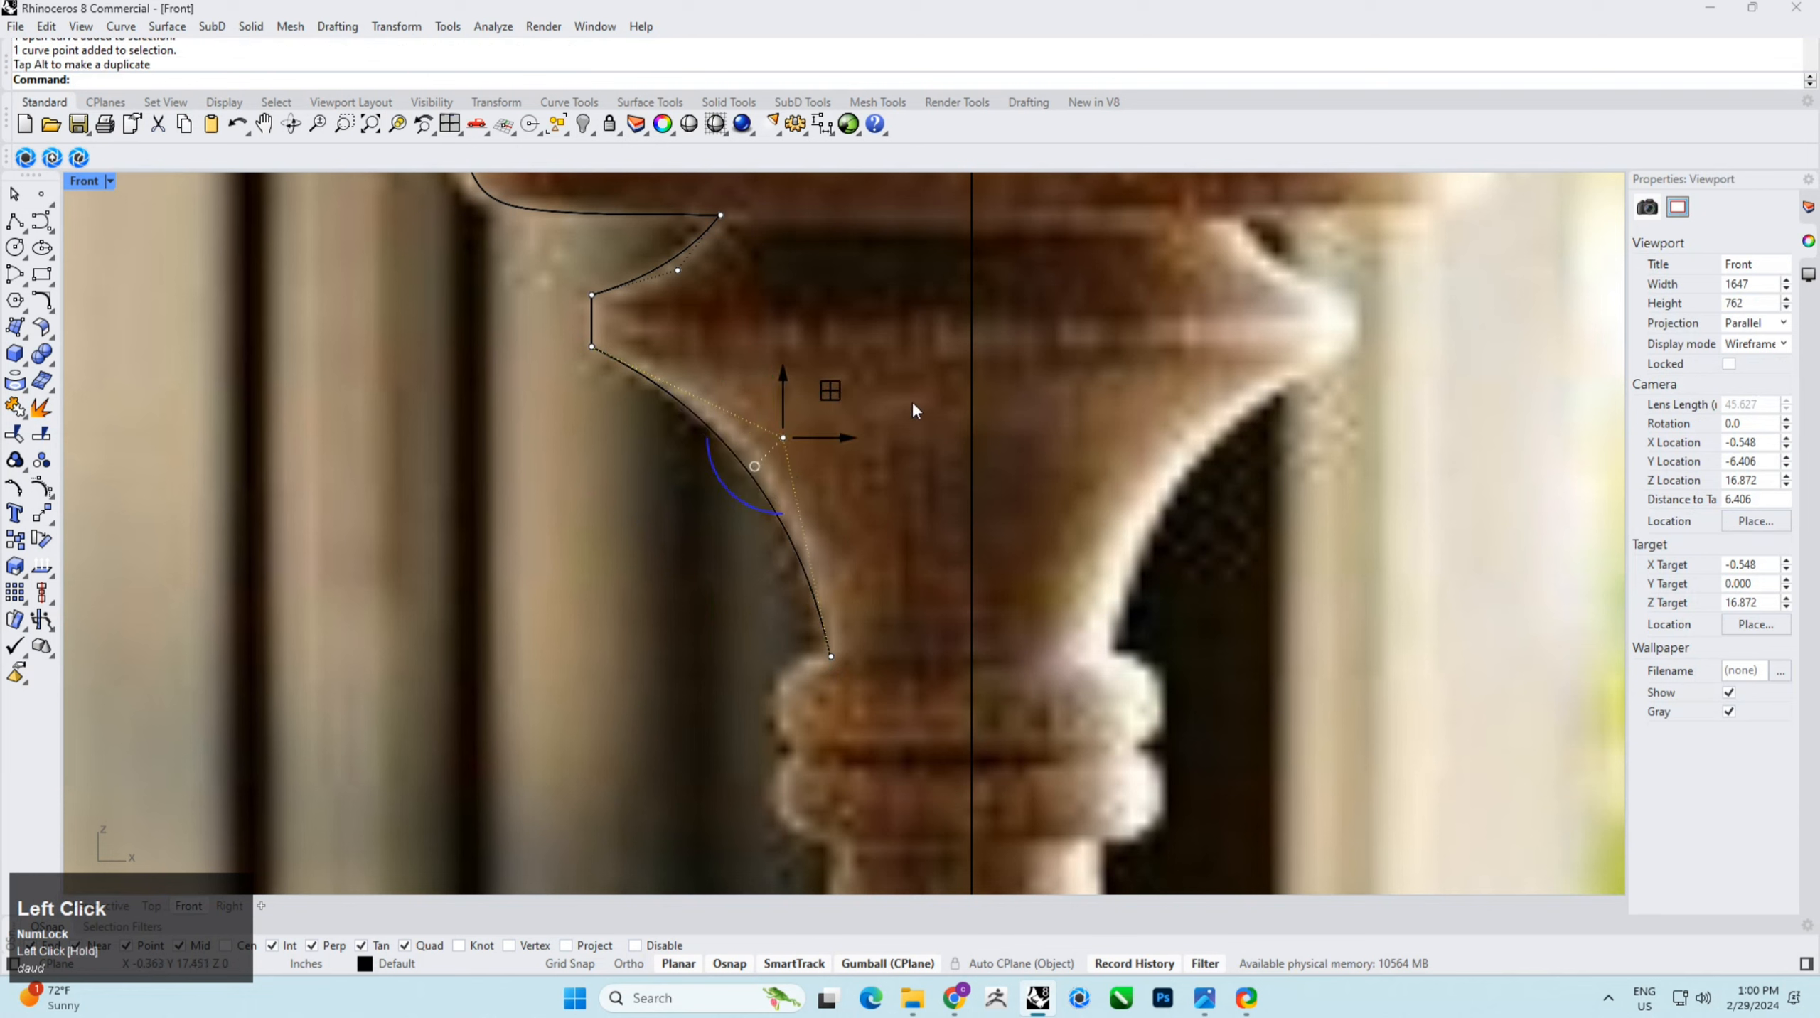
# Step: Draw an arc around the upper ring's left edge, from the flare curve's end to the groove between the two rings
pyautogui.click(21, 280)
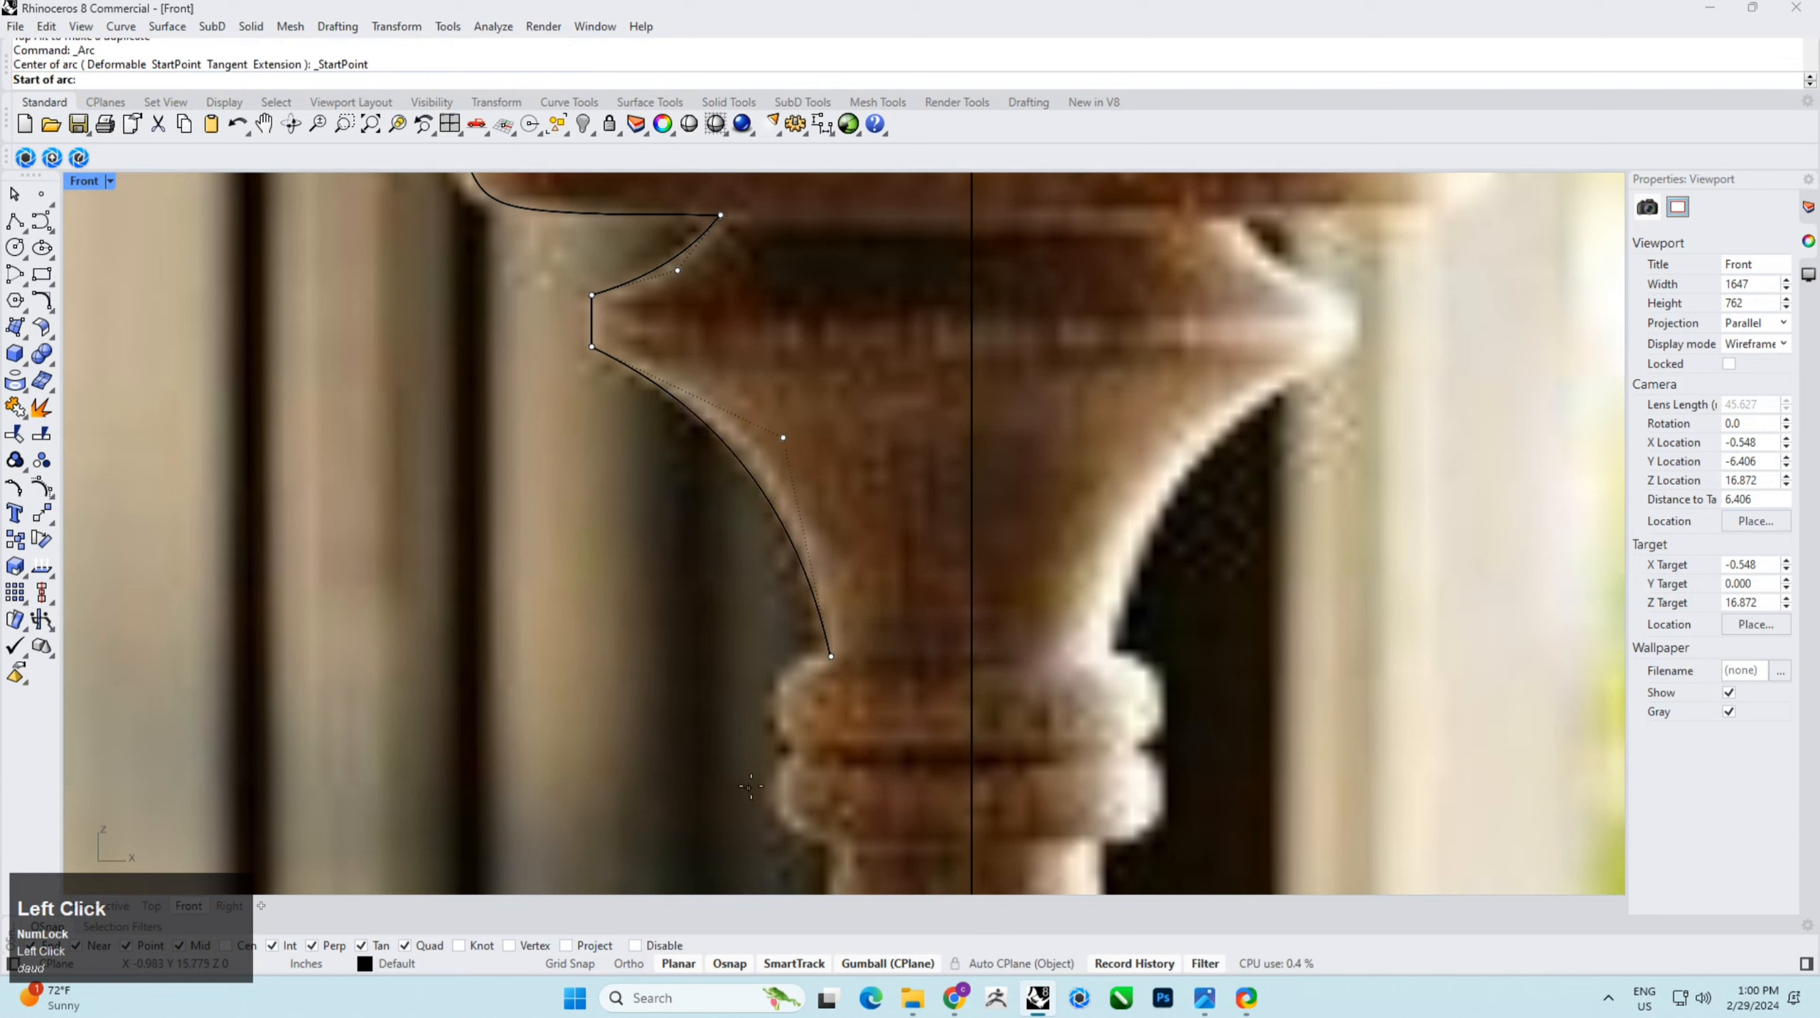
pyautogui.click(832, 656)
pyautogui.scroll(3, 790, 767)
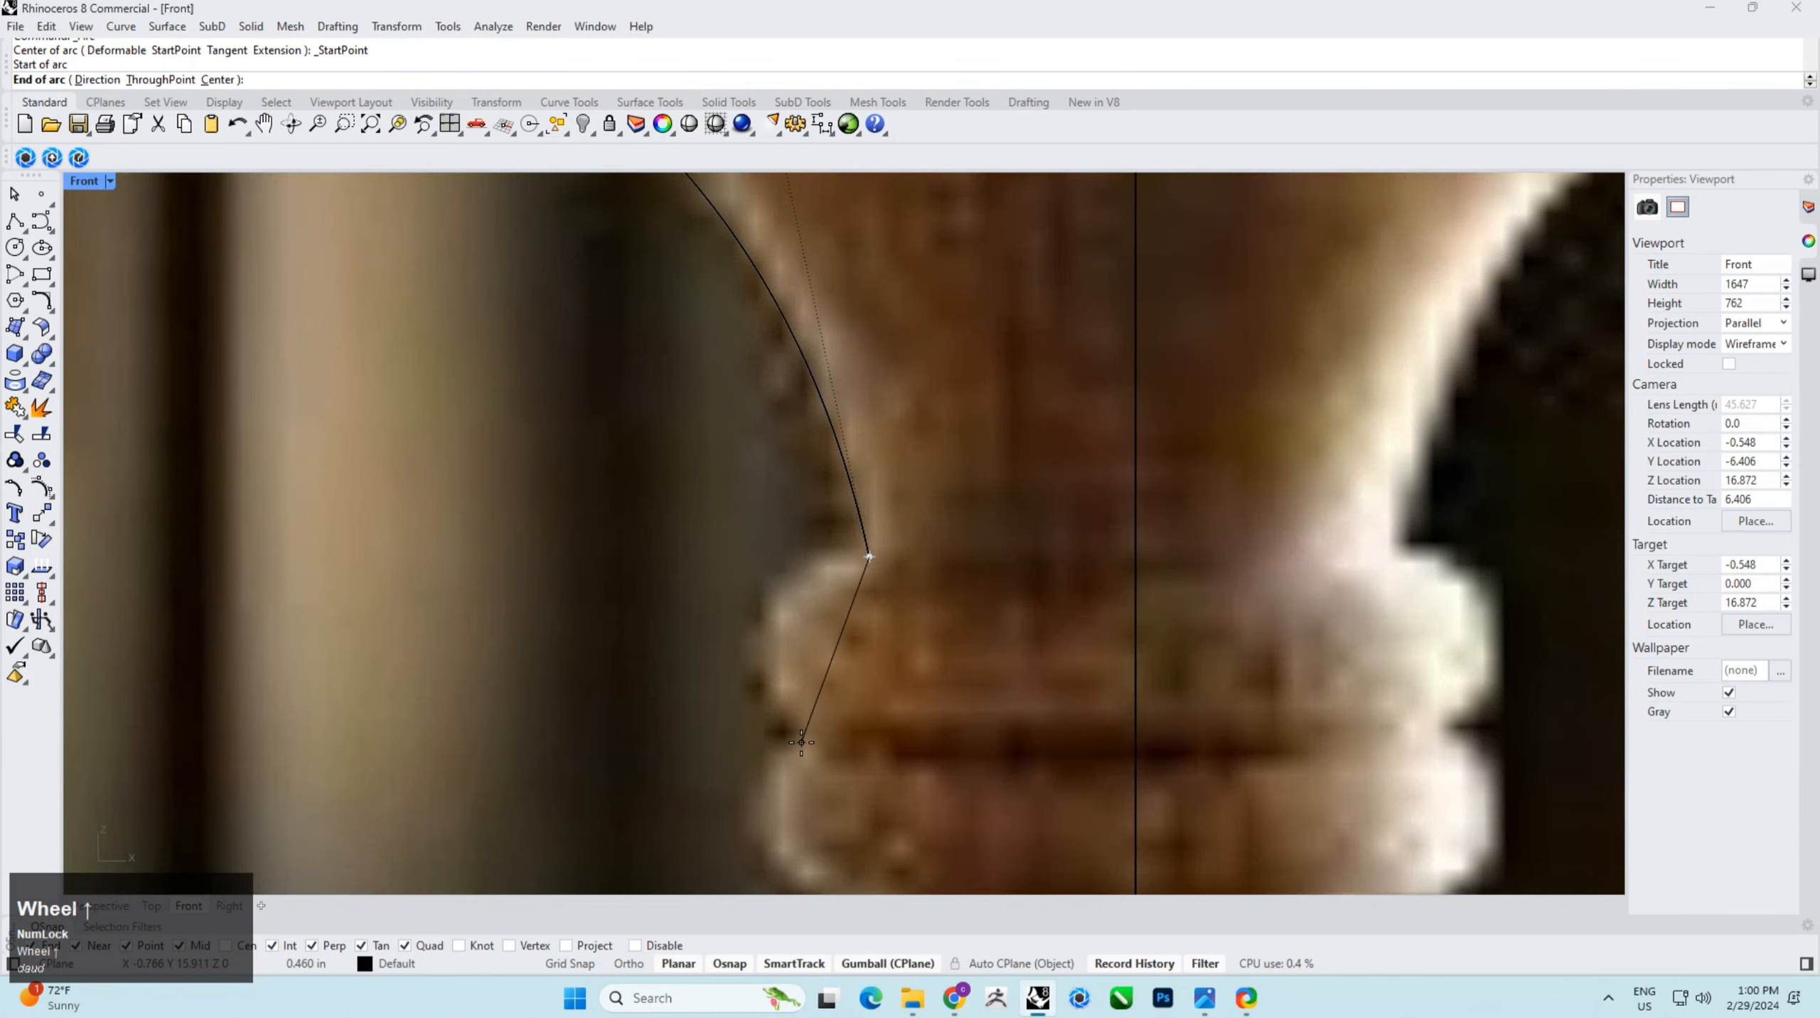
pyautogui.click(796, 749)
pyautogui.click(769, 669)
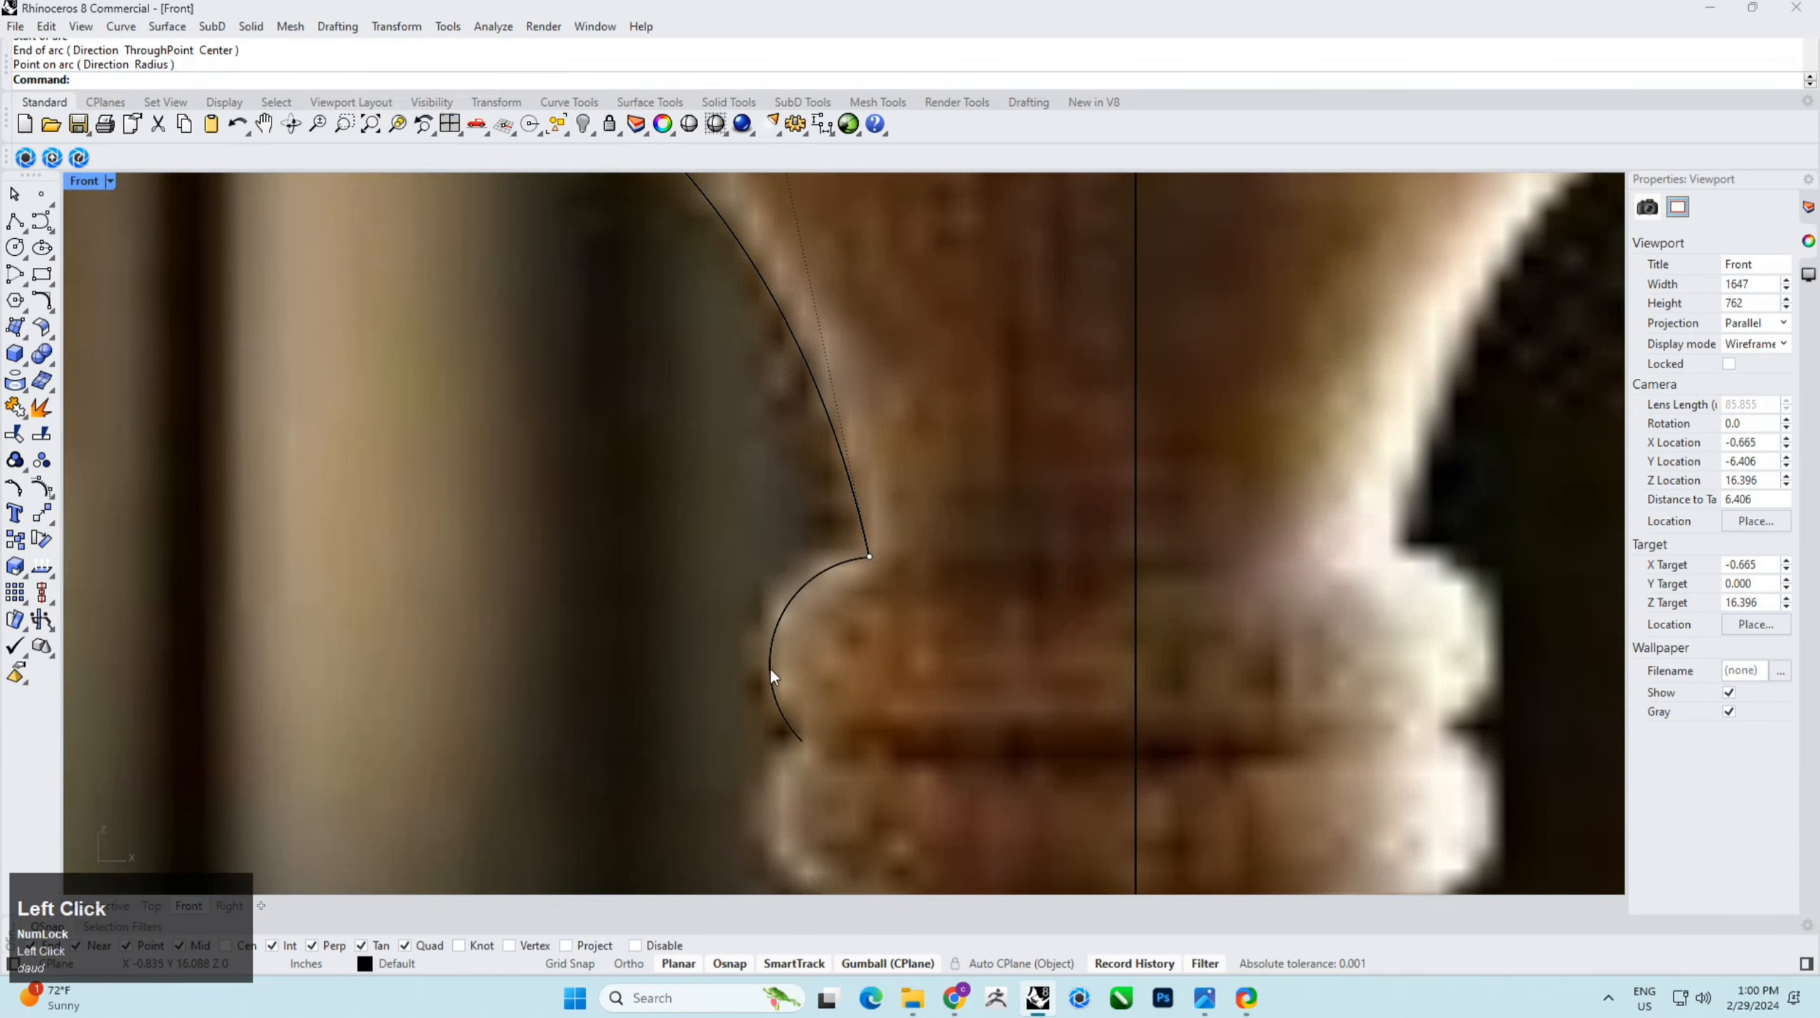
# Step: Mirror the upper ring arc across a horizontal plane through its lower end to form the lower ring
pyautogui.click(772, 642)
pyautogui.moveTo(798, 683); pyautogui.dragTo(744, 511, button='right')
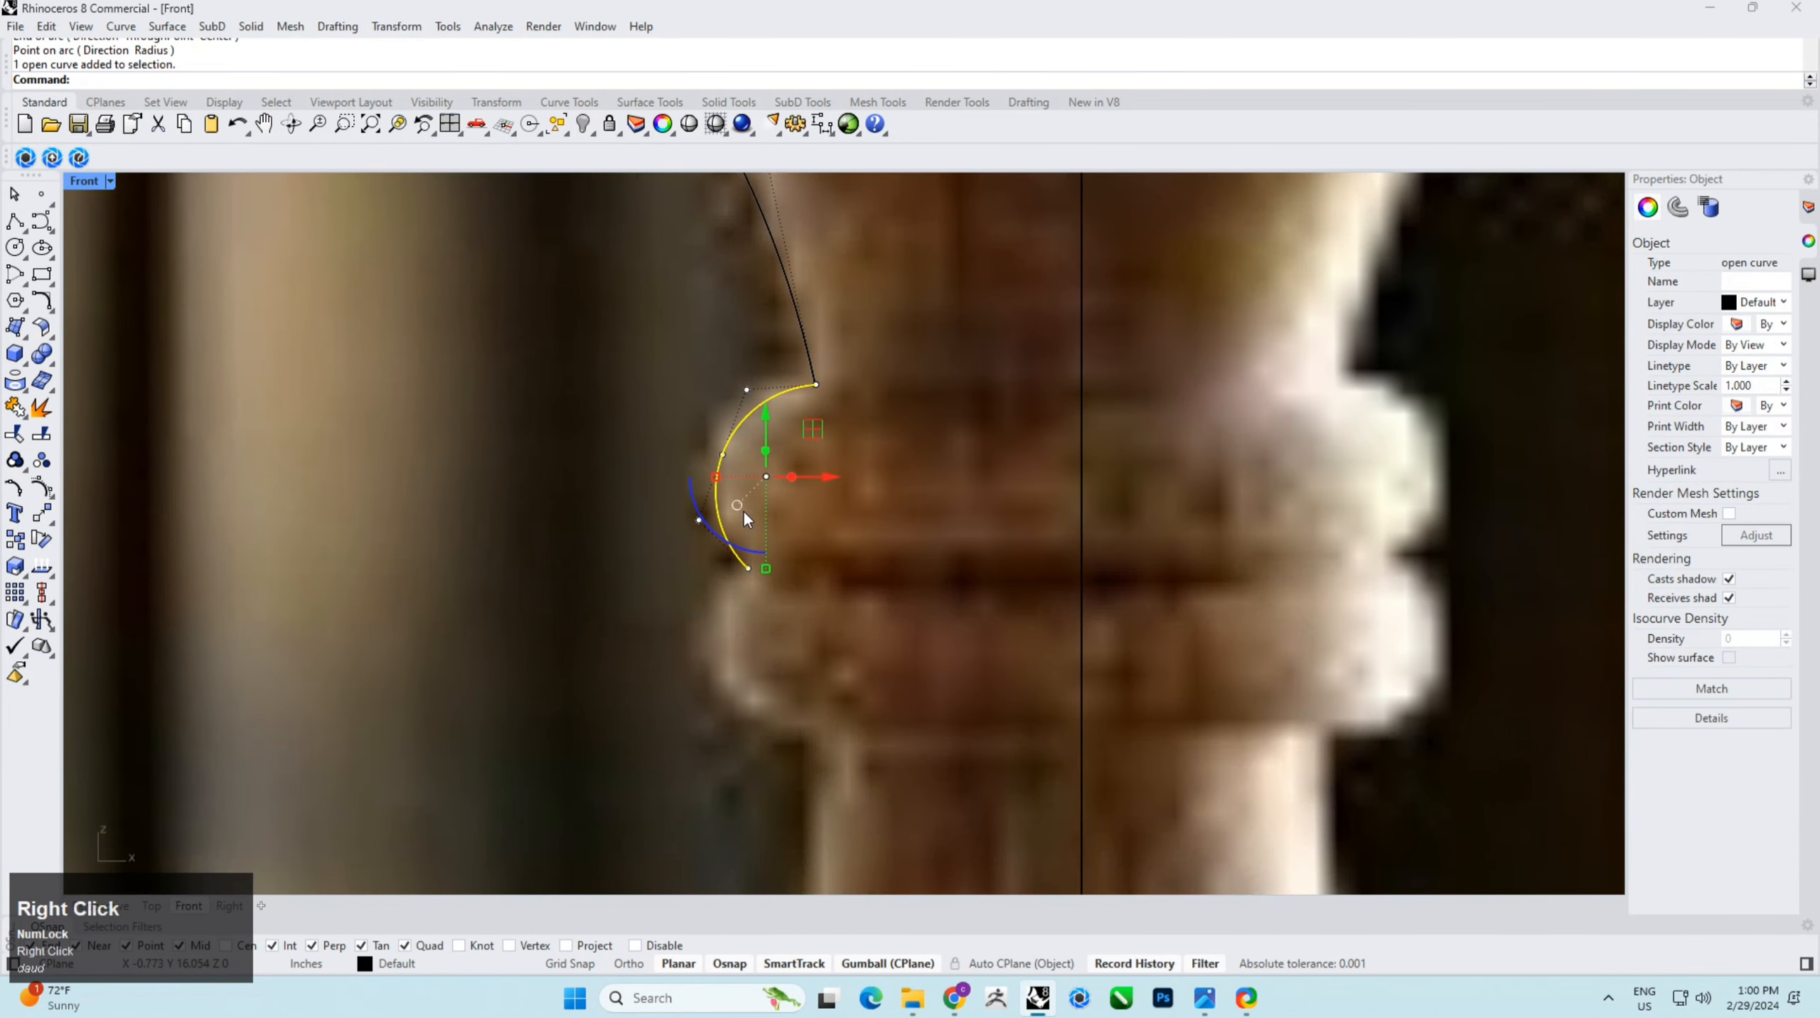
pyautogui.write('mi')
pyautogui.rightClick(426, 322)
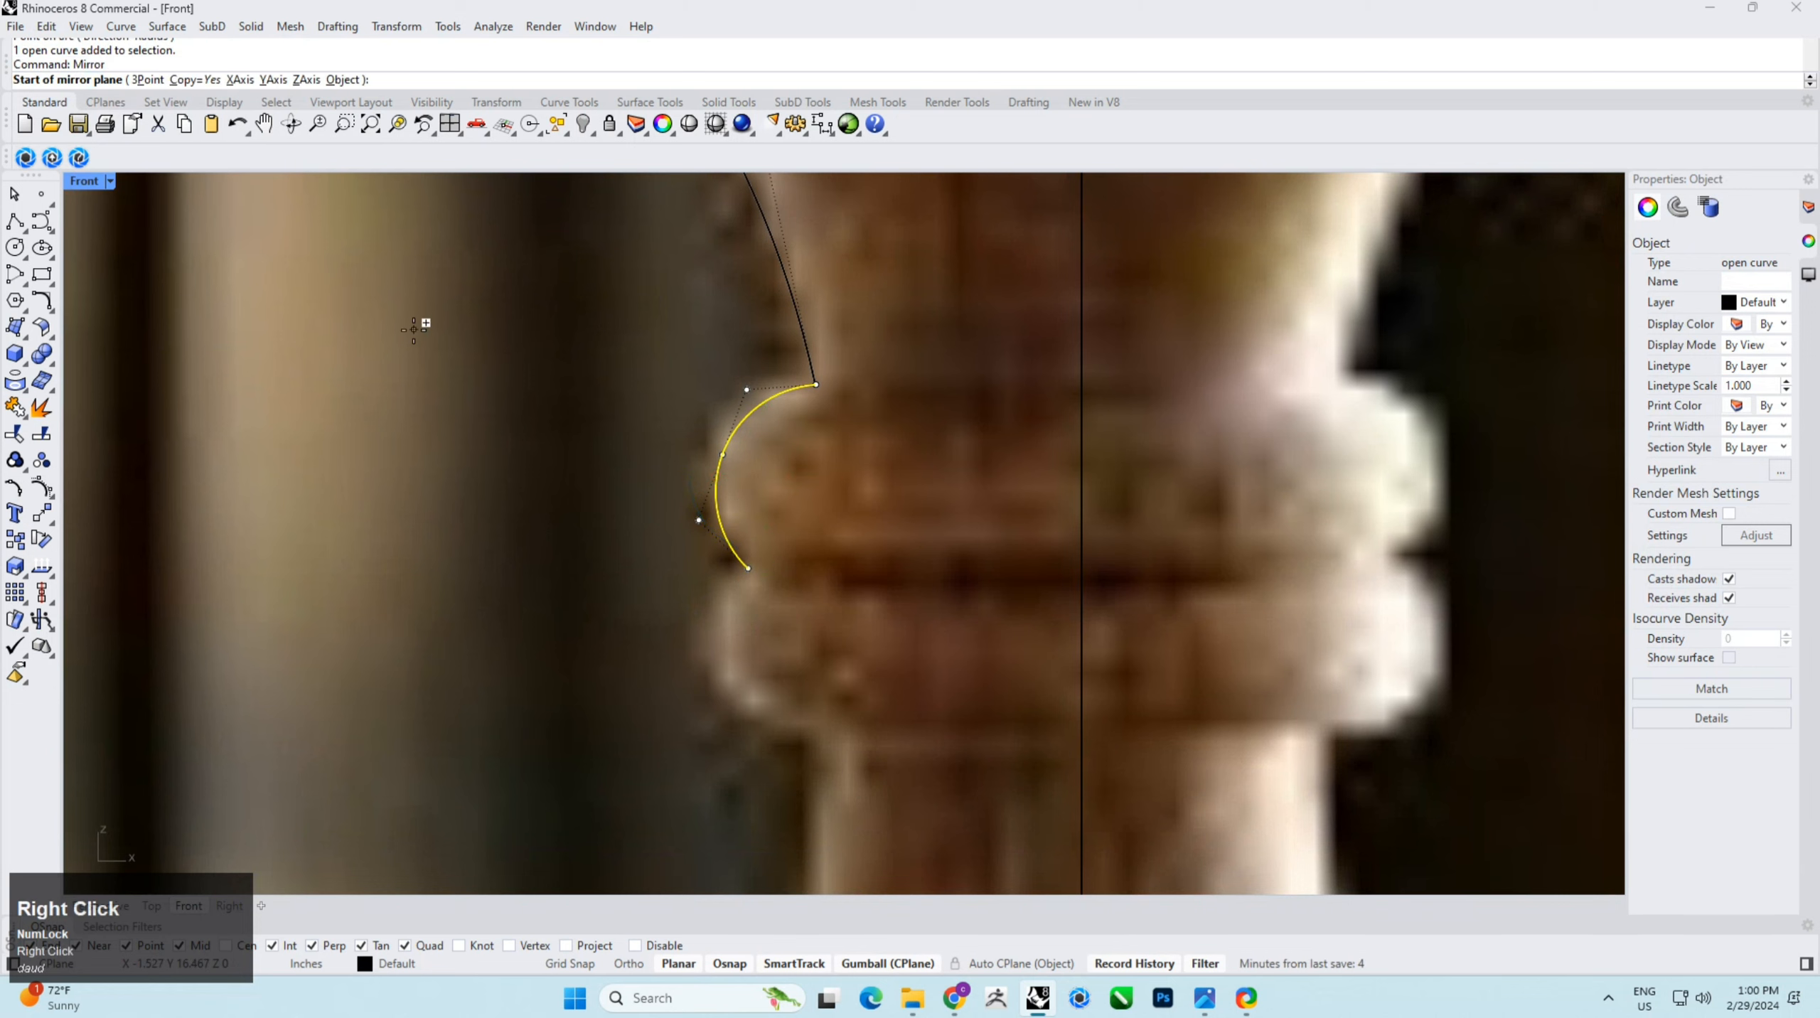
pyautogui.click(747, 570)
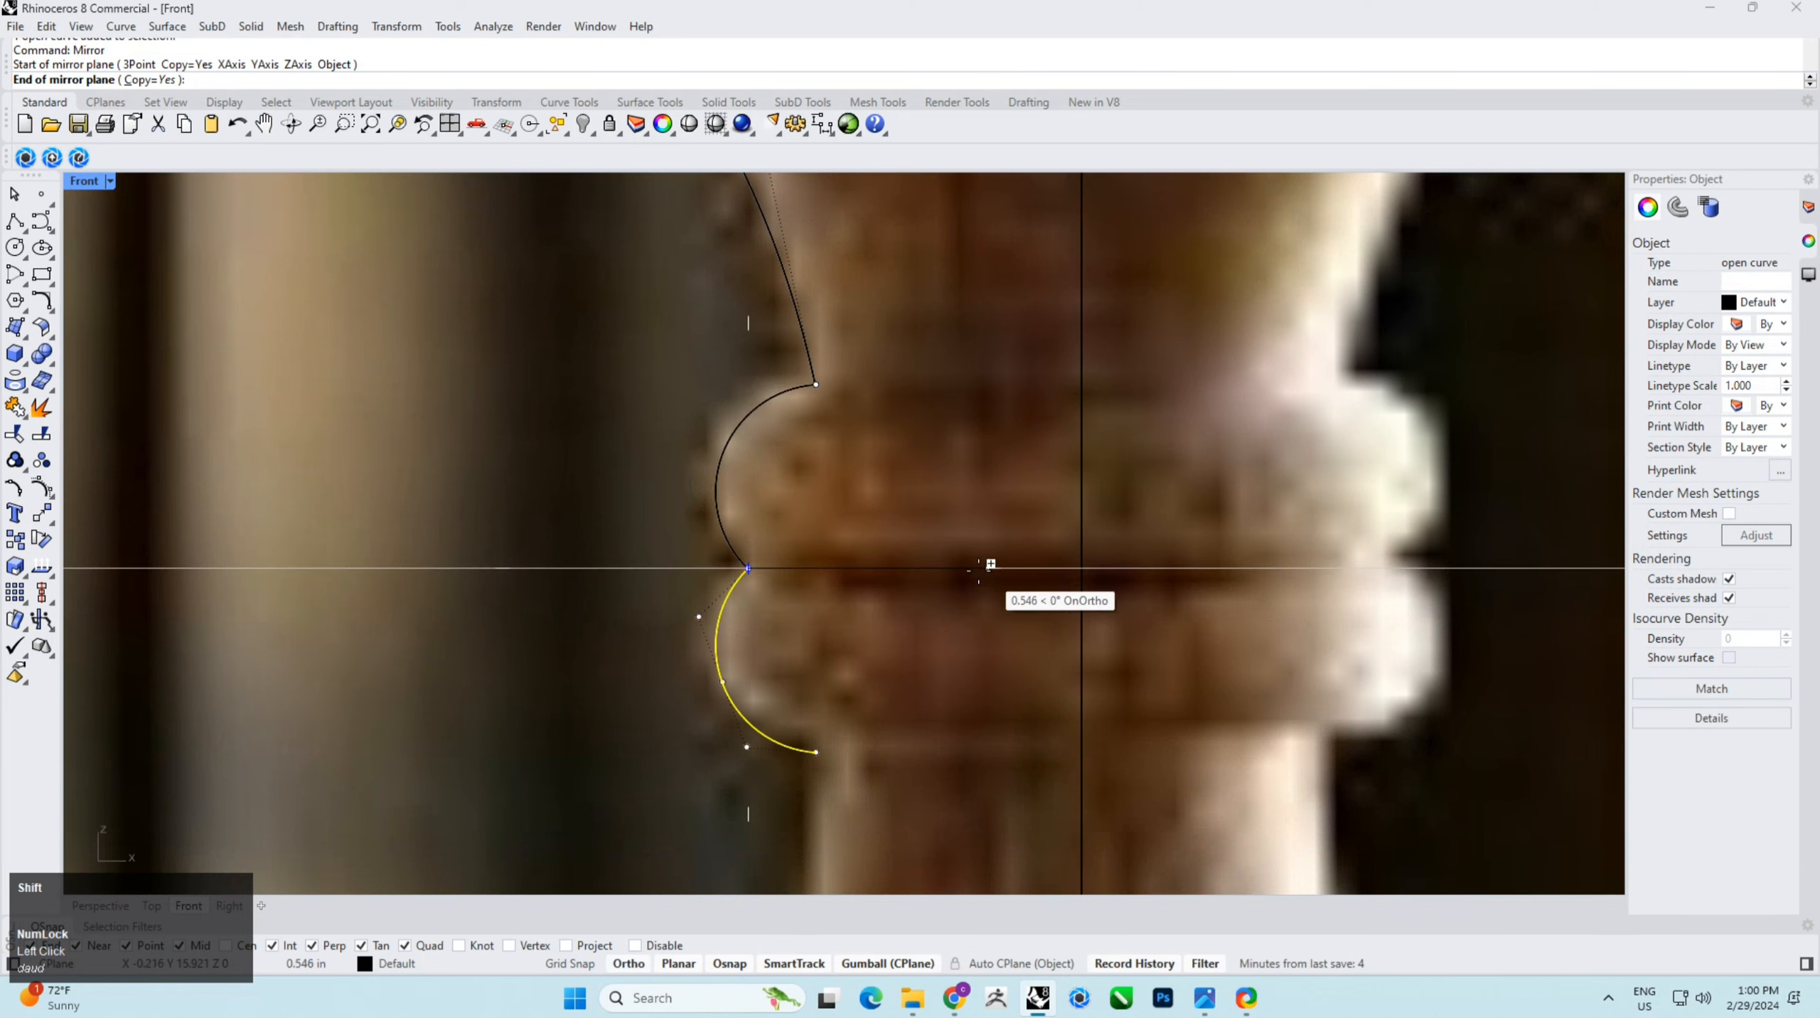
pyautogui.click(994, 570)
# Step: Trace the long bulging shaft's left side with a four-point control curve from the lower ring's end to the next ring below
pyautogui.scroll(-5, 623, 401)
pyautogui.moveTo(624, 403); pyautogui.dragTo(598, 356, button='right')
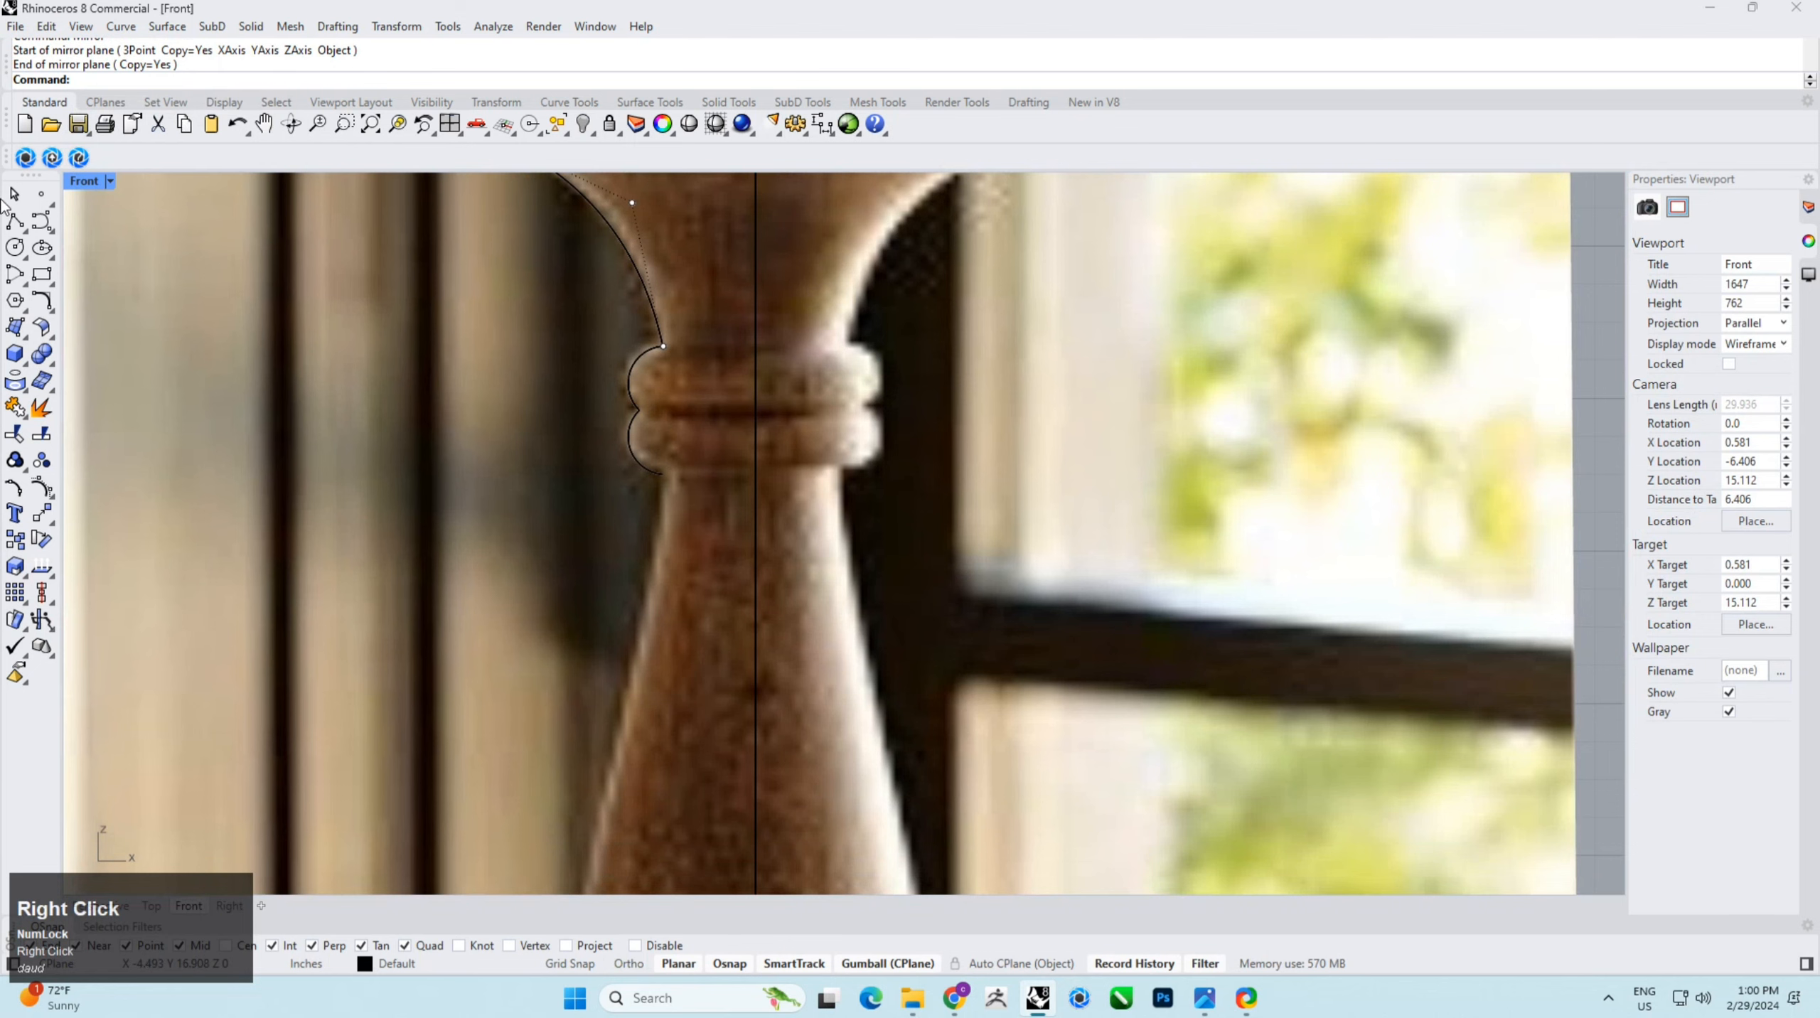
pyautogui.click(45, 222)
pyautogui.click(663, 475)
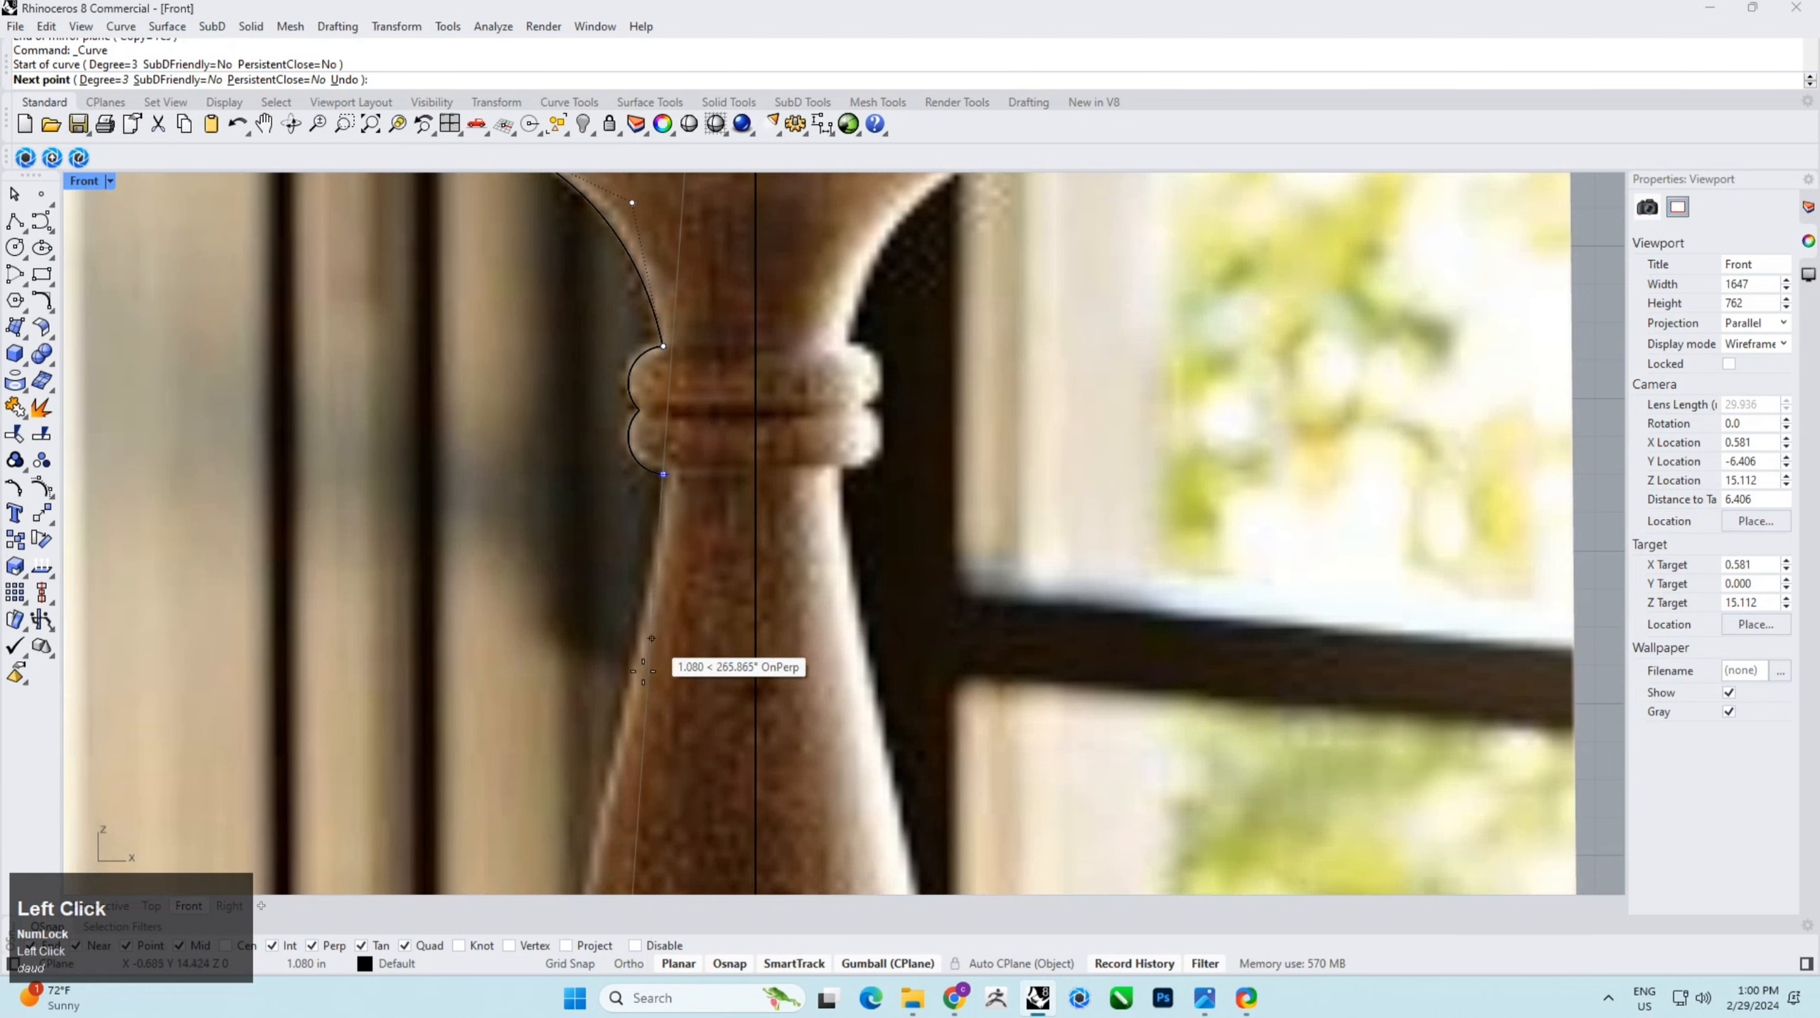
pyautogui.click(647, 697)
pyautogui.moveTo(588, 784); pyautogui.dragTo(696, 289, button='right')
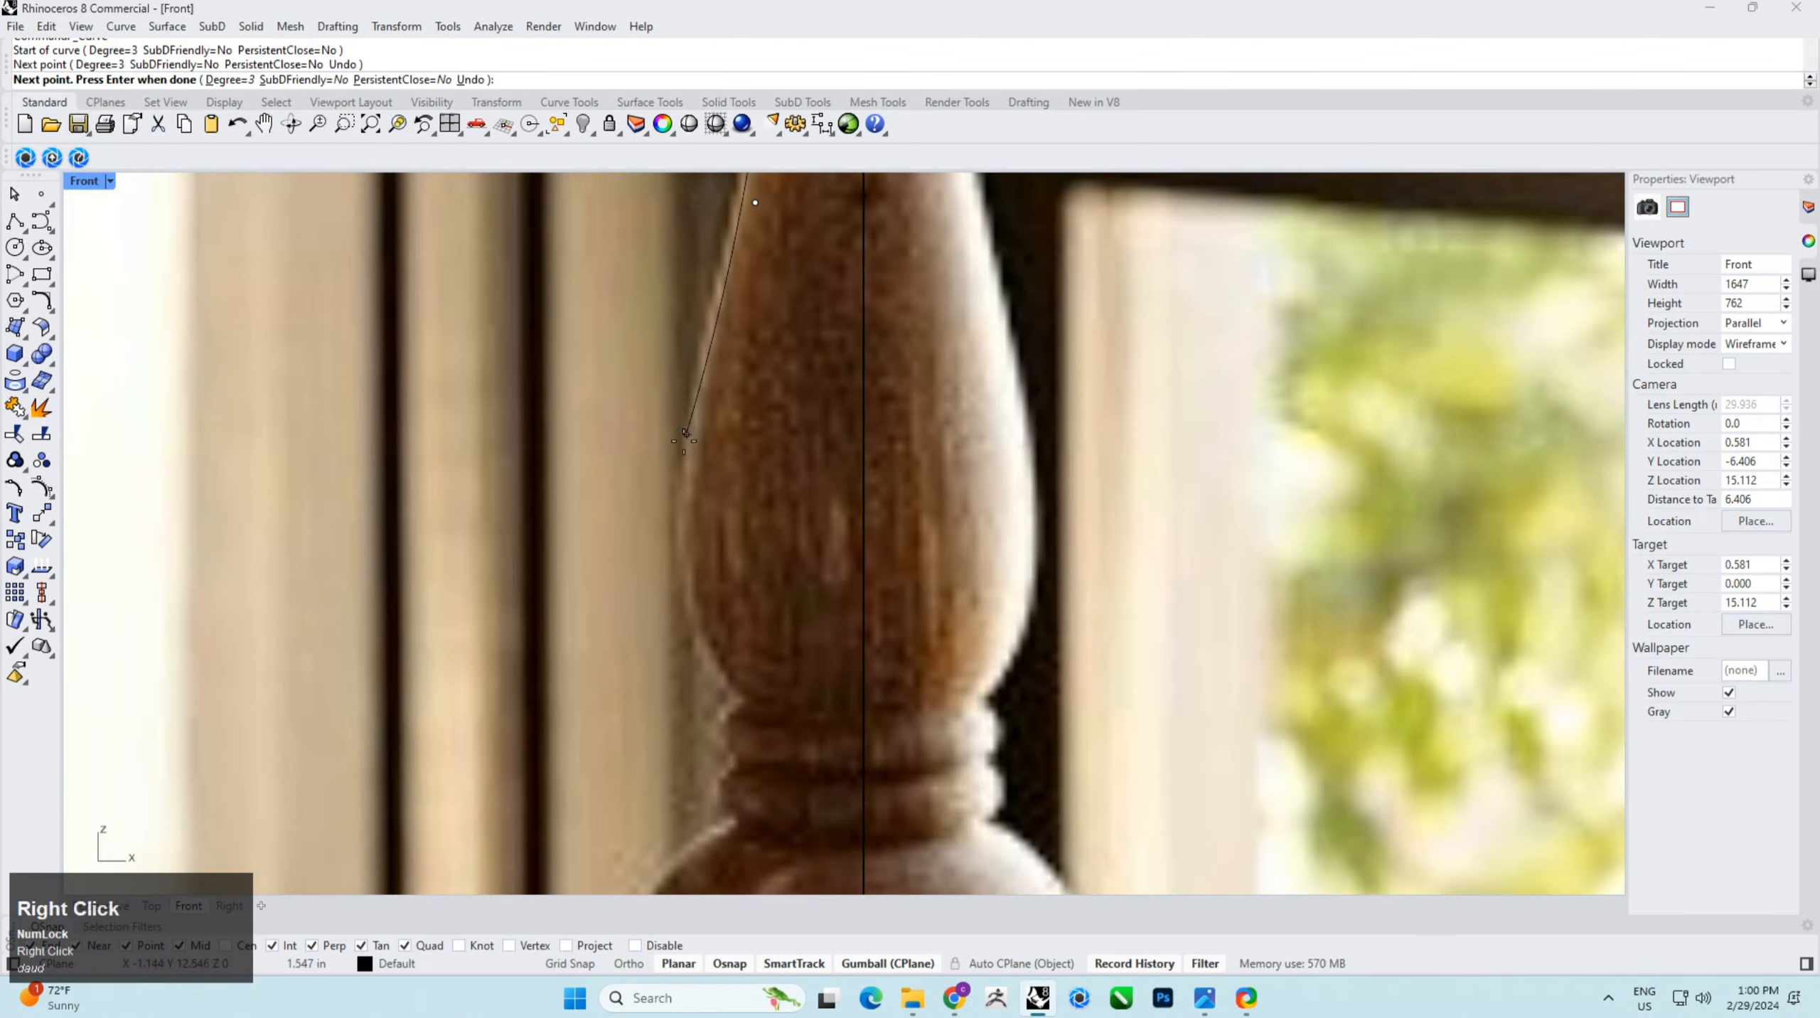
pyautogui.click(662, 512)
pyautogui.click(747, 705)
pyautogui.rightClick(747, 705)
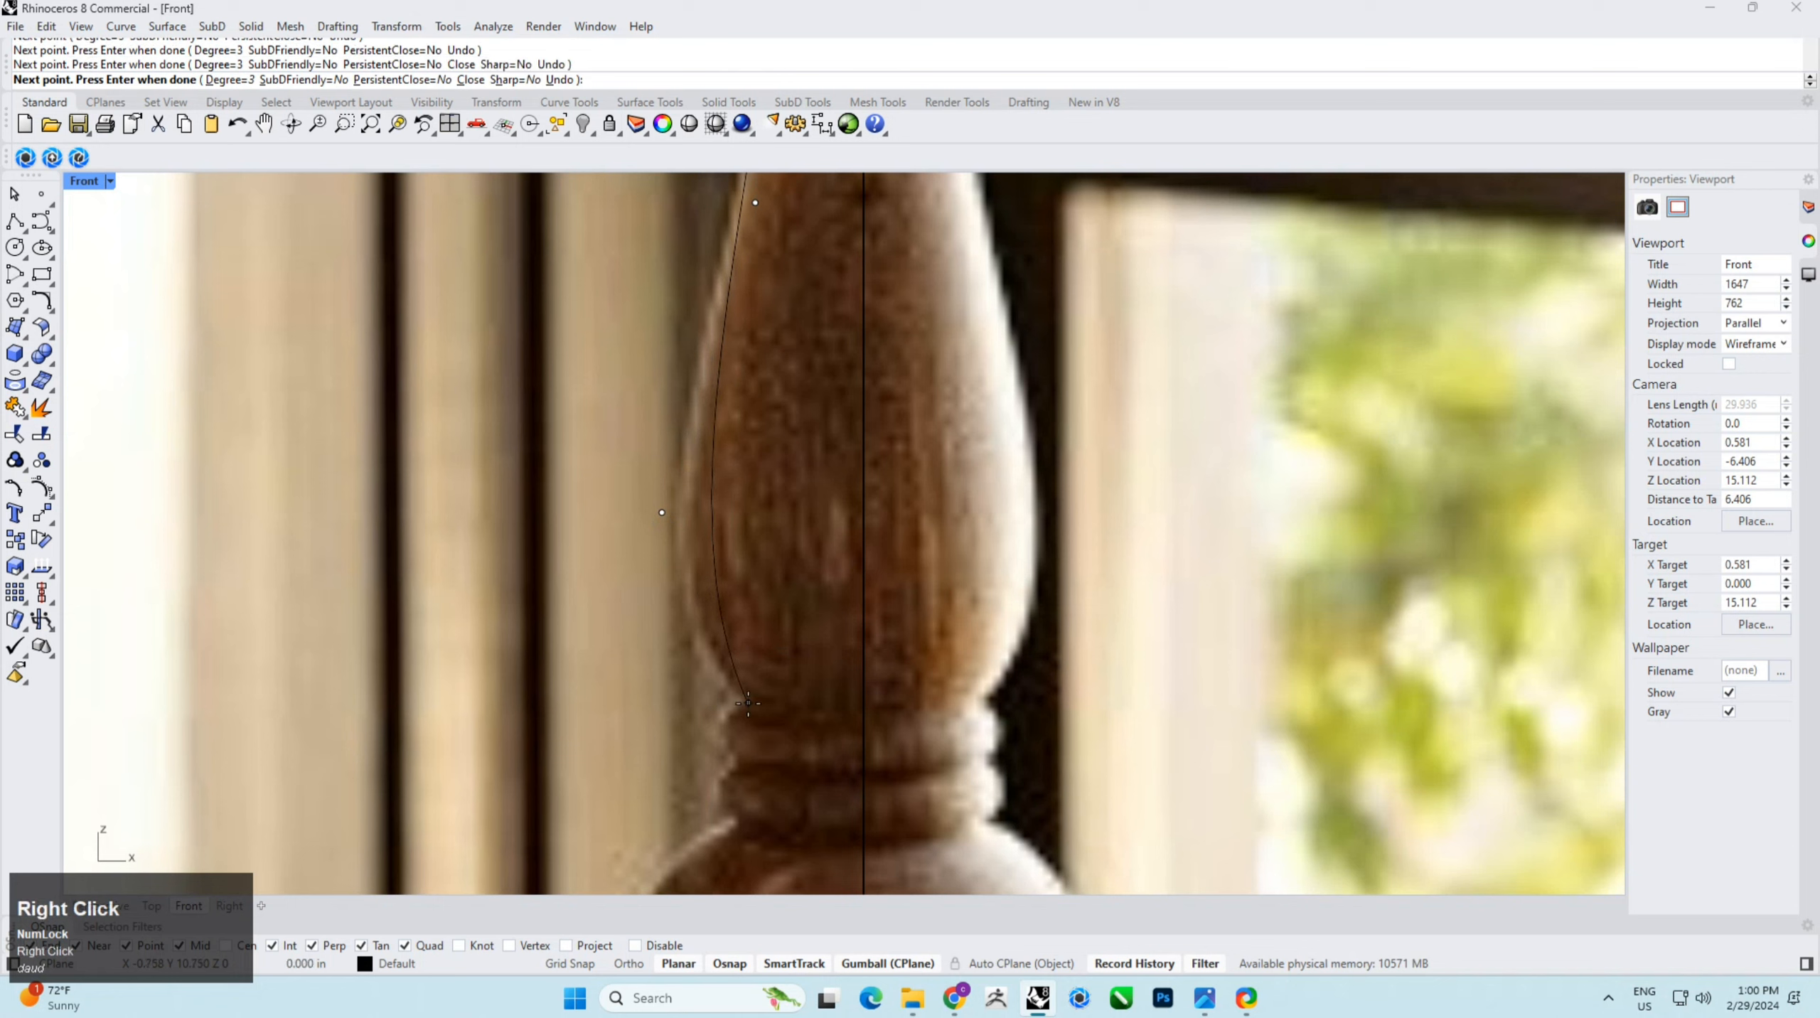
# Step: Move the shaft curve's middle control points so the curve follows the pictured neck and bulge
pyautogui.moveTo(575, 415); pyautogui.dragTo(664, 514)
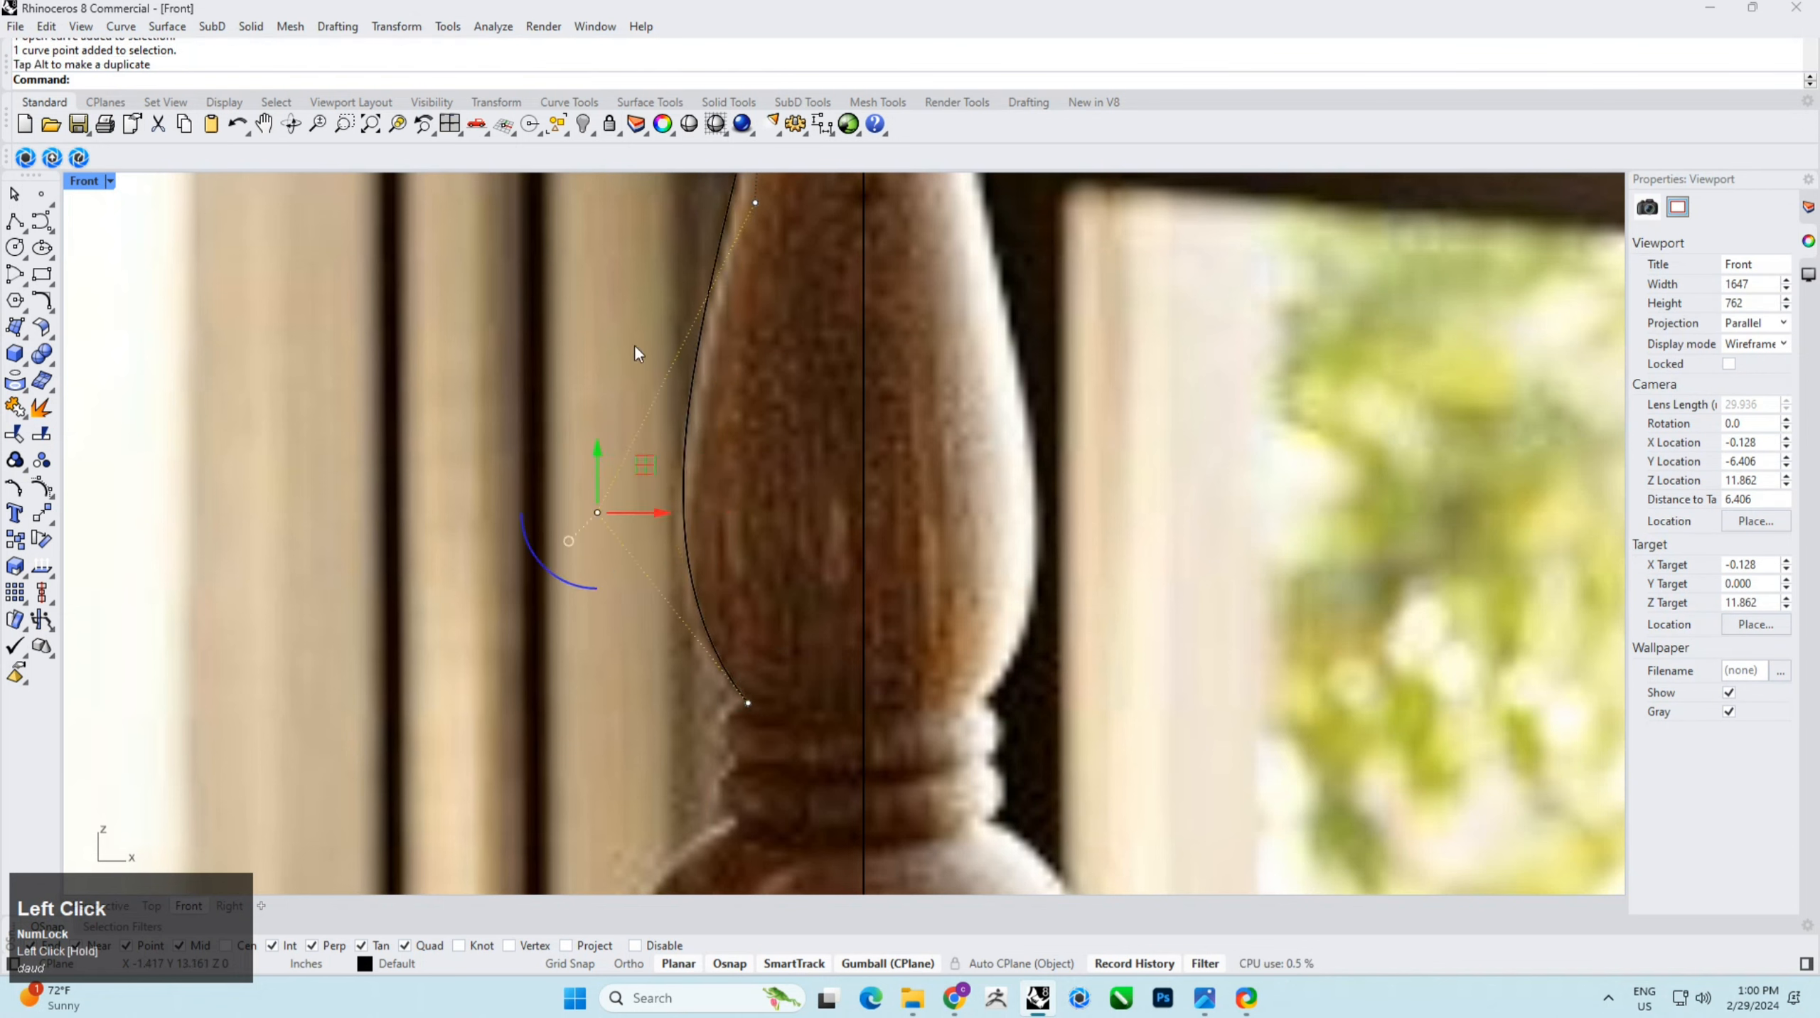
pyautogui.scroll(-4, 708, 402)
pyautogui.moveTo(708, 402); pyautogui.dragTo(709, 542, button='right')
pyautogui.scroll(4, 704, 356)
pyautogui.moveTo(654, 397); pyautogui.dragTo(784, 479)
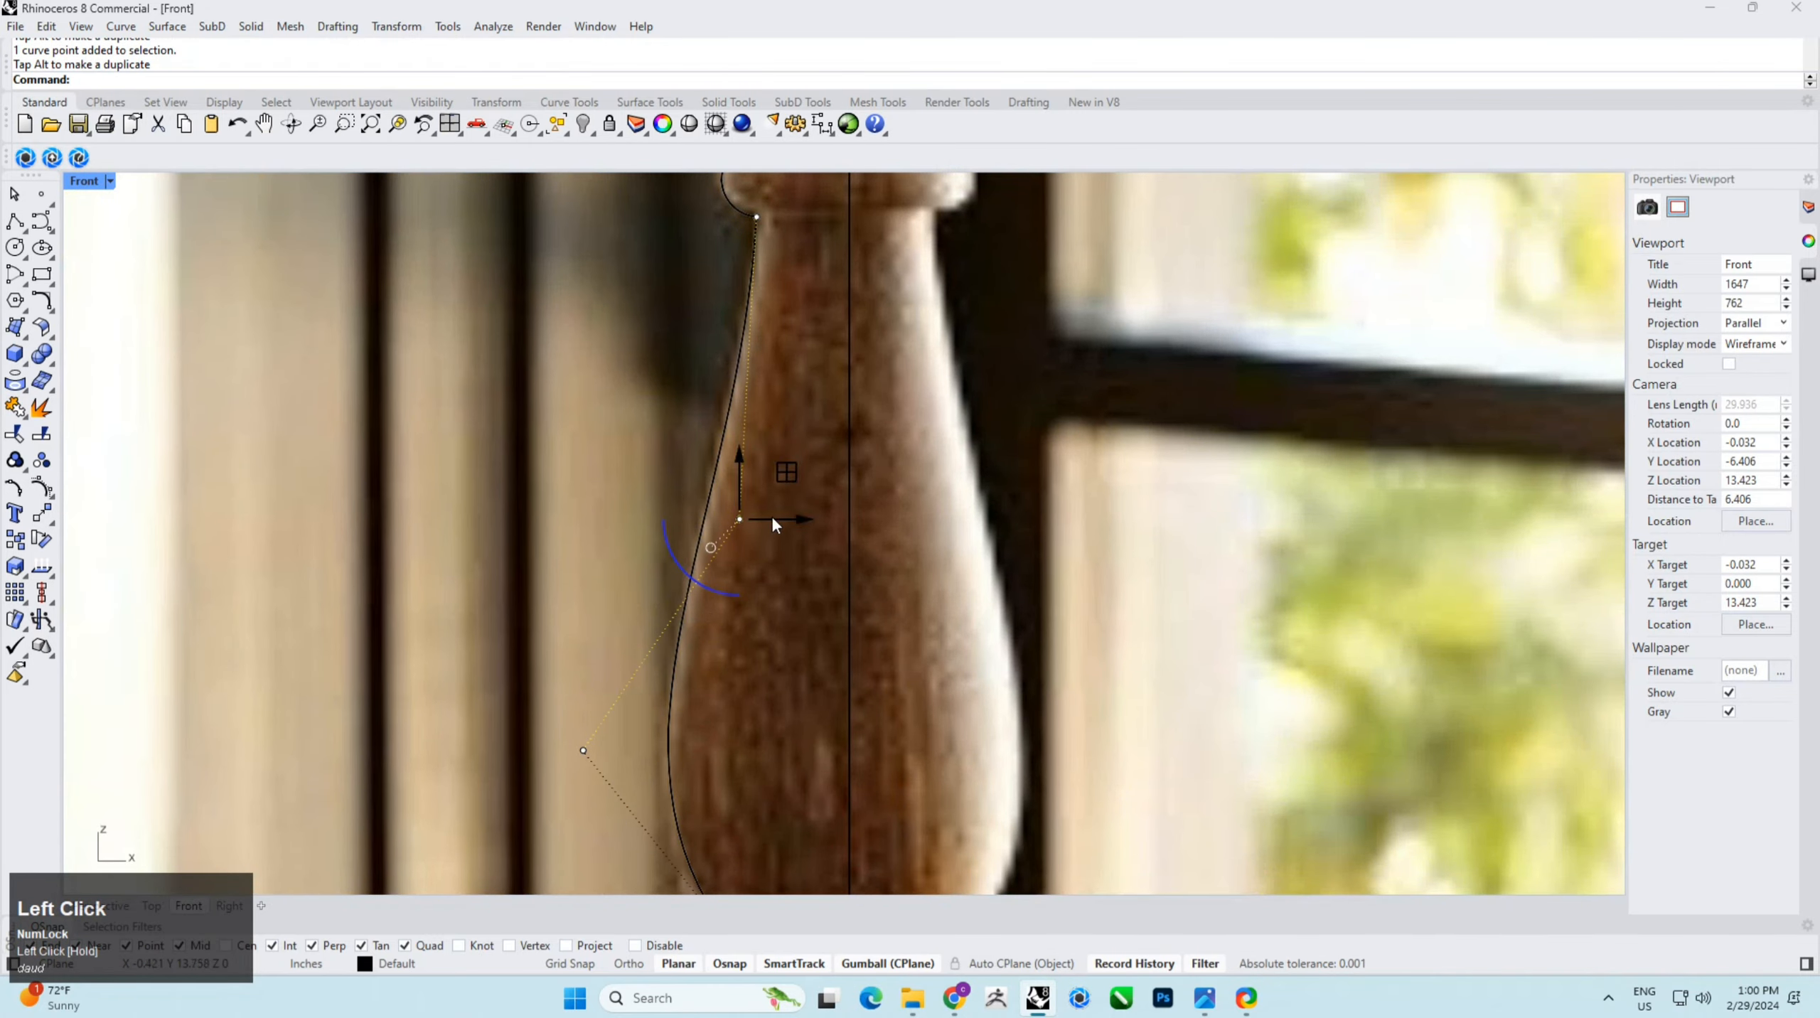
pyautogui.moveTo(770, 513); pyautogui.dragTo(710, 327, button='right')
pyautogui.moveTo(553, 438); pyautogui.dragTo(649, 575)
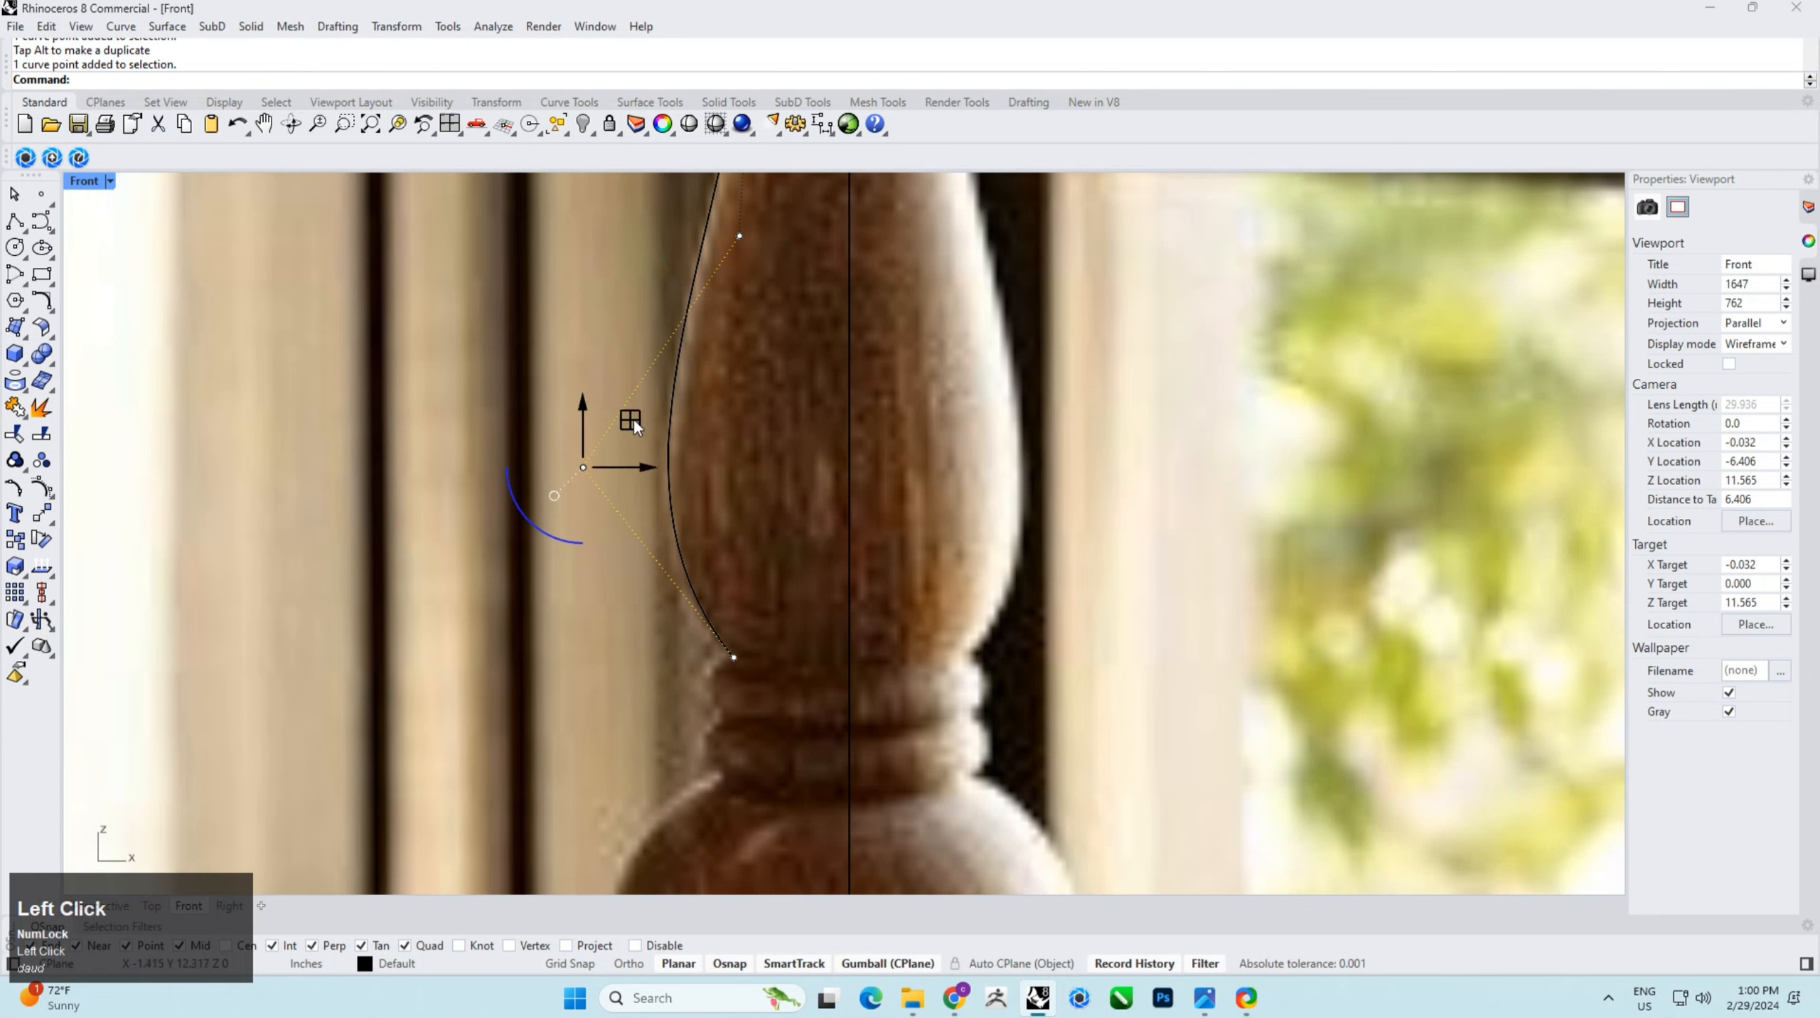
pyautogui.moveTo(633, 419); pyautogui.dragTo(636, 455)
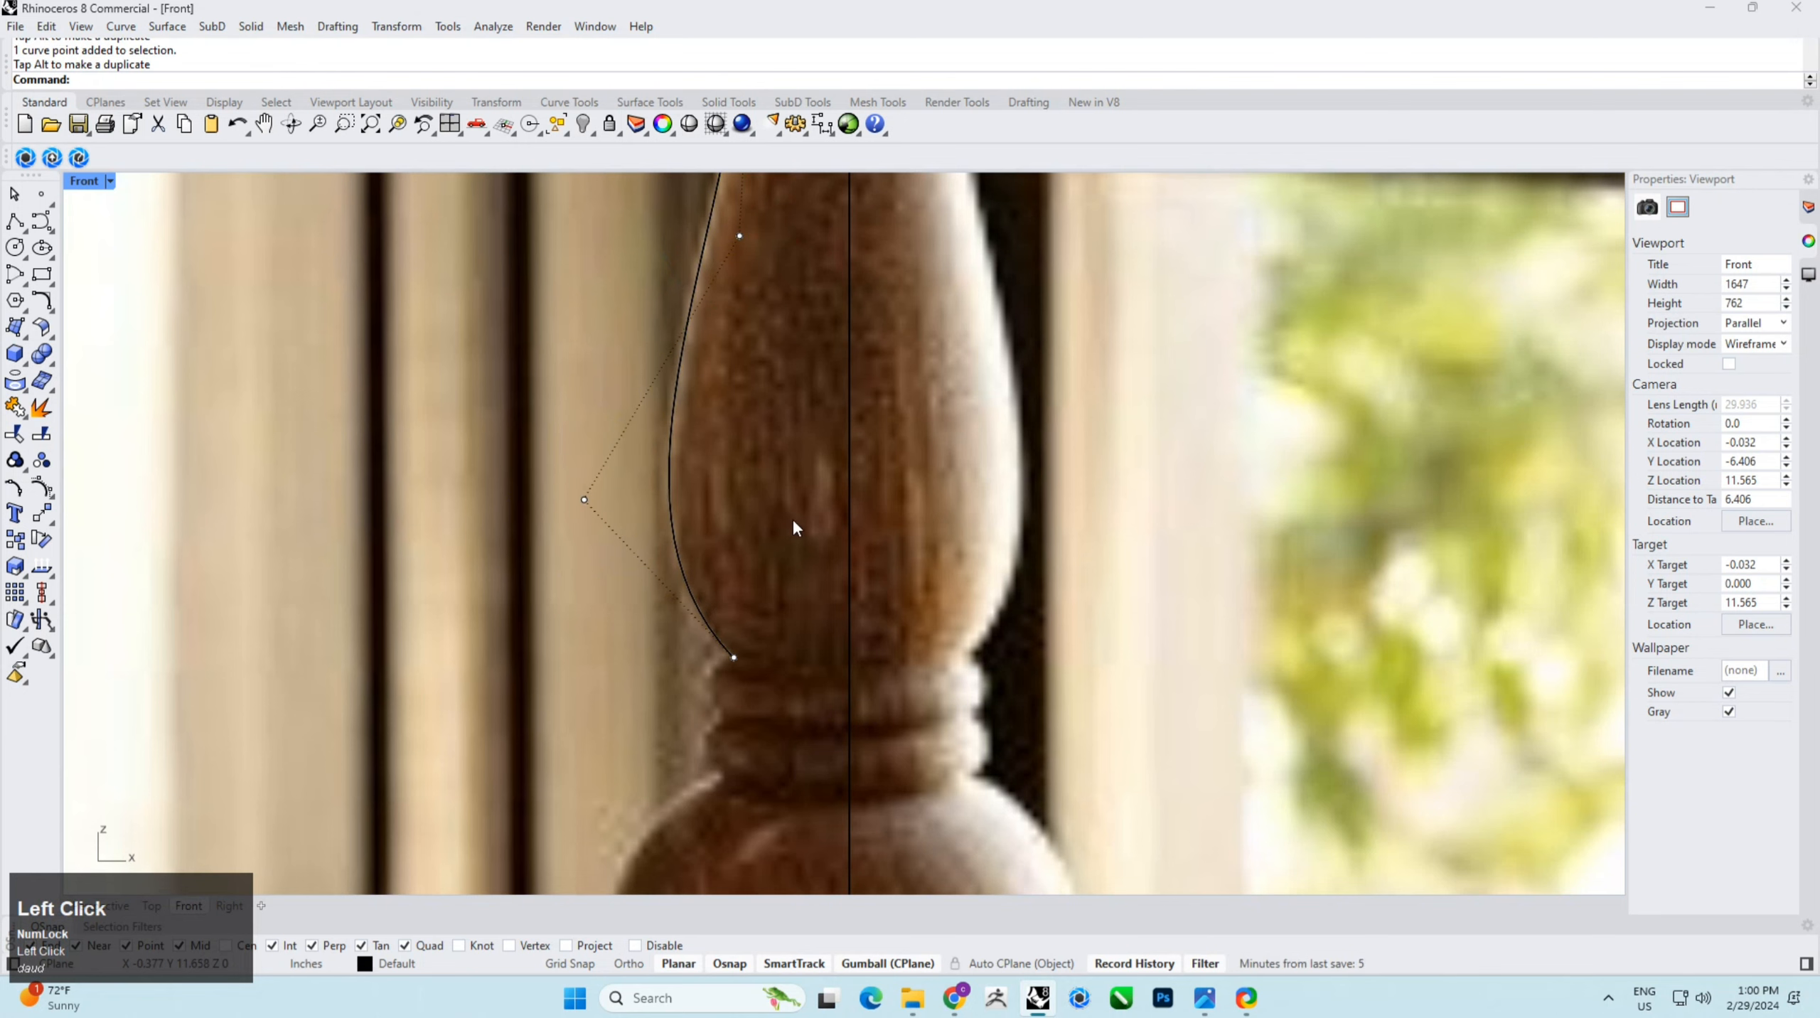
# Step: Copy the two ring arcs above the shaft down to the pair of rings beneath its bulge
pyautogui.scroll(-3, 792, 517)
pyautogui.moveTo(792, 517); pyautogui.dragTo(725, 324, button='right')
pyautogui.scroll(5, 726, 331)
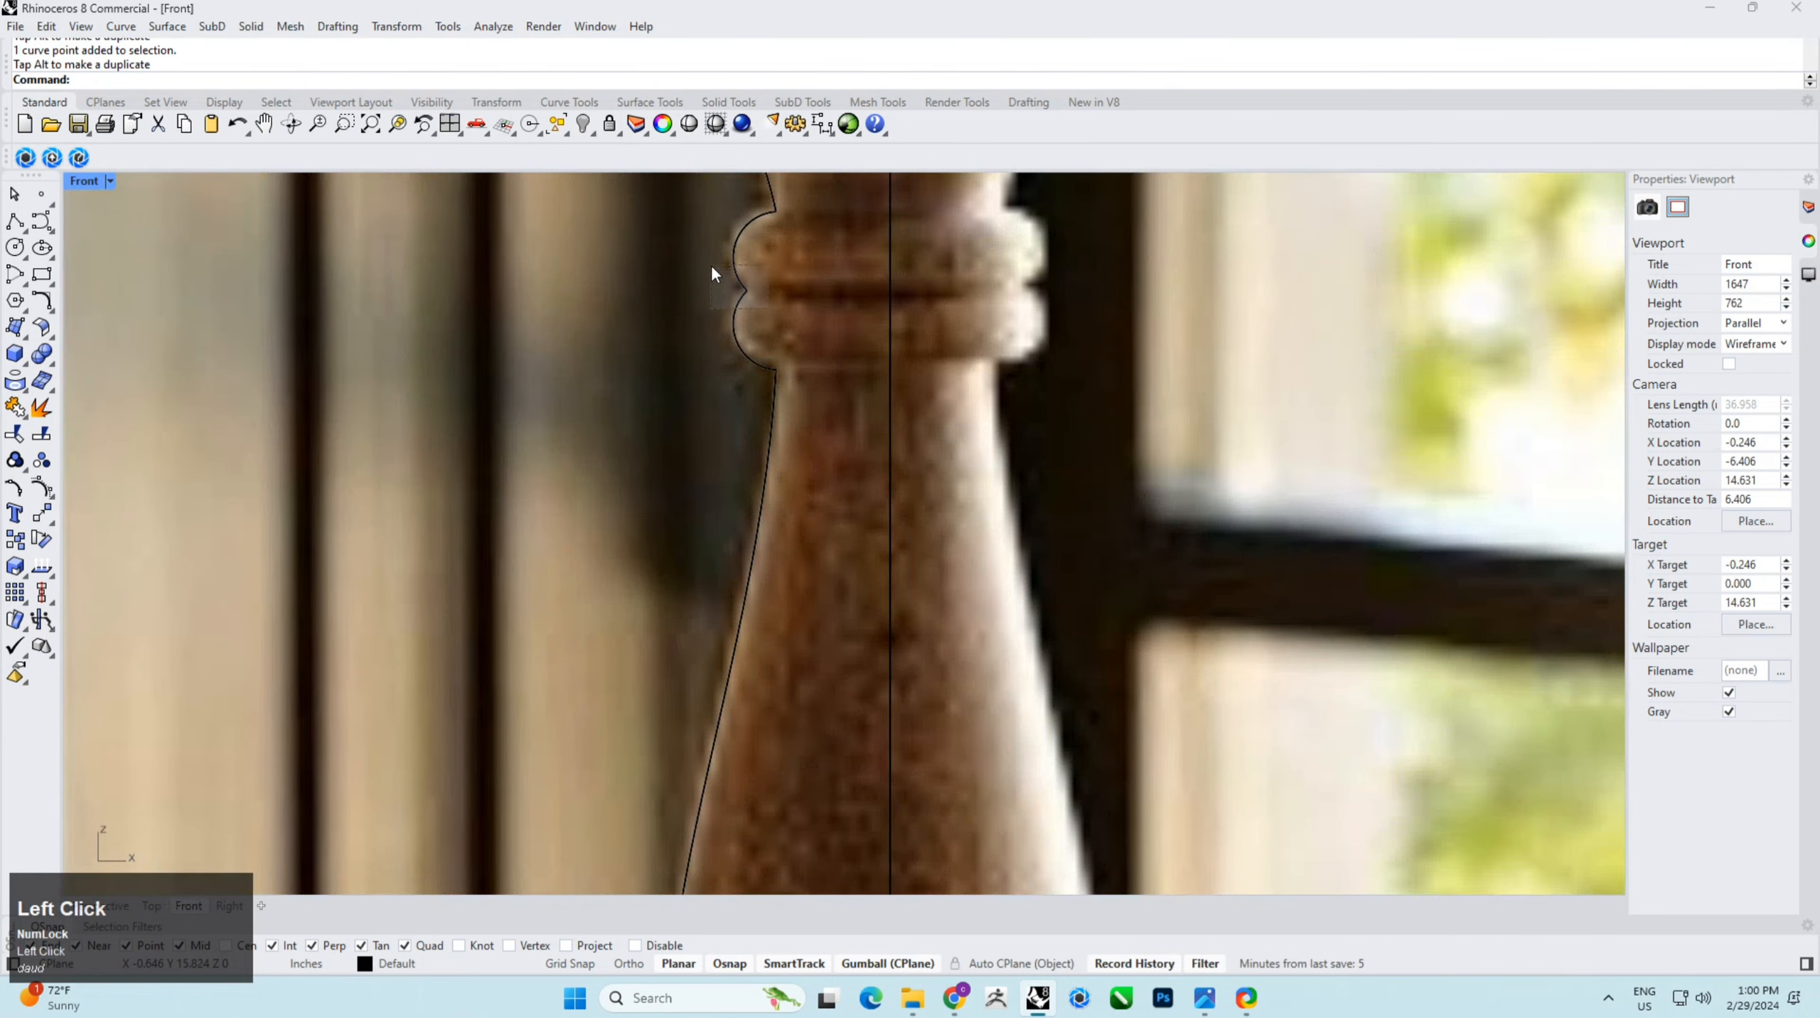
pyautogui.scroll(-2, 739, 270)
pyautogui.moveTo(712, 272); pyautogui.dragTo(788, 692)
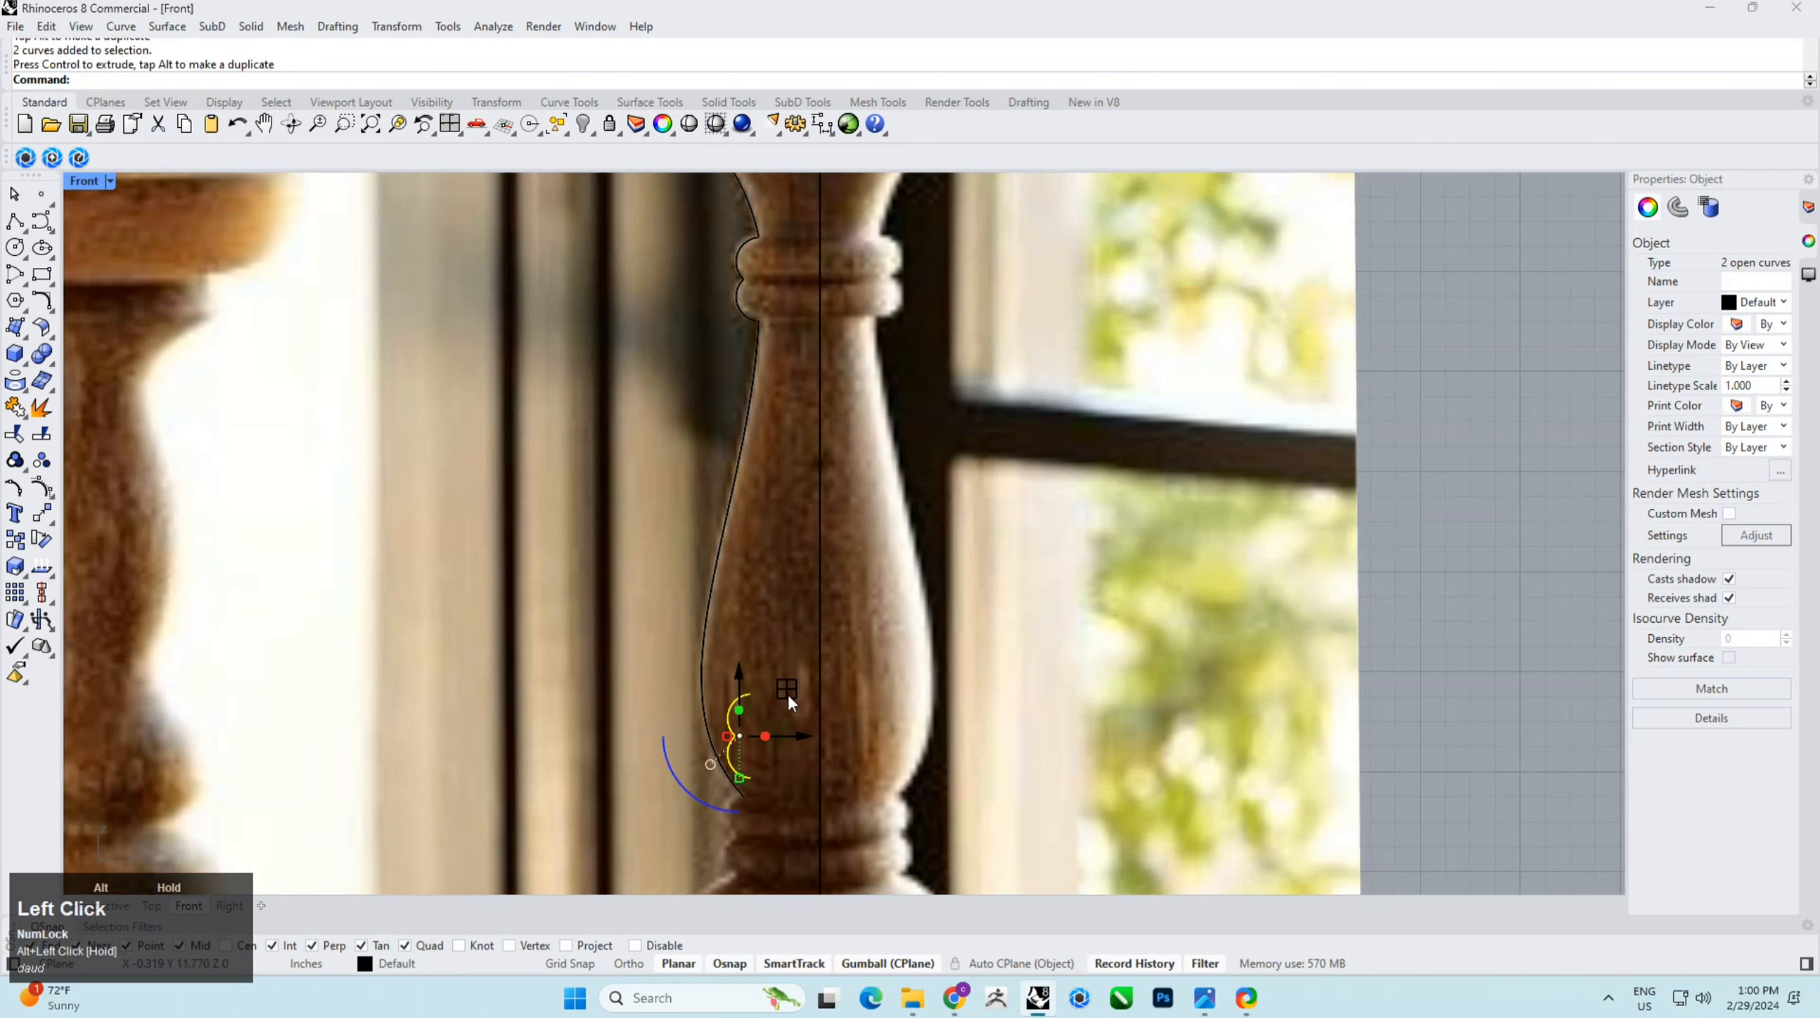
pyautogui.moveTo(788, 691); pyautogui.dragTo(787, 355, button='right')
pyautogui.scroll(4, 788, 355)
pyautogui.moveTo(742, 390); pyautogui.dragTo(745, 560)
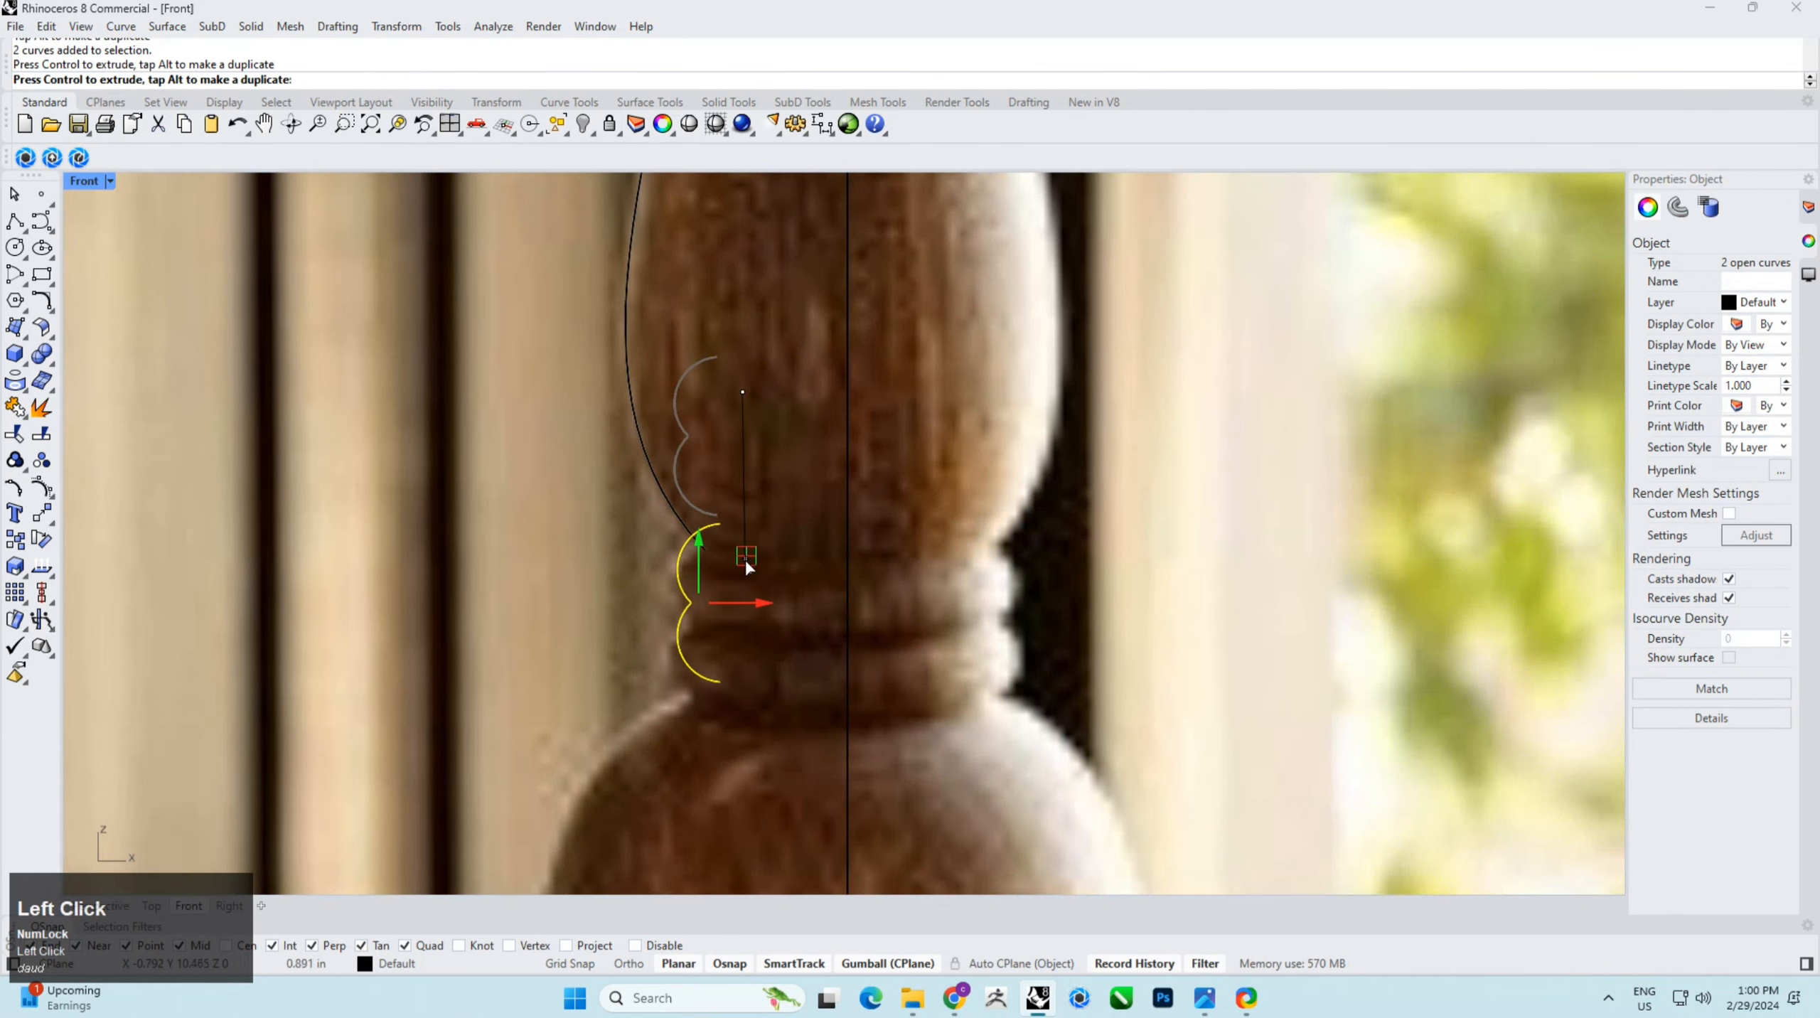
# Step: Move the copied ring arcs so their upper end meets the lower end of the shaft curve
pyautogui.rightClick(732, 428)
pyautogui.scroll(4, 720, 529)
pyautogui.click(720, 529)
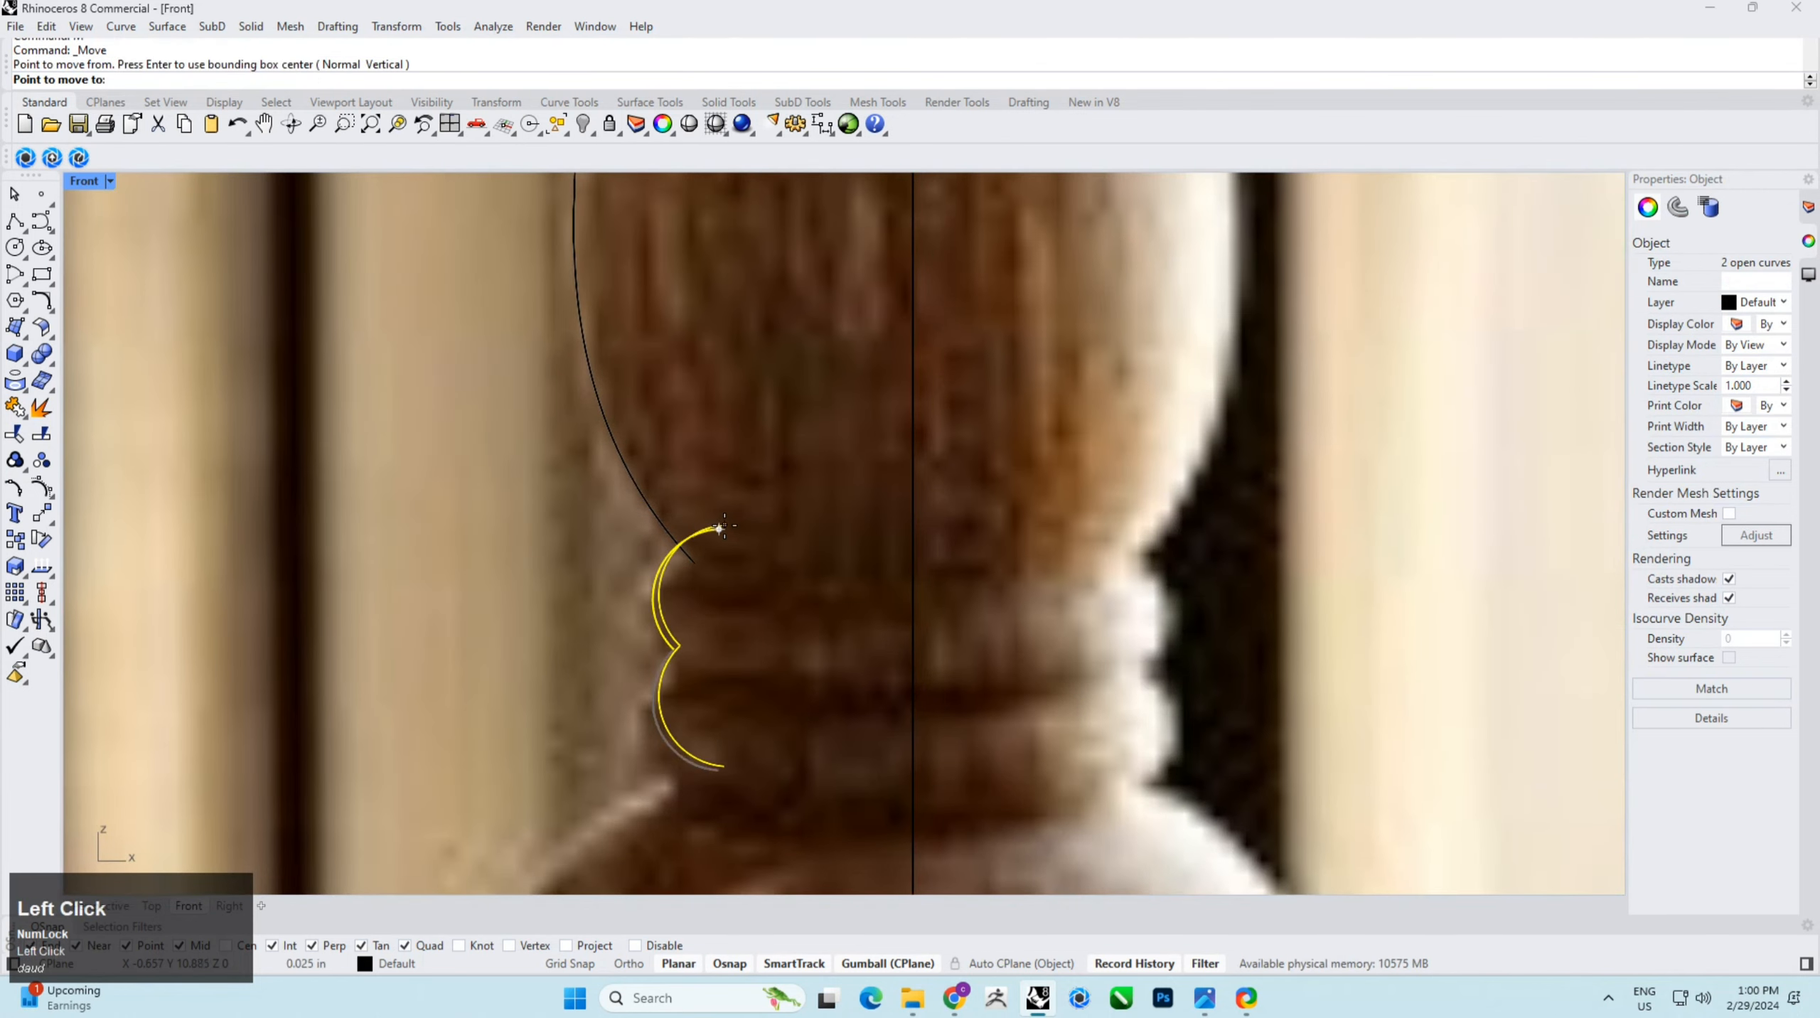
pyautogui.click(699, 568)
pyautogui.moveTo(719, 612); pyautogui.dragTo(738, 366, button='right')
pyautogui.click(808, 472)
# Step: Draw an arc around the ball's left edge from the copied rings' lower end to a point vertically below it
pyautogui.scroll(-8, 737, 482)
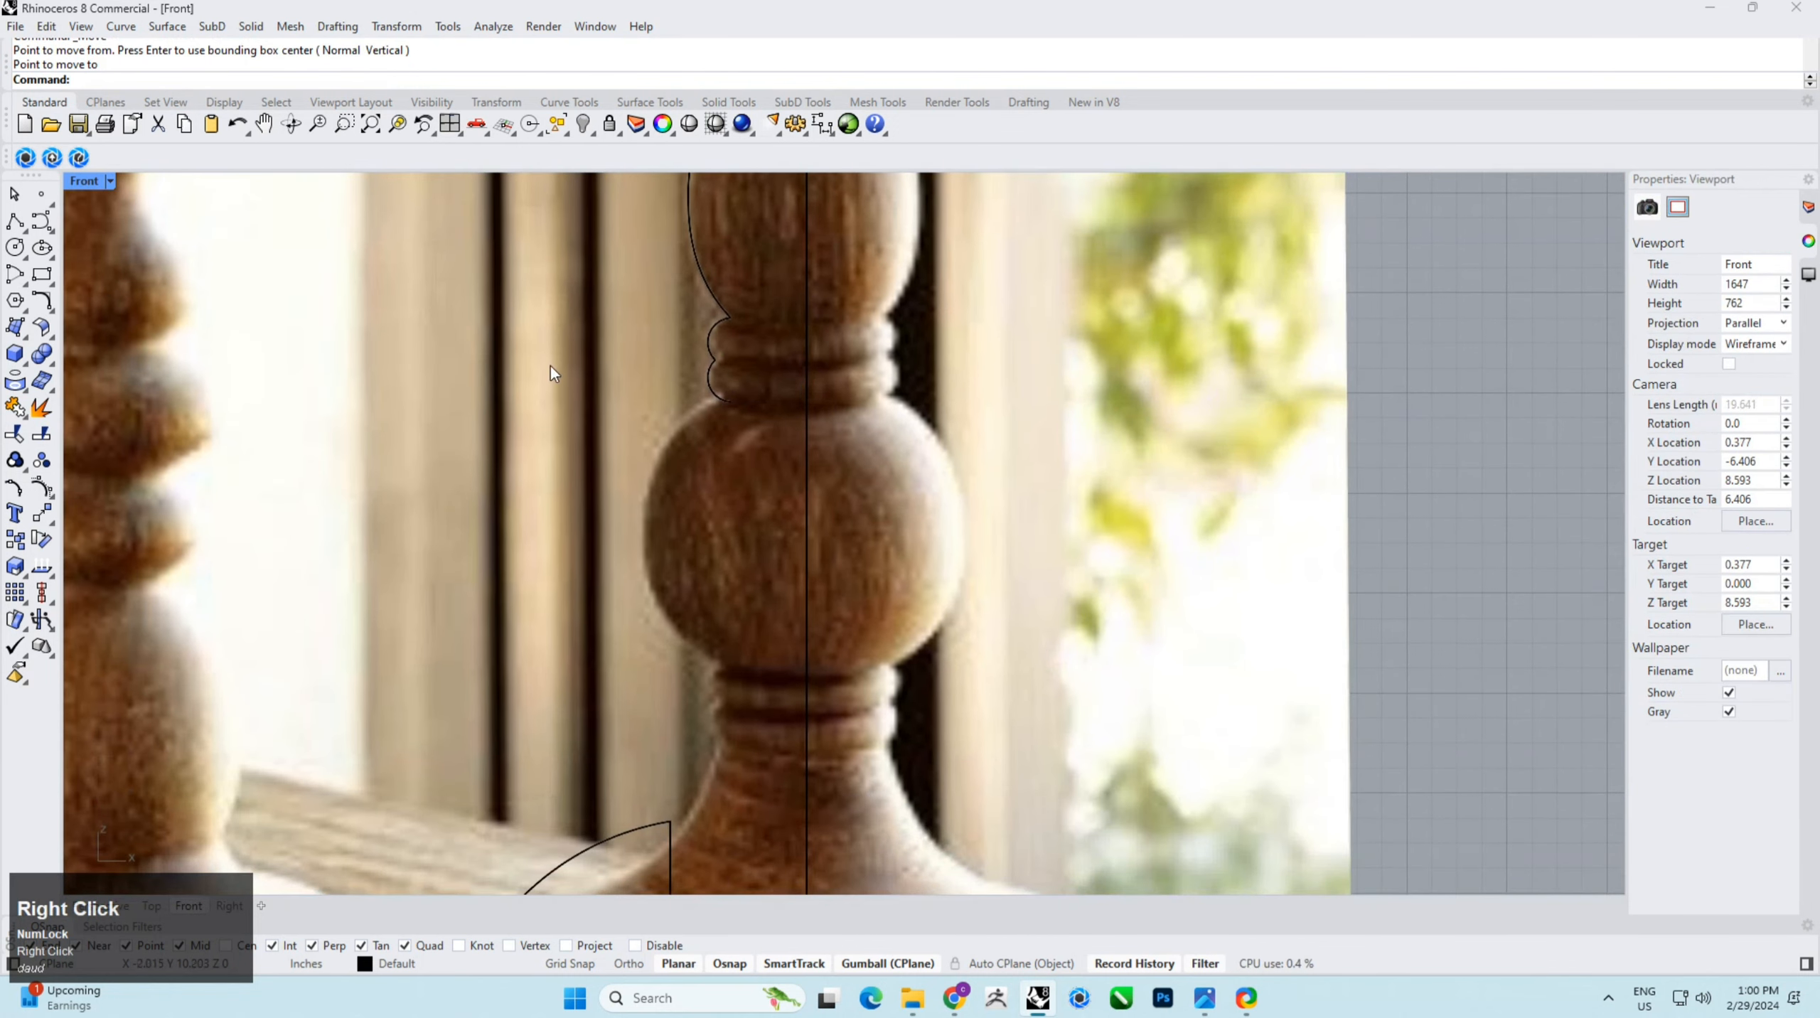
pyautogui.click(25, 286)
pyautogui.click(54, 311)
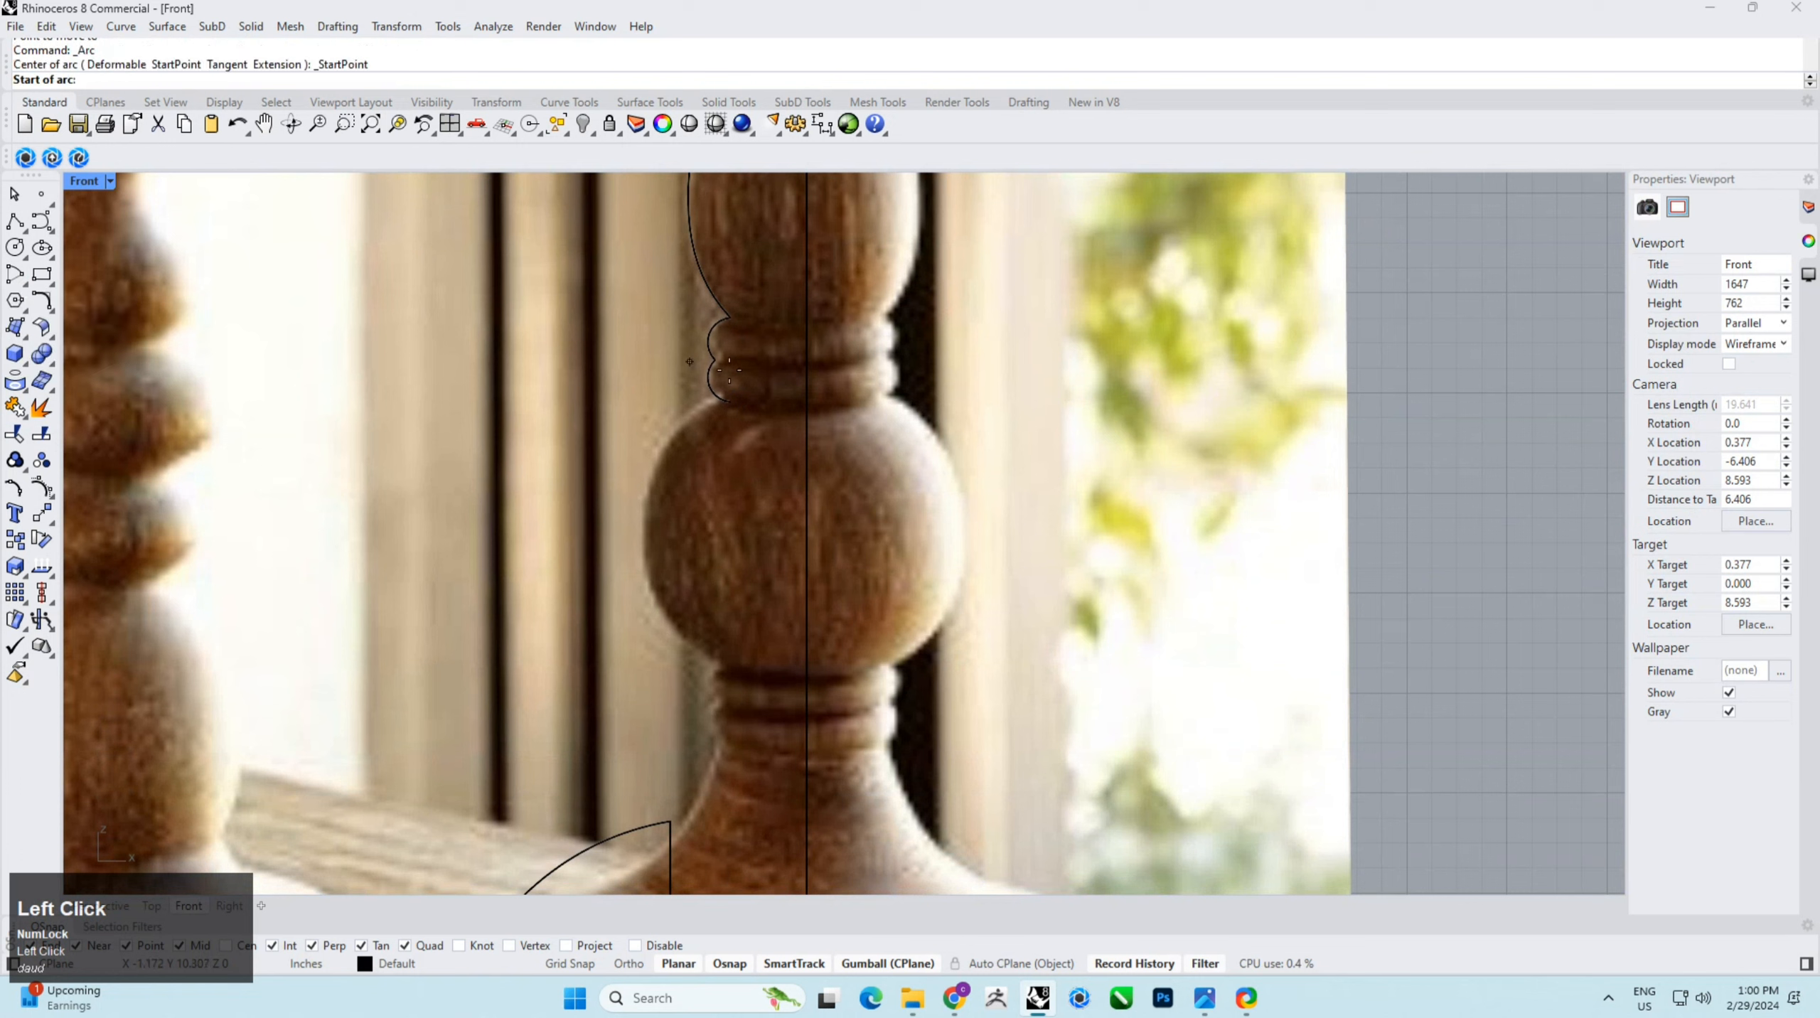
pyautogui.click(730, 402)
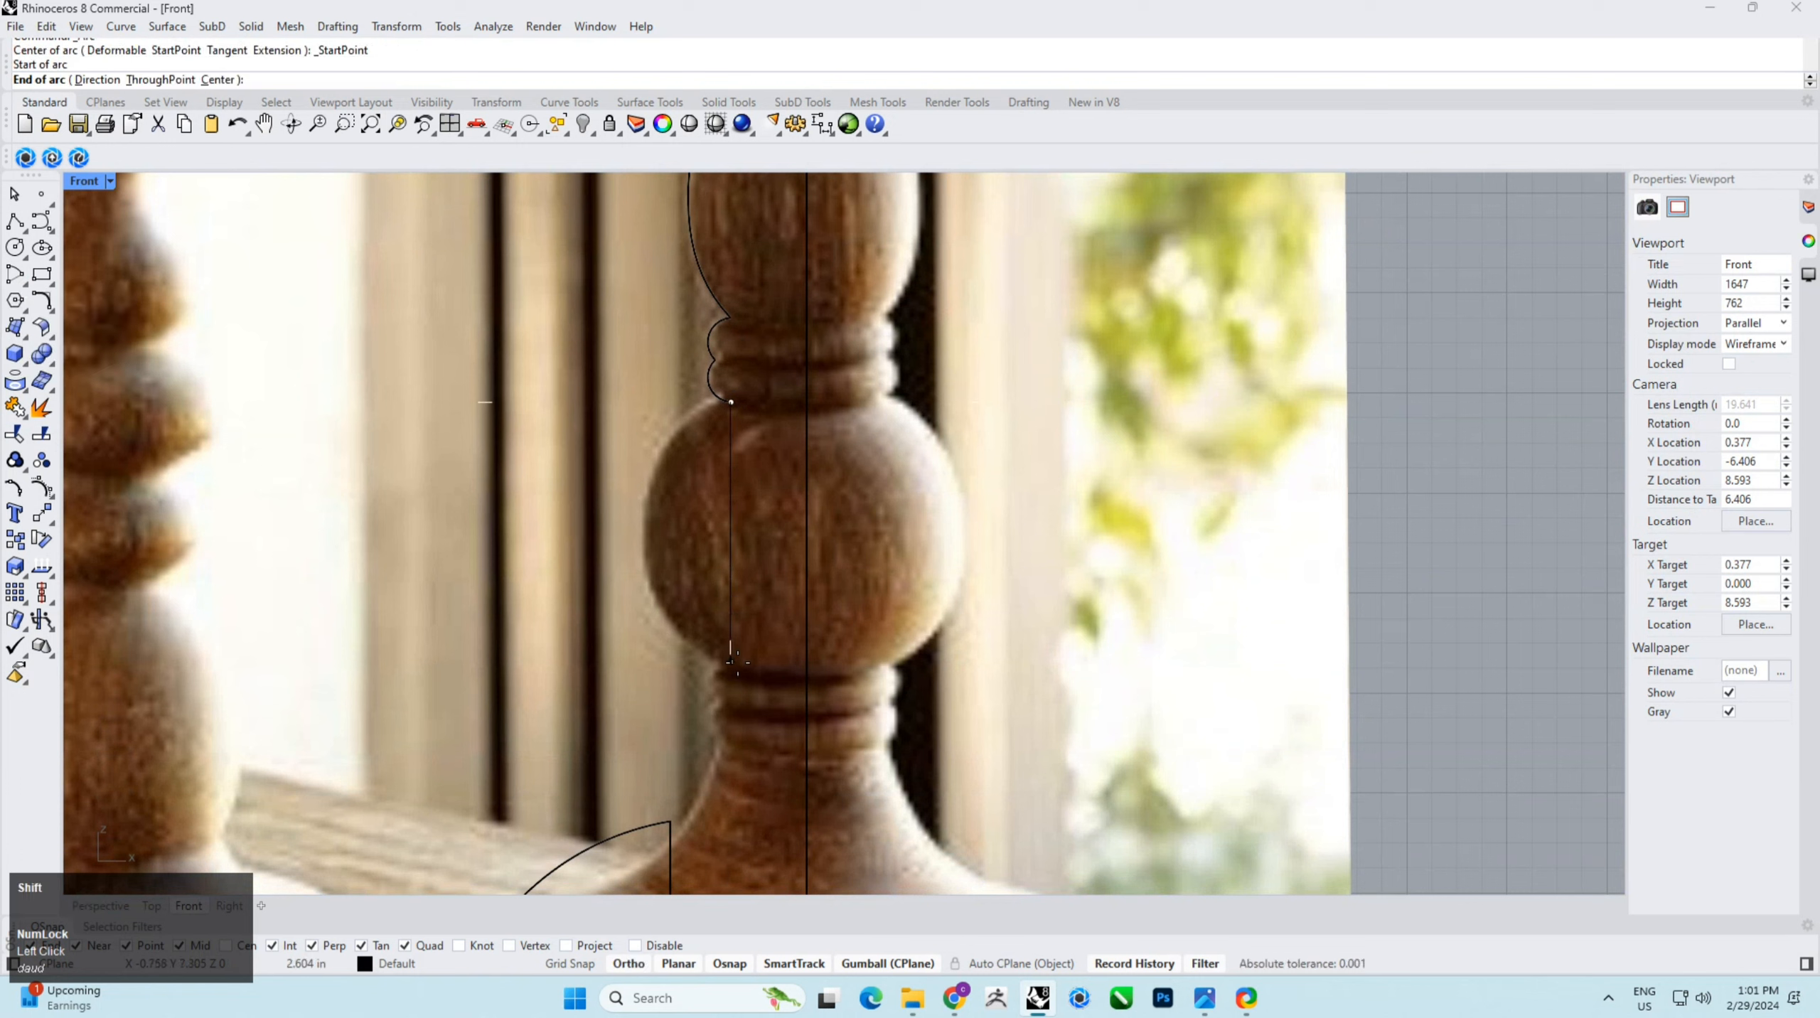
pyautogui.keyDown('shift'); pyautogui.click(731, 666); pyautogui.keyUp('shift')
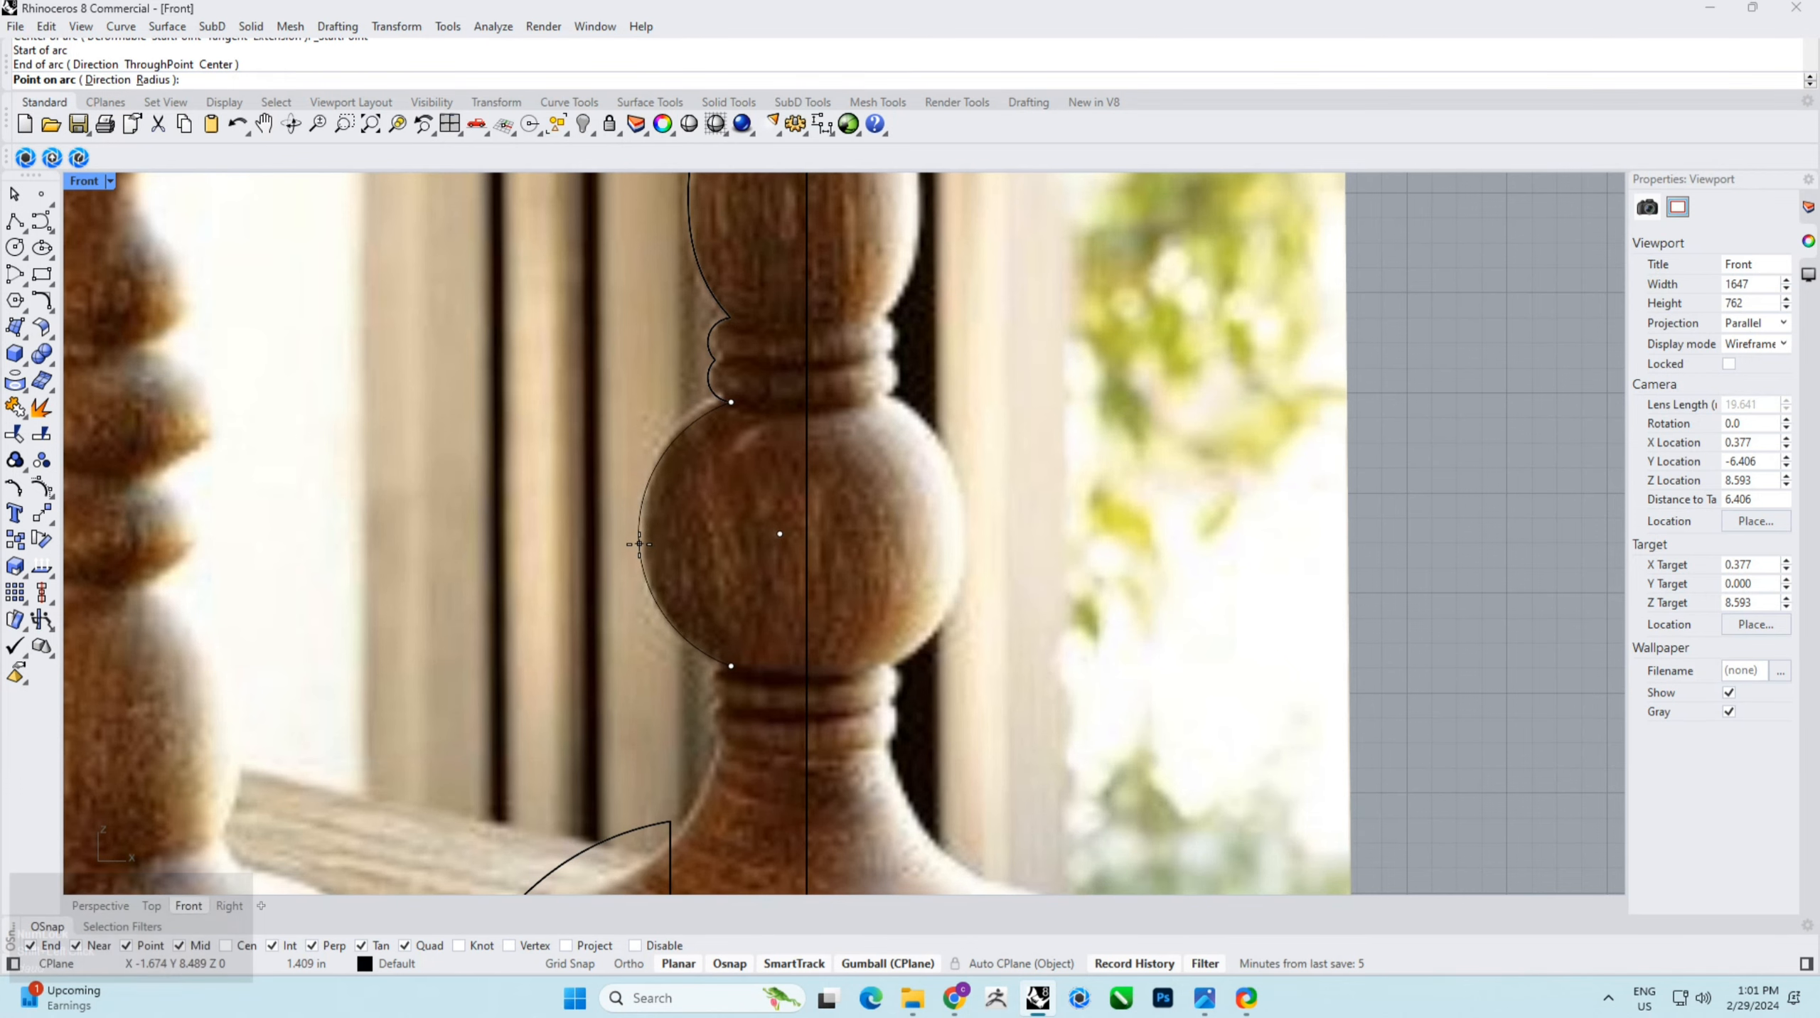
pyautogui.click(639, 543)
# Step: Draw a small arc around the left edge of the first ring beneath the ball, starting at the ball arc's lower end
pyautogui.moveTo(721, 571); pyautogui.dragTo(727, 460, button='right')
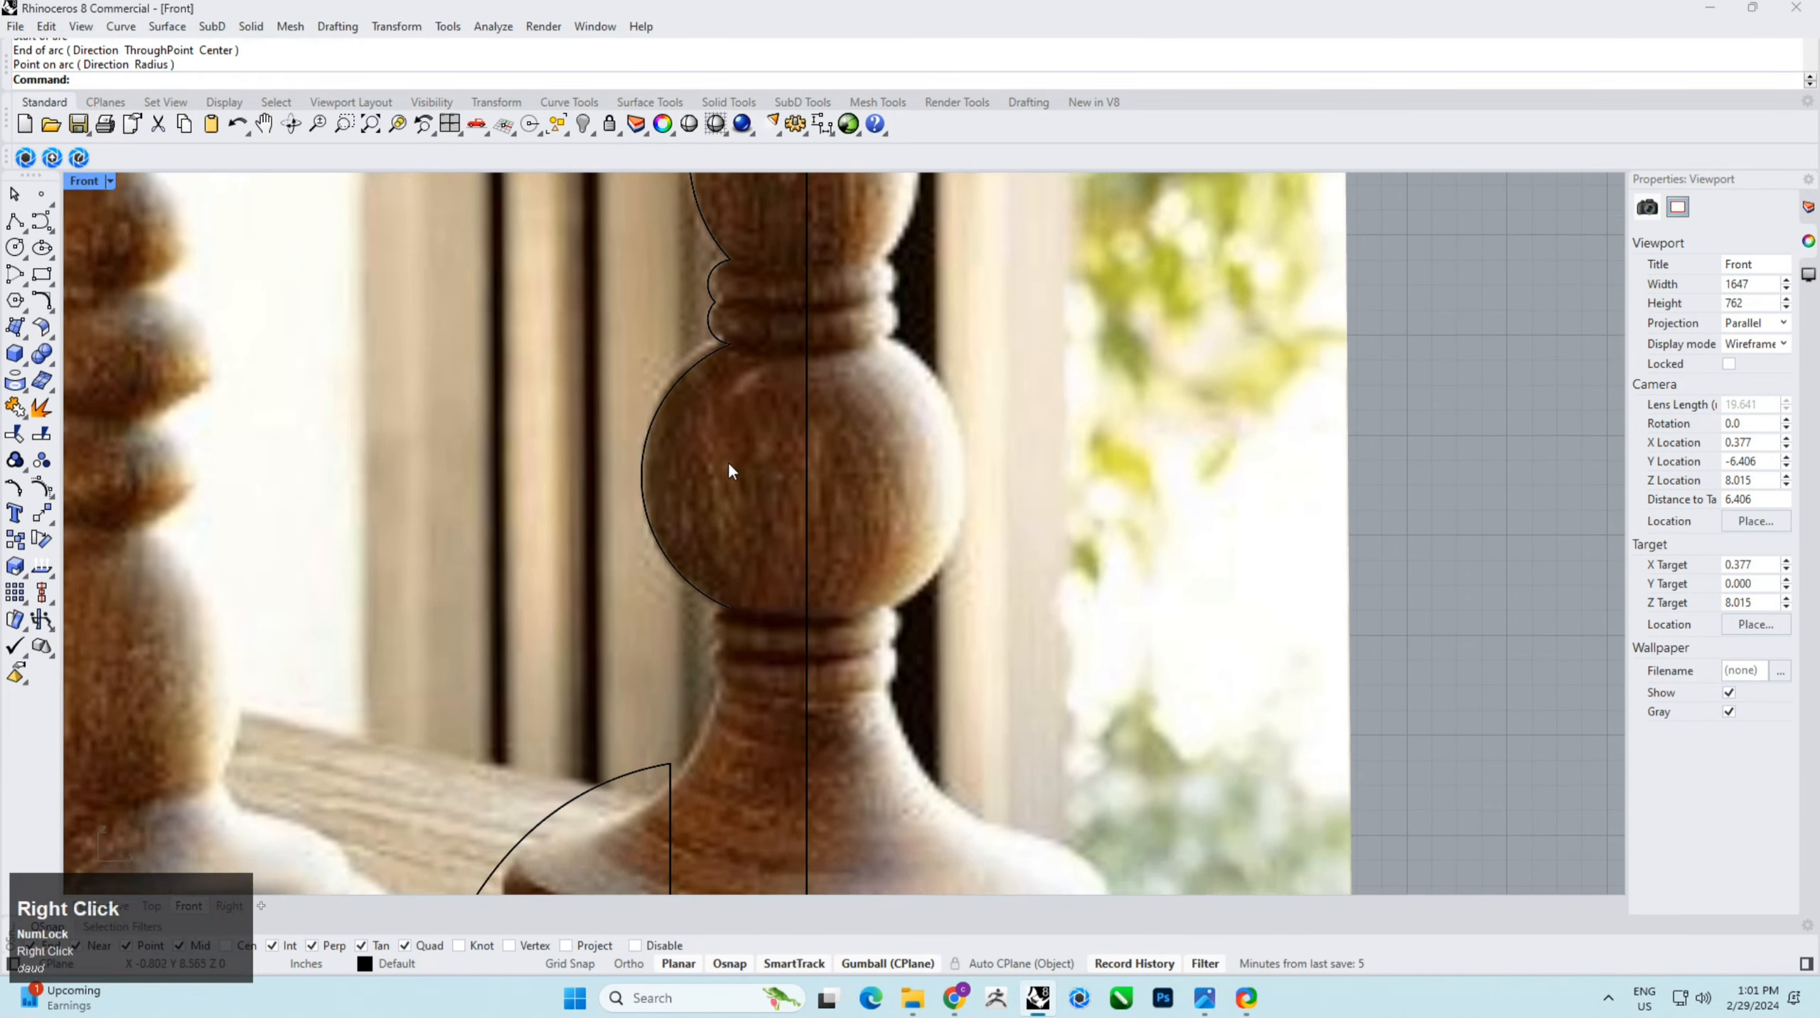
pyautogui.scroll(5, 740, 600)
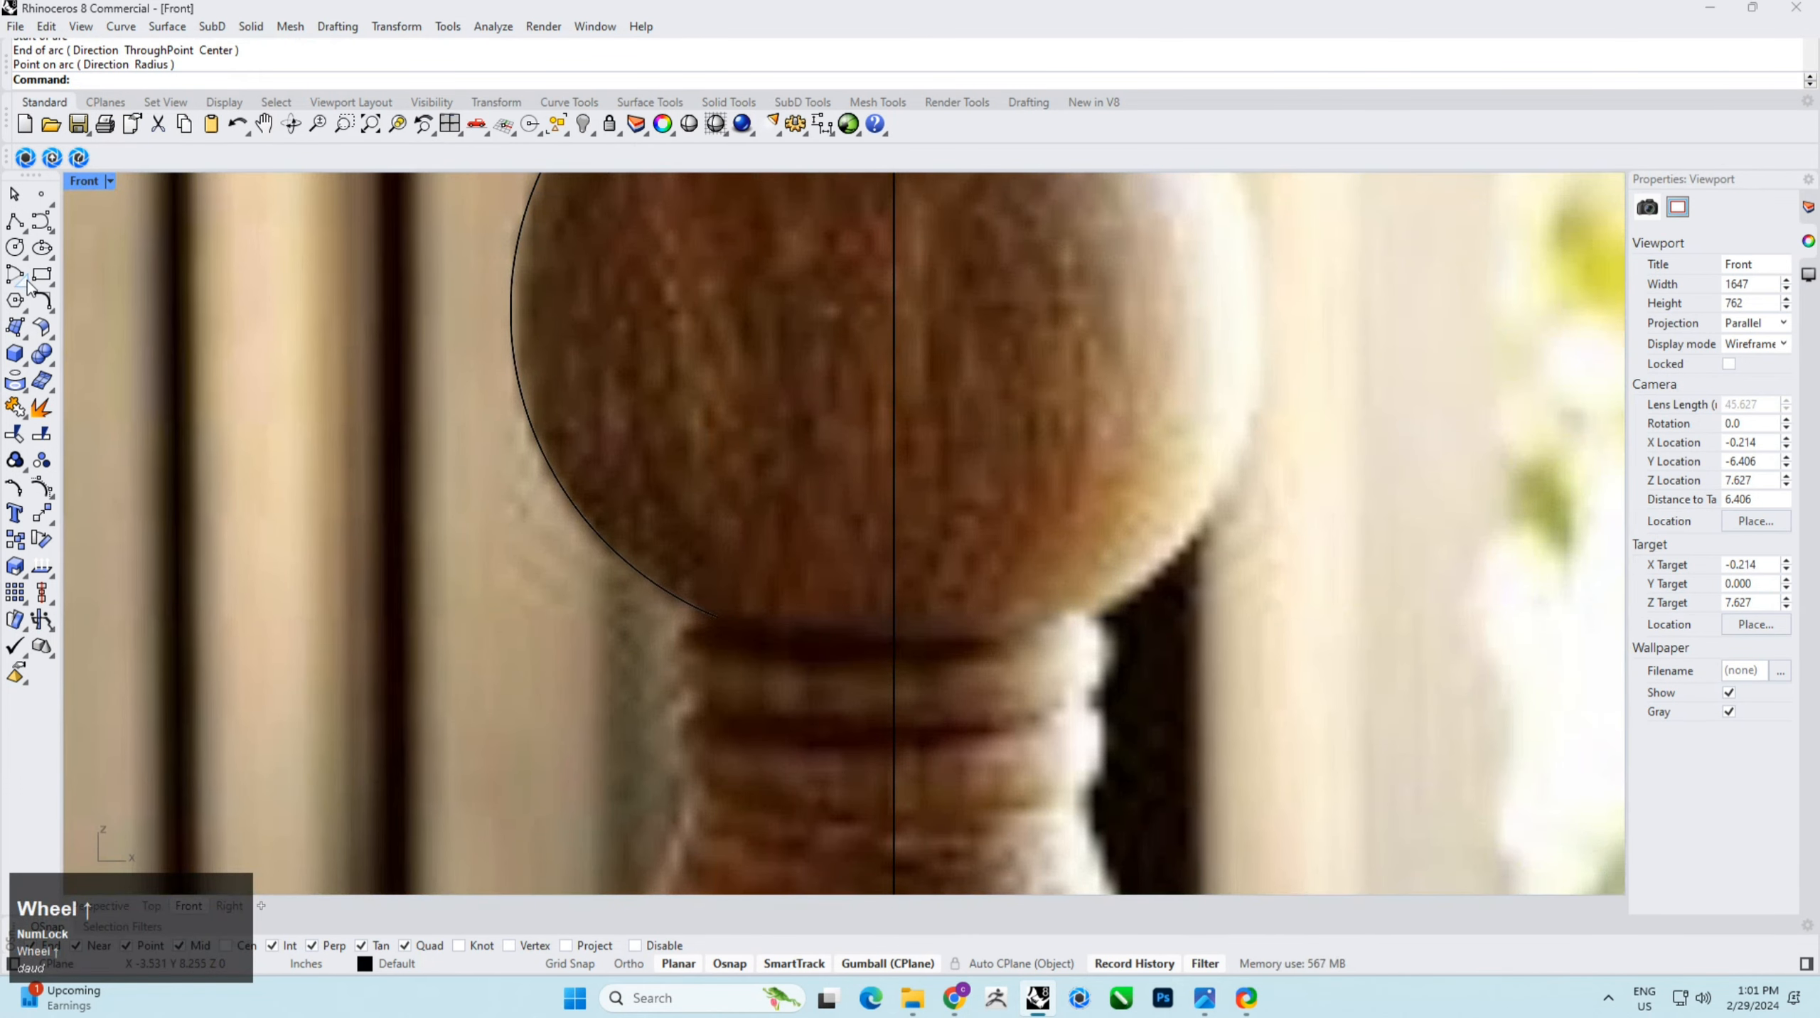
pyautogui.click(28, 286)
pyautogui.click(44, 311)
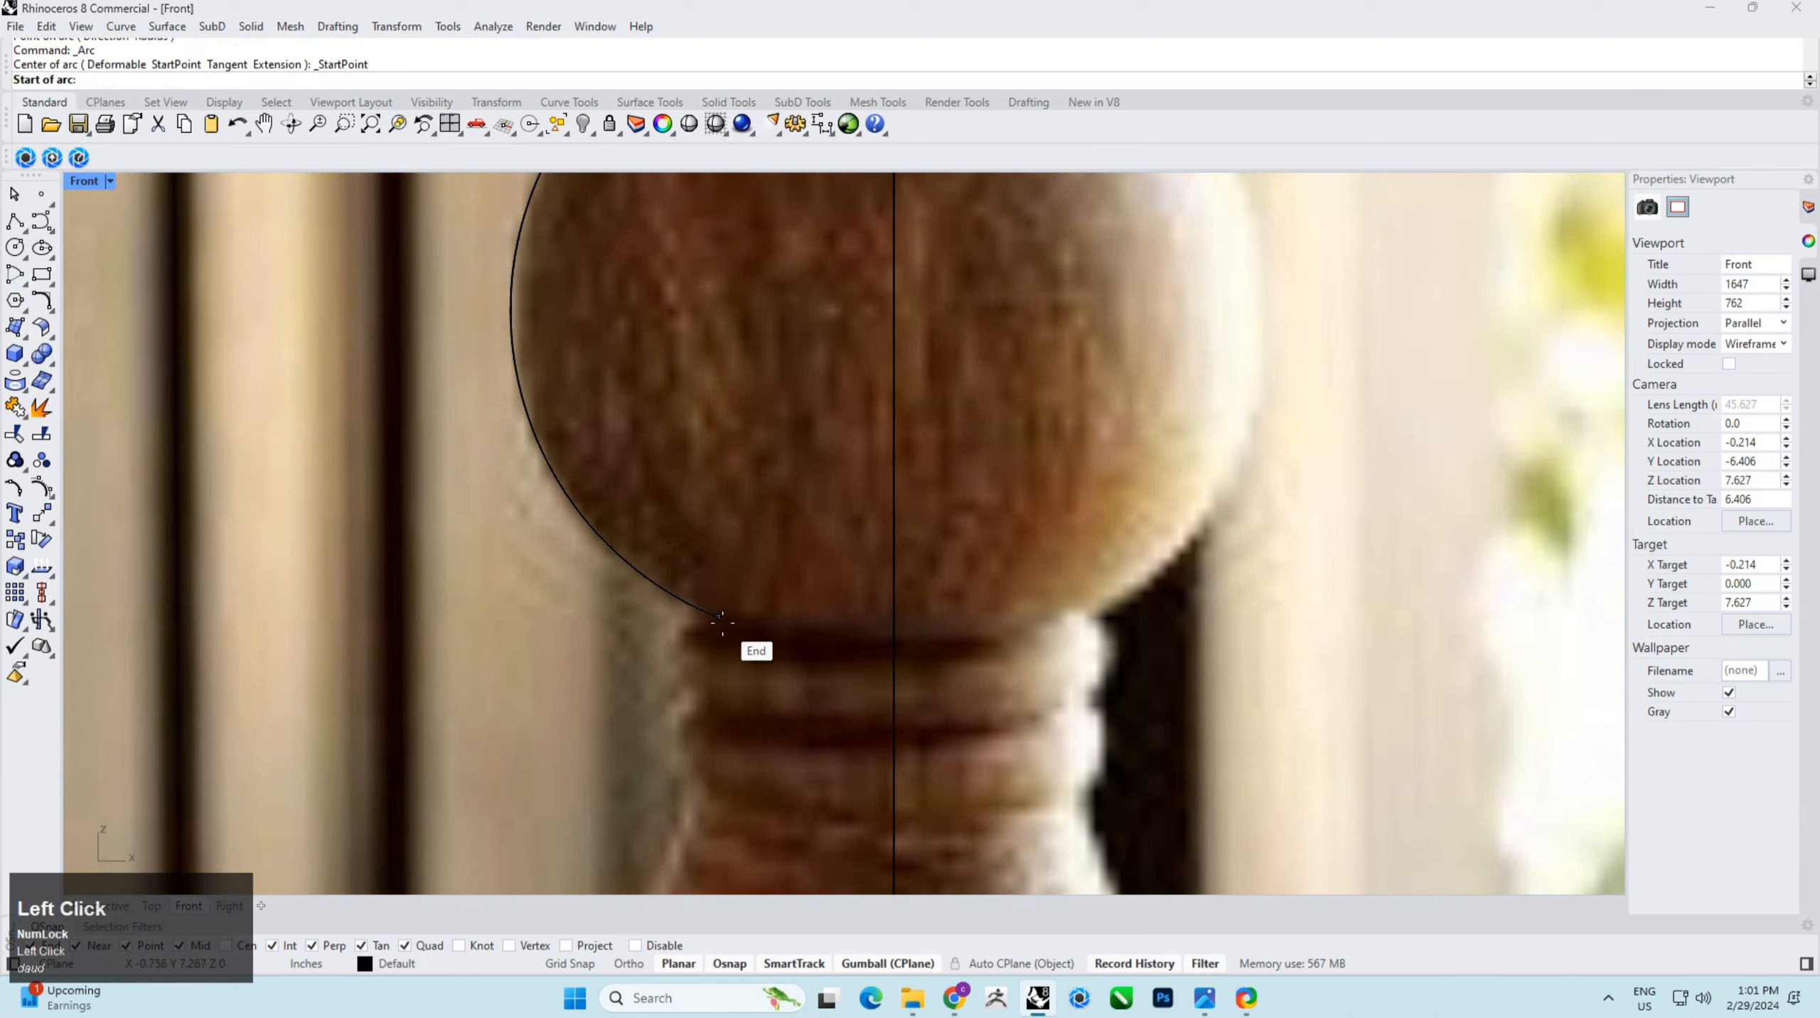
pyautogui.click(720, 621)
pyautogui.keyDown('shift'); pyautogui.click(717, 703); pyautogui.keyUp('shift')
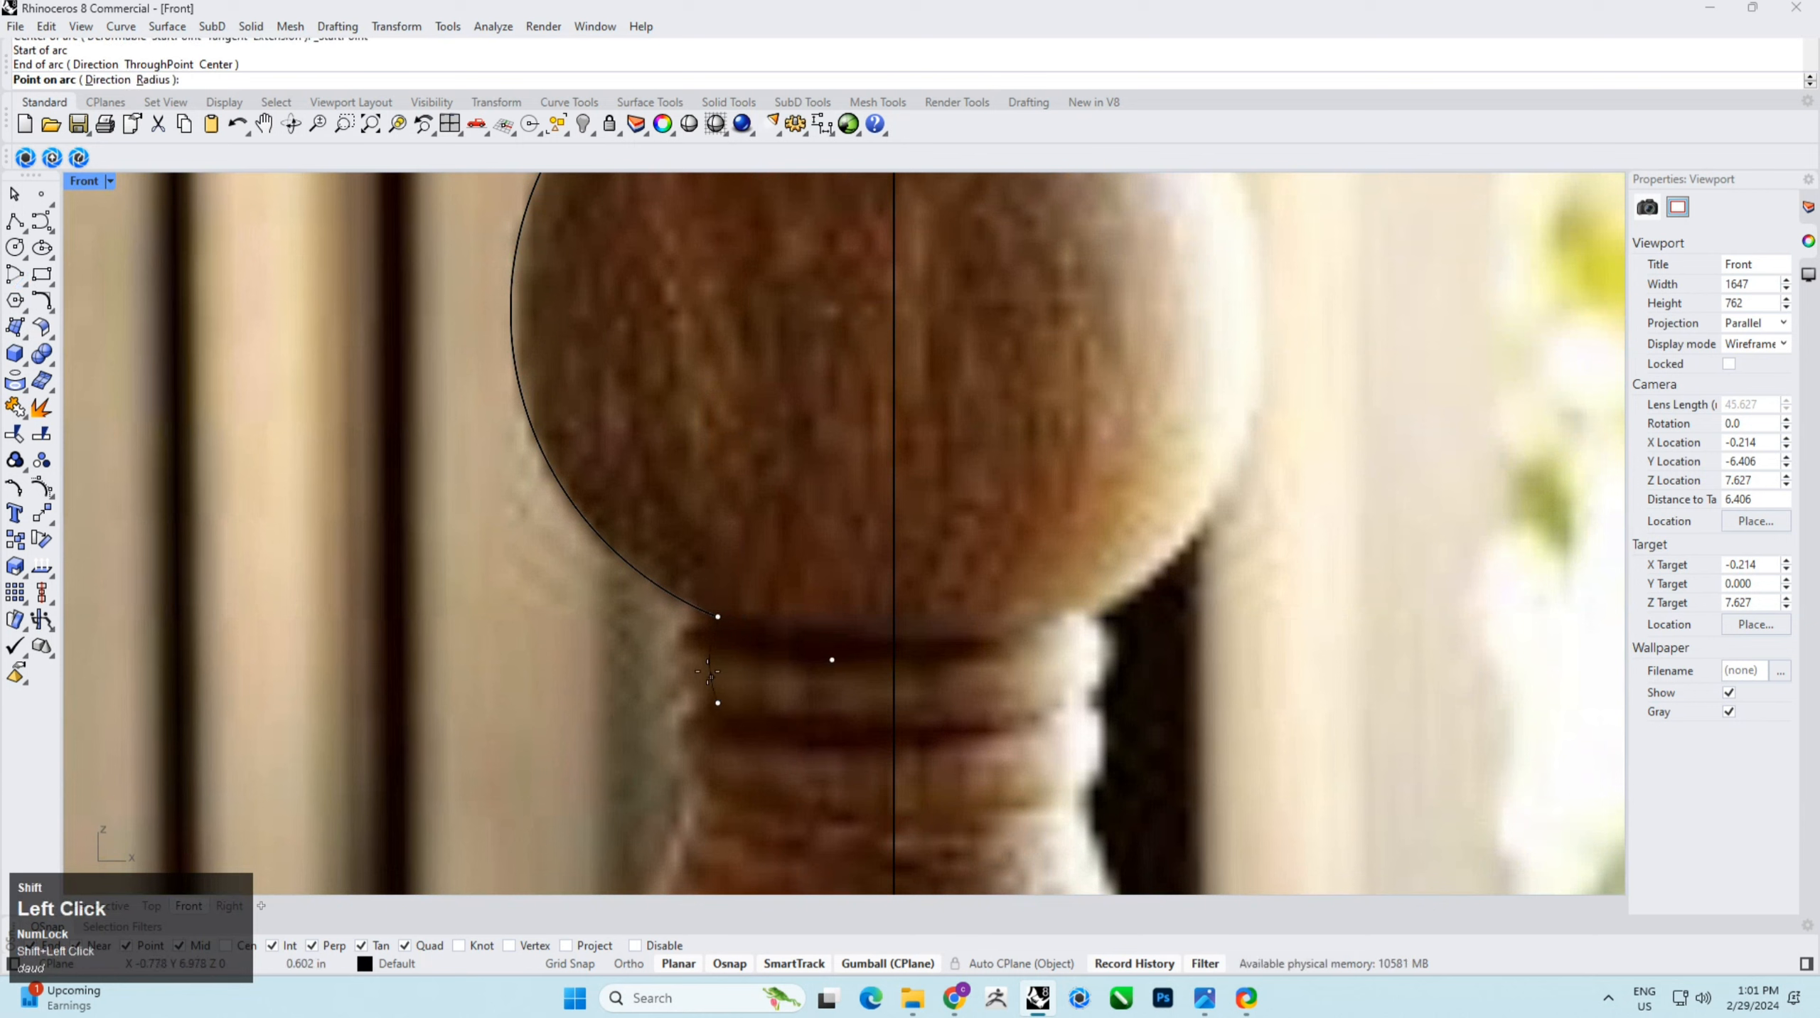
pyautogui.click(688, 655)
# Step: Mirror the small ring arc across a horizontal plane through its lower end to form the second ring below the ball
pyautogui.moveTo(689, 656); pyautogui.dragTo(695, 593, button='right')
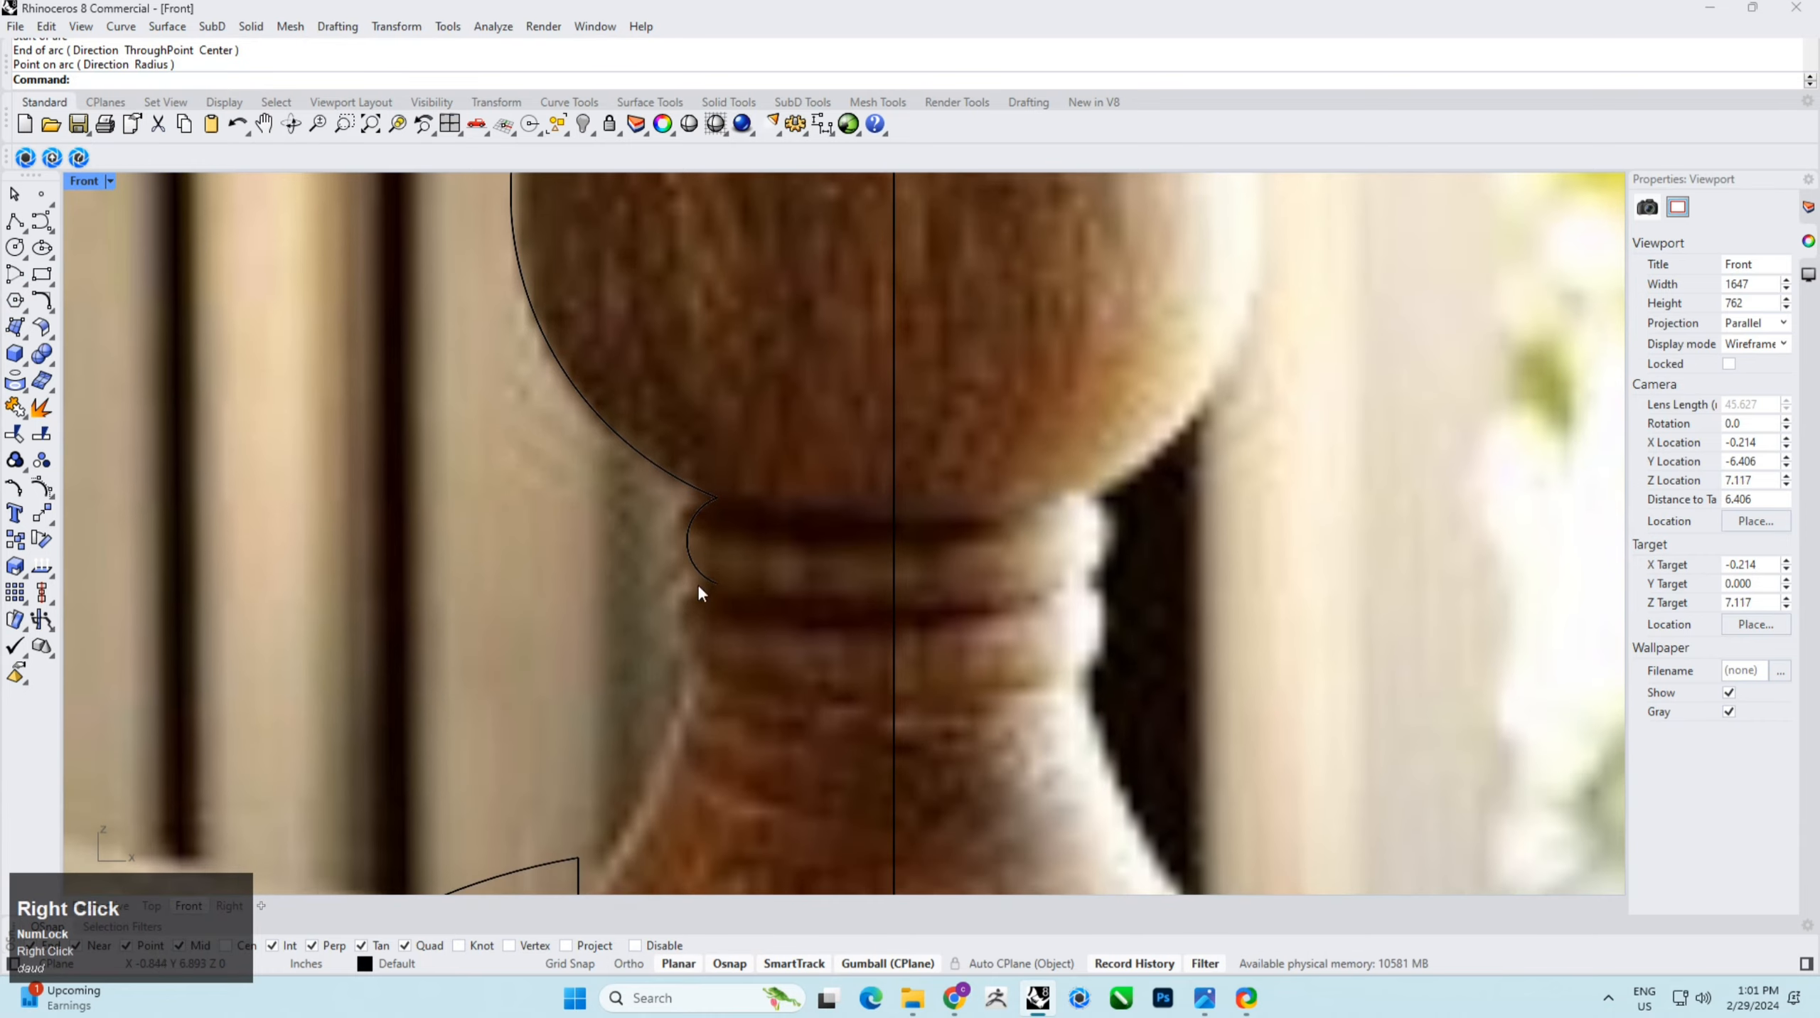
pyautogui.click(705, 583)
pyautogui.hotkey('ctrl', 'm')
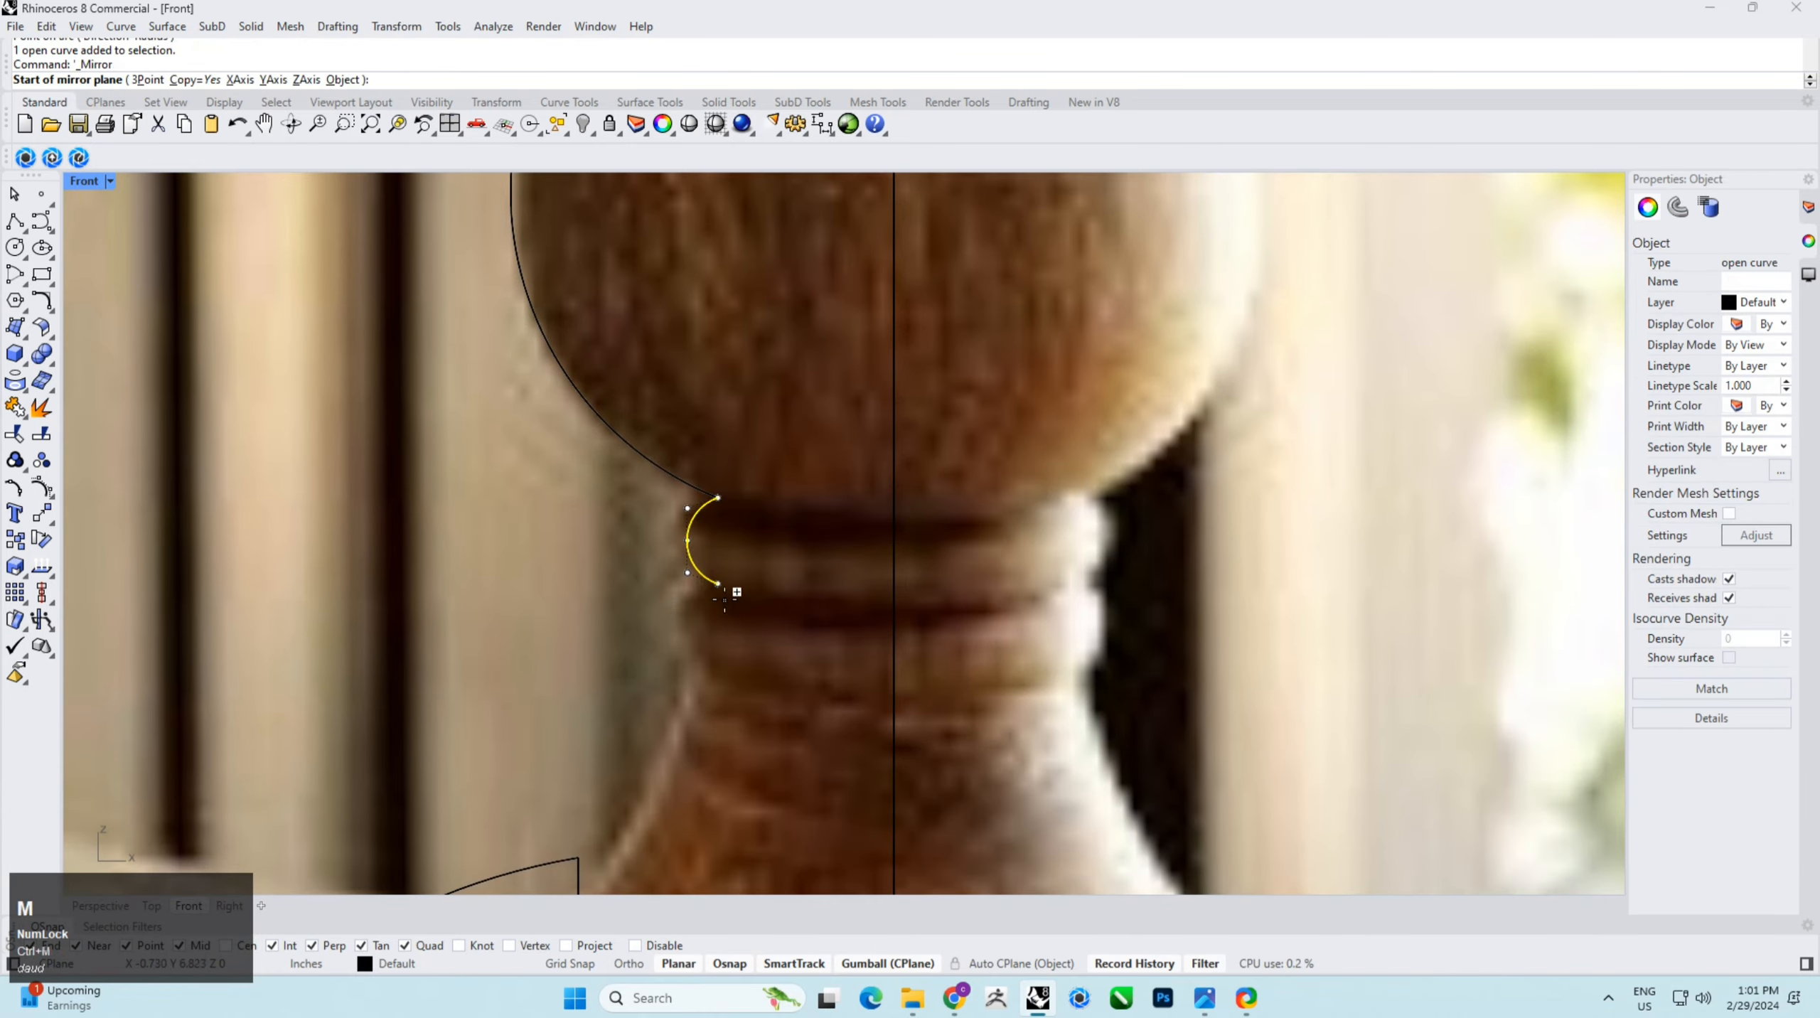
pyautogui.click(717, 584)
pyautogui.keyDown('shift'); pyautogui.click(874, 573); pyautogui.keyUp('shift')
pyautogui.click(858, 626)
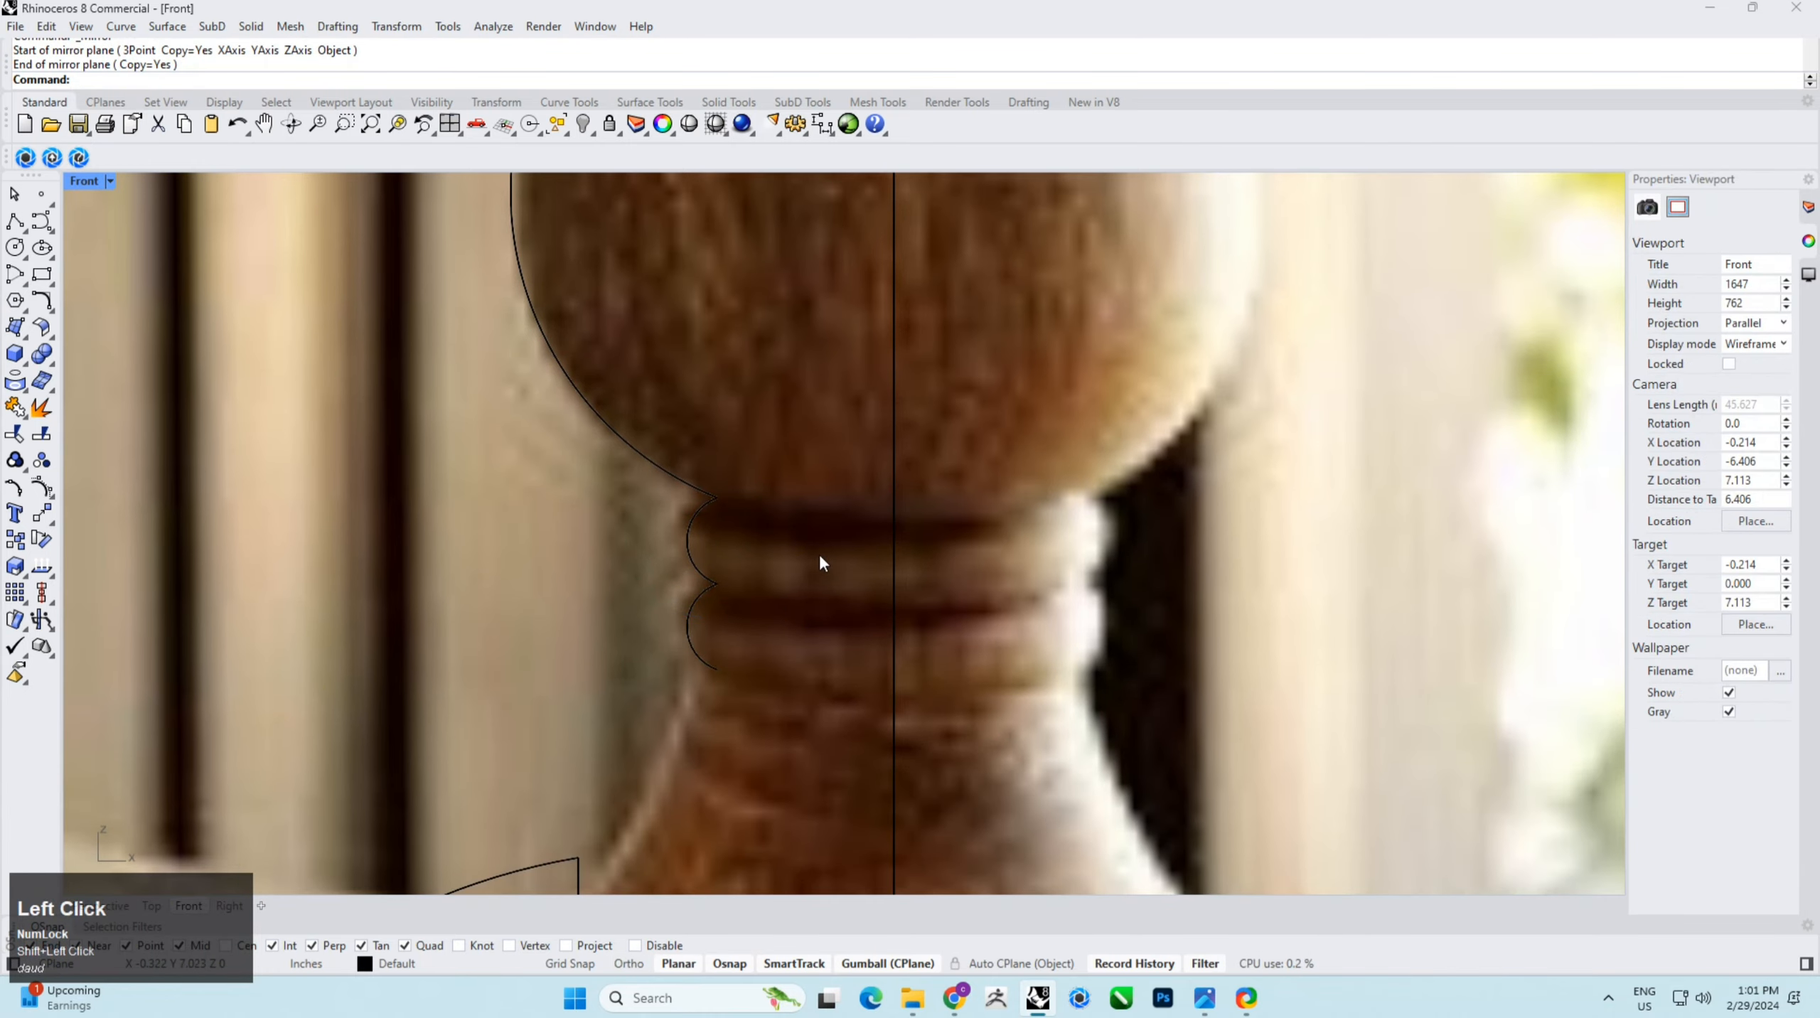
# Step: Draw a three-point control curve flaring outward from the second ring's lower end to a horizontal finish
pyautogui.scroll(-10, 749, 595)
pyautogui.moveTo(749, 625); pyautogui.dragTo(748, 520, button='right')
pyautogui.scroll(5, 748, 520)
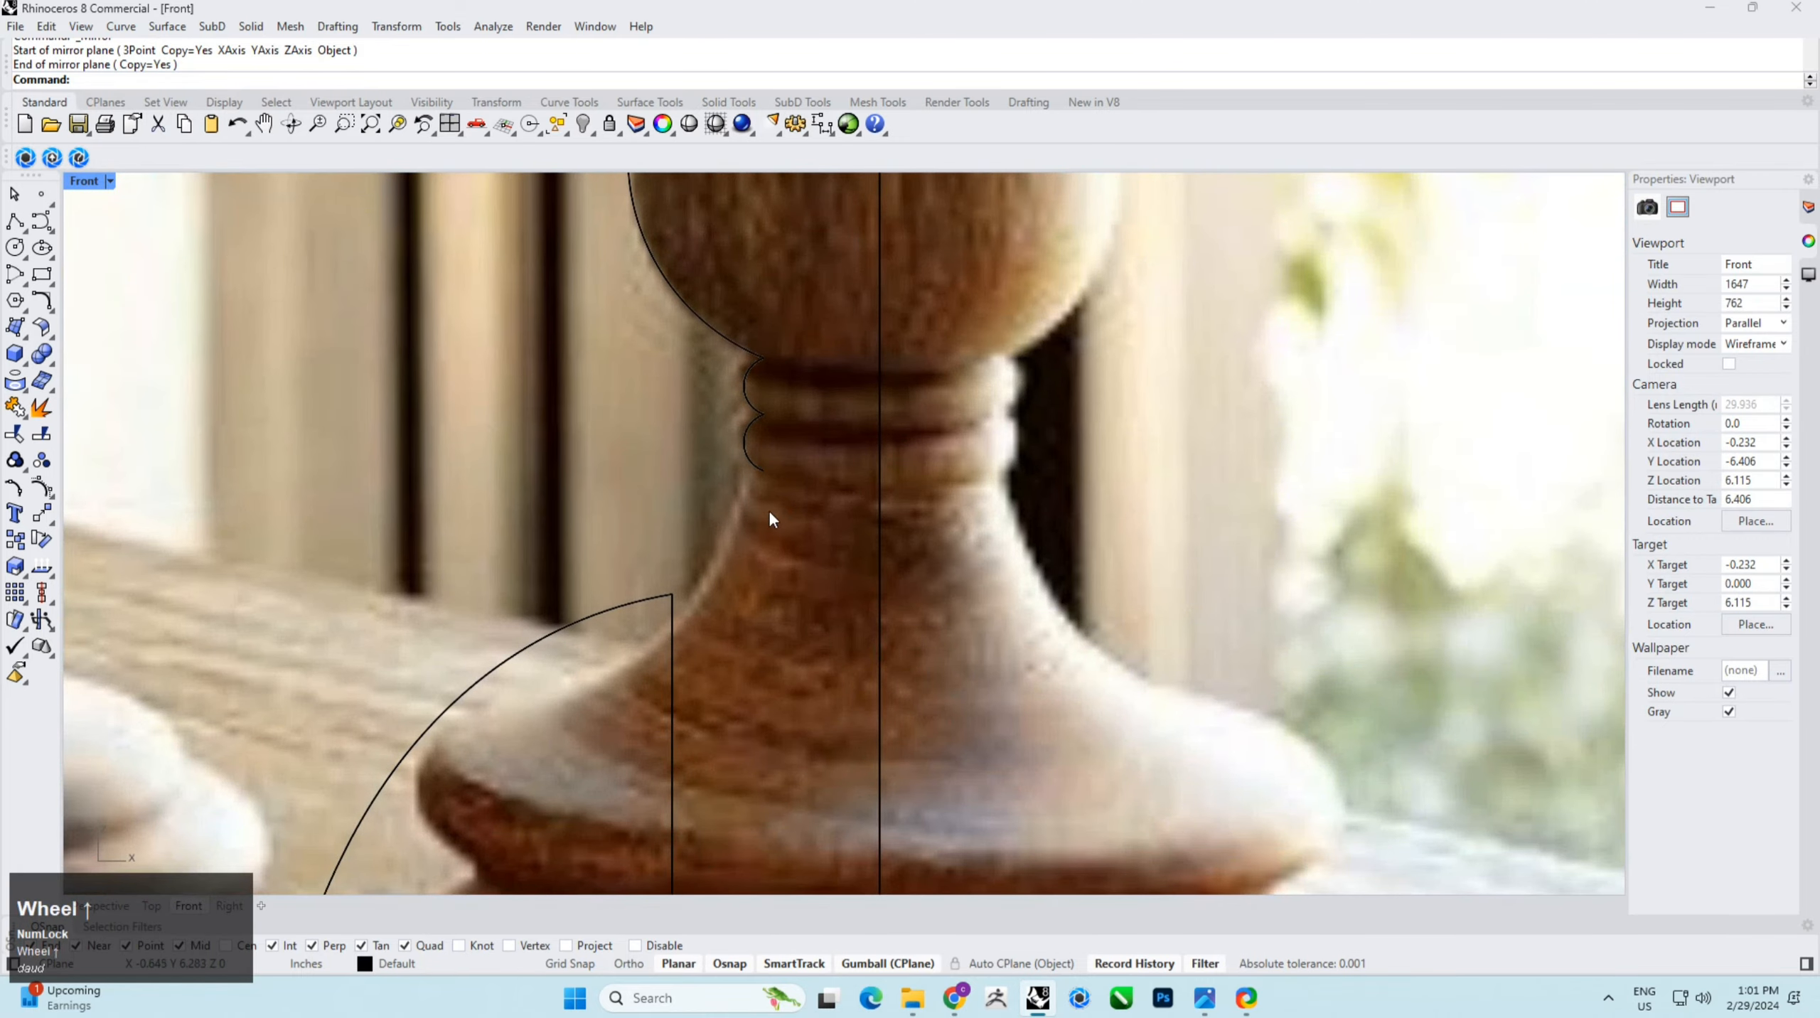
pyautogui.click(41, 223)
pyautogui.scroll(-3, 753, 484)
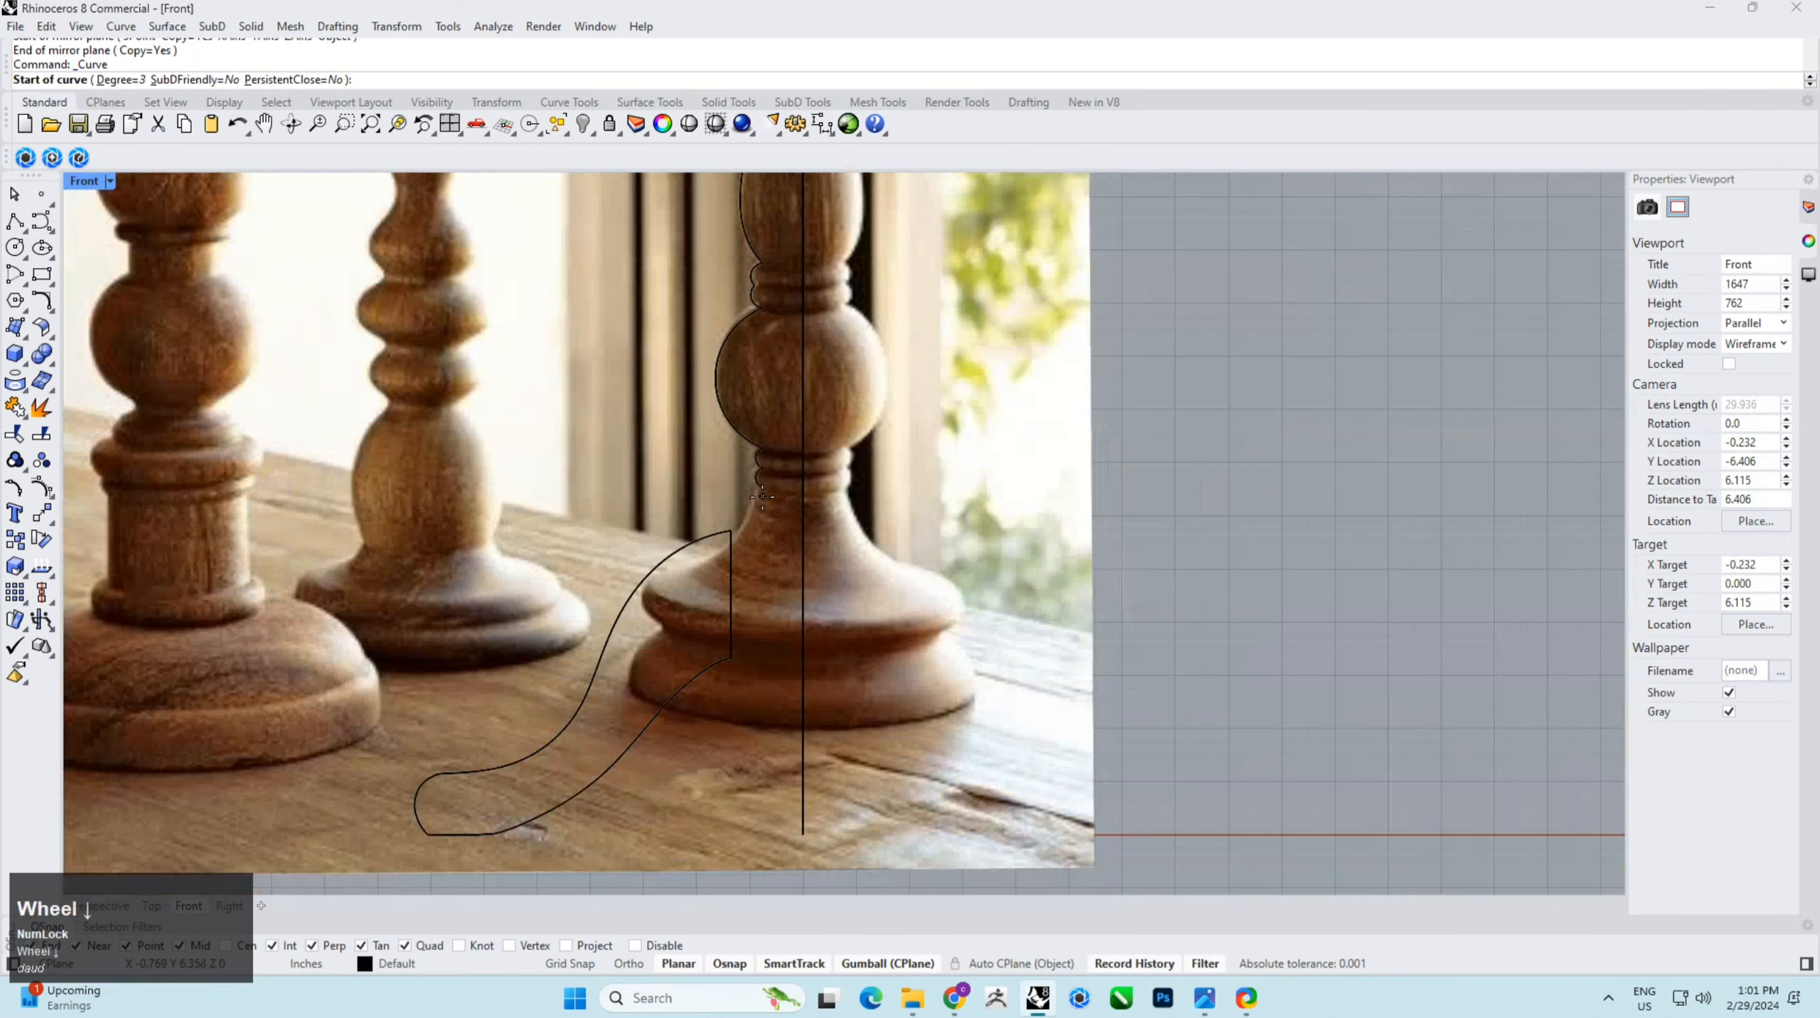
pyautogui.scroll(3, 755, 485)
pyautogui.click(755, 485)
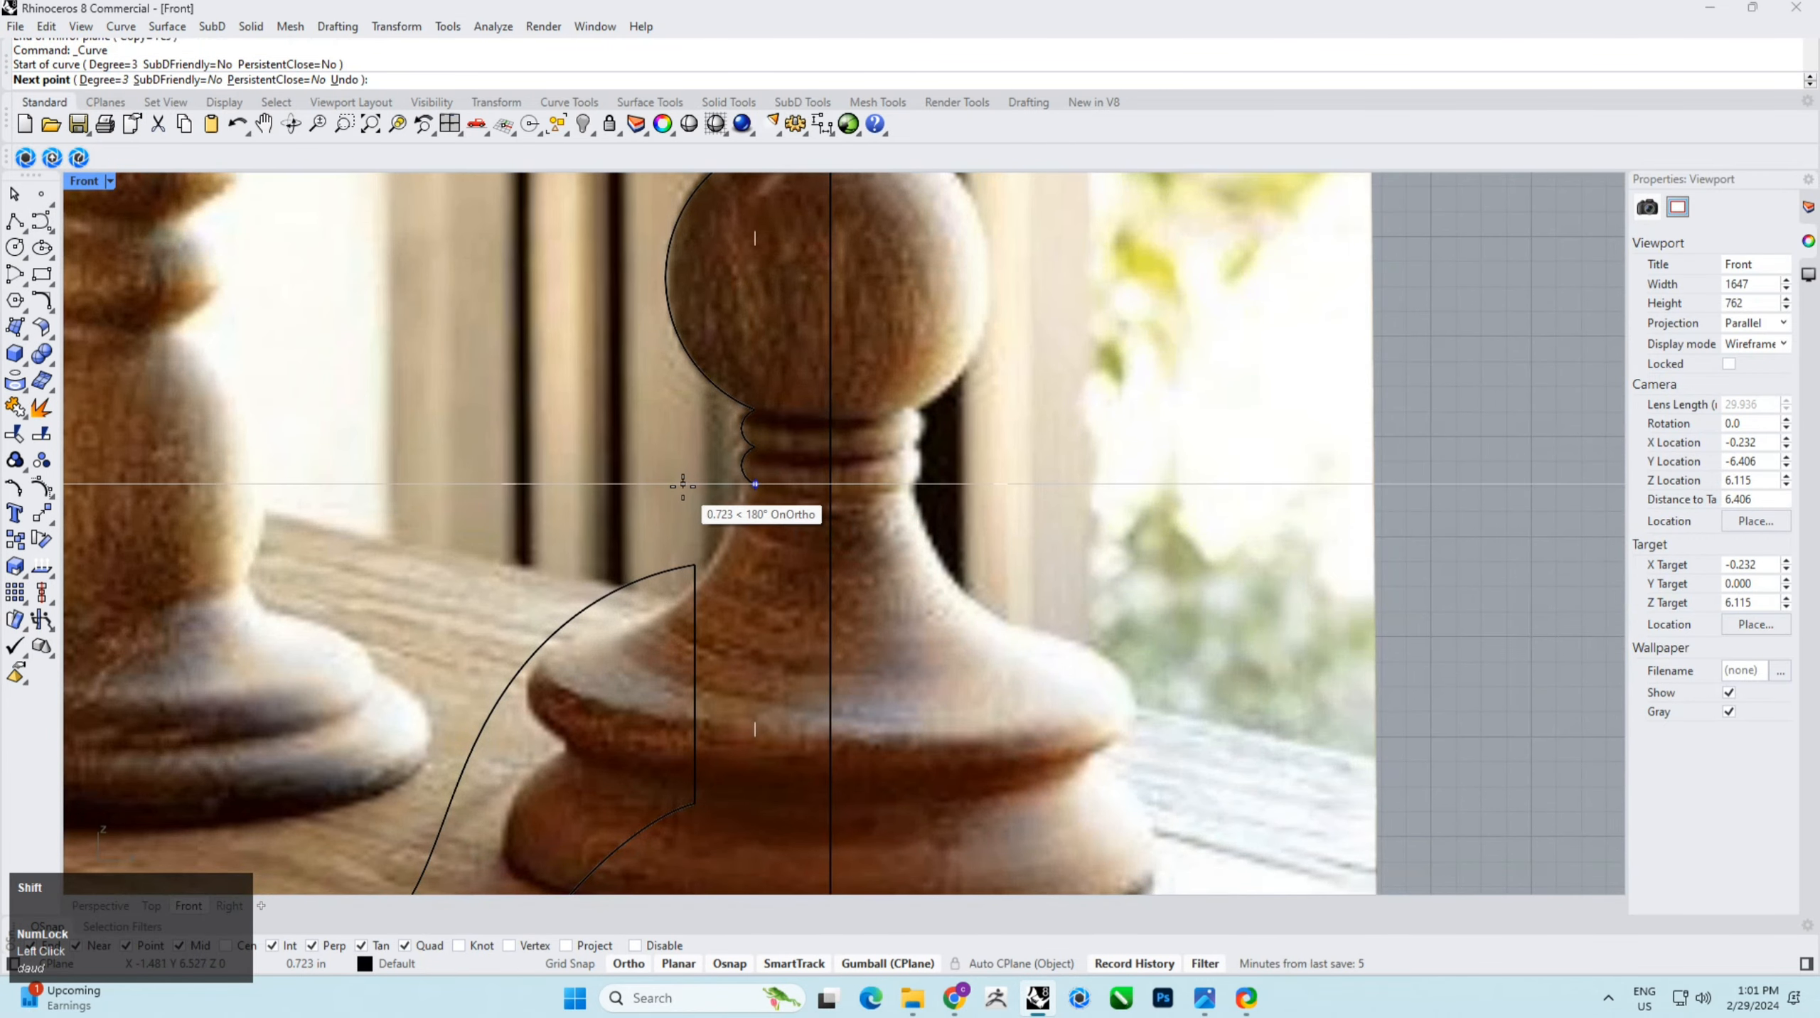
pyautogui.scroll(2, 715, 515)
pyautogui.click(748, 530)
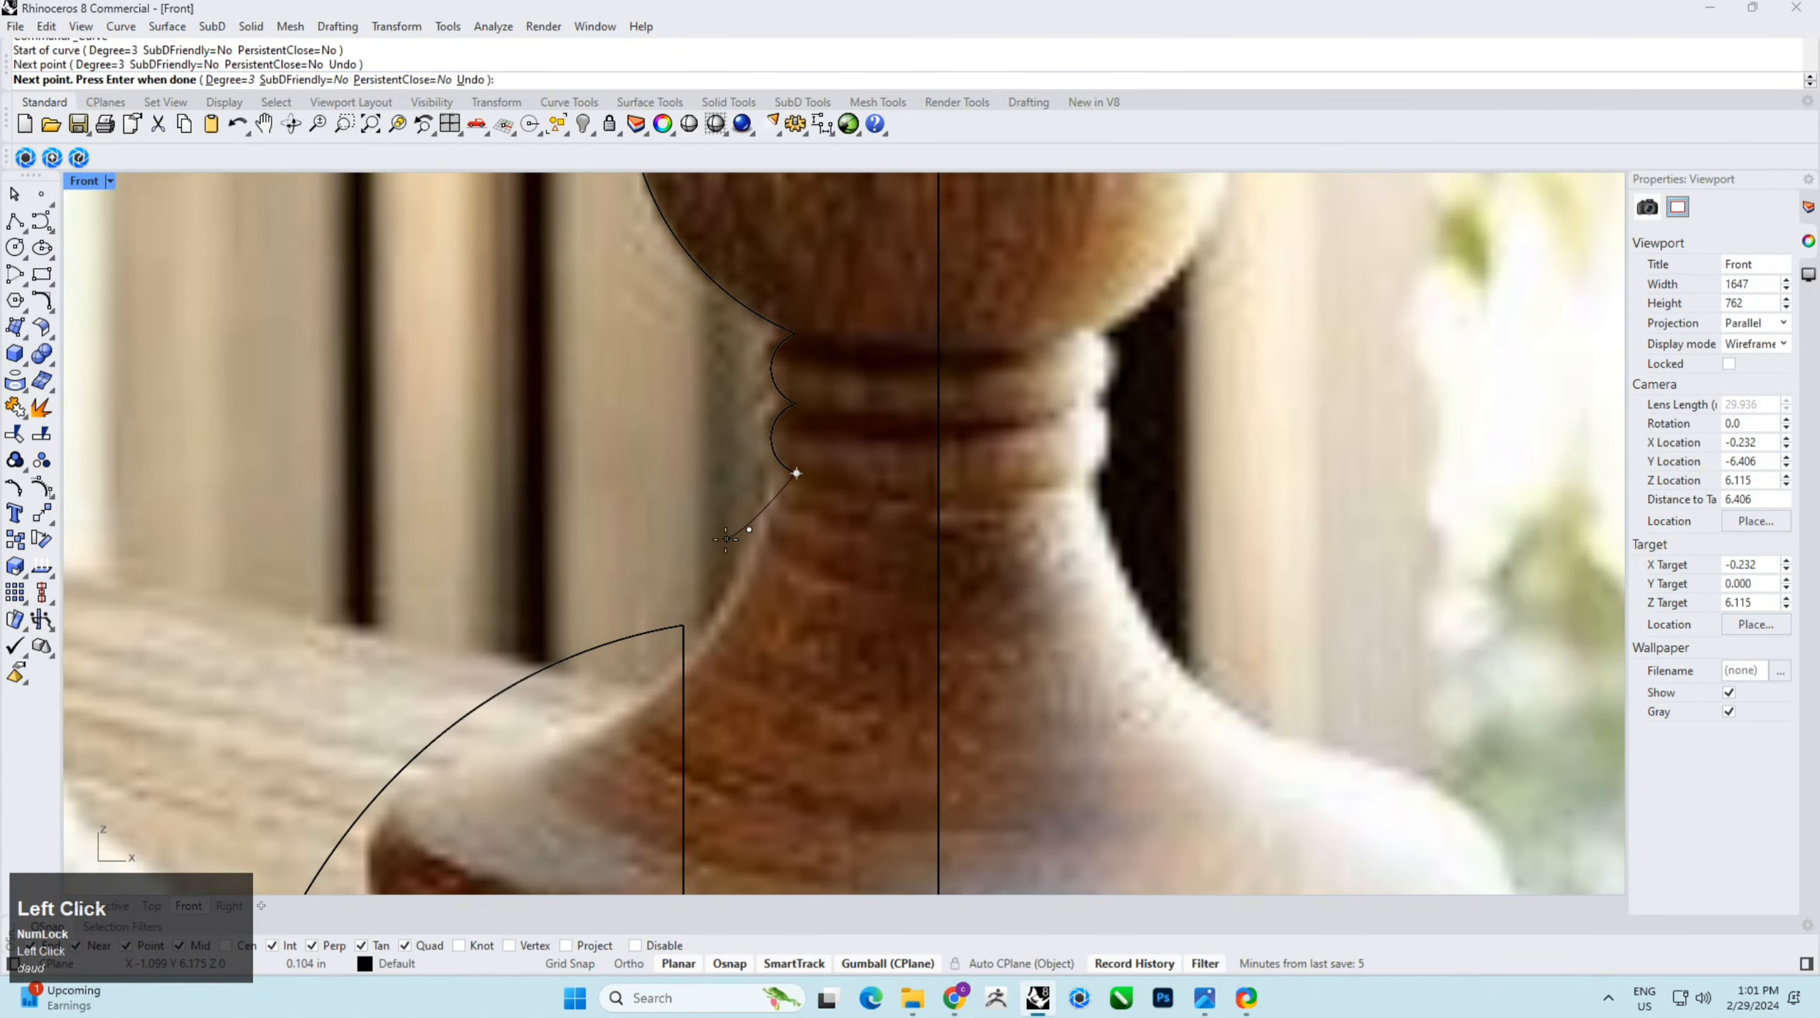
pyautogui.keyDown('shift'); pyautogui.click(703, 529); pyautogui.keyUp('shift')
pyautogui.press('space')
# Step: Draw a straight vertical curve from the flare's outer end down to just below the leg profile's inner edge
pyautogui.press('space')
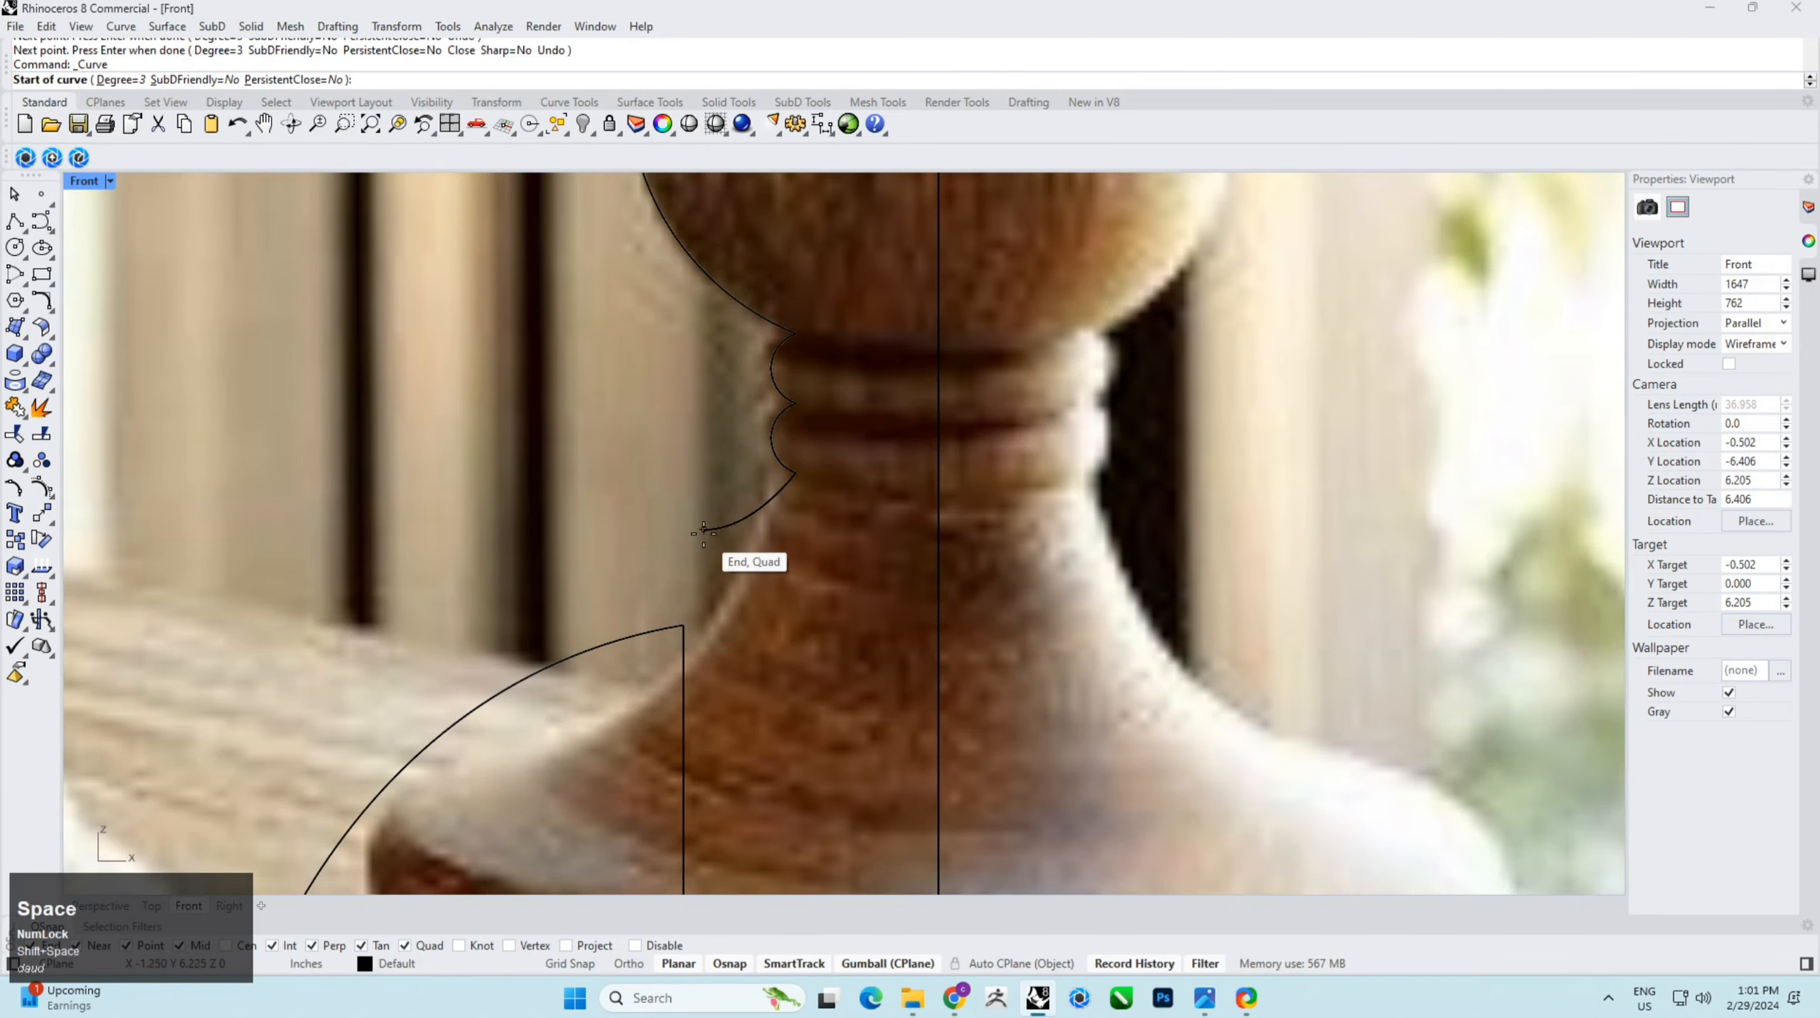
pyautogui.click(703, 530)
pyautogui.keyDown('shift'); pyautogui.click(703, 799); pyautogui.keyUp('shift')
pyautogui.scroll(-3, 703, 799)
pyautogui.keyDown('shift'); pyautogui.moveTo(712, 756); pyautogui.dragTo(717, 606, button='right'); pyautogui.keyUp('shift')
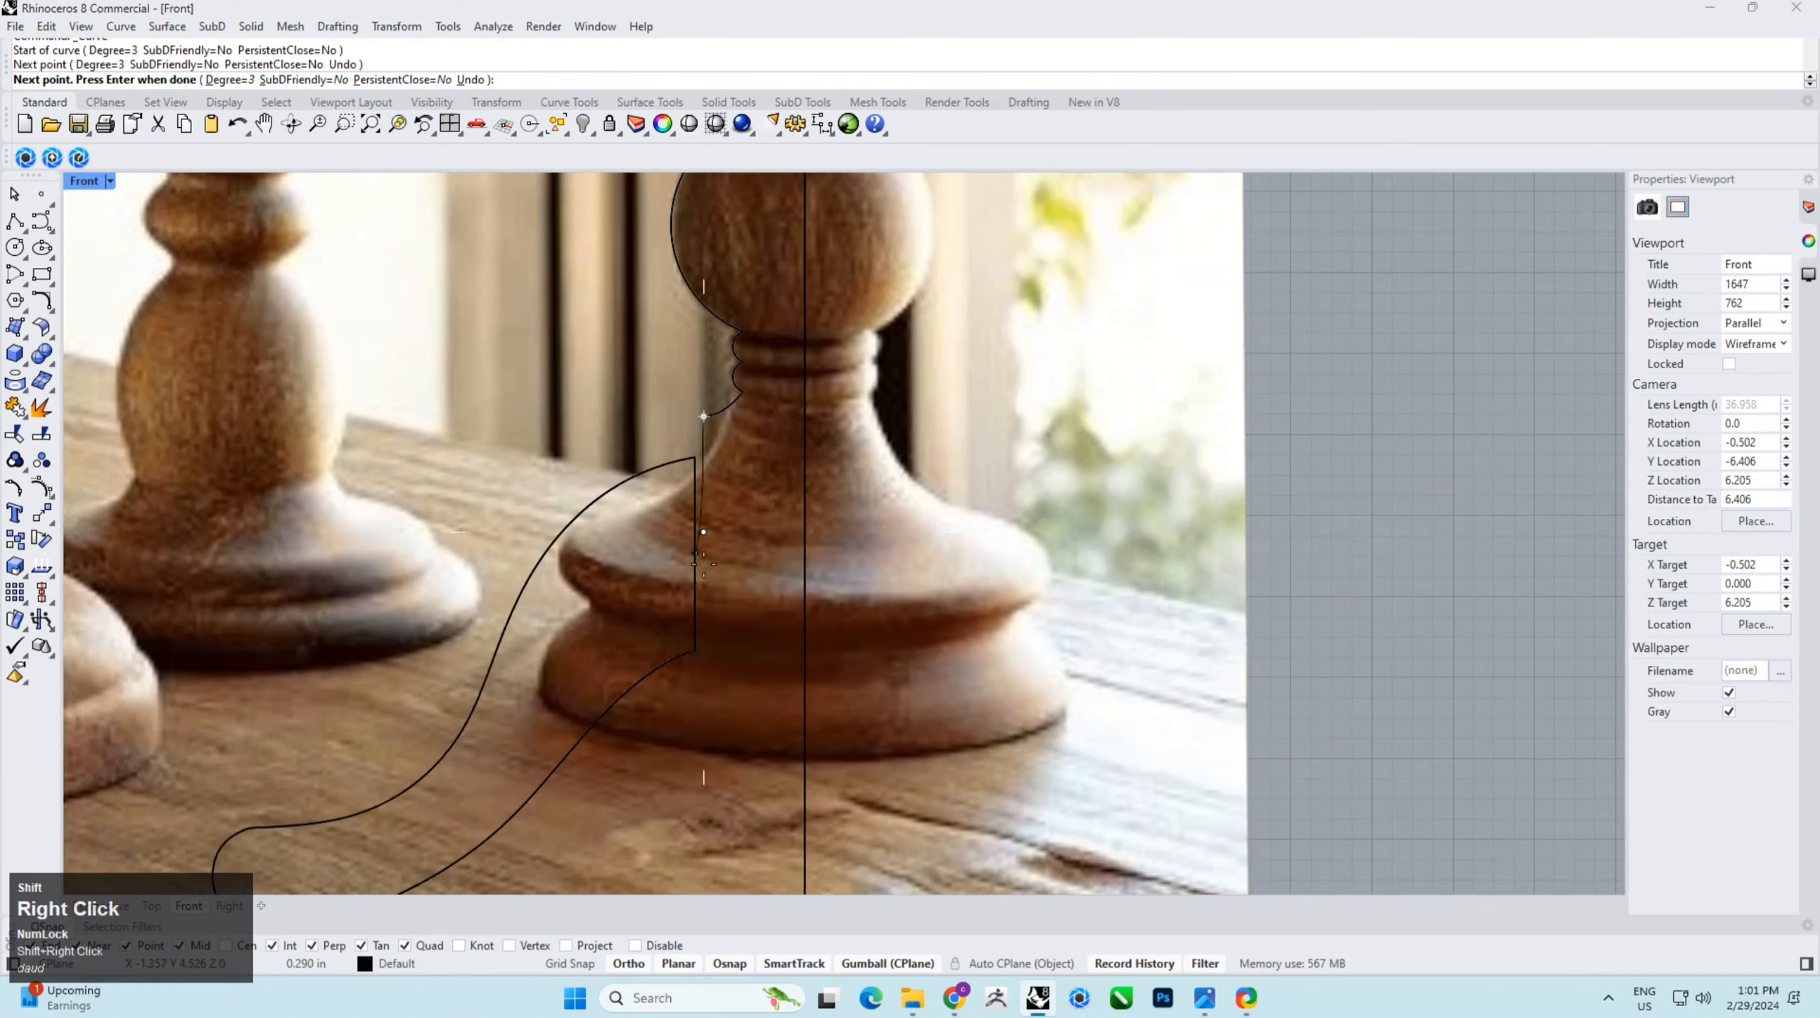
pyautogui.keyDown('shift'); pyautogui.click(716, 684); pyautogui.keyUp('shift')
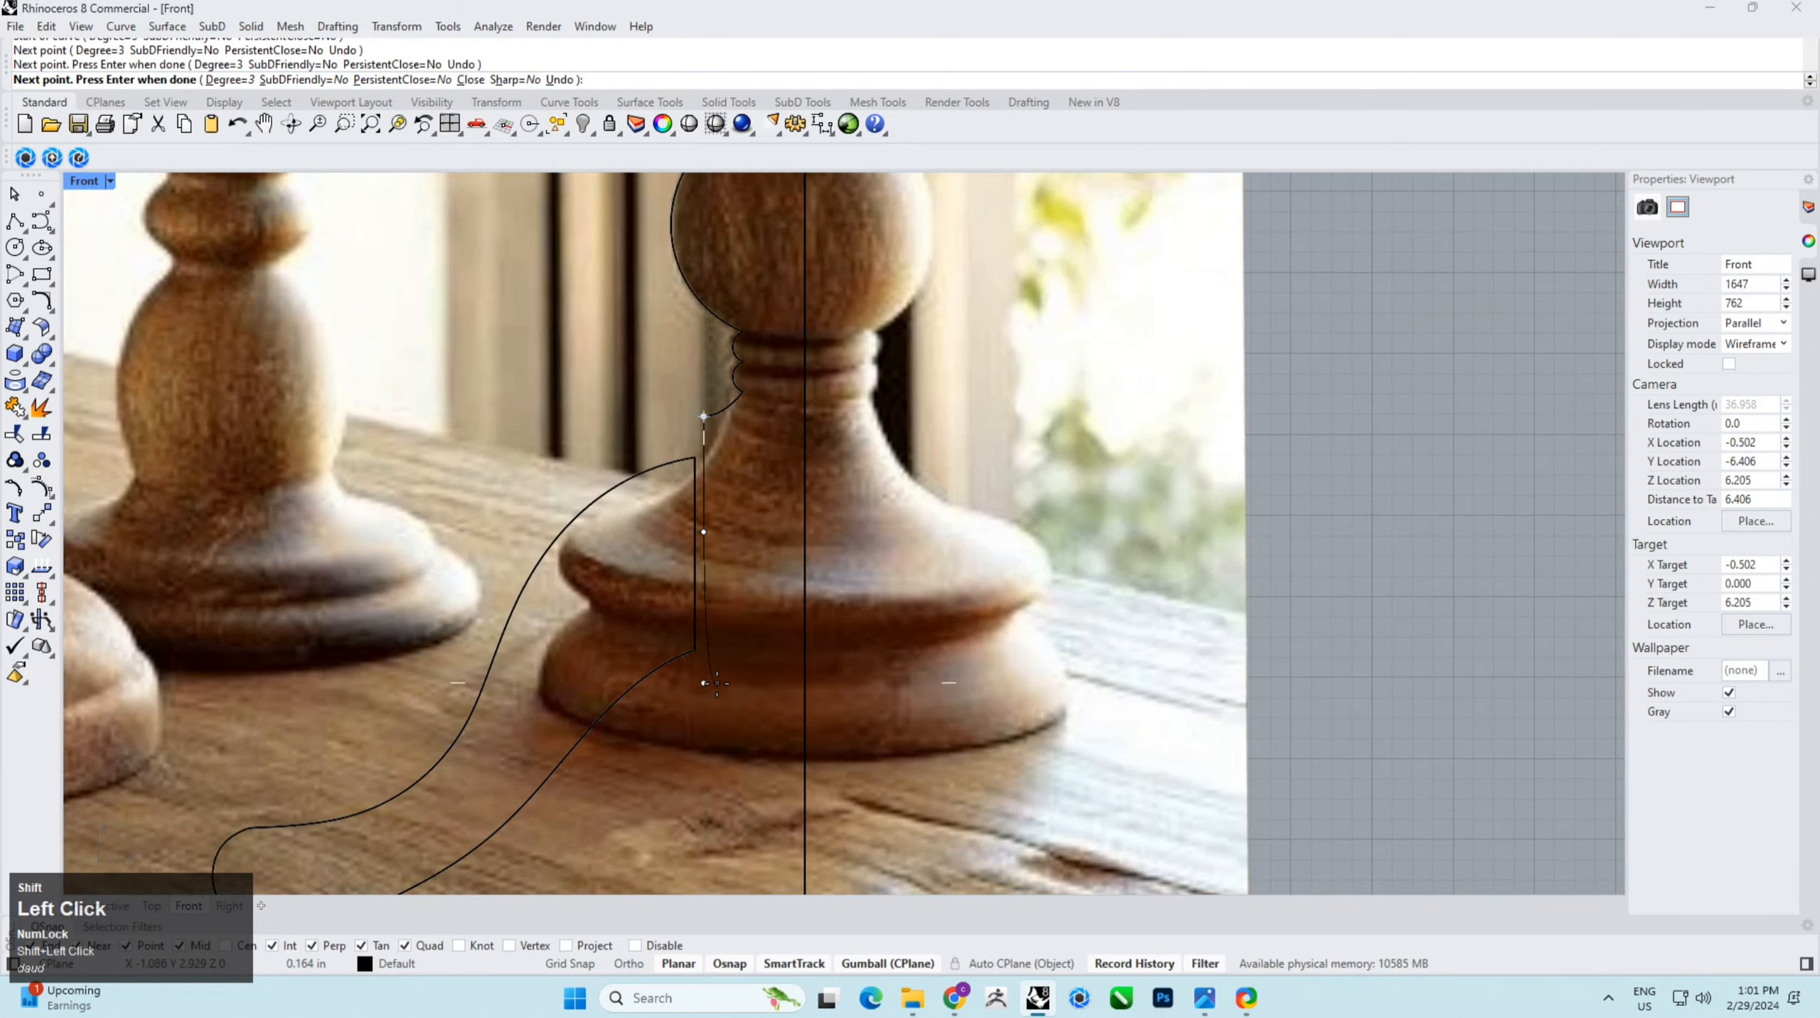
pyautogui.rightClick(725, 685)
# Step: Close the column's underside with a straight horizontal curve from the vertical side's lower end to the centre line
pyautogui.press('space')
pyautogui.click(721, 685)
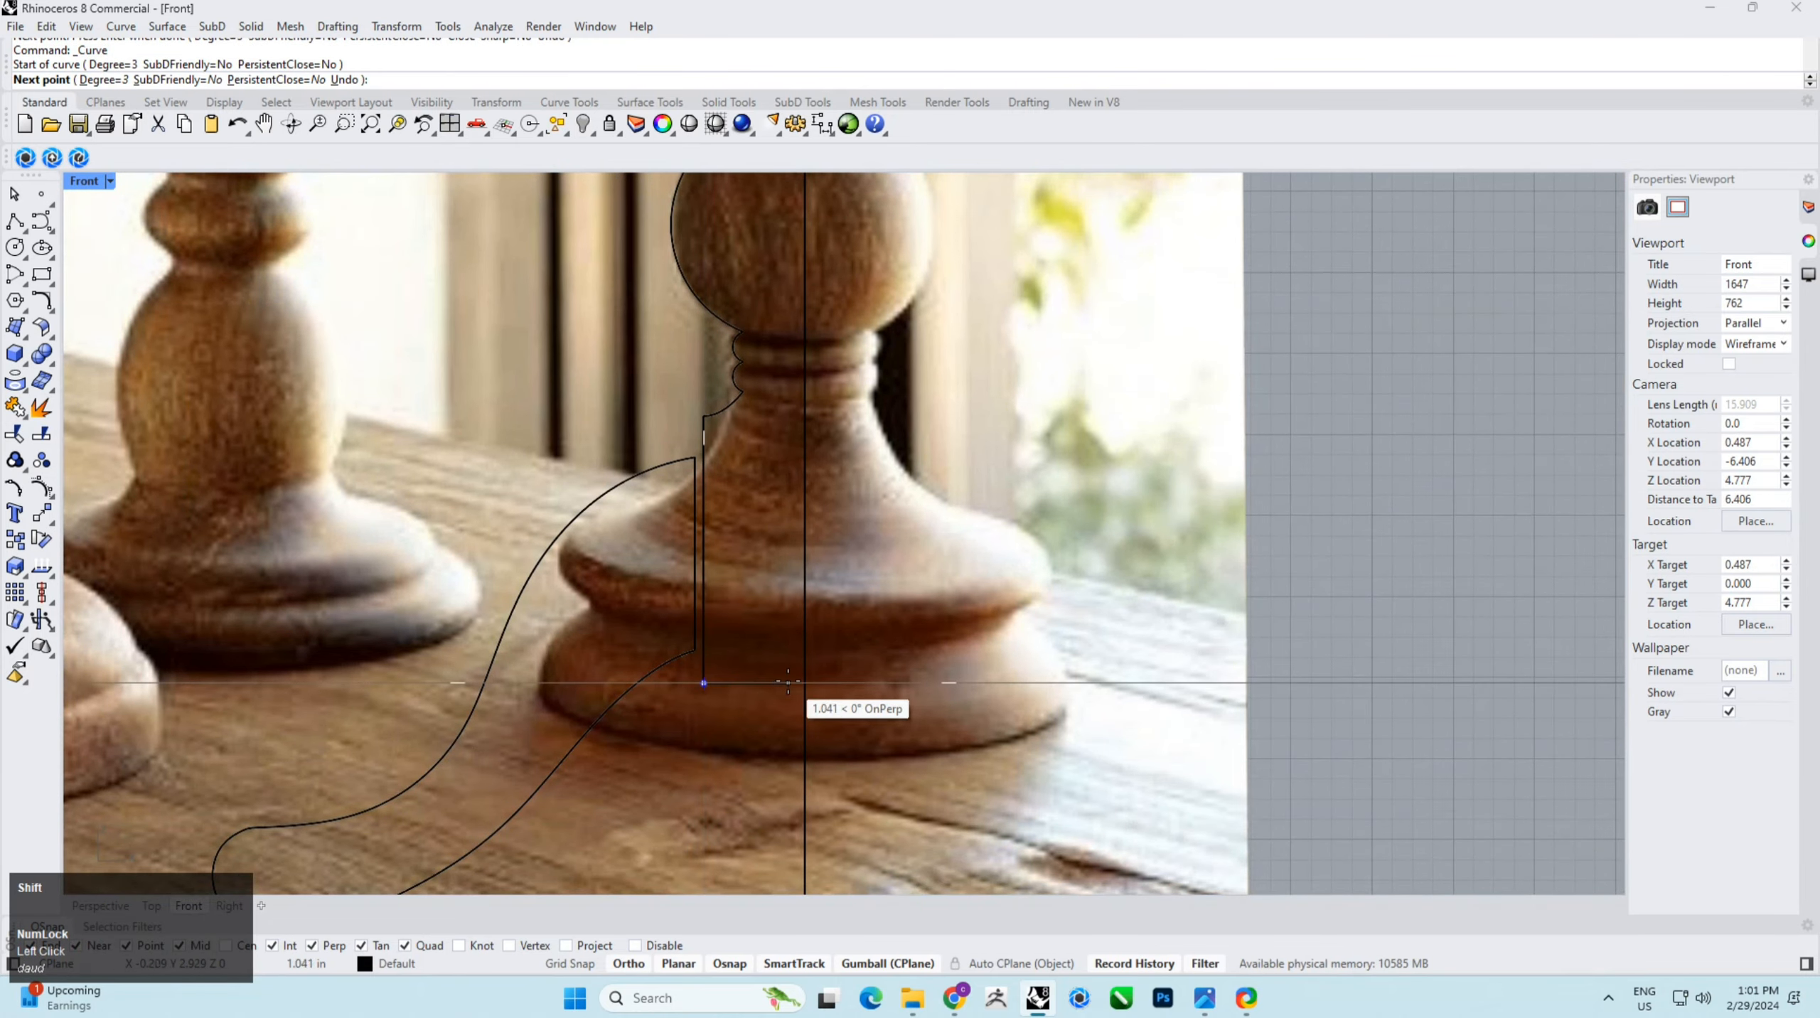
pyautogui.click(807, 683)
pyautogui.rightClick(816, 693)
# Step: Delete the vertical centre guide line, and unlock and delete the candlestick picture
pyautogui.click(800, 711)
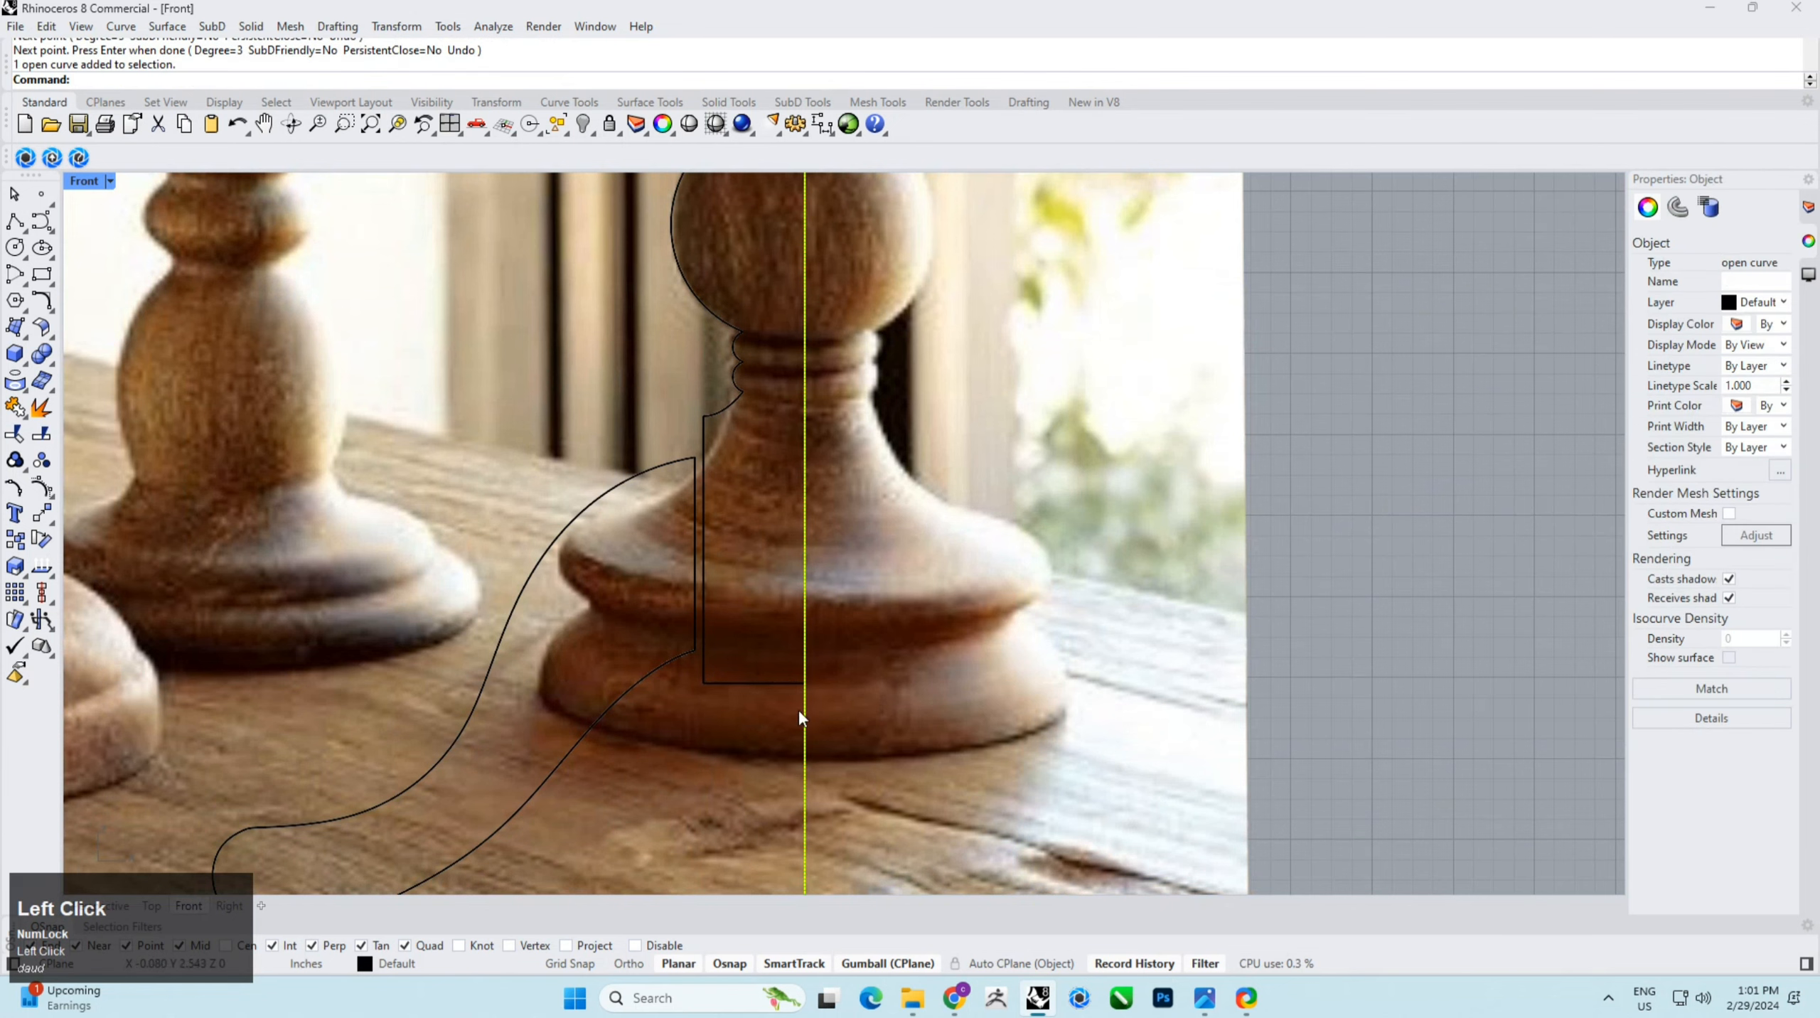
pyautogui.press('Delete')
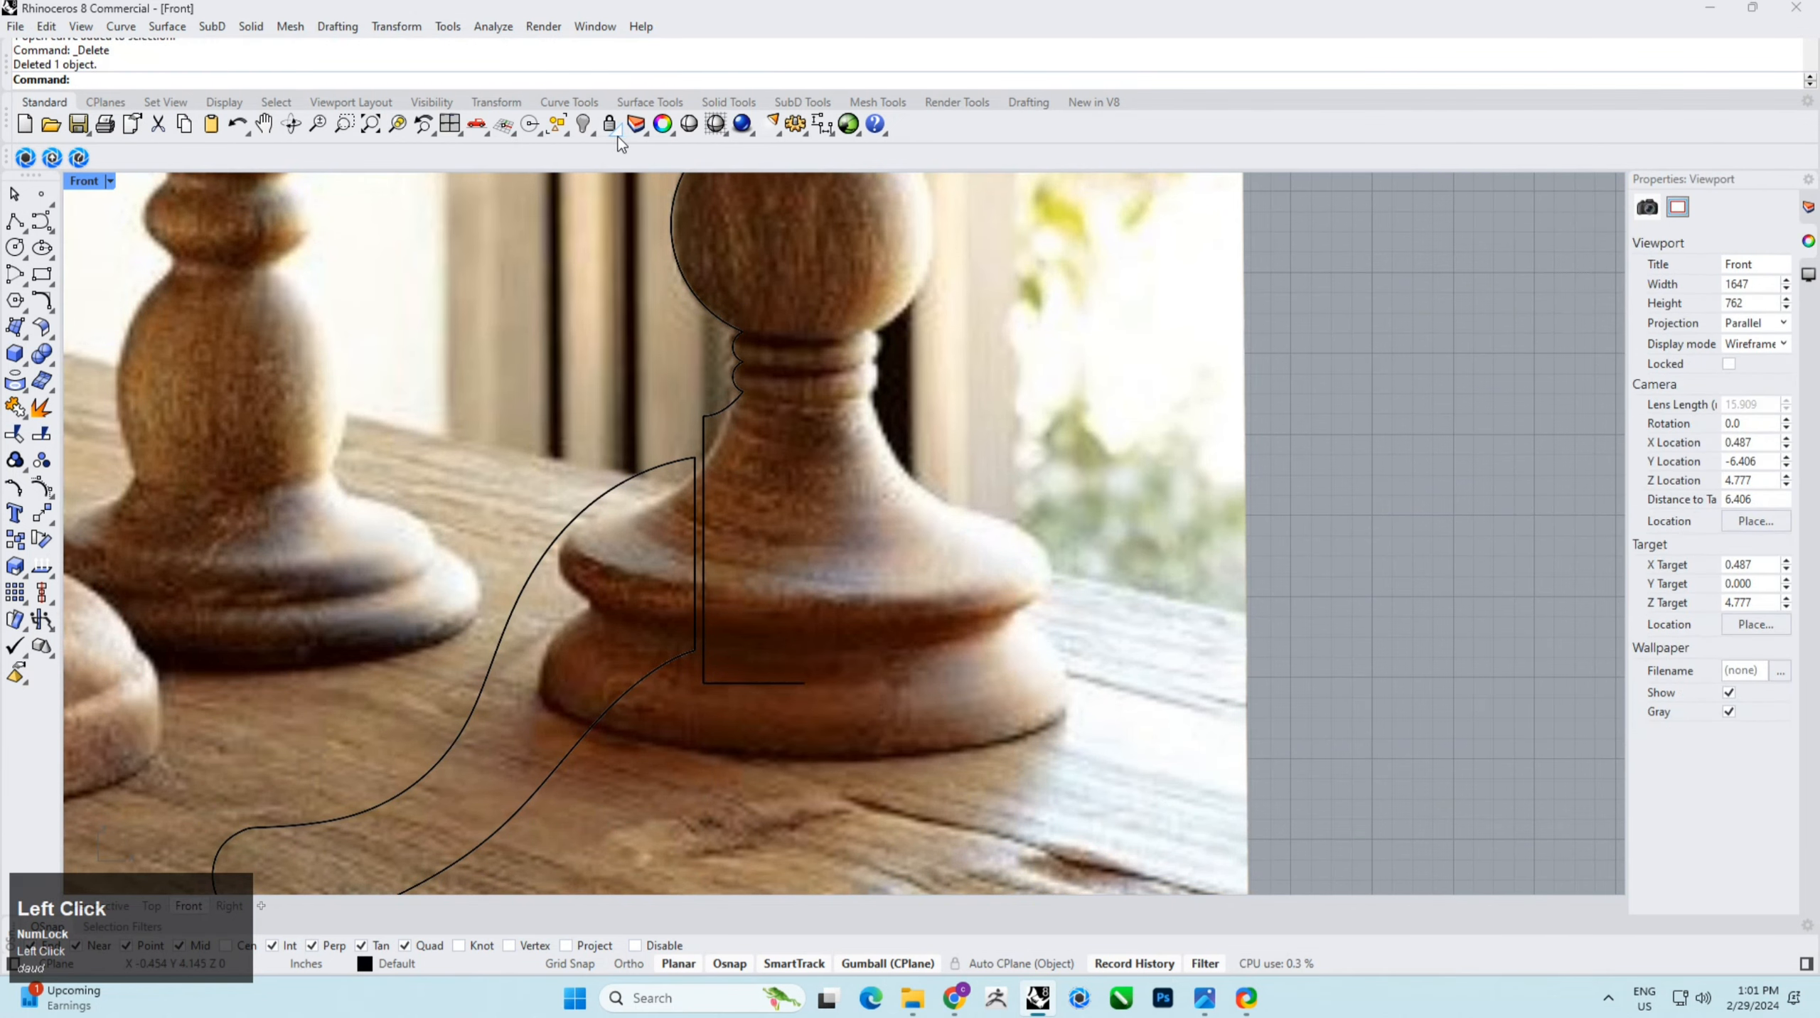
pyautogui.rightClick(613, 126)
pyautogui.click(853, 520)
pyautogui.press('Delete')
# Step: Move the closed leg profile slightly toward the centre so its inner edge overlaps the column's straight side
pyautogui.scroll(-4, 851, 517)
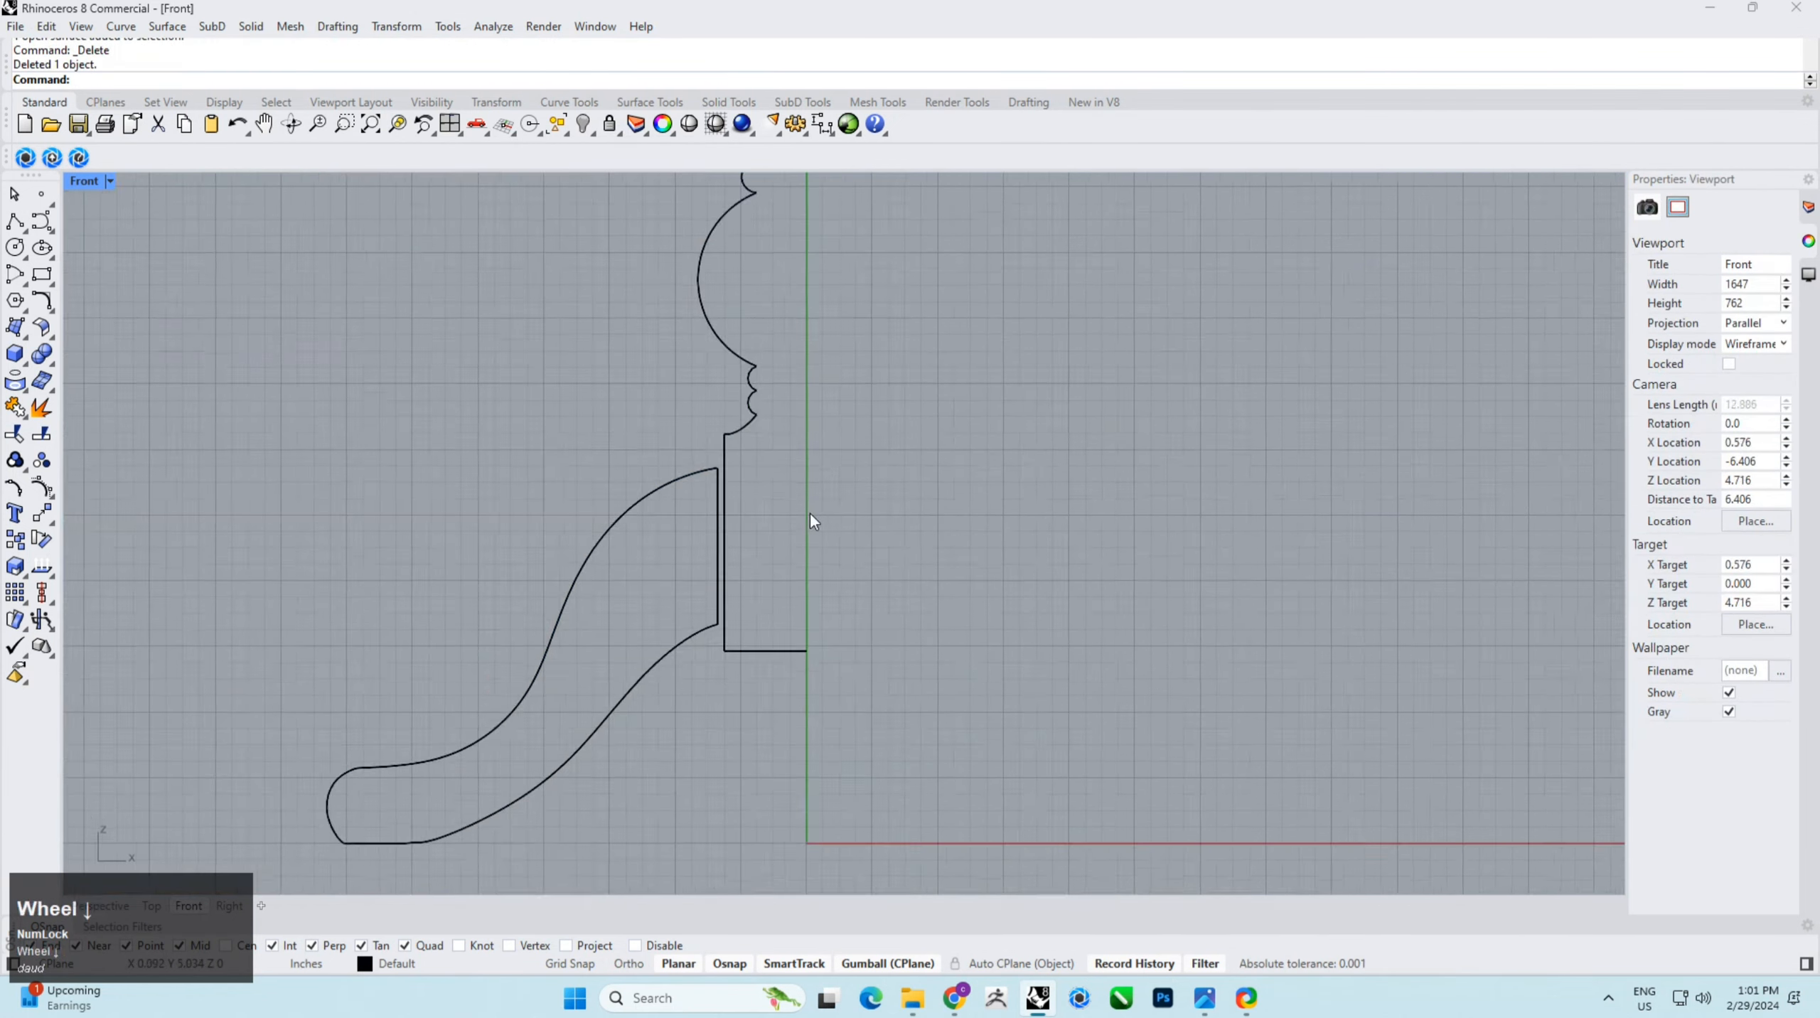
pyautogui.moveTo(825, 459); pyautogui.dragTo(777, 497, button='right')
pyautogui.scroll(5, 757, 475)
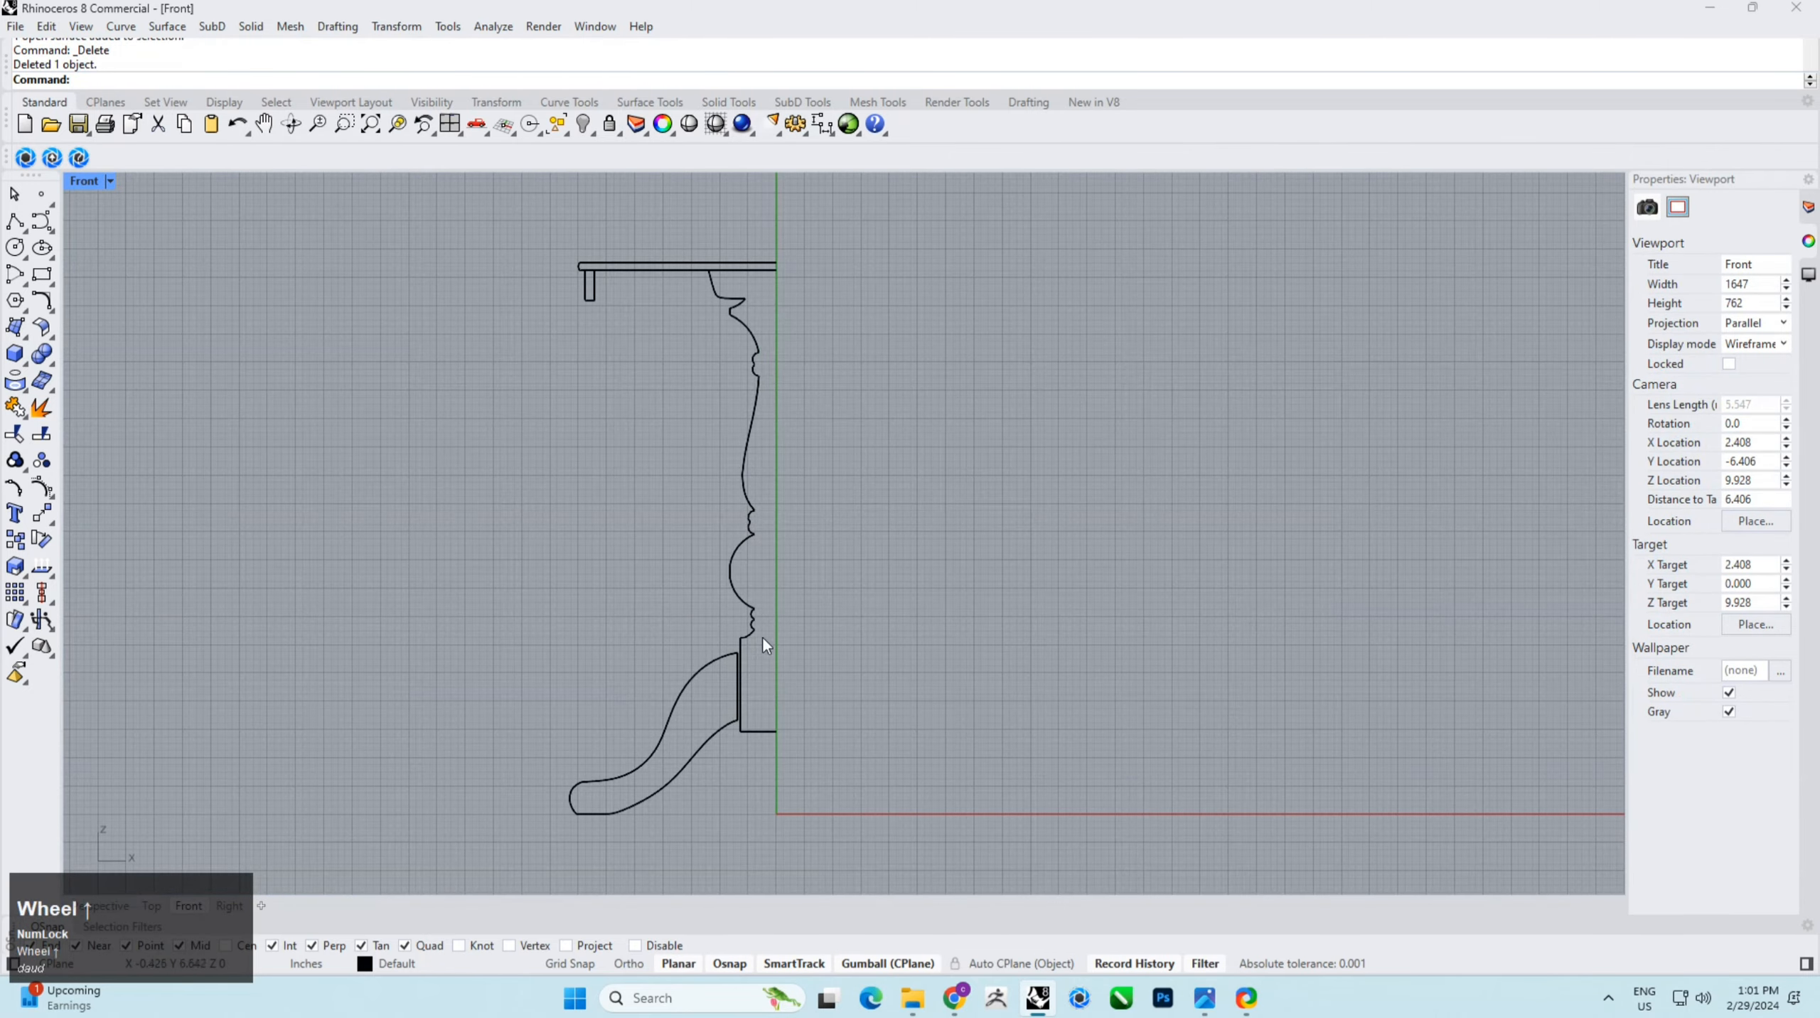
pyautogui.moveTo(692, 549); pyautogui.dragTo(455, 897)
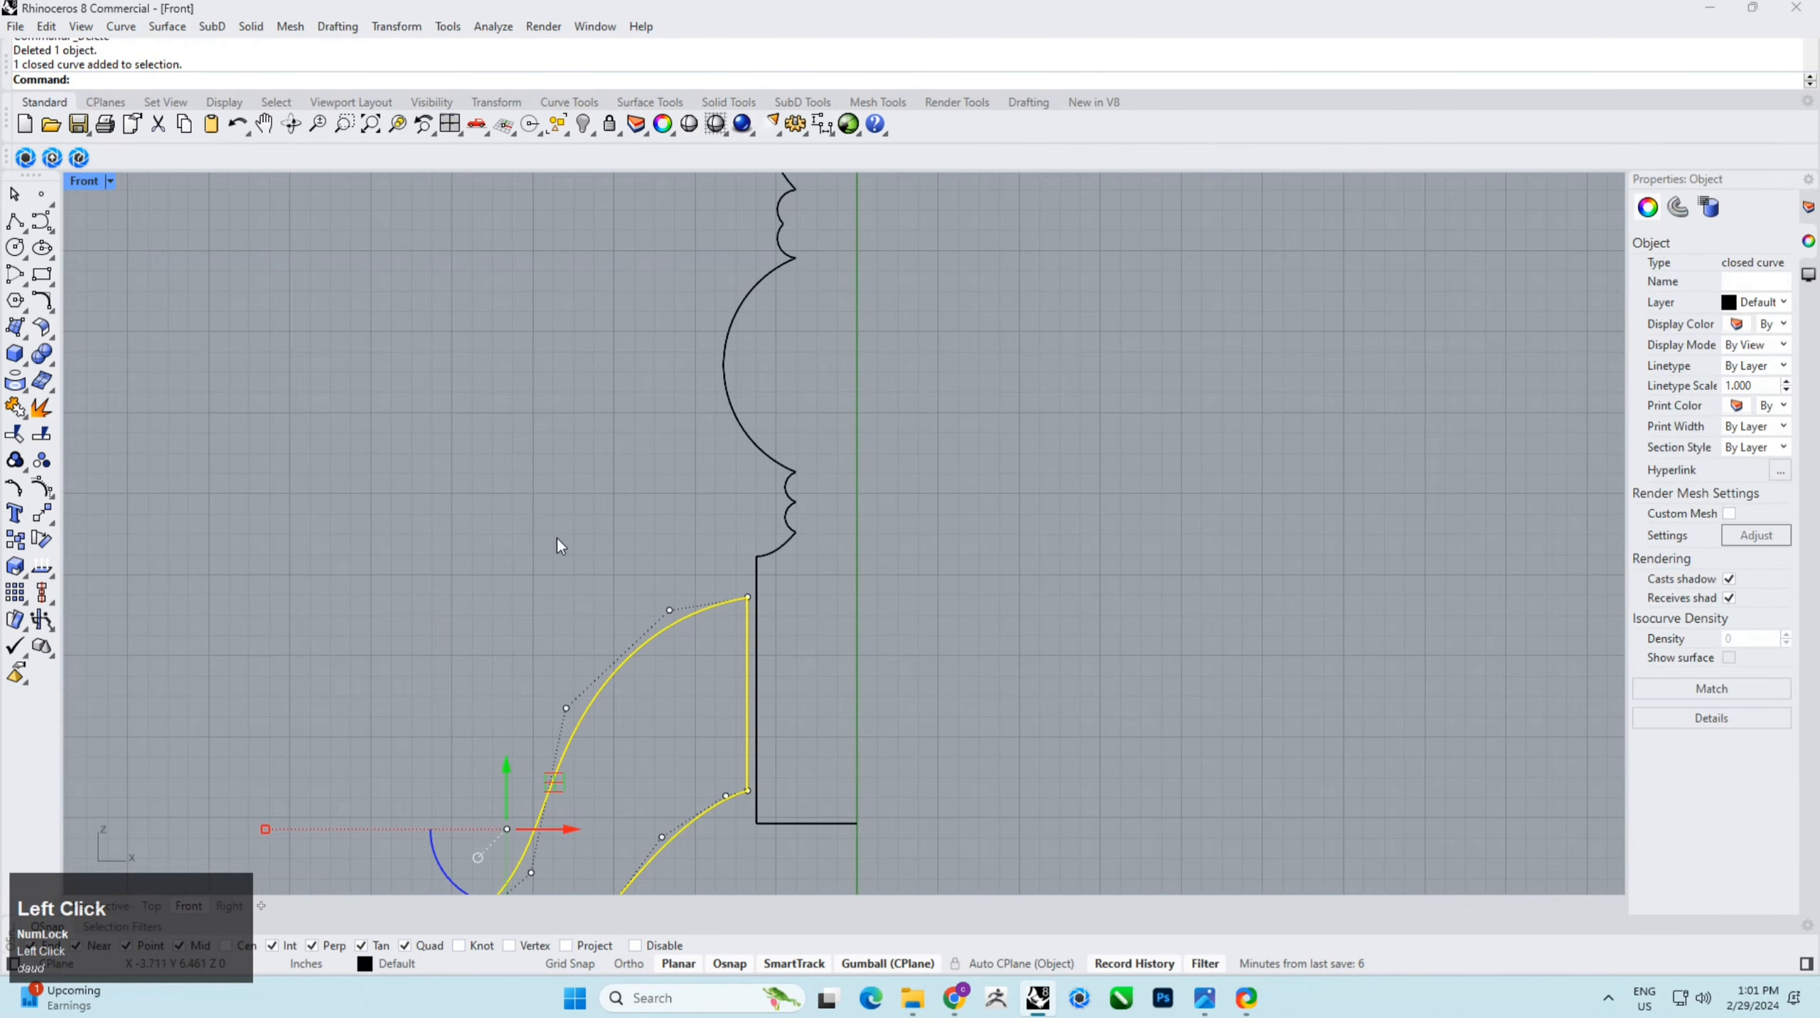
pyautogui.scroll(3, 584, 649)
pyautogui.moveTo(589, 661); pyautogui.dragTo(598, 661)
pyautogui.click(913, 470)
pyautogui.moveTo(749, 482); pyautogui.dragTo(698, 440, button='right')
pyautogui.scroll(-6, 681, 520)
pyautogui.scroll(3, 706, 349)
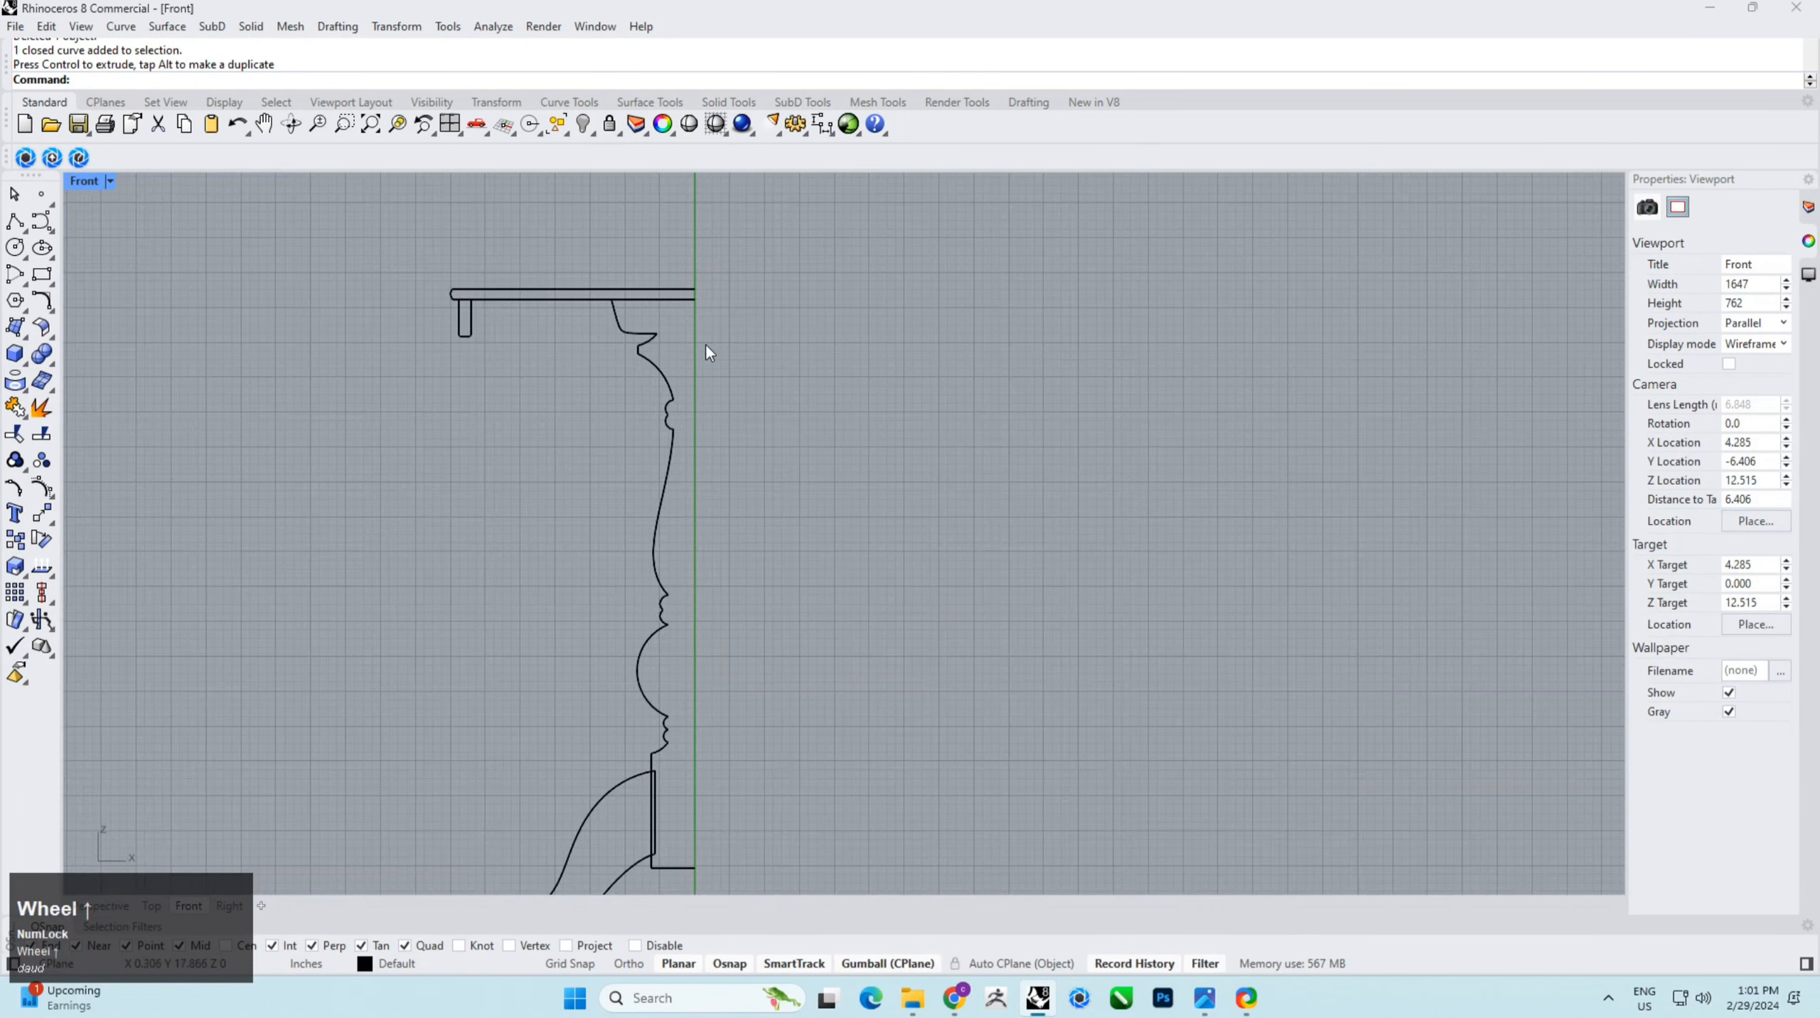
# Step: Join the turned column's half-profile curves, from the top flare down to the straight lower side, into one open curve
pyautogui.keyDown('shift'); pyautogui.moveTo(705, 344); pyautogui.dragTo(575, 405); pyautogui.keyUp('shift')
pyautogui.keyDown('shift'); pyautogui.moveTo(715, 686); pyautogui.dragTo(644, 613); pyautogui.keyUp('shift')
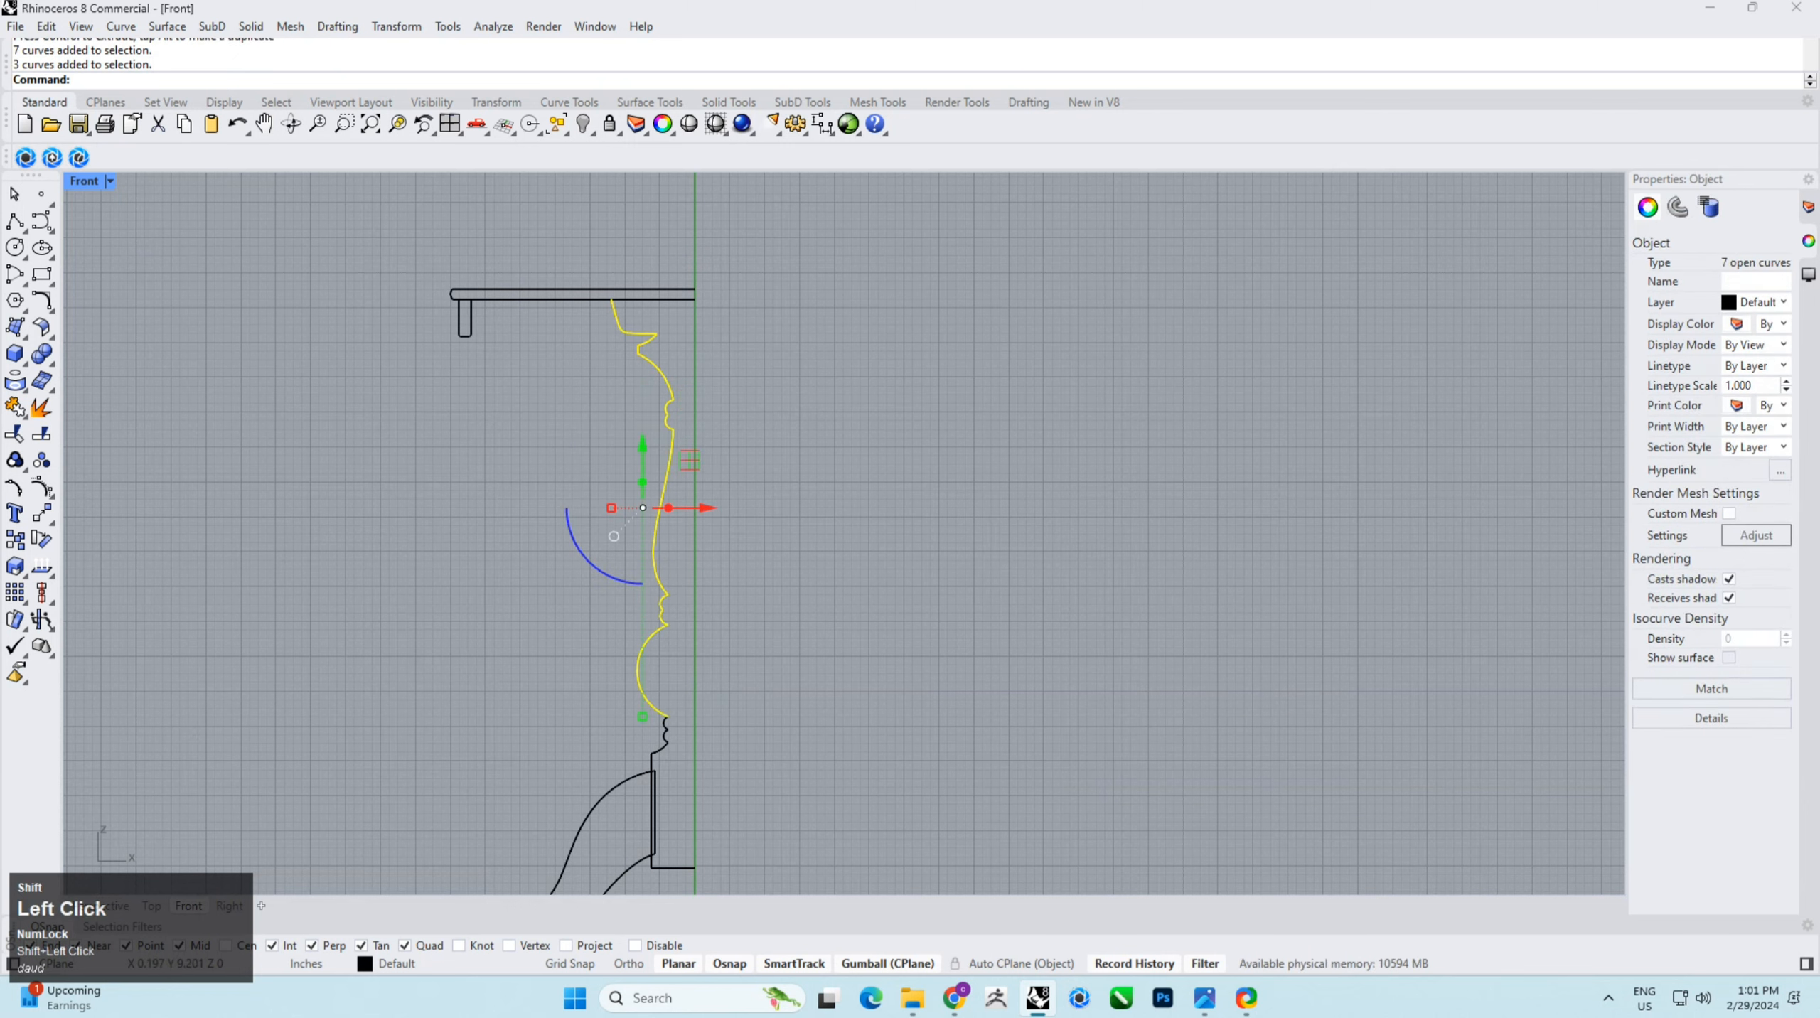
pyautogui.moveTo(719, 792); pyautogui.dragTo(728, 605, button='right')
pyautogui.keyDown('shift'); pyautogui.scroll(3, 718, 741); pyautogui.keyUp('shift')
pyautogui.keyDown('shift'); pyautogui.moveTo(718, 742); pyautogui.dragTo(626, 427); pyautogui.keyUp('shift')
pyautogui.scroll(2, 630, 499)
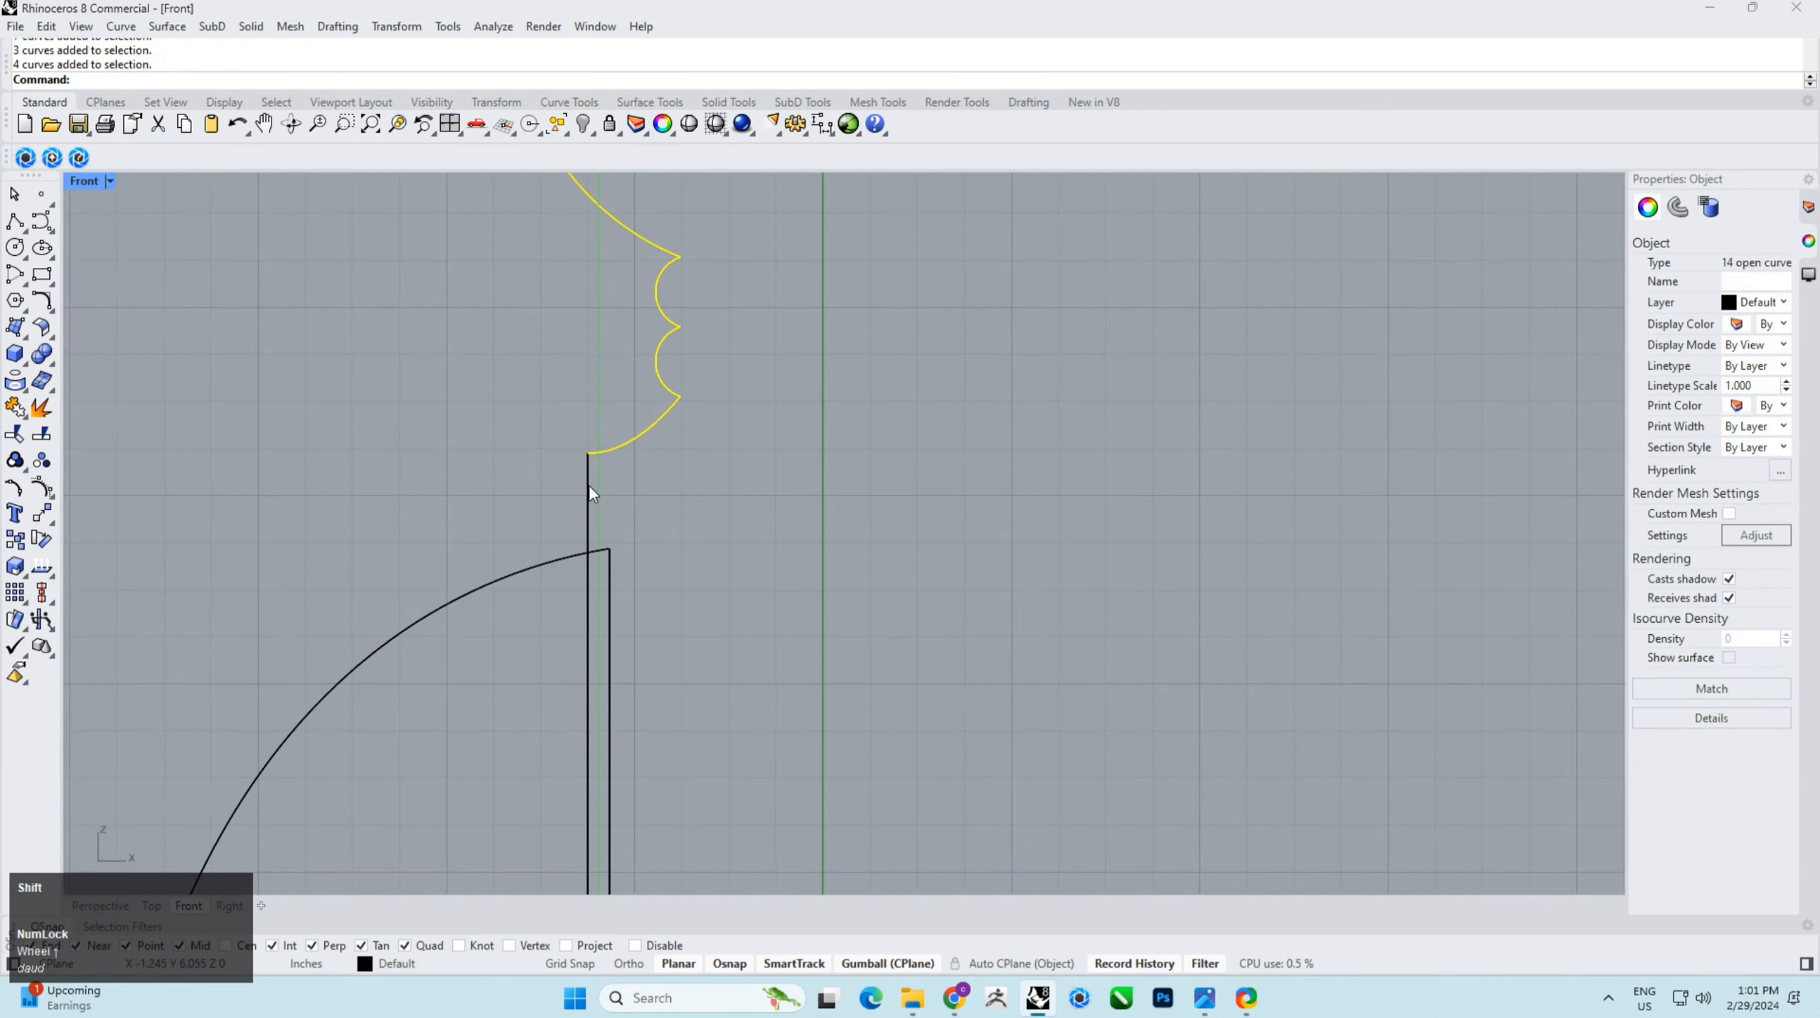
pyautogui.keyDown('shift'); pyautogui.click(588, 492); pyautogui.keyUp('shift')
pyautogui.hotkey('ctrl', 'j')
pyautogui.click(858, 371)
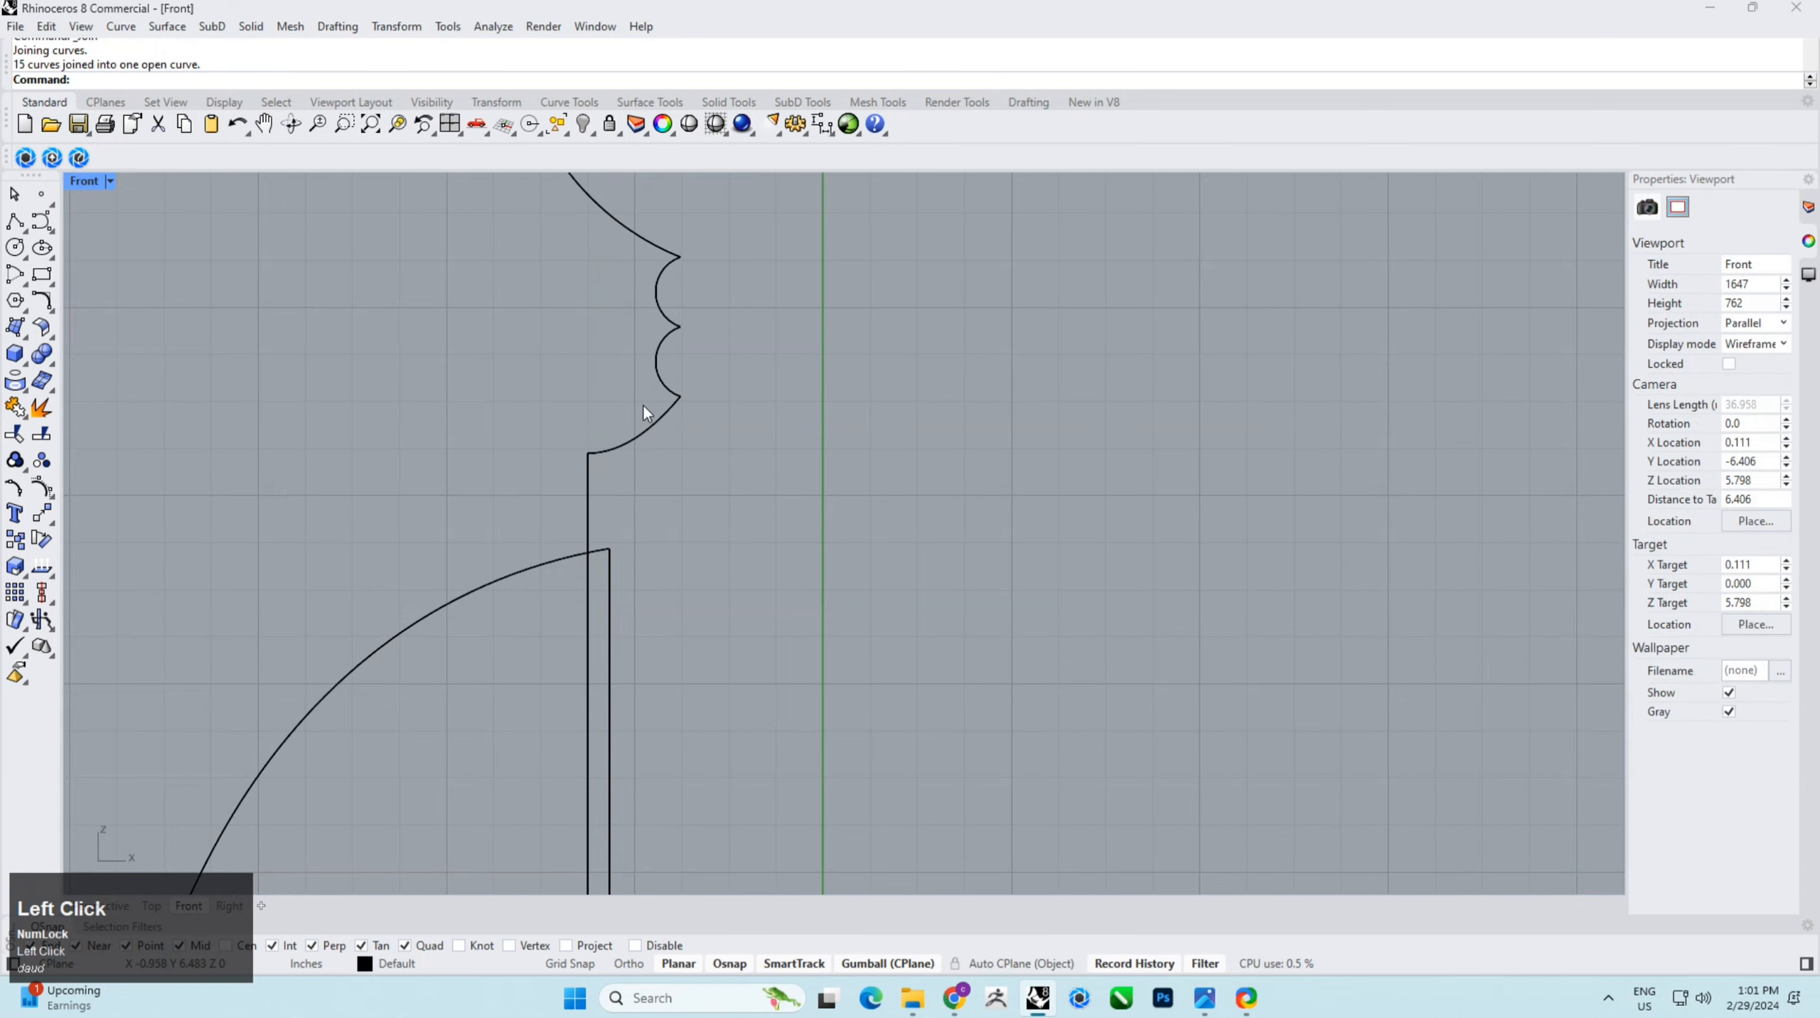
# Step: Mirror the joined column profile across the vertical centre axis, starting the mirror plane at the origin (0)
pyautogui.click(652, 425)
pyautogui.write('mi')
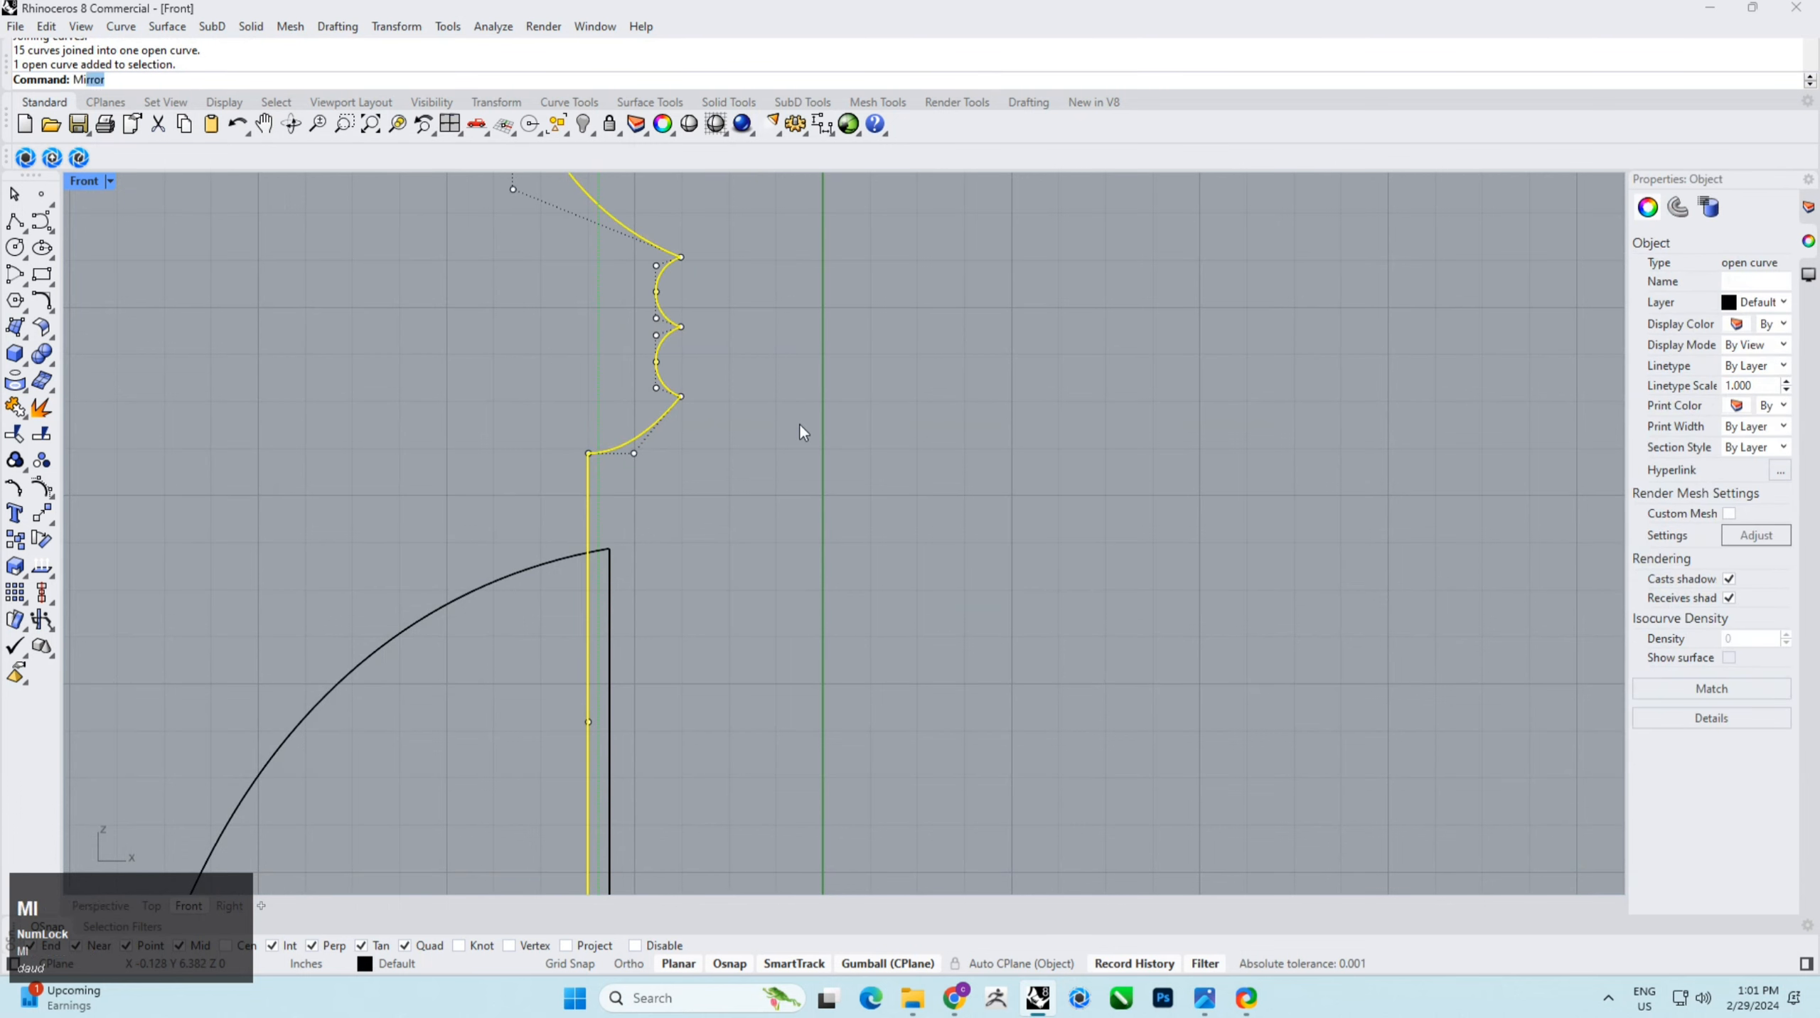
pyautogui.write('rr')
pyautogui.press('Return')
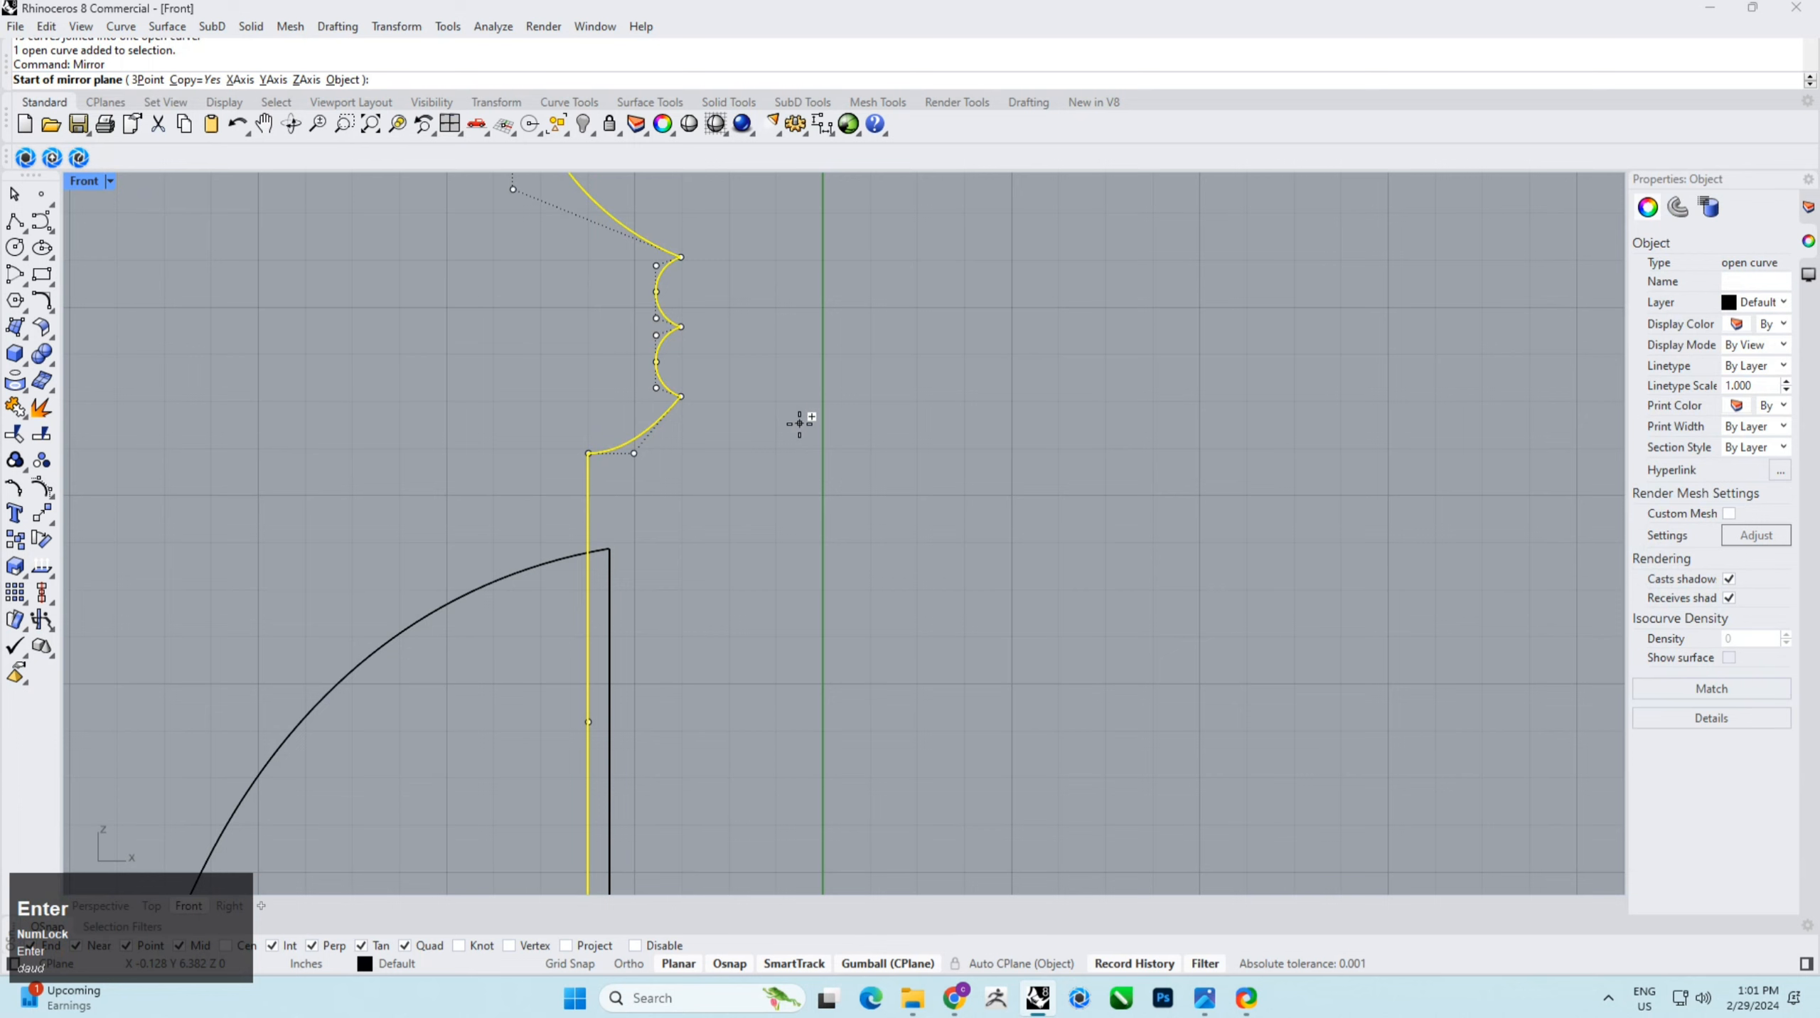
pyautogui.write('0')
pyautogui.press('Return')
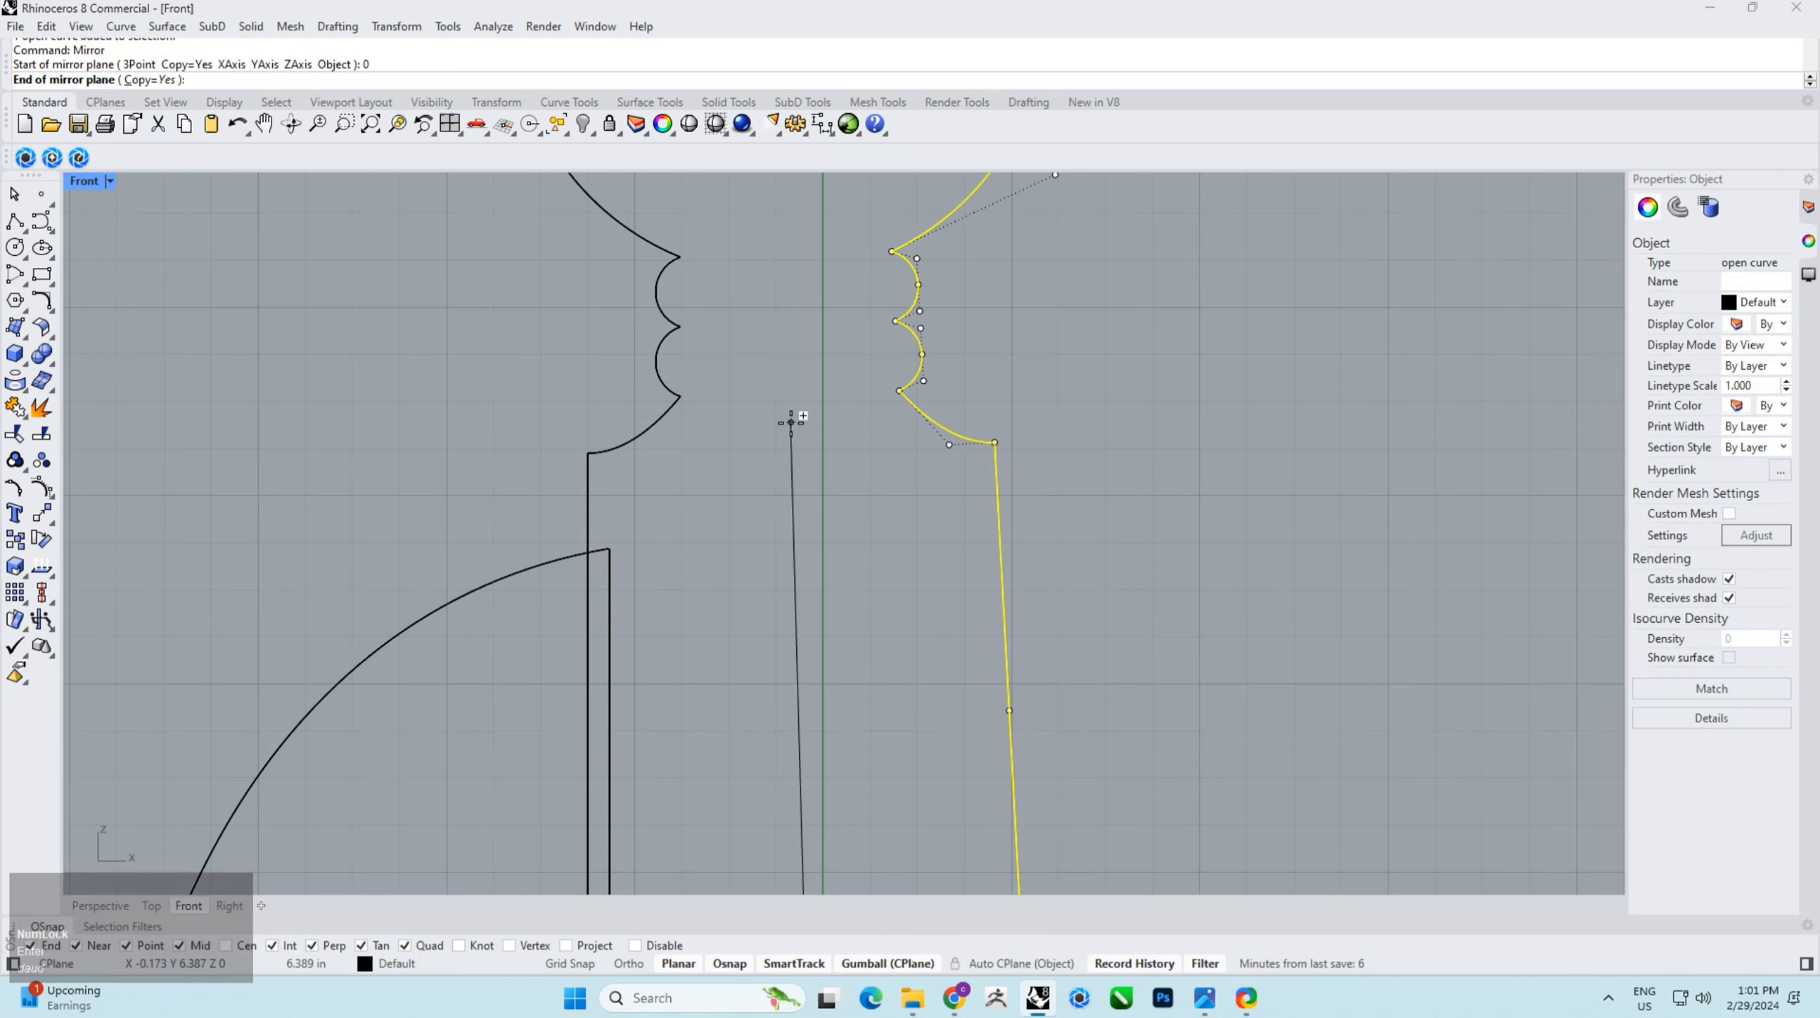
pyautogui.click(805, 411)
pyautogui.scroll(-1, 755, 435)
pyautogui.scroll(-8, 753, 430)
pyautogui.moveTo(764, 422); pyautogui.dragTo(718, 507, button='right')
pyautogui.click(847, 482)
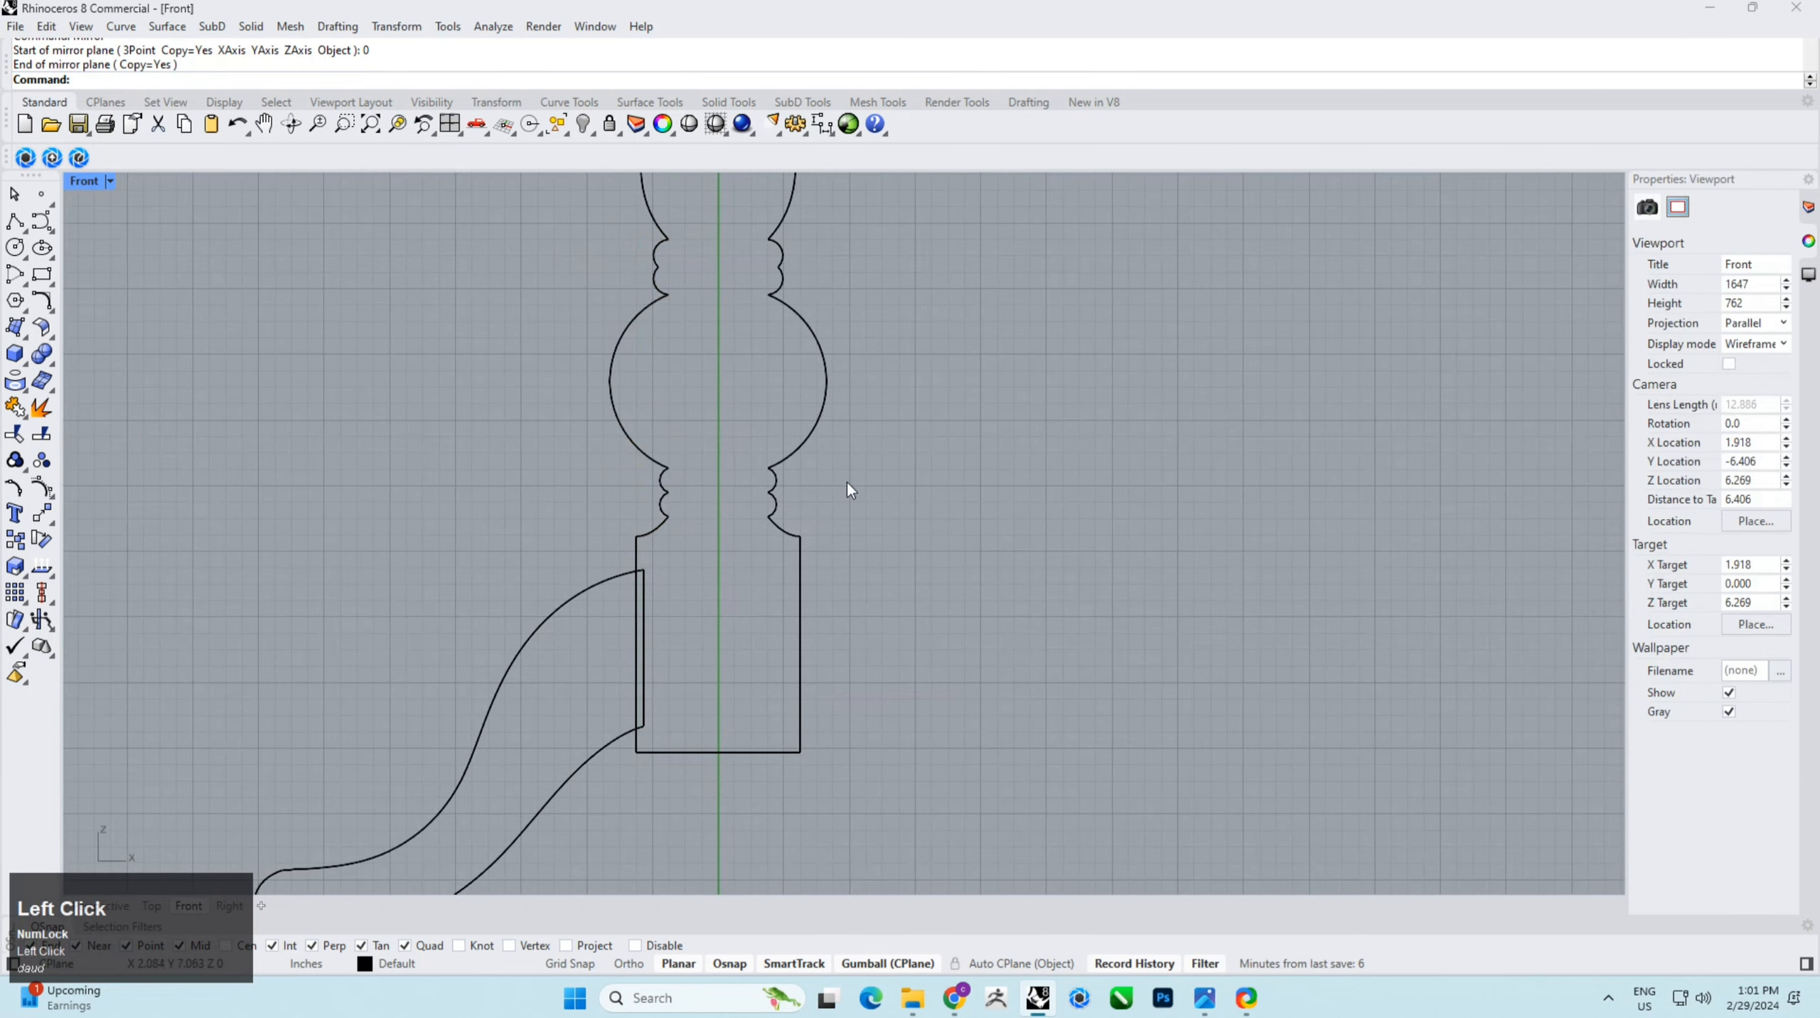
# Step: Fillet the sharp inner tip beneath the column's top flare, picking a radius of about 0.078 in
pyautogui.scroll(-8, 791, 446)
pyautogui.moveTo(787, 445); pyautogui.dragTo(728, 618, button='right')
pyautogui.scroll(15, 677, 324)
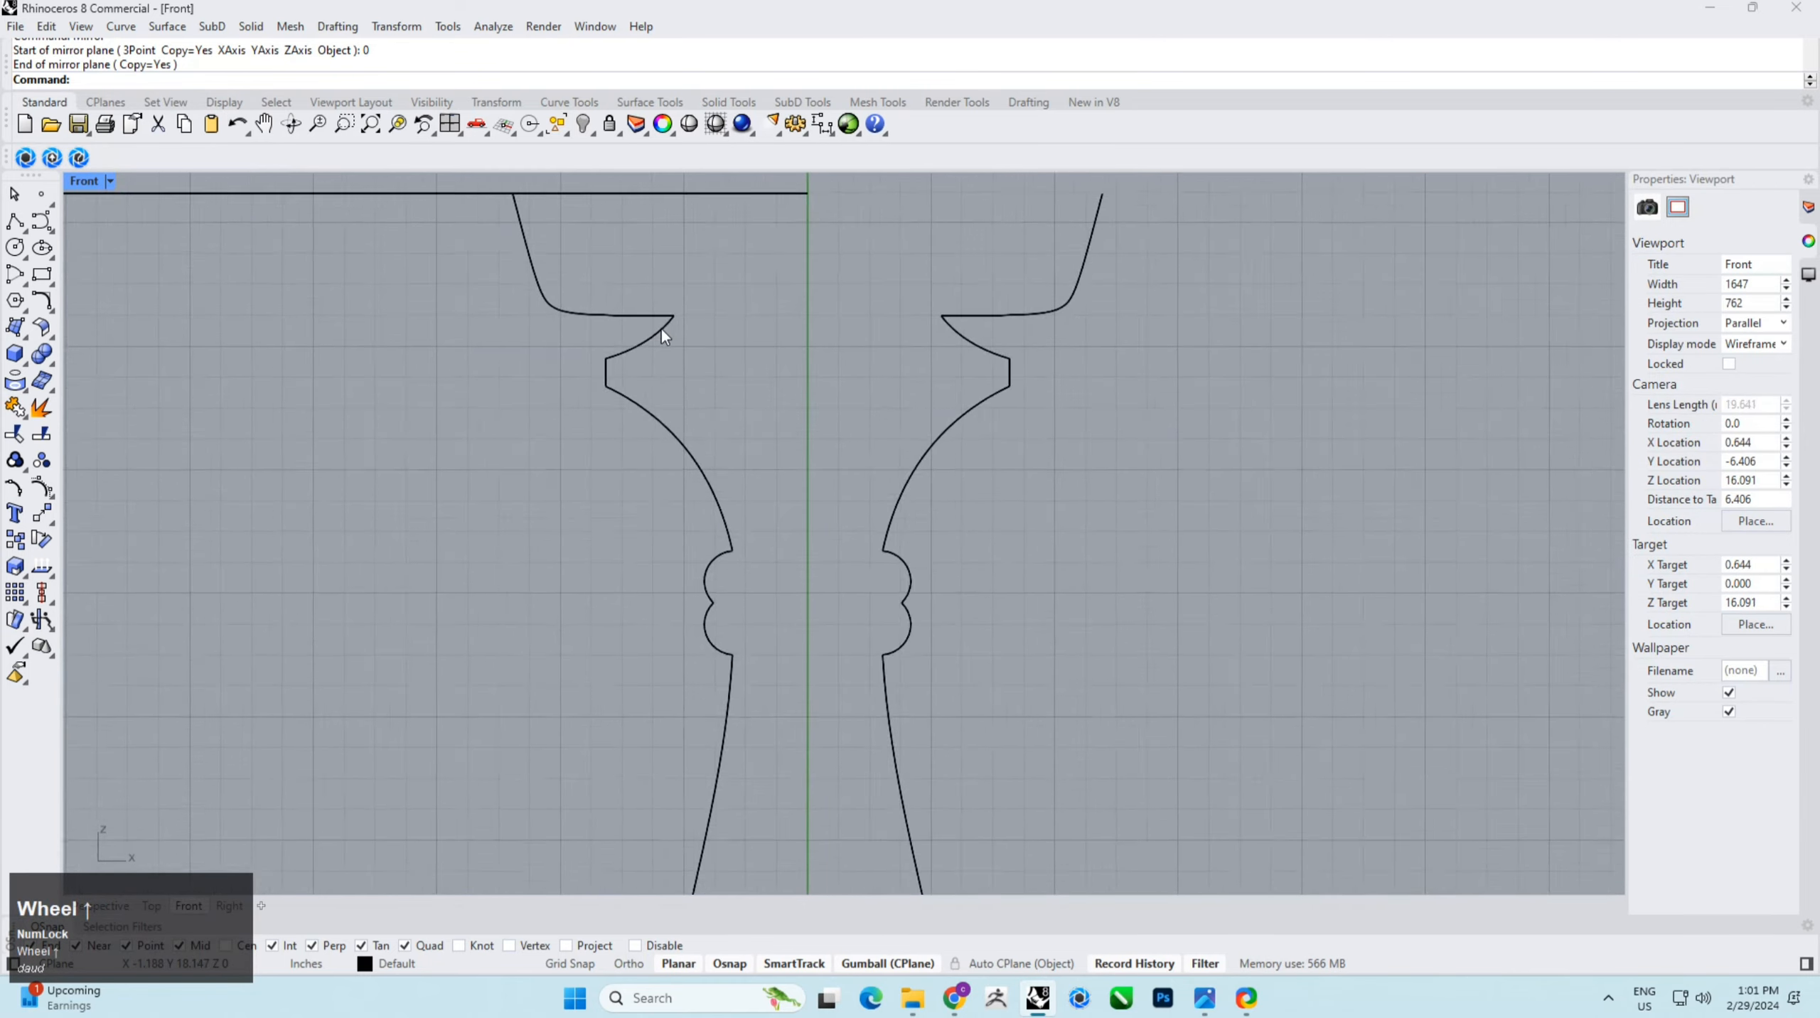
pyautogui.click(654, 335)
pyautogui.click(124, 27)
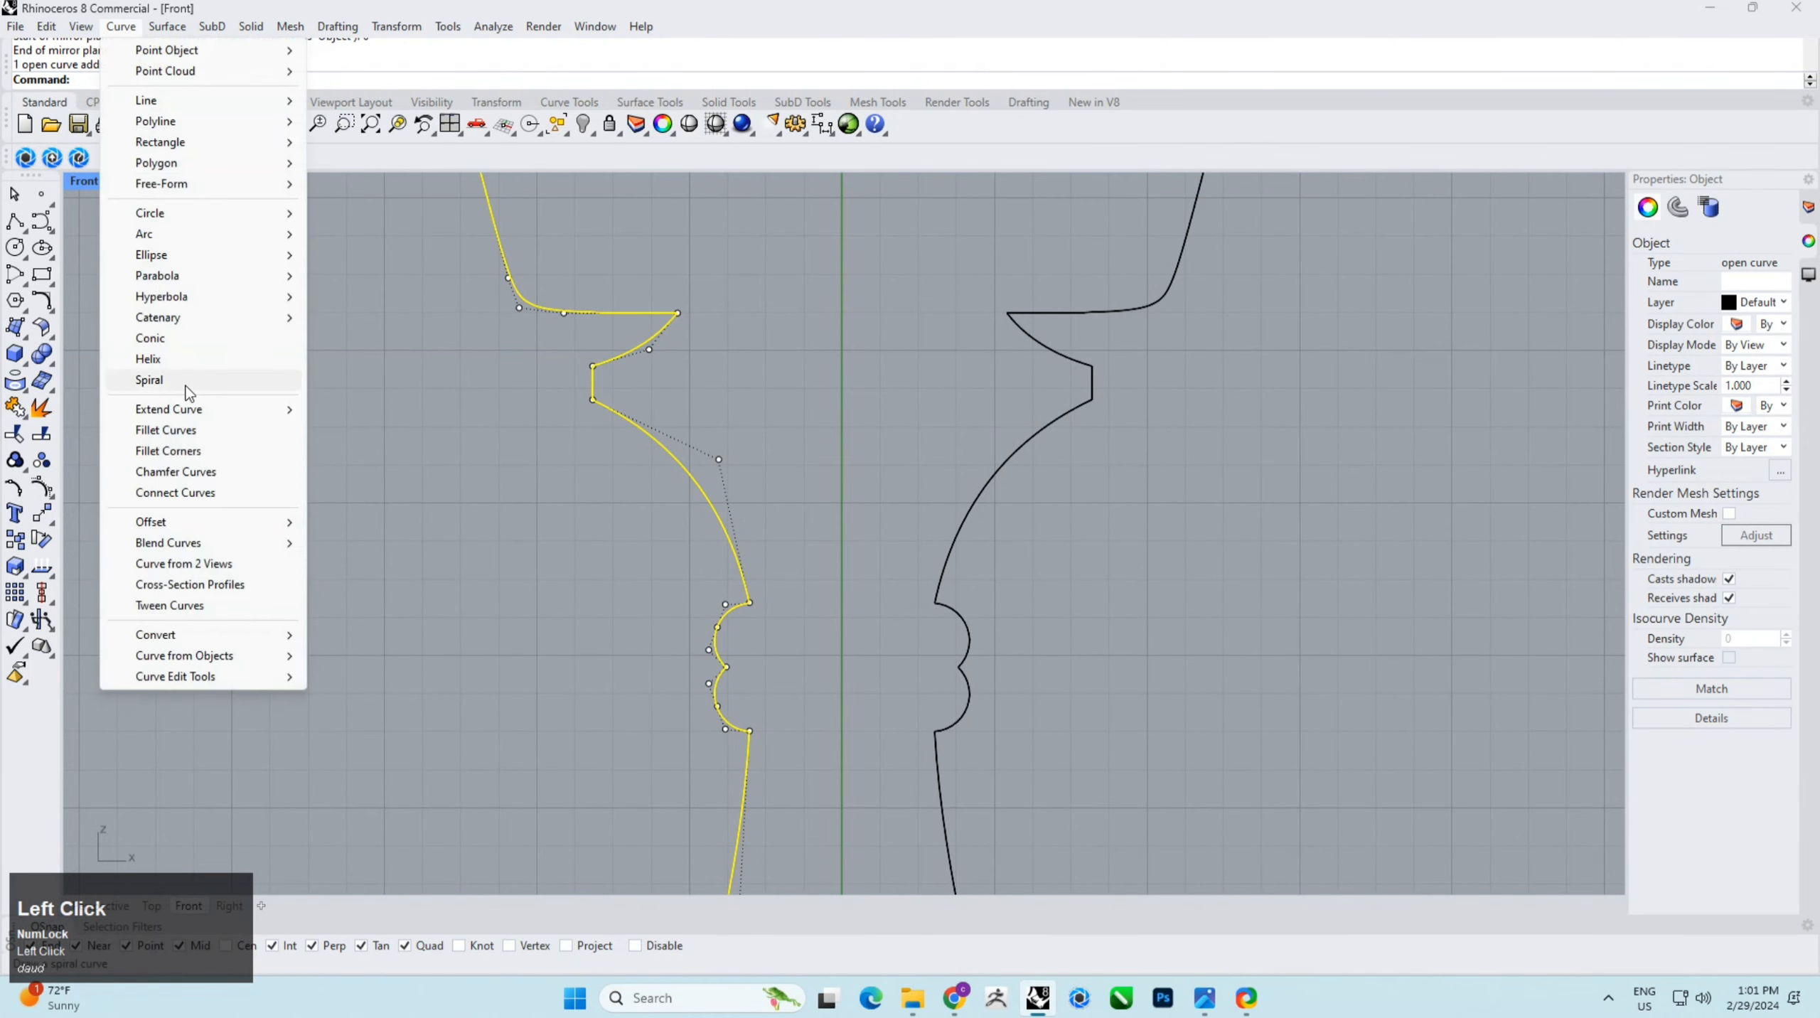
pyautogui.click(385, 426)
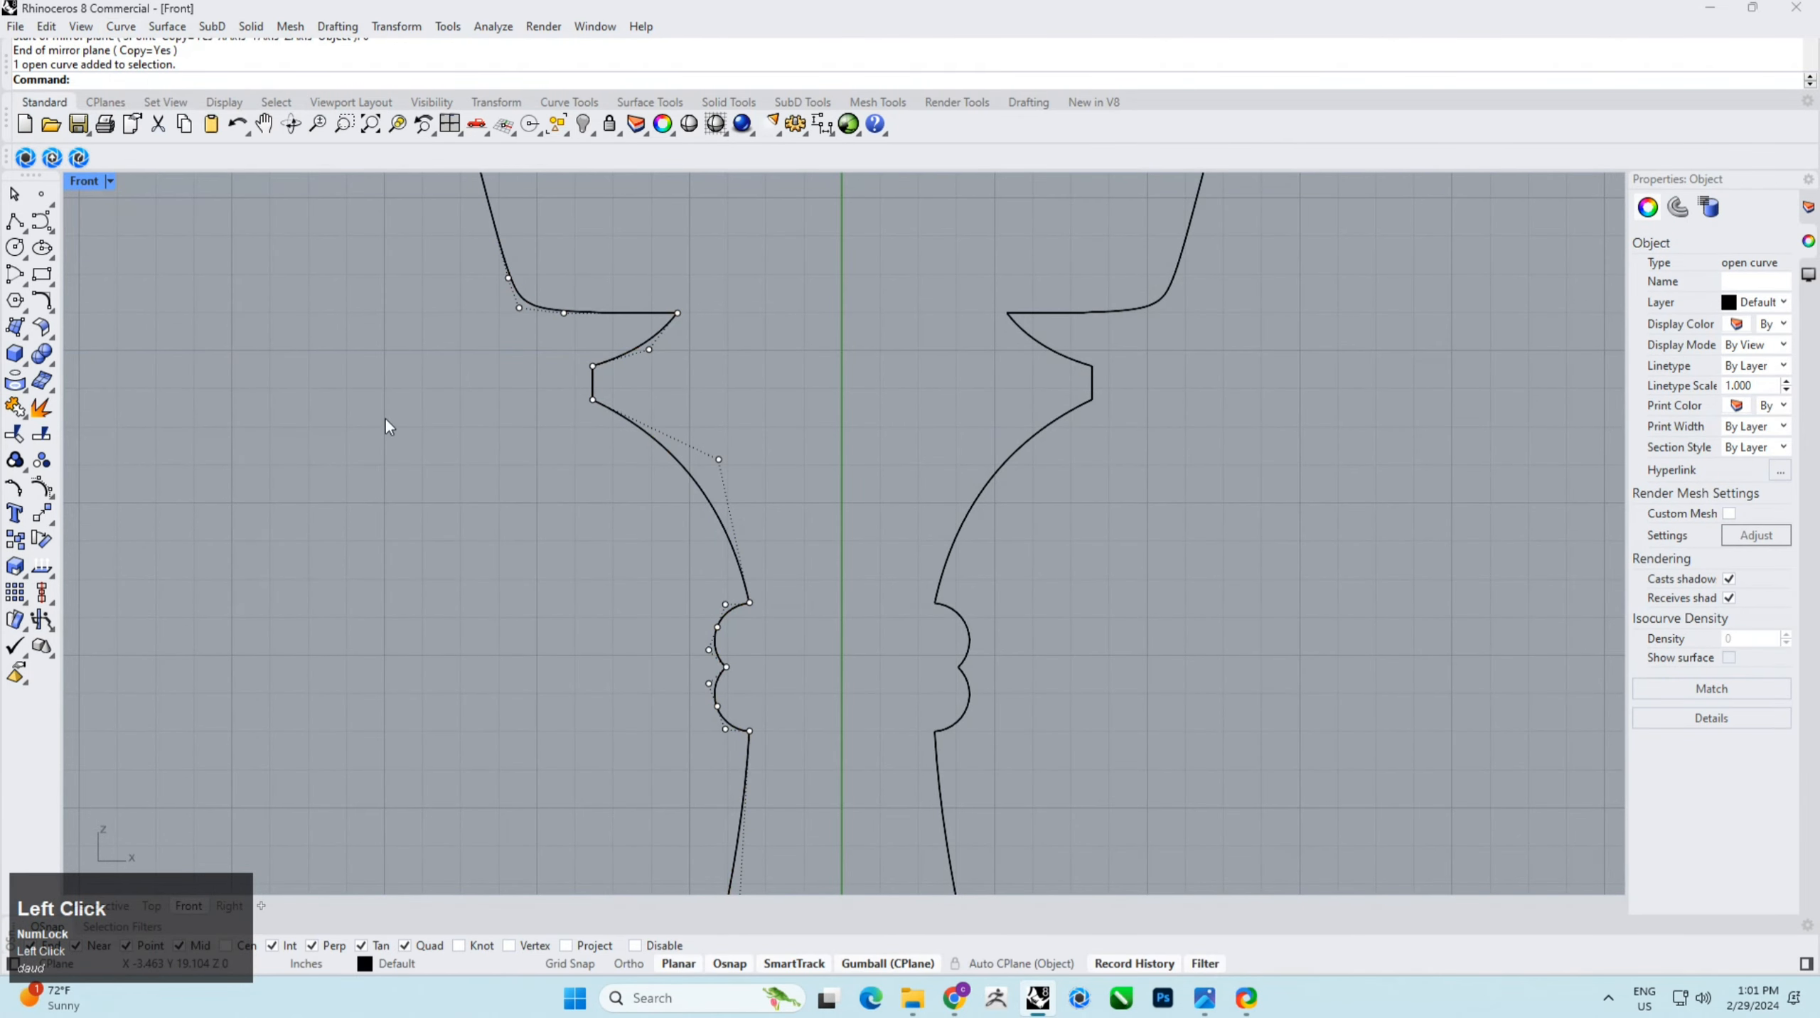
pyautogui.click(40, 303)
pyautogui.click(142, 64)
pyautogui.scroll(4, 710, 346)
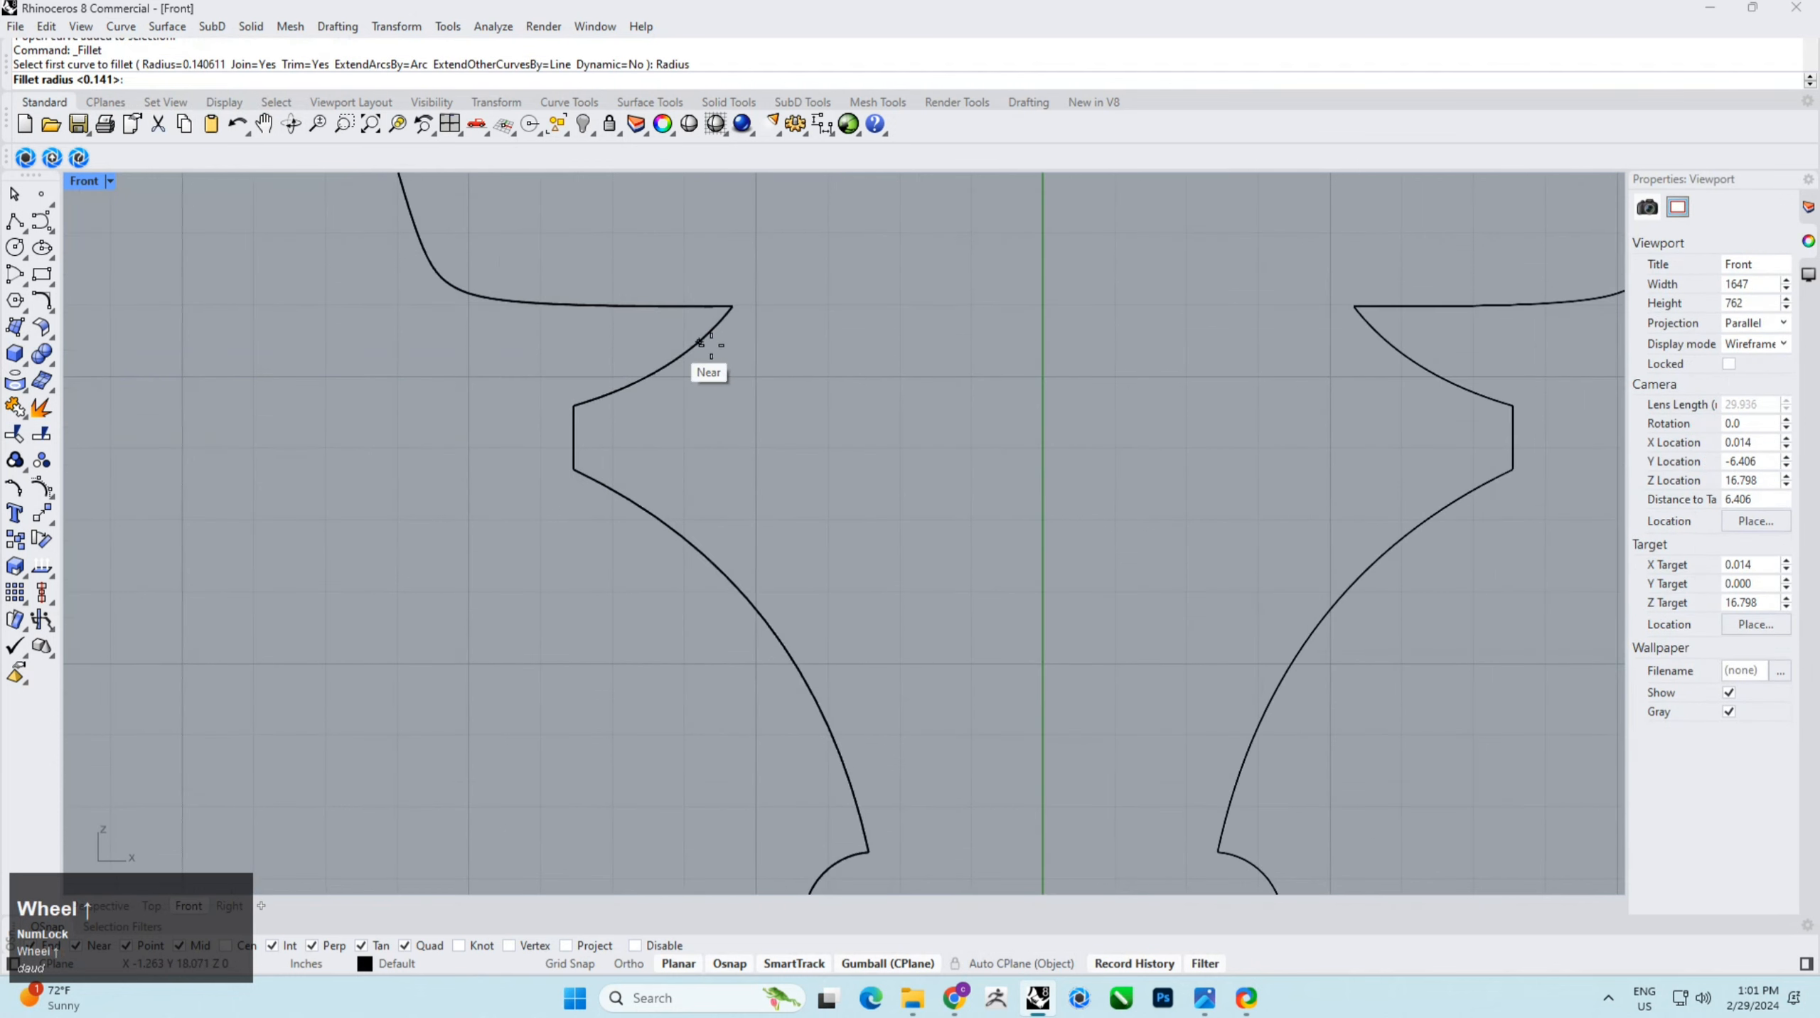
pyautogui.click(721, 317)
pyautogui.scroll(2, 716, 322)
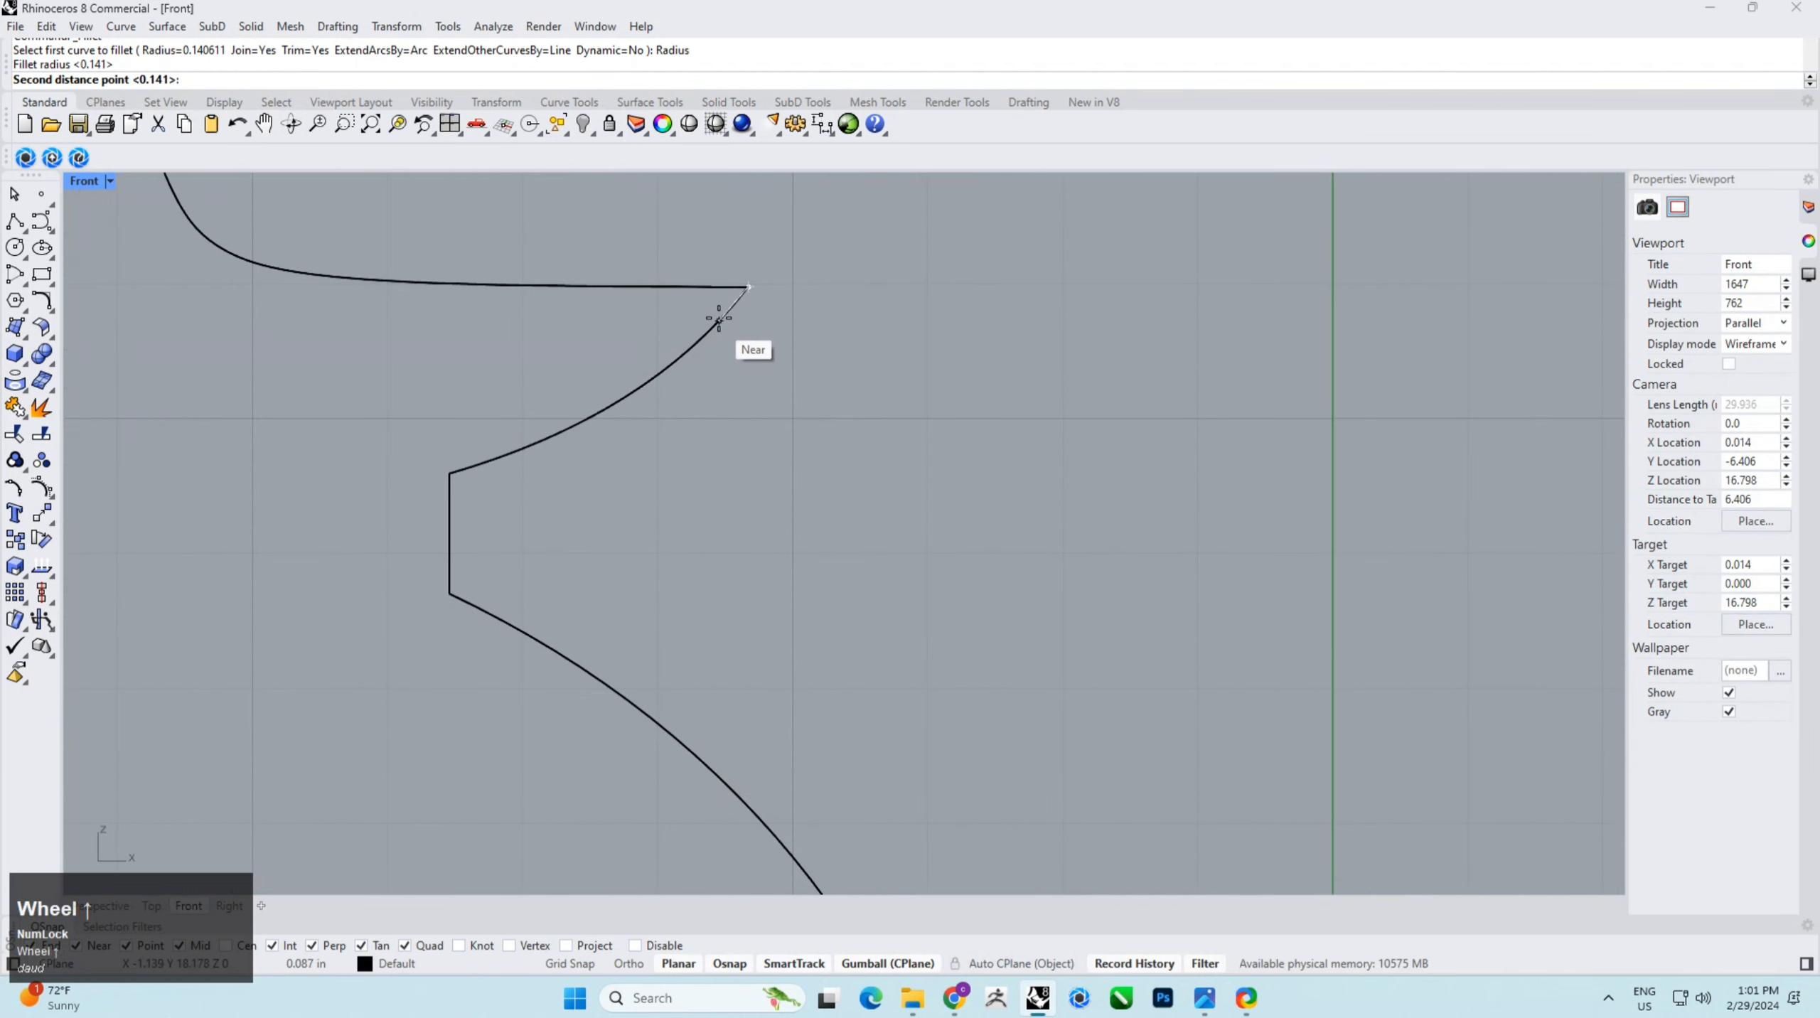
pyautogui.click(721, 316)
pyautogui.click(728, 310)
pyautogui.click(728, 287)
pyautogui.scroll(-4, 694, 318)
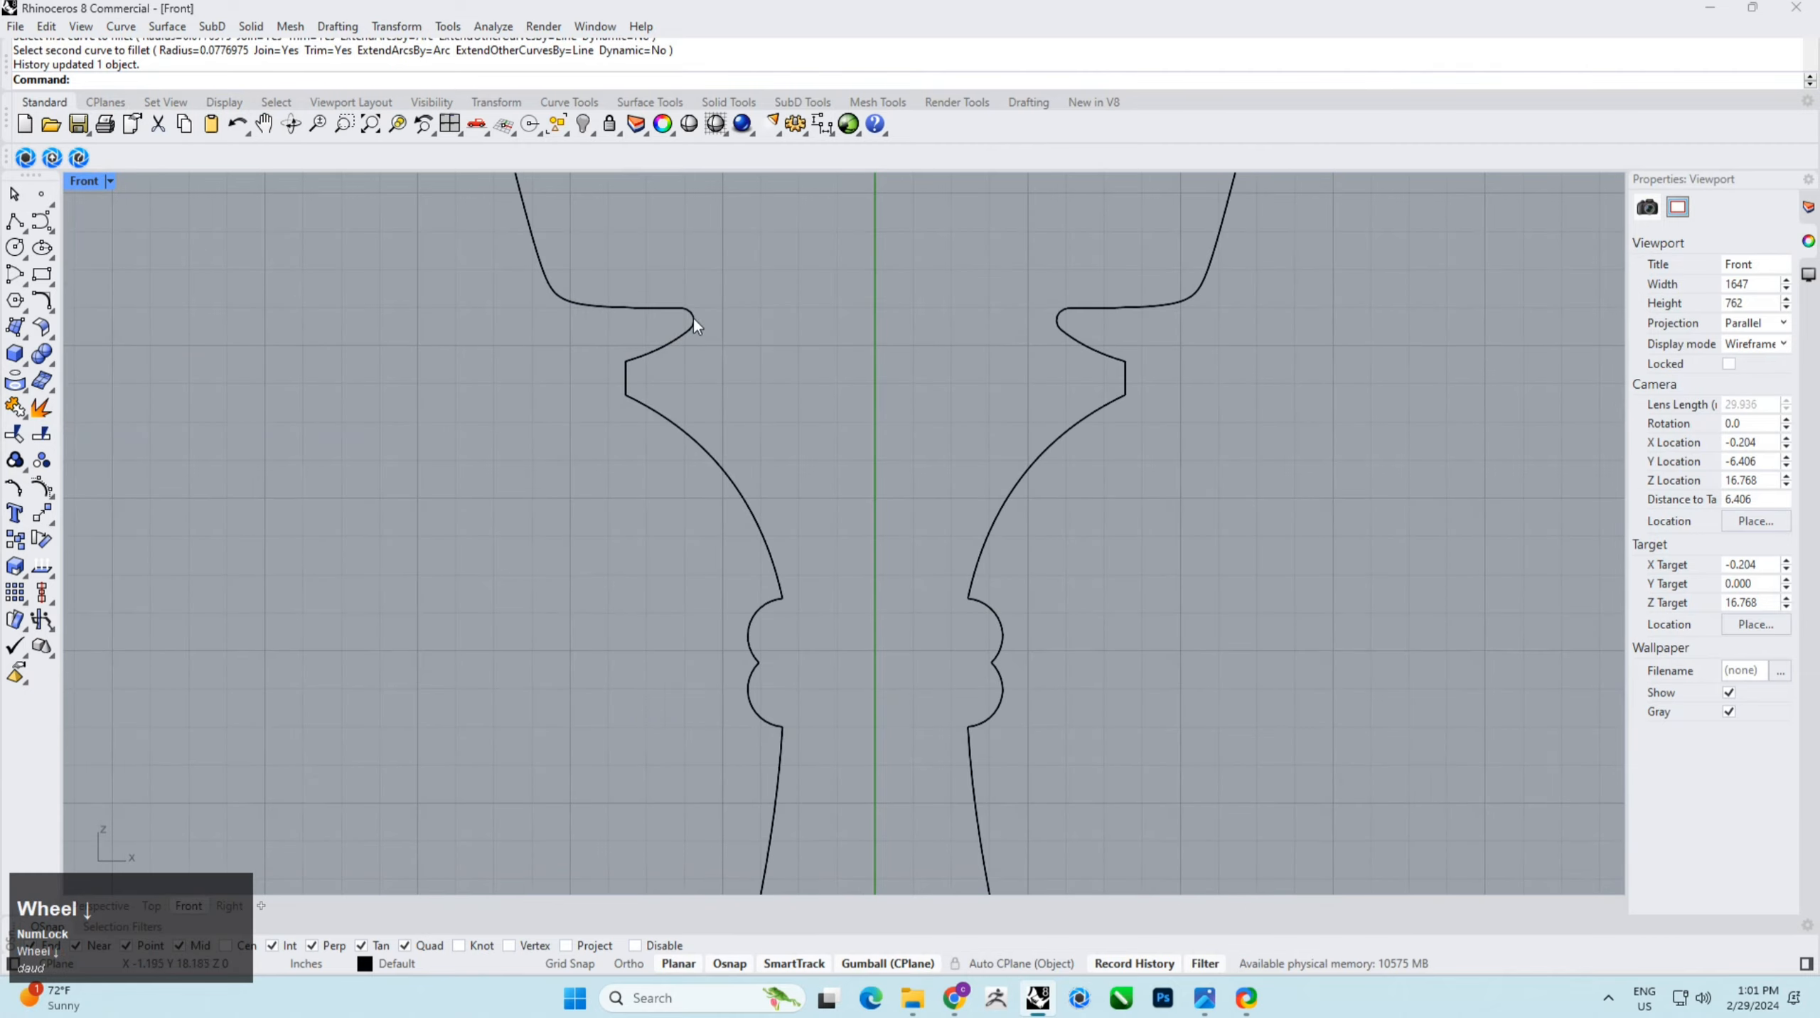
# Step: Fillet both corners of the short vertical segment below the top flare with a radius of about 0.051 in
pyautogui.moveTo(694, 318); pyautogui.dragTo(743, 369, button='right')
pyautogui.scroll(4, 598, 468)
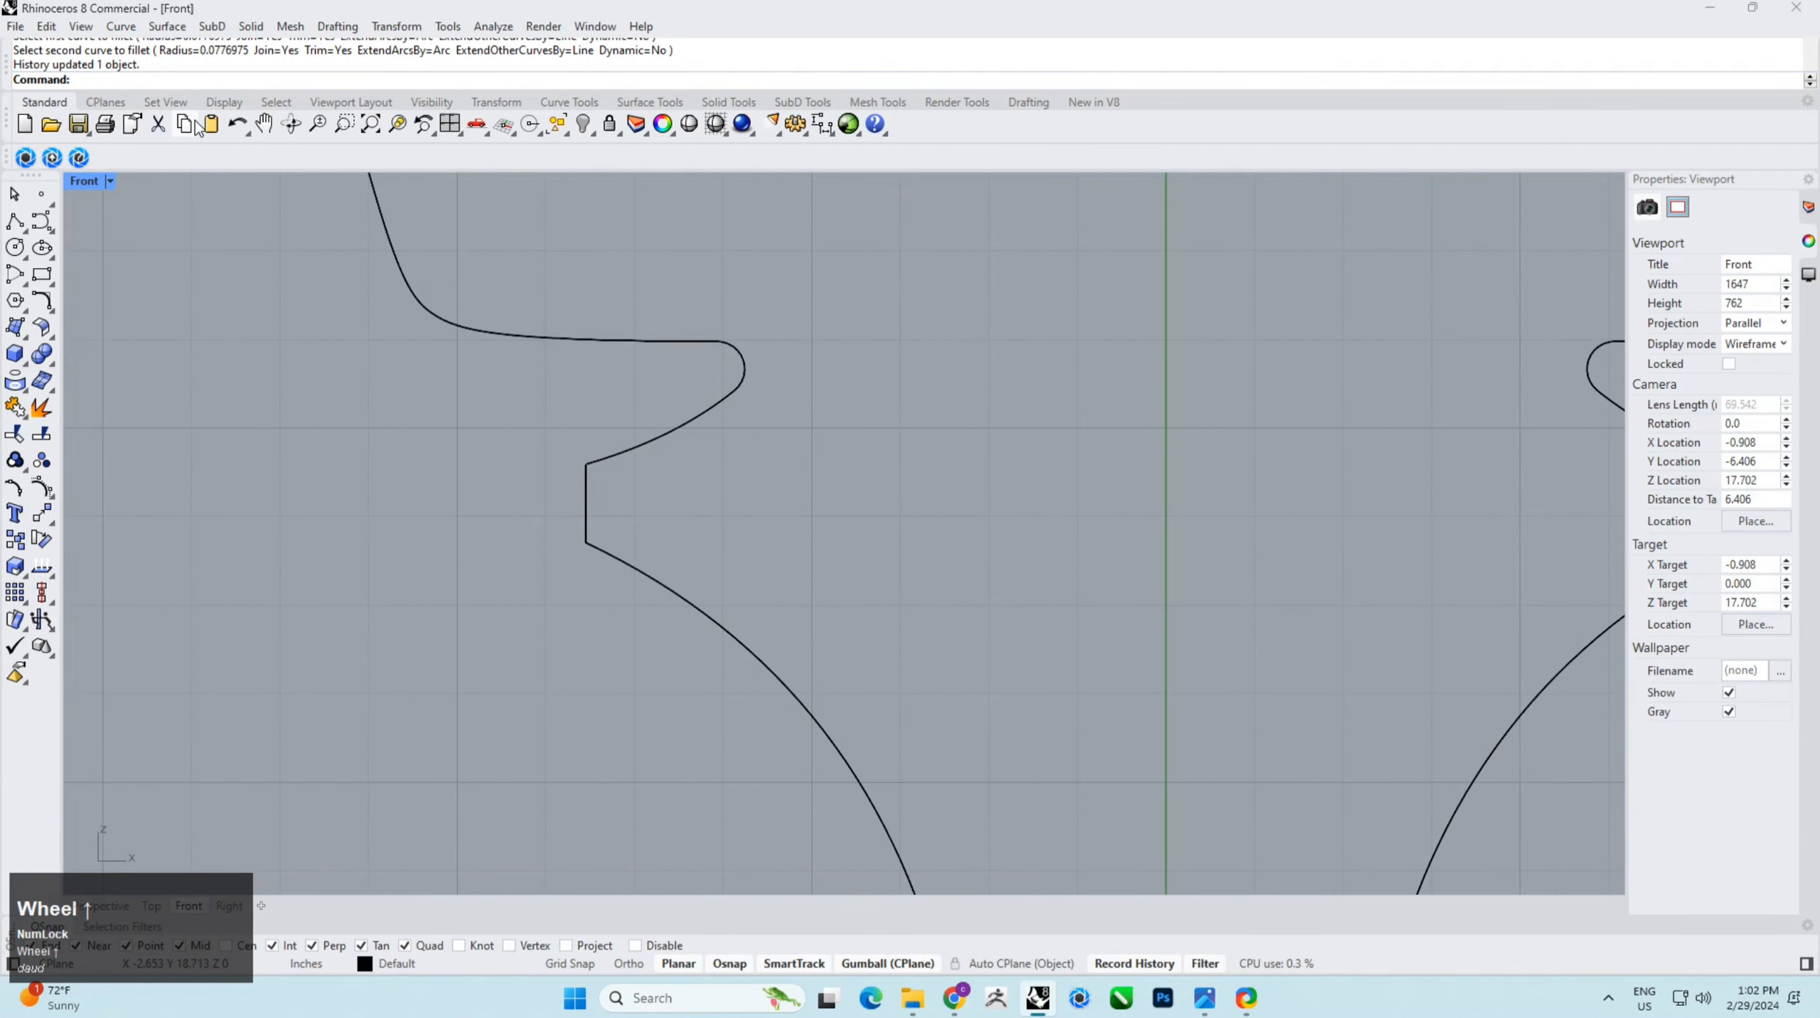
pyautogui.press('space')
pyautogui.click(157, 79)
pyautogui.scroll(3, 585, 513)
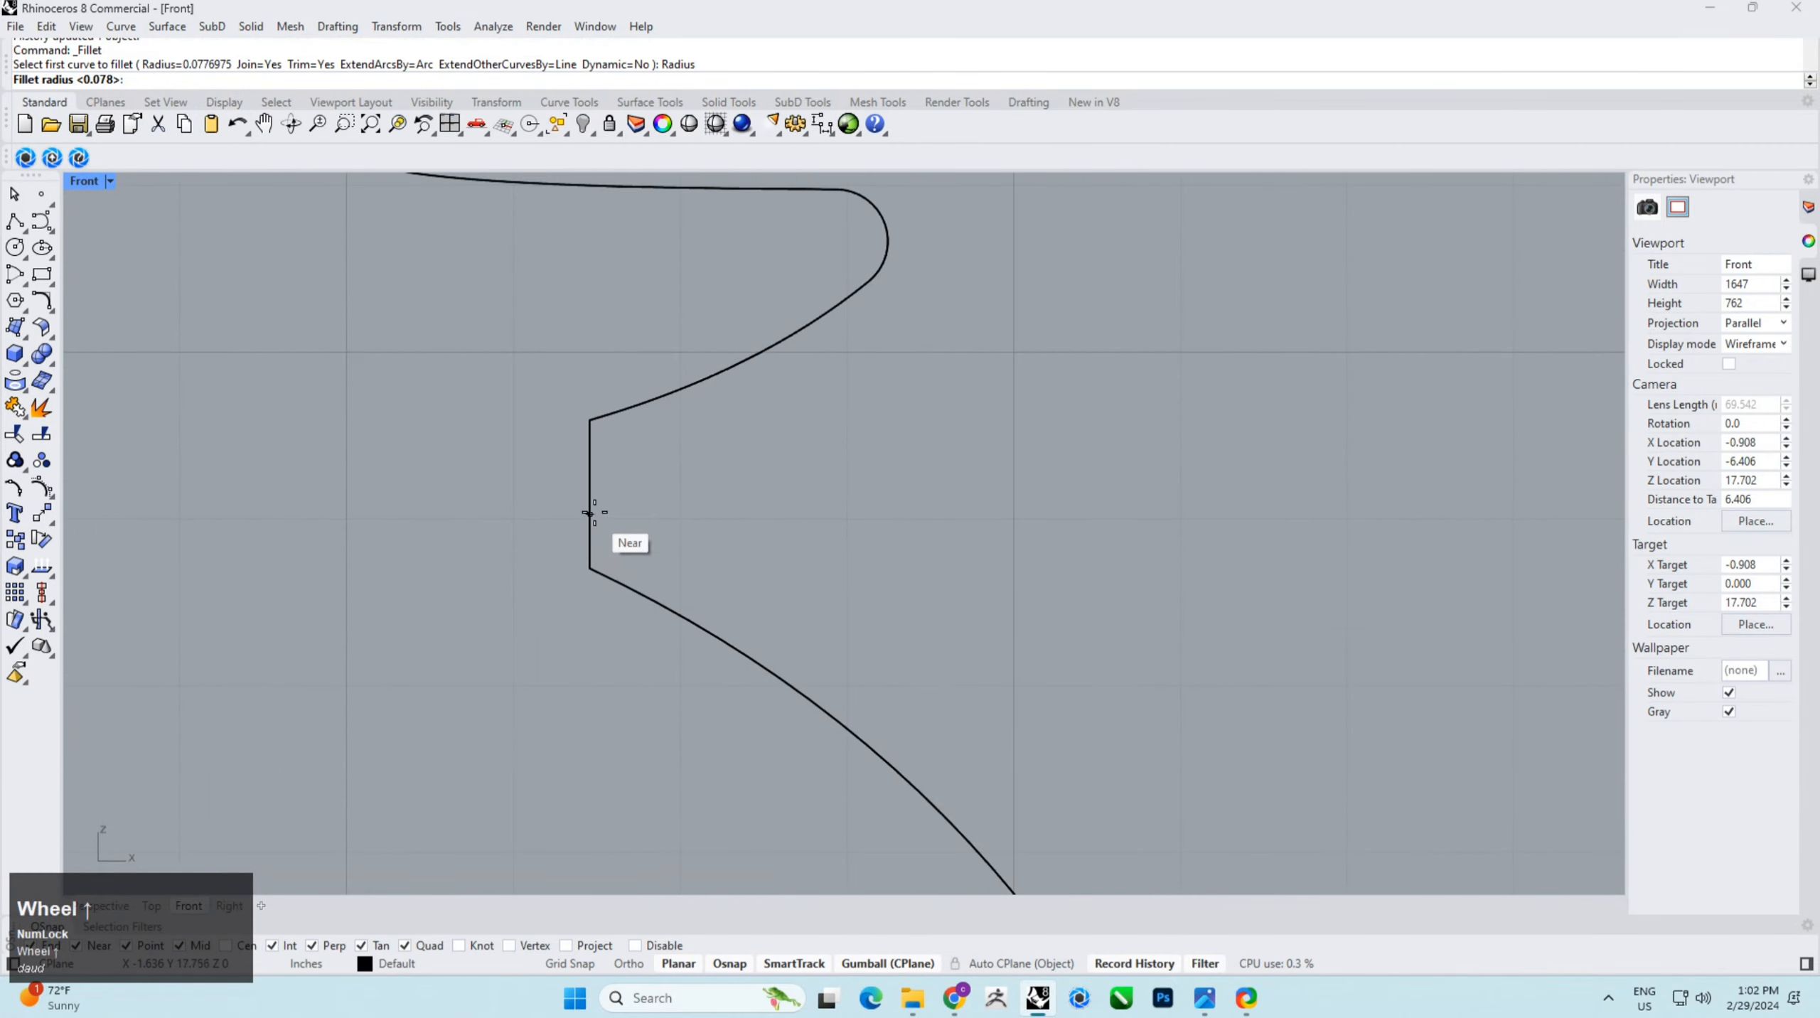
pyautogui.click(581, 454)
pyautogui.click(588, 433)
pyautogui.click(603, 416)
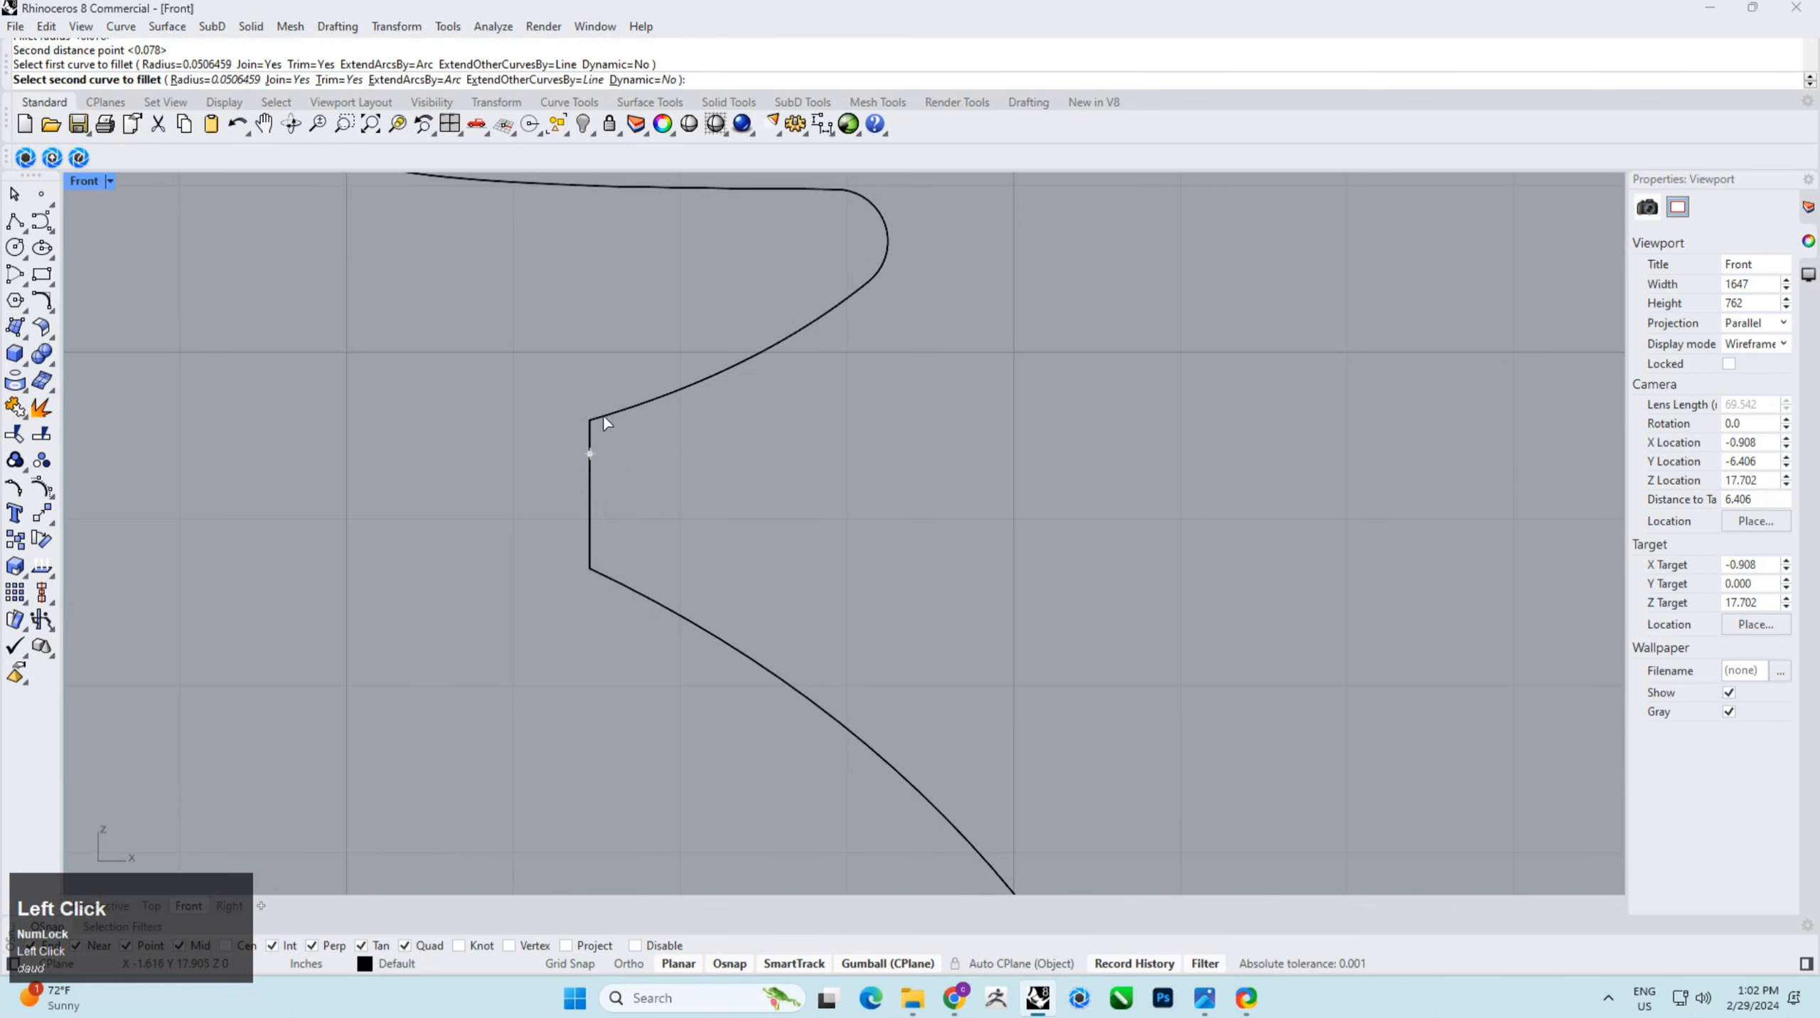
pyautogui.click(600, 476)
pyautogui.press('space')
pyautogui.click(590, 534)
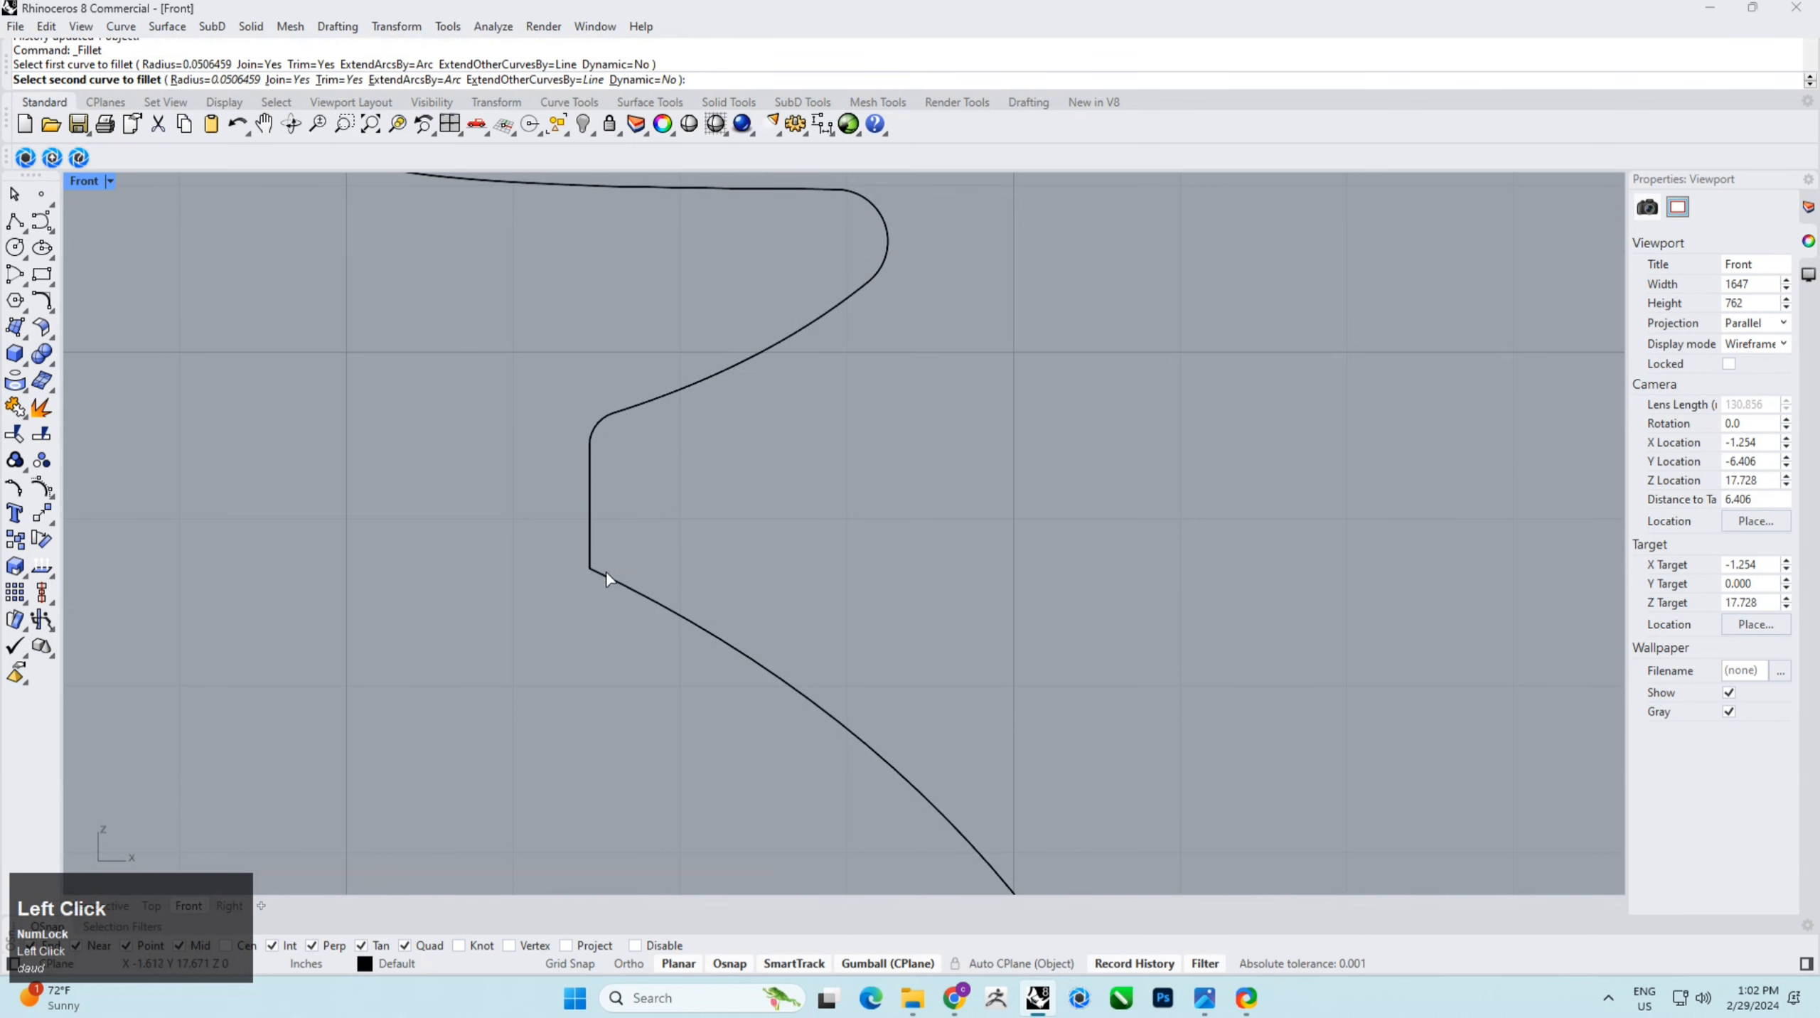
pyautogui.click(607, 574)
# Step: Fillet the three sharp corners above, between and below the column's upper double bead at the same 0.051 in radius
pyautogui.scroll(-5, 507, 459)
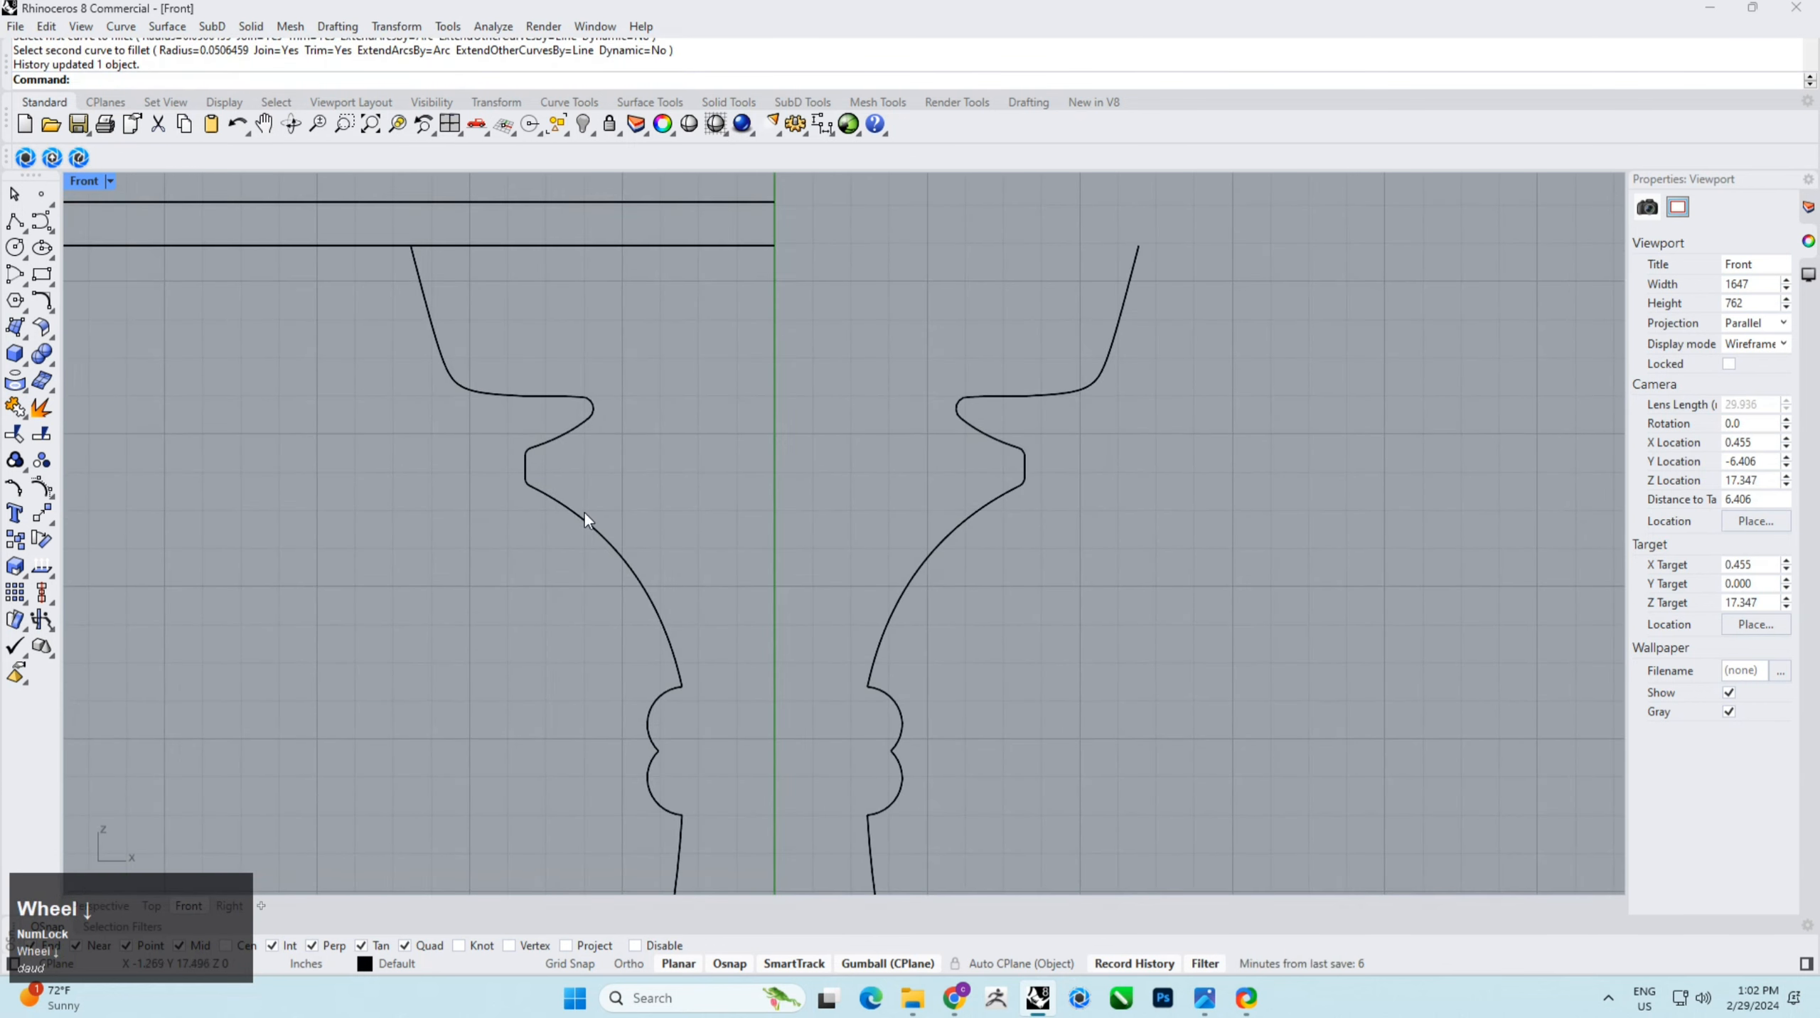
pyautogui.scroll(8, 680, 697)
pyautogui.press('space')
pyautogui.click(668, 681)
pyautogui.click(679, 657)
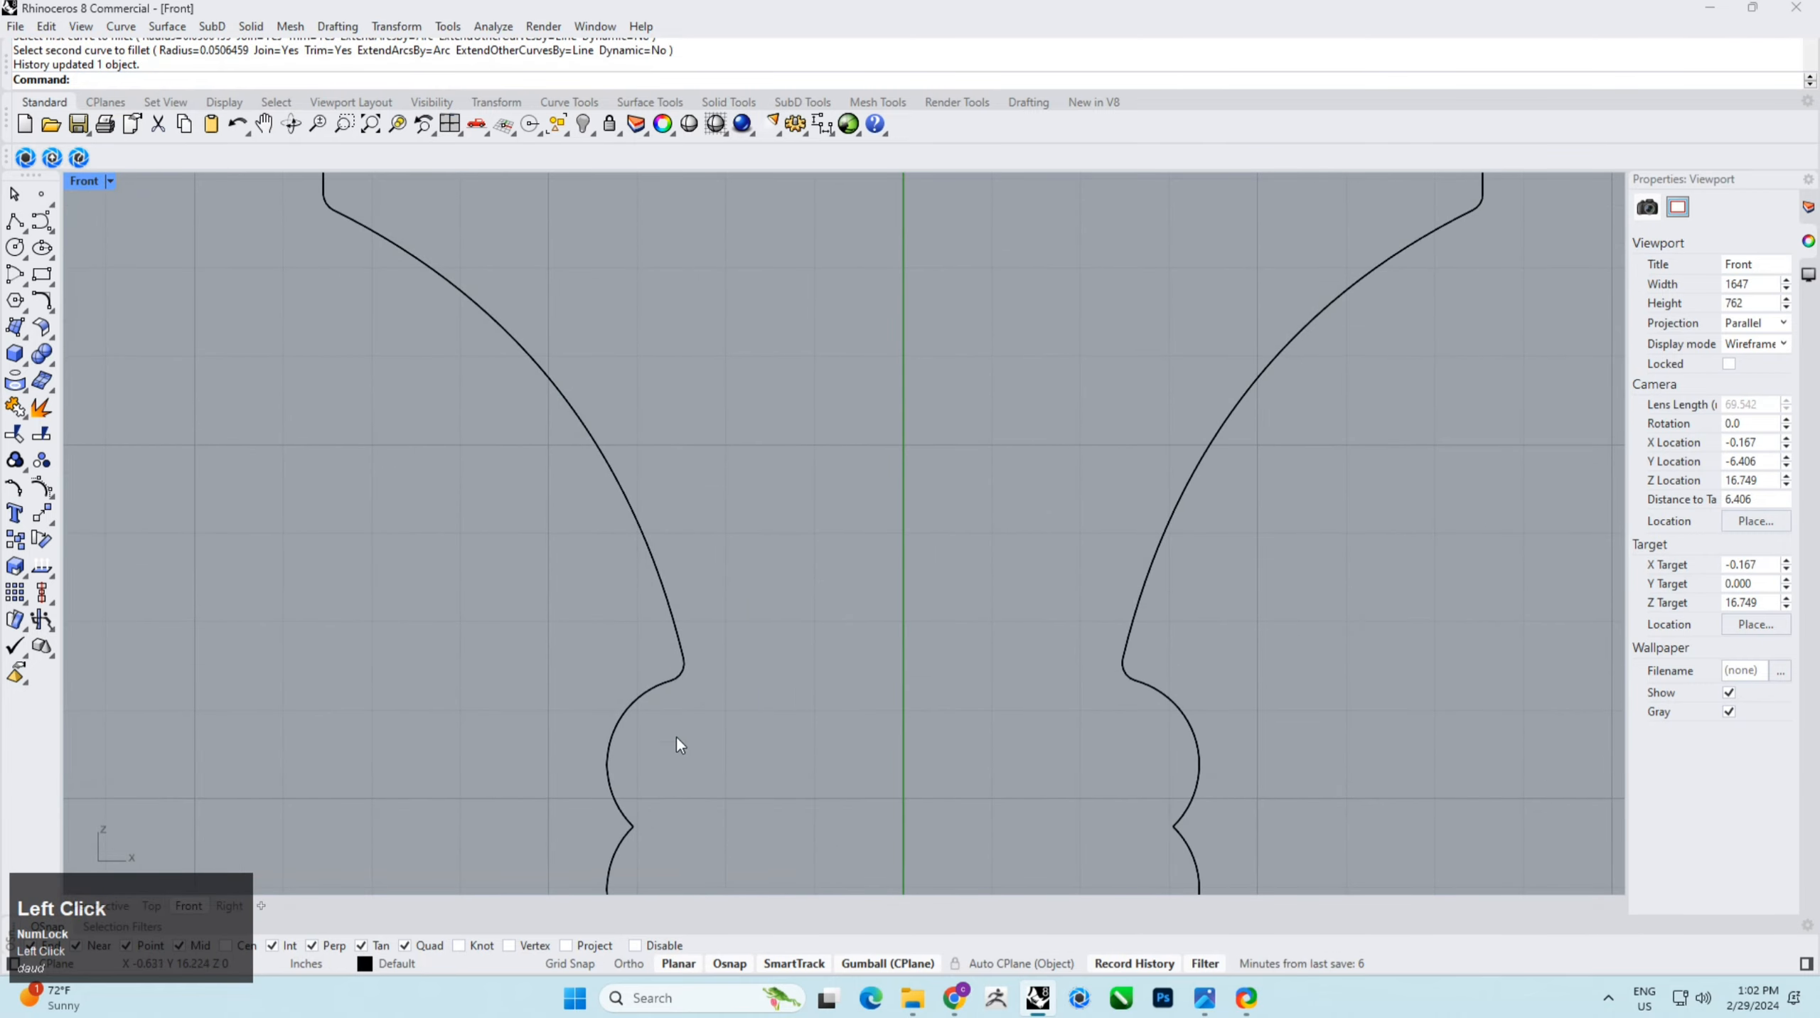
pyautogui.moveTo(660, 757); pyautogui.dragTo(659, 580, button='right')
pyautogui.press('space')
pyautogui.click(616, 637)
pyautogui.click(620, 661)
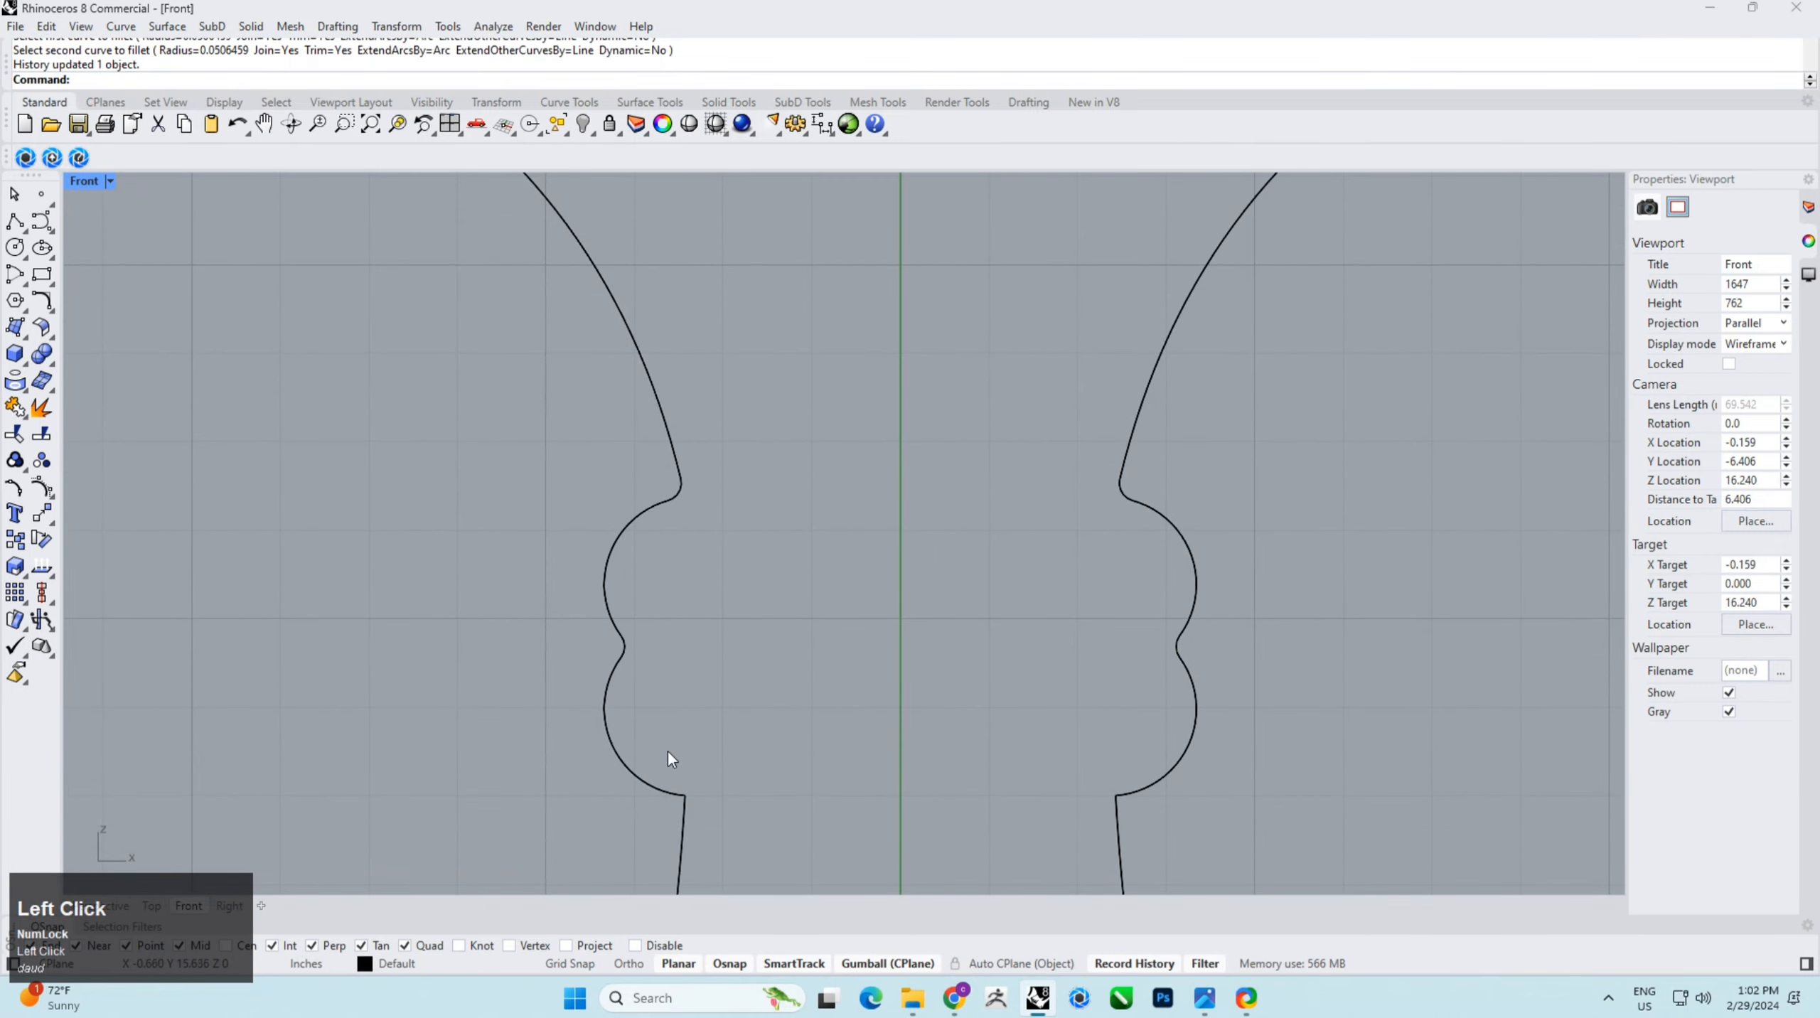
pyautogui.press('space')
pyautogui.click(671, 794)
pyautogui.click(688, 809)
# Step: Fillet the three sharp corners of the double bead just above the column's round bulb with the 0.051 in radius
pyautogui.scroll(-5, 654, 526)
pyautogui.moveTo(654, 526); pyautogui.dragTo(662, 629, button='right')
pyautogui.scroll(8, 661, 628)
pyautogui.press('space')
pyautogui.click(695, 512)
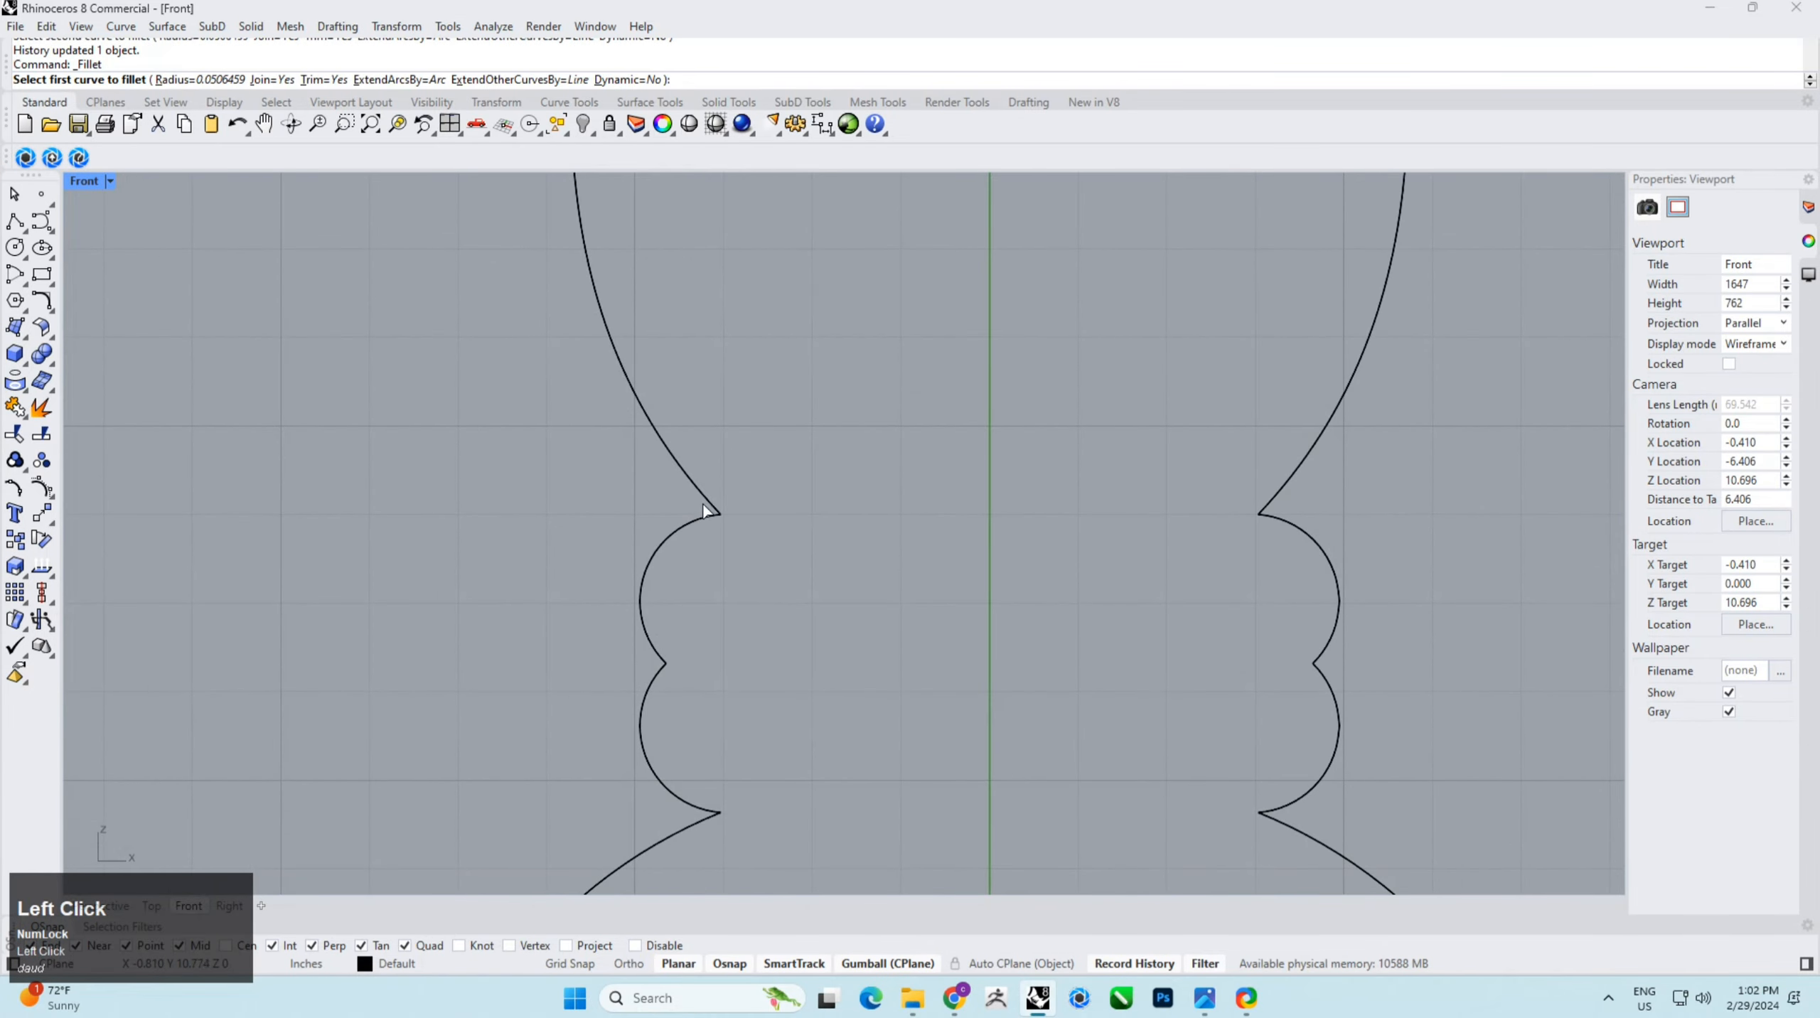
pyautogui.click(702, 512)
pyautogui.press('space')
pyautogui.click(662, 653)
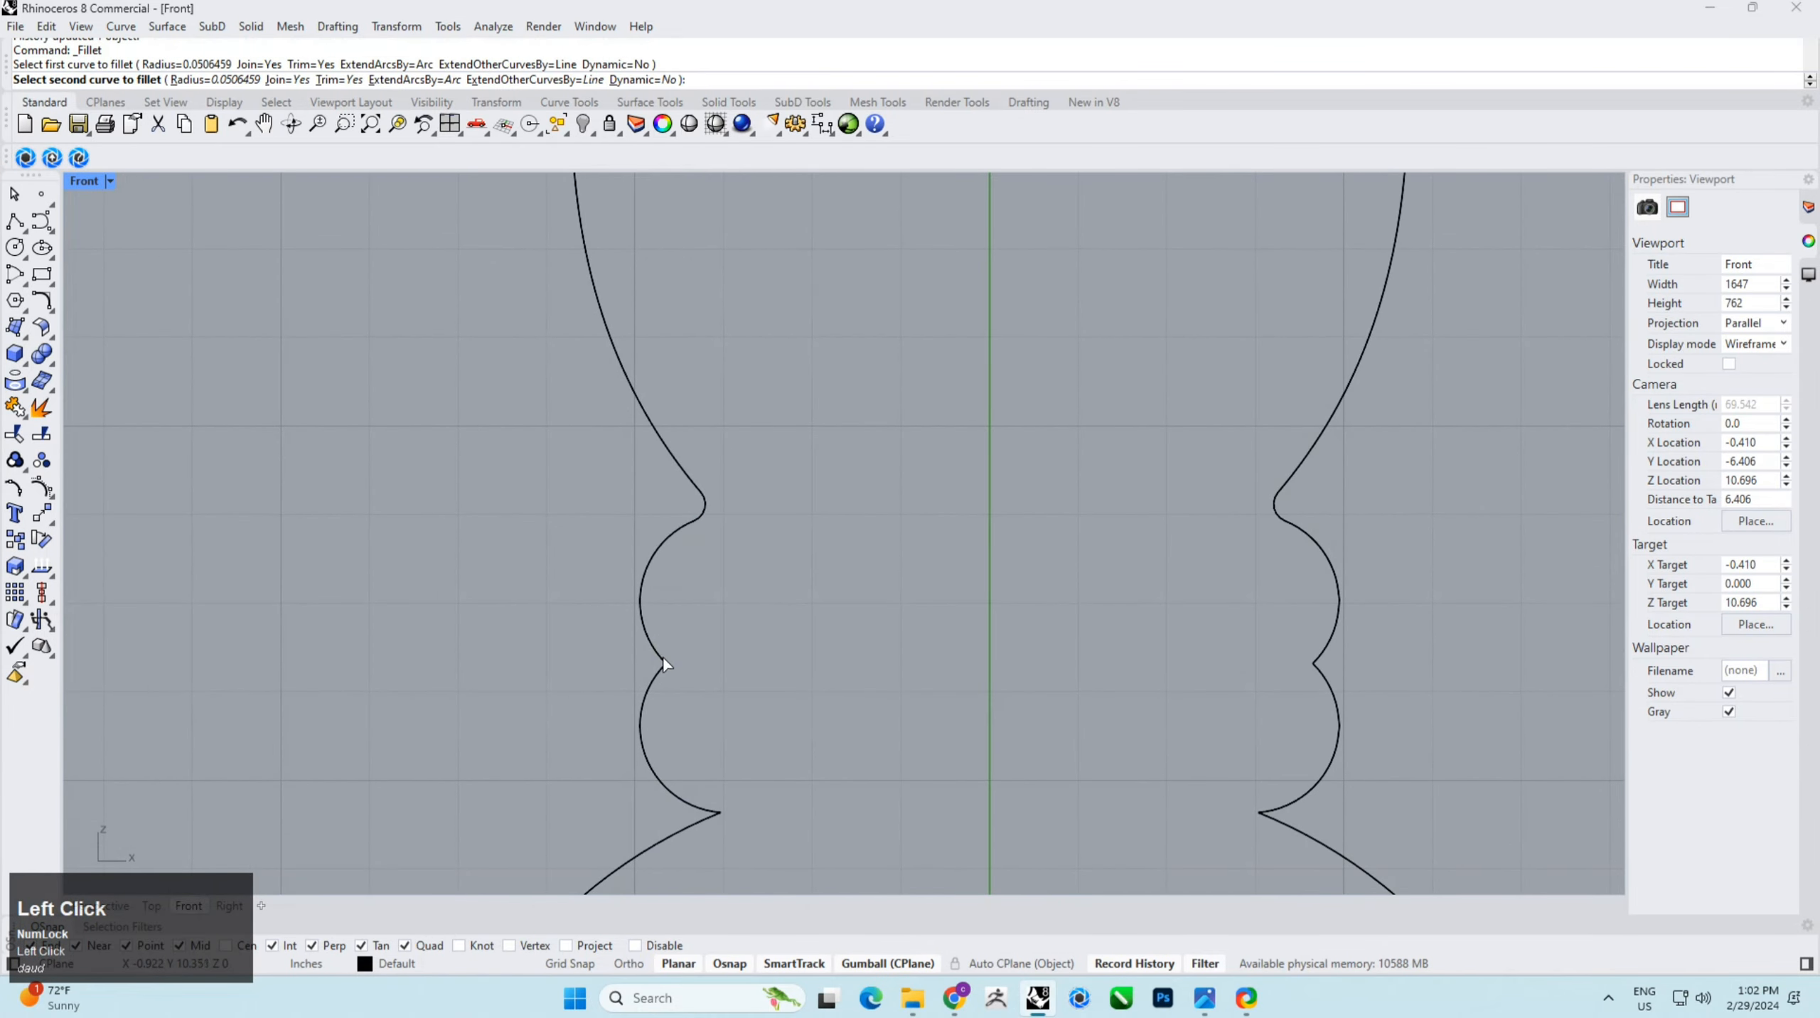
pyautogui.click(661, 675)
pyautogui.moveTo(661, 677); pyautogui.dragTo(677, 430, button='right')
pyautogui.press('space')
pyautogui.click(717, 529)
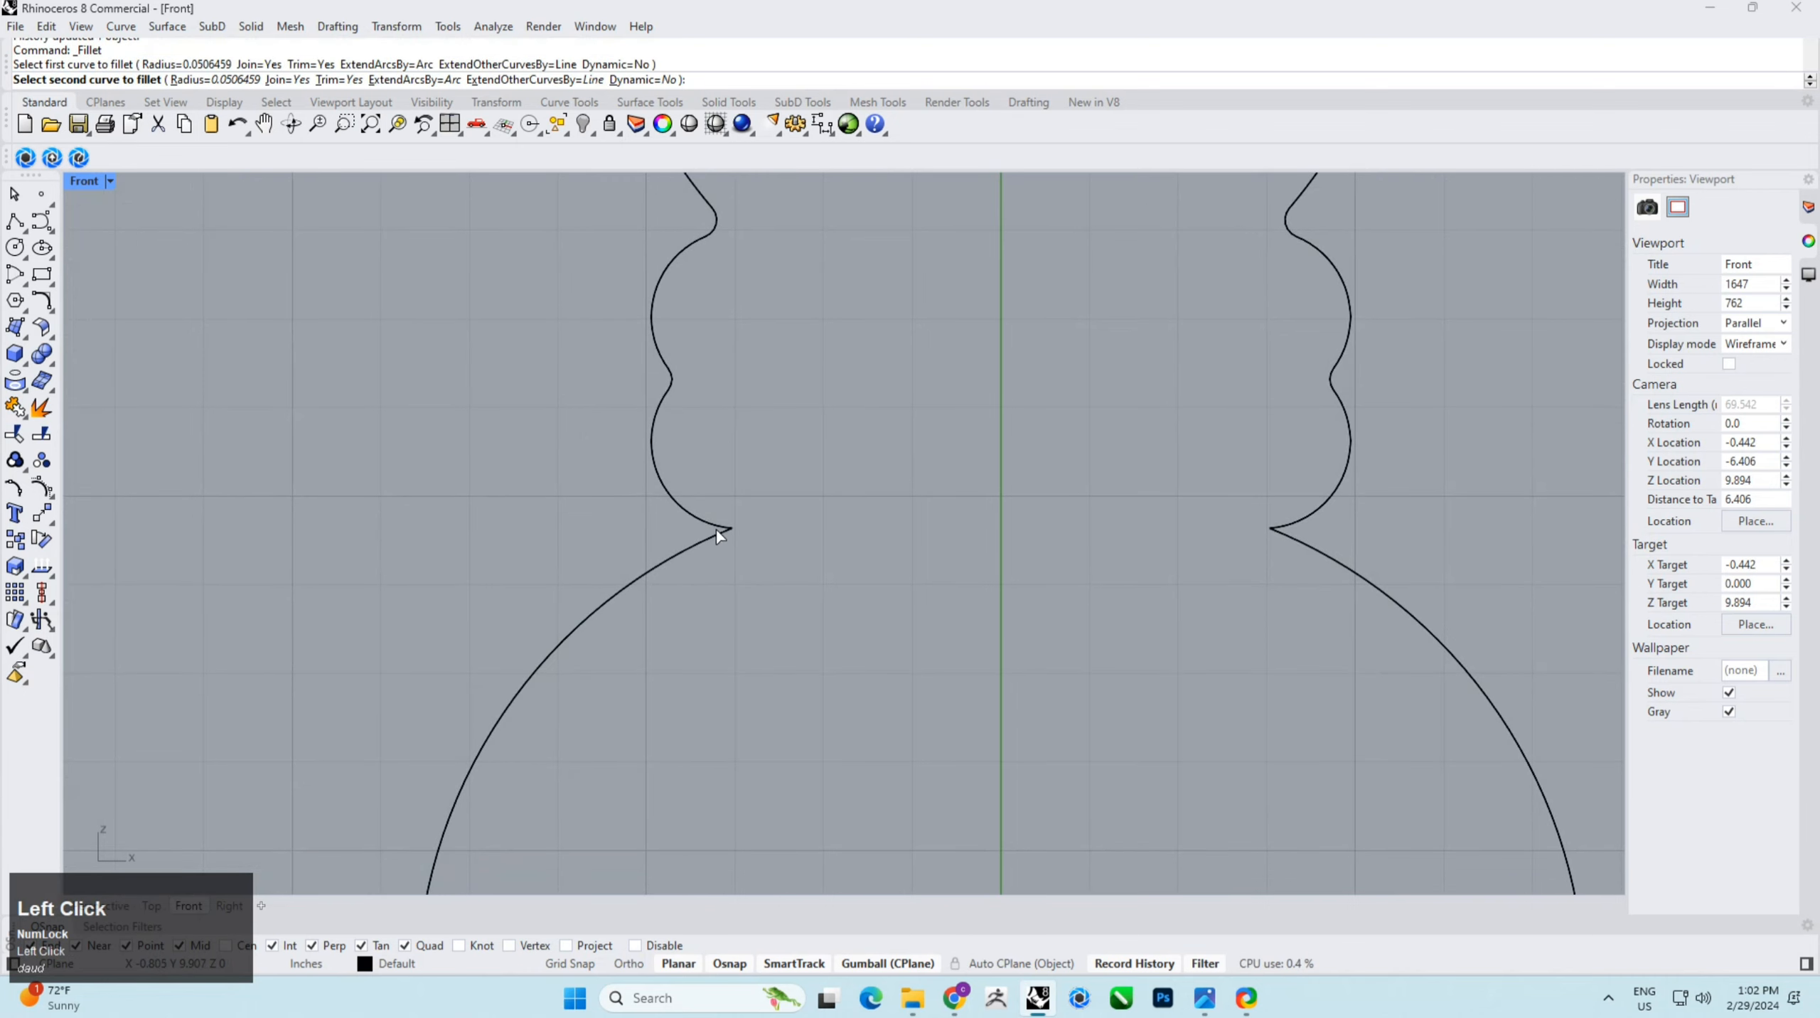
pyautogui.click(697, 547)
# Step: Fillet the three sharp corners of the double bead just below the column's round bulb with the 0.051 in radius
pyautogui.scroll(-5, 784, 463)
pyautogui.moveTo(744, 741); pyautogui.dragTo(738, 495, button='right')
pyautogui.scroll(5, 707, 504)
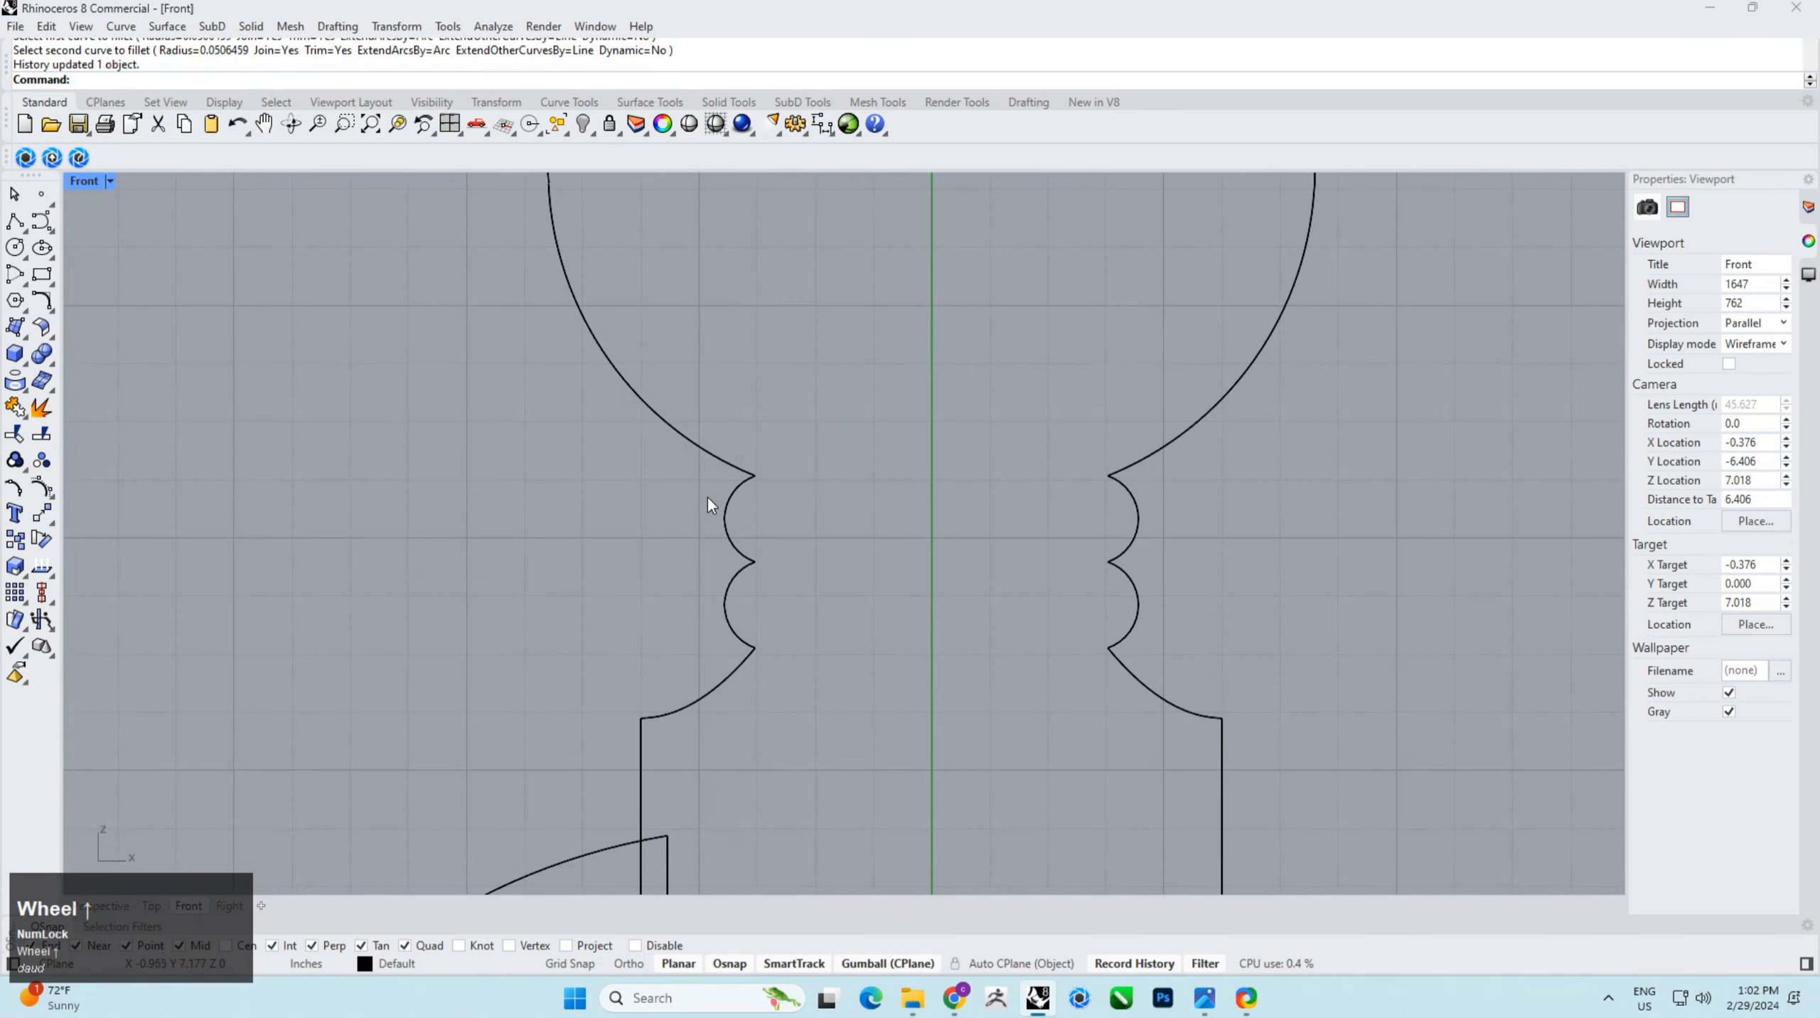
pyautogui.press('space')
pyautogui.click(730, 490)
pyautogui.click(733, 465)
pyautogui.press('space')
pyautogui.click(749, 572)
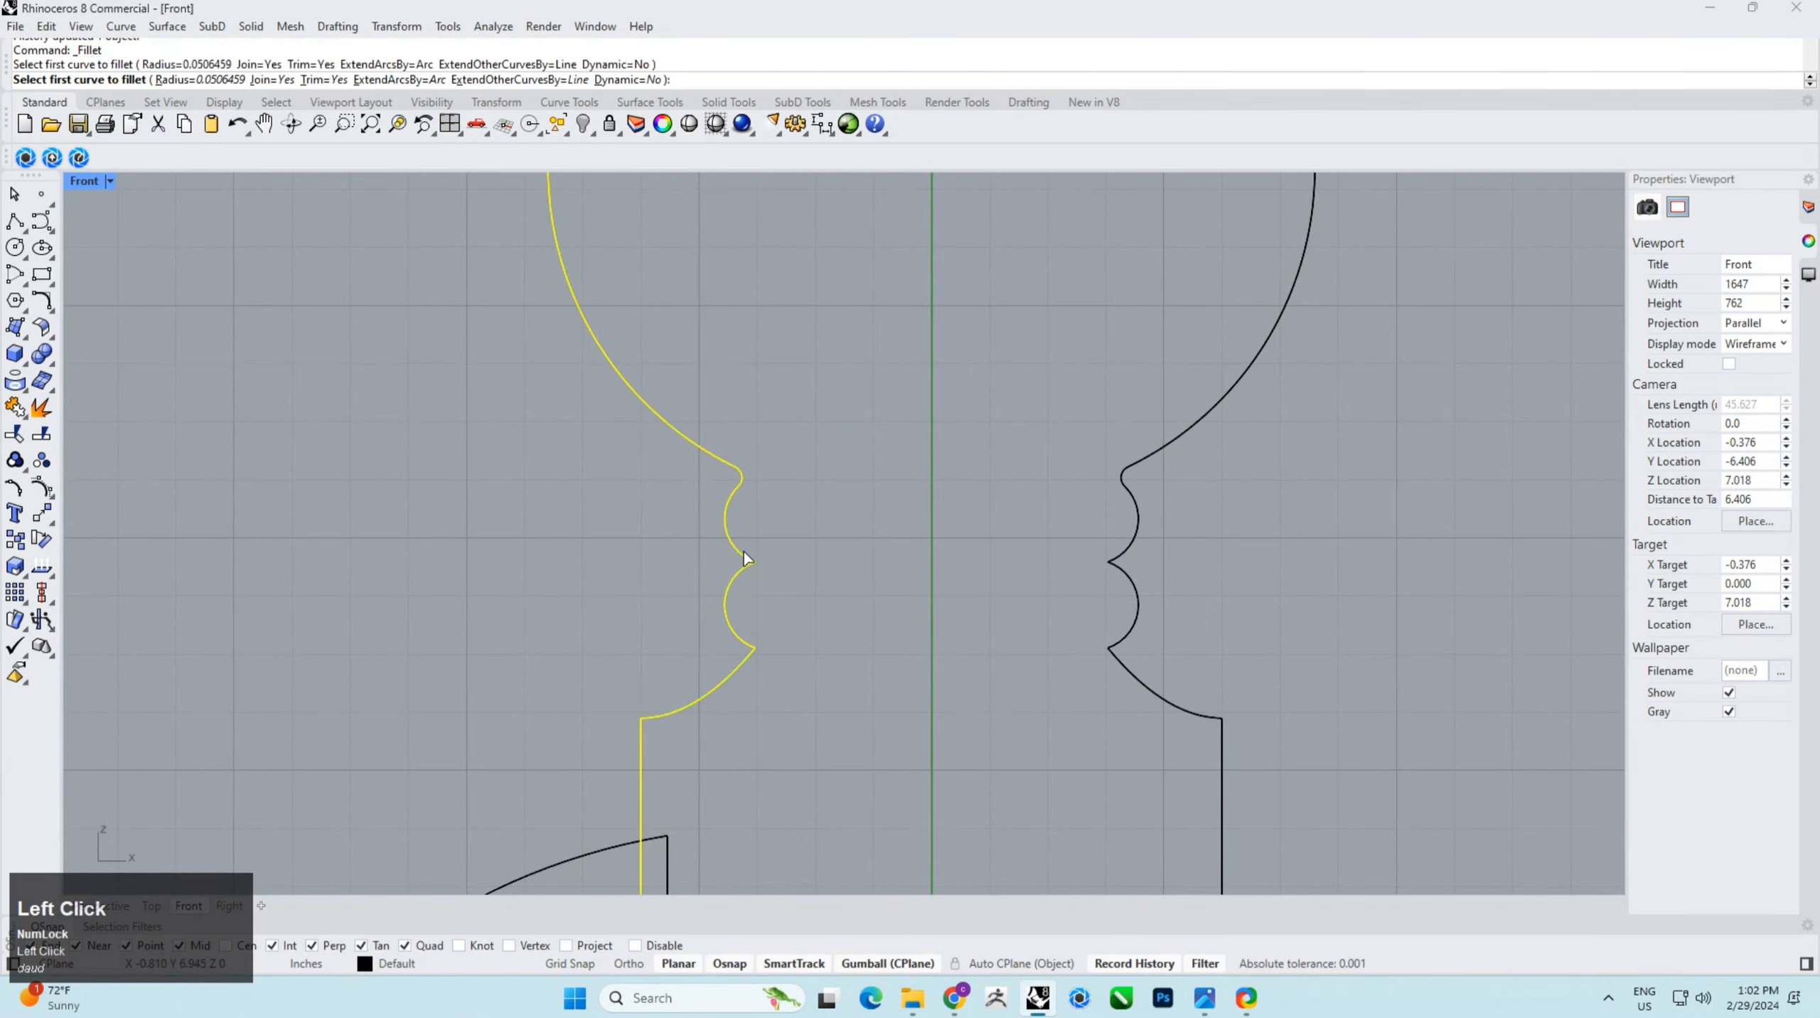
pyautogui.click(743, 552)
pyautogui.press('space')
pyautogui.click(739, 621)
pyautogui.click(749, 660)
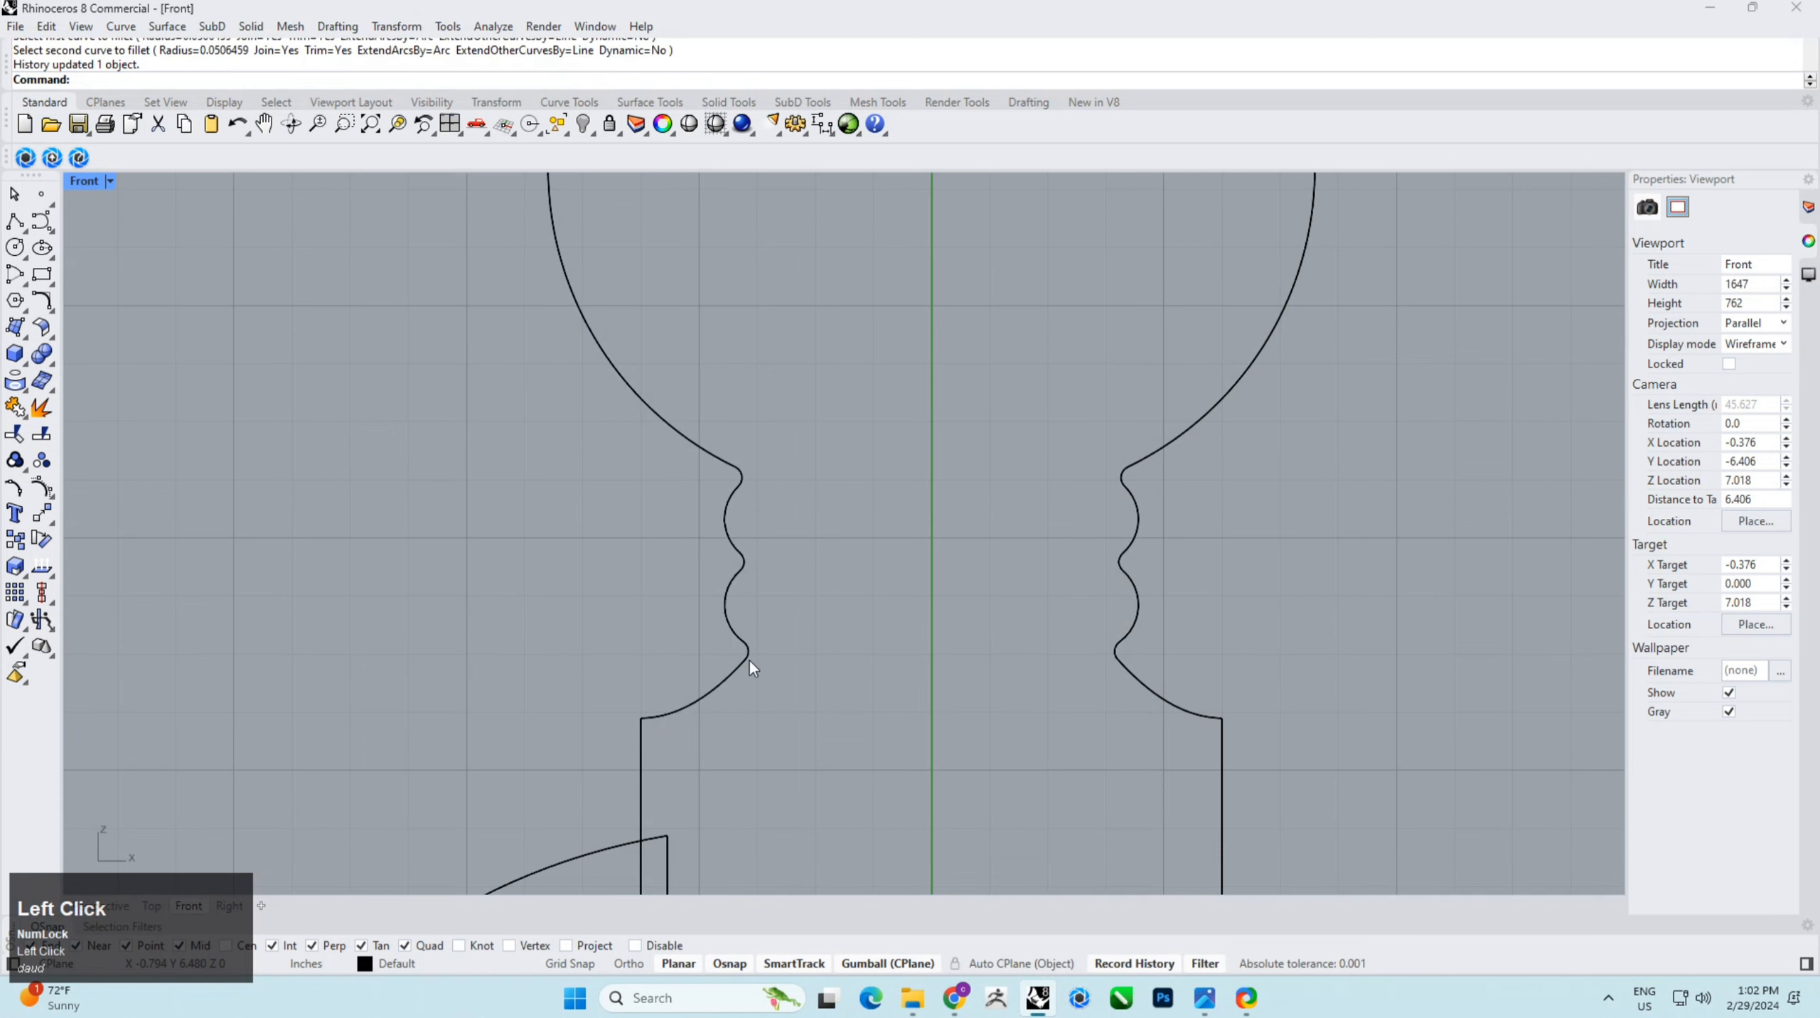
# Step: Fillet the corner between the lower flare and the column's straight side, picking a radius of about 0.383 in
pyautogui.moveTo(810, 610); pyautogui.dragTo(760, 467, button='right')
pyautogui.press('space')
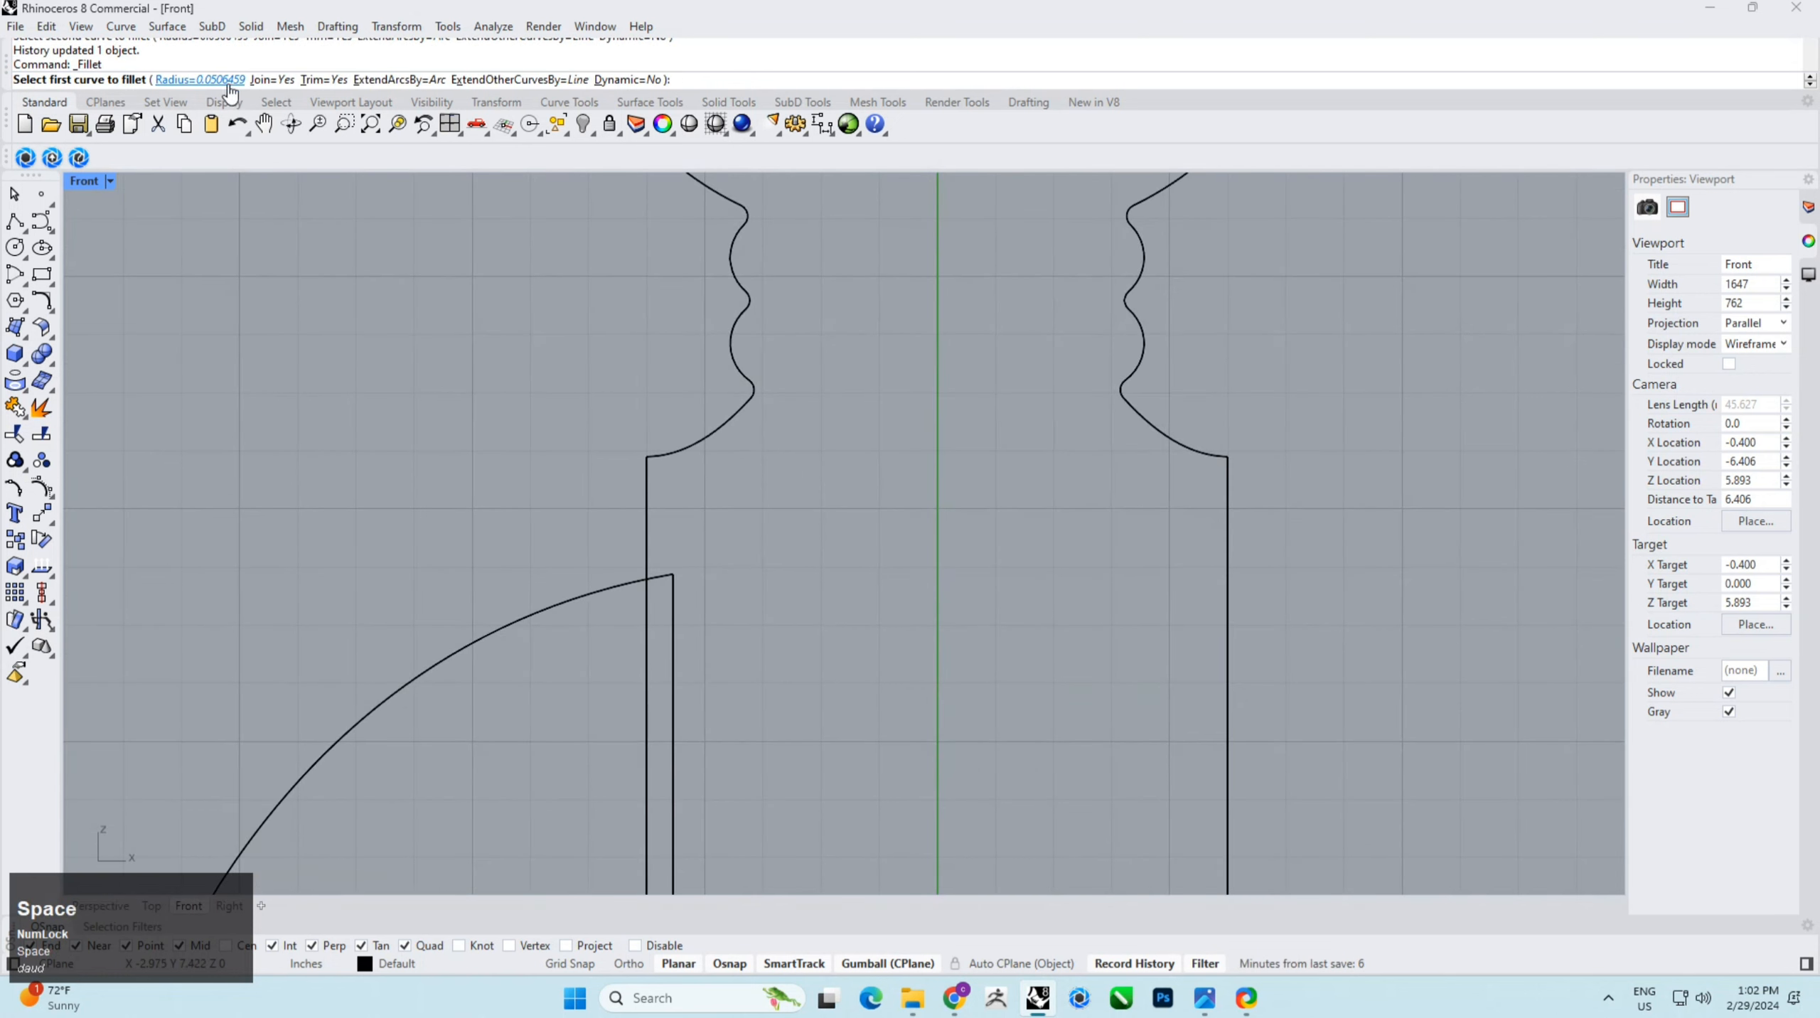
pyautogui.click(222, 80)
pyautogui.click(646, 456)
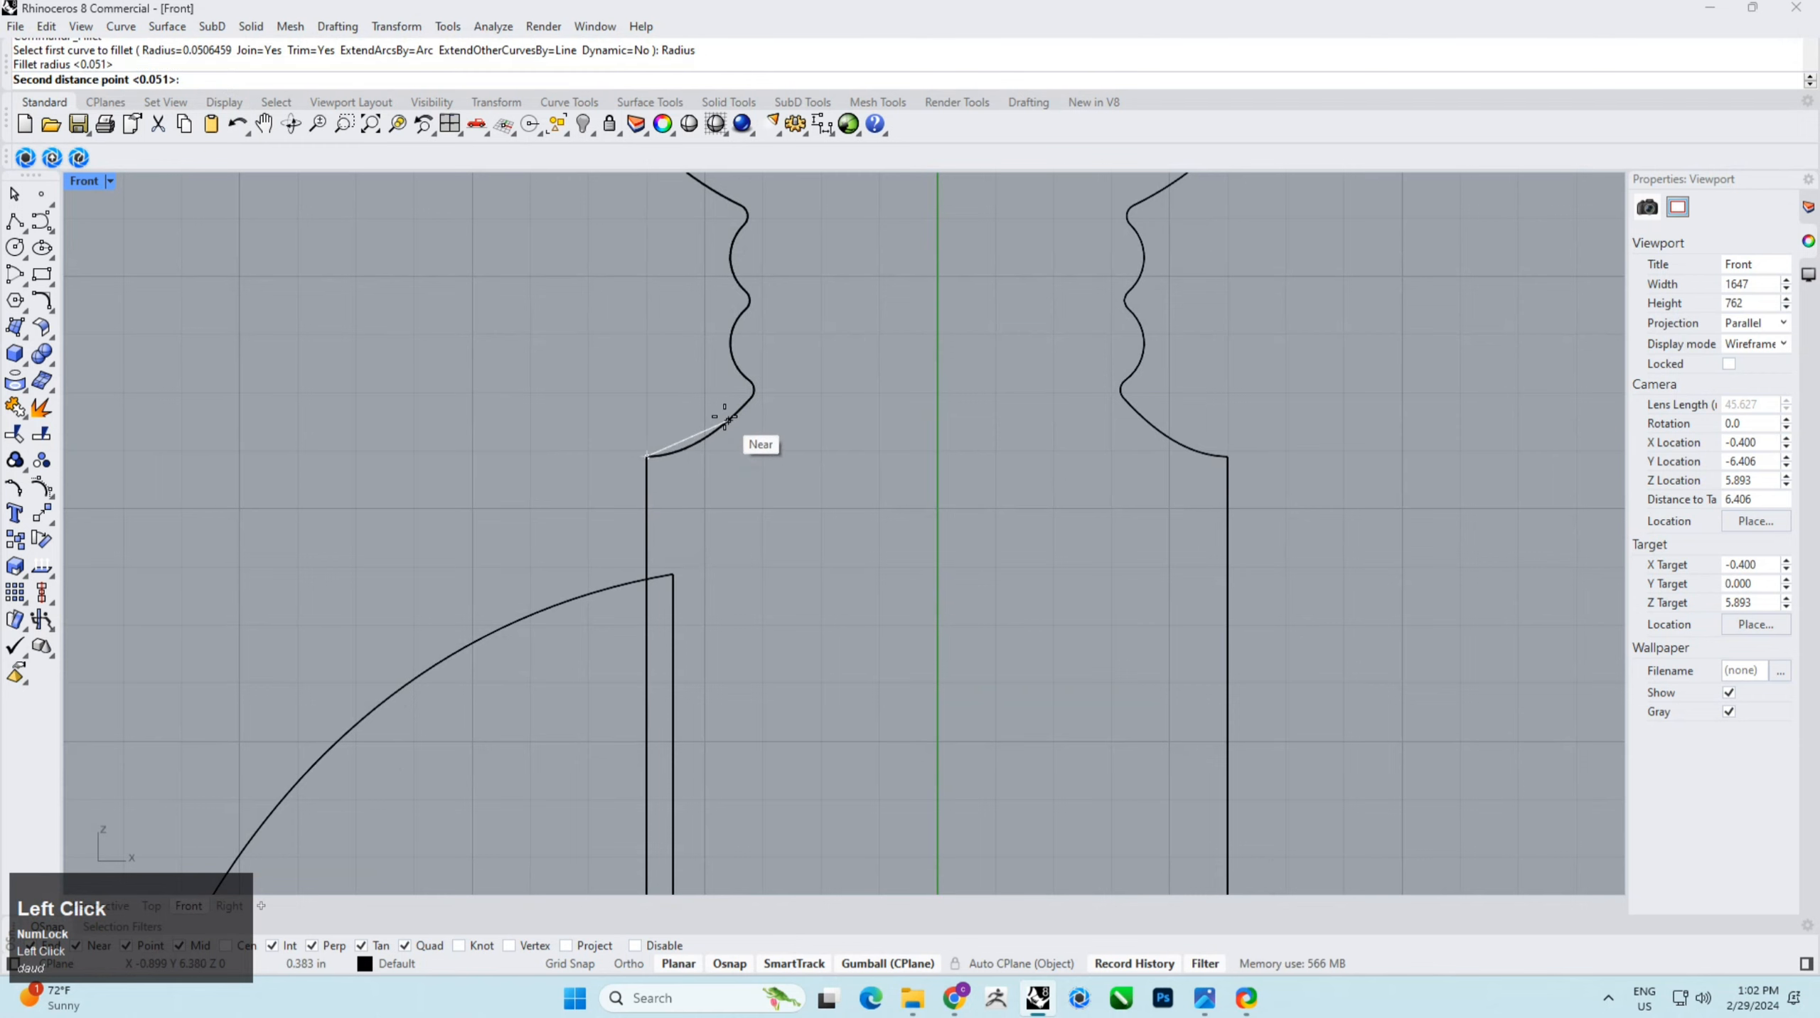
pyautogui.click(709, 436)
pyautogui.click(652, 501)
pyautogui.click(645, 506)
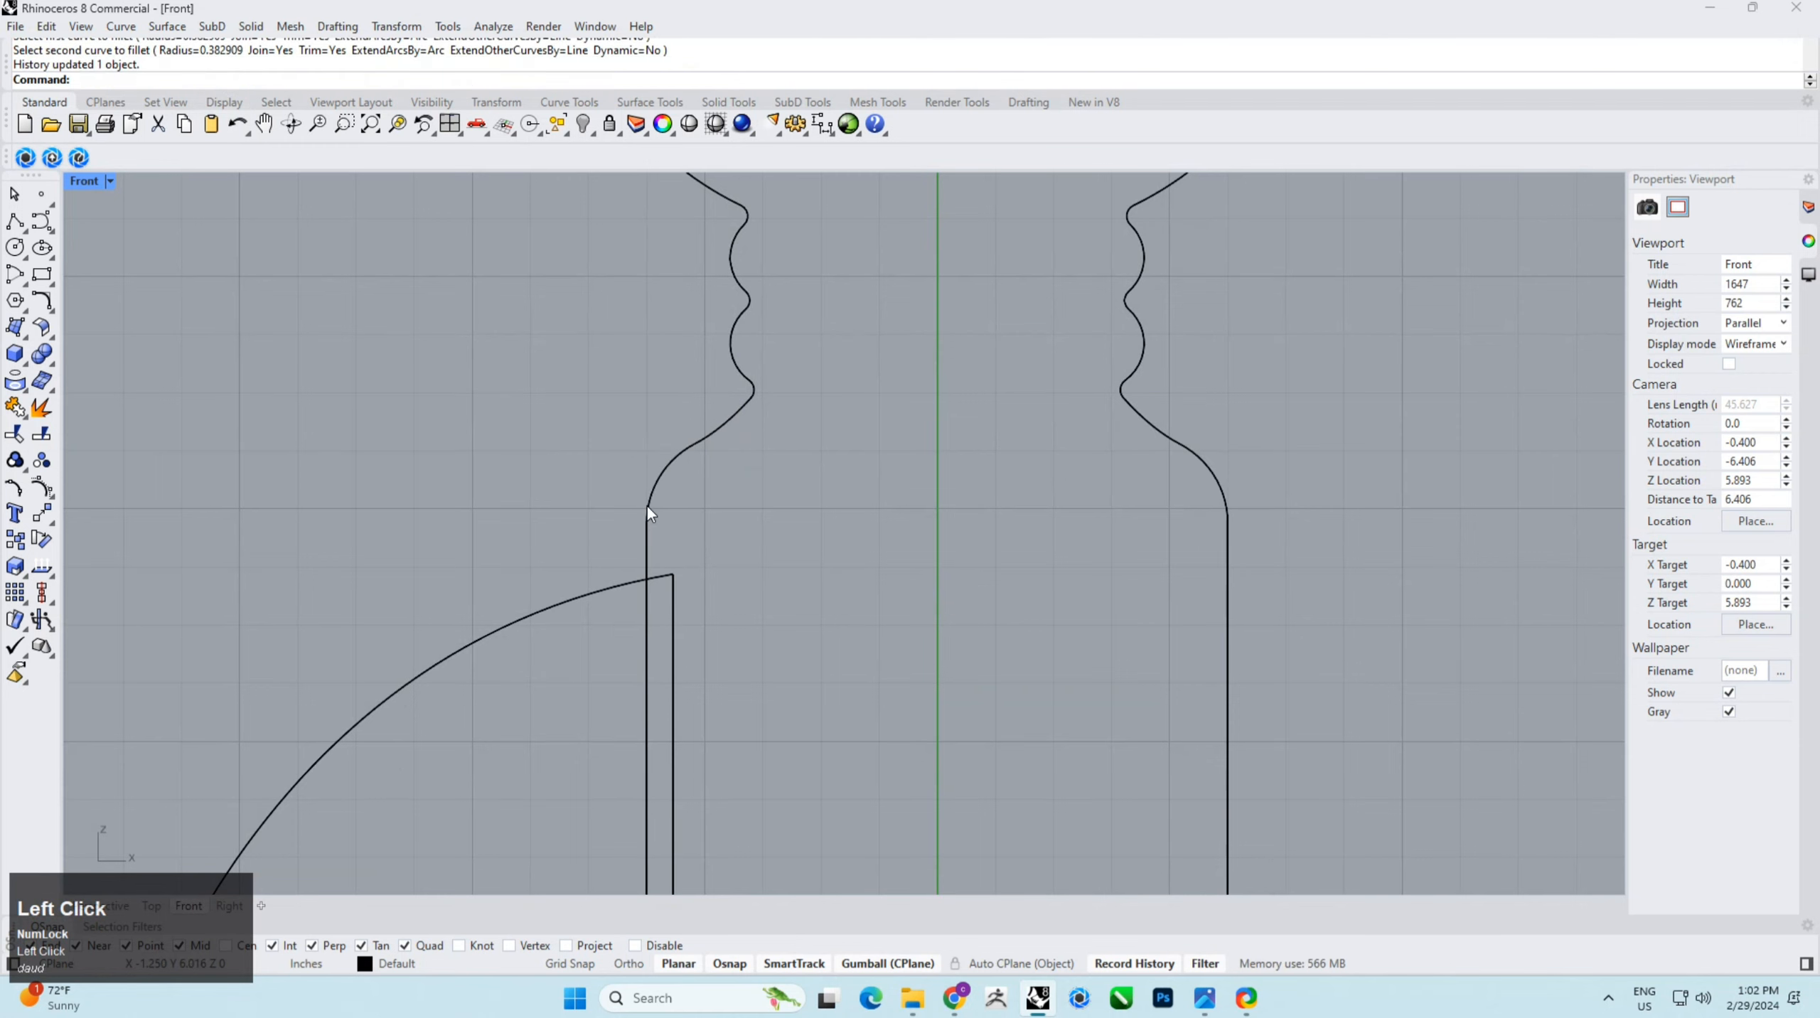
# Step: Fillet the column's bottom outer corner, between the straight side and the underside, with the same 0.383 in radius
pyautogui.scroll(-3, 803, 444)
pyautogui.moveTo(767, 502); pyautogui.dragTo(724, 605, button='right')
pyautogui.scroll(4, 724, 606)
pyautogui.press('space')
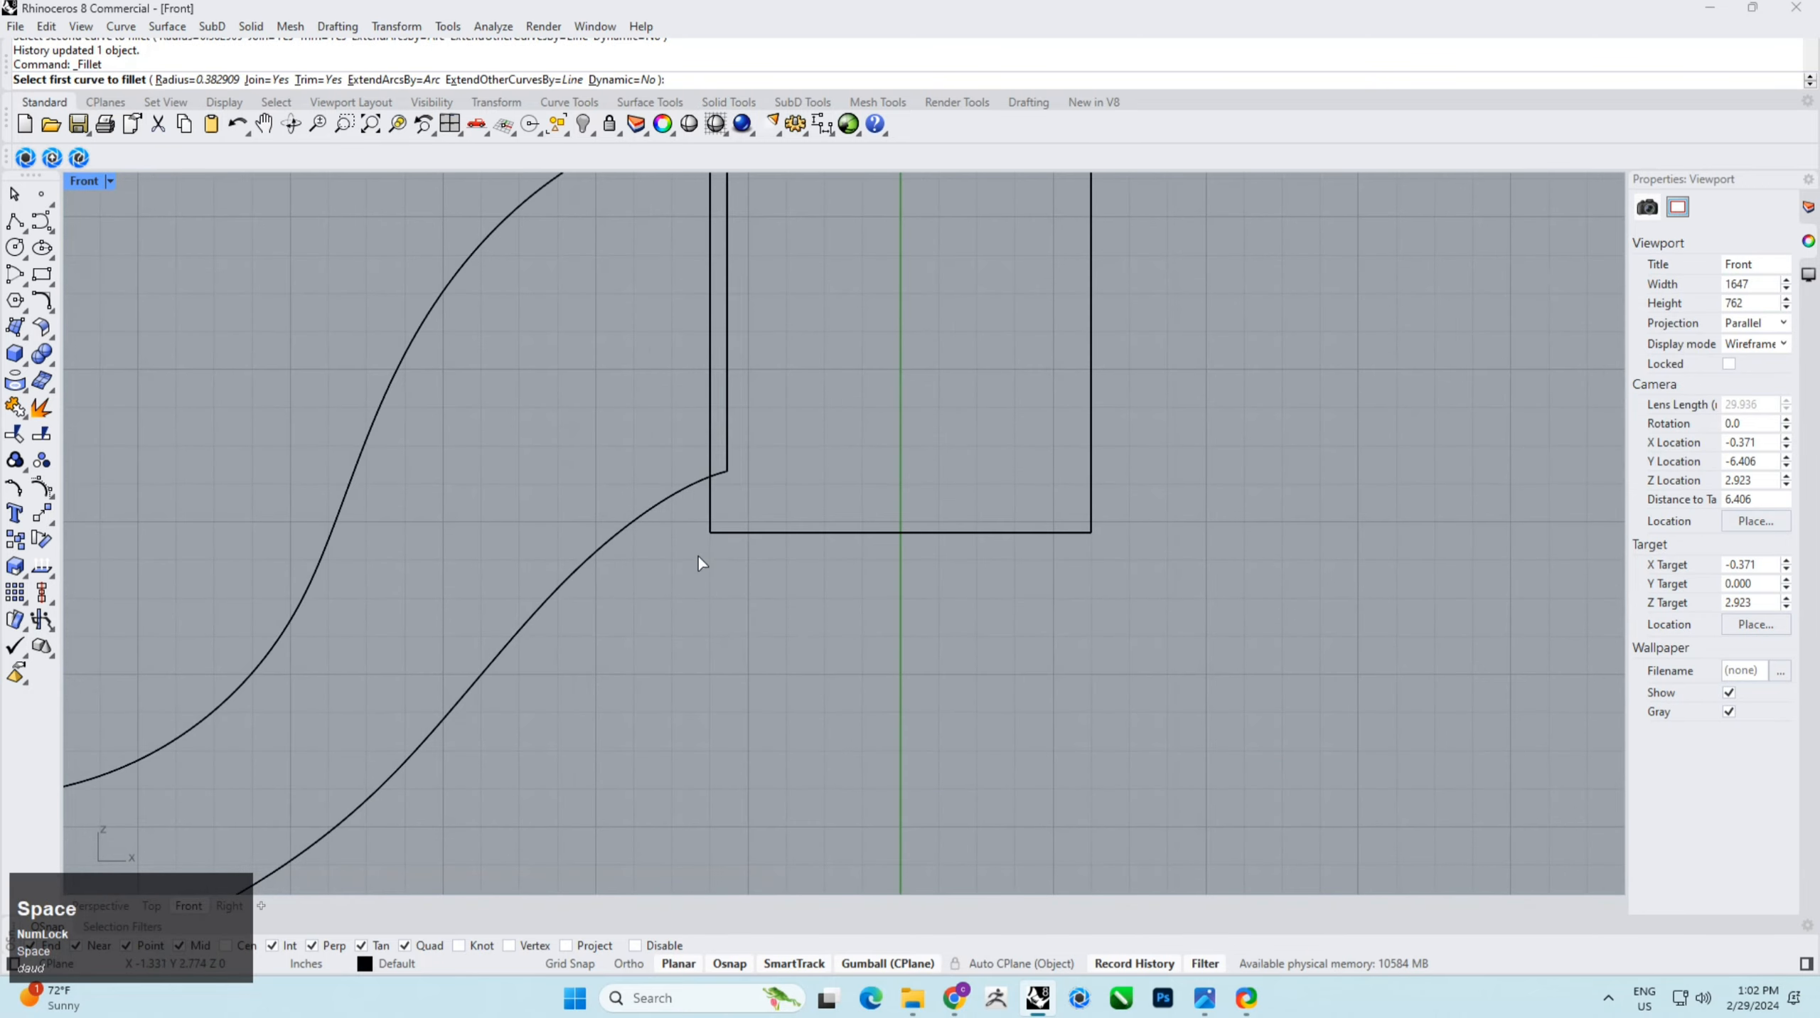
pyautogui.click(711, 510)
pyautogui.click(723, 533)
pyautogui.scroll(-12, 722, 585)
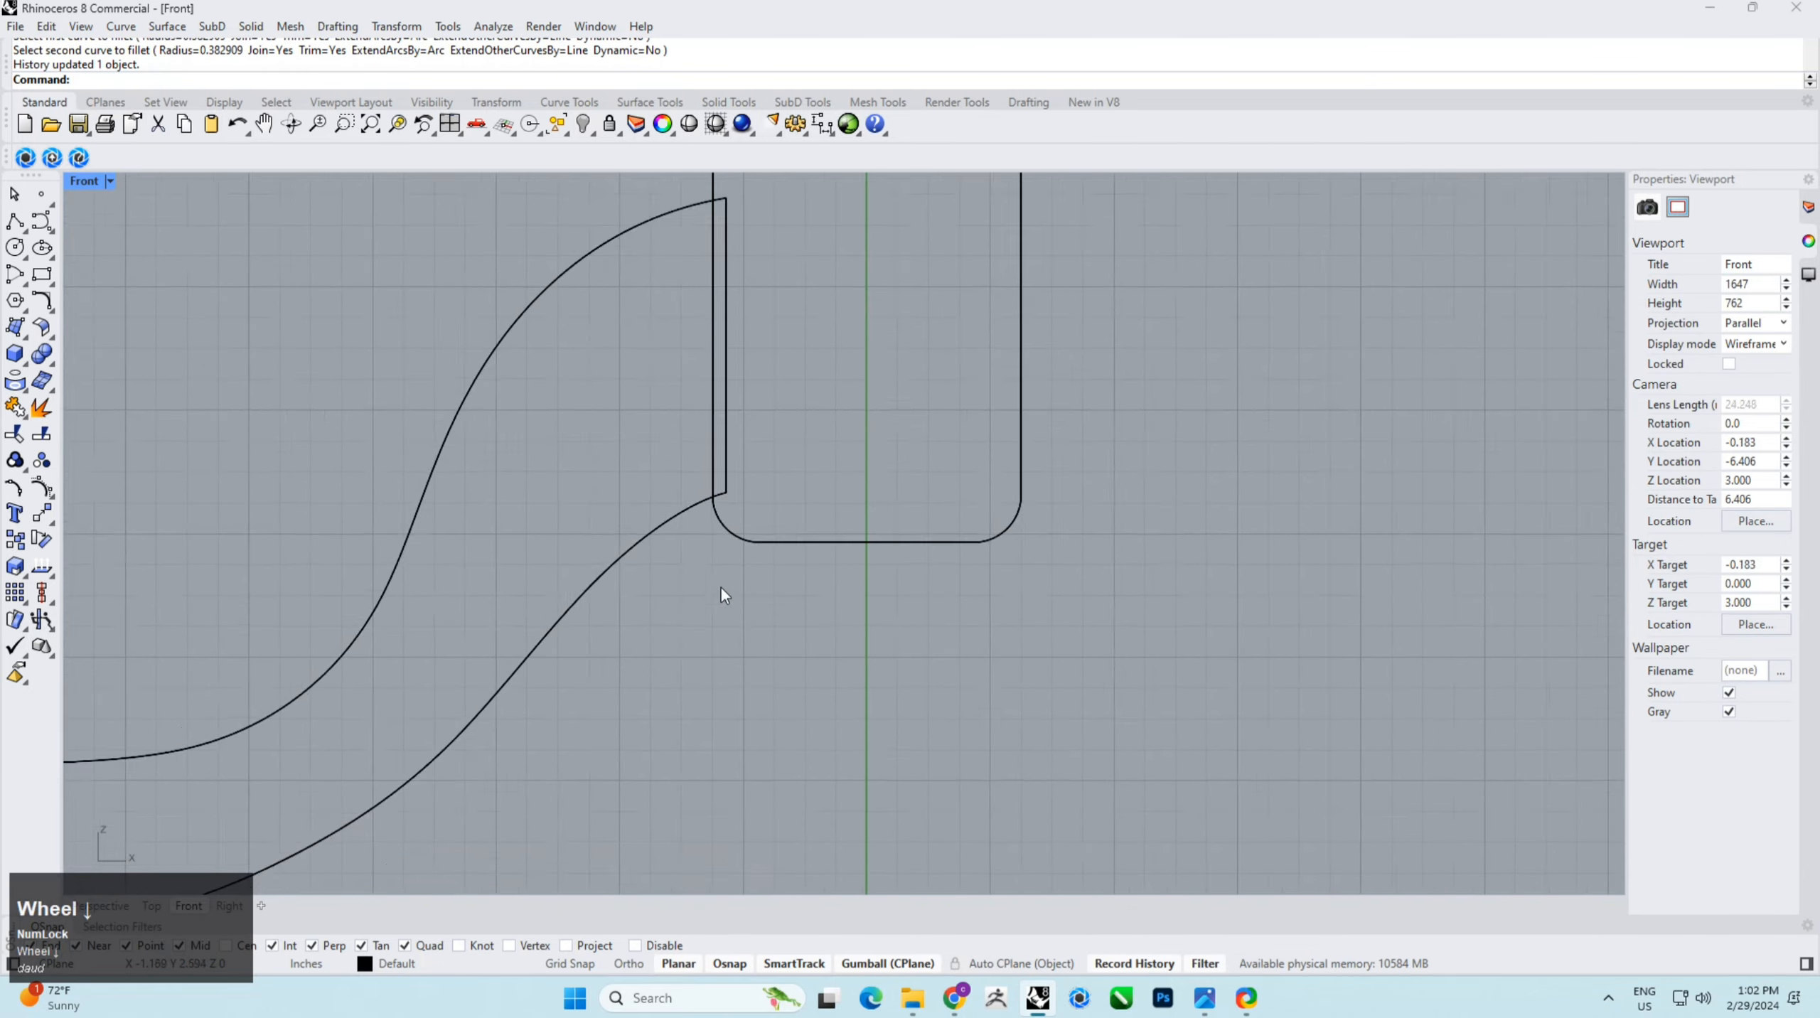
# Step: Delete the mirrored copy of the column profile on the far side of the centre axis
pyautogui.moveTo(802, 522); pyautogui.dragTo(796, 666, button='right')
pyautogui.scroll(-2, 819, 385)
pyautogui.scroll(-2, 819, 376)
pyautogui.moveTo(819, 375); pyautogui.dragTo(778, 539, button='right')
pyautogui.moveTo(782, 438); pyautogui.dragTo(740, 498, button='right')
pyautogui.moveTo(756, 449); pyautogui.dragTo(695, 526)
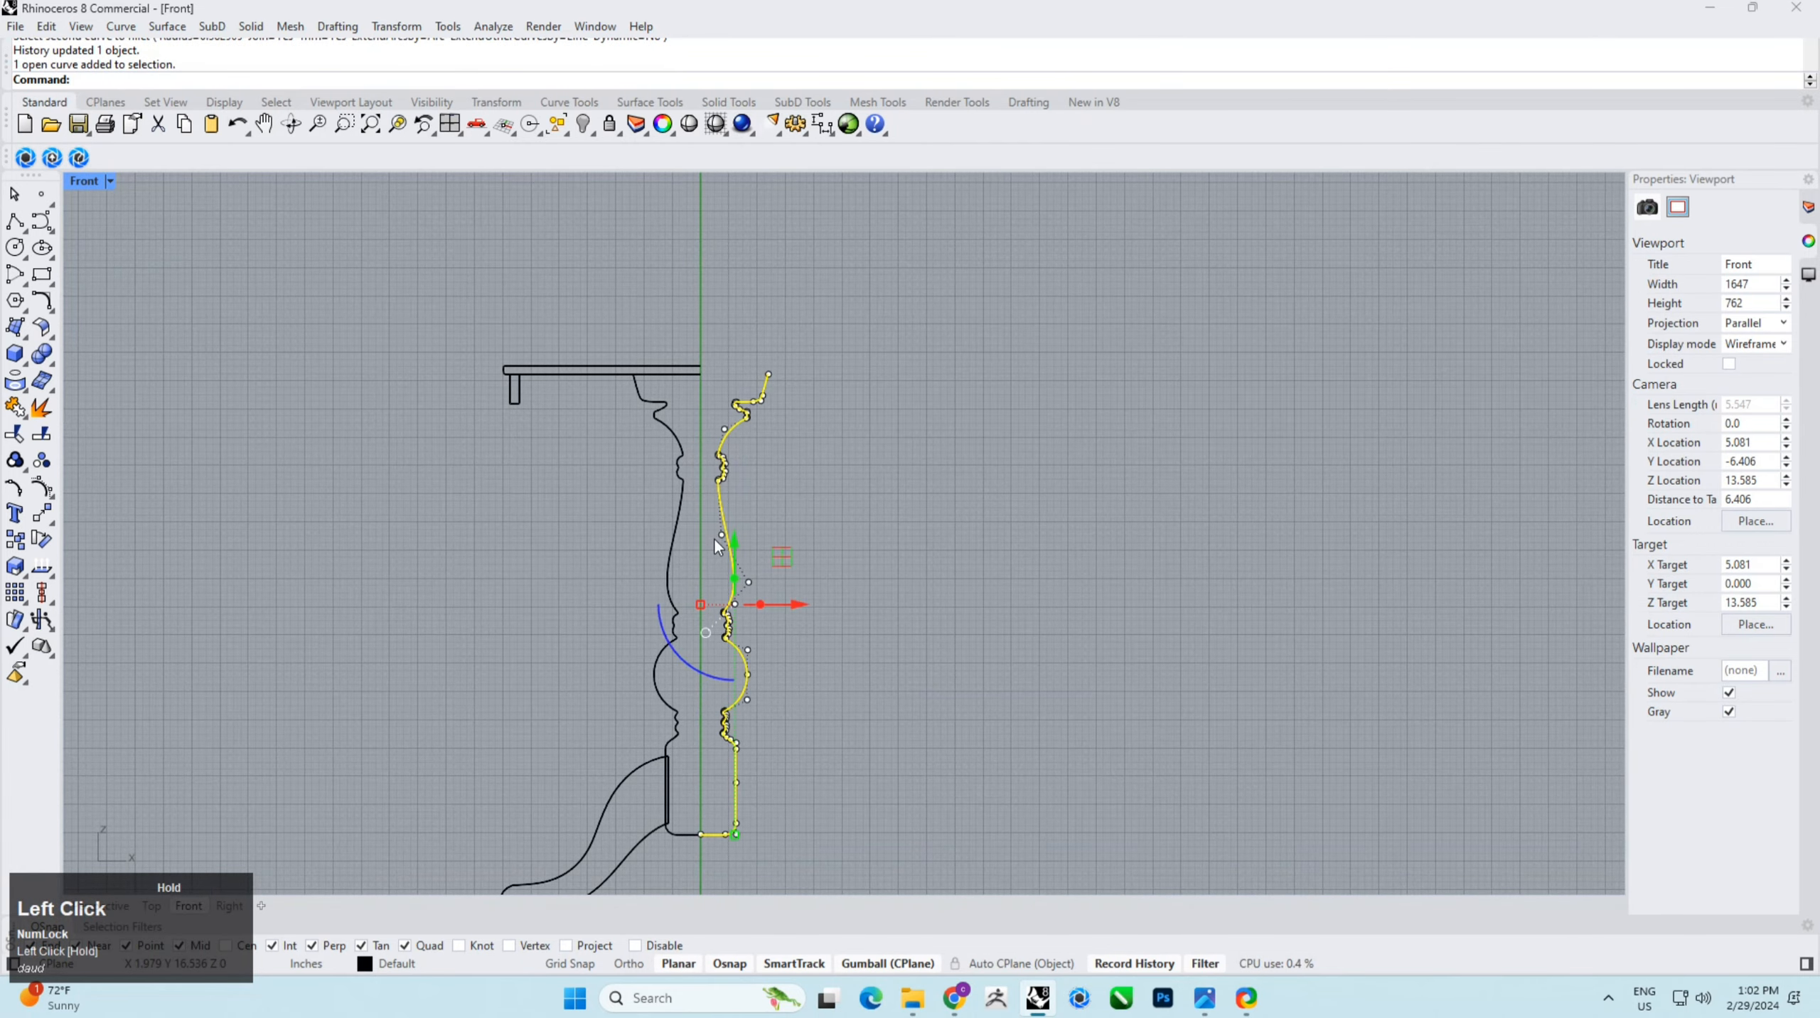
pyautogui.press('Delete')
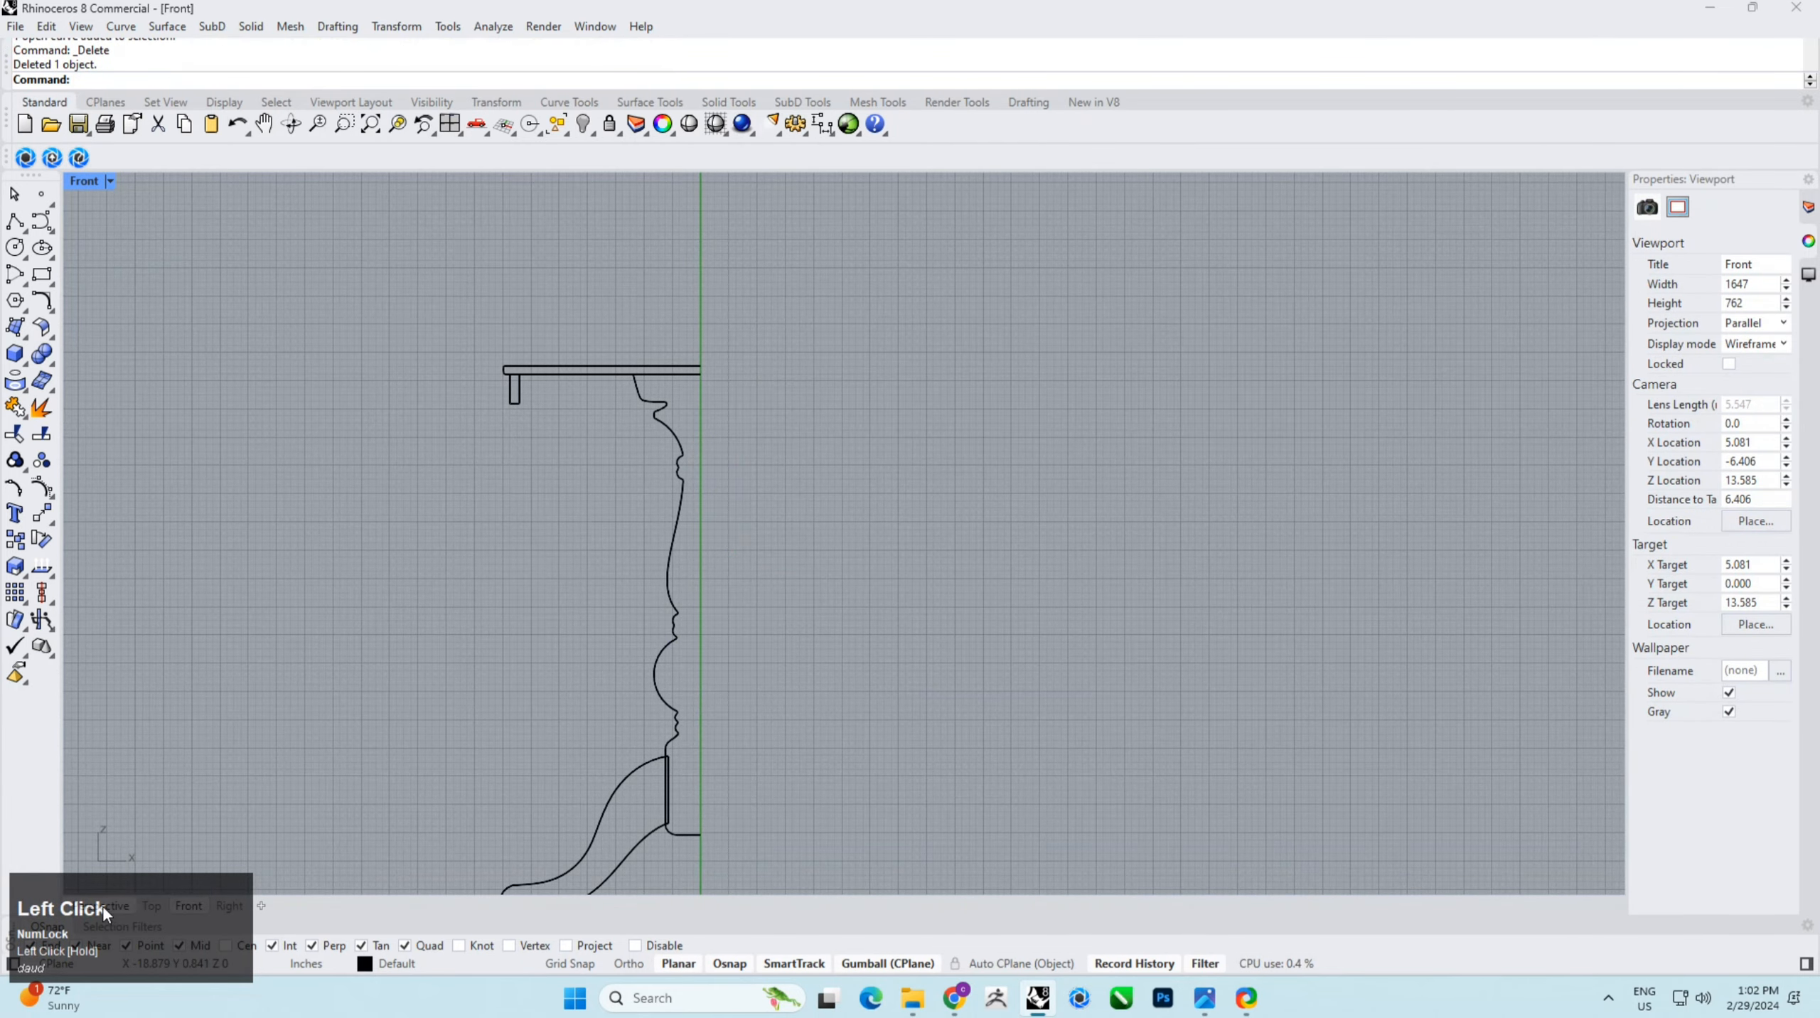
# Step: In the Perspective view, revolve the tabletop, apron and column profile curves 360° about the vertical axis through the origin
pyautogui.click(104, 907)
pyautogui.scroll(-8, 705, 537)
pyautogui.keyDown('shift'); pyautogui.moveTo(761, 456); pyautogui.dragTo(614, 716, button='right'); pyautogui.keyUp('shift')
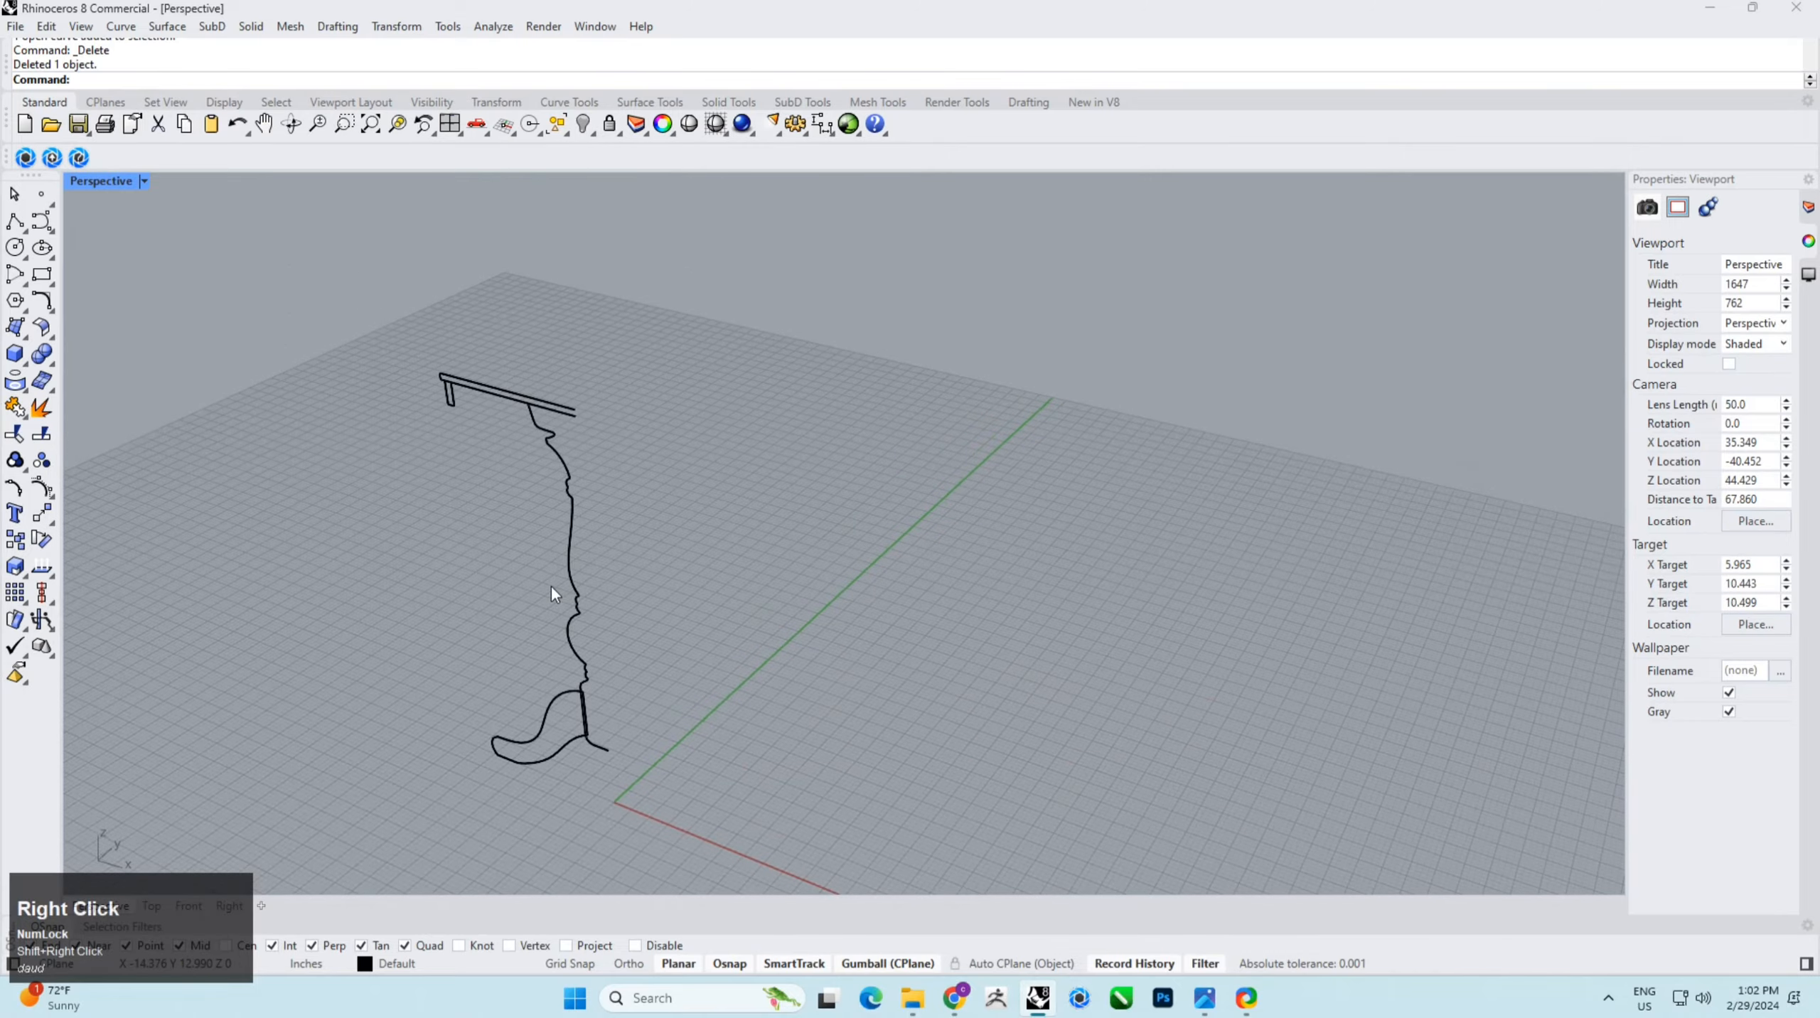
pyautogui.moveTo(553, 590); pyautogui.dragTo(662, 510, button='right')
pyautogui.scroll(3, 734, 274)
pyautogui.moveTo(755, 227); pyautogui.dragTo(557, 354)
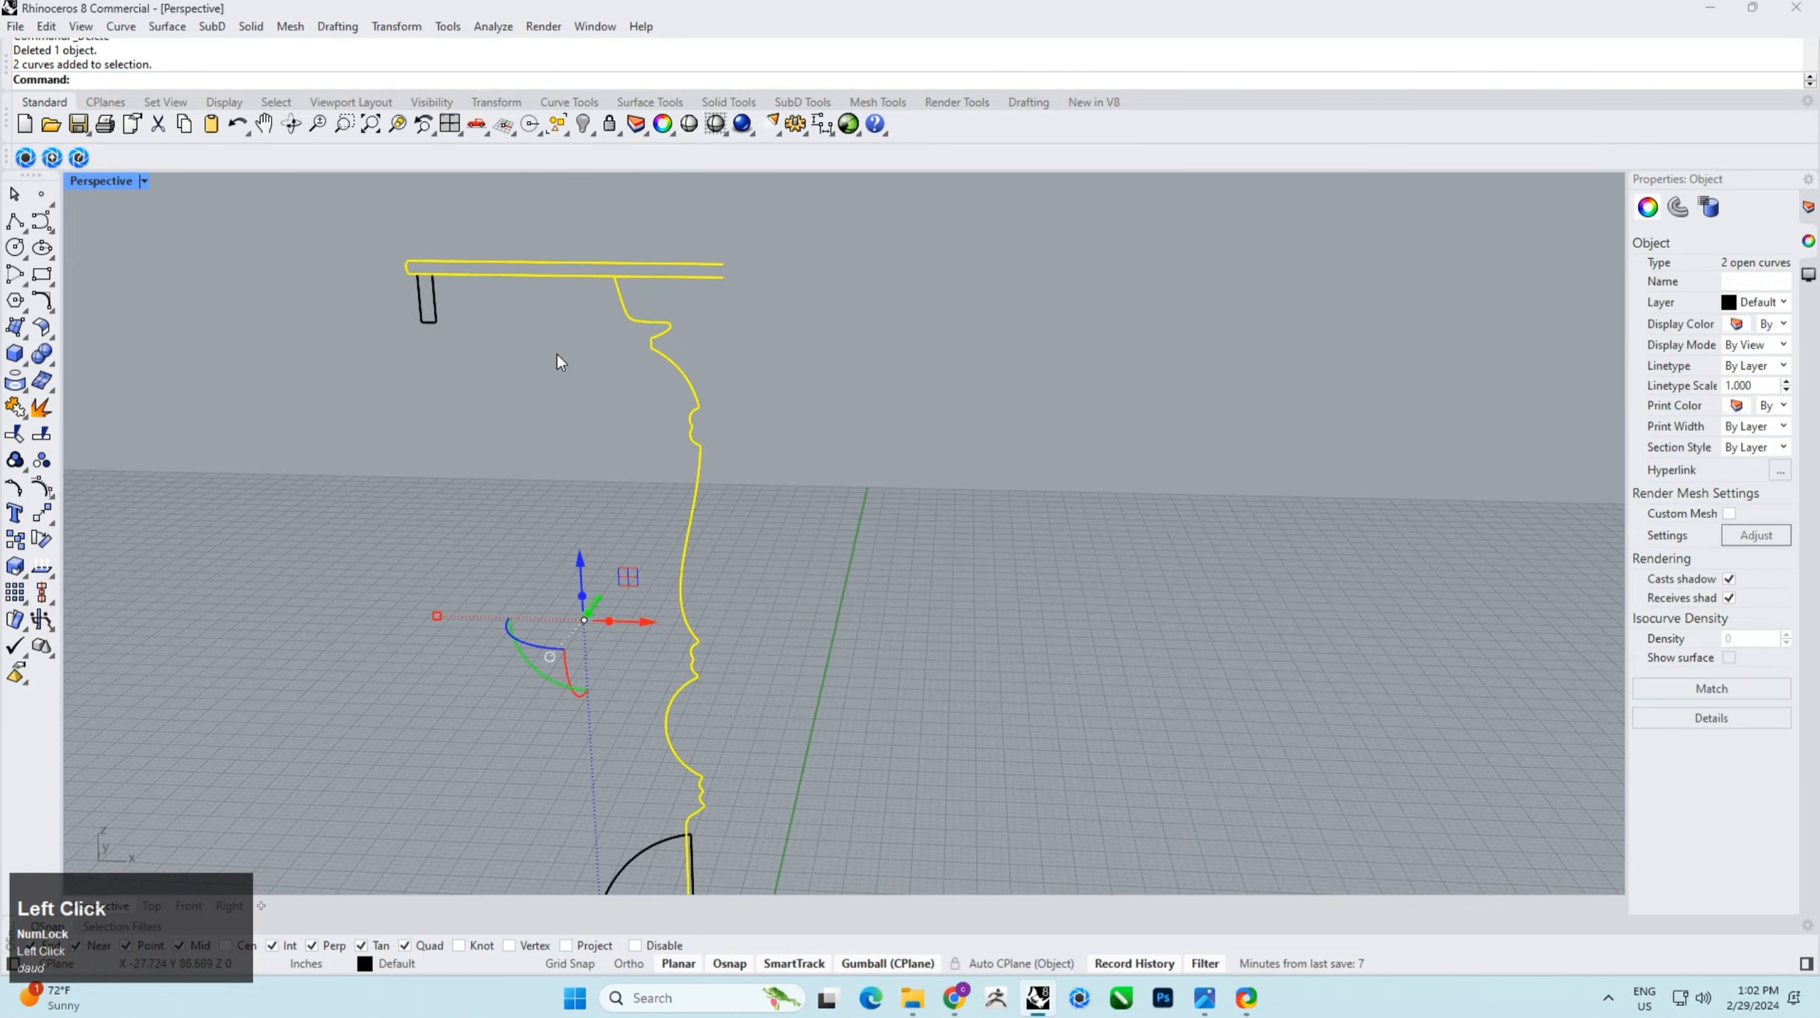
pyautogui.click(455, 321)
pyautogui.moveTo(856, 402); pyautogui.dragTo(431, 281)
pyautogui.scroll(-2, 608, 401)
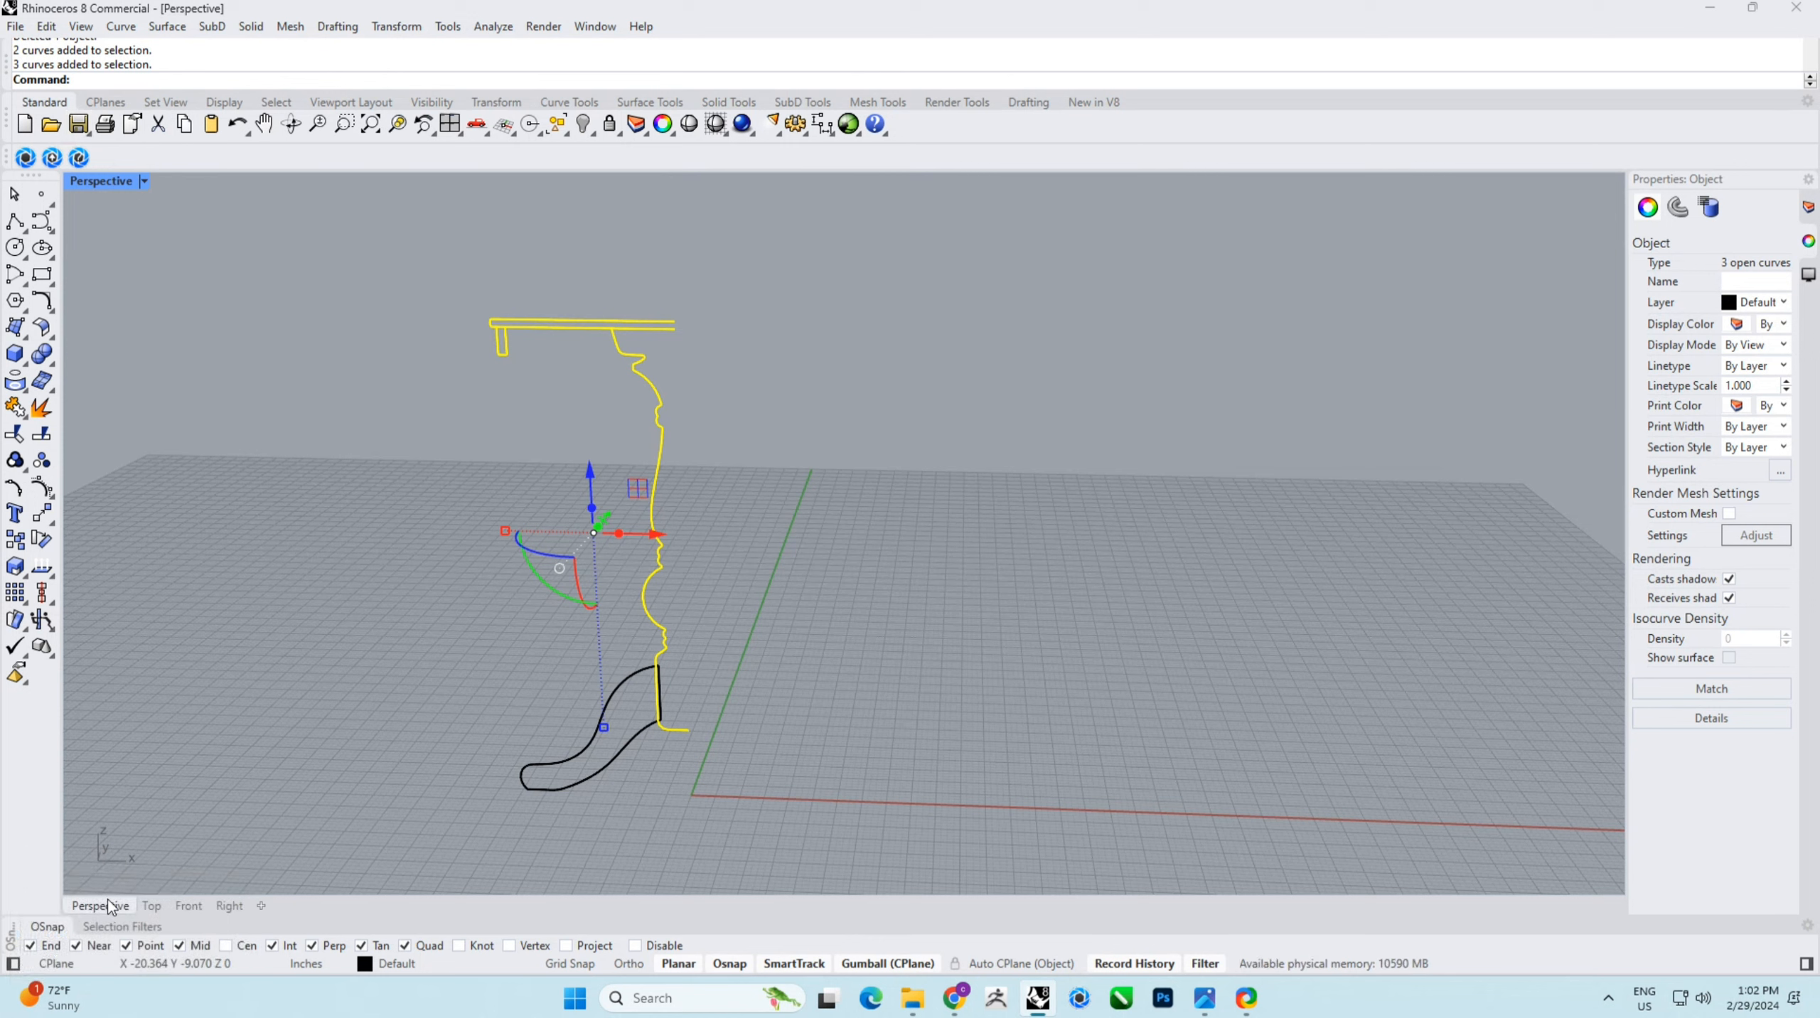
pyautogui.write('re')
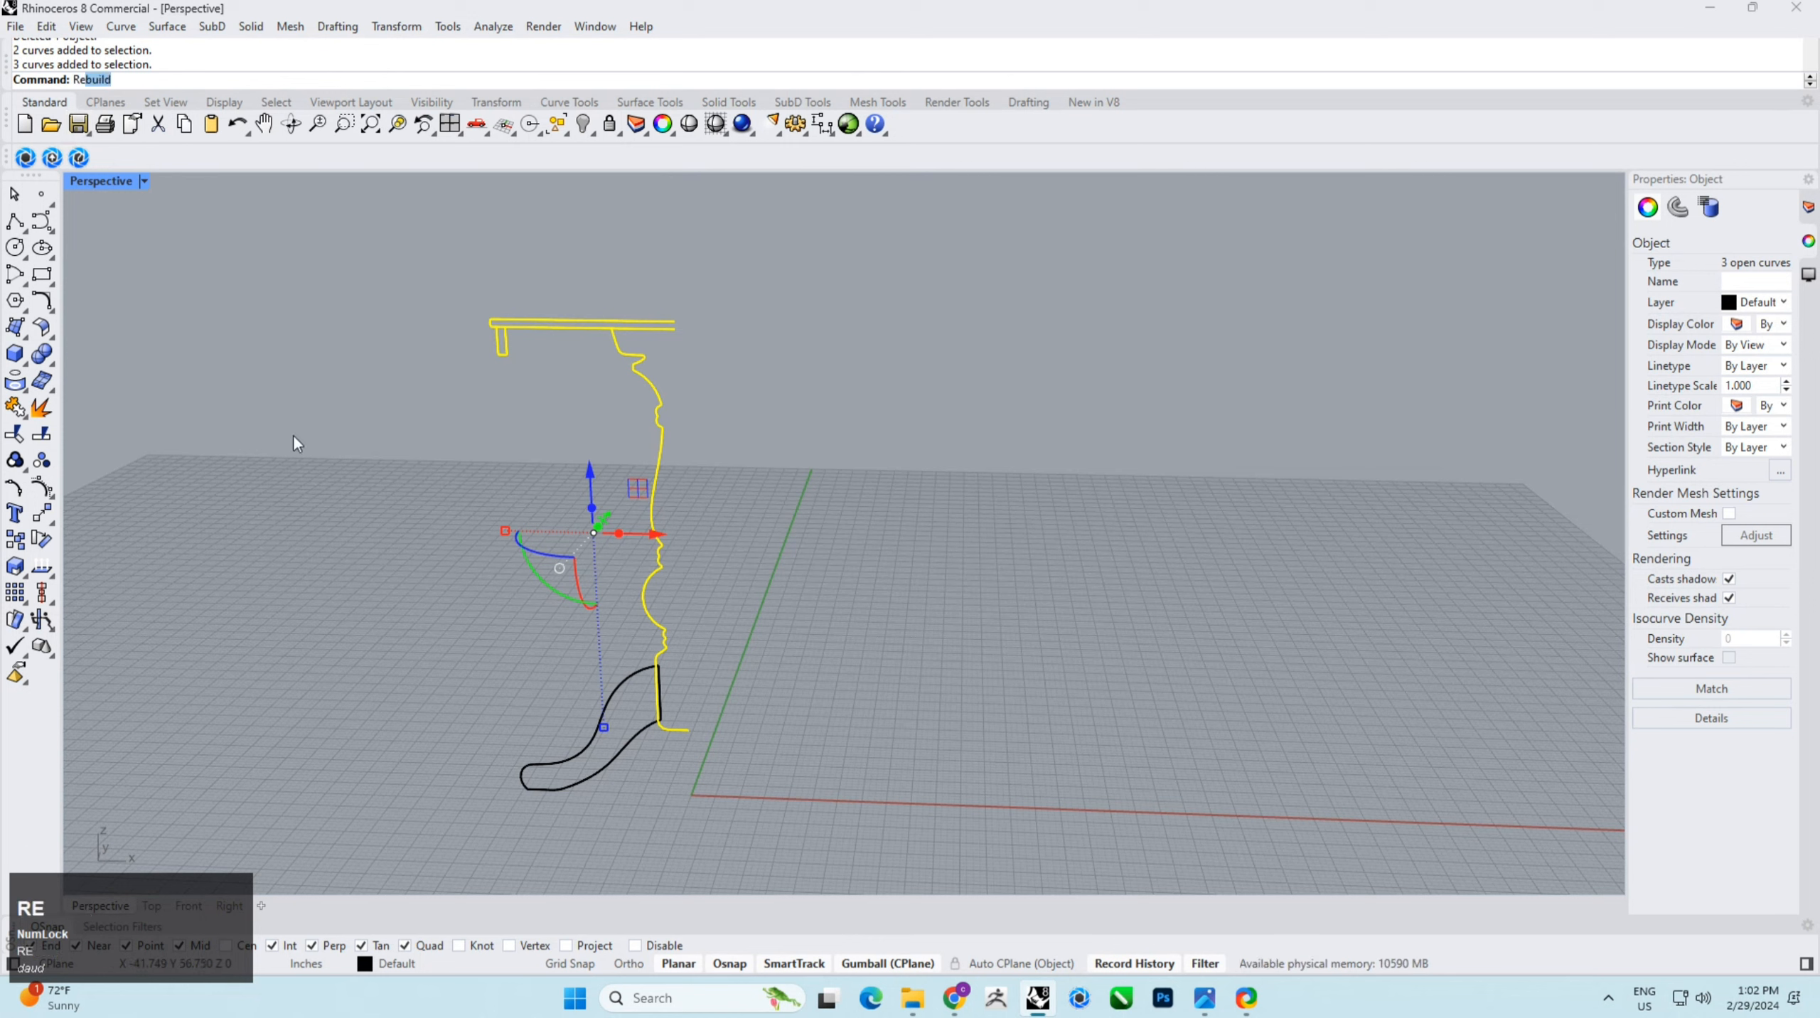
pyautogui.write('vo')
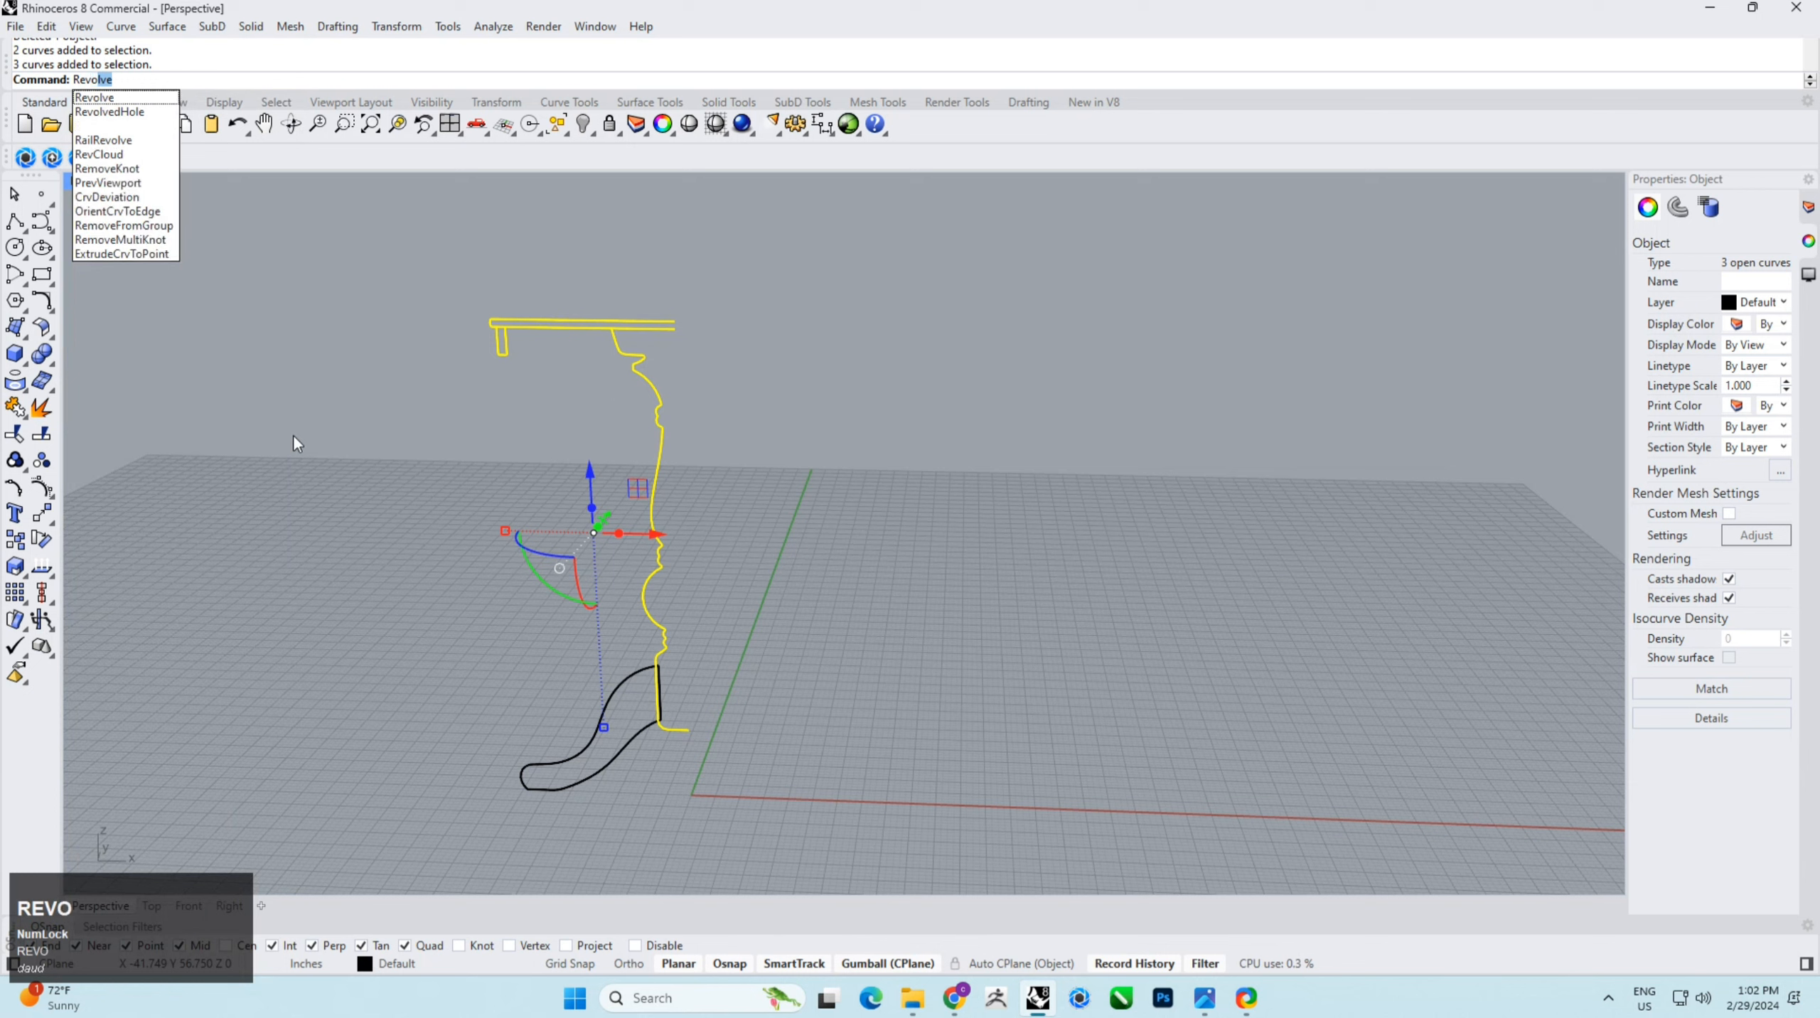
pyautogui.write('lve')
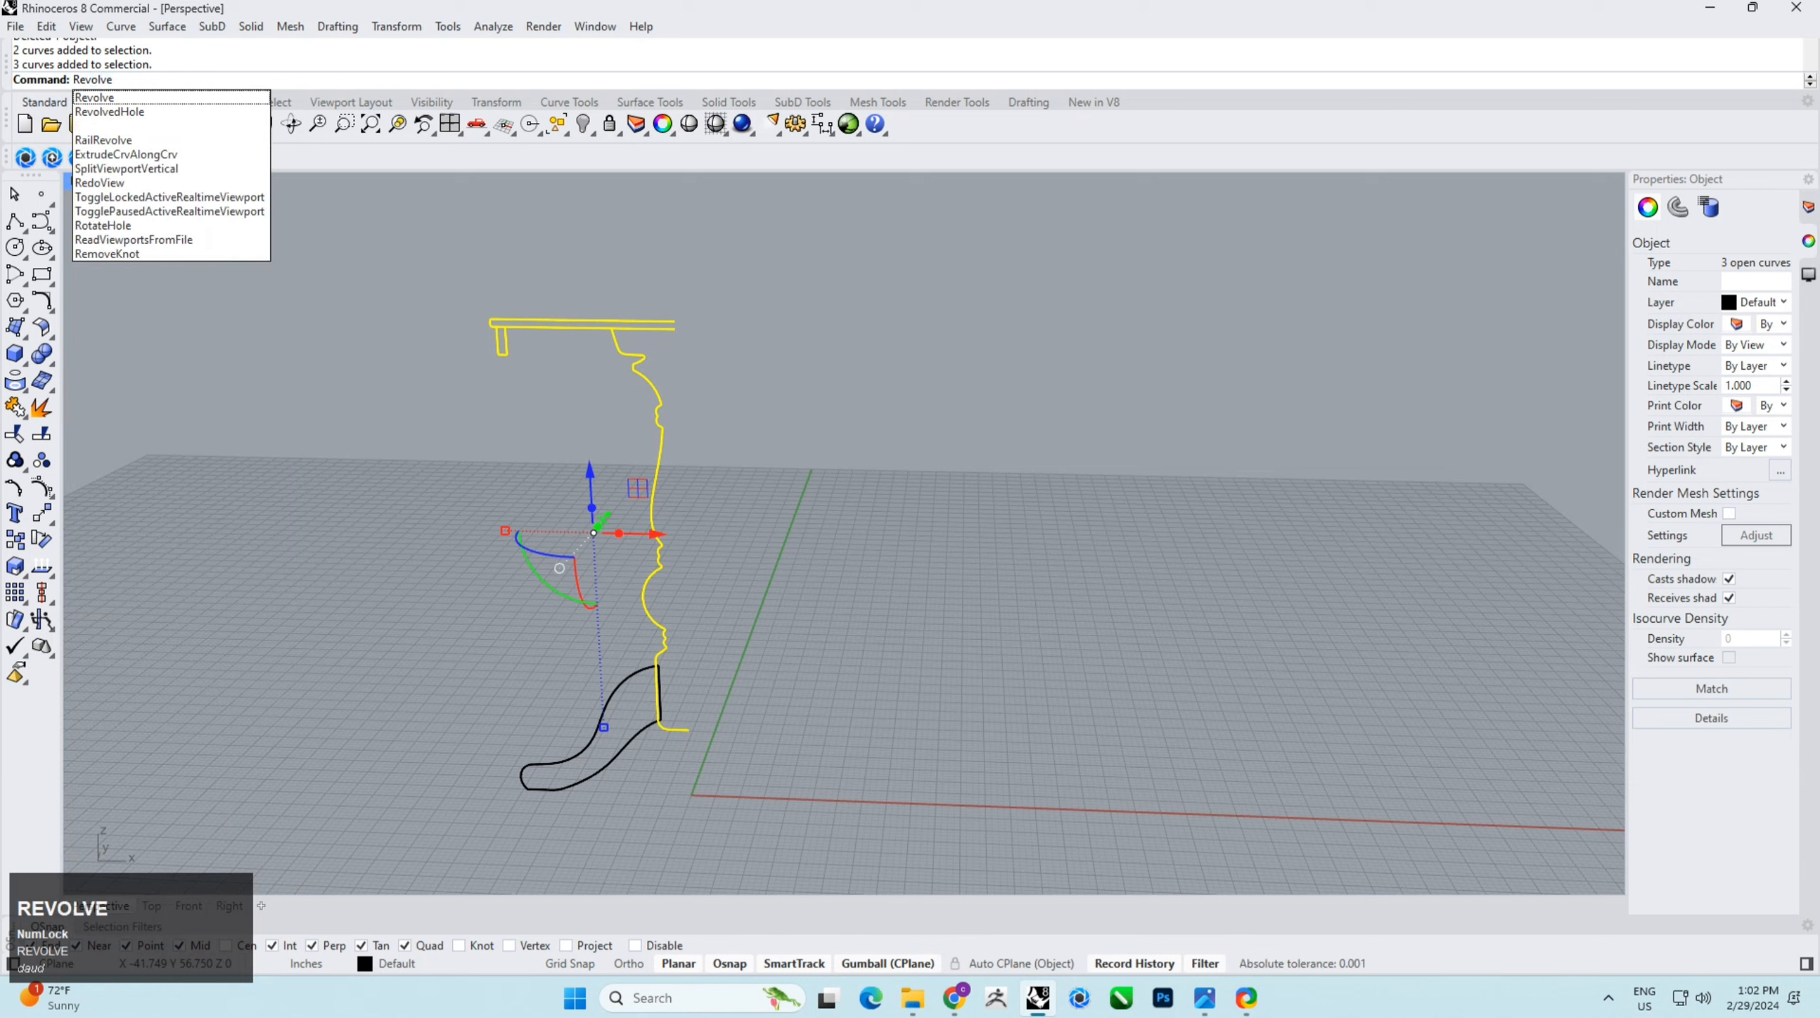
pyautogui.press('Return')
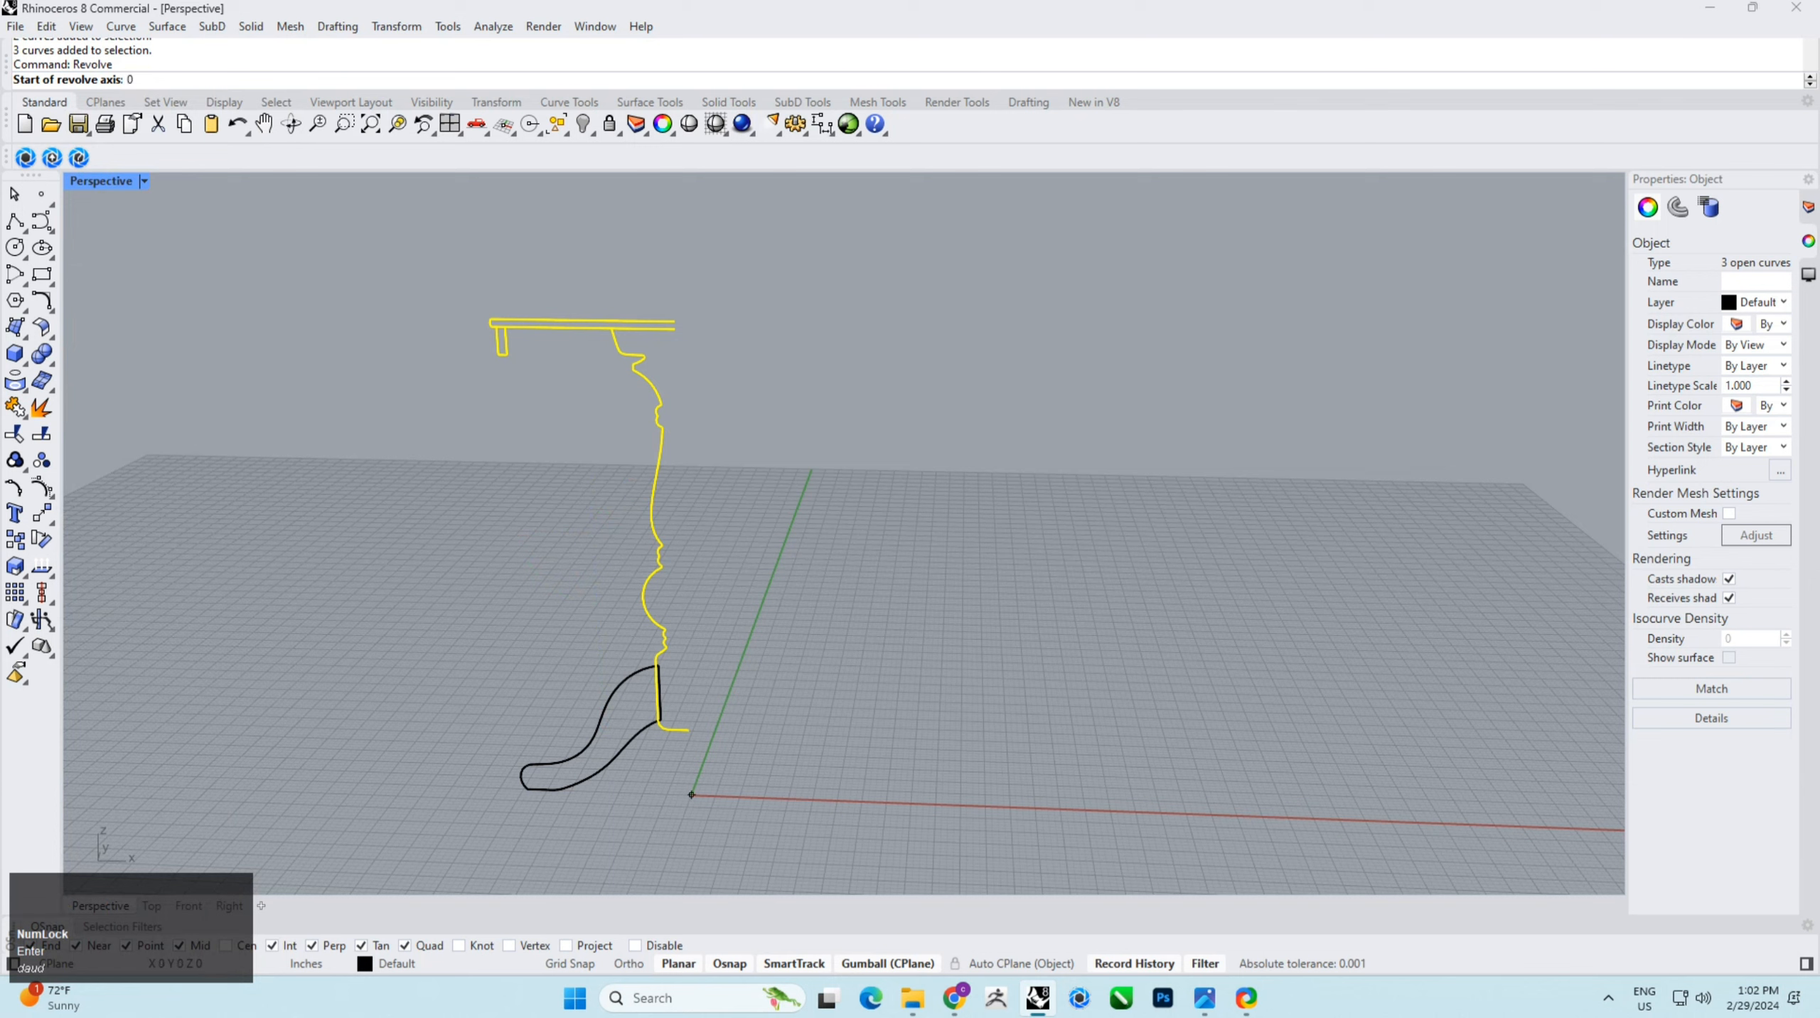
pyautogui.write('0')
pyautogui.press('Return')
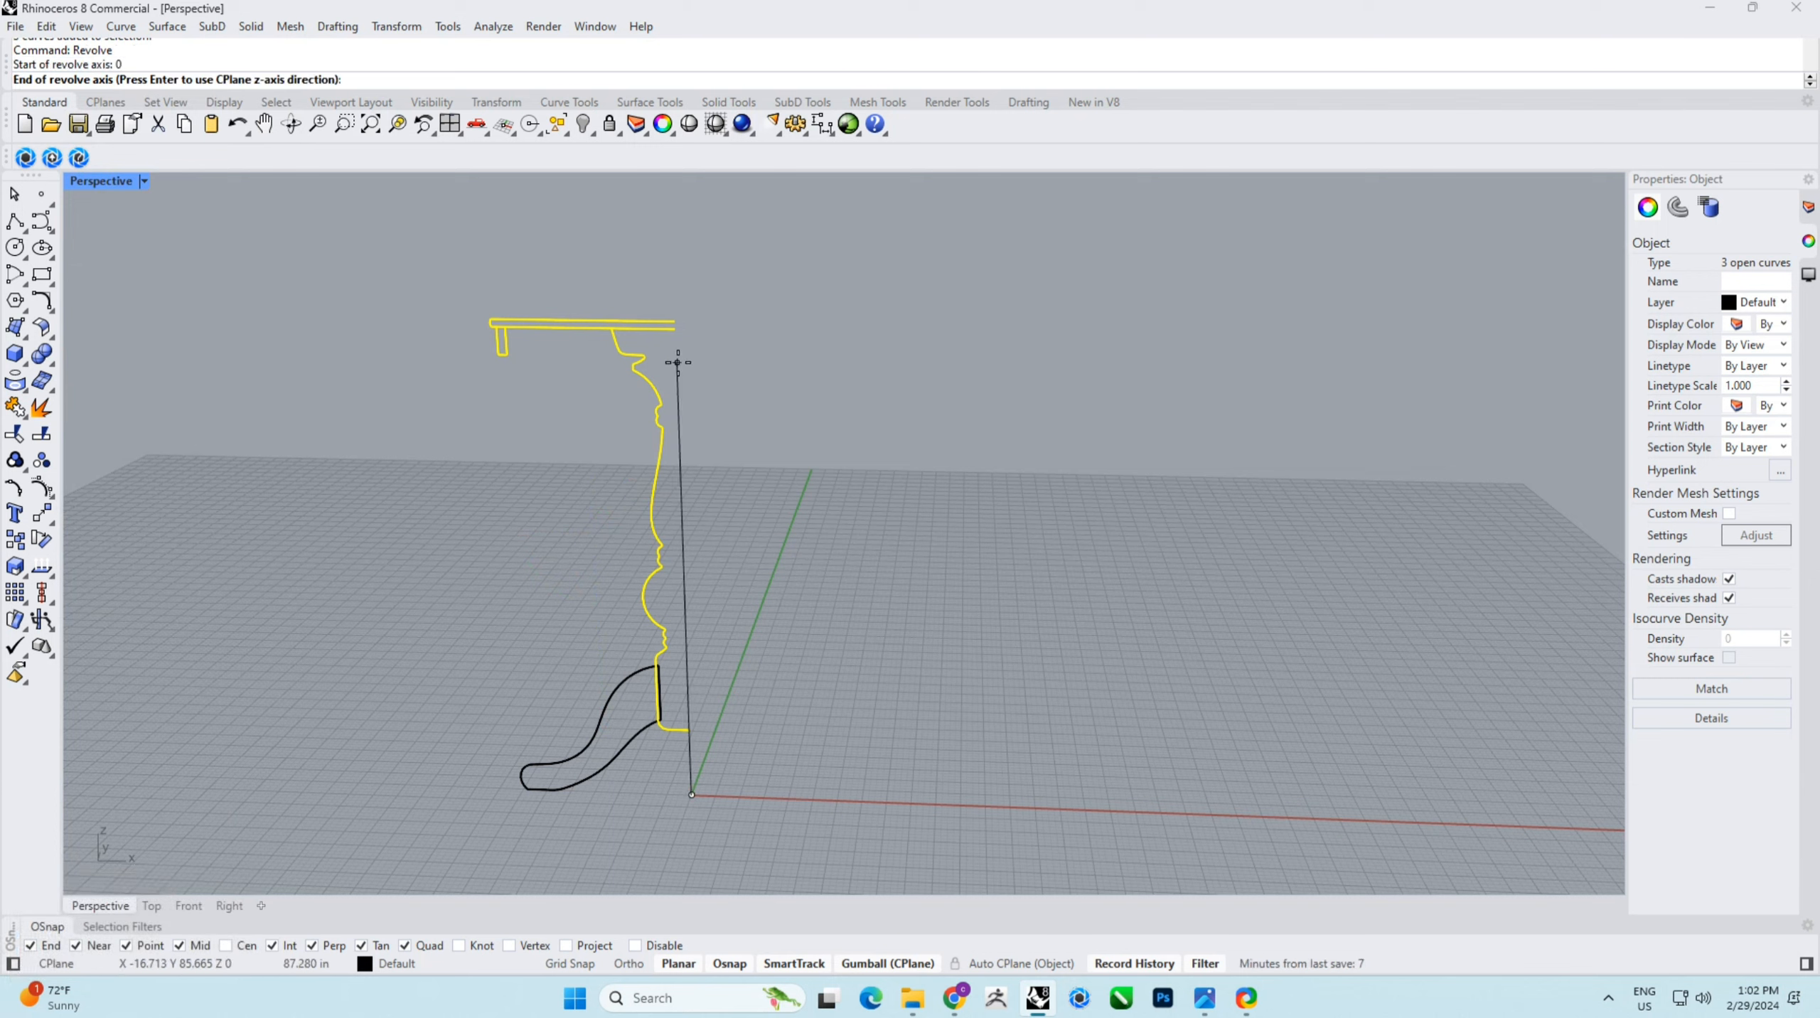
pyautogui.click(685, 337)
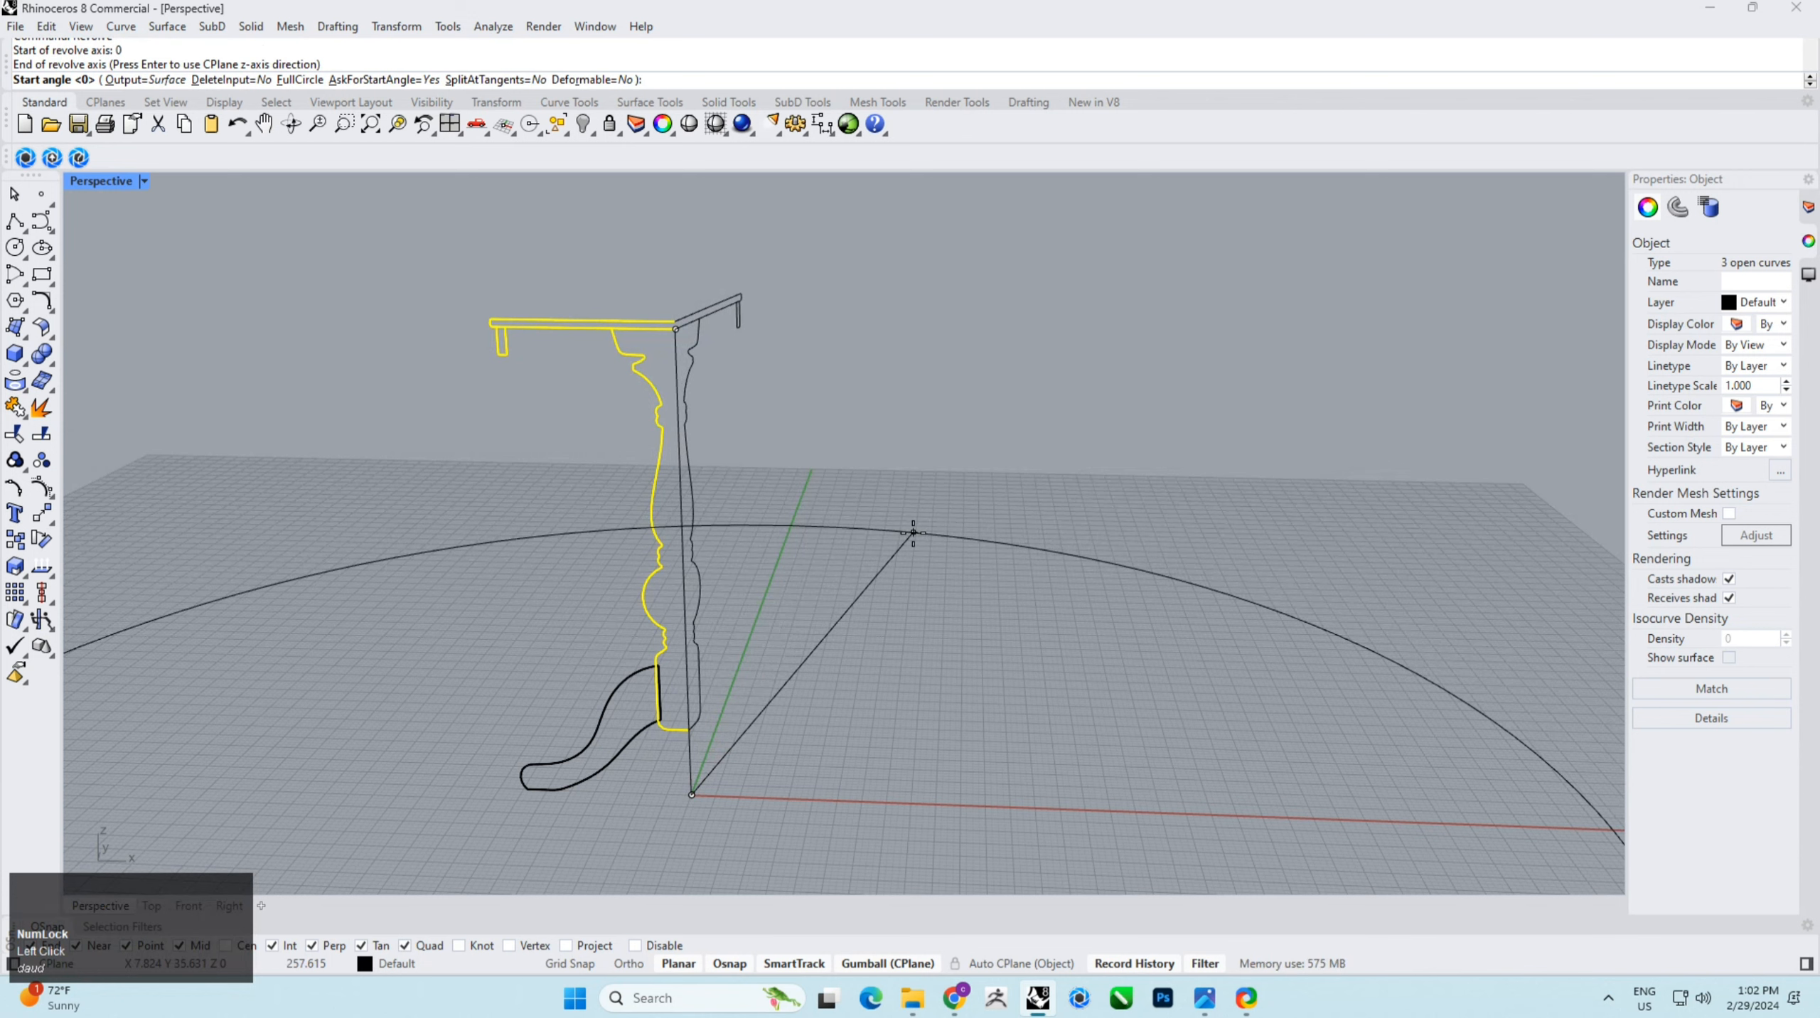
pyautogui.press('Return')
pyautogui.press('Return')
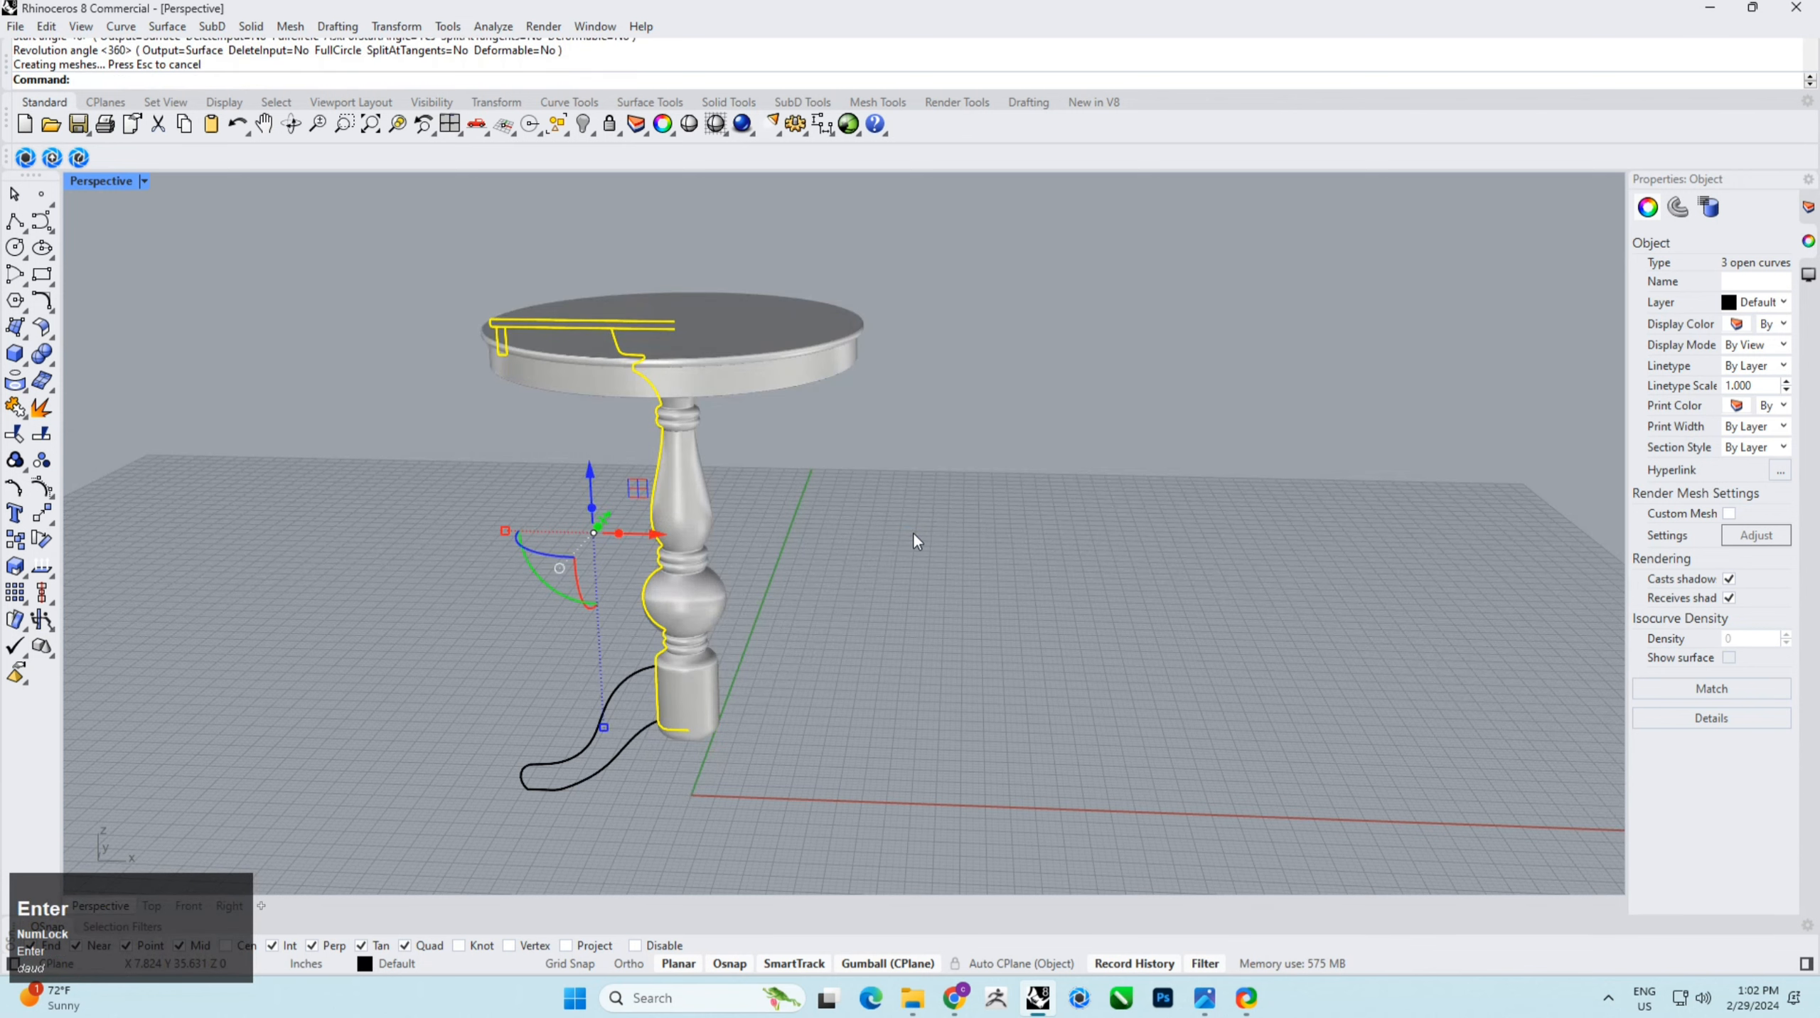
# Step: Extrude the closed leg profile straight into a thin solid to one side of its plane
pyautogui.click(913, 533)
pyautogui.moveTo(913, 534); pyautogui.dragTo(1057, 736, button='right')
pyautogui.click(1052, 730)
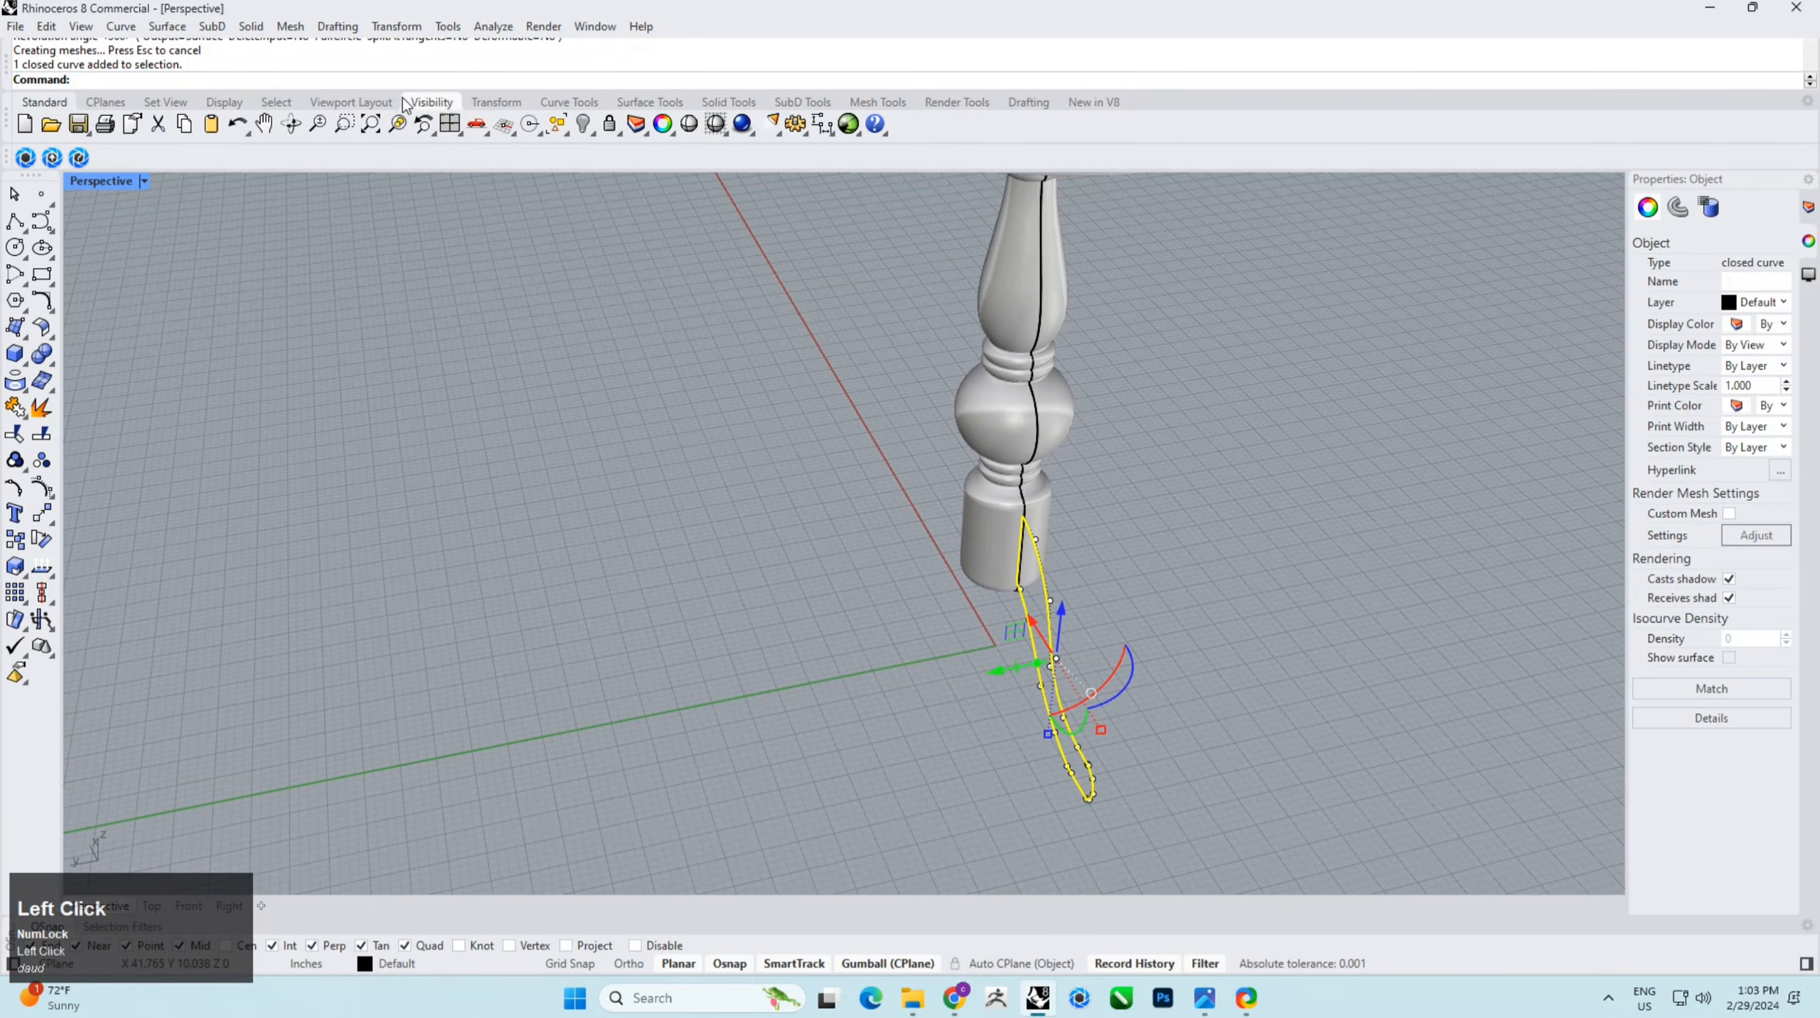
pyautogui.click(250, 26)
pyautogui.moveTo(399, 366)
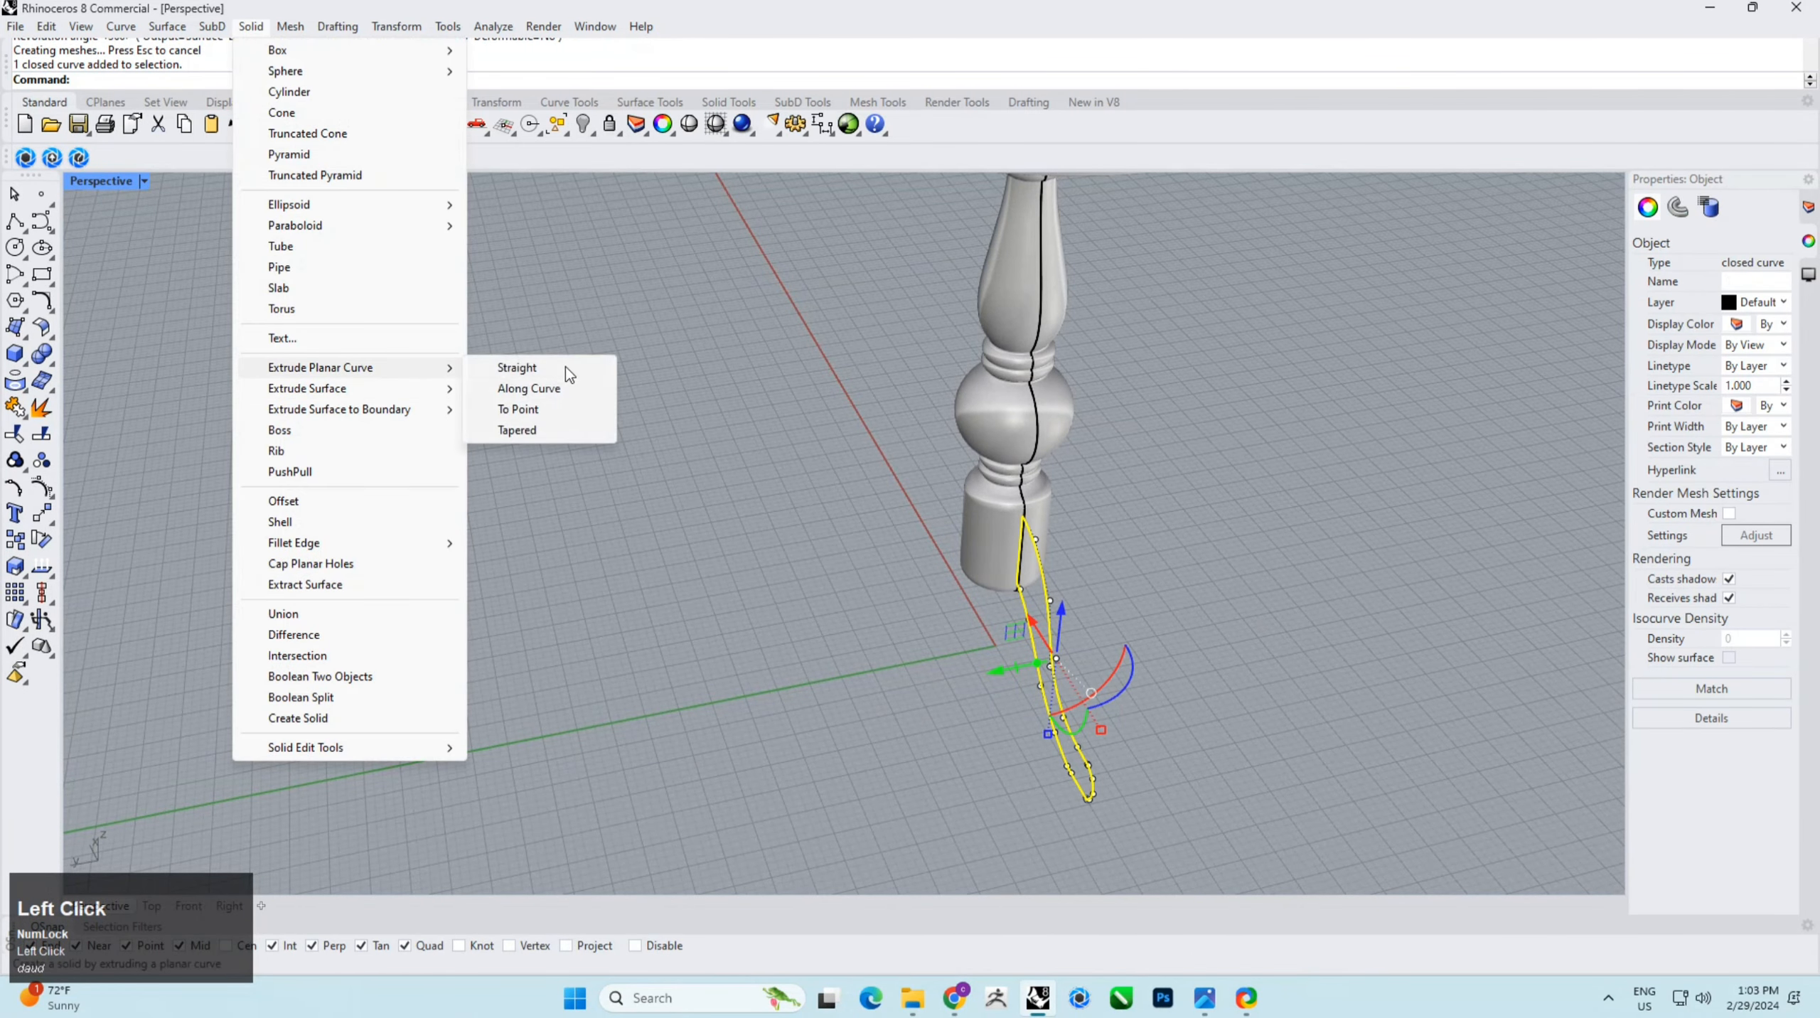
pyautogui.click(519, 376)
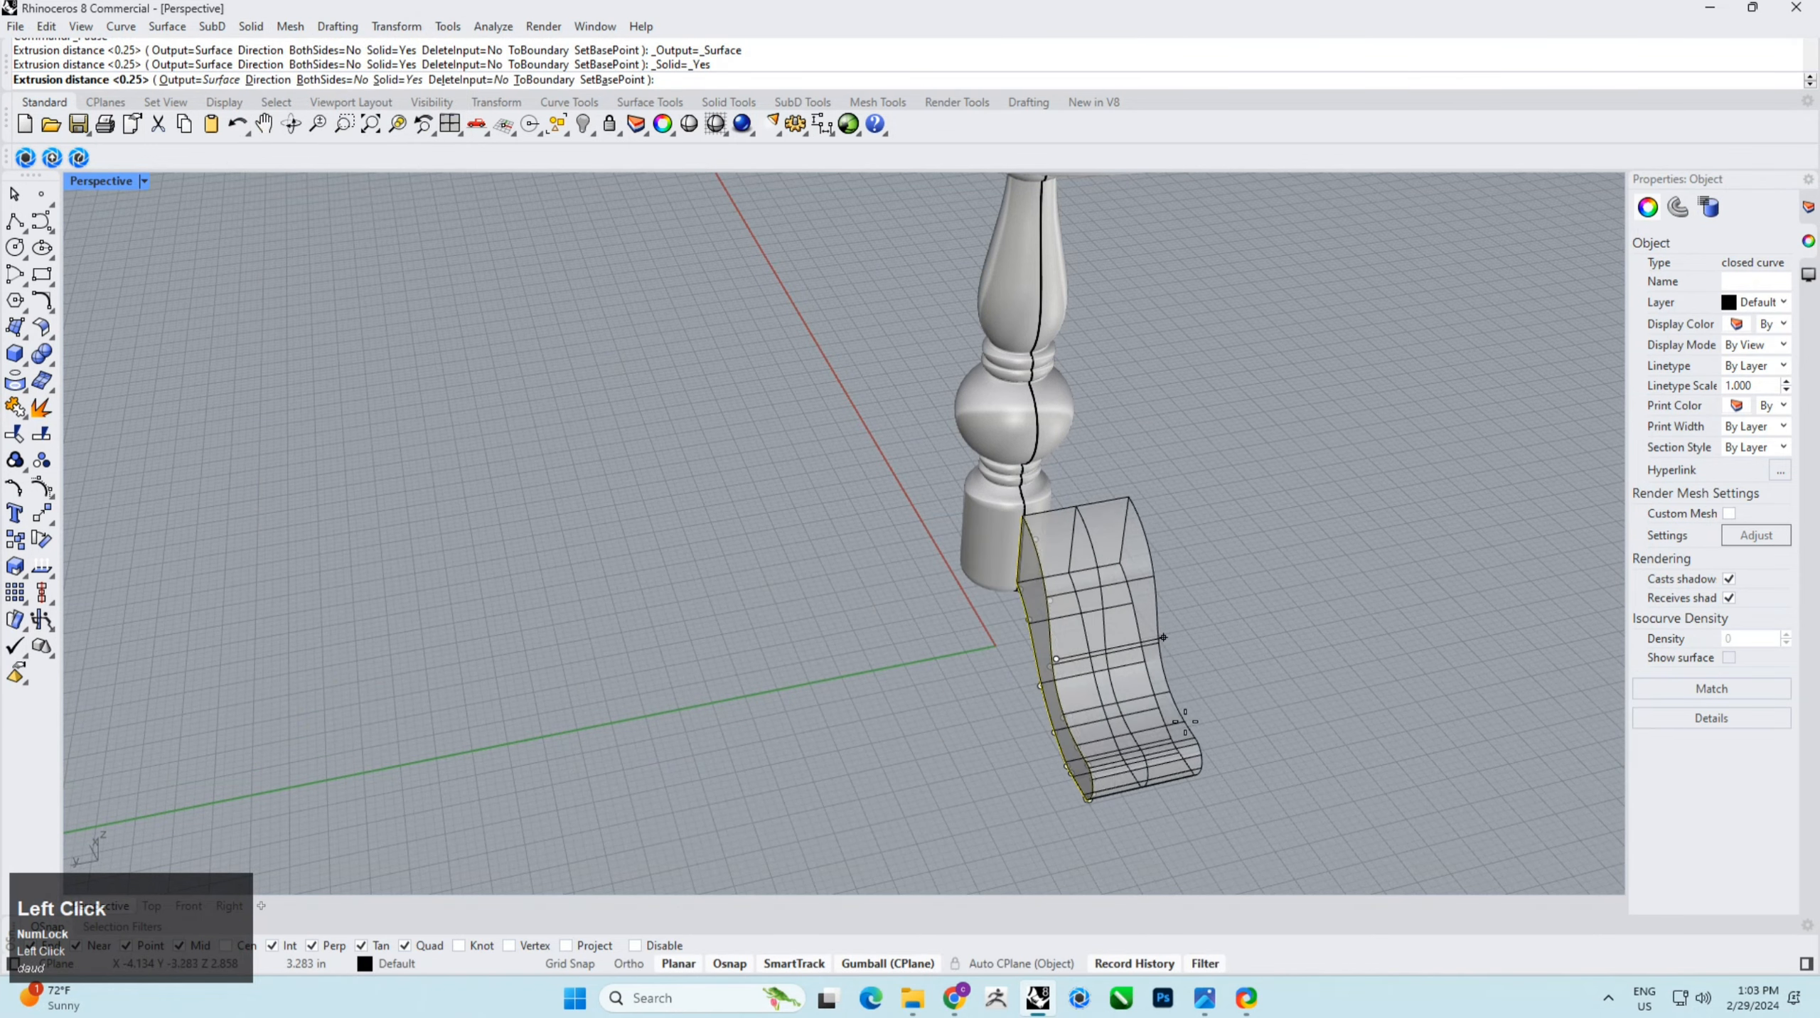
pyautogui.keyDown('shift'); pyautogui.moveTo(1211, 734); pyautogui.dragTo(875, 659, button='right'); pyautogui.keyUp('shift')
pyautogui.scroll(5, 874, 660)
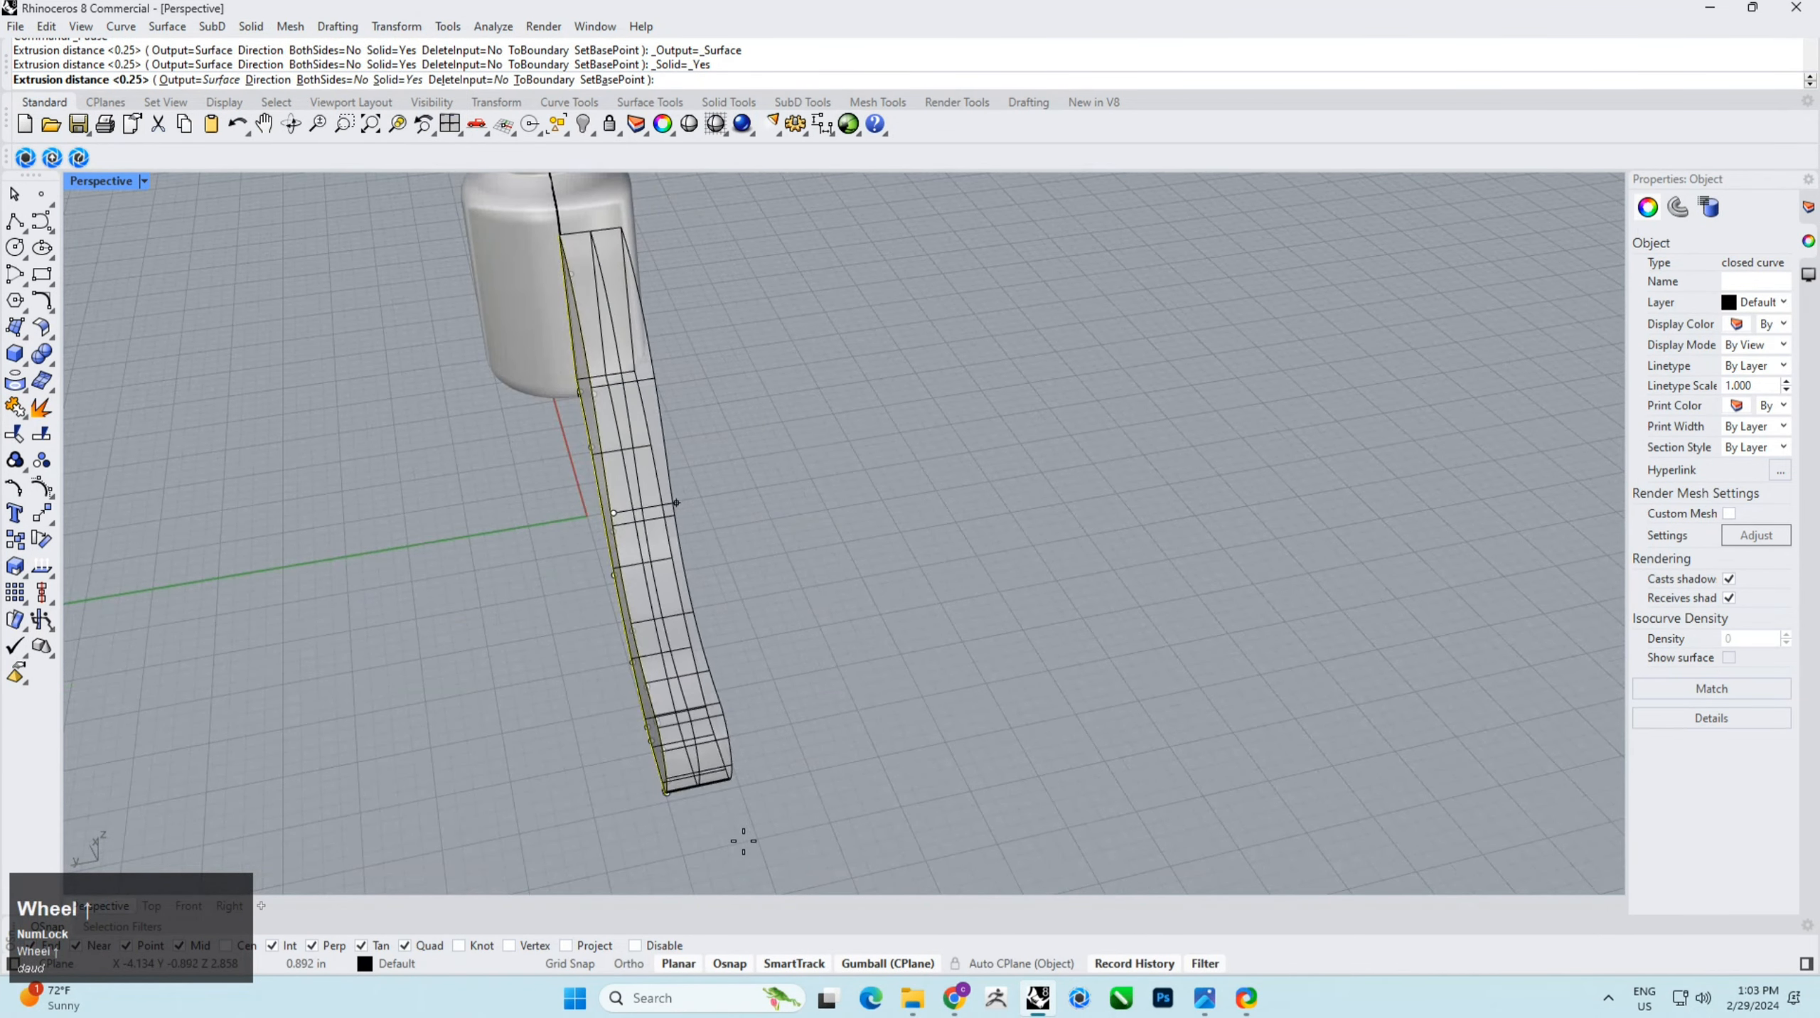
pyautogui.click(718, 882)
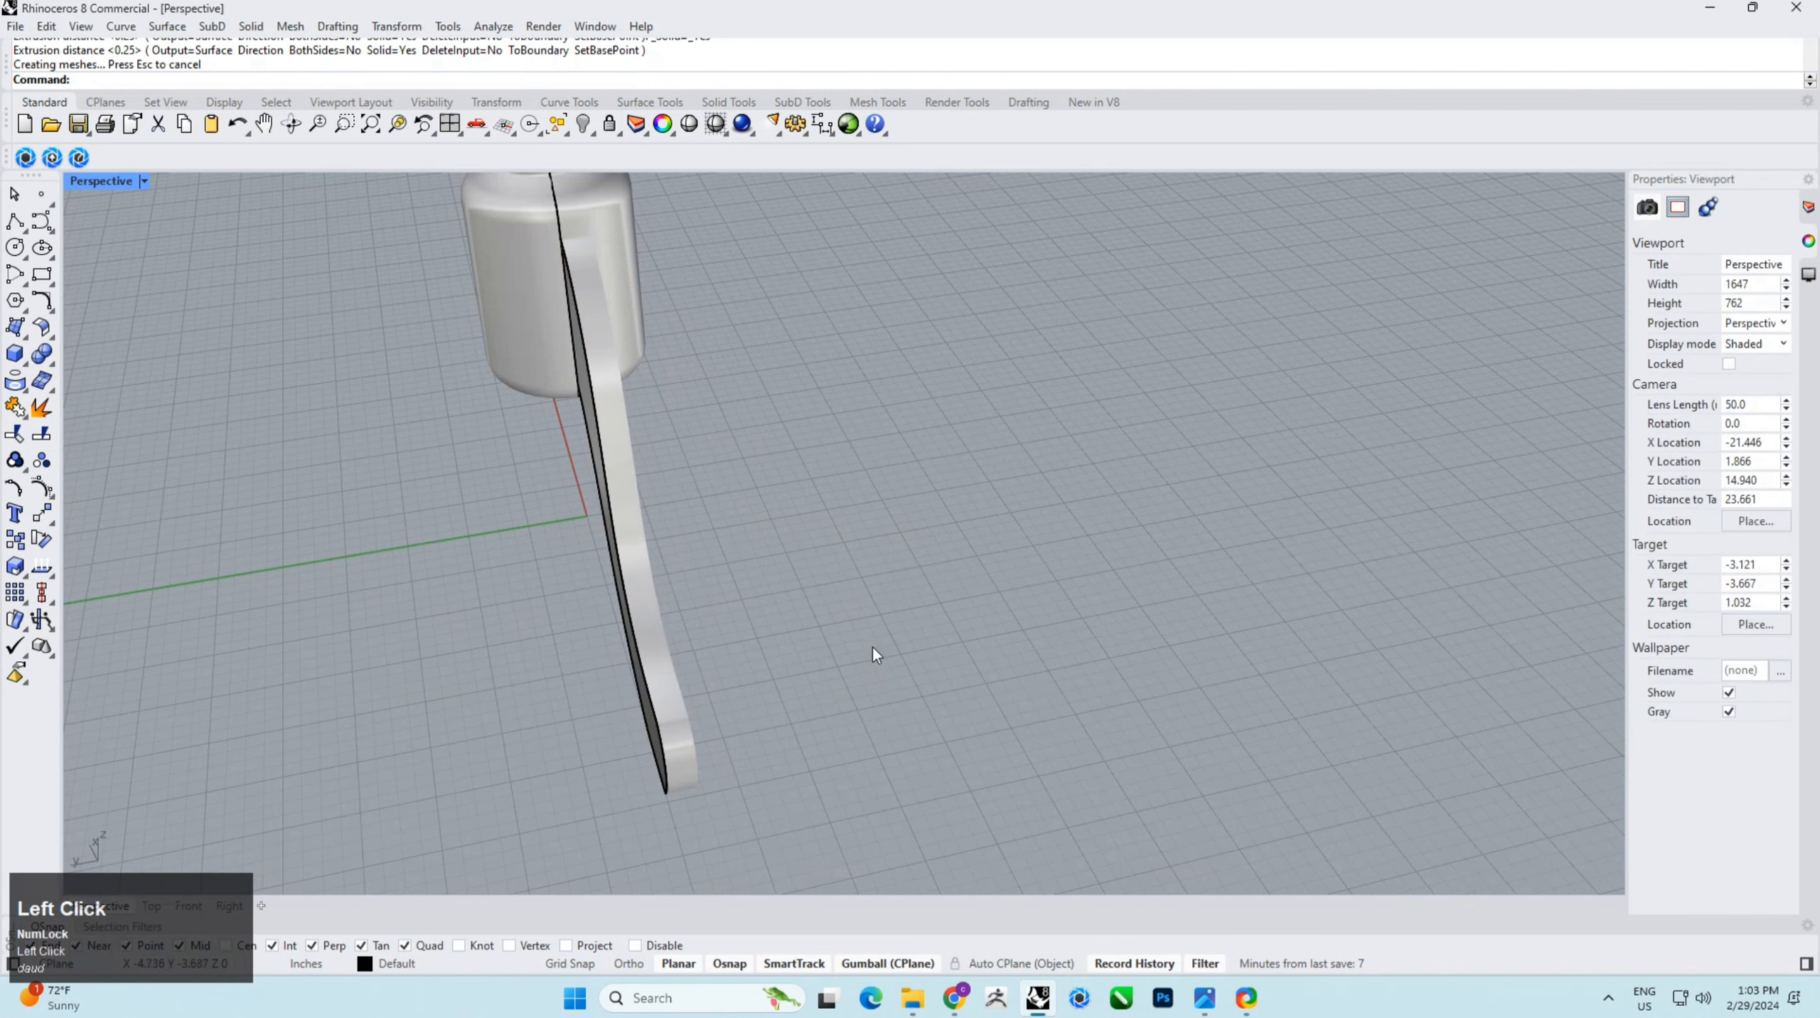
# Step: Align the leg extrusion by its horizontal centre to the origin, point 0, so it is centred on the column
pyautogui.moveTo(870, 652); pyautogui.dragTo(778, 622, button='right')
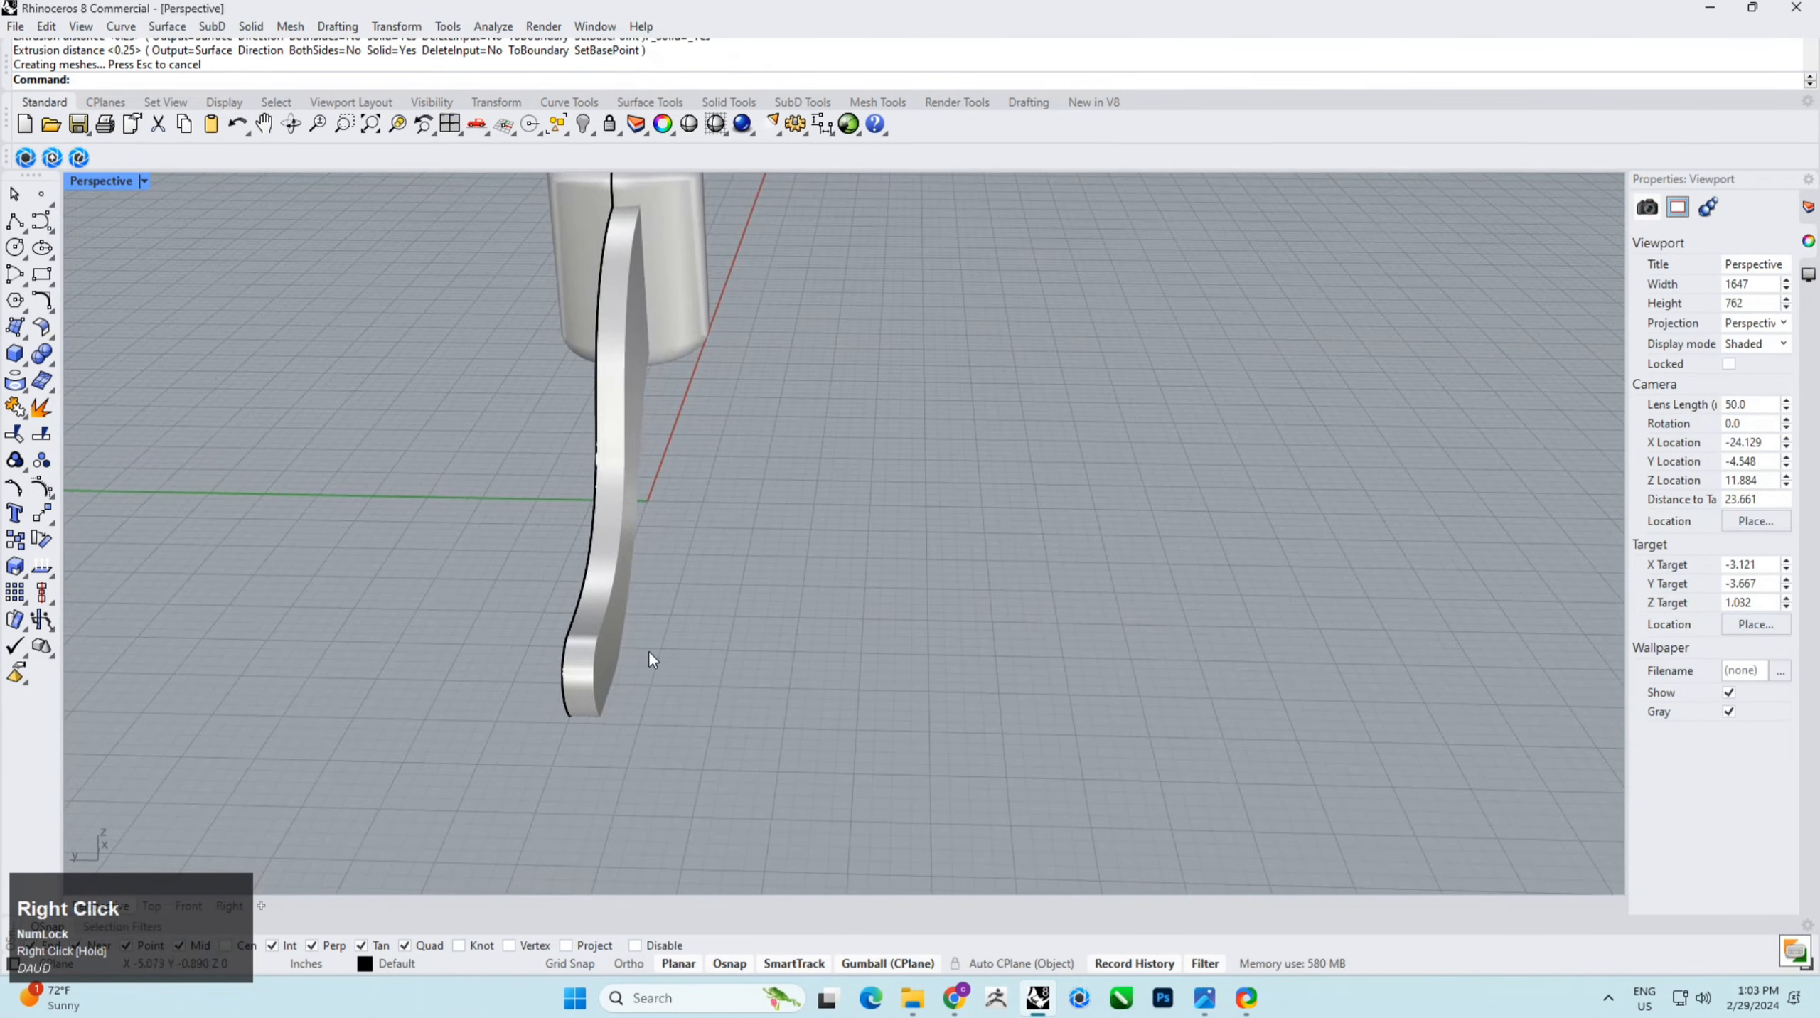
pyautogui.click(610, 638)
pyautogui.click(57, 605)
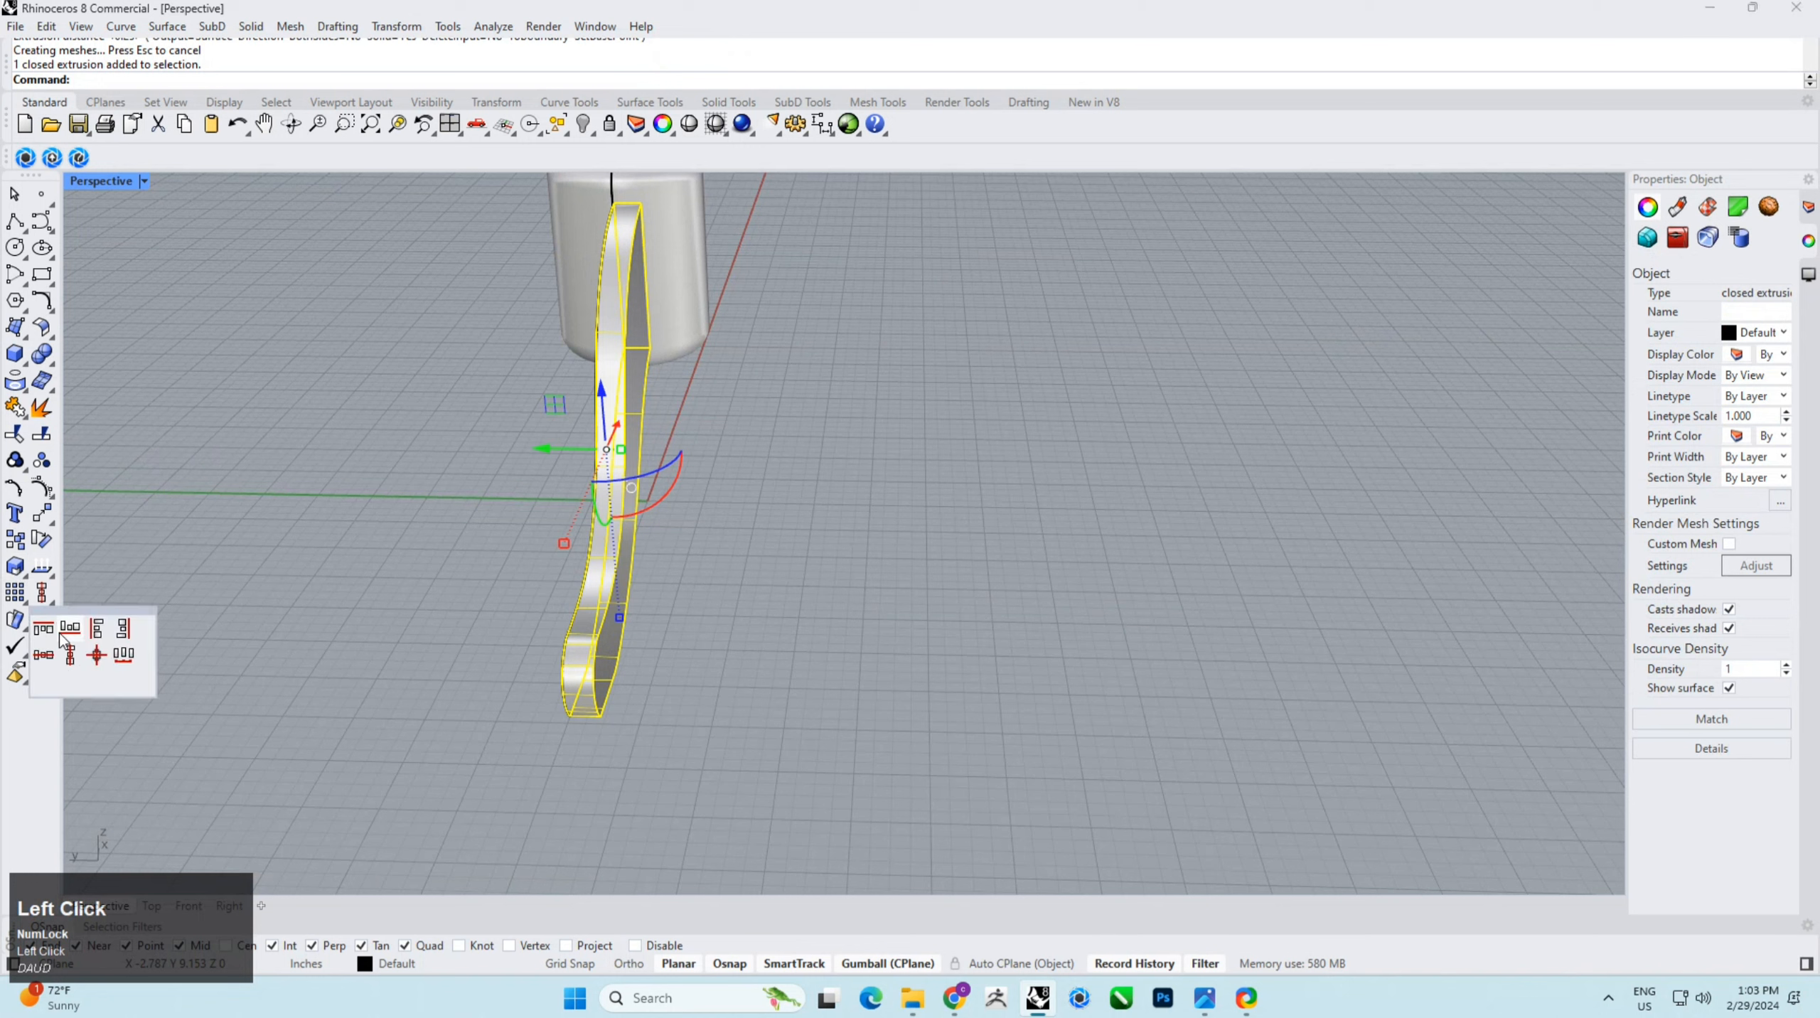
pyautogui.click(75, 643)
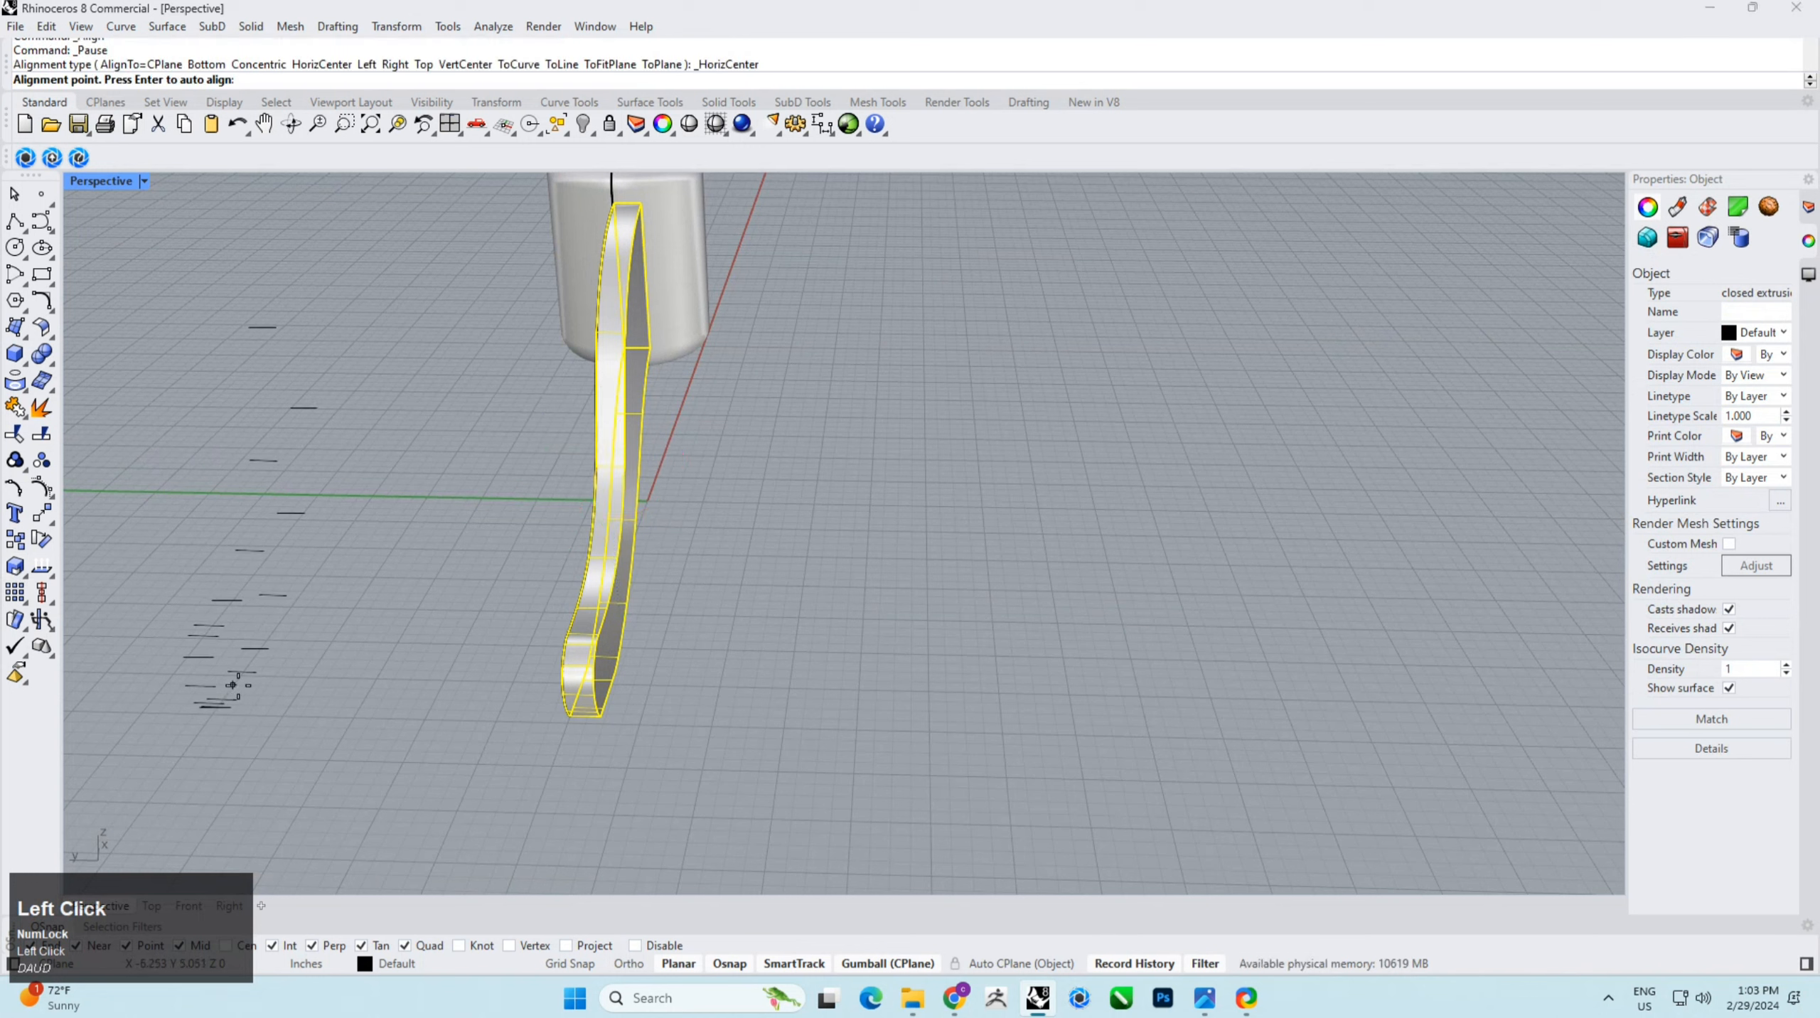
pyautogui.press('Return')
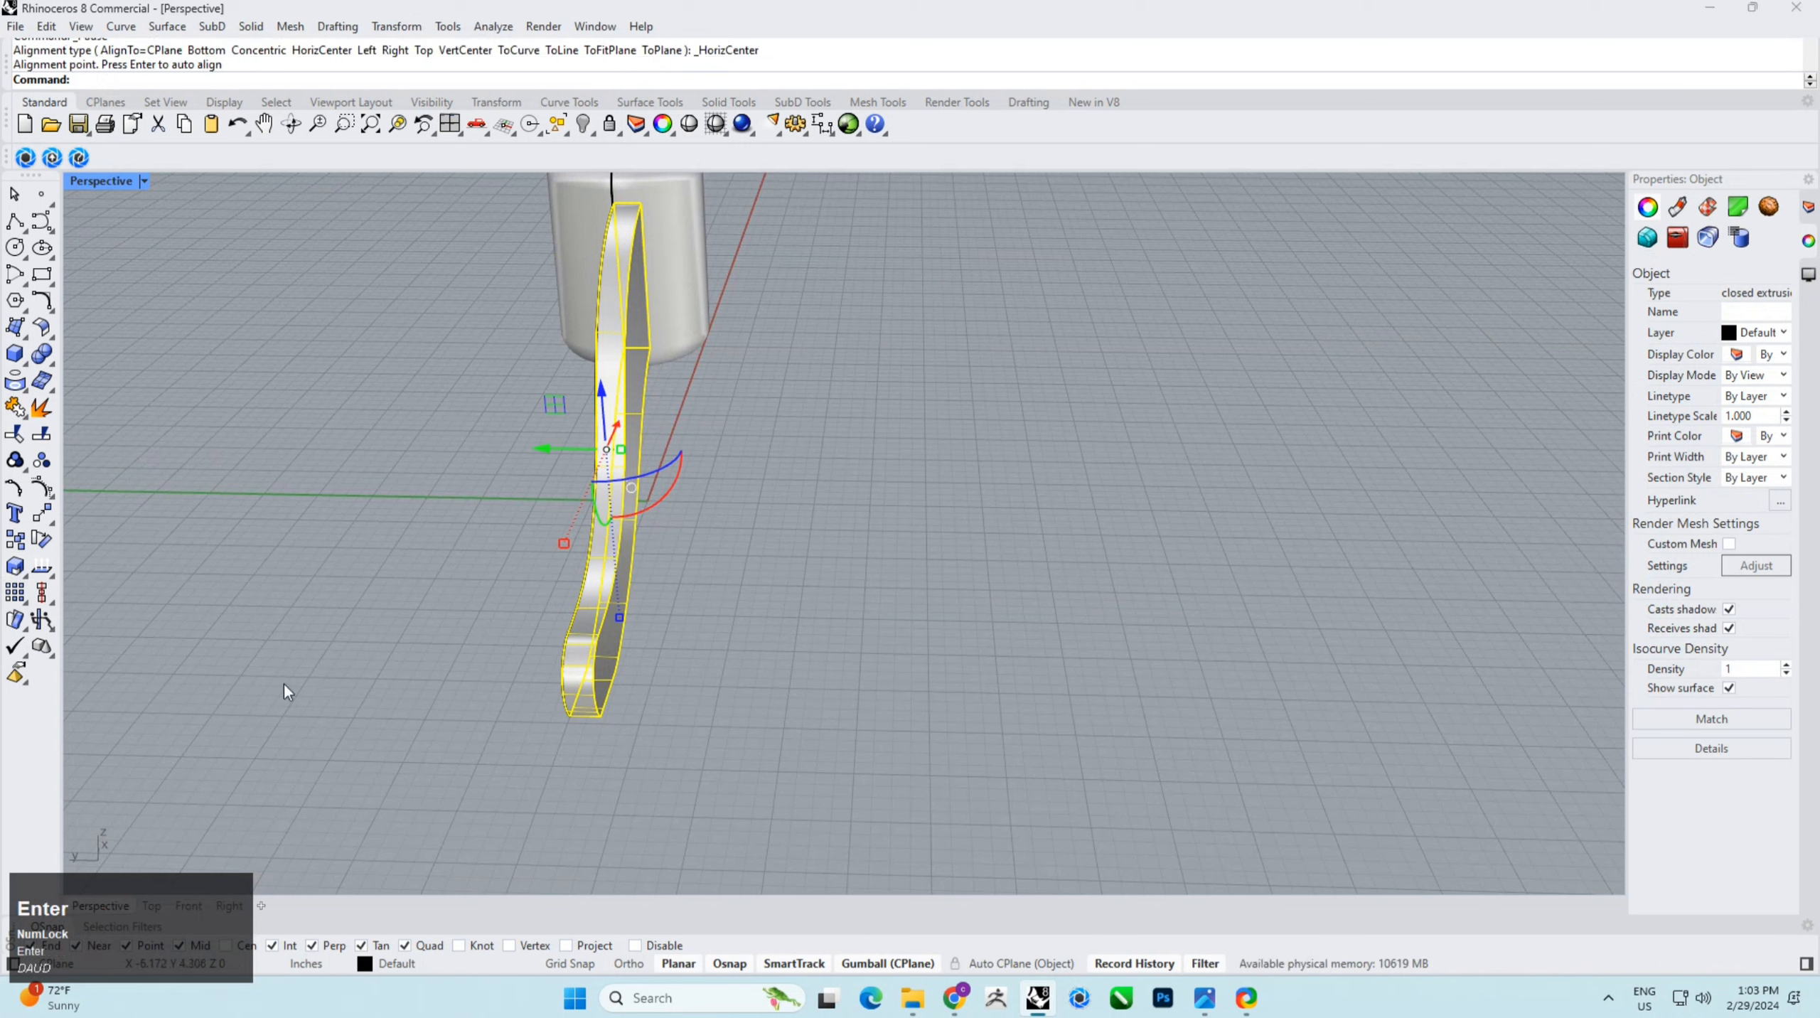
pyautogui.press('space')
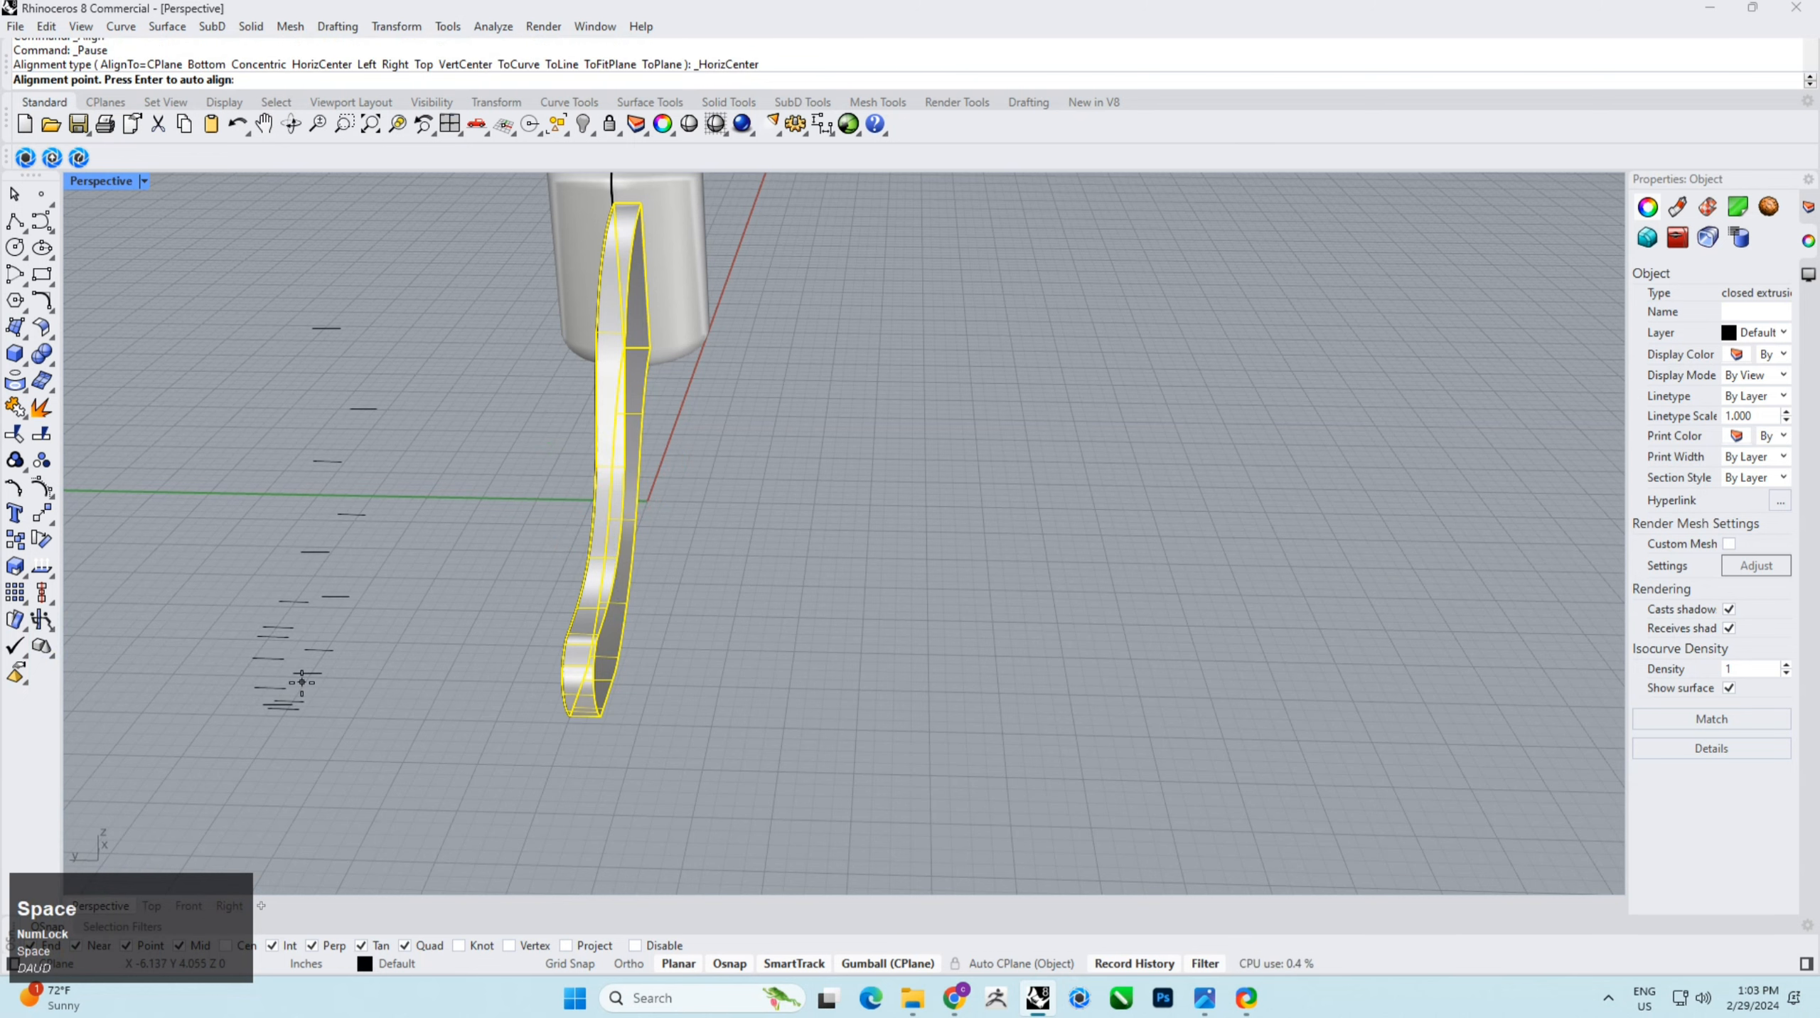
pyautogui.press('space')
pyautogui.click(411, 670)
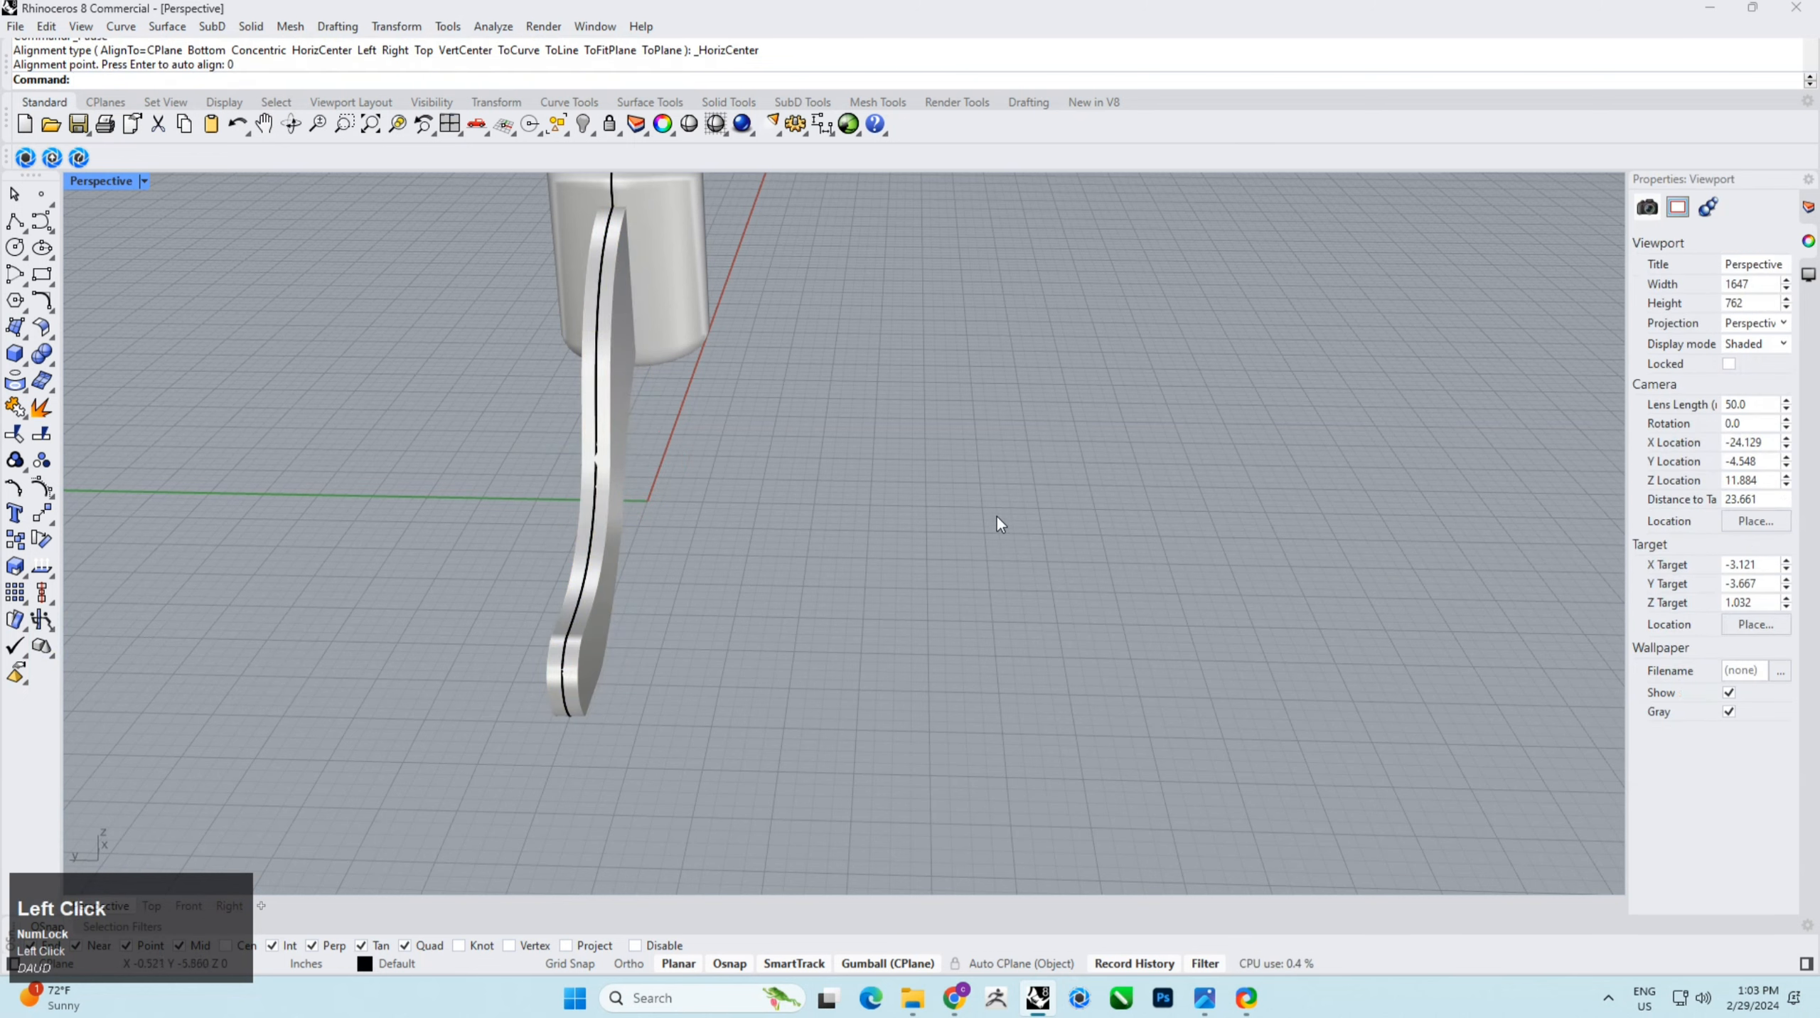
# Step: Try a 0.5 mm edge fillet along the long curved edges on both side faces of the leg
pyautogui.moveTo(997, 516); pyautogui.dragTo(766, 579, button='right')
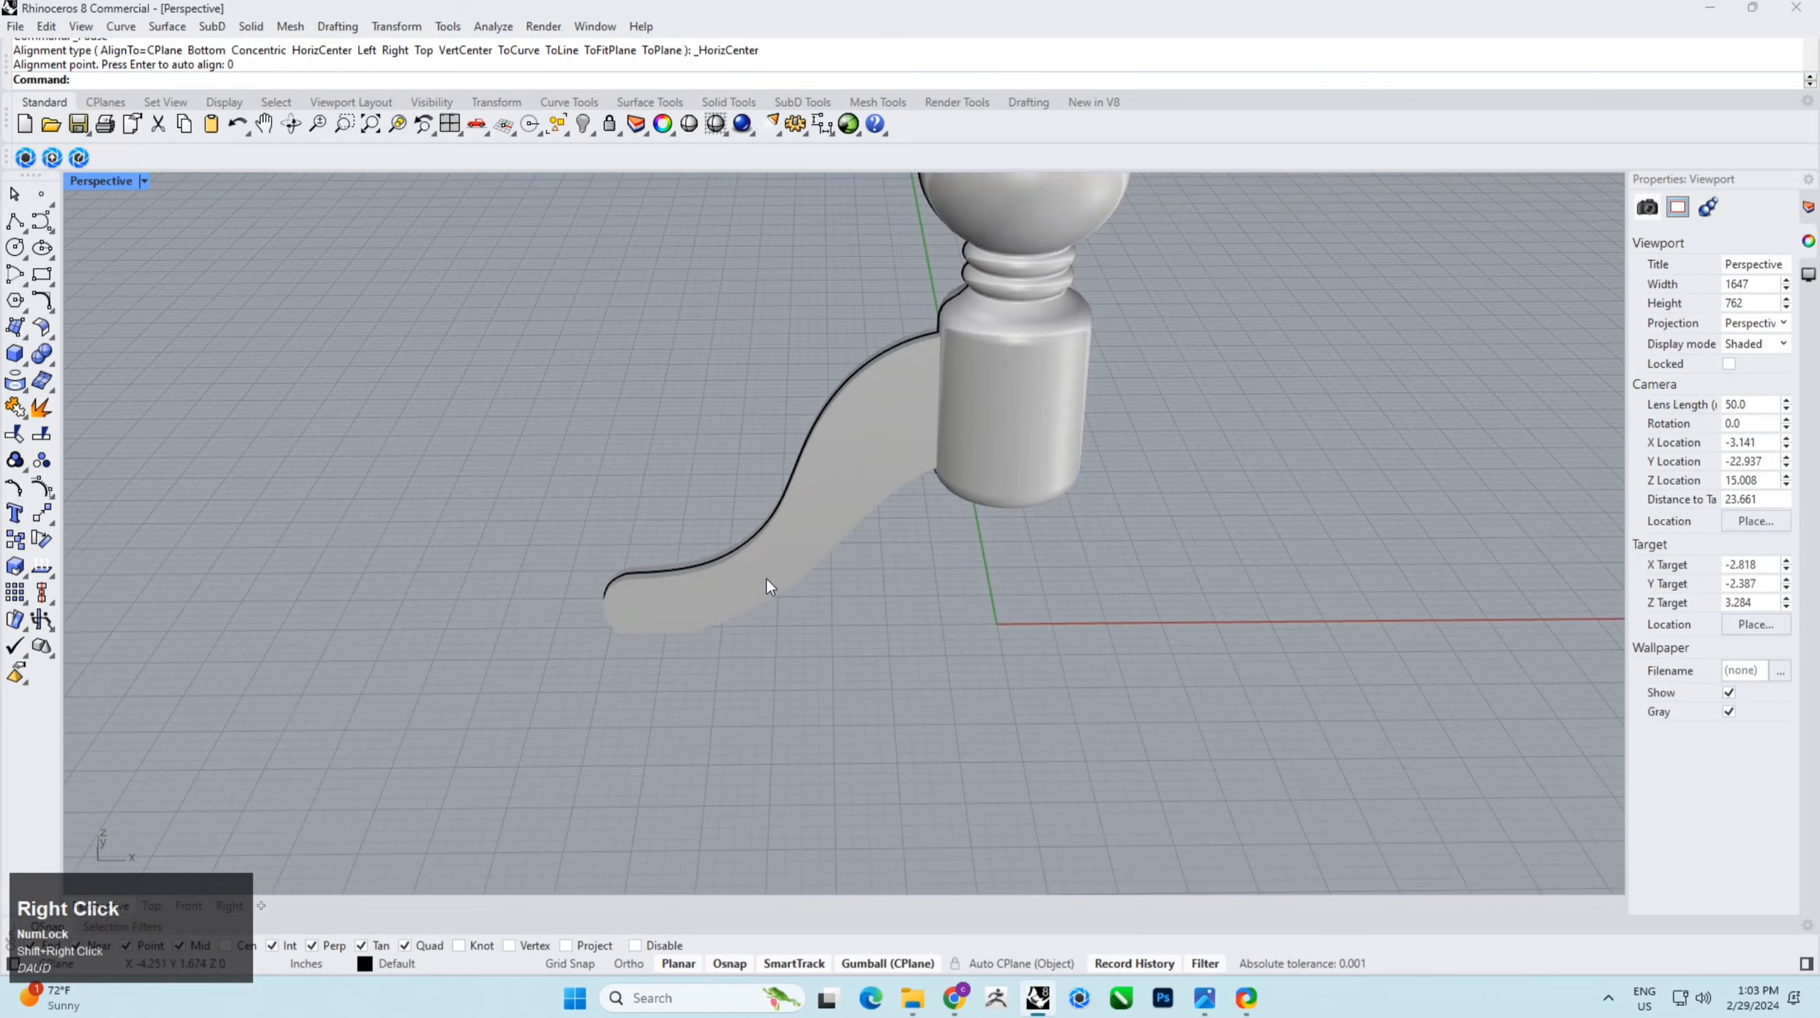
pyautogui.write('fillet')
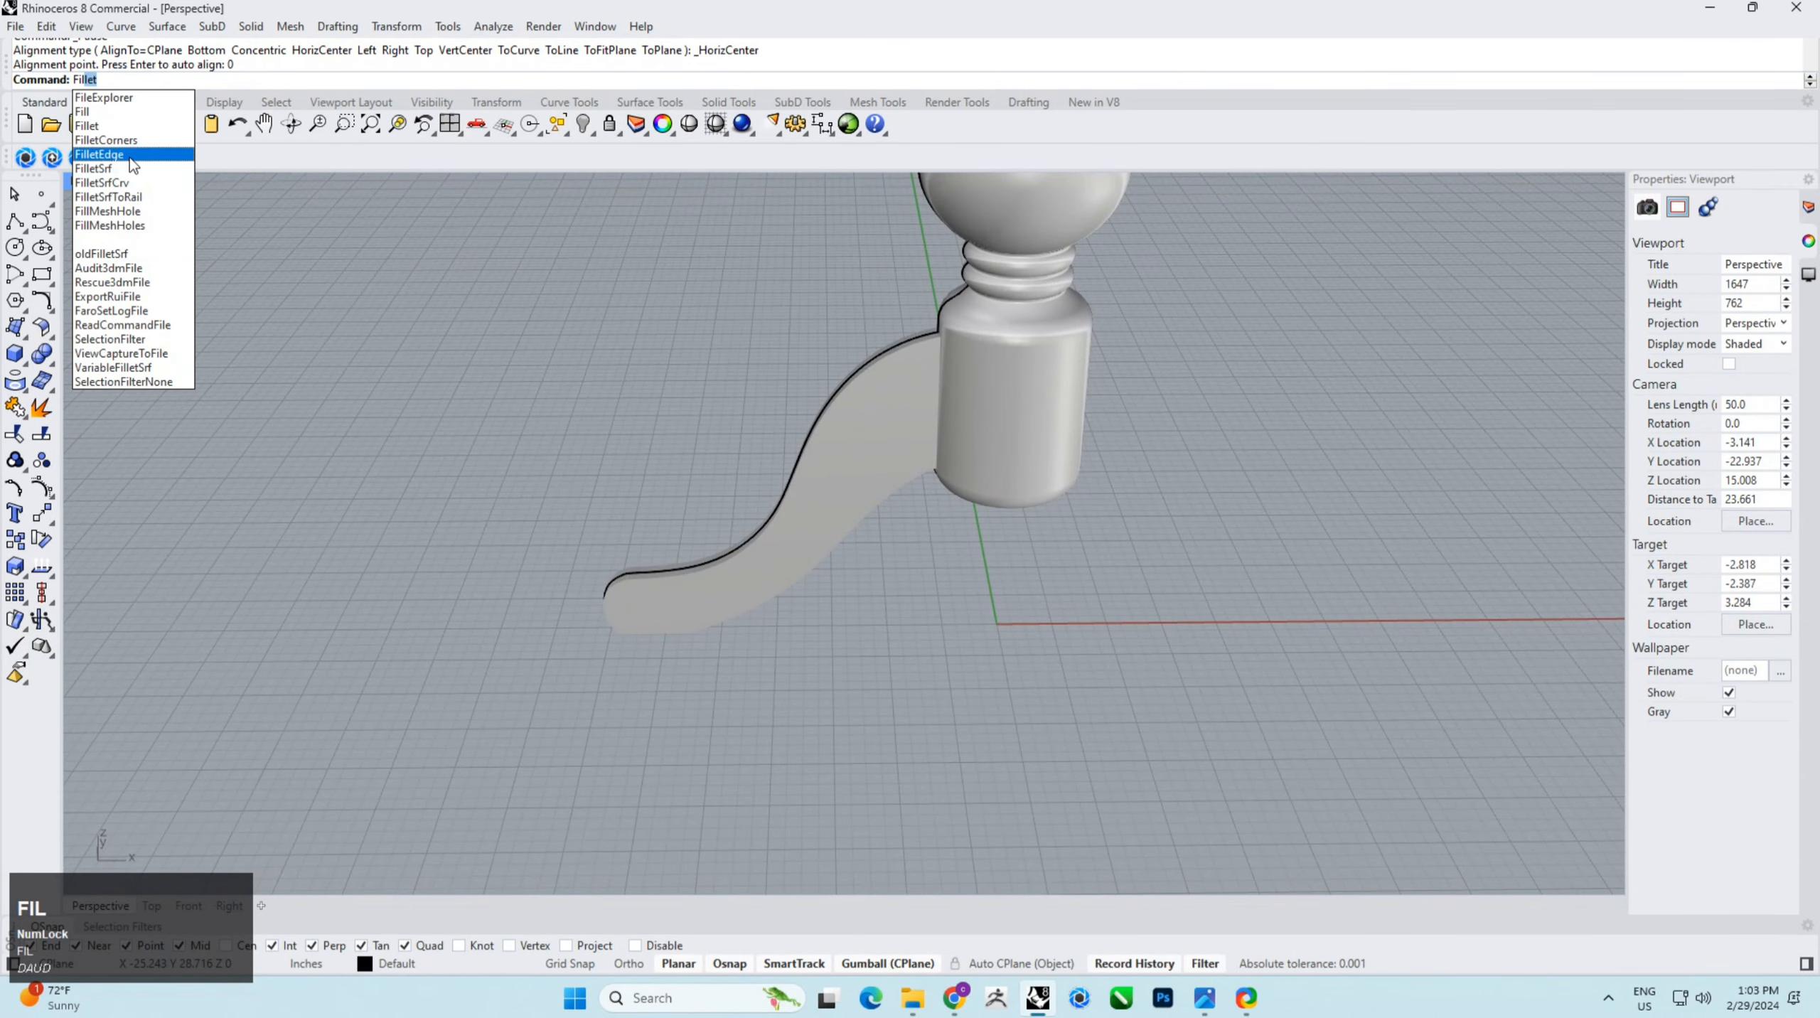
pyautogui.click(130, 156)
pyautogui.click(275, 80)
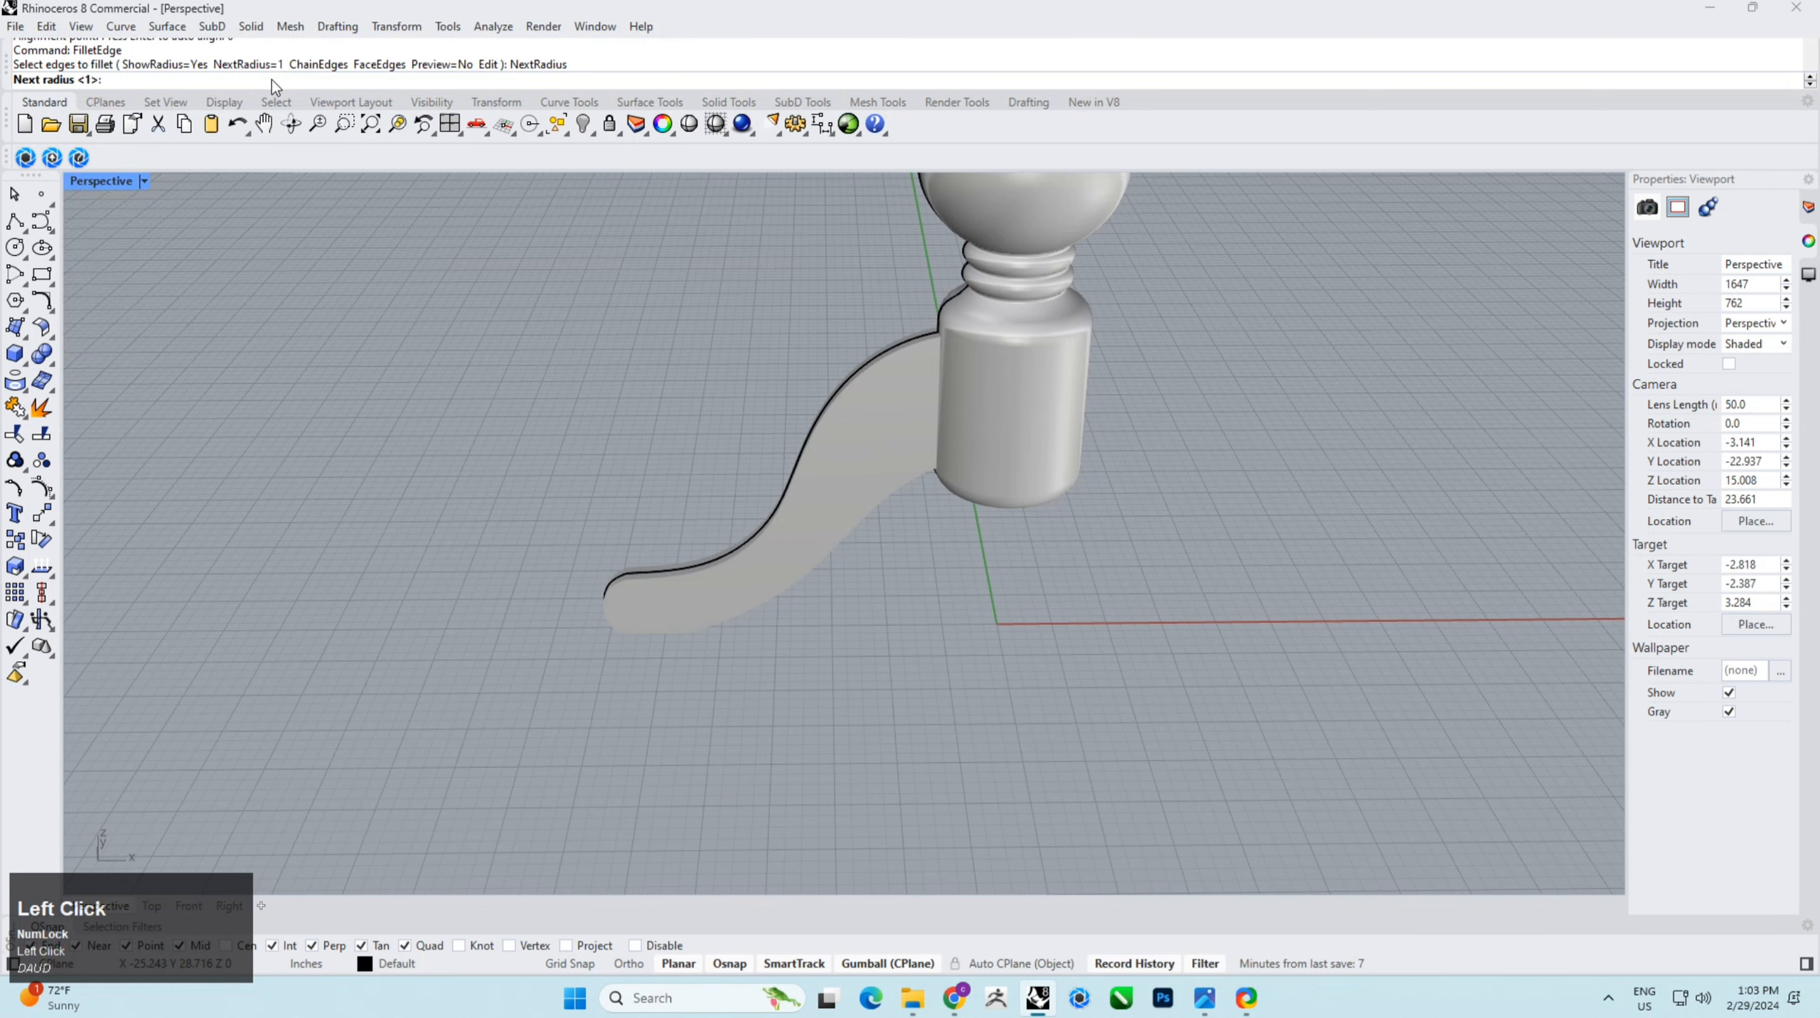
pyautogui.write('.5mm')
pyautogui.press('Return')
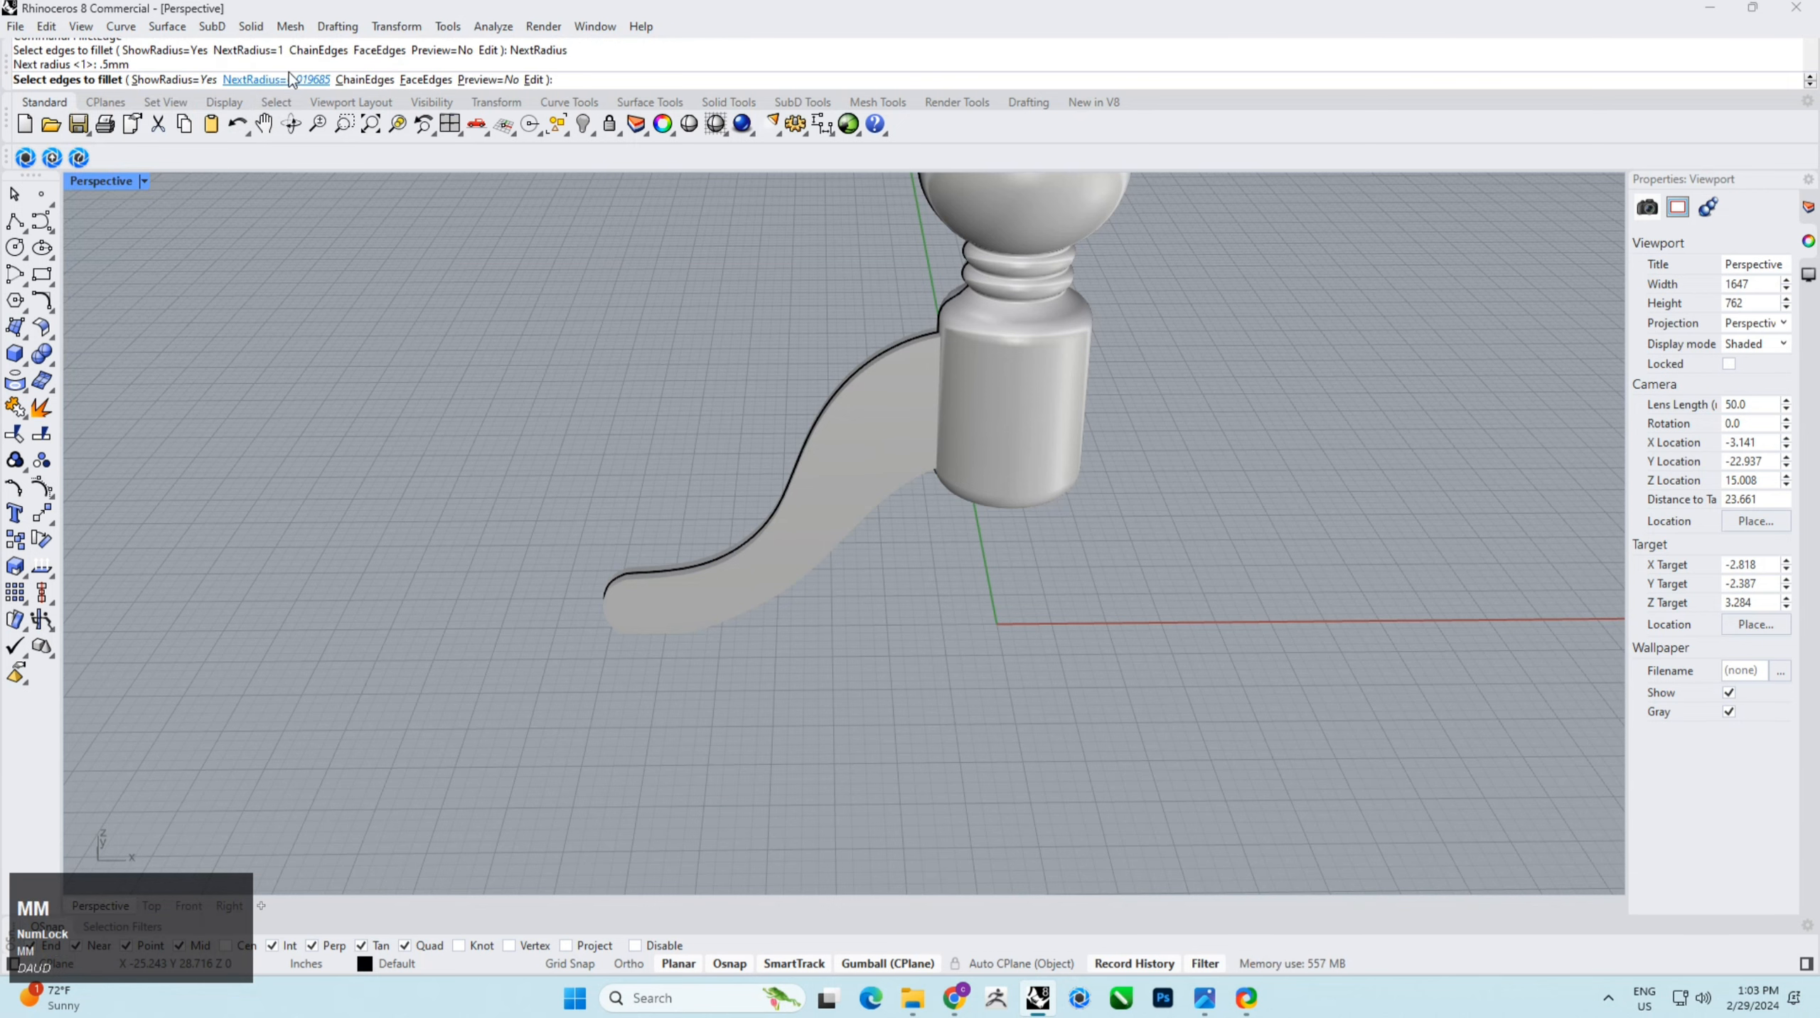
pyautogui.click(660, 614)
pyautogui.scroll(4, 875, 381)
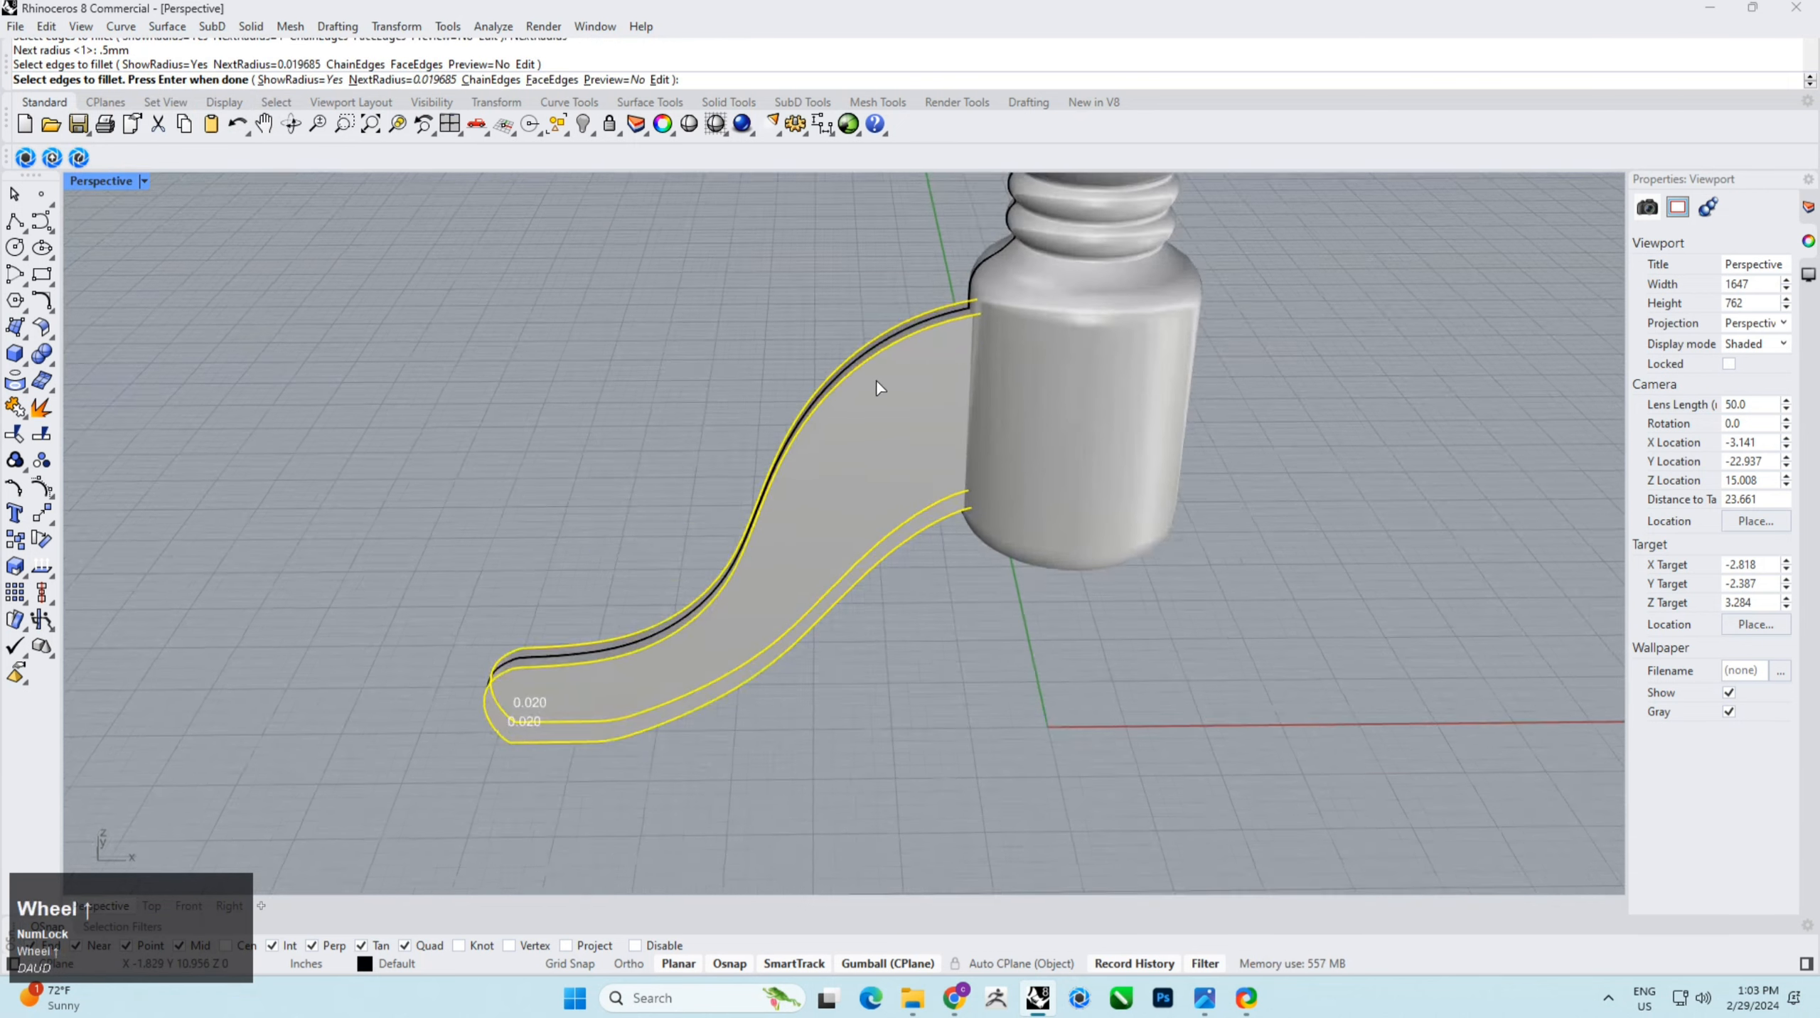
pyautogui.rightClick(1257, 503)
pyautogui.rightClick(1258, 501)
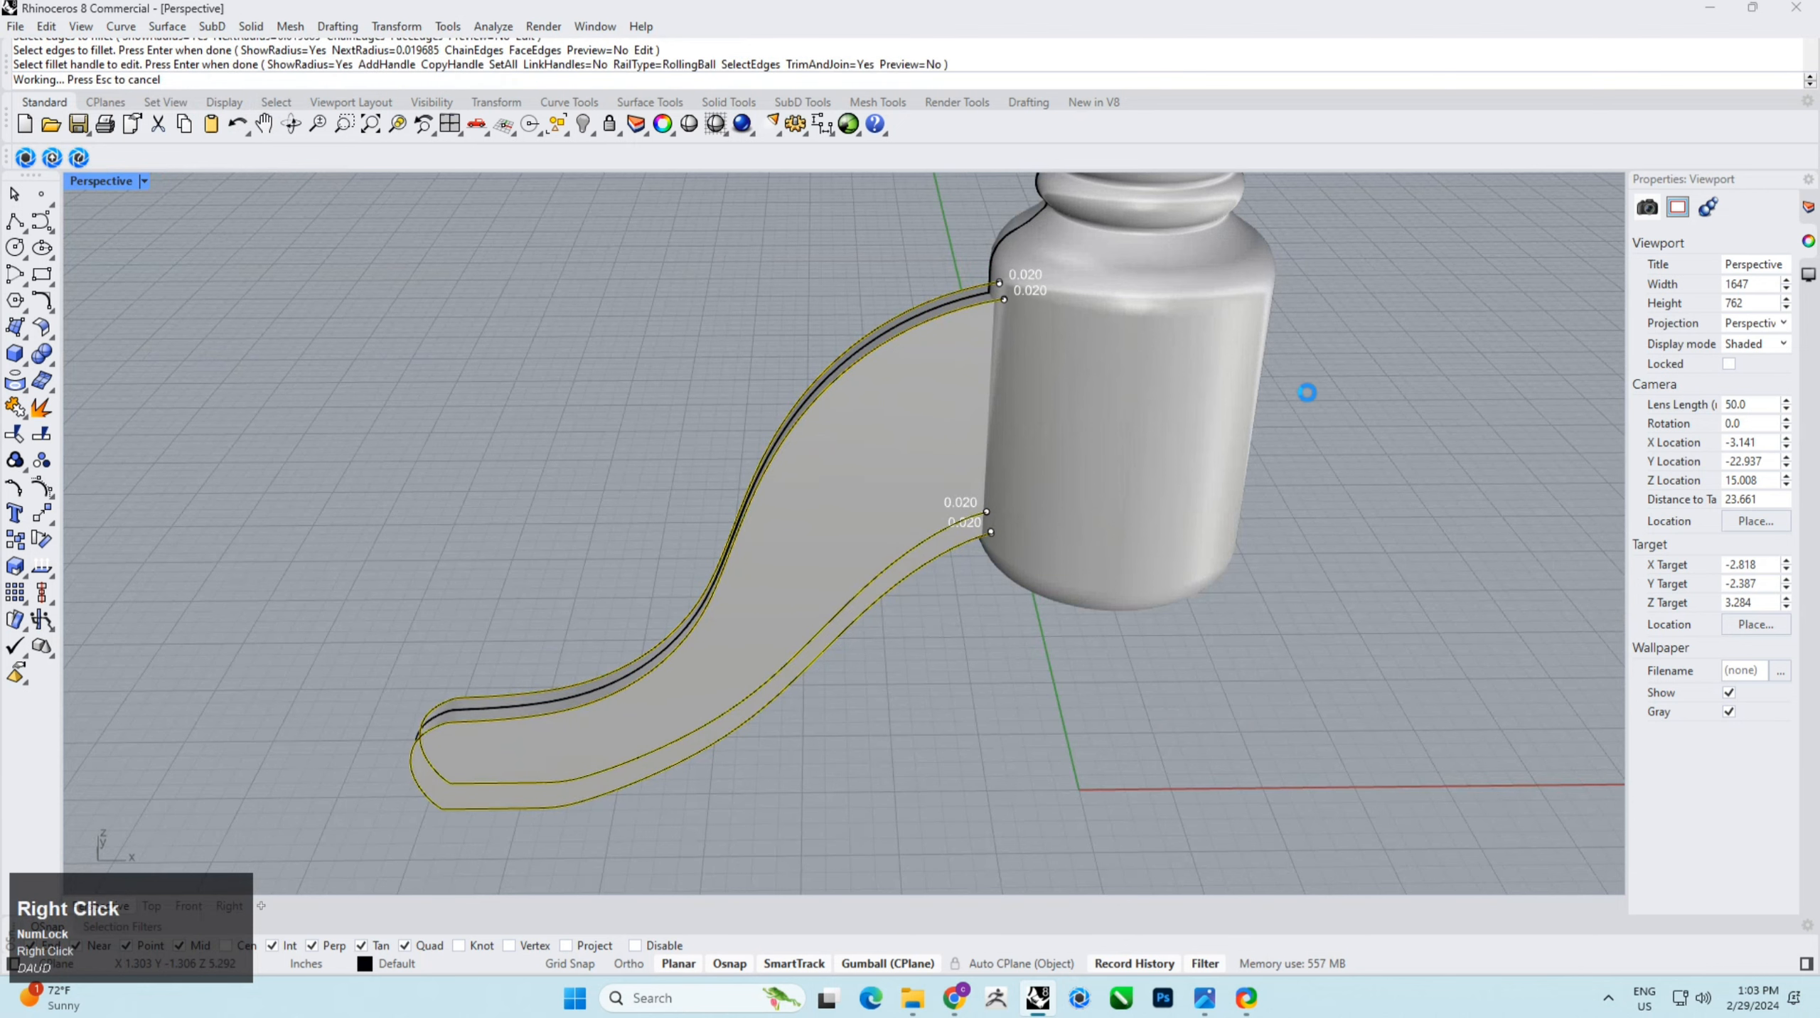
pyautogui.click(1409, 431)
# Step: Undo the 0.5 mm edge fillet on the leg
pyautogui.hotkey('ctrl', 'z')
pyautogui.press('space')
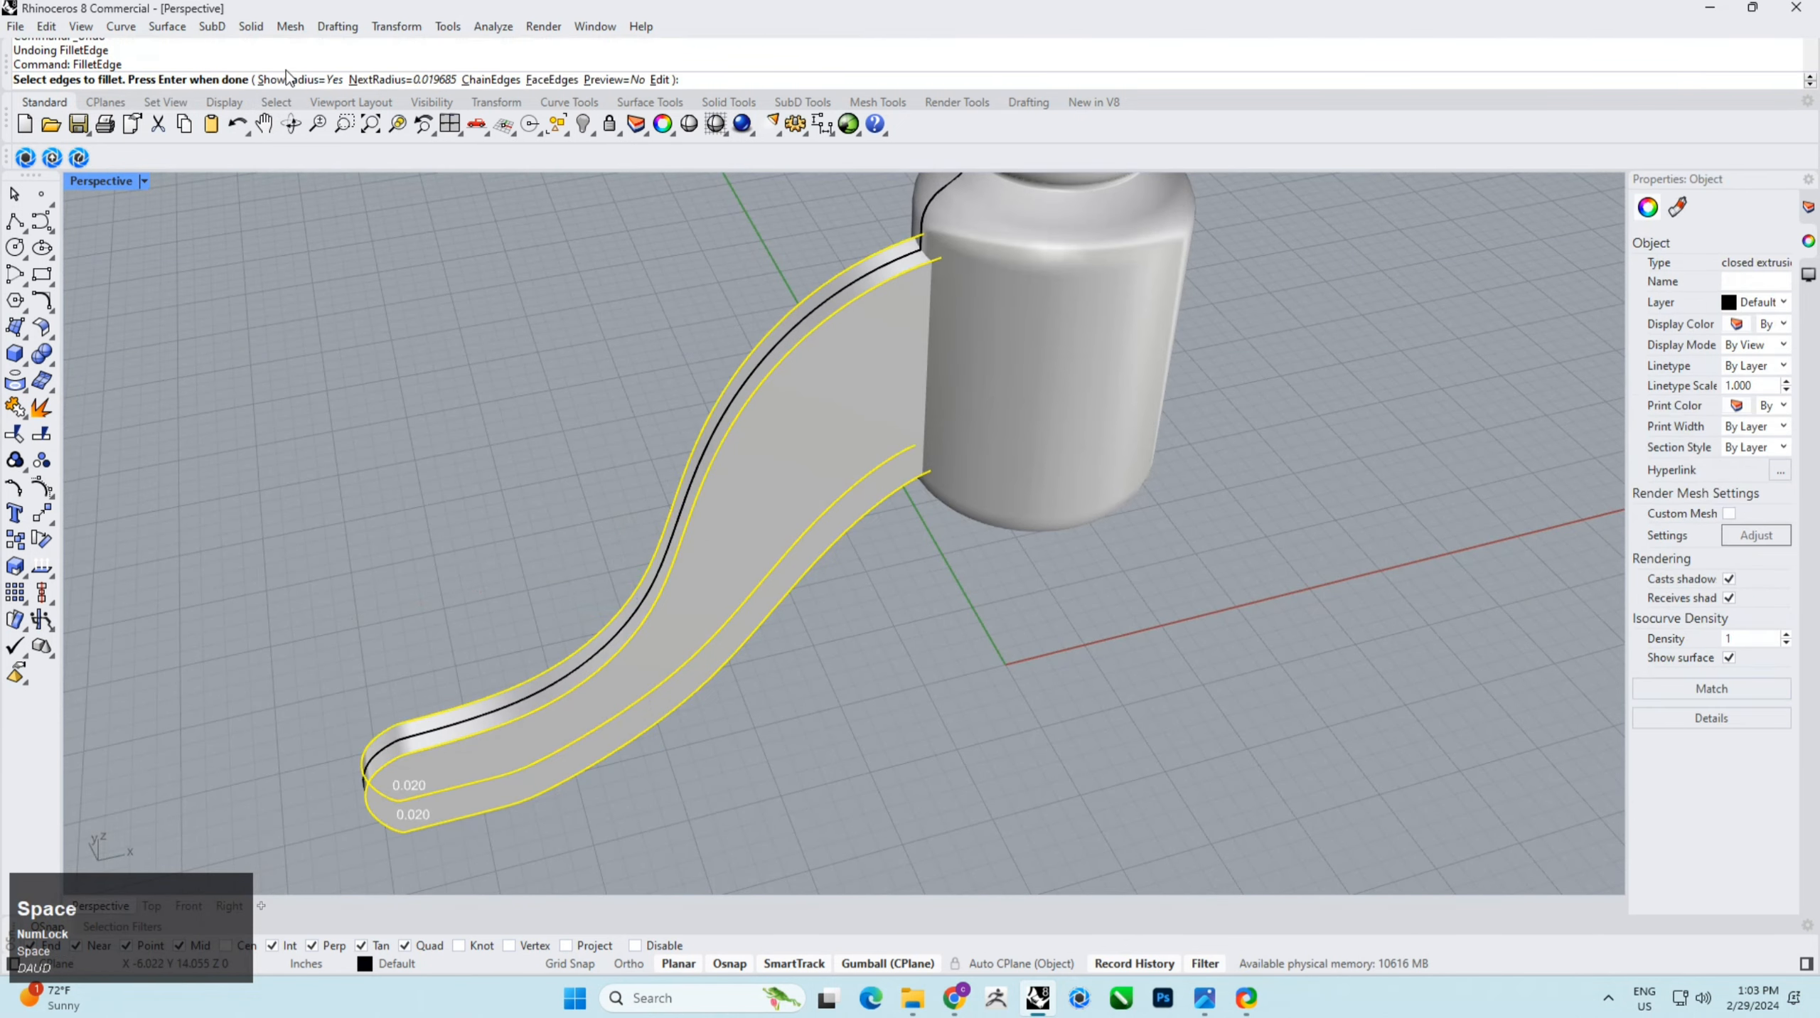
pyautogui.press('Escape')
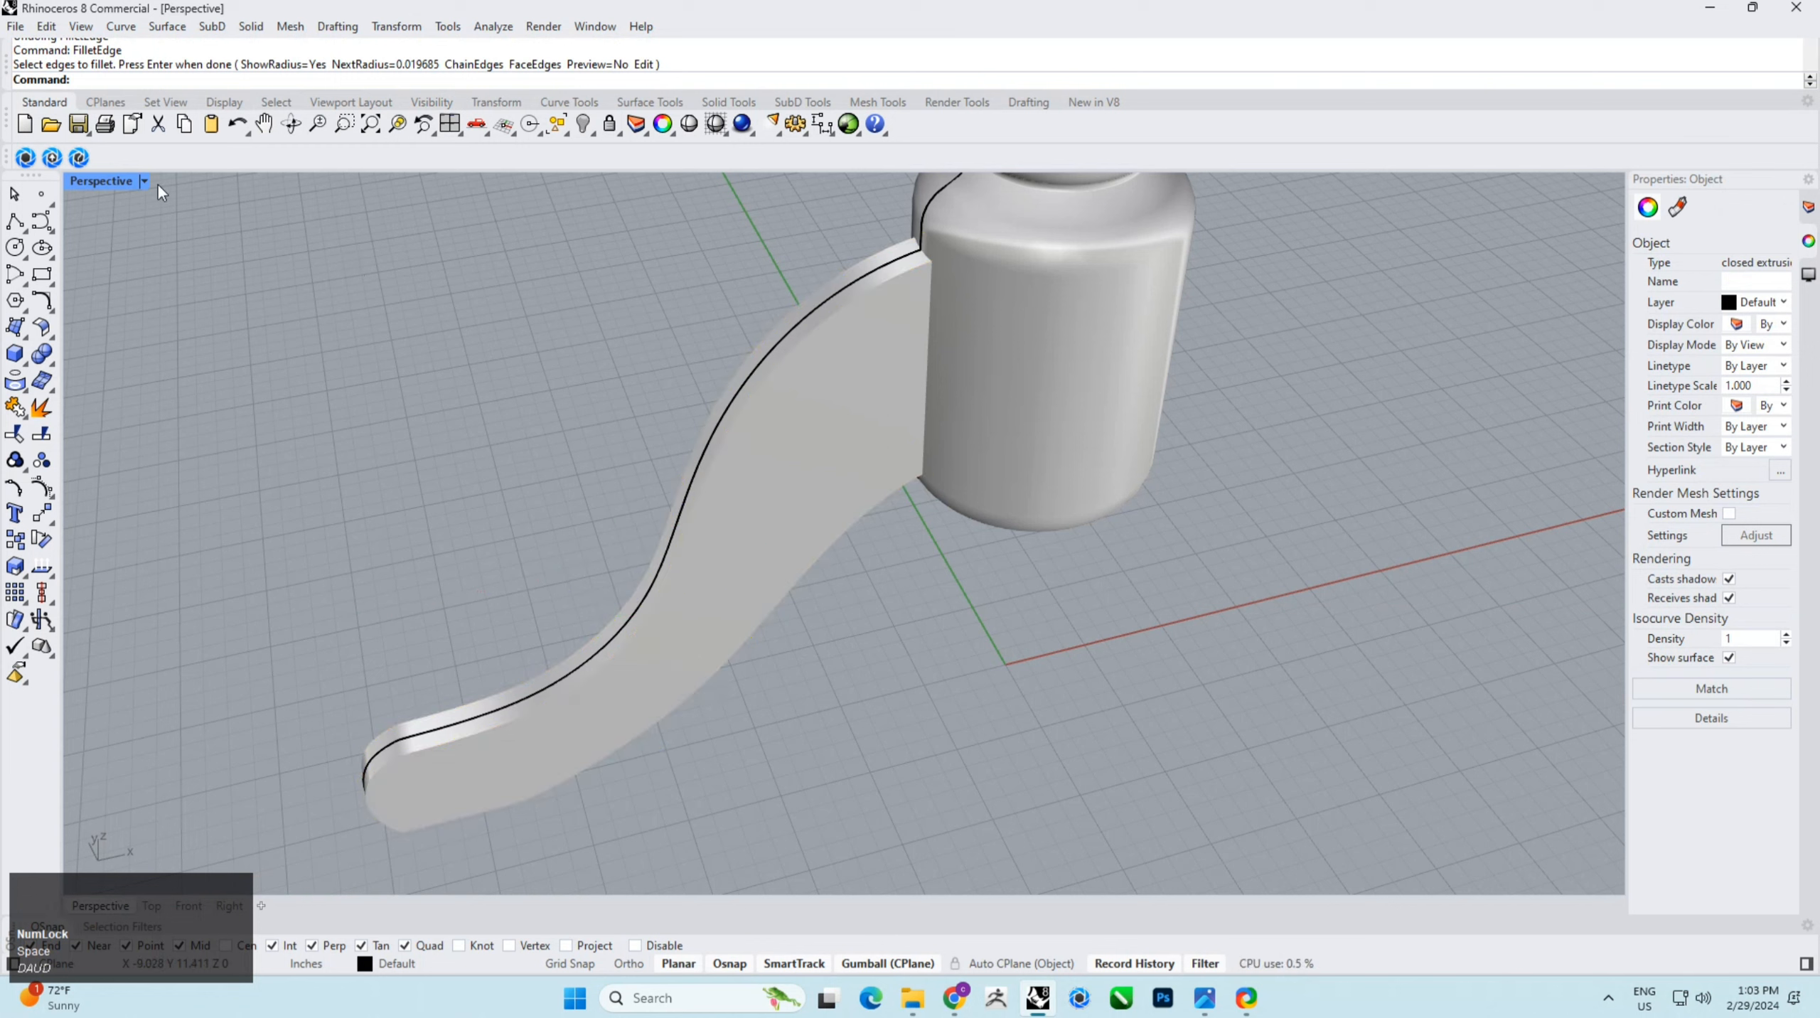
# Step: Fillet the long curved edges on both side faces of the leg with a 1 mm radius
pyautogui.write('fi')
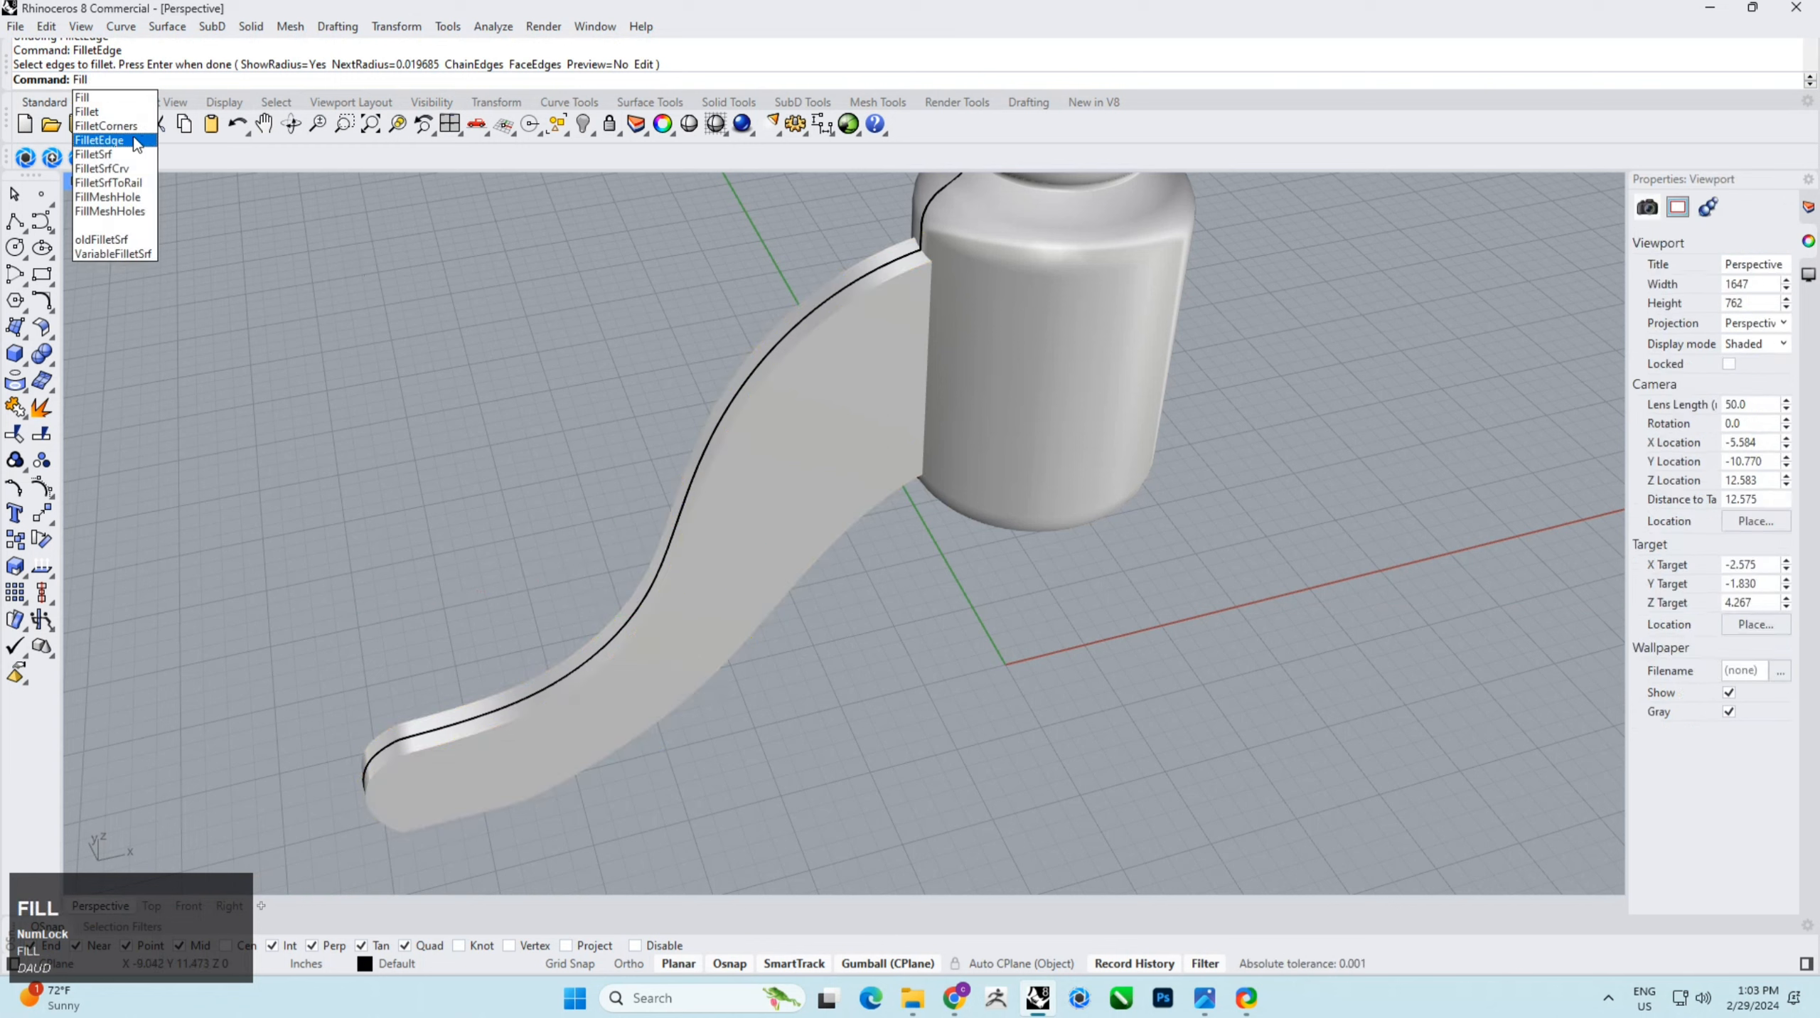
pyautogui.click(124, 140)
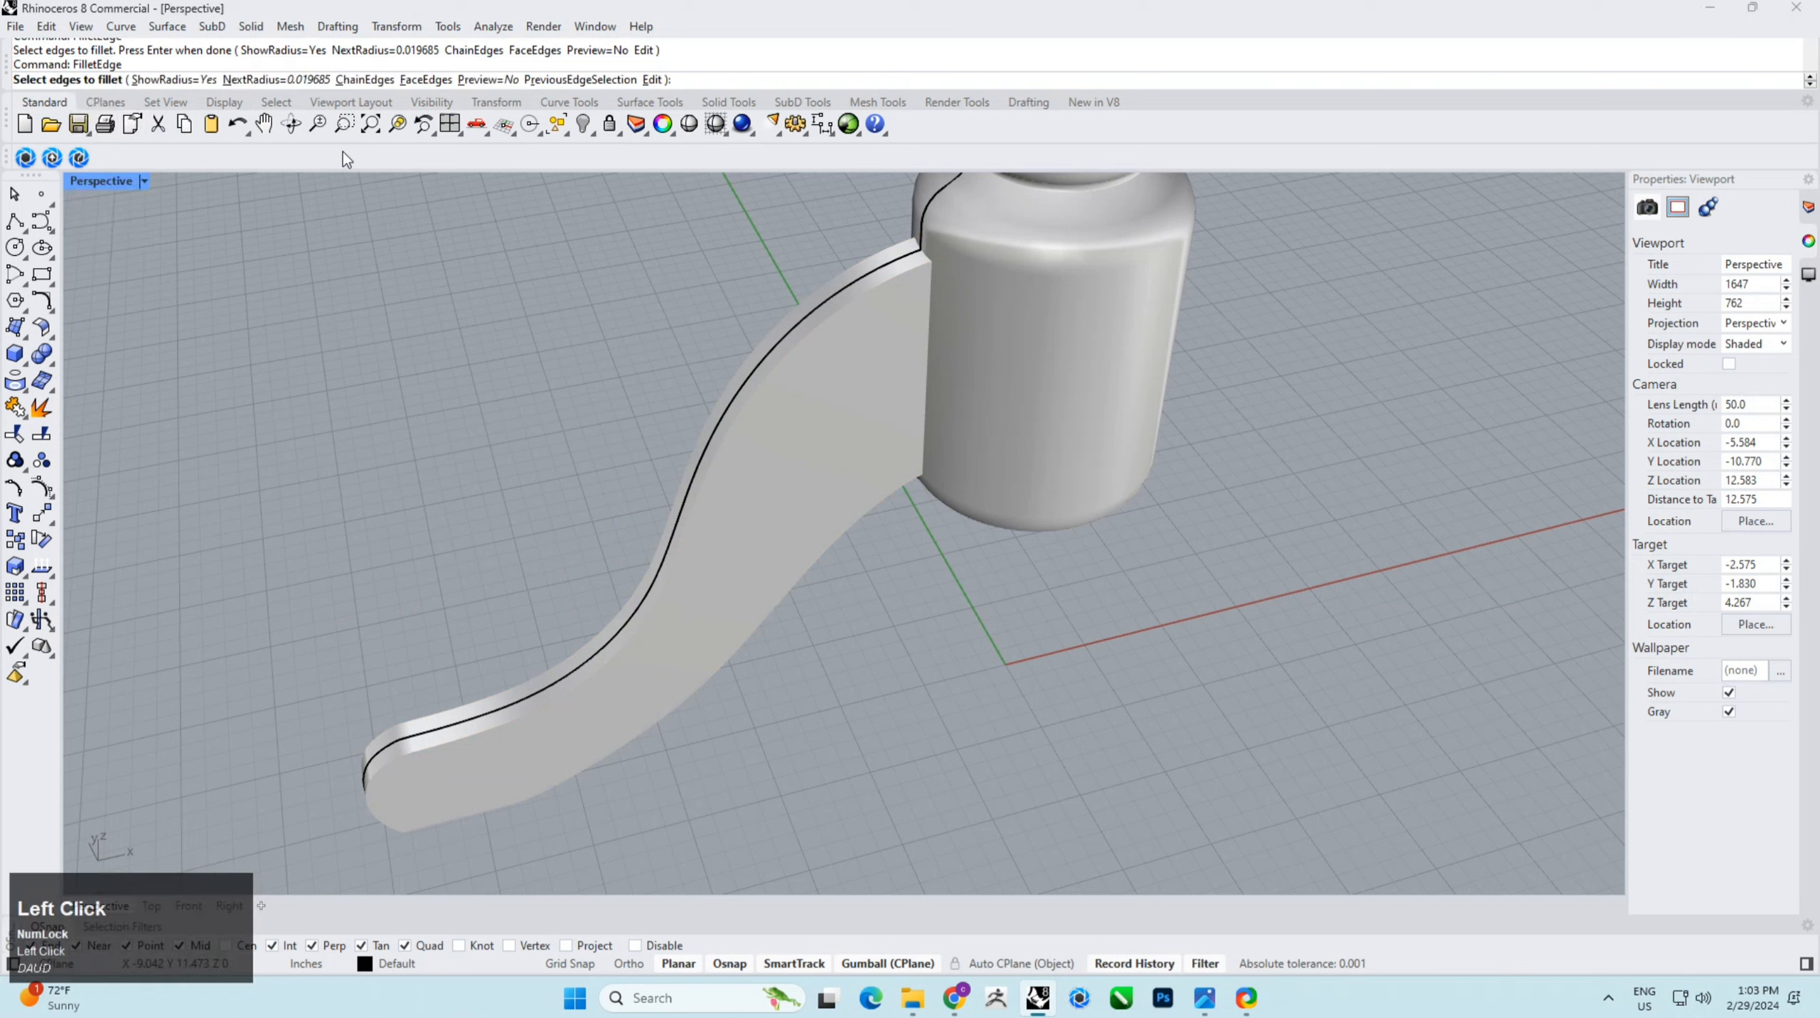
pyautogui.click(307, 80)
pyautogui.write('1mm')
pyautogui.press('Return')
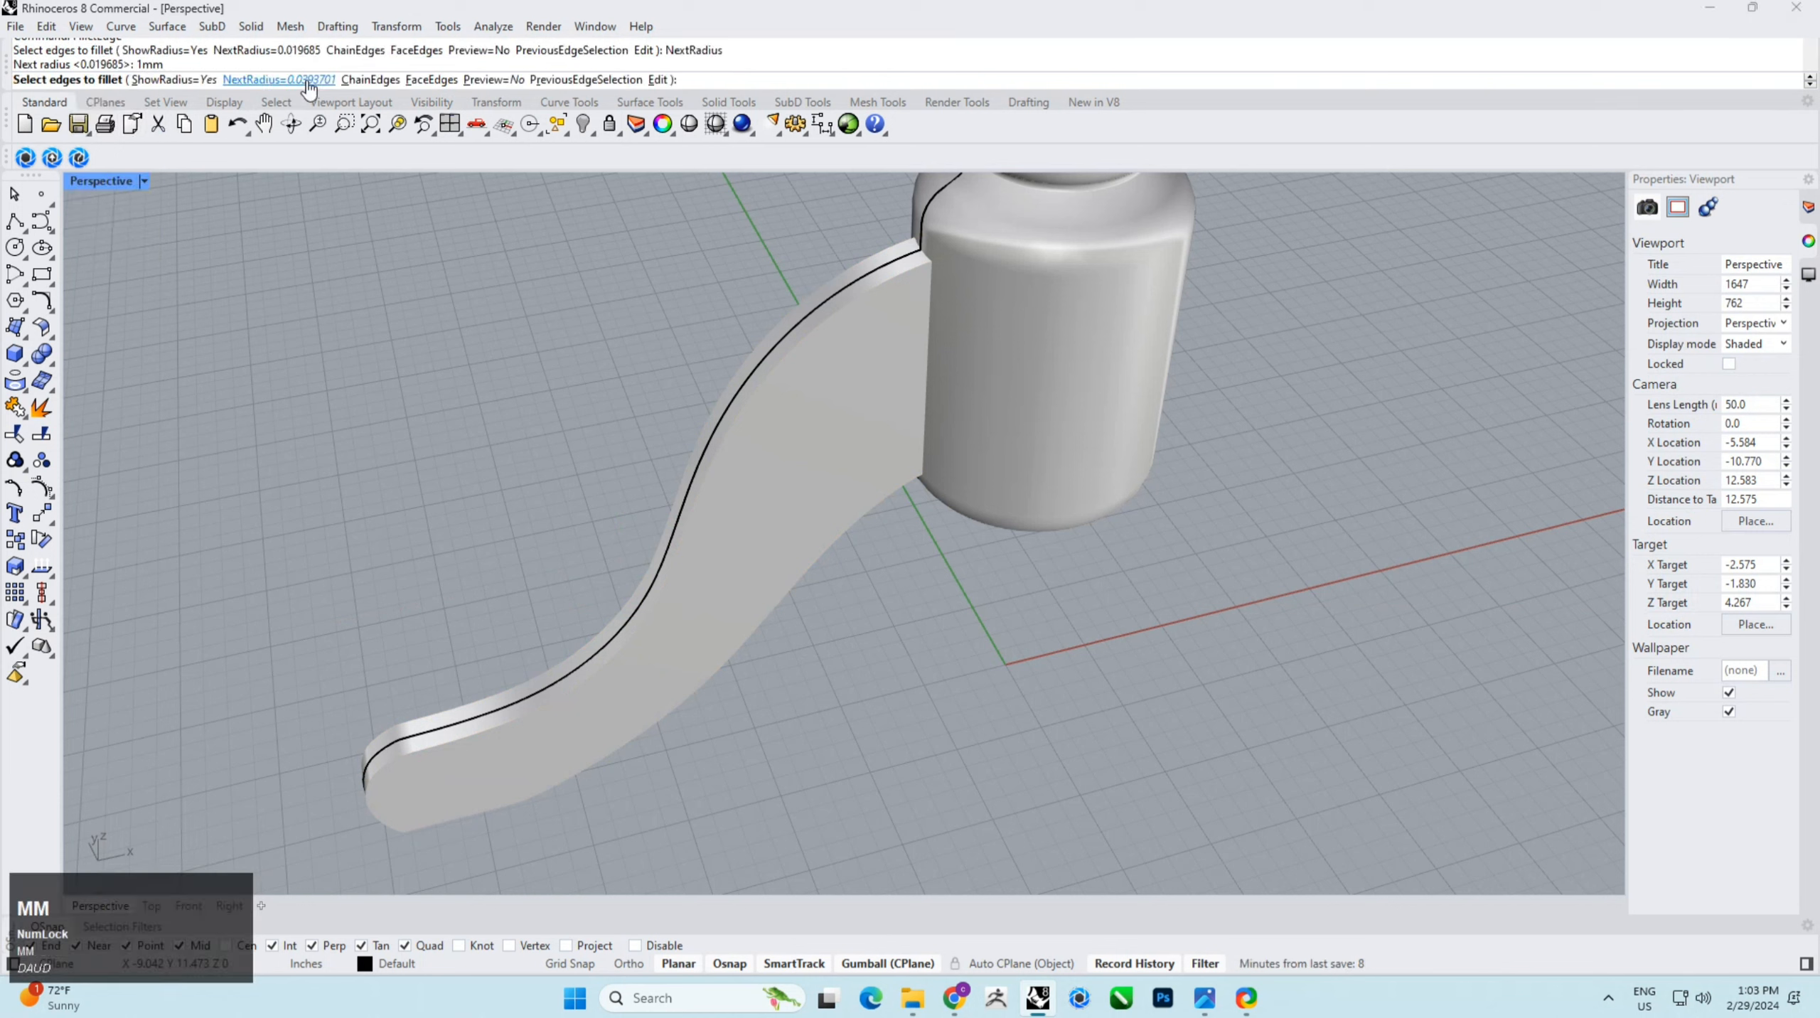
pyautogui.moveTo(772, 851); pyautogui.dragTo(176, 367)
pyautogui.rightClick(981, 446)
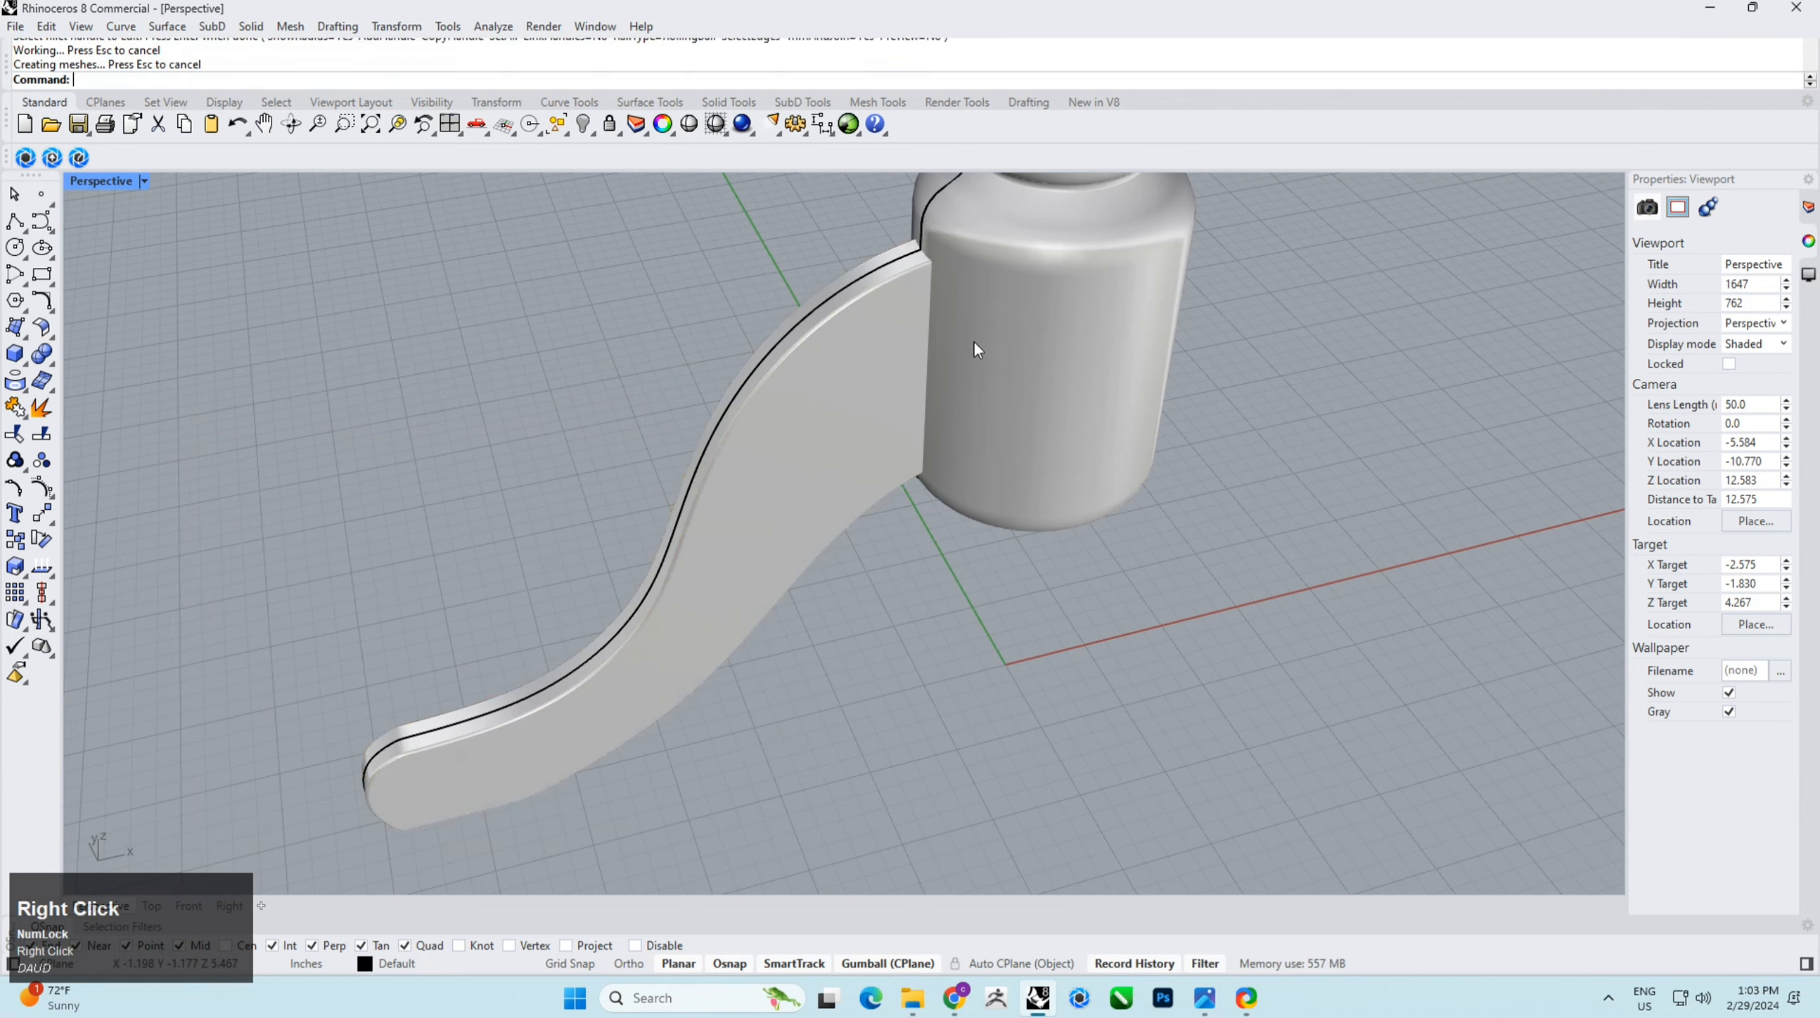
# Step: Polar array the filleted leg around the origin, point 0, with 4 items filling 360 degrees
pyautogui.moveTo(652, 568); pyautogui.dragTo(714, 535, button='right')
pyautogui.click(762, 578)
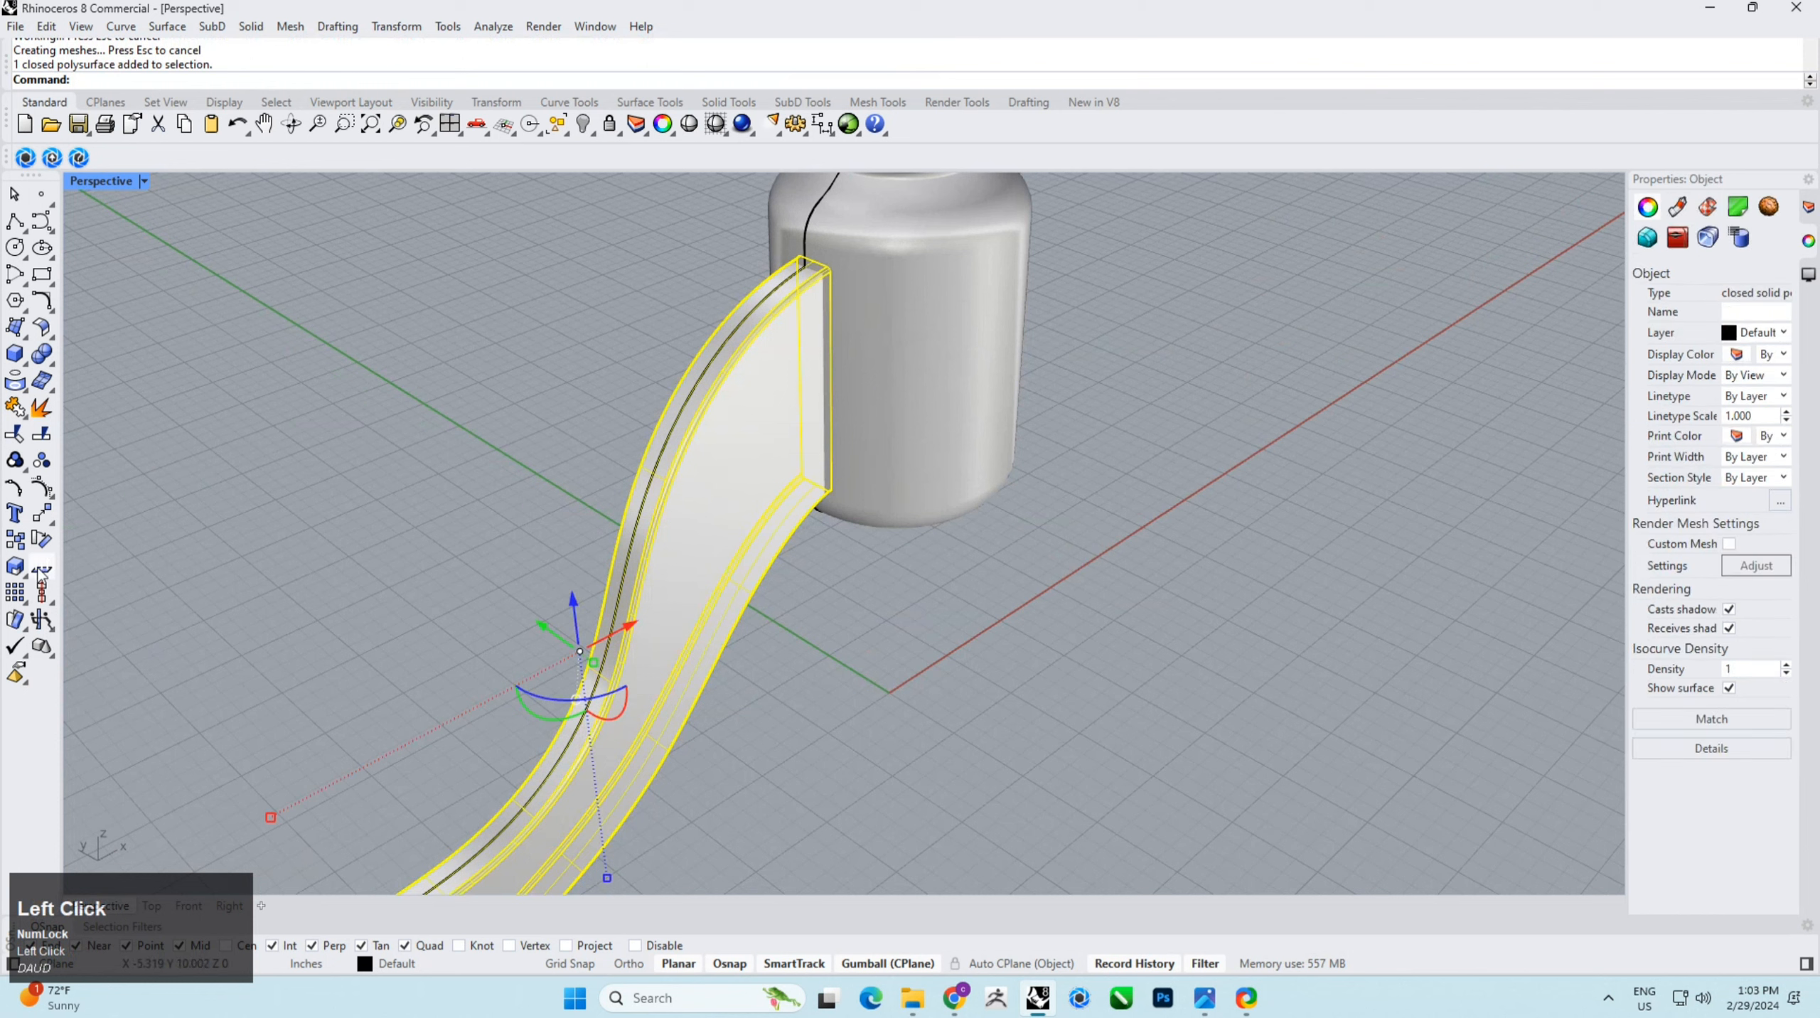
pyautogui.click(24, 602)
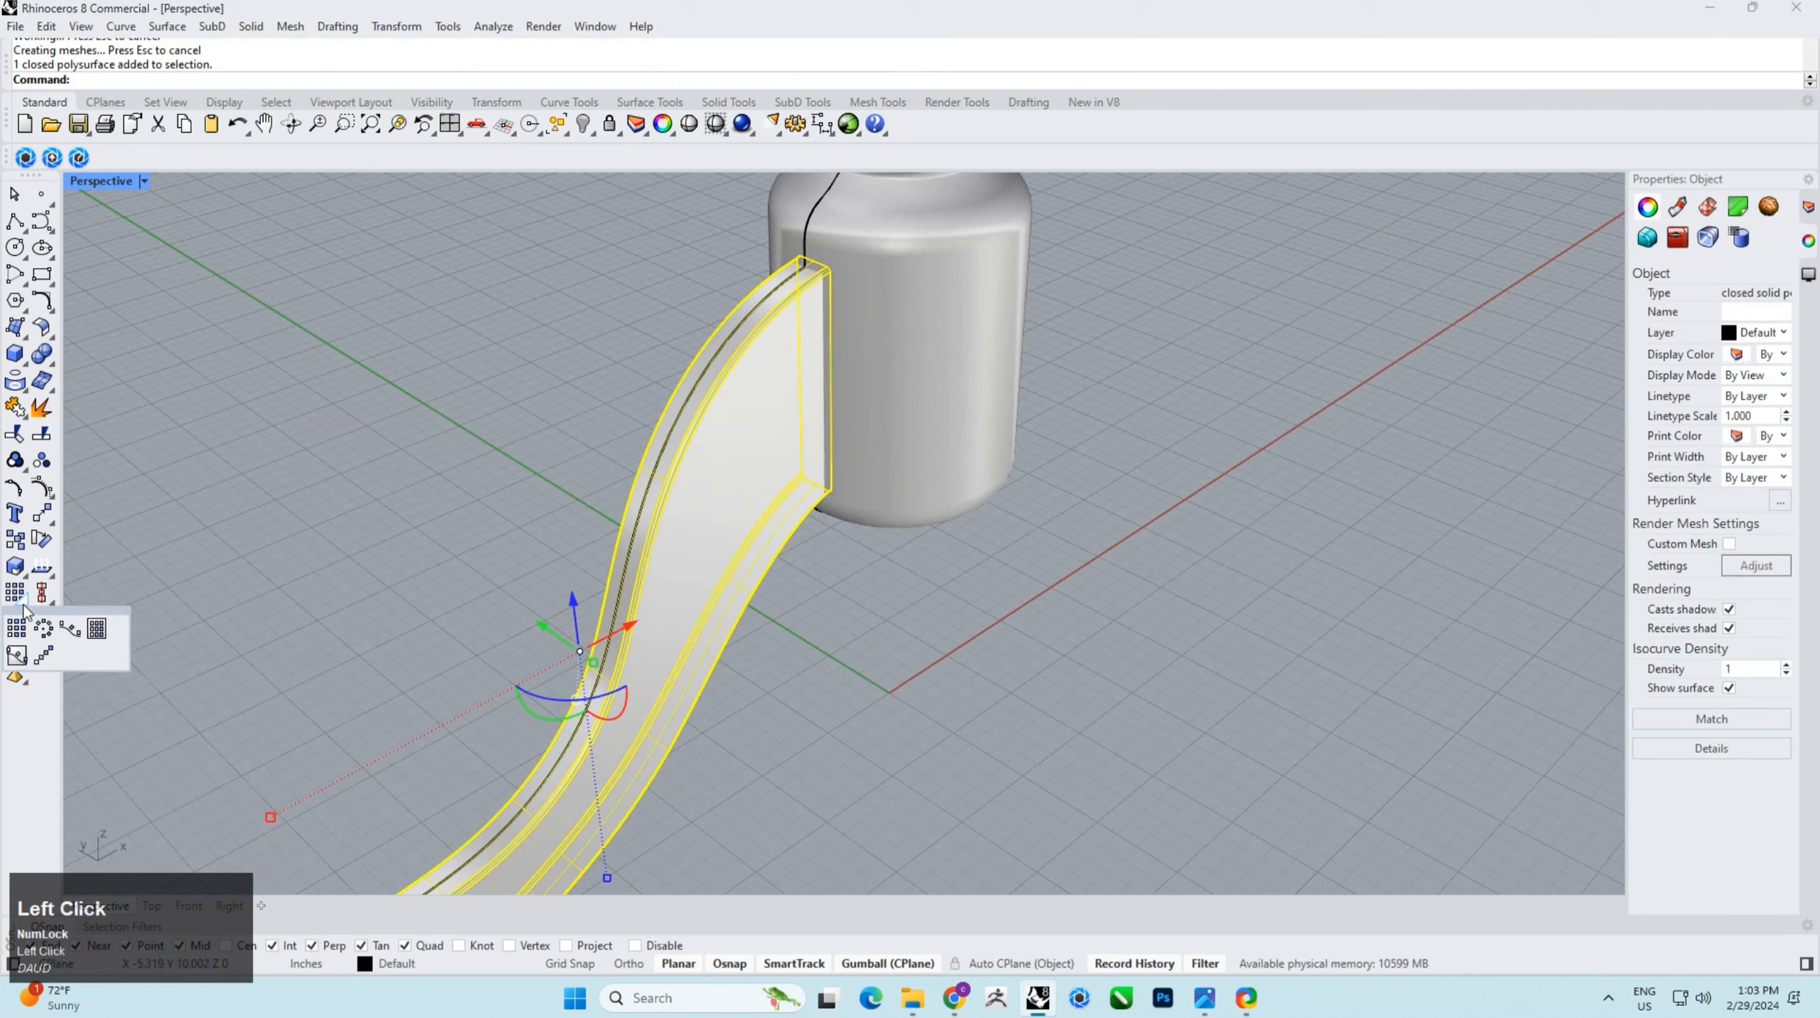
pyautogui.click(43, 629)
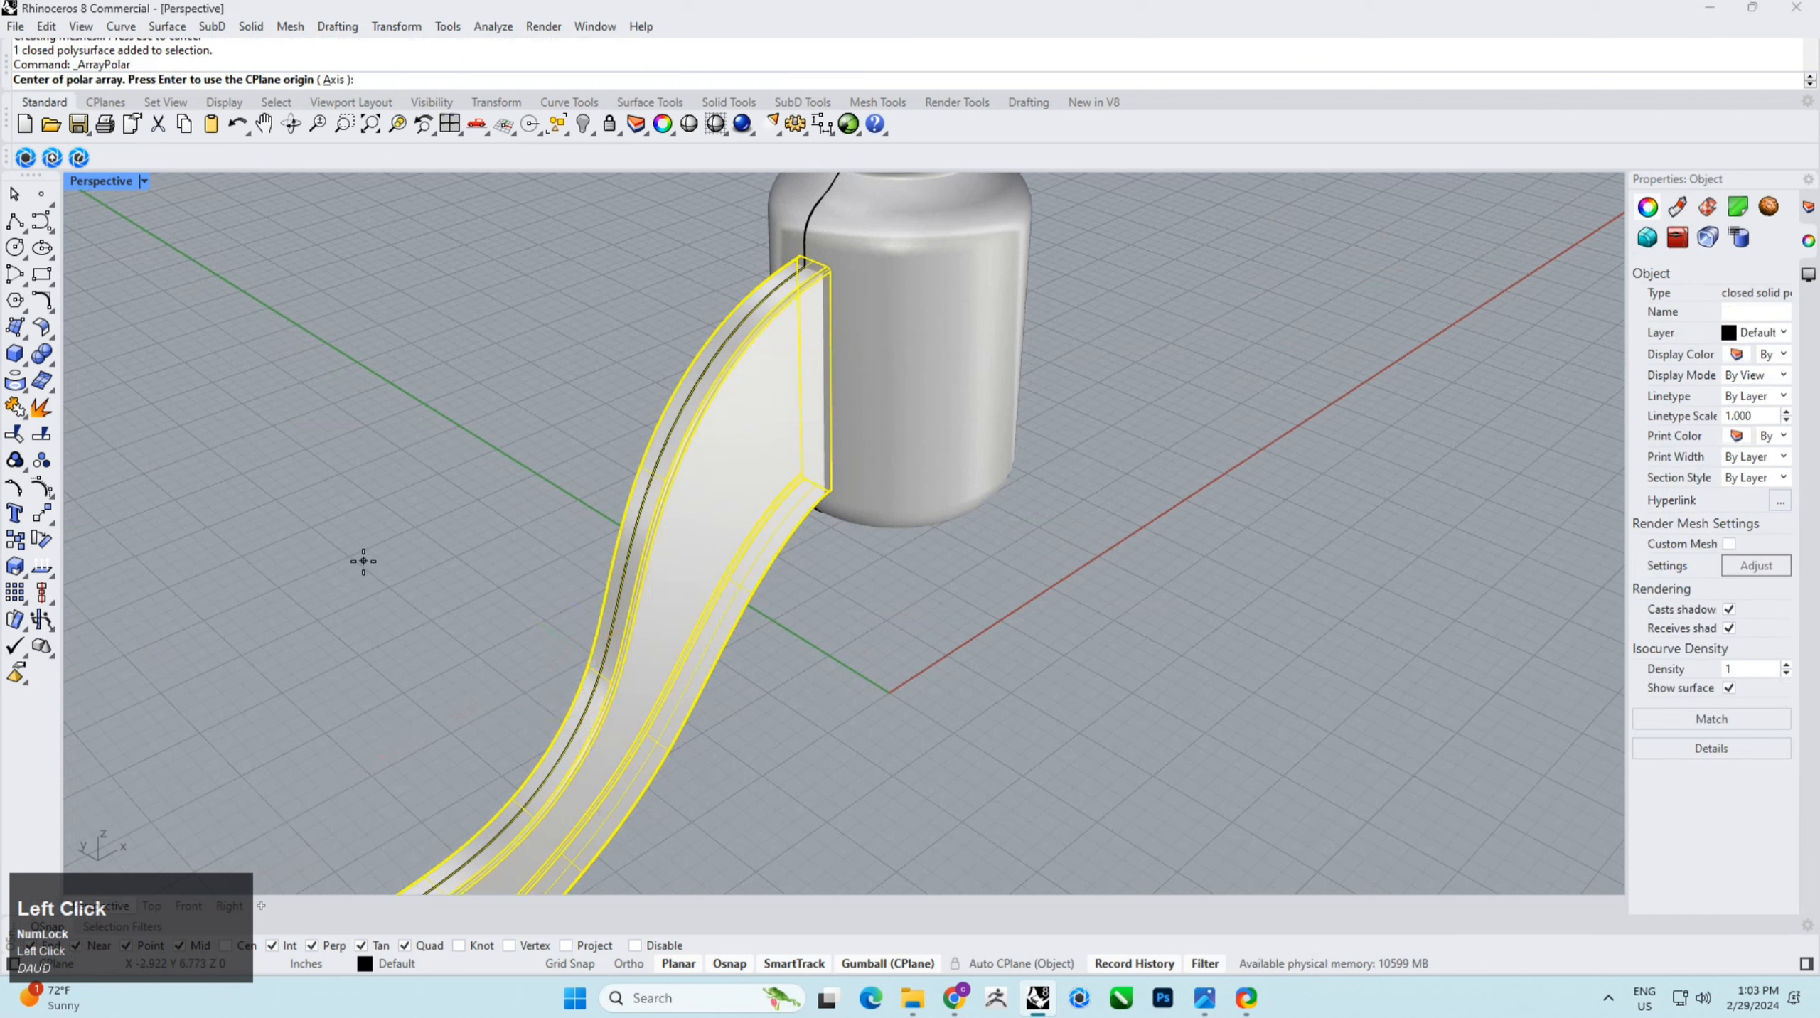
pyautogui.write('0')
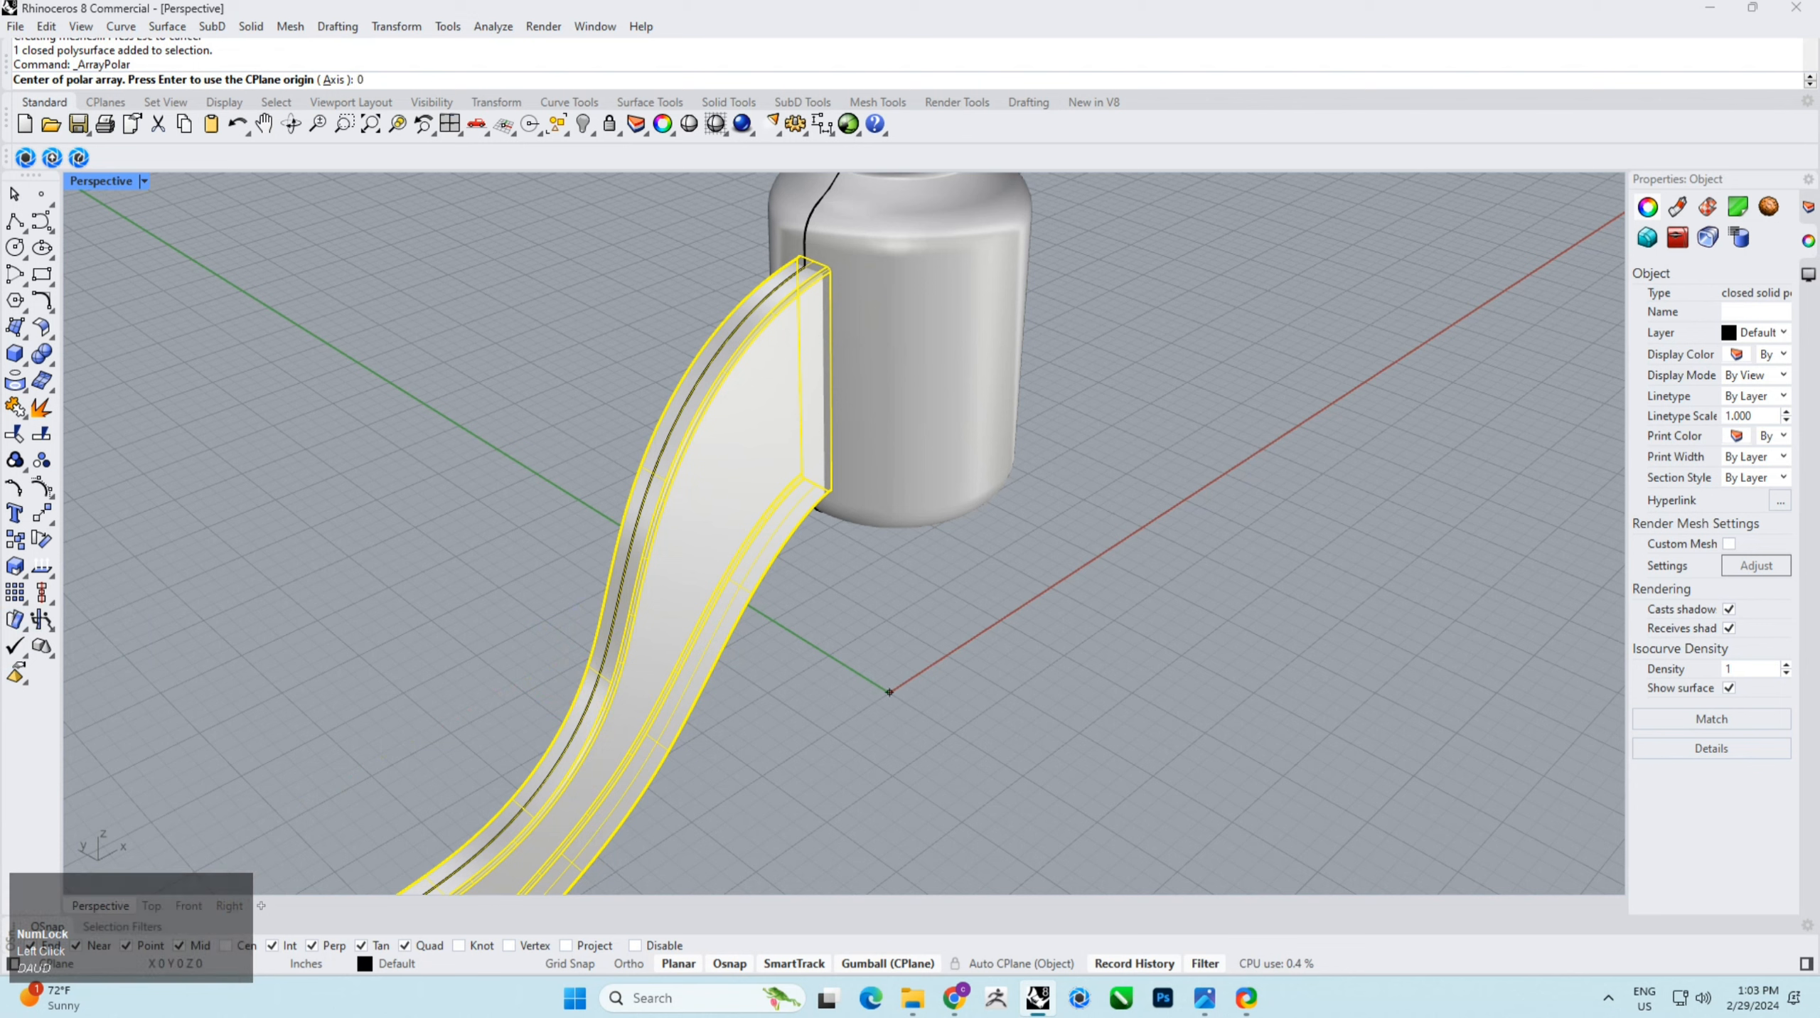
pyautogui.press('Return')
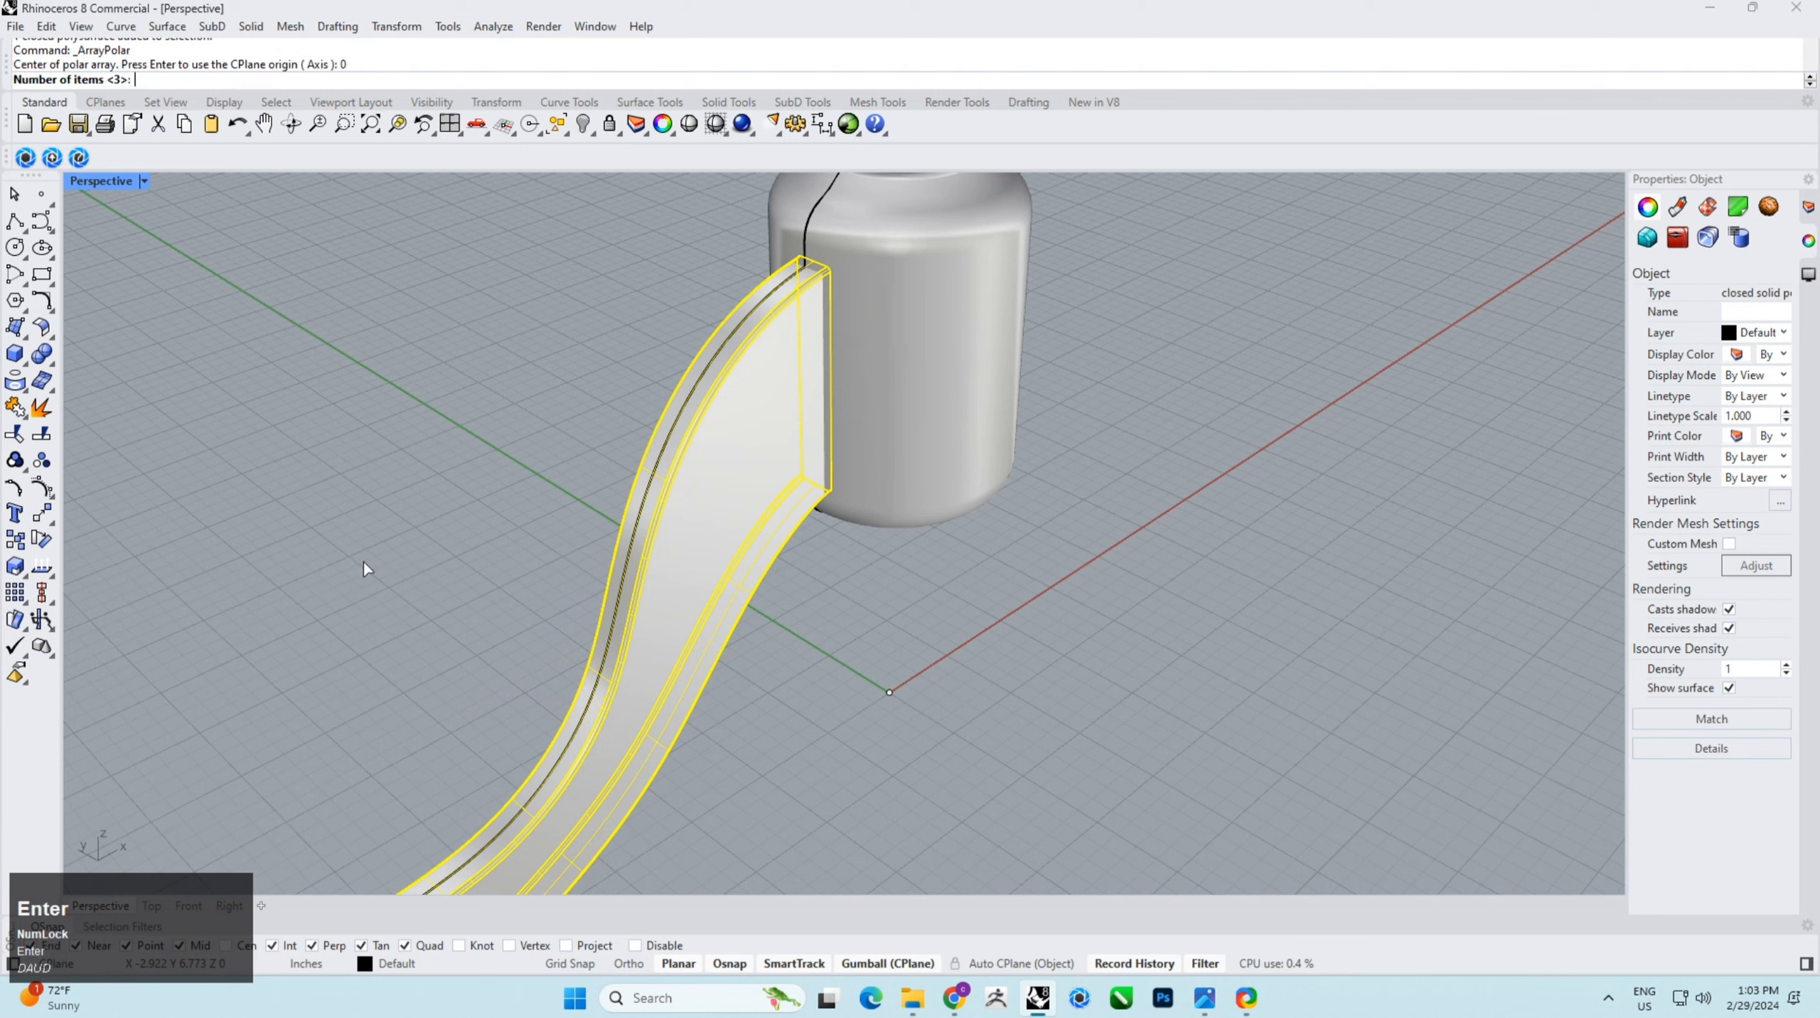
pyautogui.write('4')
pyautogui.press('Return')
pyautogui.press('Return')
pyautogui.press('Return')
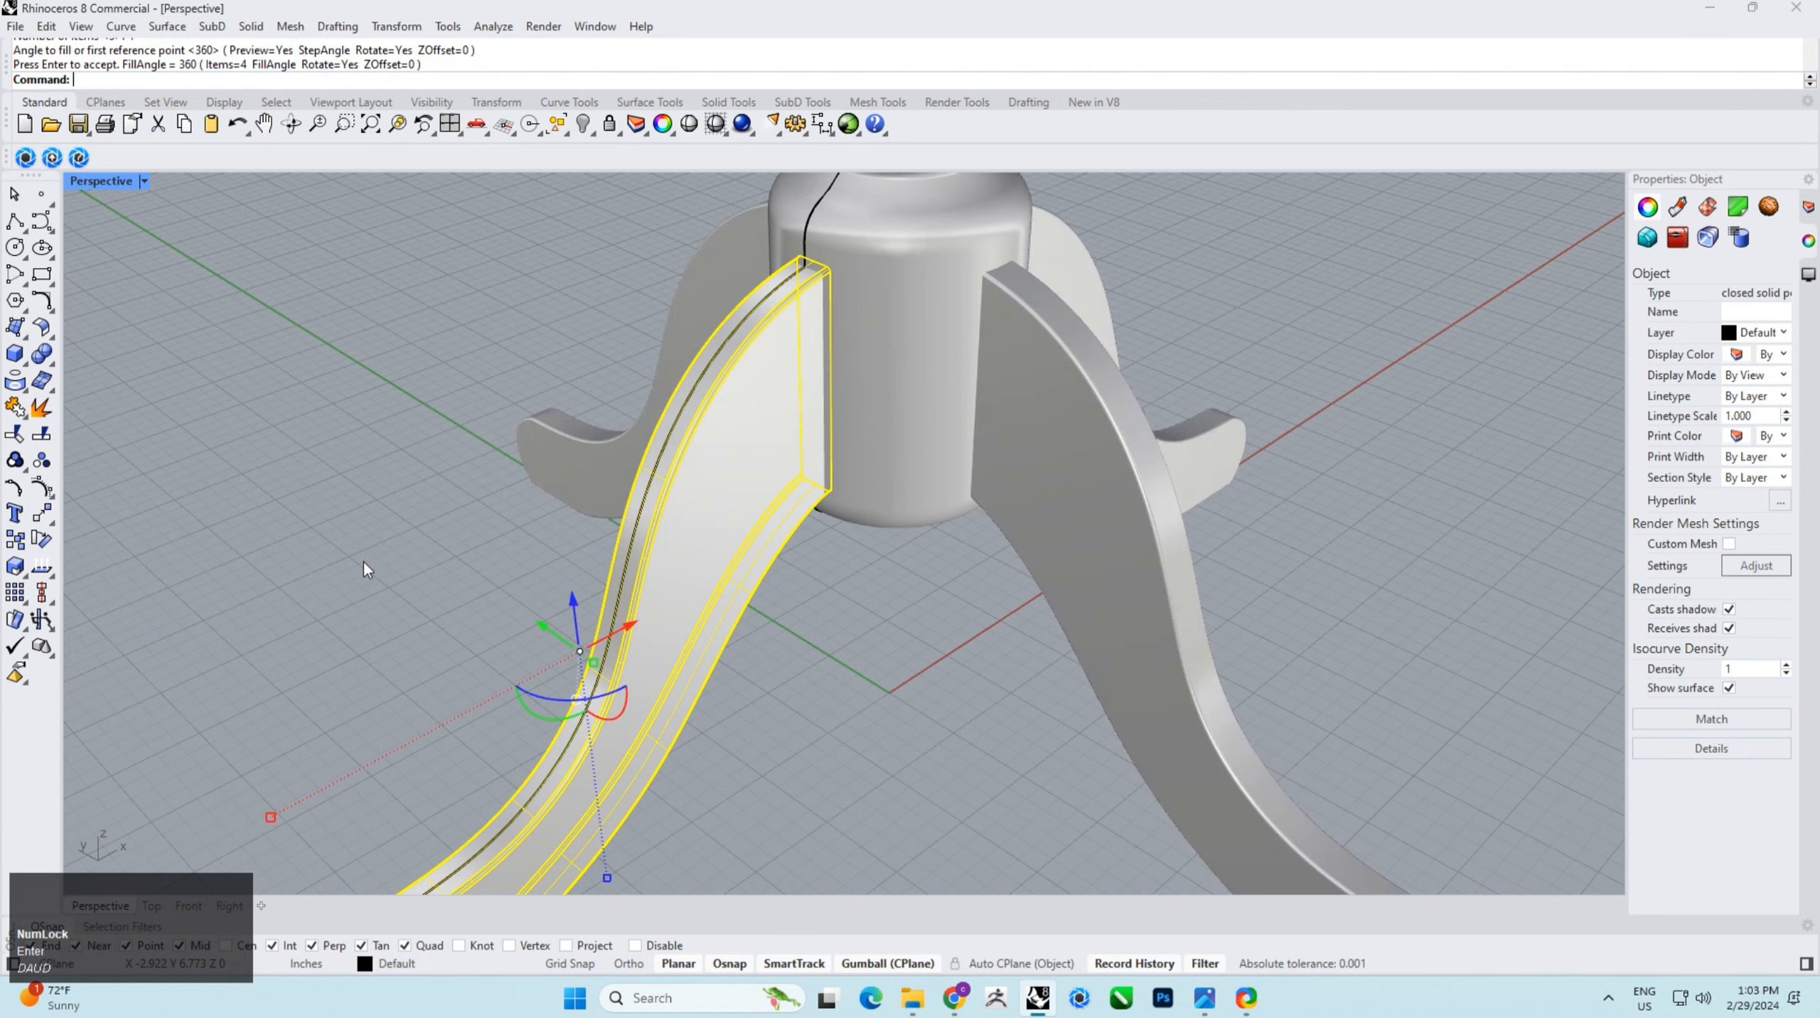
pyautogui.click(785, 658)
# Step: Select all the profile curves in the model at once by object type and hide them, leaving only the table solids
pyautogui.scroll(-5, 855, 678)
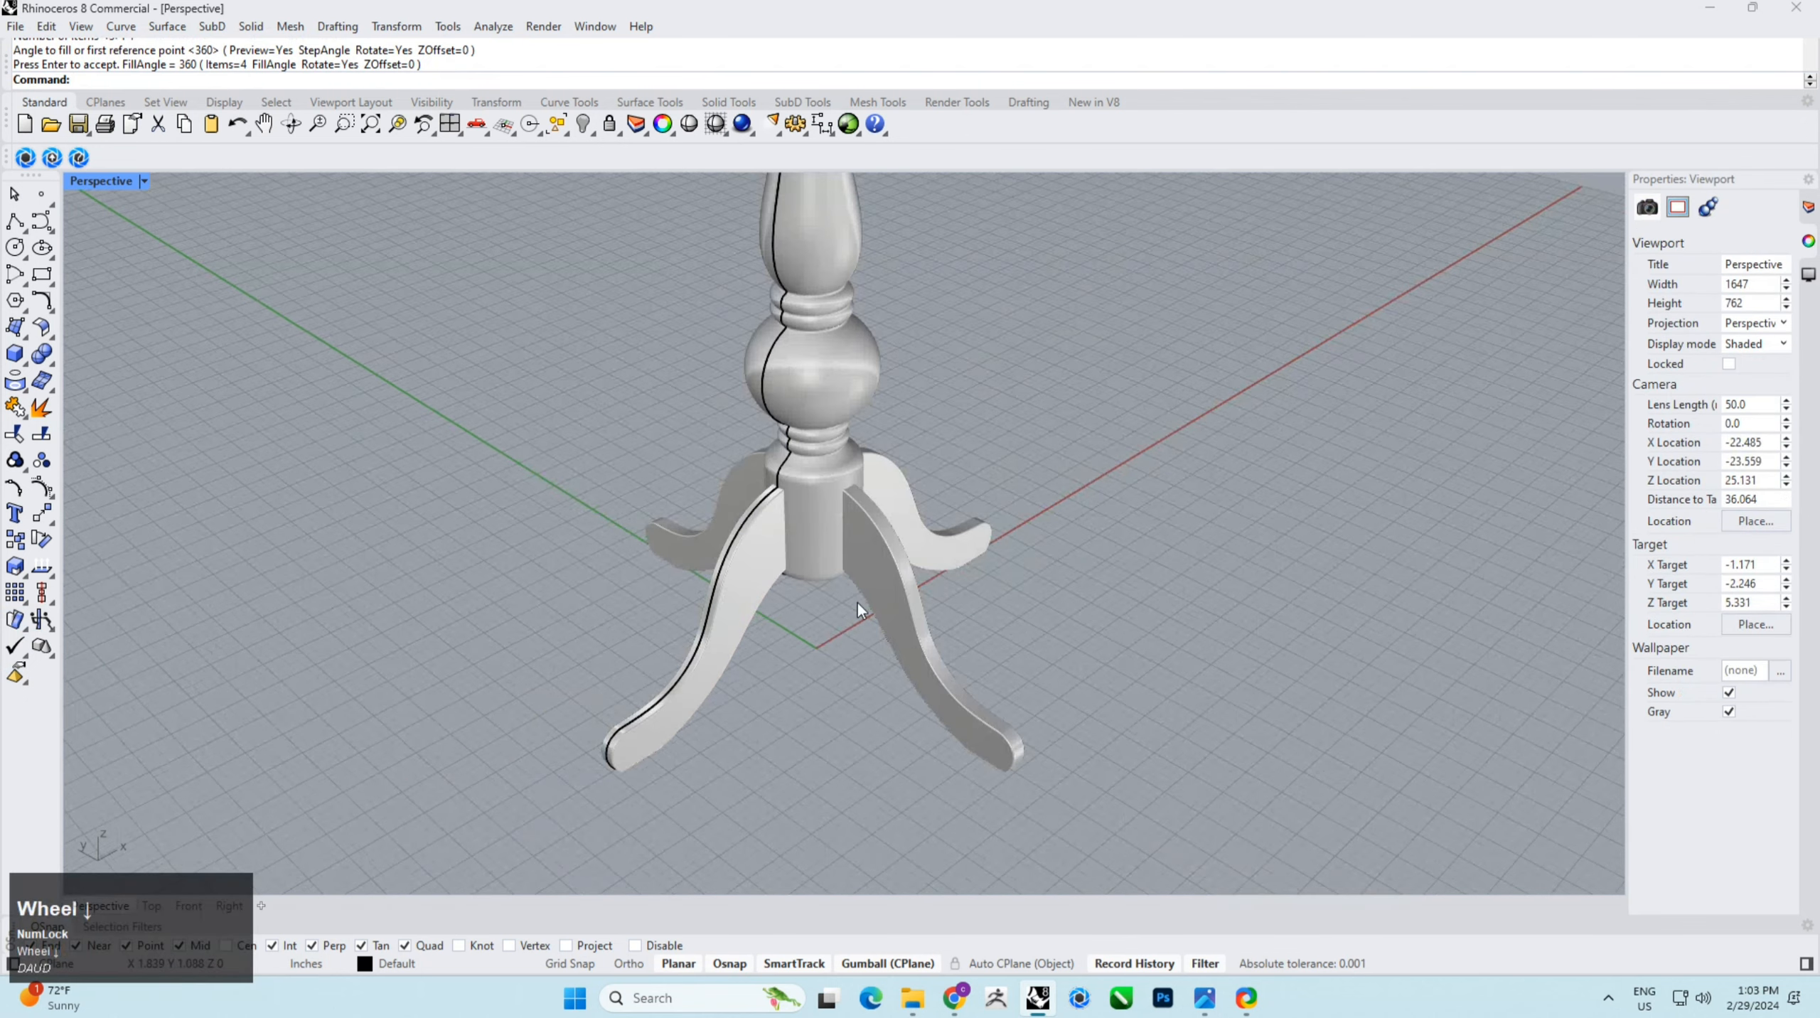
pyautogui.moveTo(919, 597); pyautogui.dragTo(783, 553, button='right')
pyautogui.scroll(-8, 783, 553)
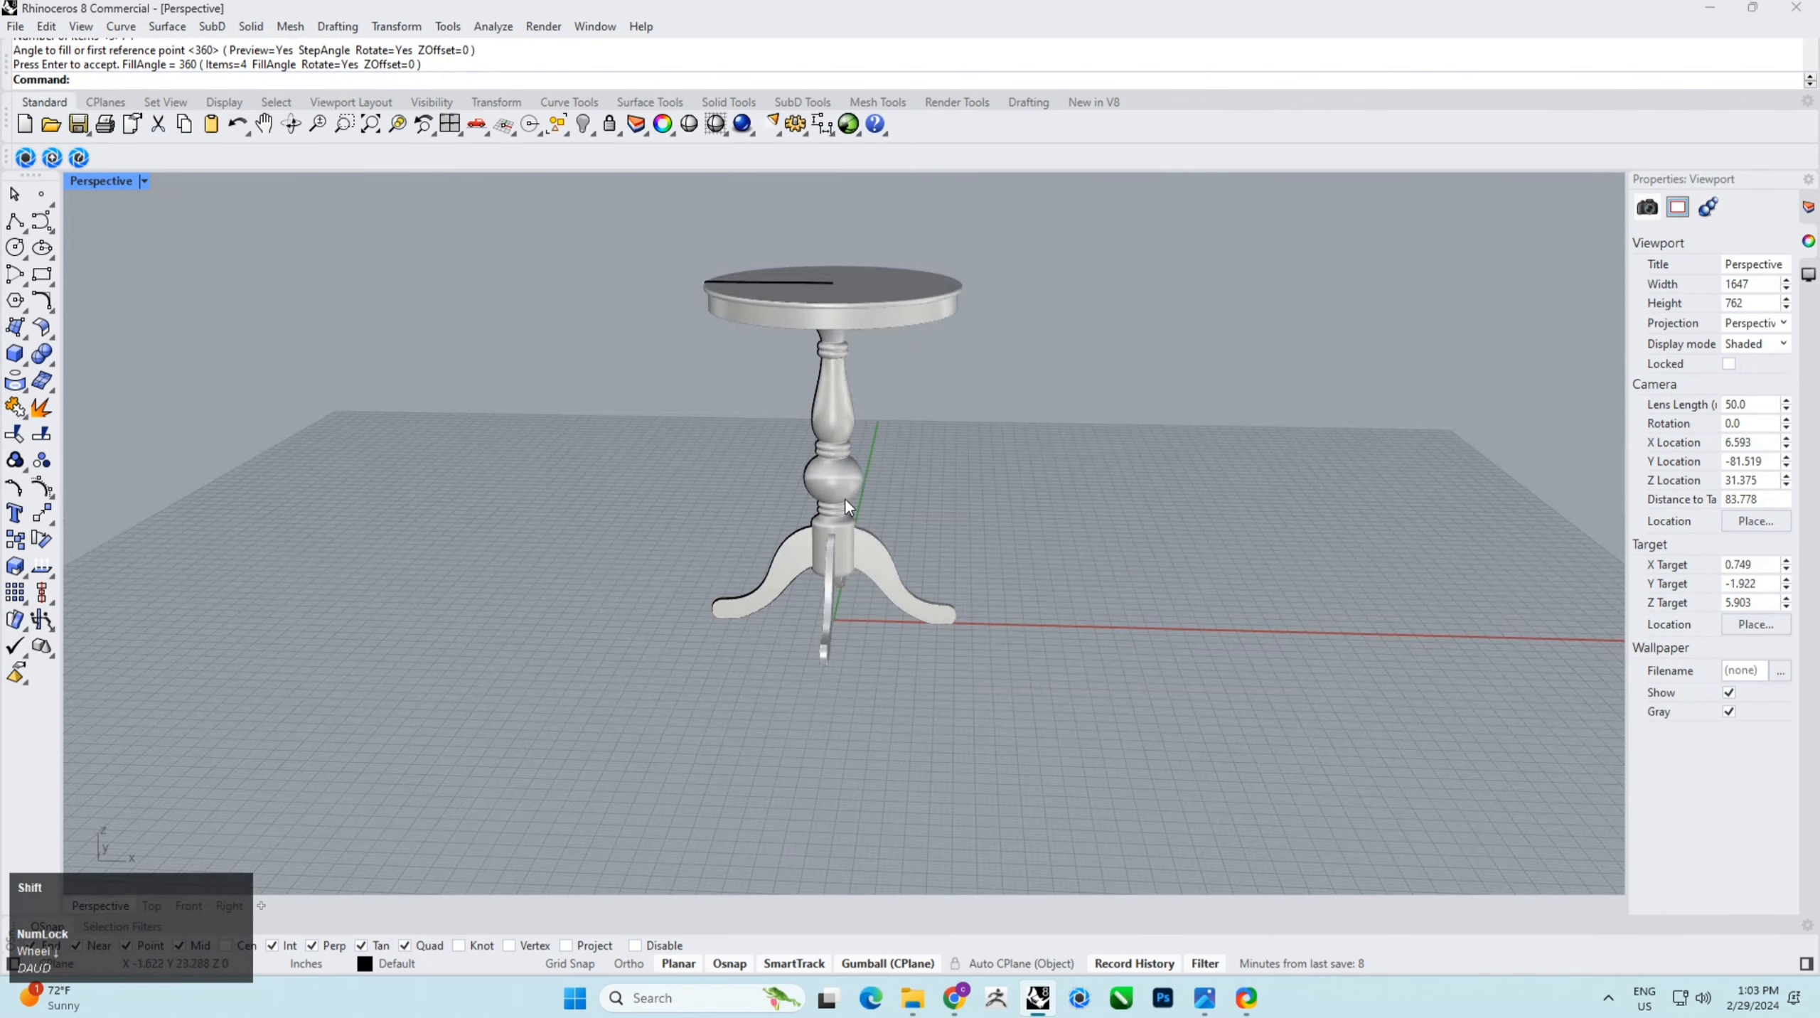
pyautogui.keyDown('shift'); pyautogui.moveTo(845, 499); pyautogui.dragTo(797, 551, button='right'); pyautogui.keyUp('shift')
pyautogui.scroll(5, 739, 546)
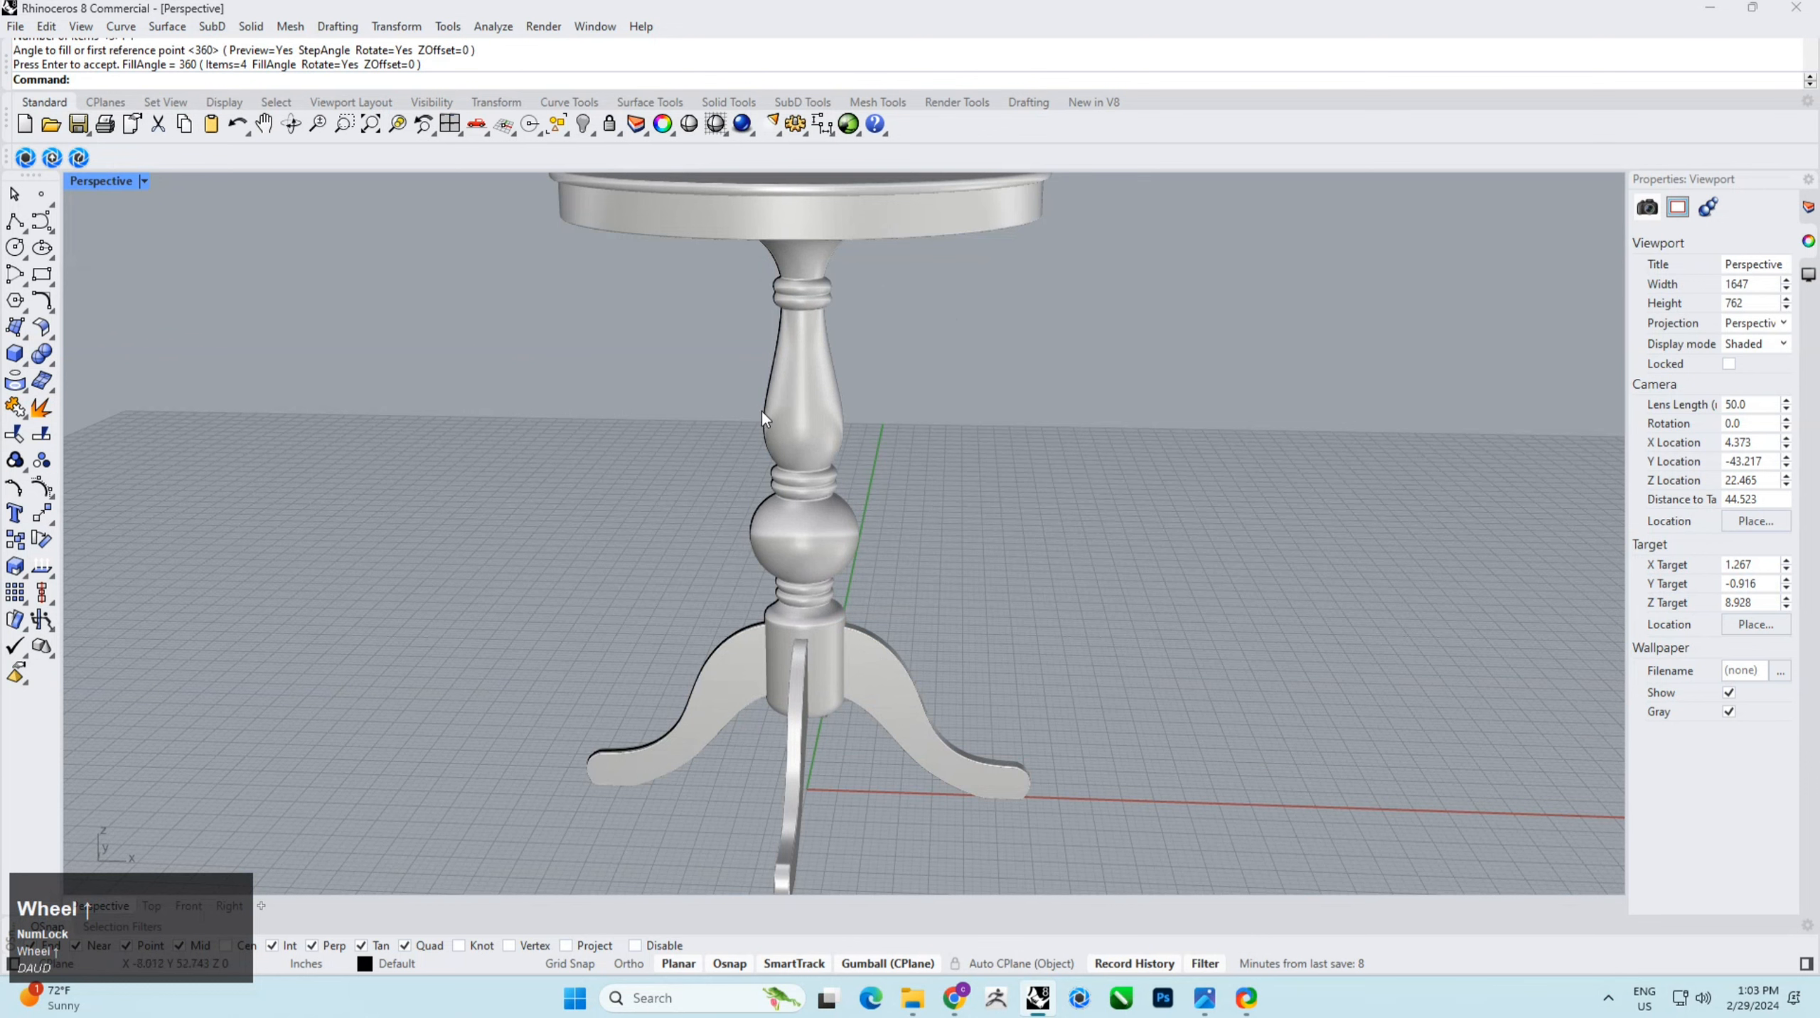
pyautogui.click(596, 325)
pyautogui.click(44, 26)
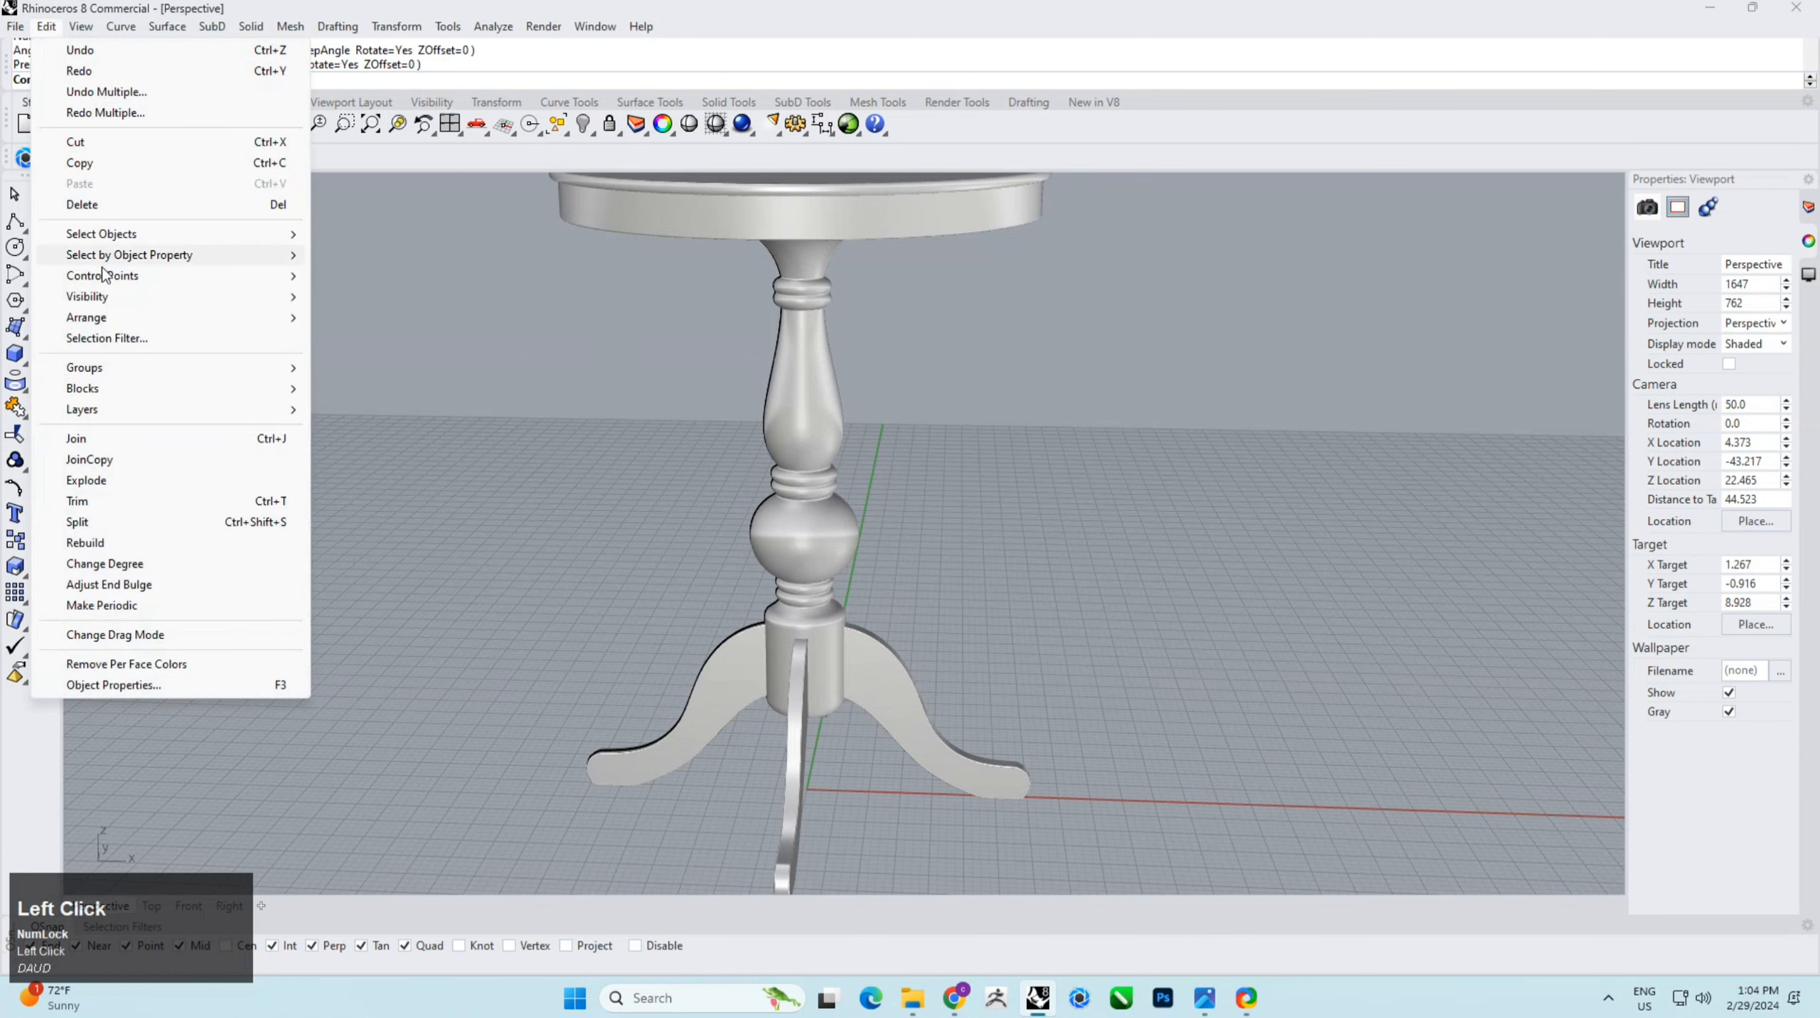
pyautogui.moveTo(110, 235)
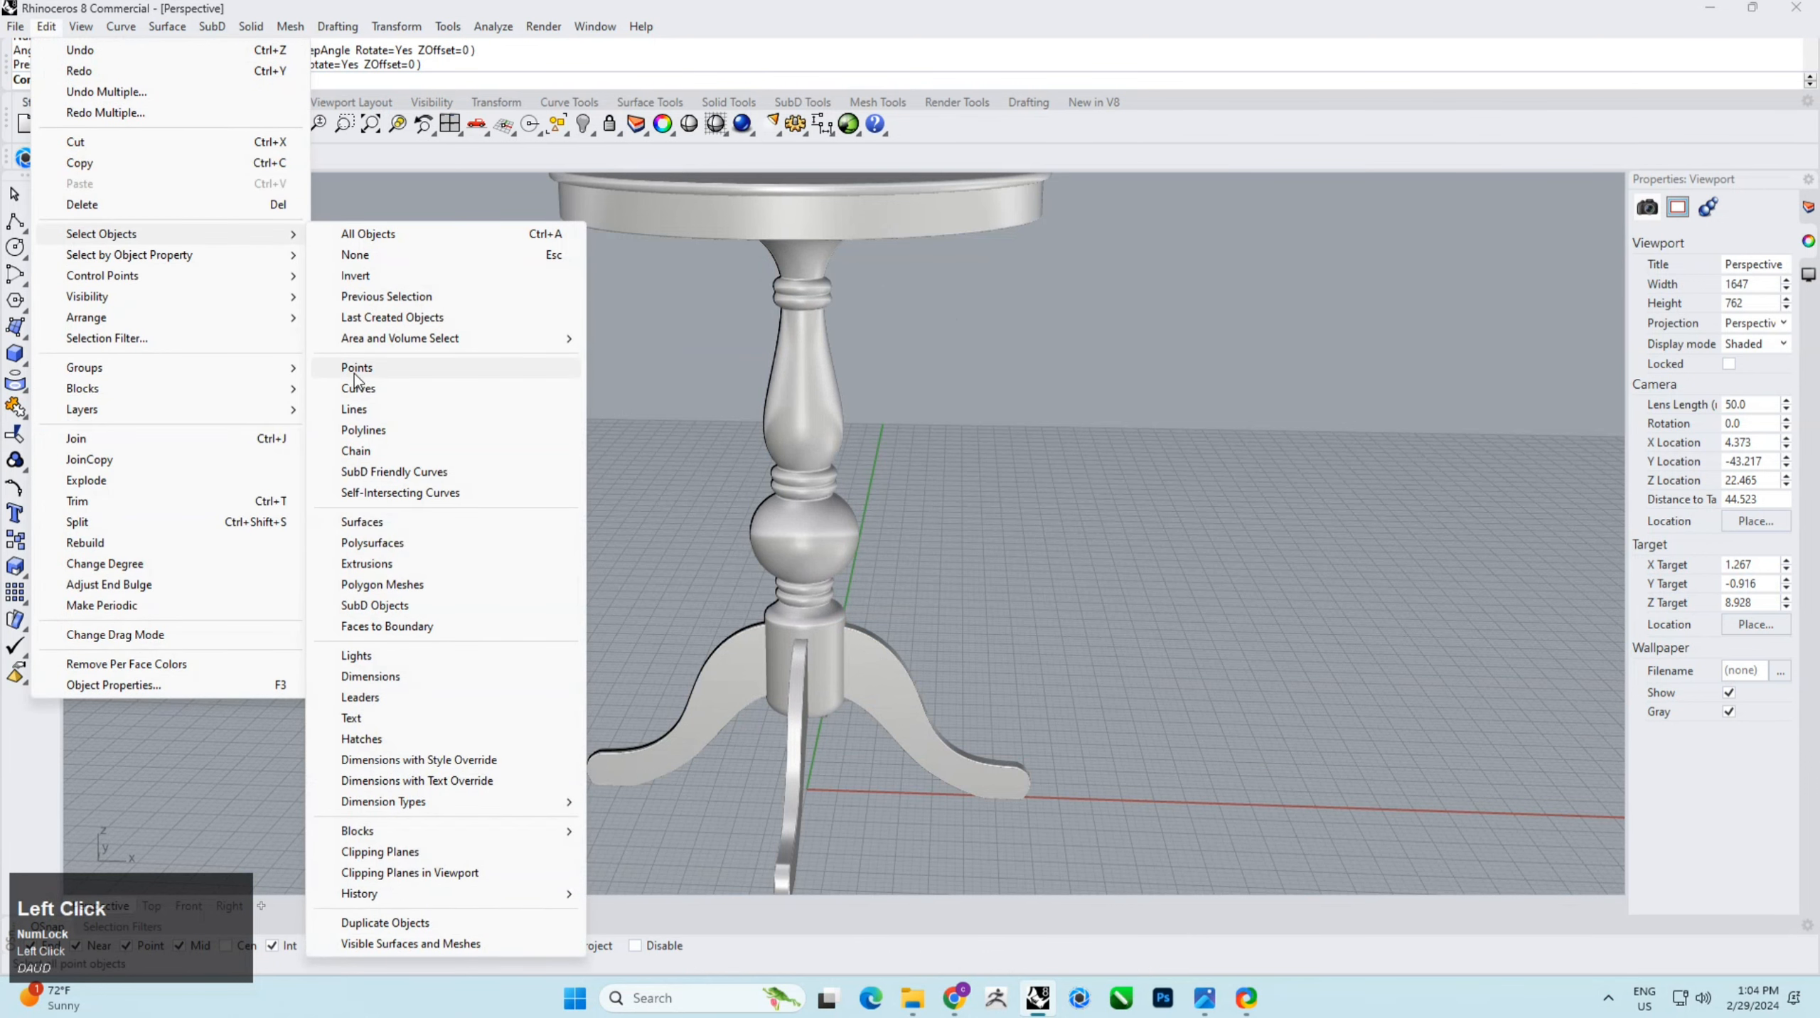
pyautogui.click(367, 389)
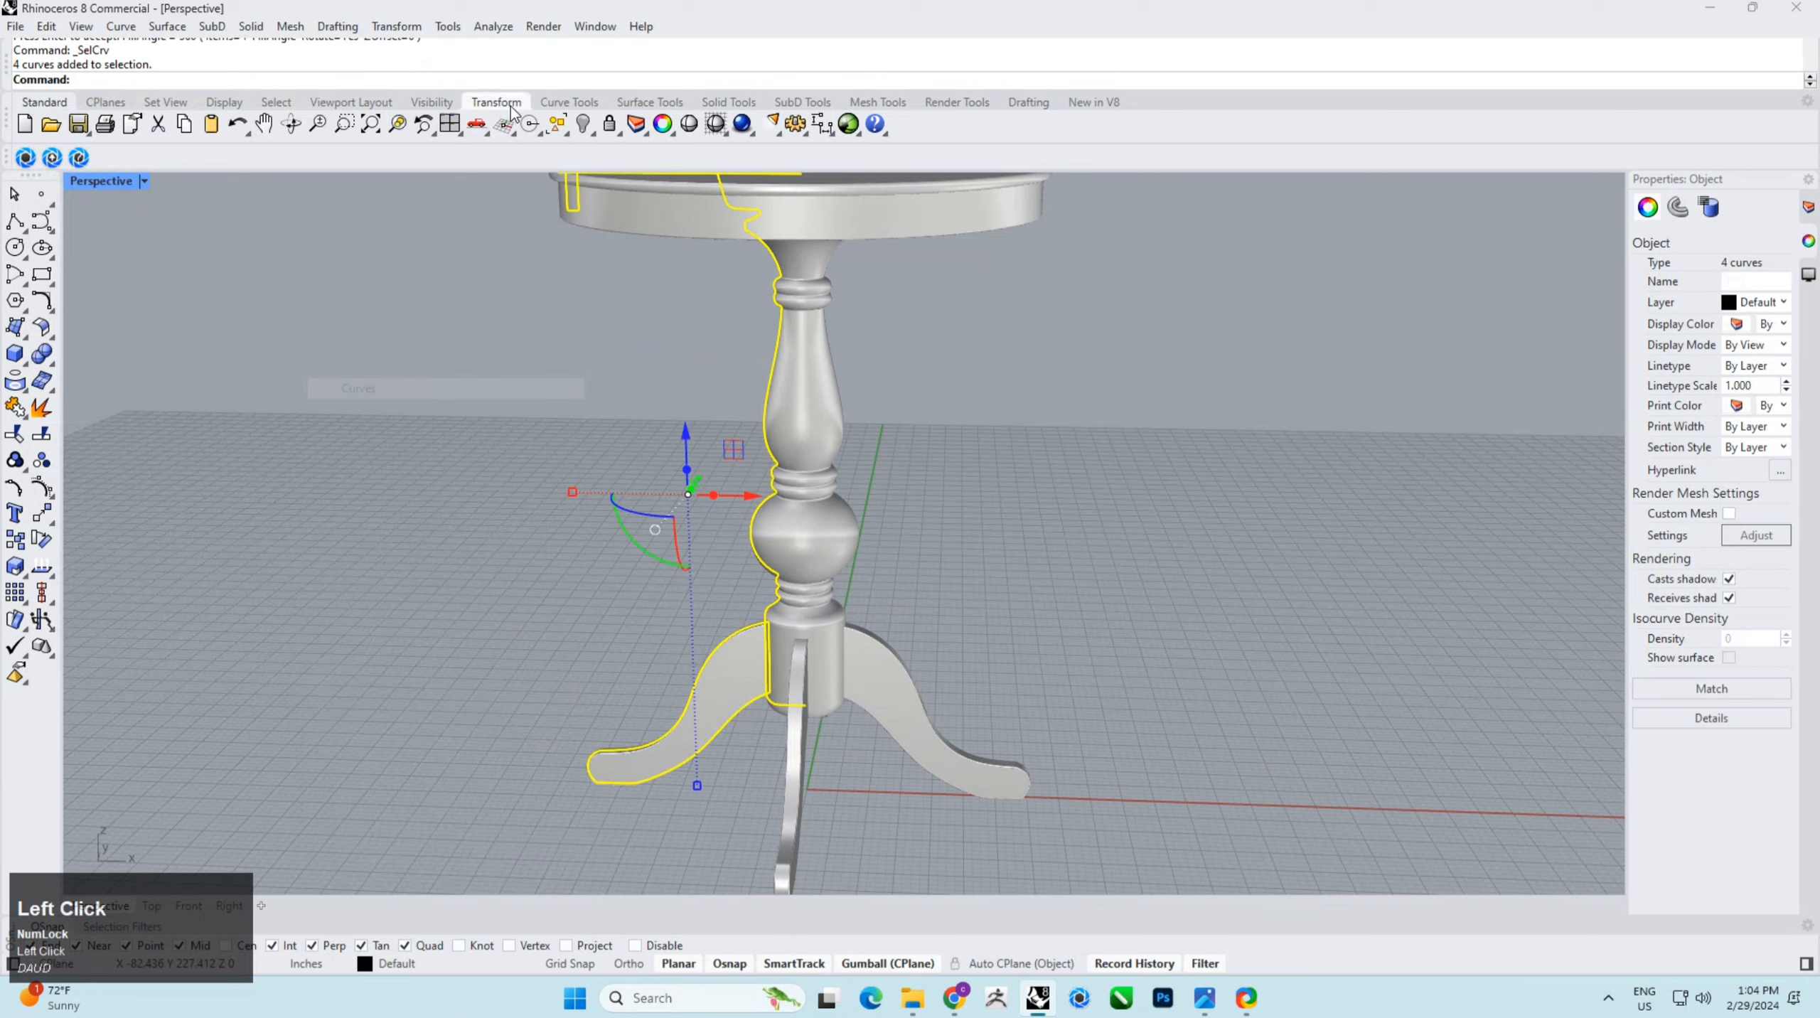
pyautogui.click(585, 124)
pyautogui.moveTo(585, 455); pyautogui.dragTo(669, 460, button='right')
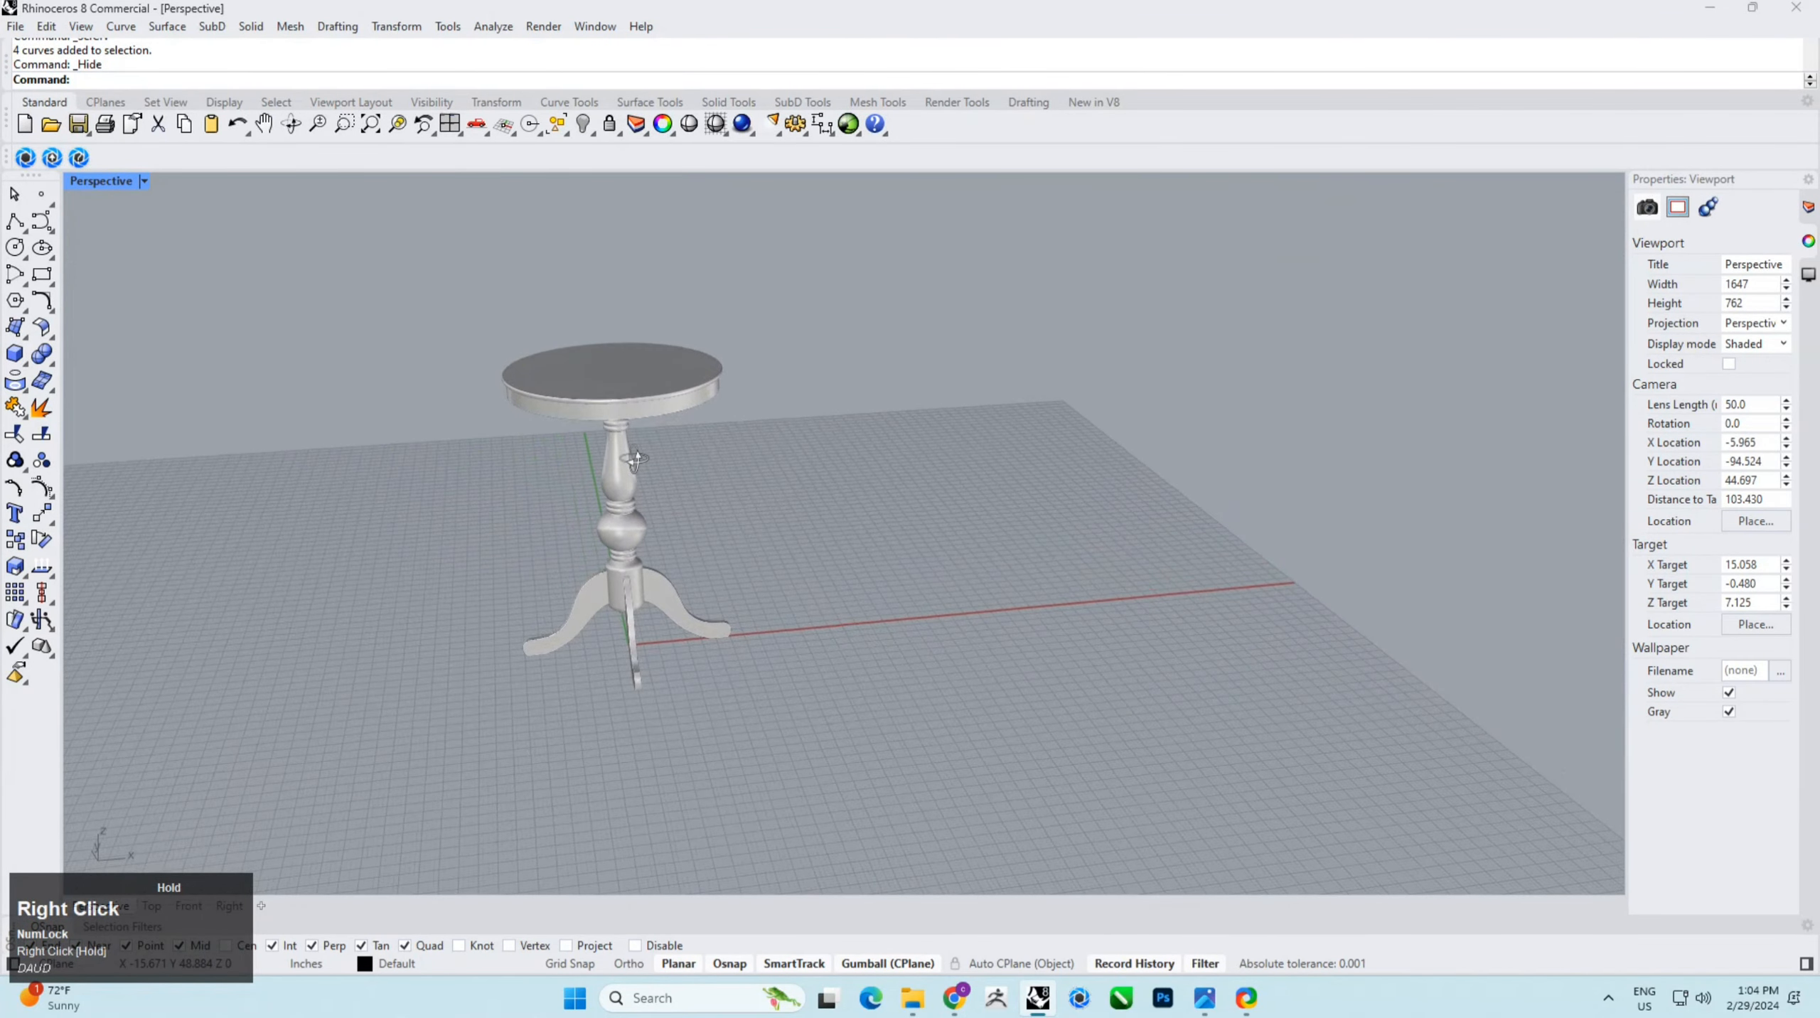